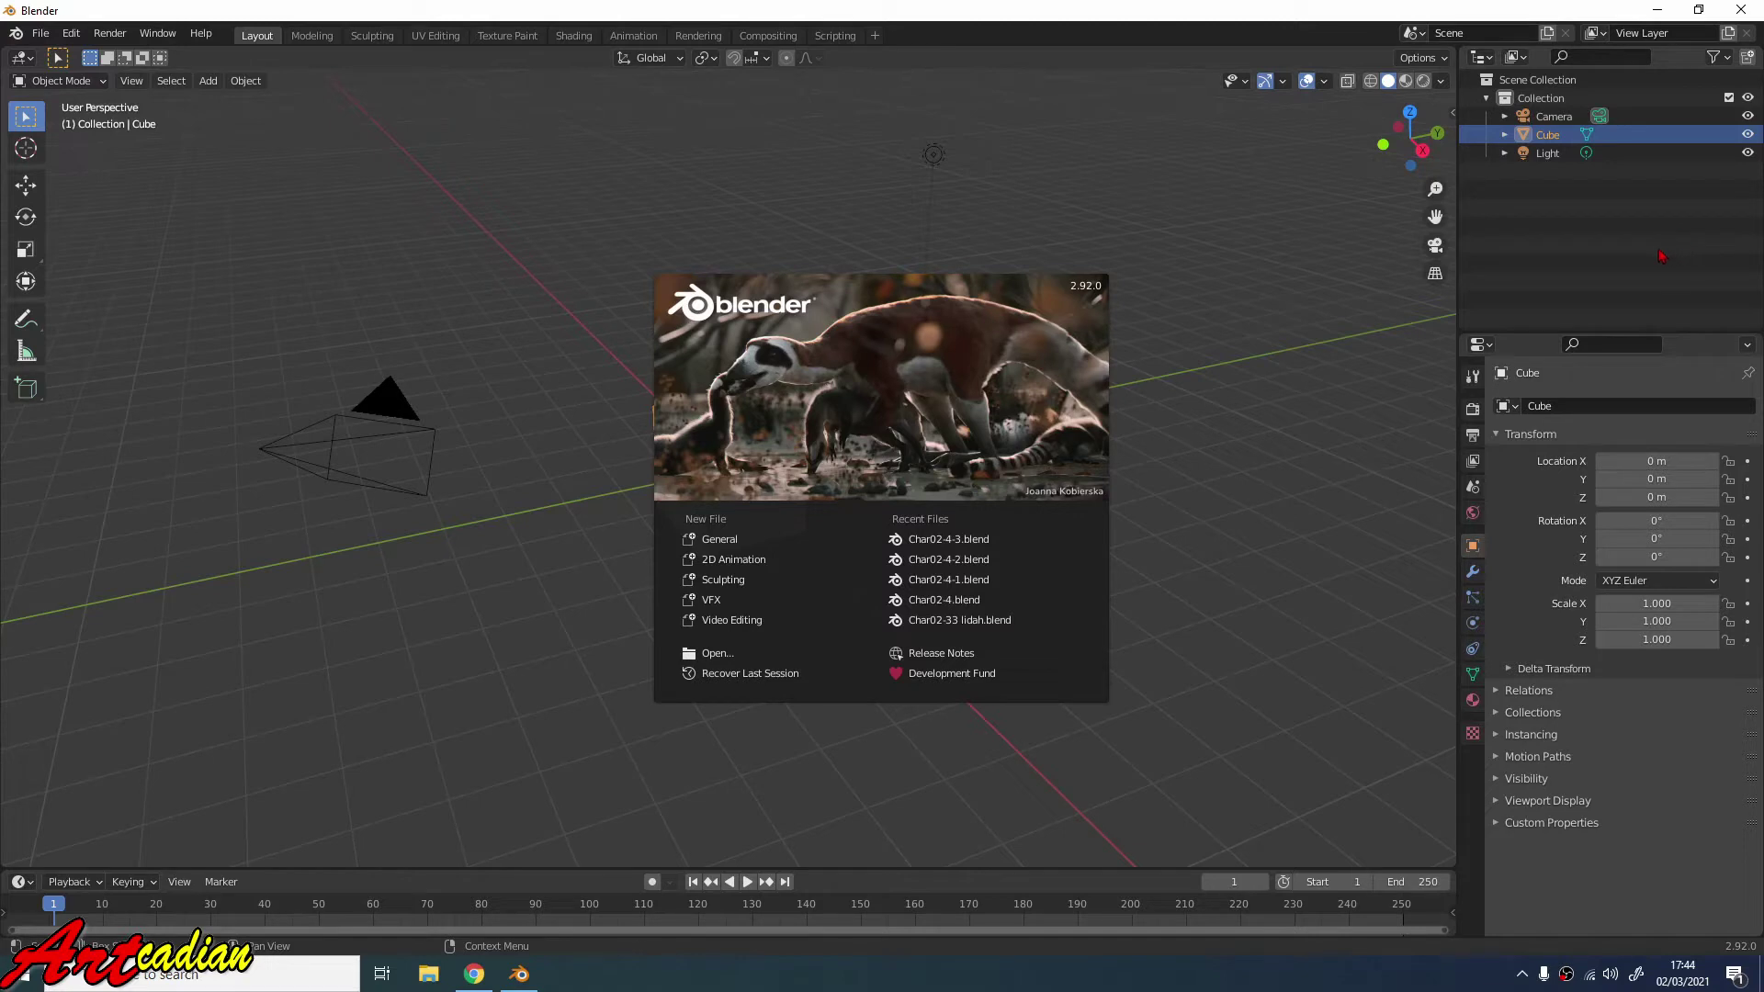
# Open Char02-4.blend from the BLENDER folder and inspect the character's head and upper body.
pyautogui.click(1608, 263)
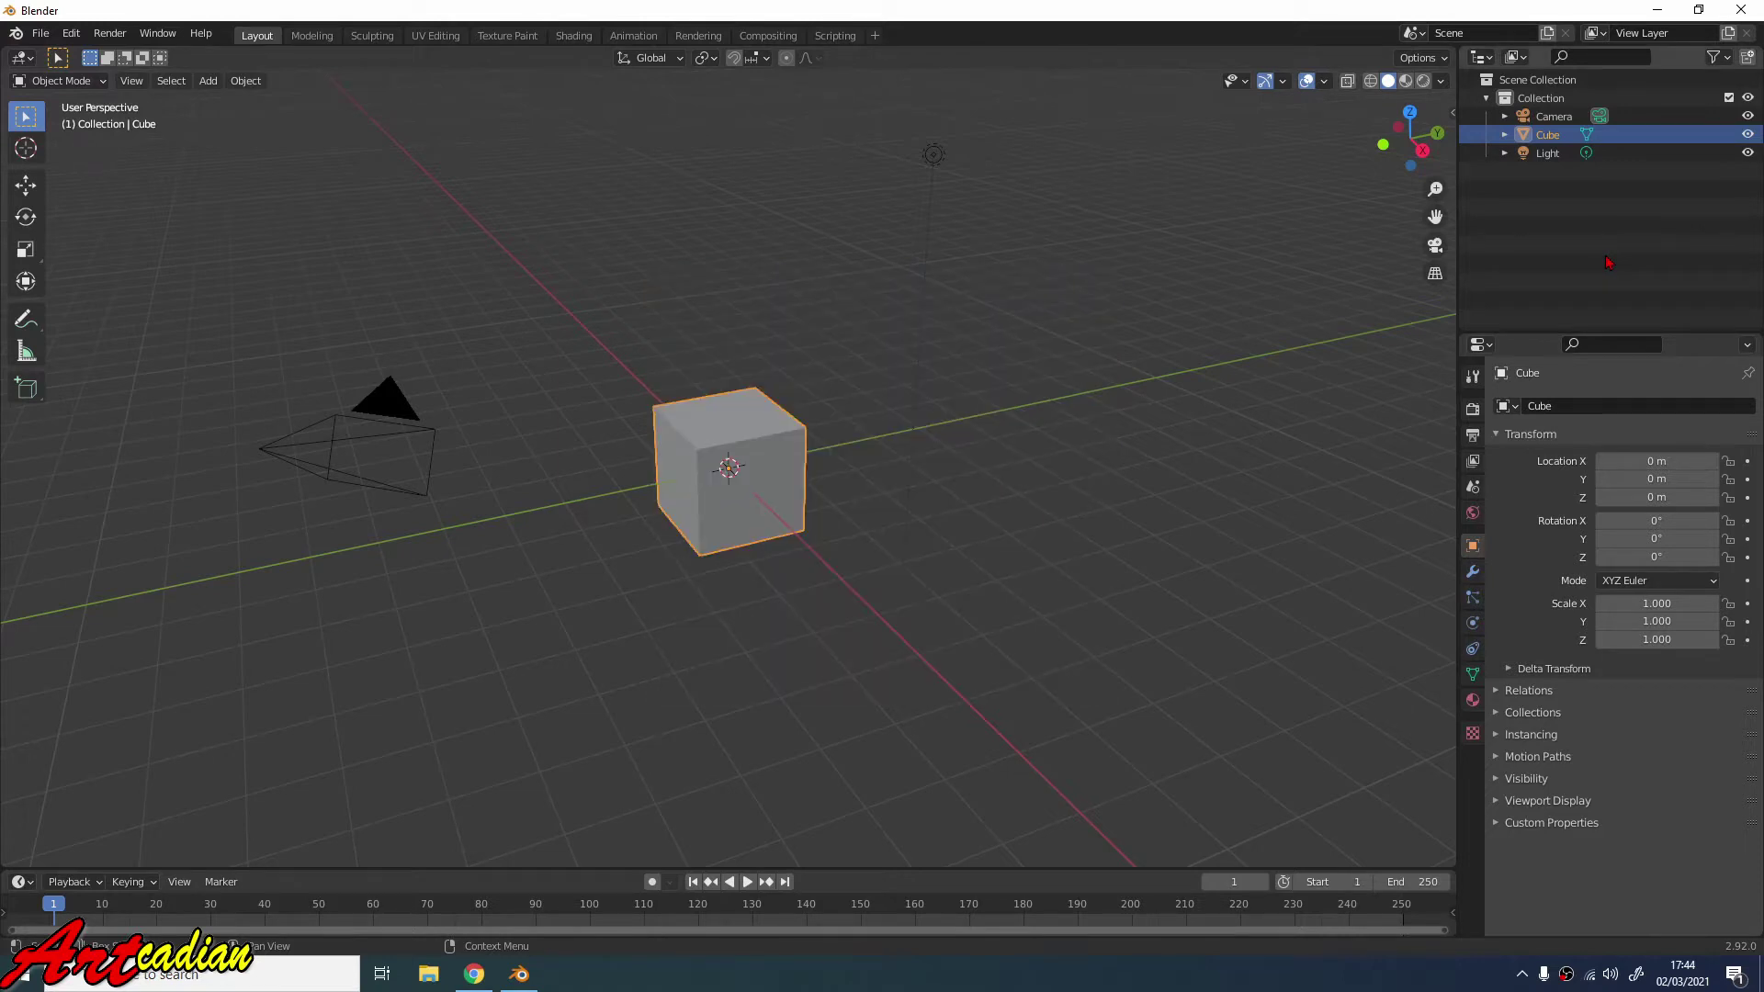
pyautogui.click(40, 33)
pyautogui.click(55, 73)
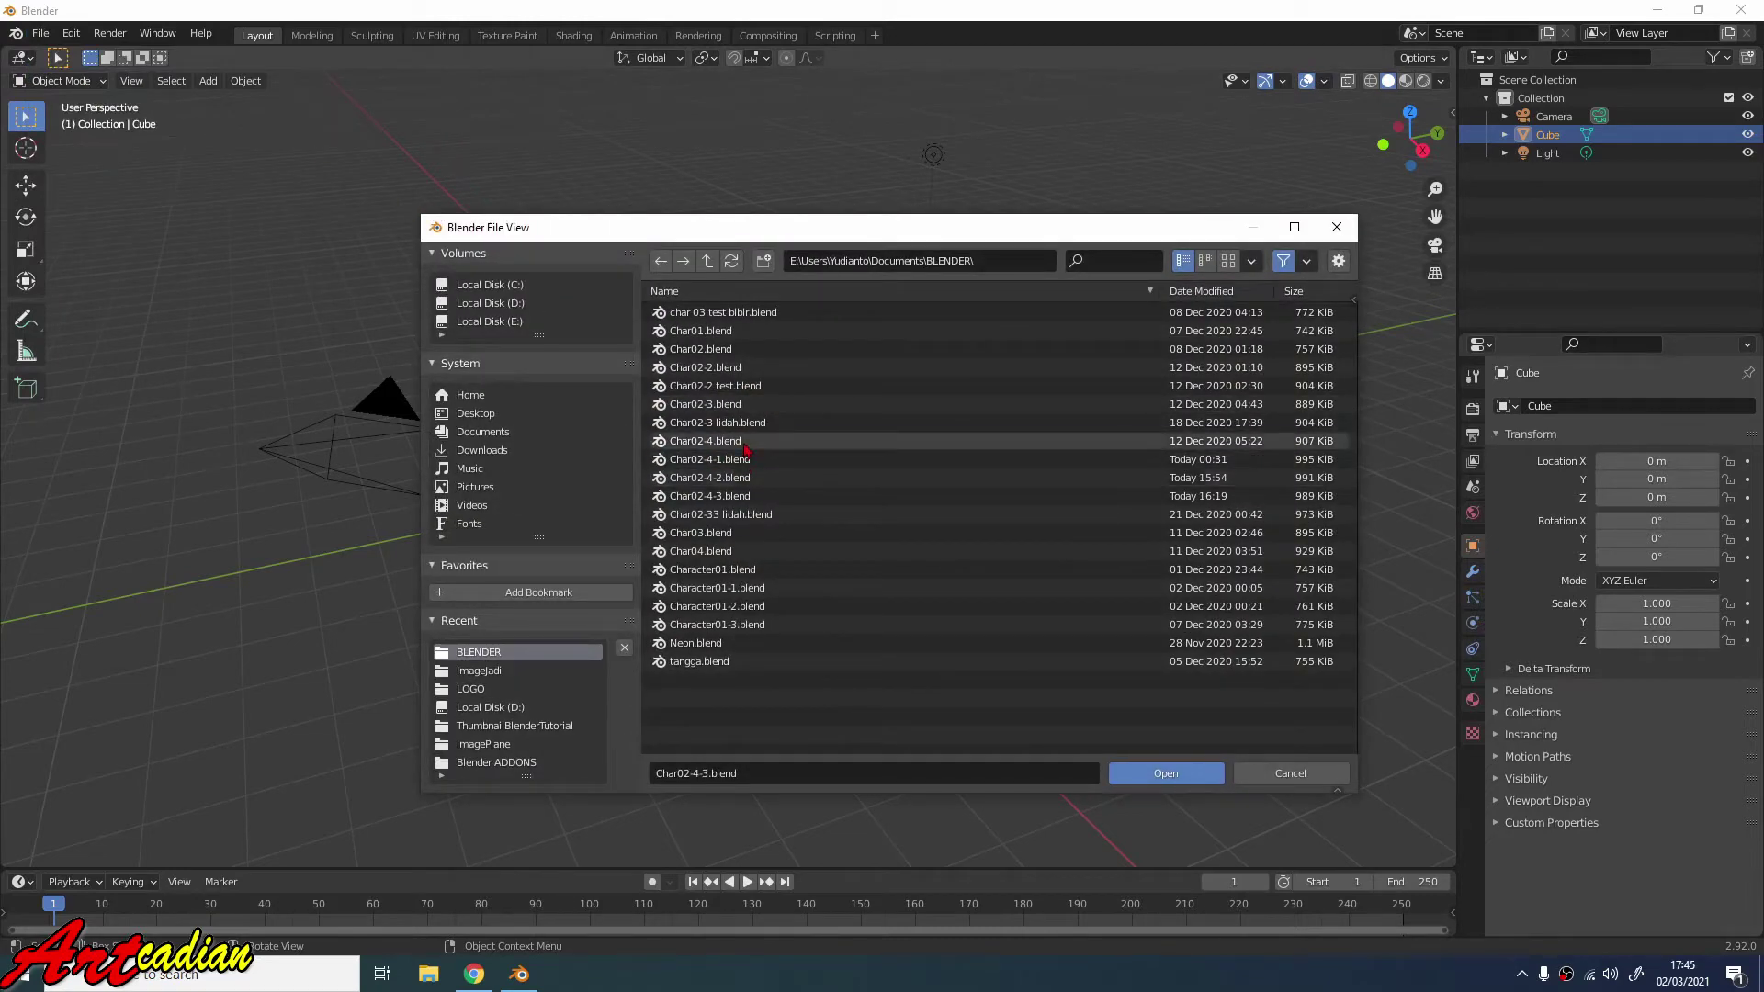
pyautogui.doubleClick(717, 441)
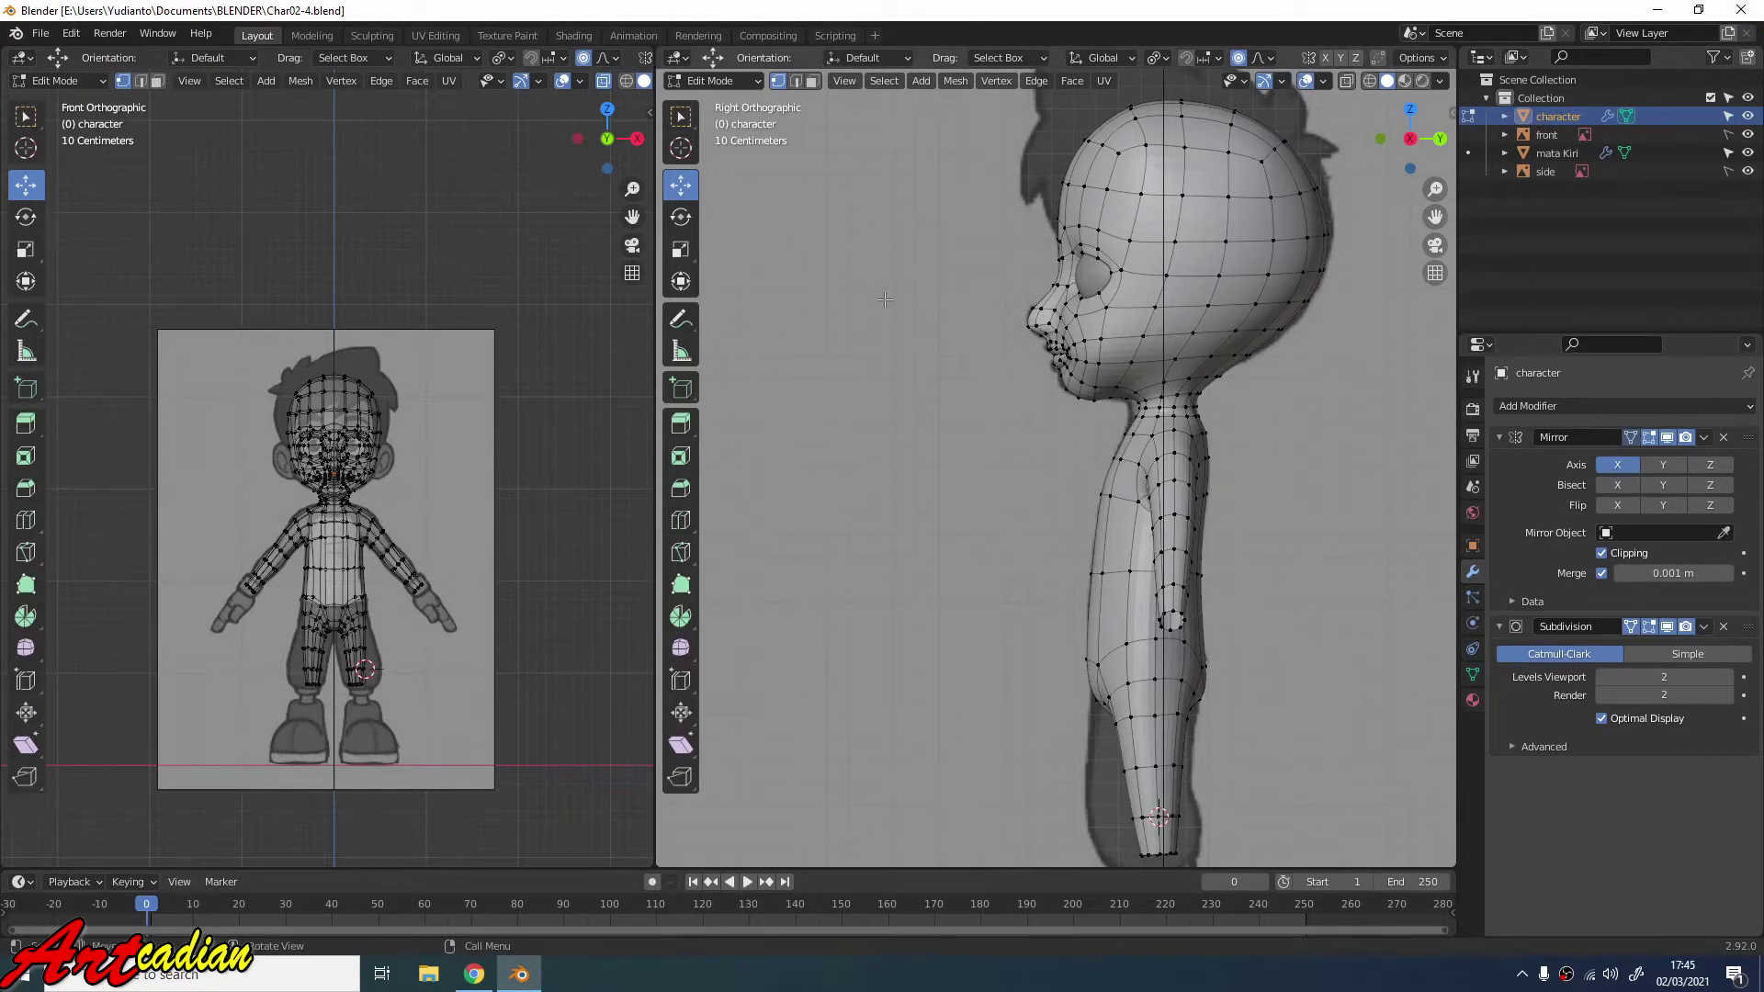
pyautogui.moveTo(885, 298); pyautogui.dragTo(1117, 320, button='middle')
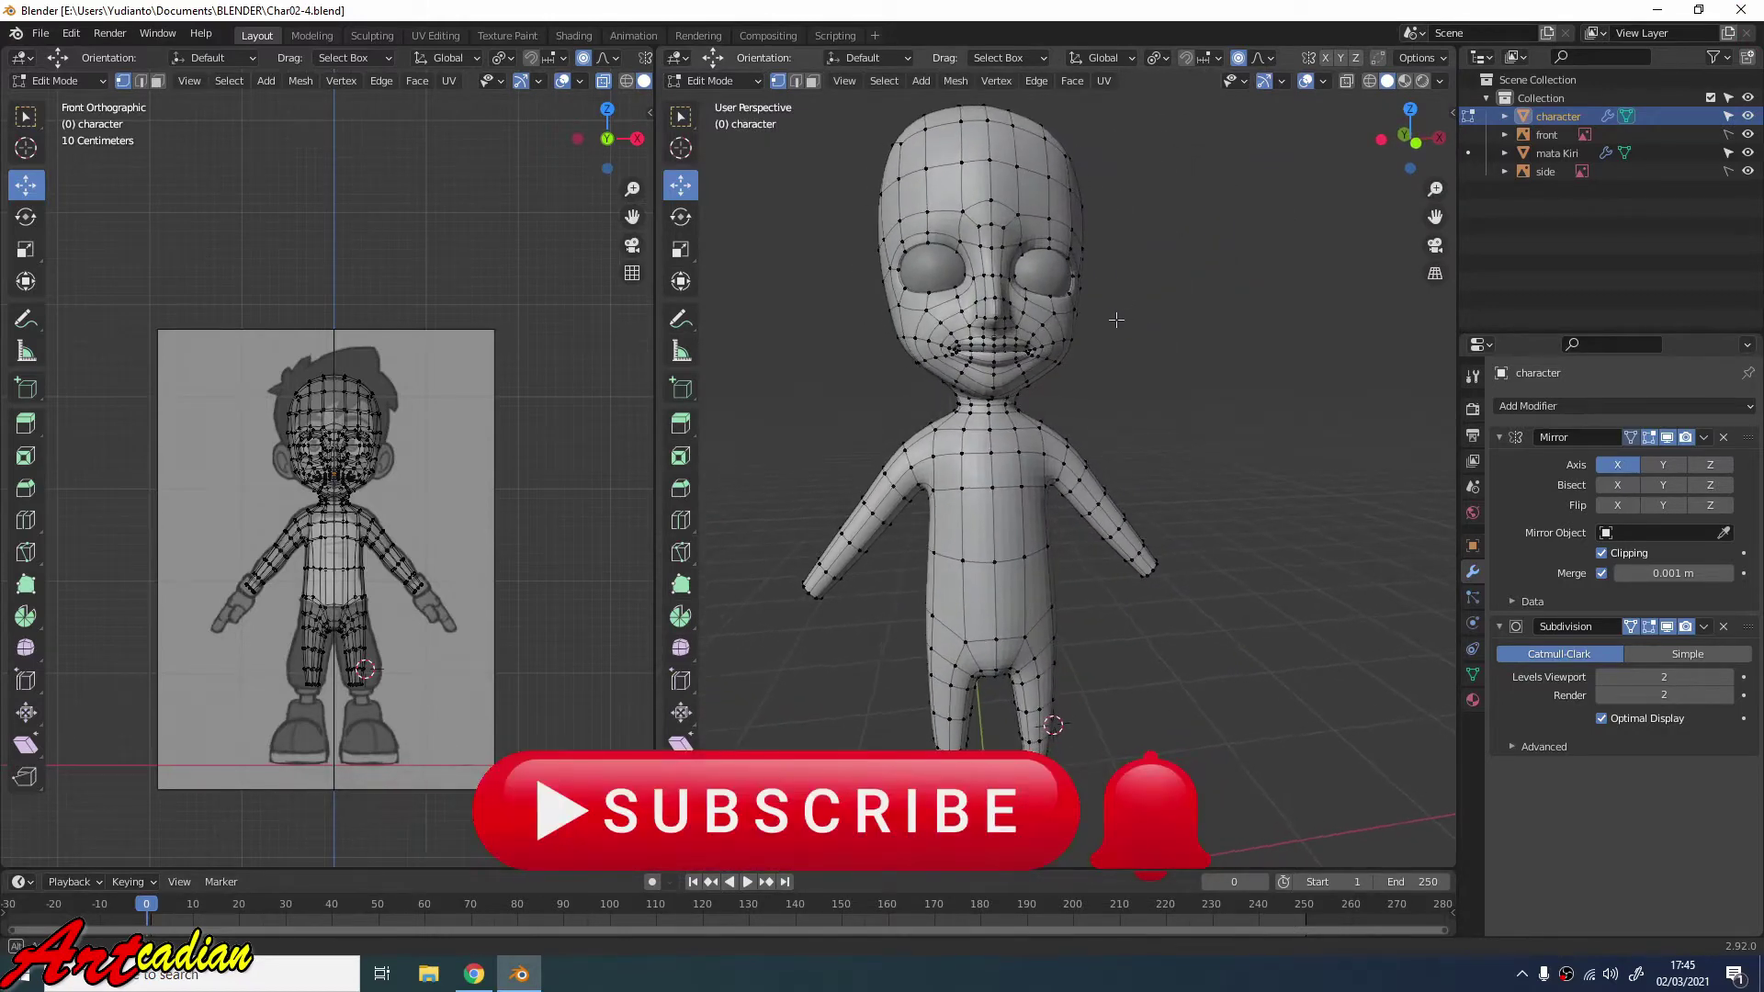
pyautogui.scroll(5, 1218, 257)
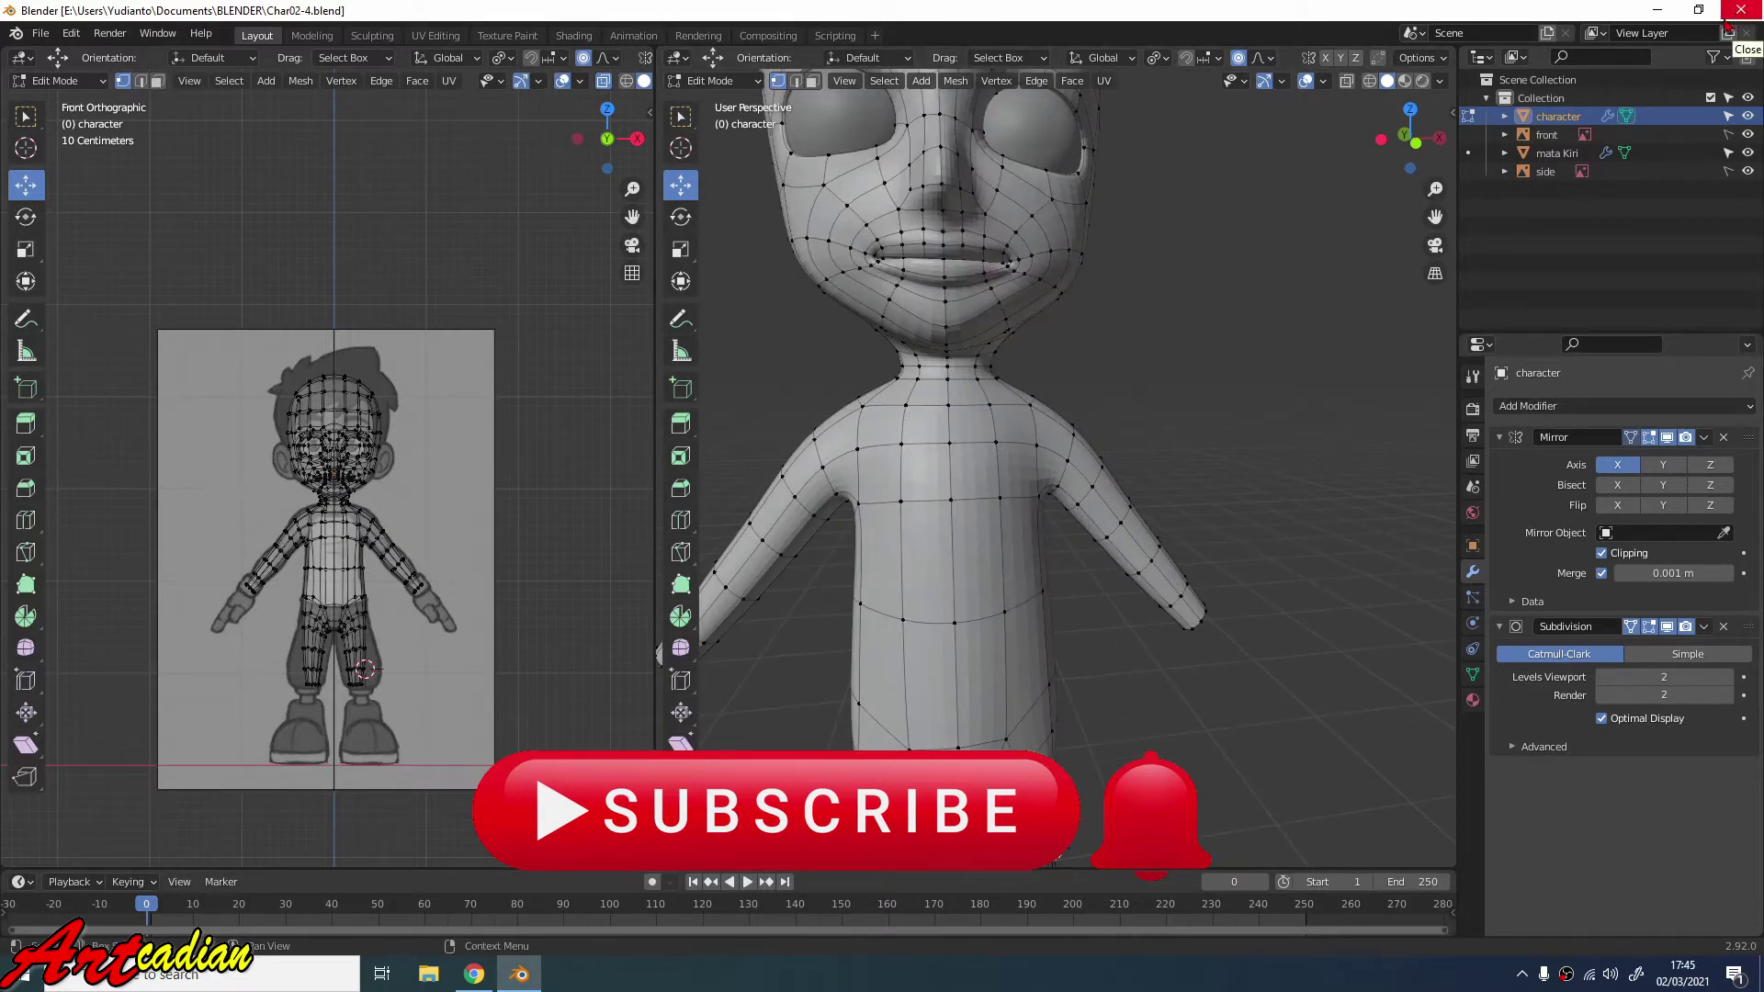
pyautogui.click(1715, 28)
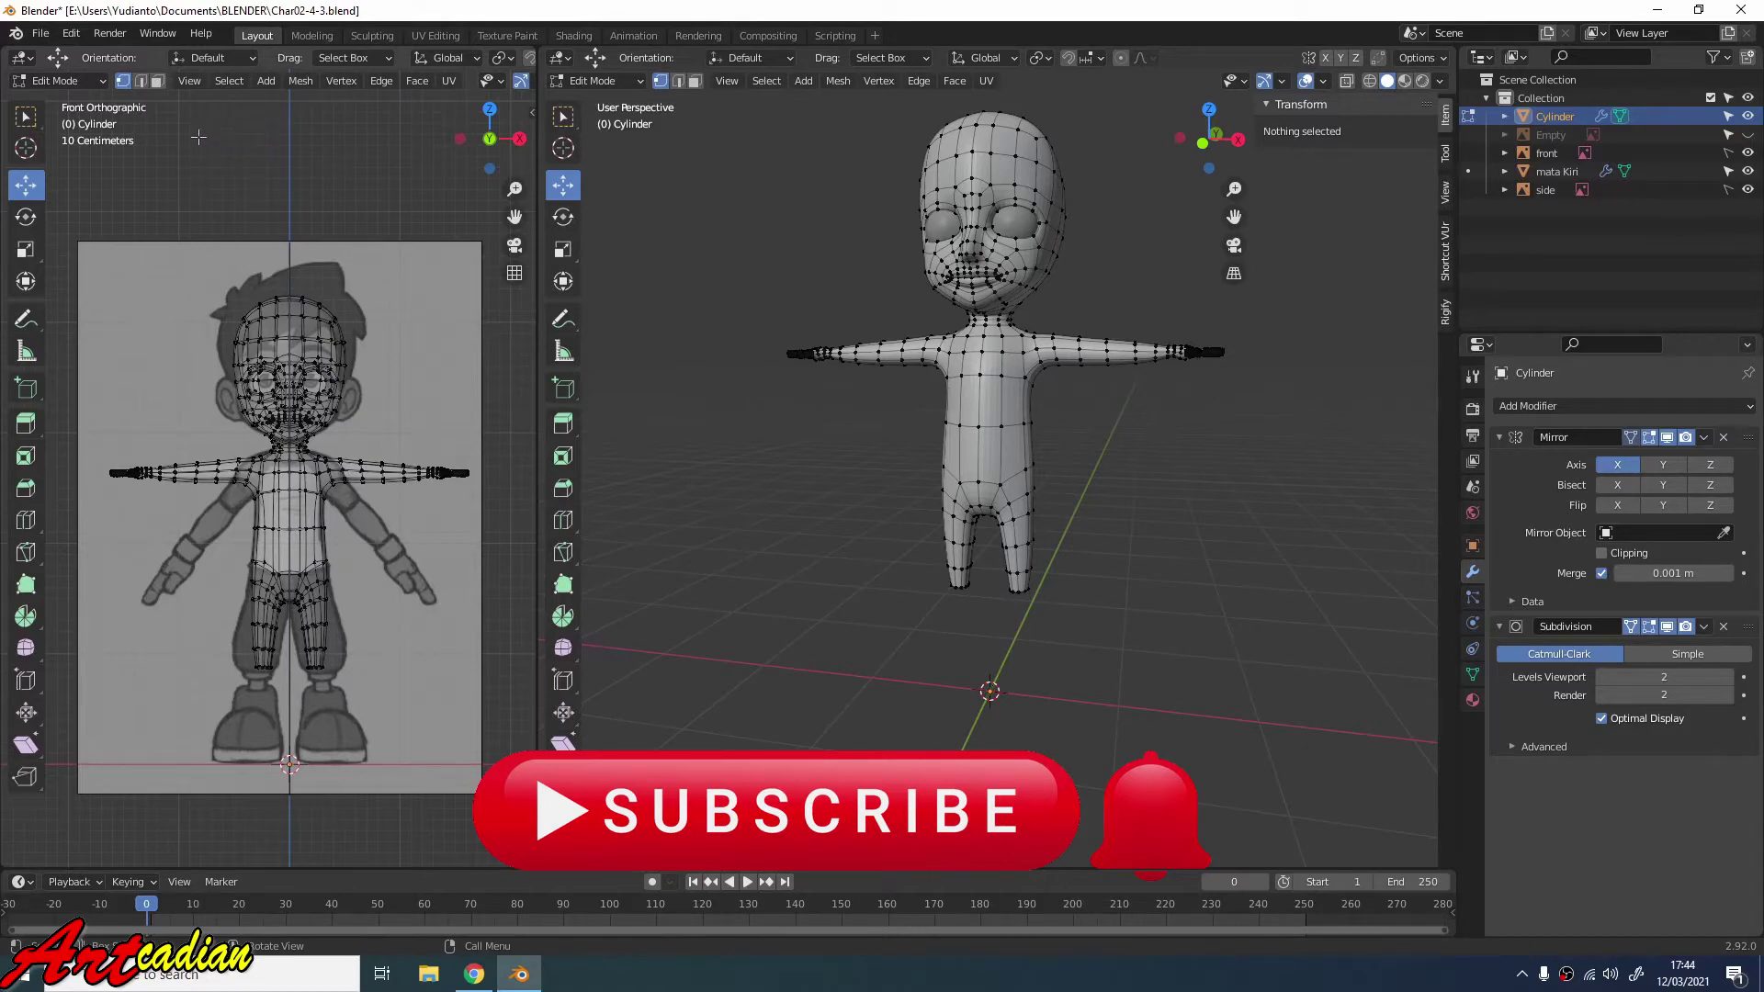
# Switch from Edit Mode to Object Mode and add a cube mesh at the world origin.
pyautogui.click(73, 87)
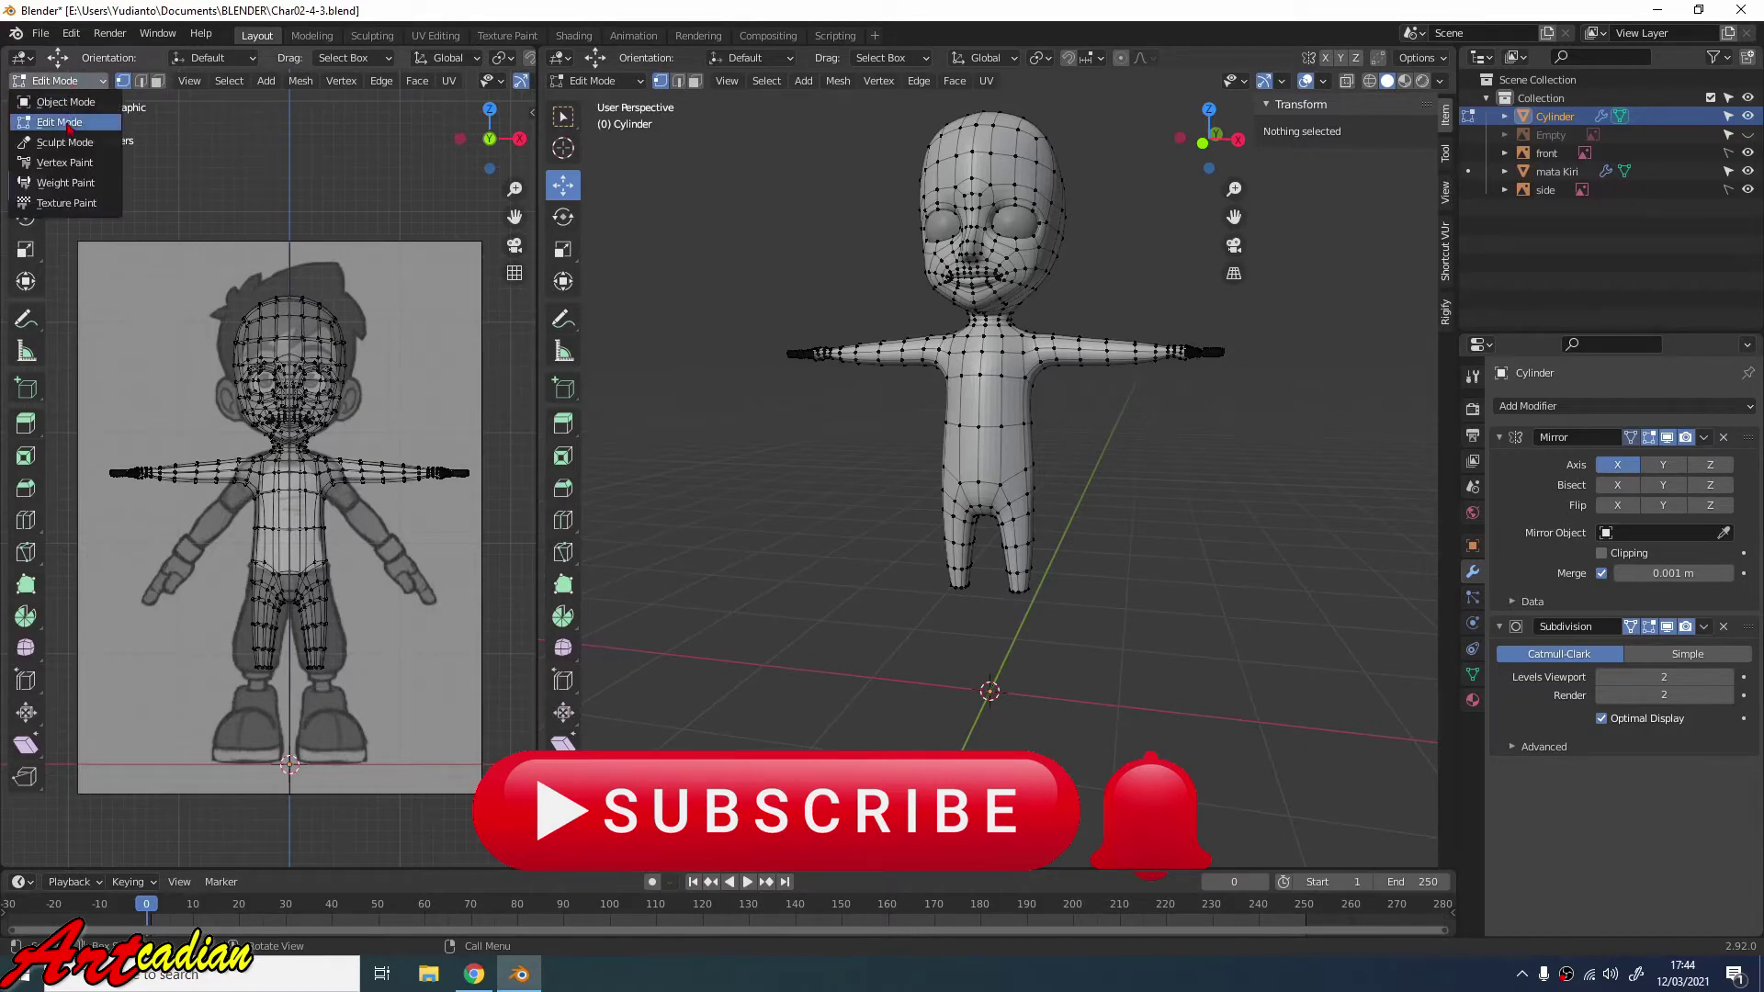
pyautogui.click(64, 102)
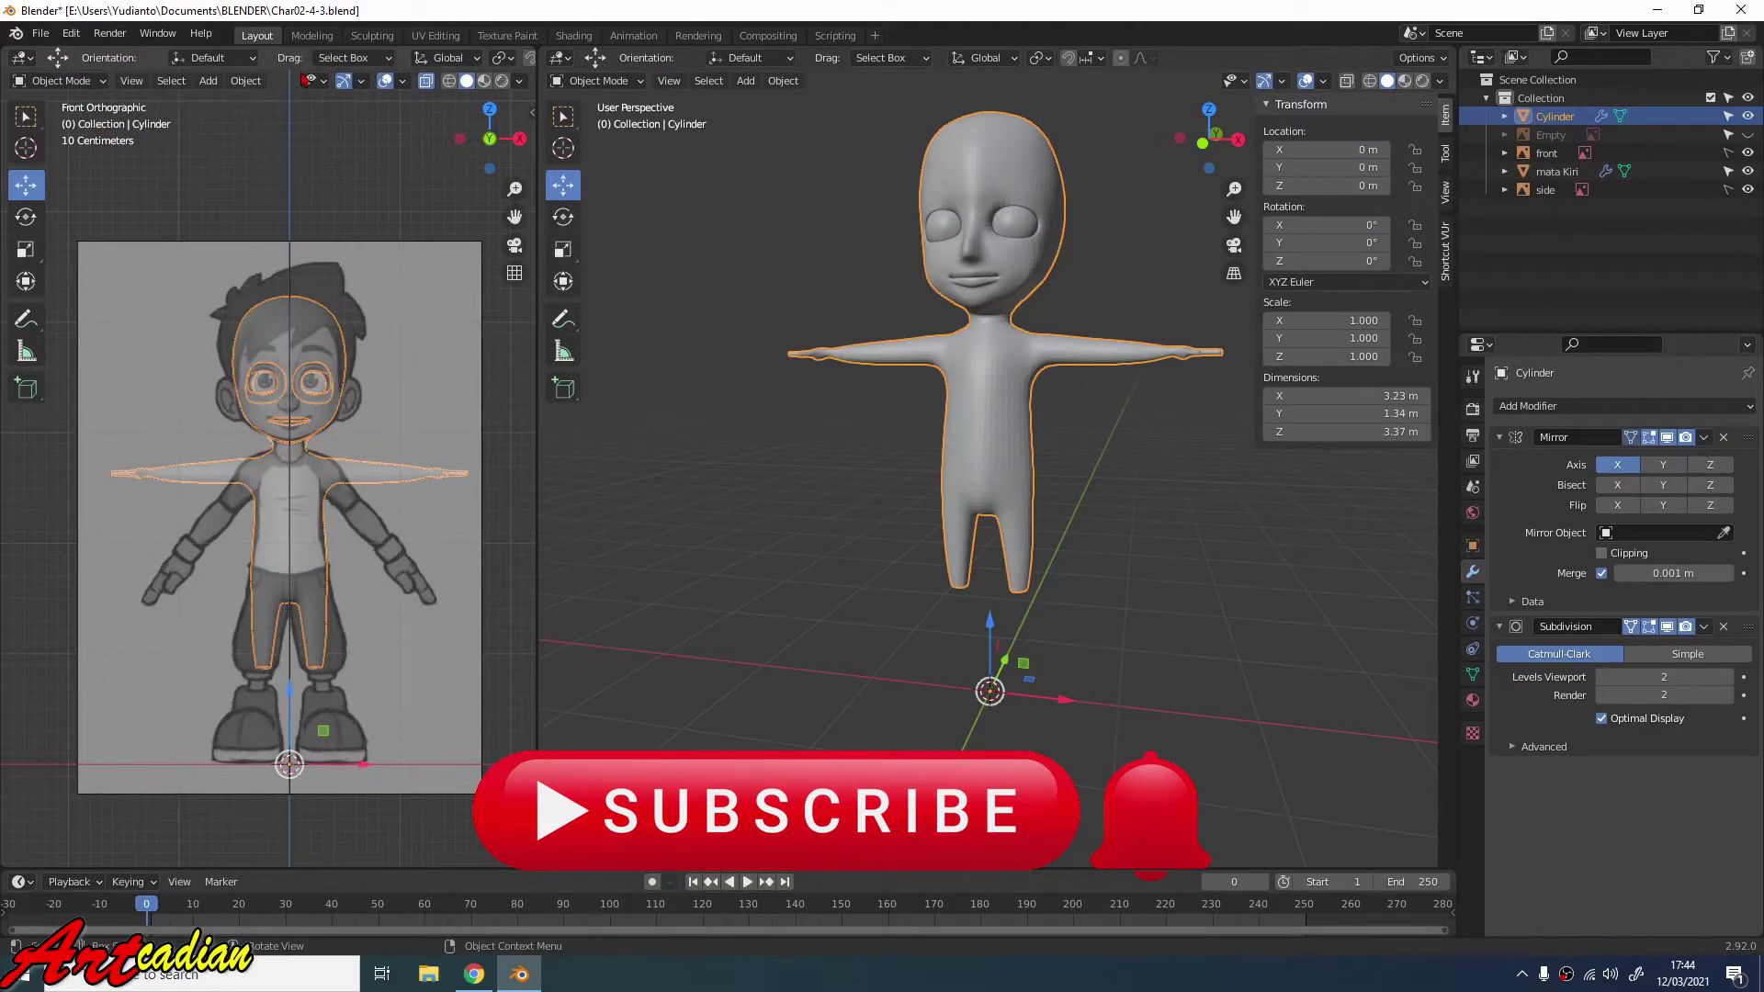
pyautogui.click(209, 82)
pyautogui.moveTo(225, 102)
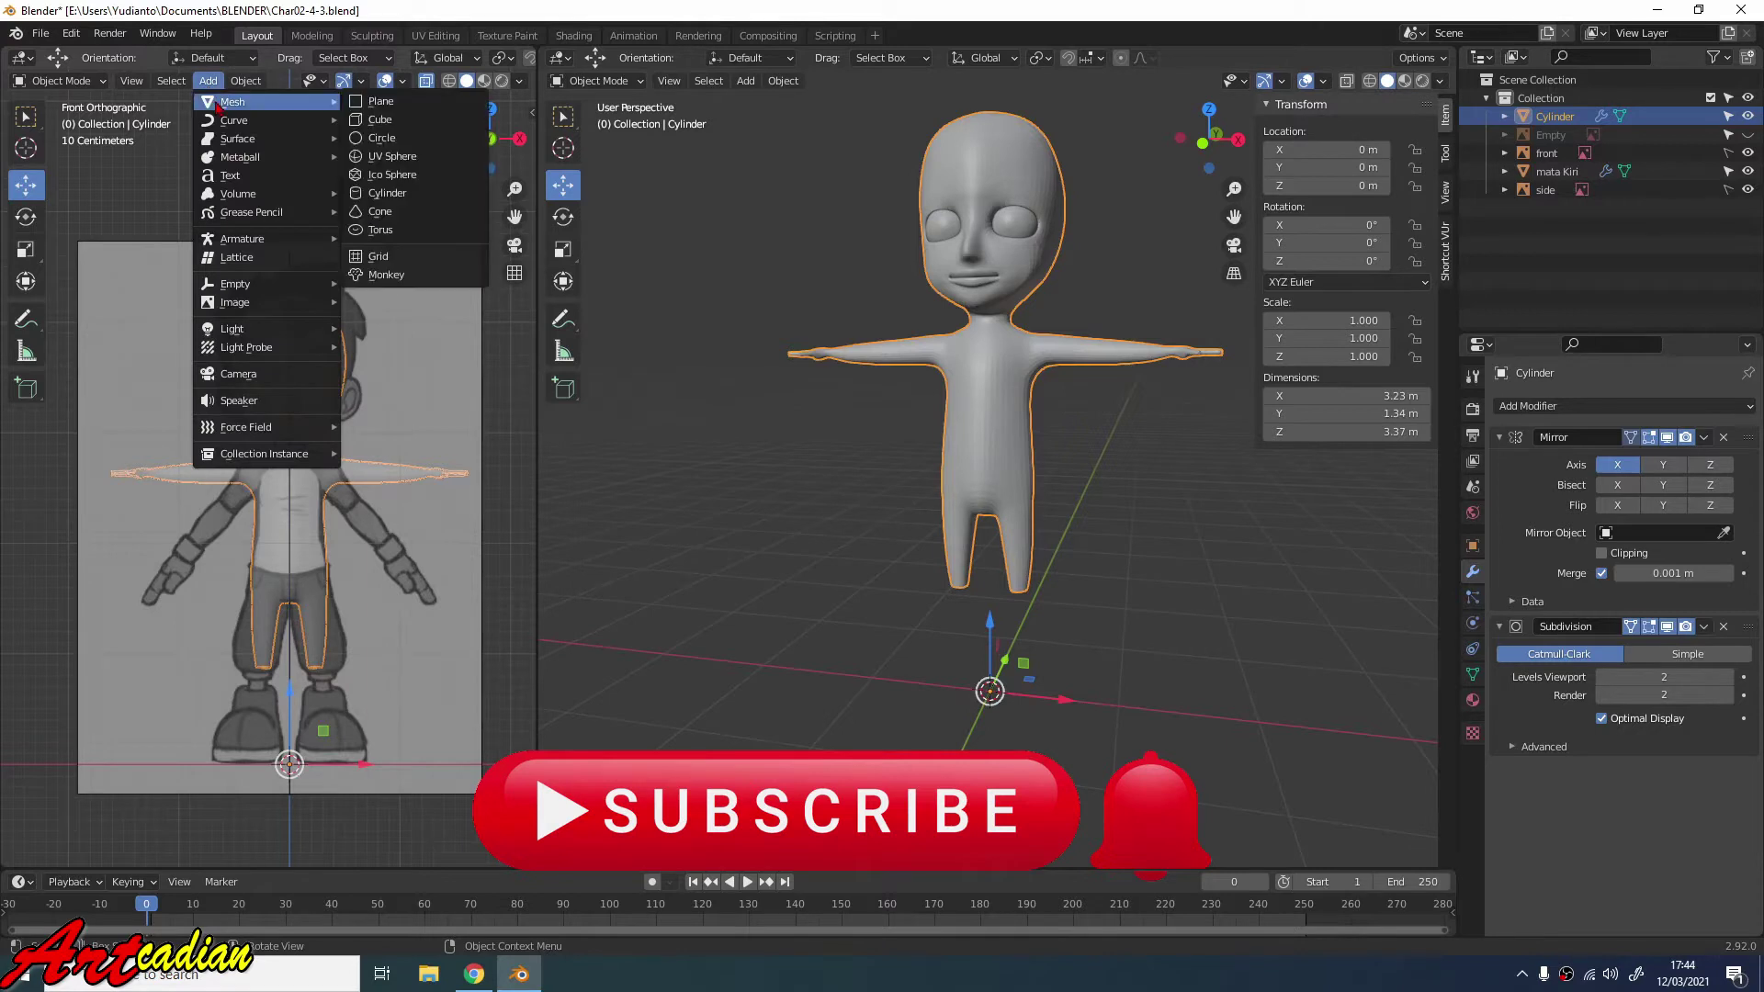
pyautogui.click(379, 128)
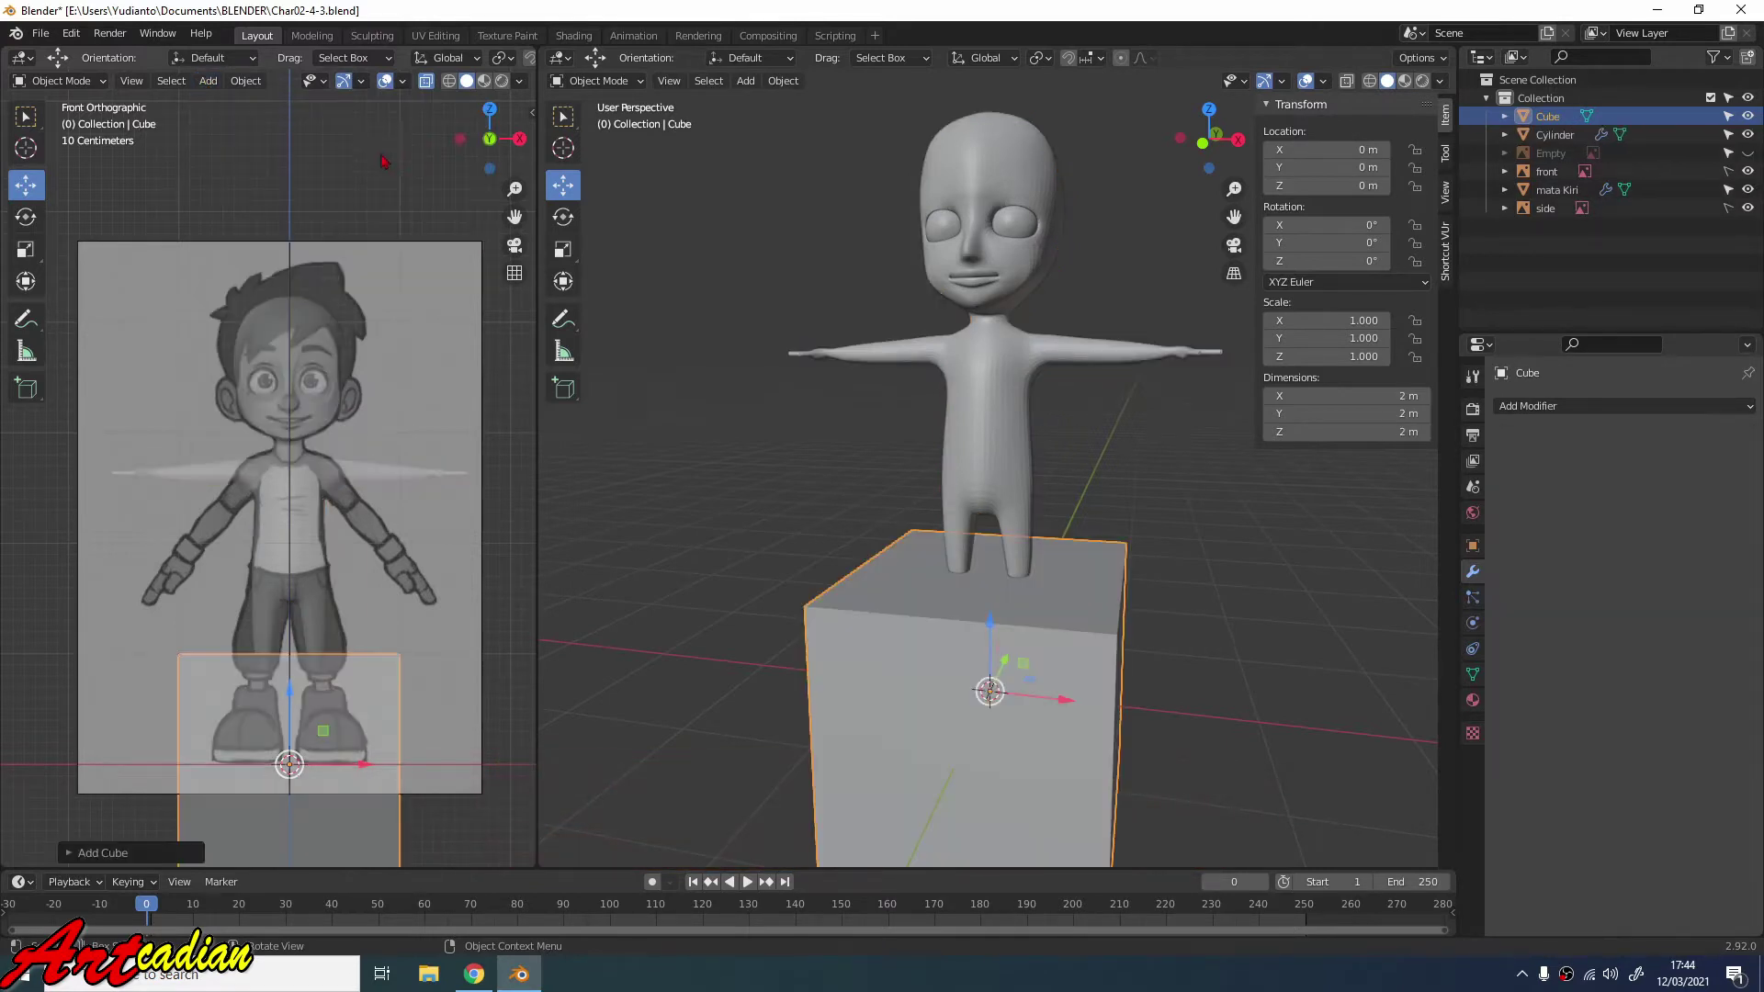
# Start the Shortcut VUr key display and hide the sidebar.
pyautogui.scroll(-3, 312, 366)
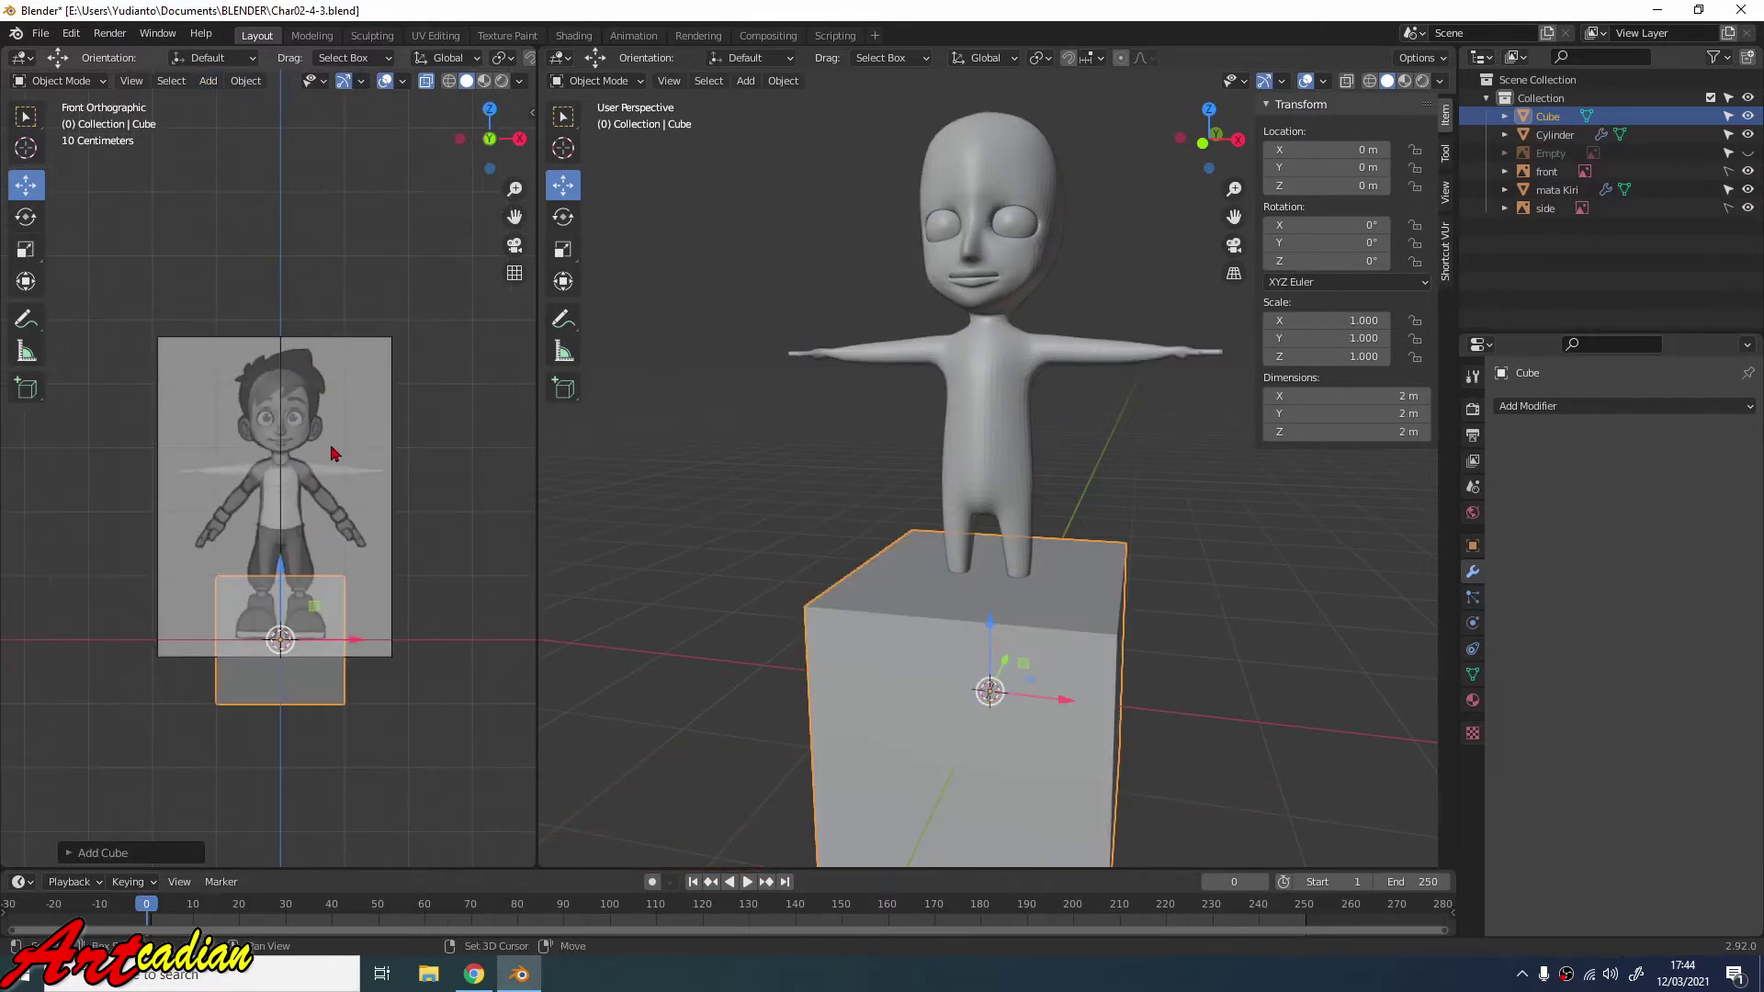
pyautogui.keyDown('shift'); pyautogui.moveTo(337, 457); pyautogui.dragTo(251, 422, button='middle'); pyautogui.keyUp('shift')
pyautogui.scroll(4, 346, 327)
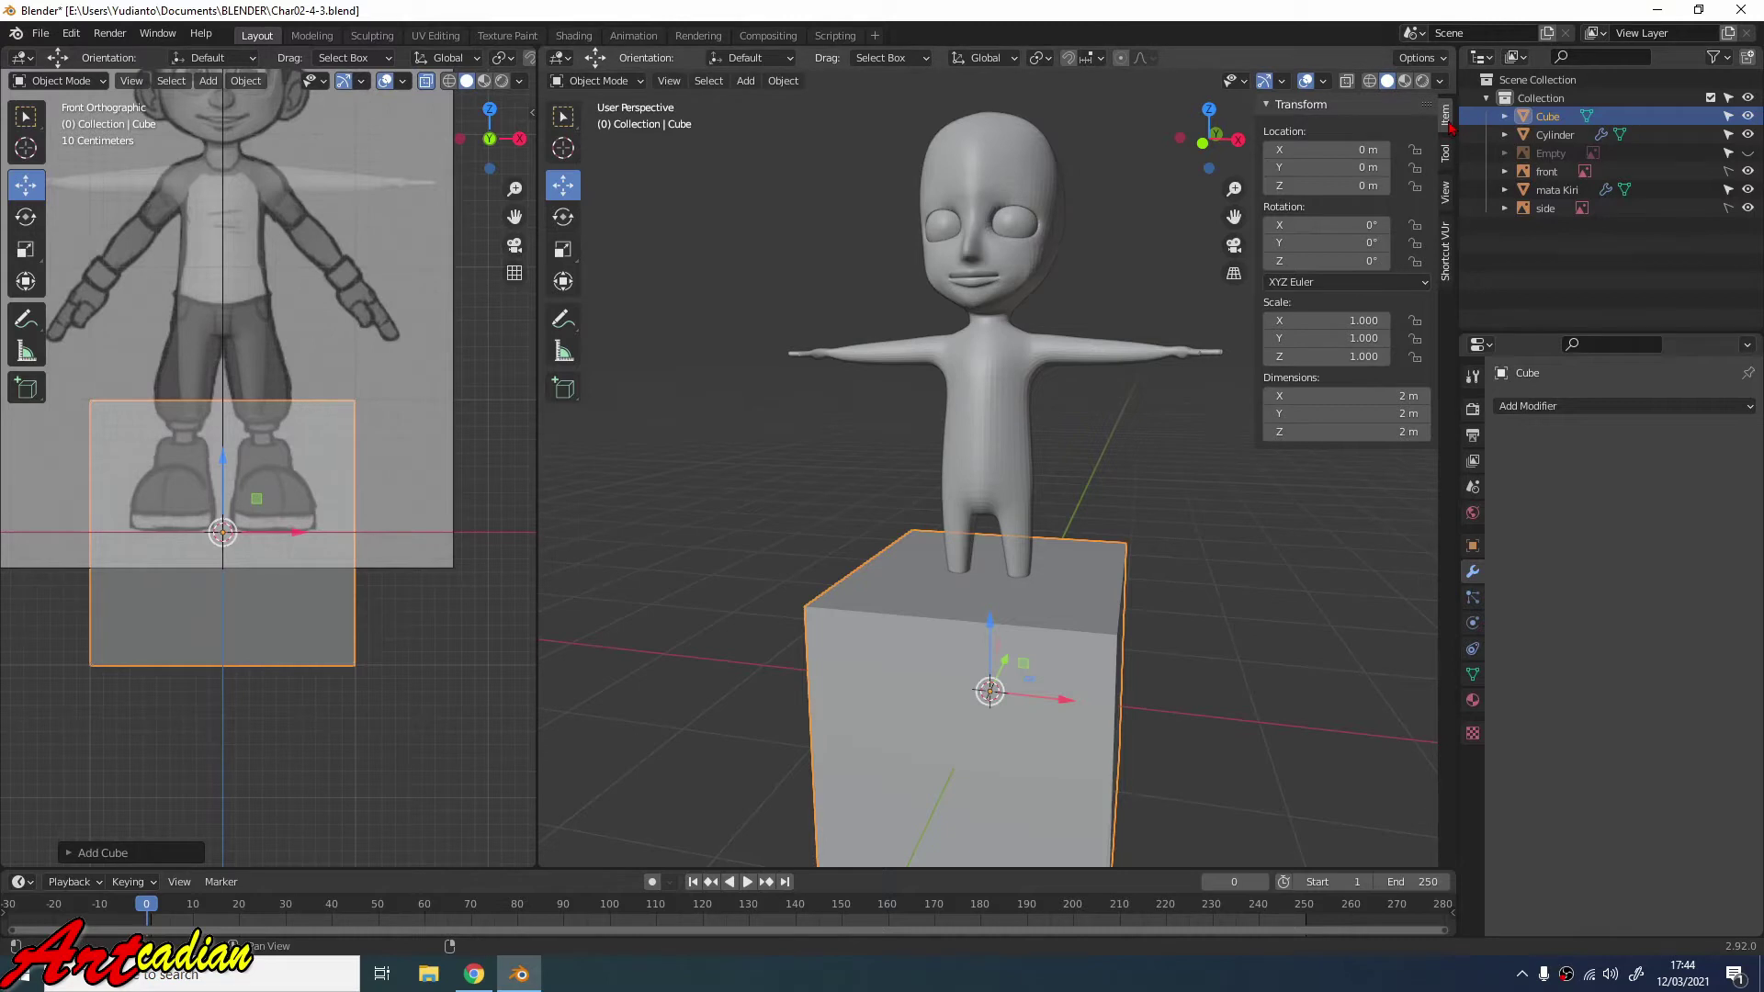
pyautogui.click(1445, 248)
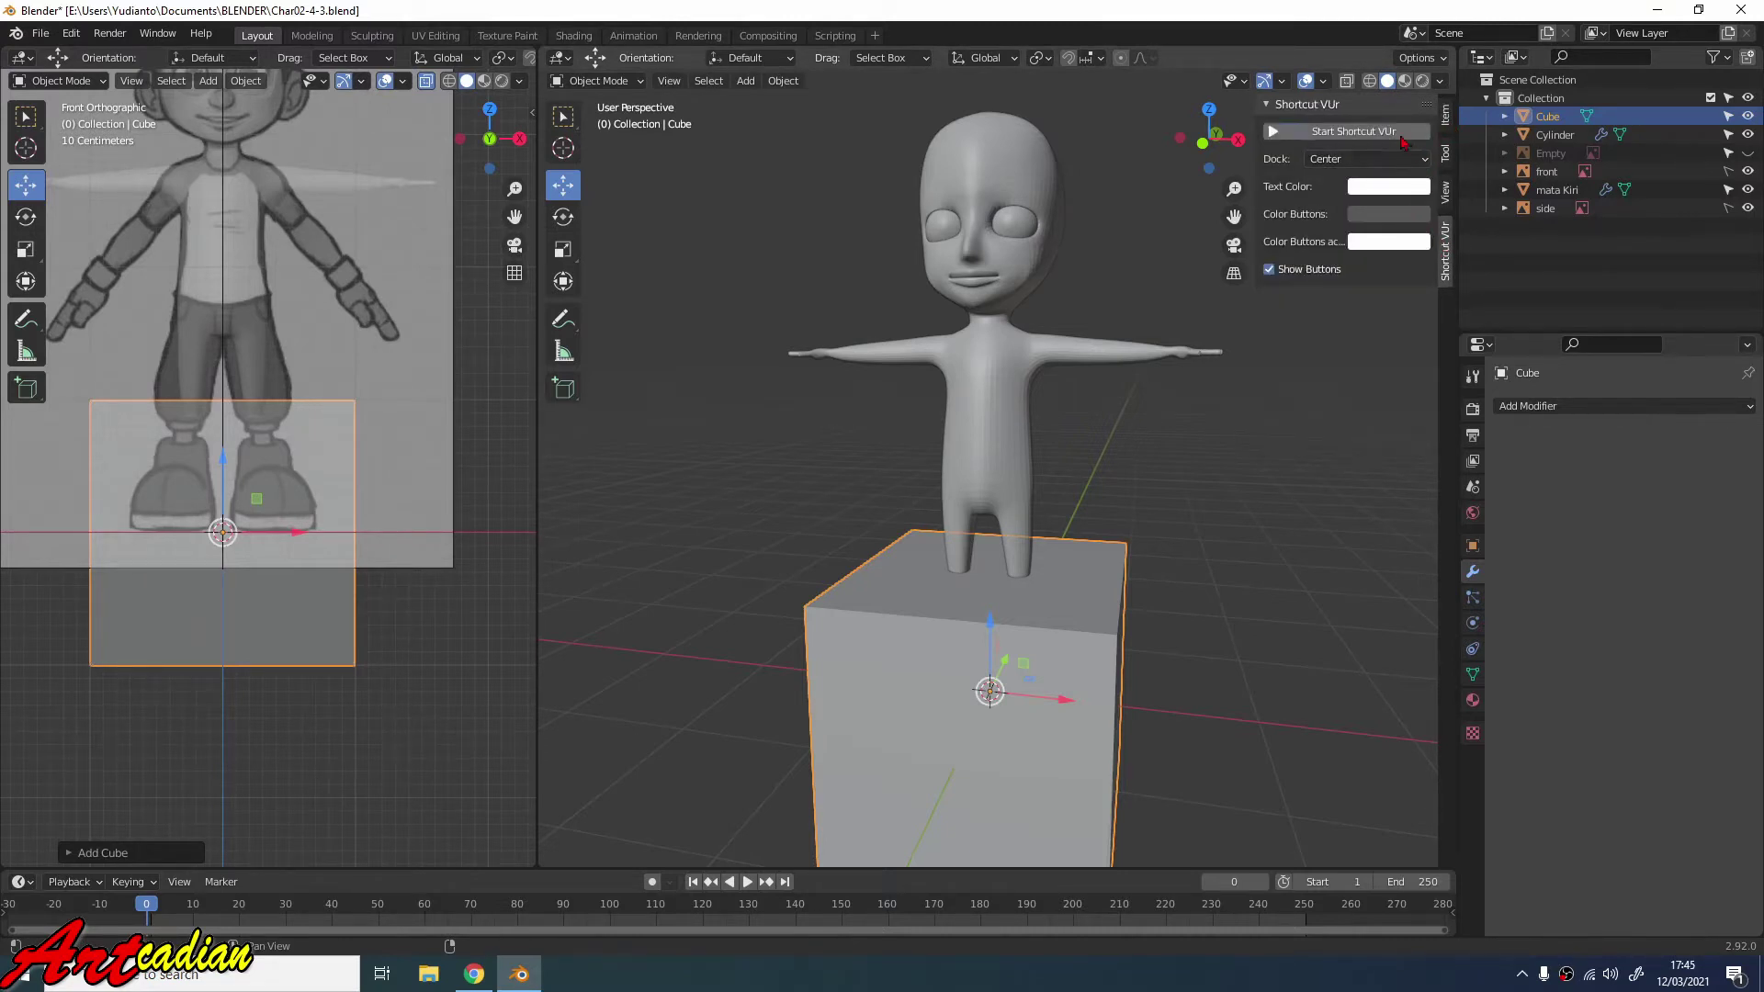
pyautogui.click(1350, 131)
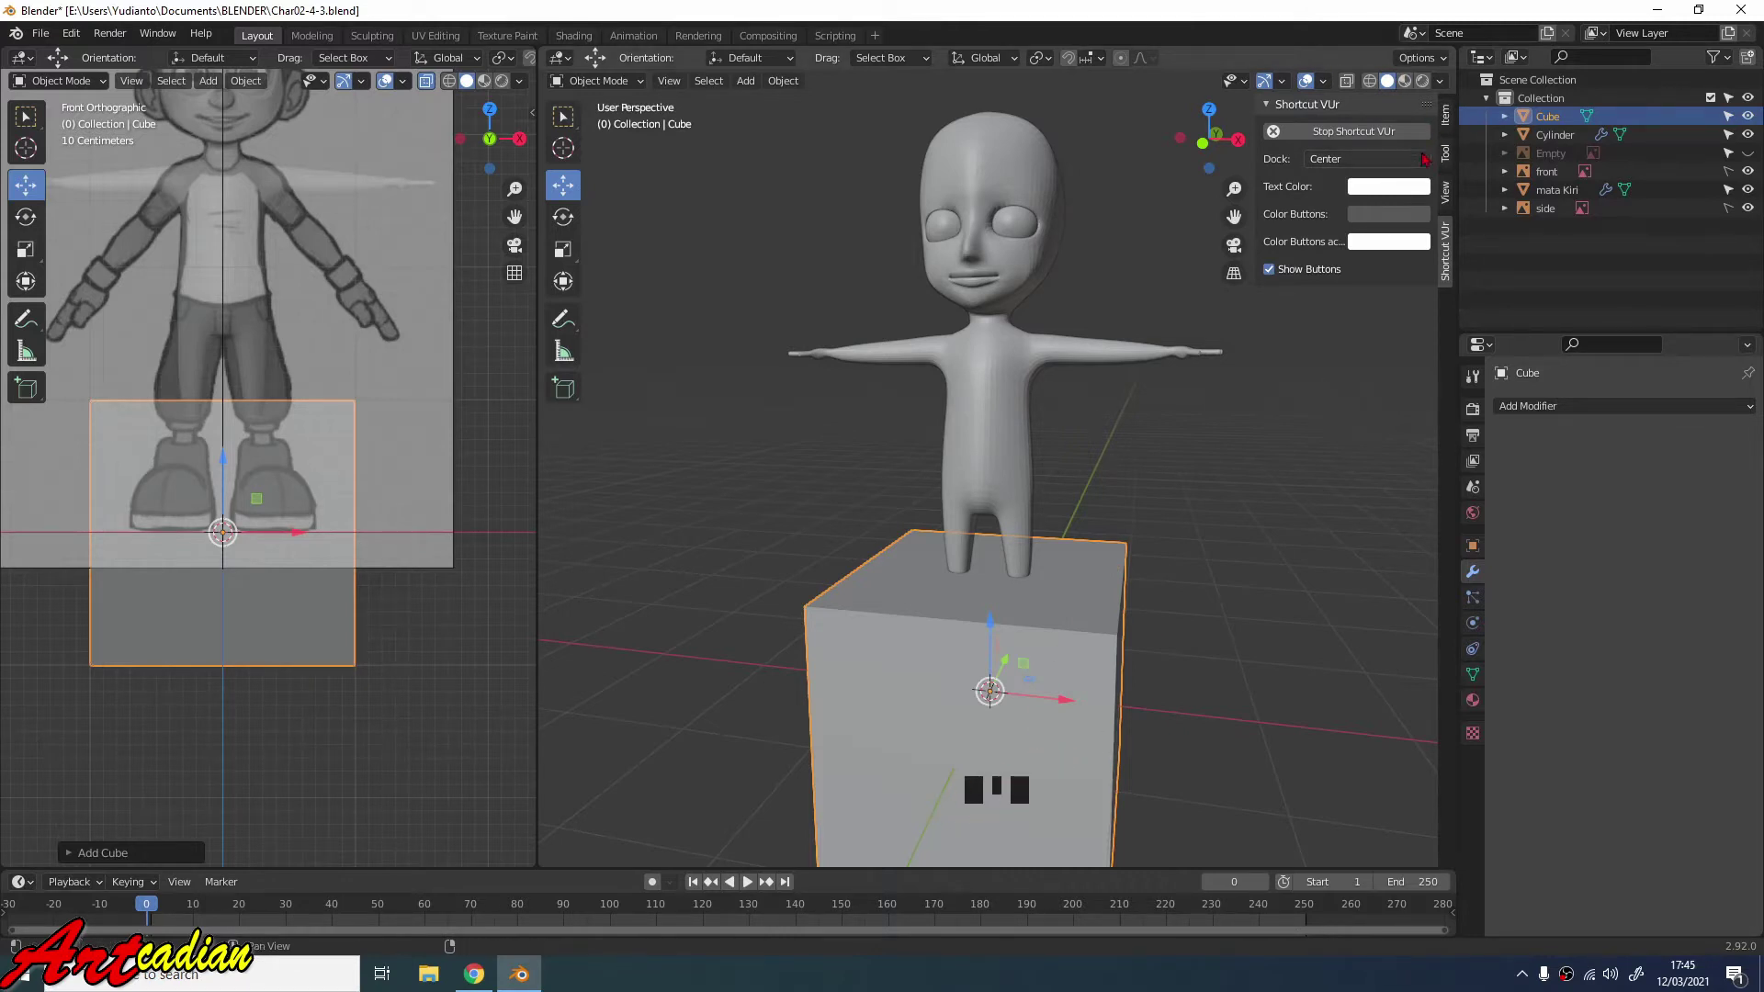
pyautogui.press('n')
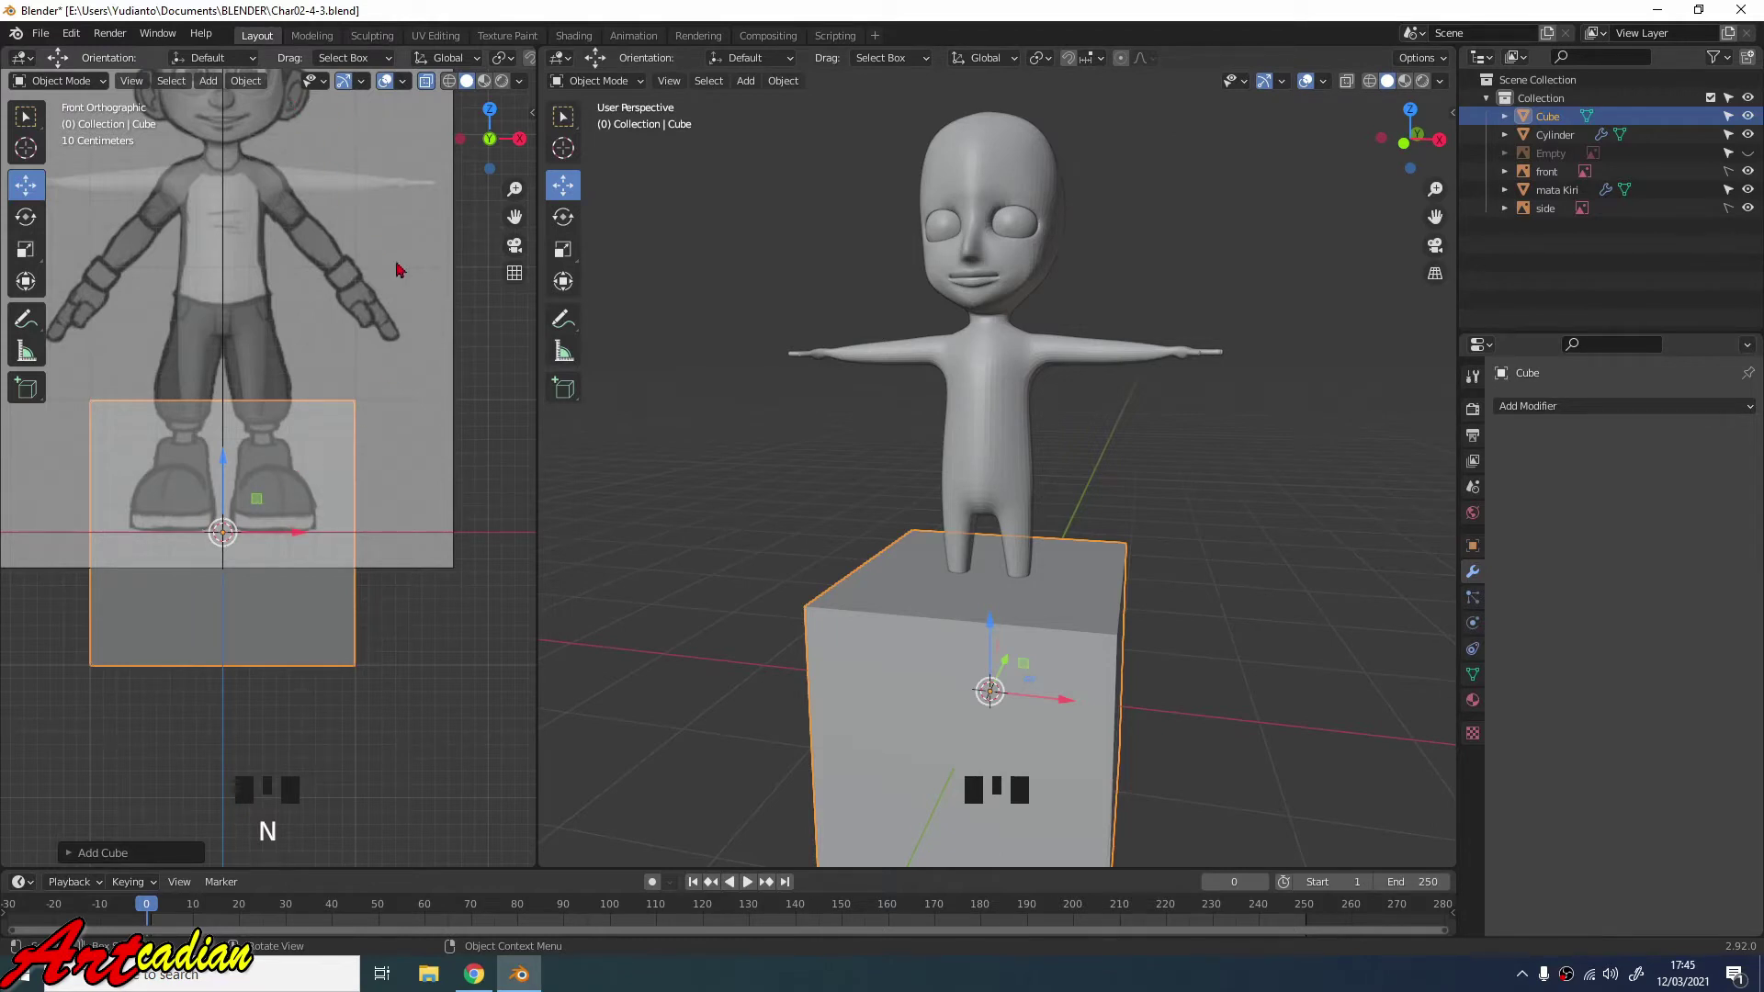
# Scale the cube down to slightly less than shoe width and move it over the character's left shoe, resting on the ground line.
pyautogui.press('s')
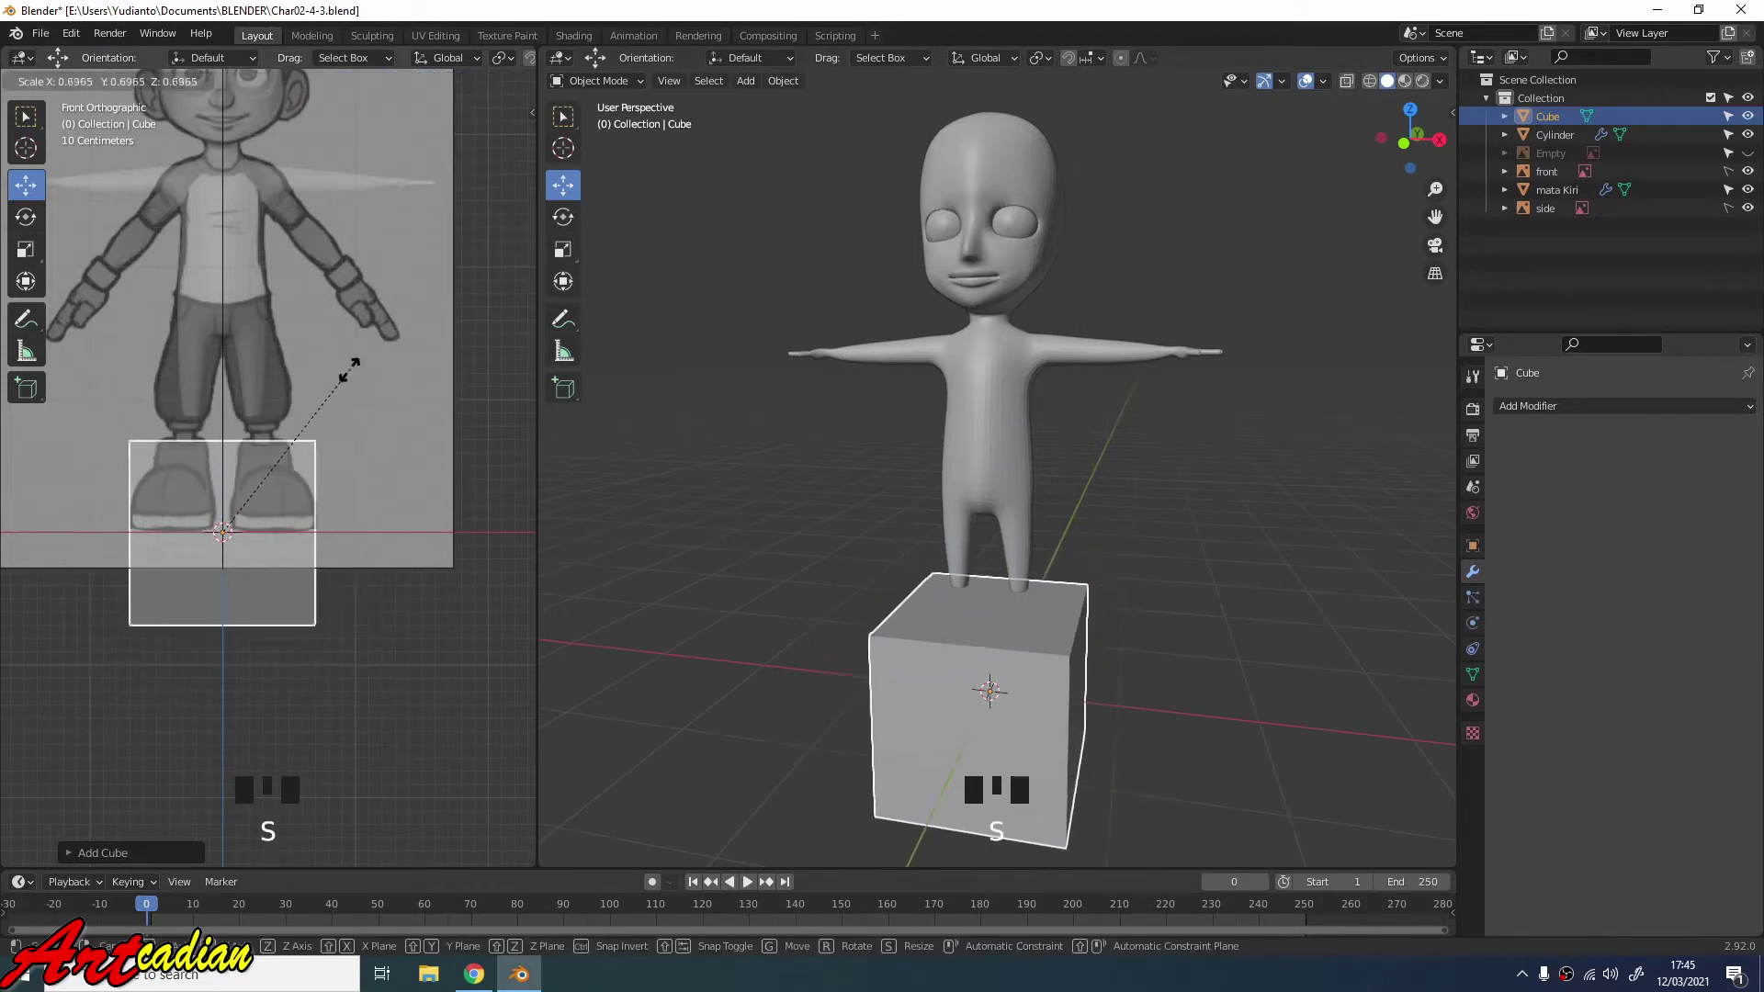
pyautogui.click(217, 459)
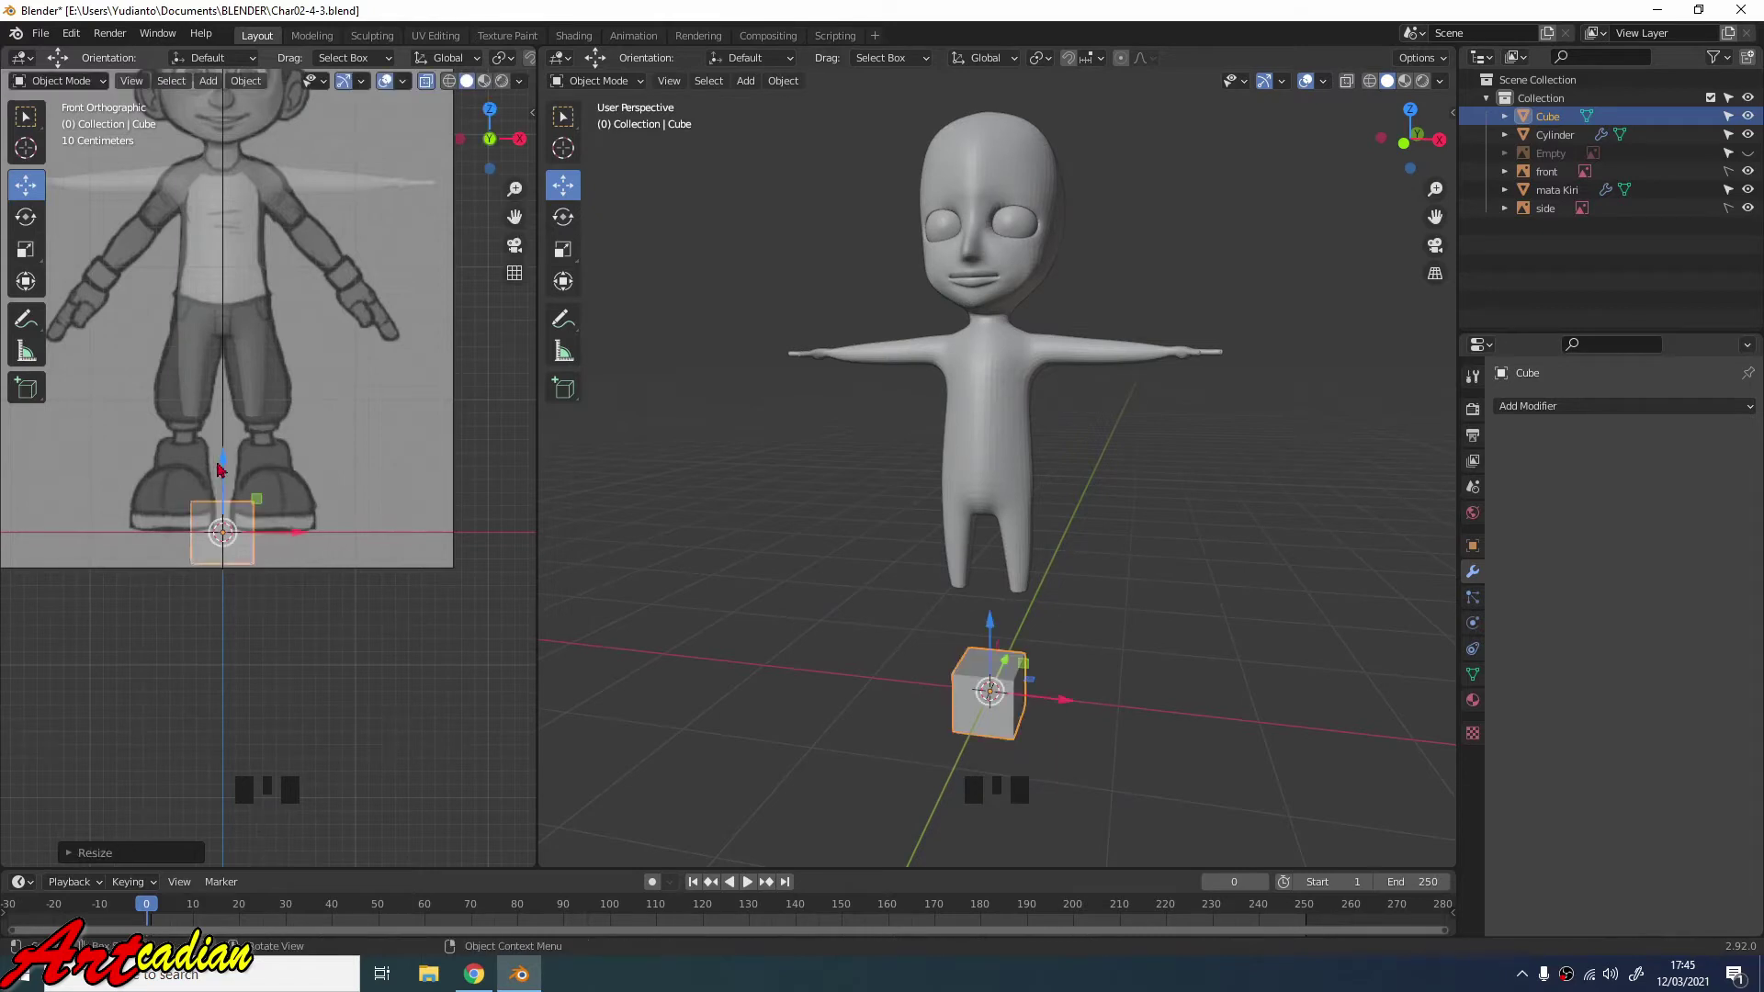
pyautogui.scroll(6, 299, 547)
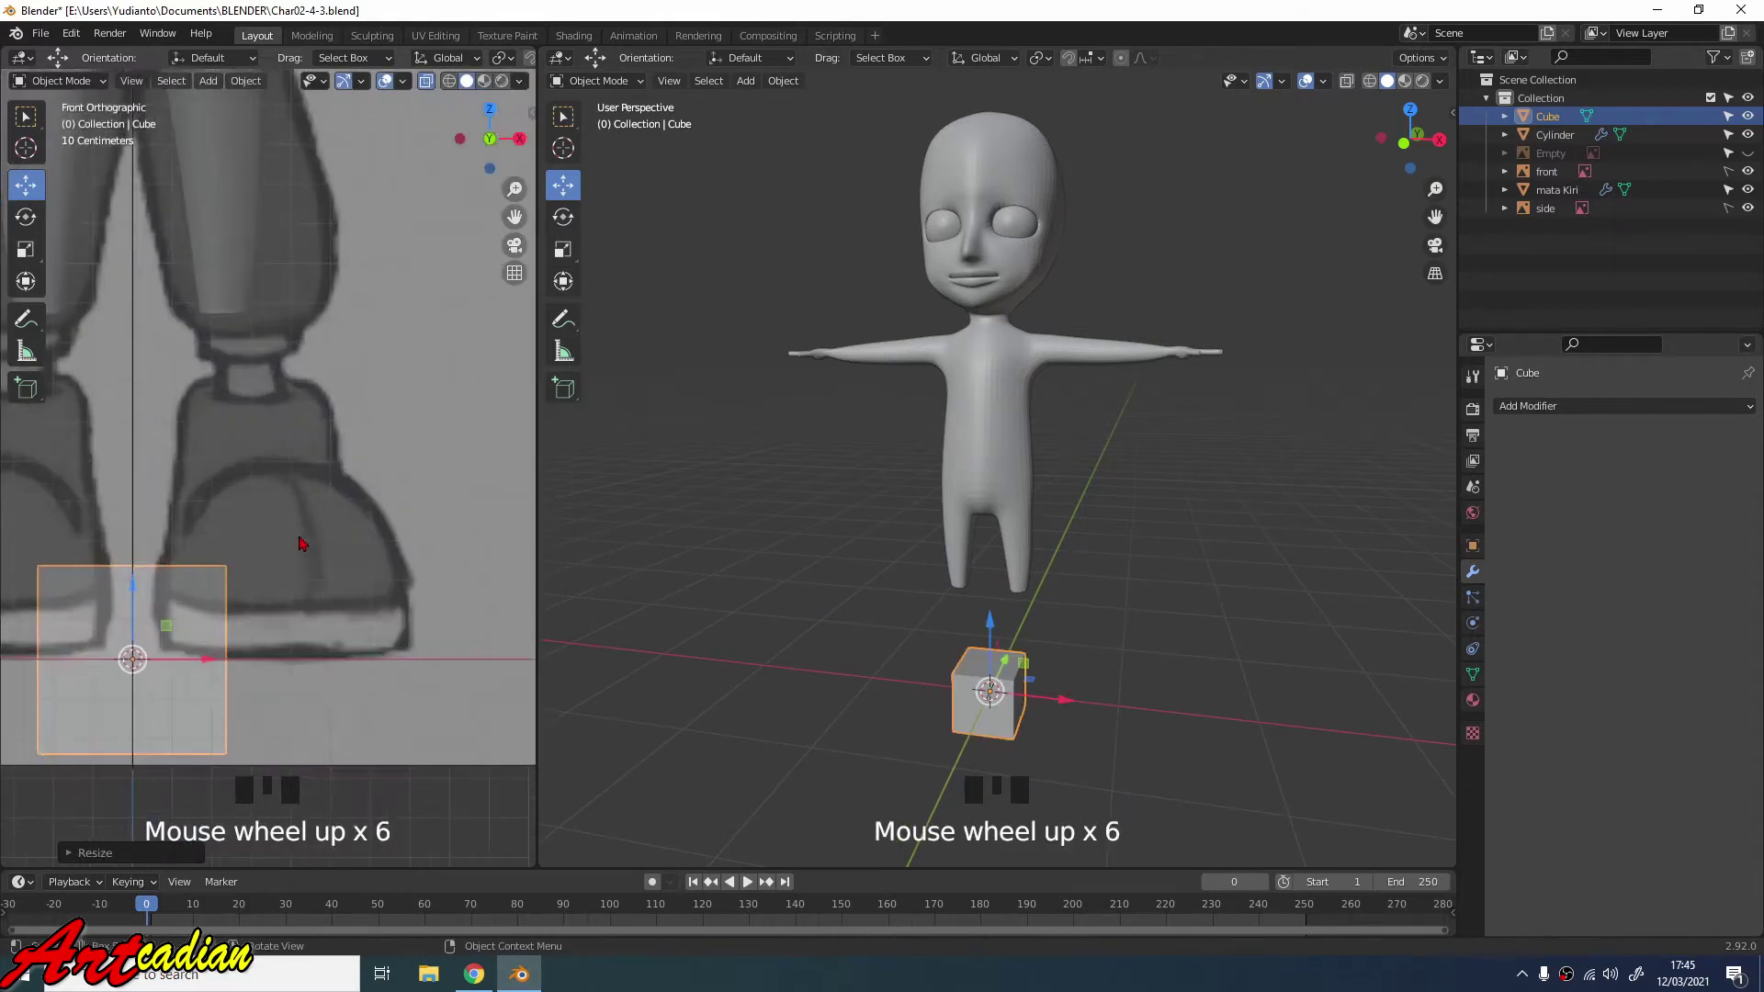
pyautogui.scroll(-2, 298, 547)
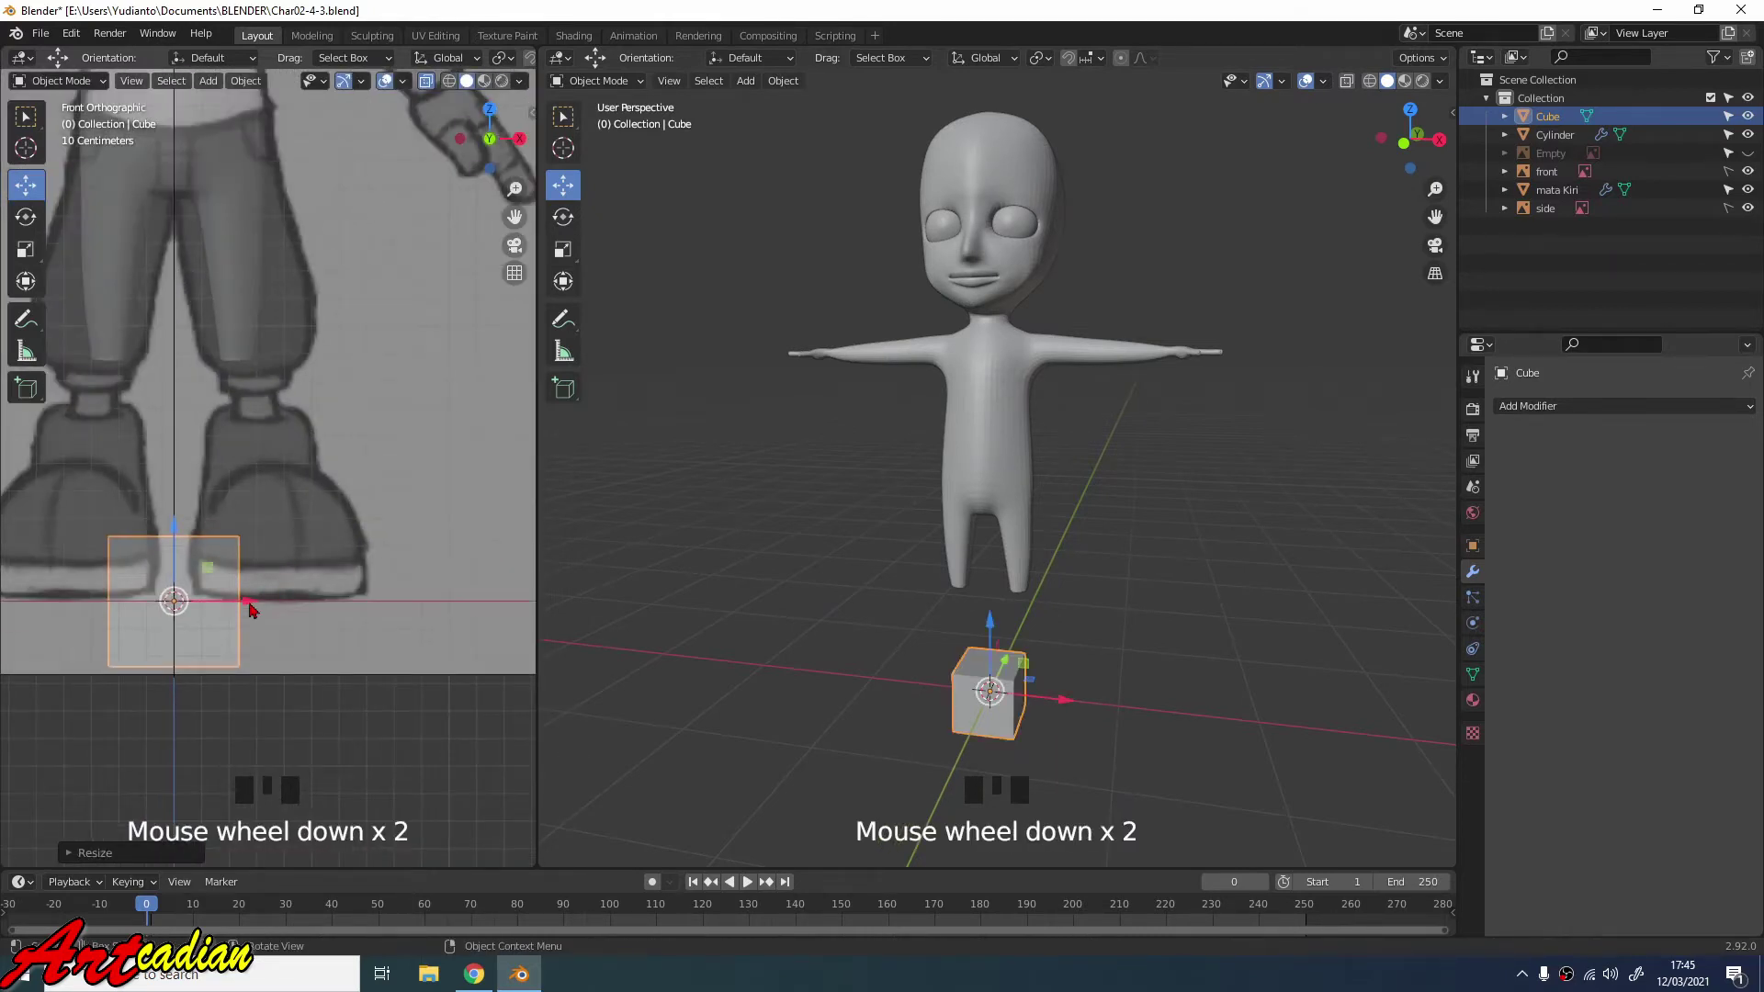
pyautogui.moveTo(250, 609); pyautogui.dragTo(342, 615)
pyautogui.moveTo(265, 534); pyautogui.dragTo(254, 468)
# Fine-tune the cube's vertical and horizontal position to fit the left shoe in the front reference.
pyautogui.keyDown('shift'); pyautogui.scroll(3, 251, 464); pyautogui.keyUp('shift')
pyautogui.keyDown('shift'); pyautogui.scroll(3, 255, 471); pyautogui.keyUp('shift')
pyautogui.scroll(4, 260, 482)
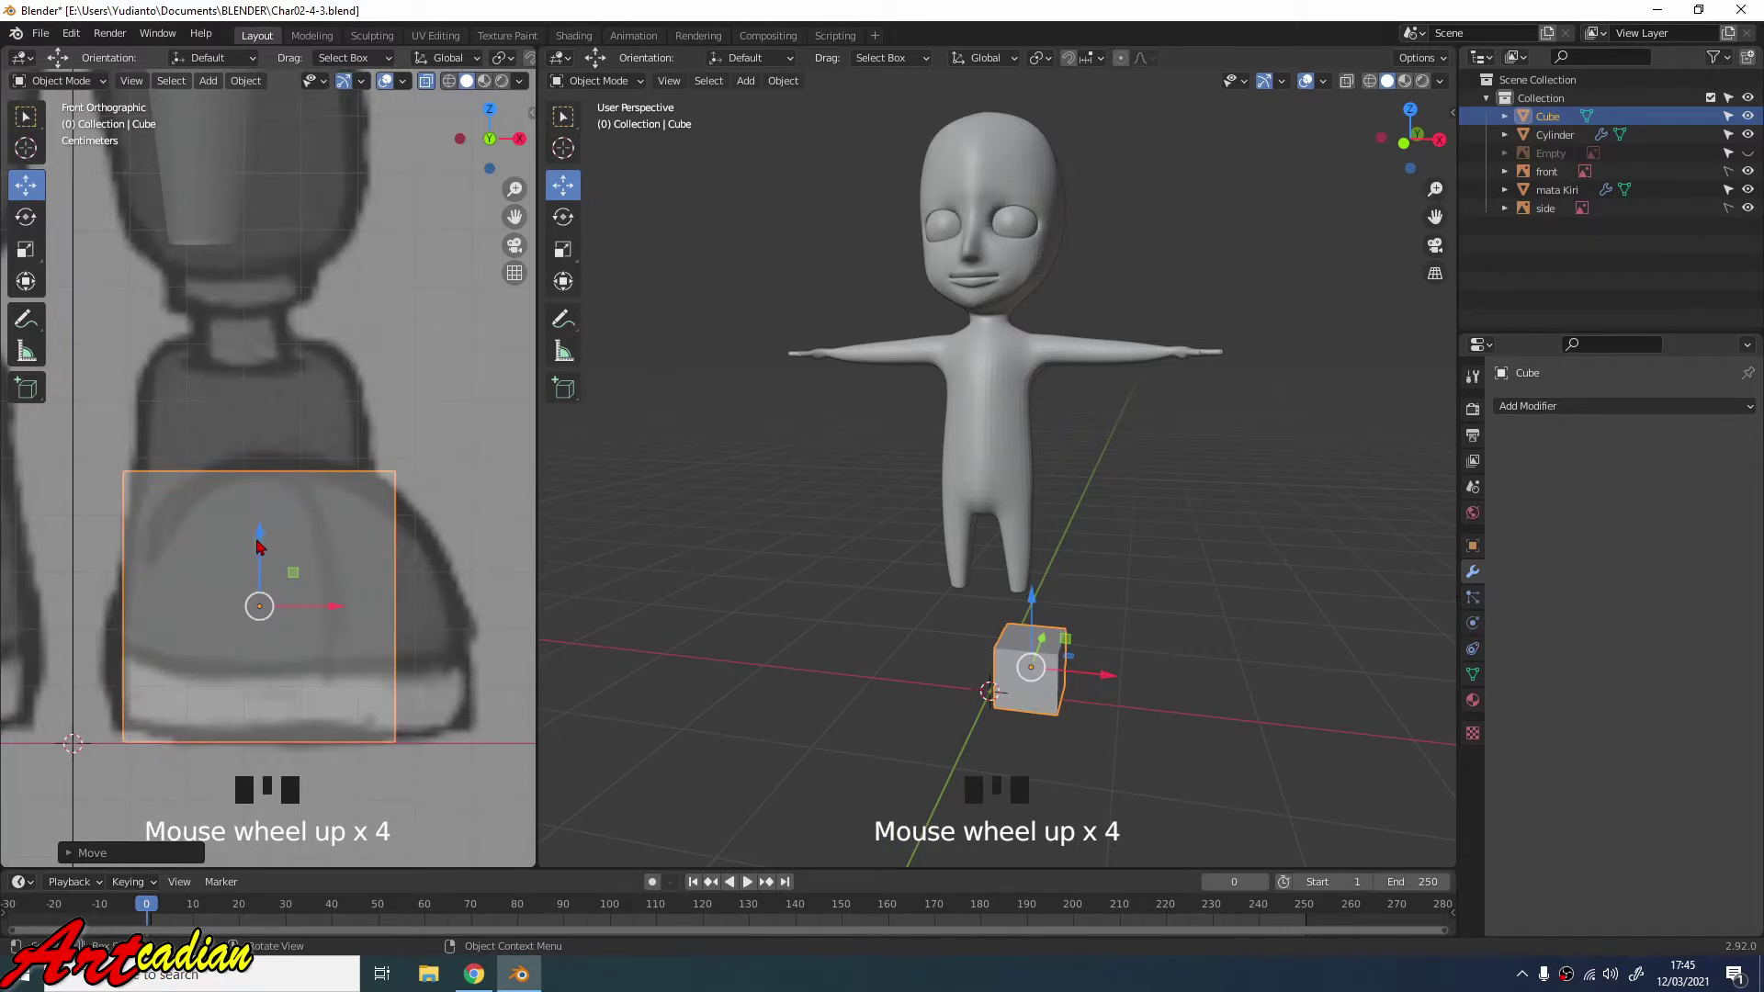
pyautogui.moveTo(261, 544); pyautogui.dragTo(266, 541)
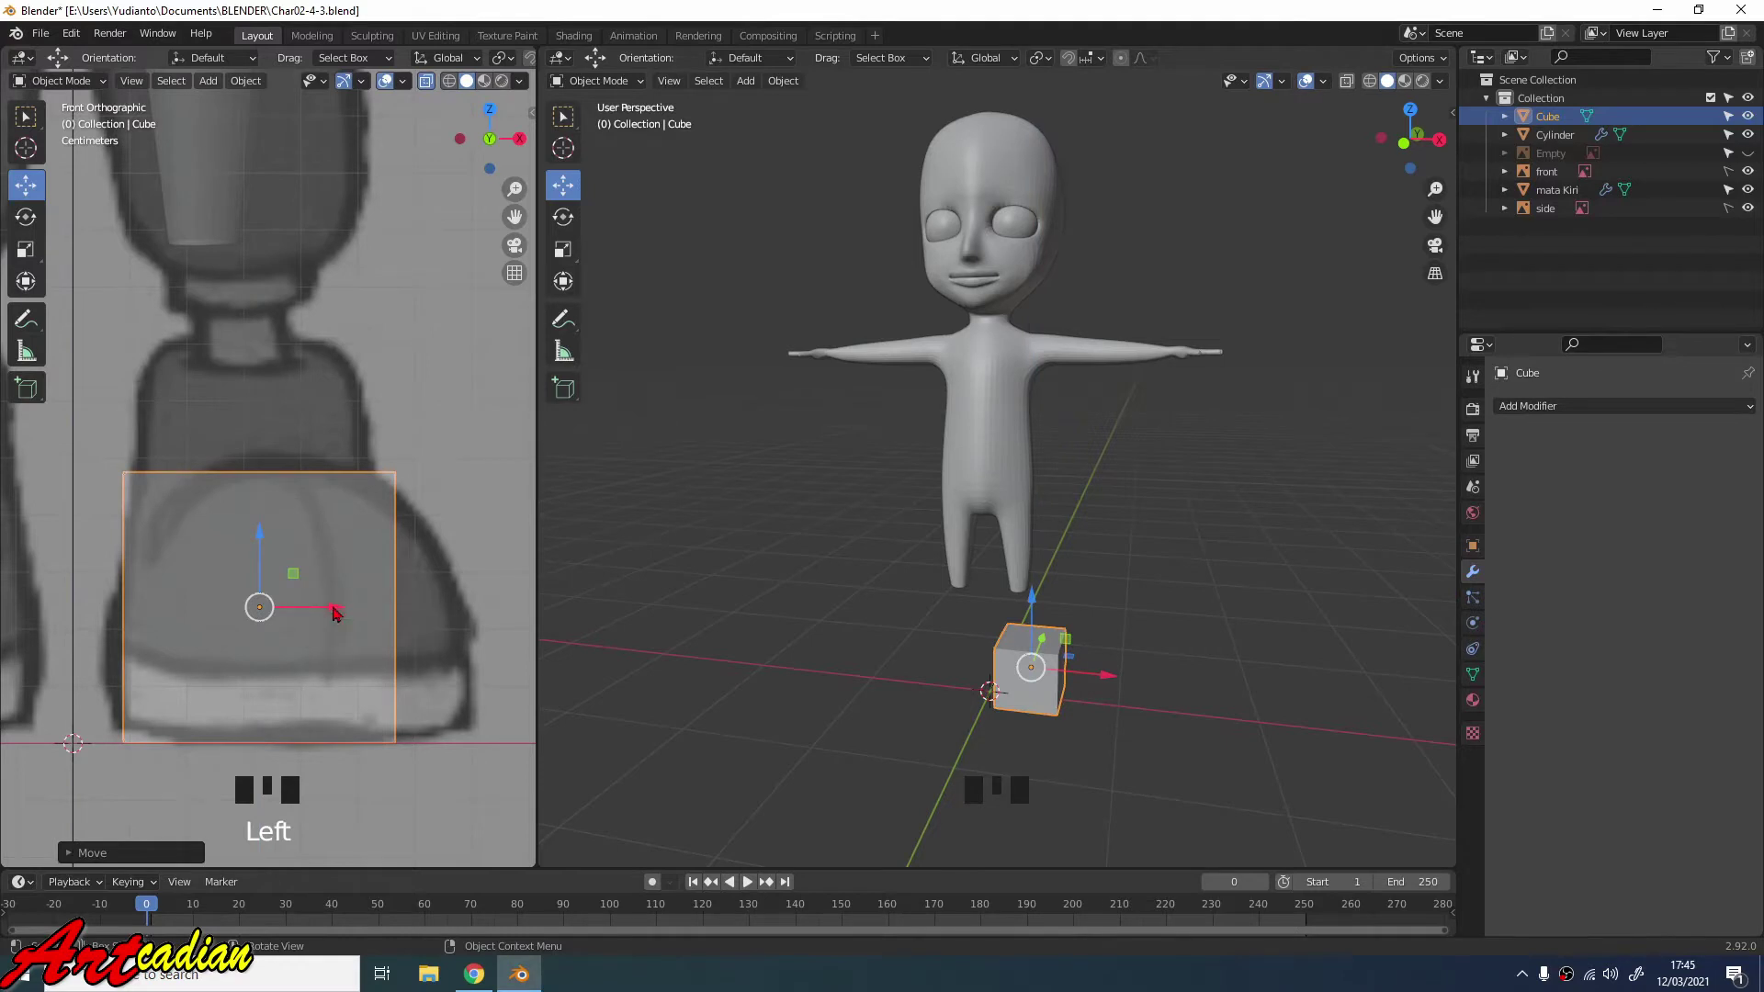
pyautogui.moveTo(337, 613); pyautogui.dragTo(359, 603)
pyautogui.scroll(-2, 416, 551)
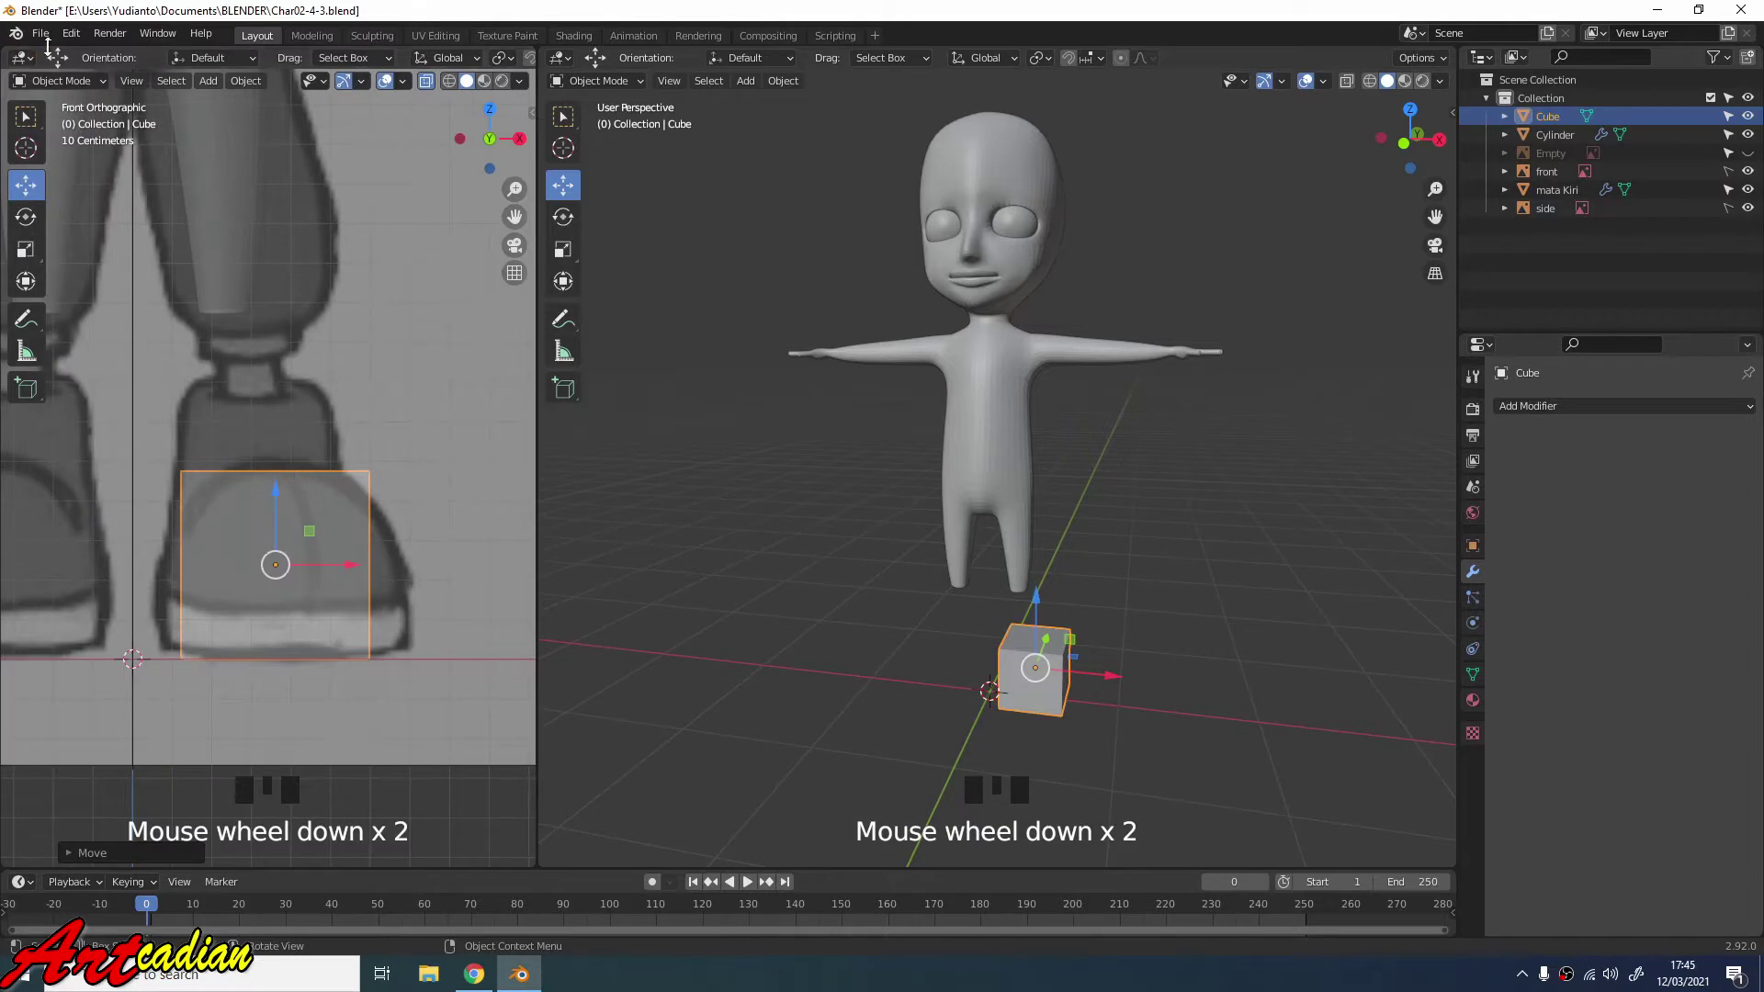
# In Edit Mode, raise the cube's top vertices to the upper edge of the shoe's ankle part.
pyautogui.click(60, 81)
pyautogui.click(61, 123)
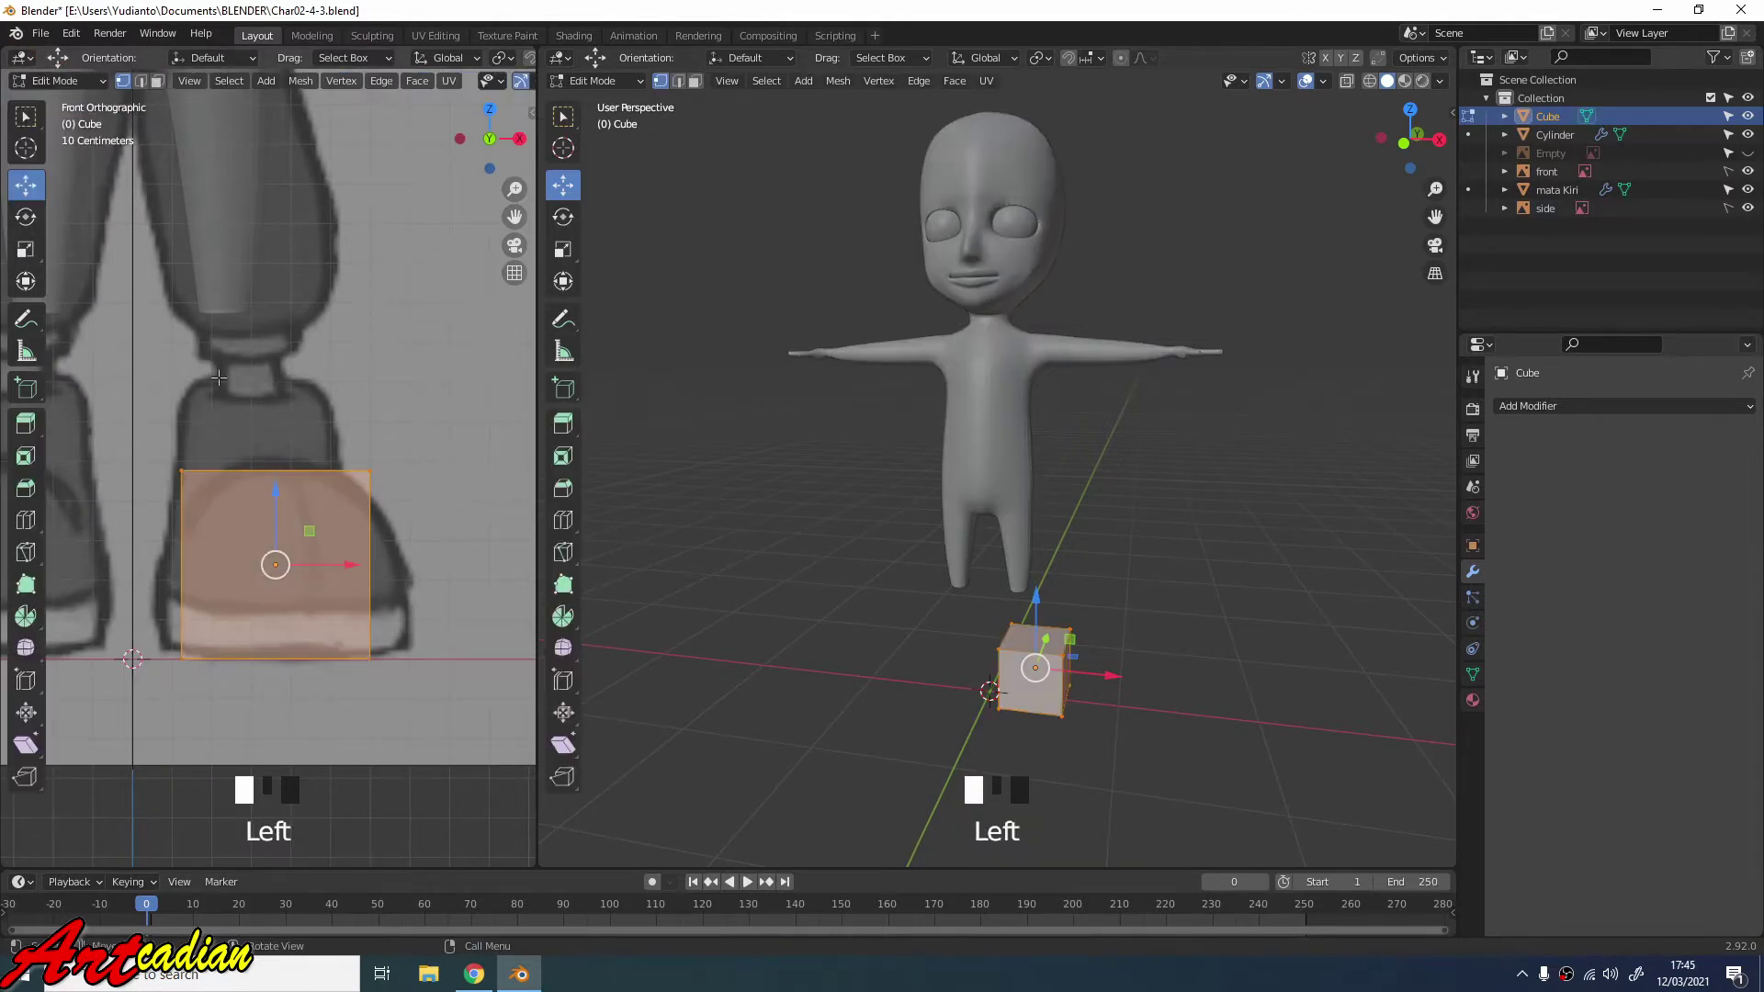
pyautogui.moveTo(161, 420); pyautogui.dragTo(399, 484)
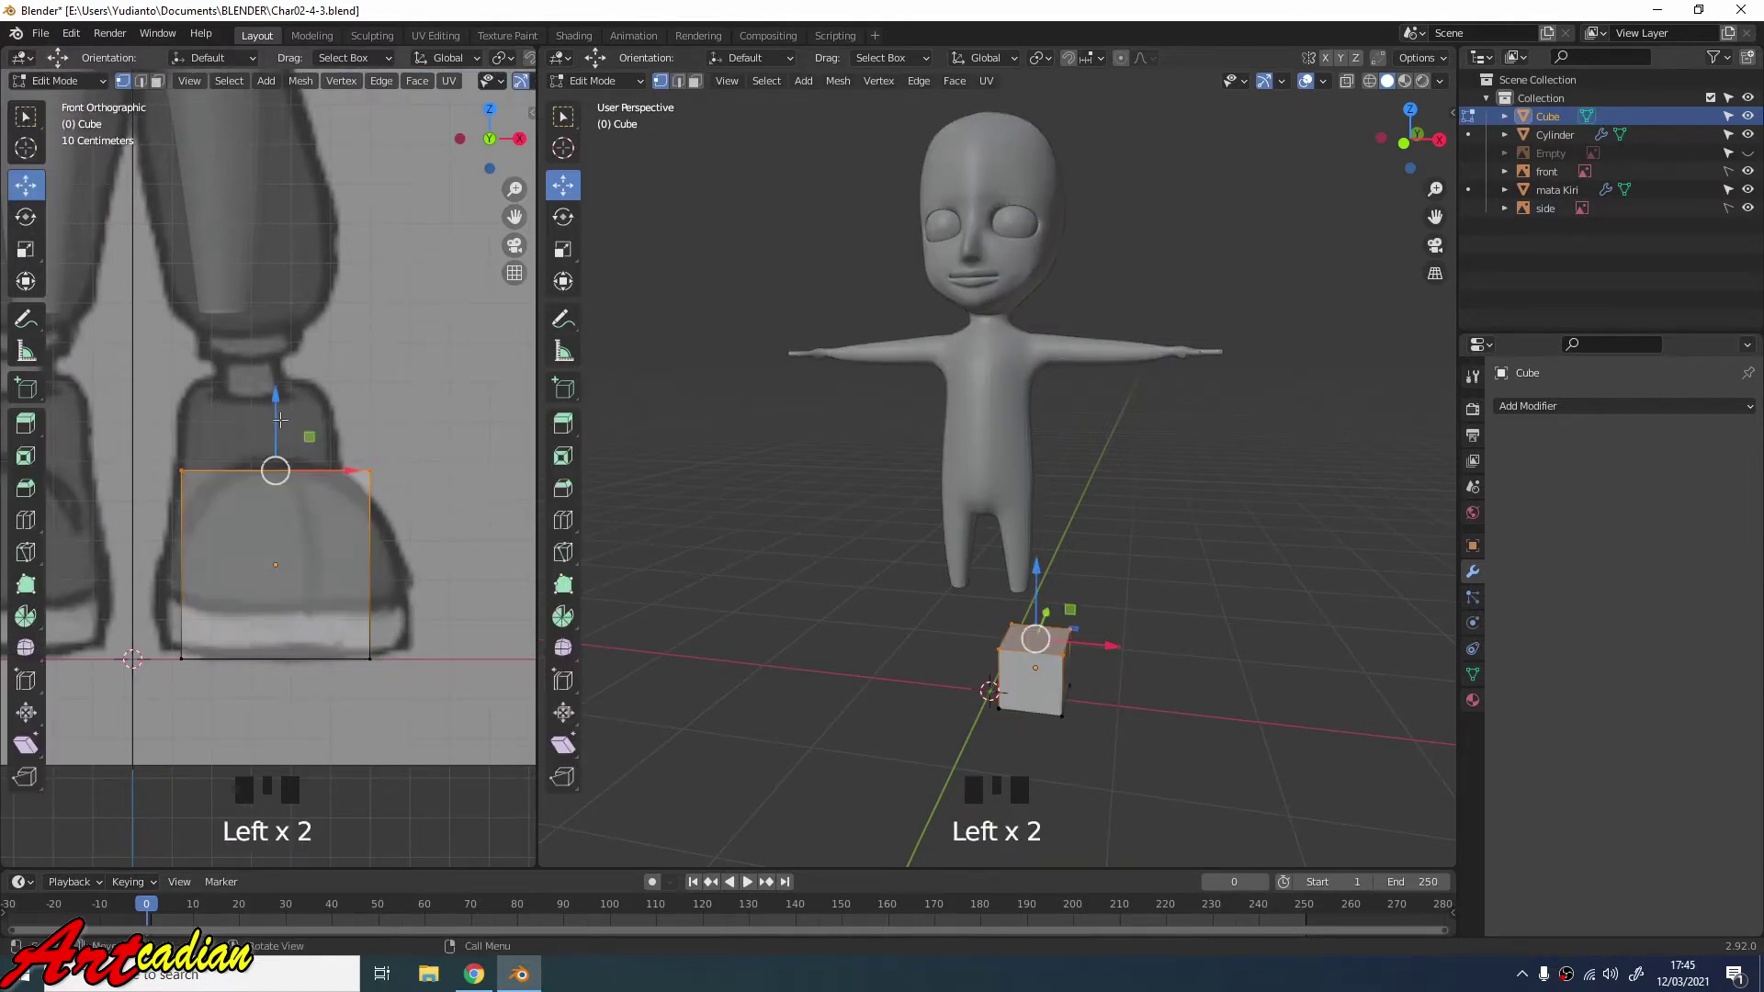
pyautogui.moveTo(280, 420); pyautogui.dragTo(274, 315)
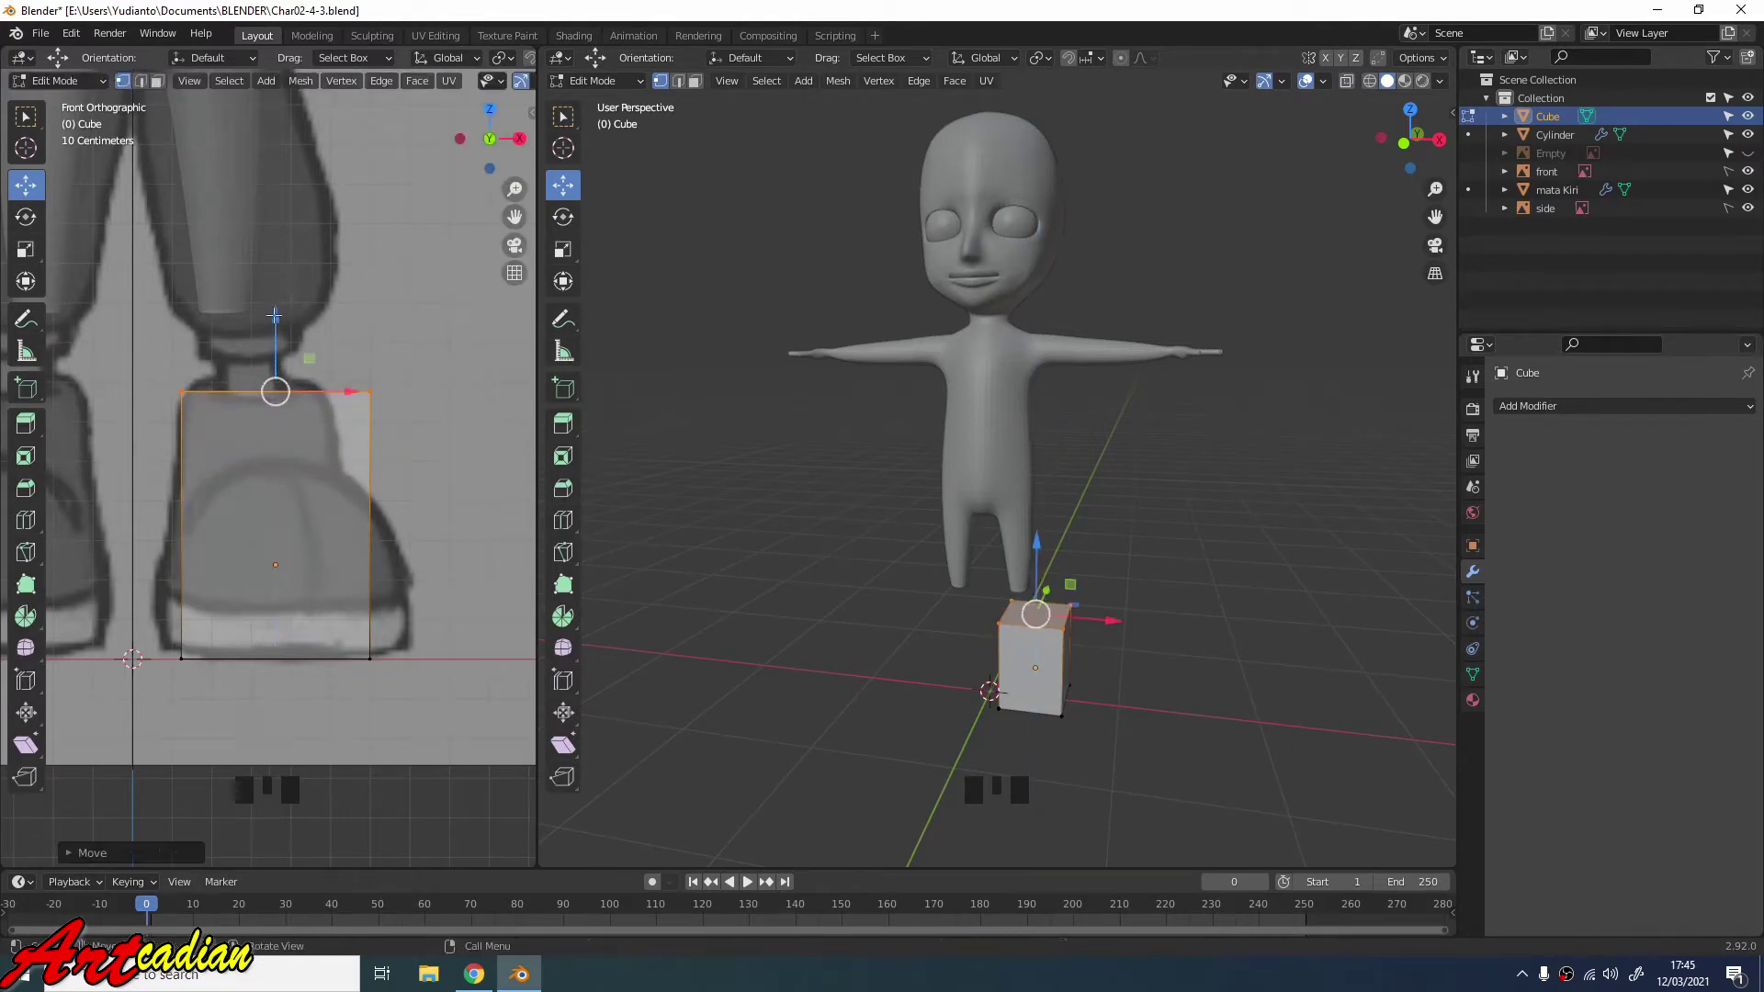
# Add one horizontal loop cut around the middle of the shoe block.
pyautogui.scroll(-1, 482, 289)
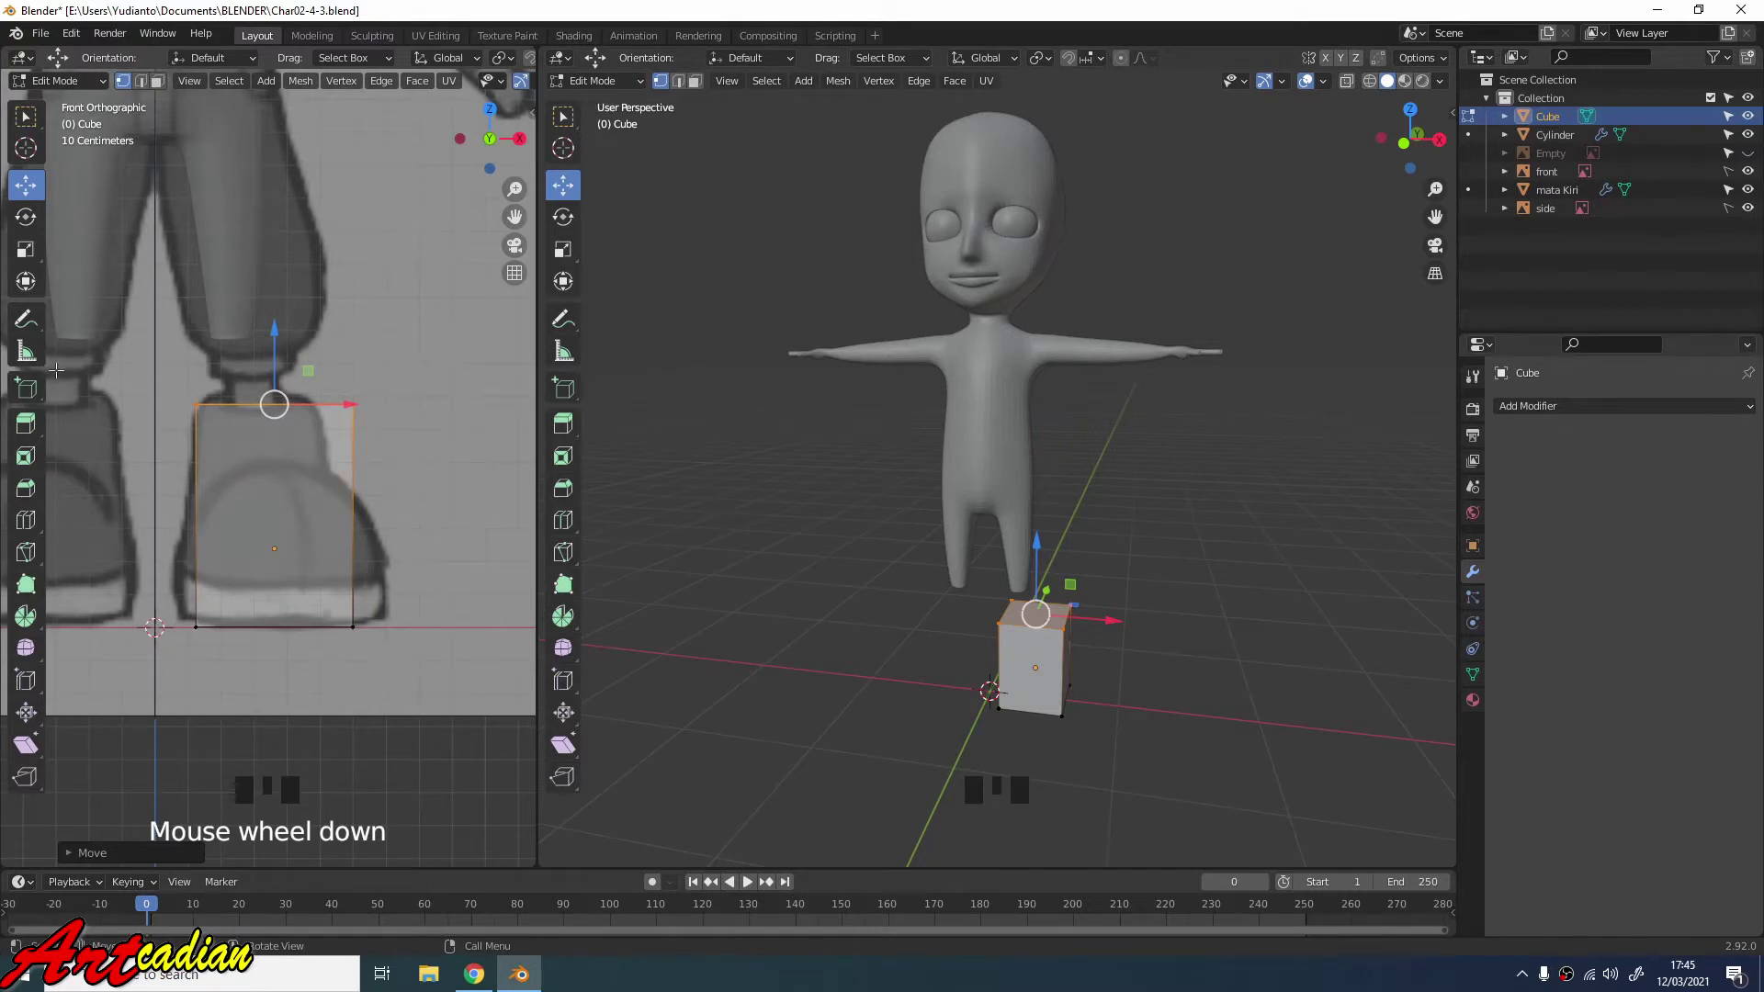
pyautogui.click(25, 520)
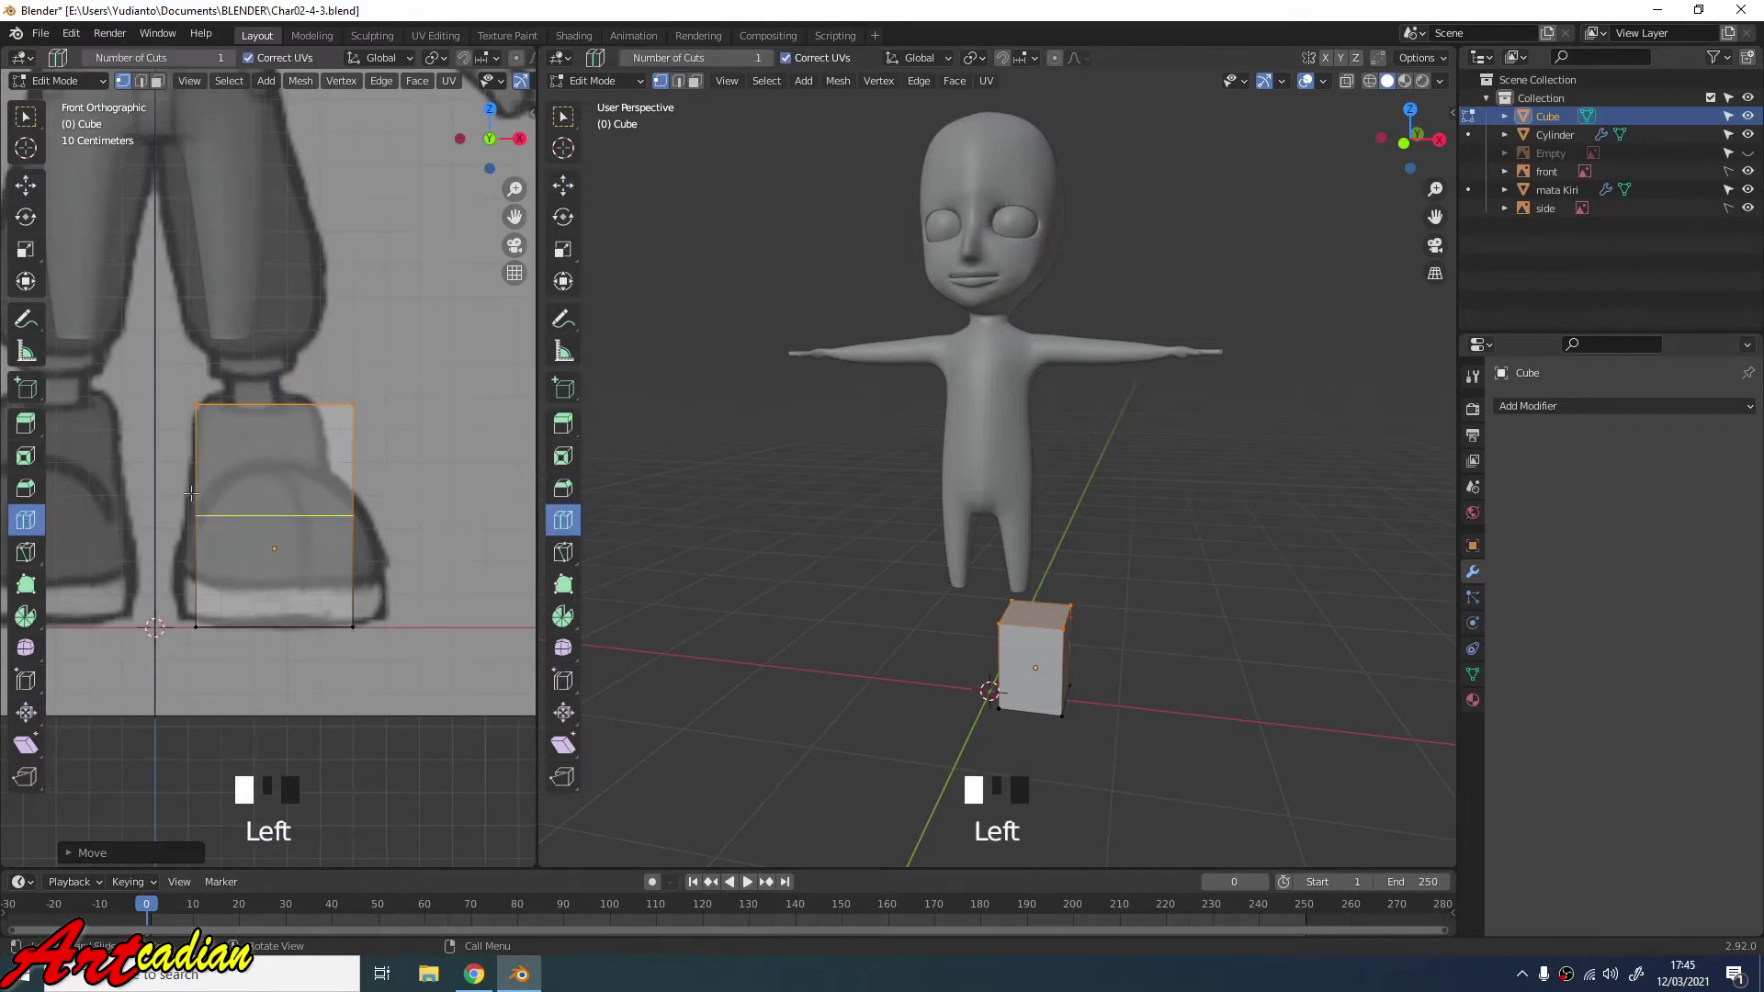
pyautogui.doubleClick(253, 489)
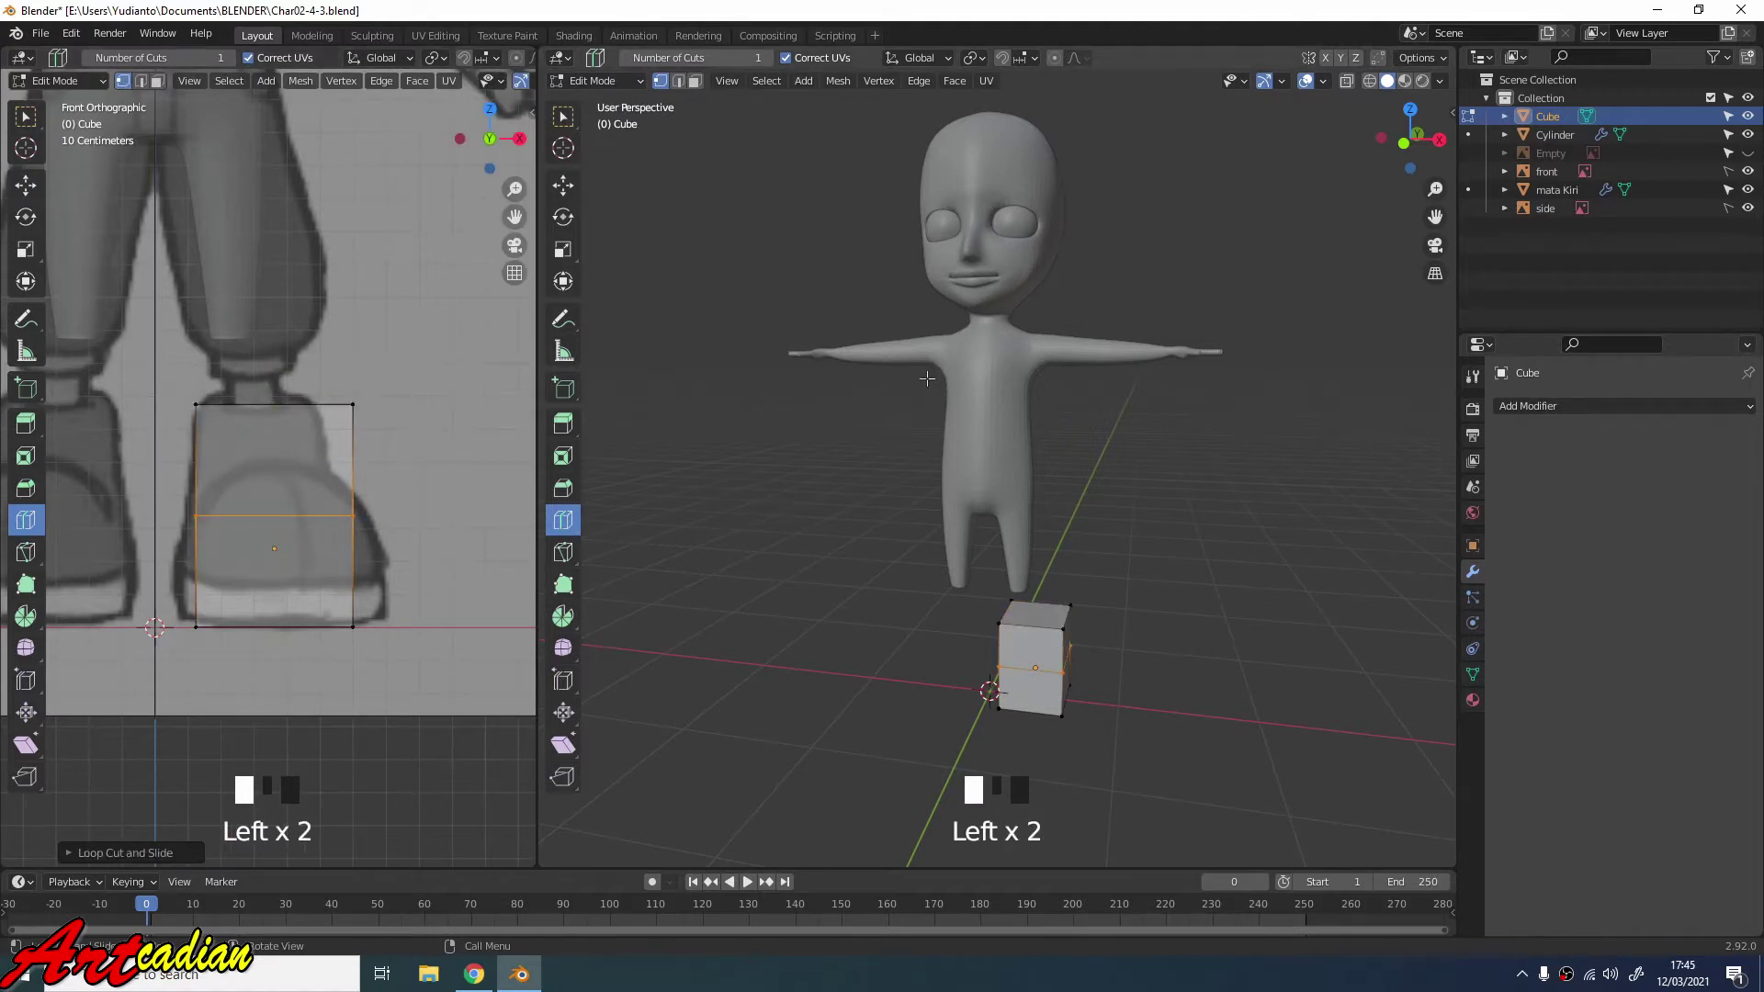
# In face select mode, extrude the shoe block's lower front face about 0.5 m forward to form the toe.
pyautogui.scroll(-3, 927, 377)
pyautogui.keyDown('shift'); pyautogui.moveTo(878, 428); pyautogui.dragTo(870, 324, button='middle'); pyautogui.keyUp('shift')
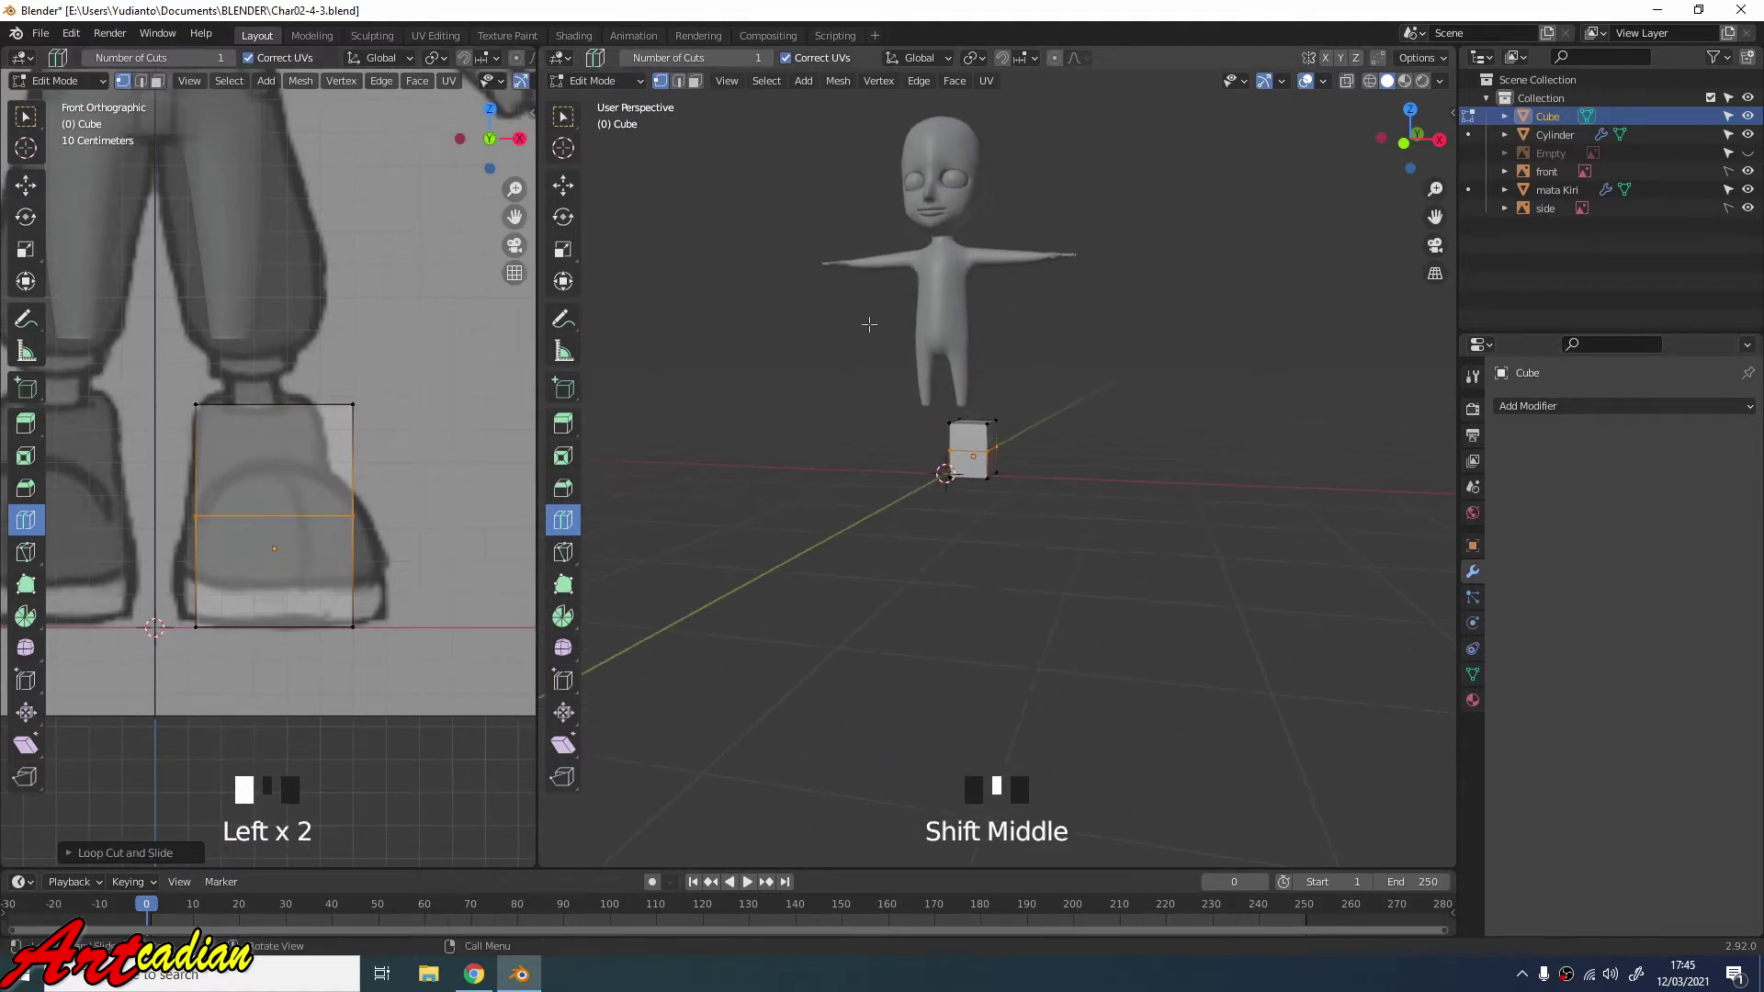
pyautogui.scroll(4, 921, 332)
pyautogui.keyDown('shift'); pyautogui.moveTo(990, 332); pyautogui.dragTo(1130, 443, button='middle'); pyautogui.keyUp('shift')
pyautogui.moveTo(1235, 405); pyautogui.dragTo(1153, 407, button='middle')
pyautogui.keyDown('shift'); pyautogui.scroll(-1, 1152, 406); pyautogui.keyUp('shift')
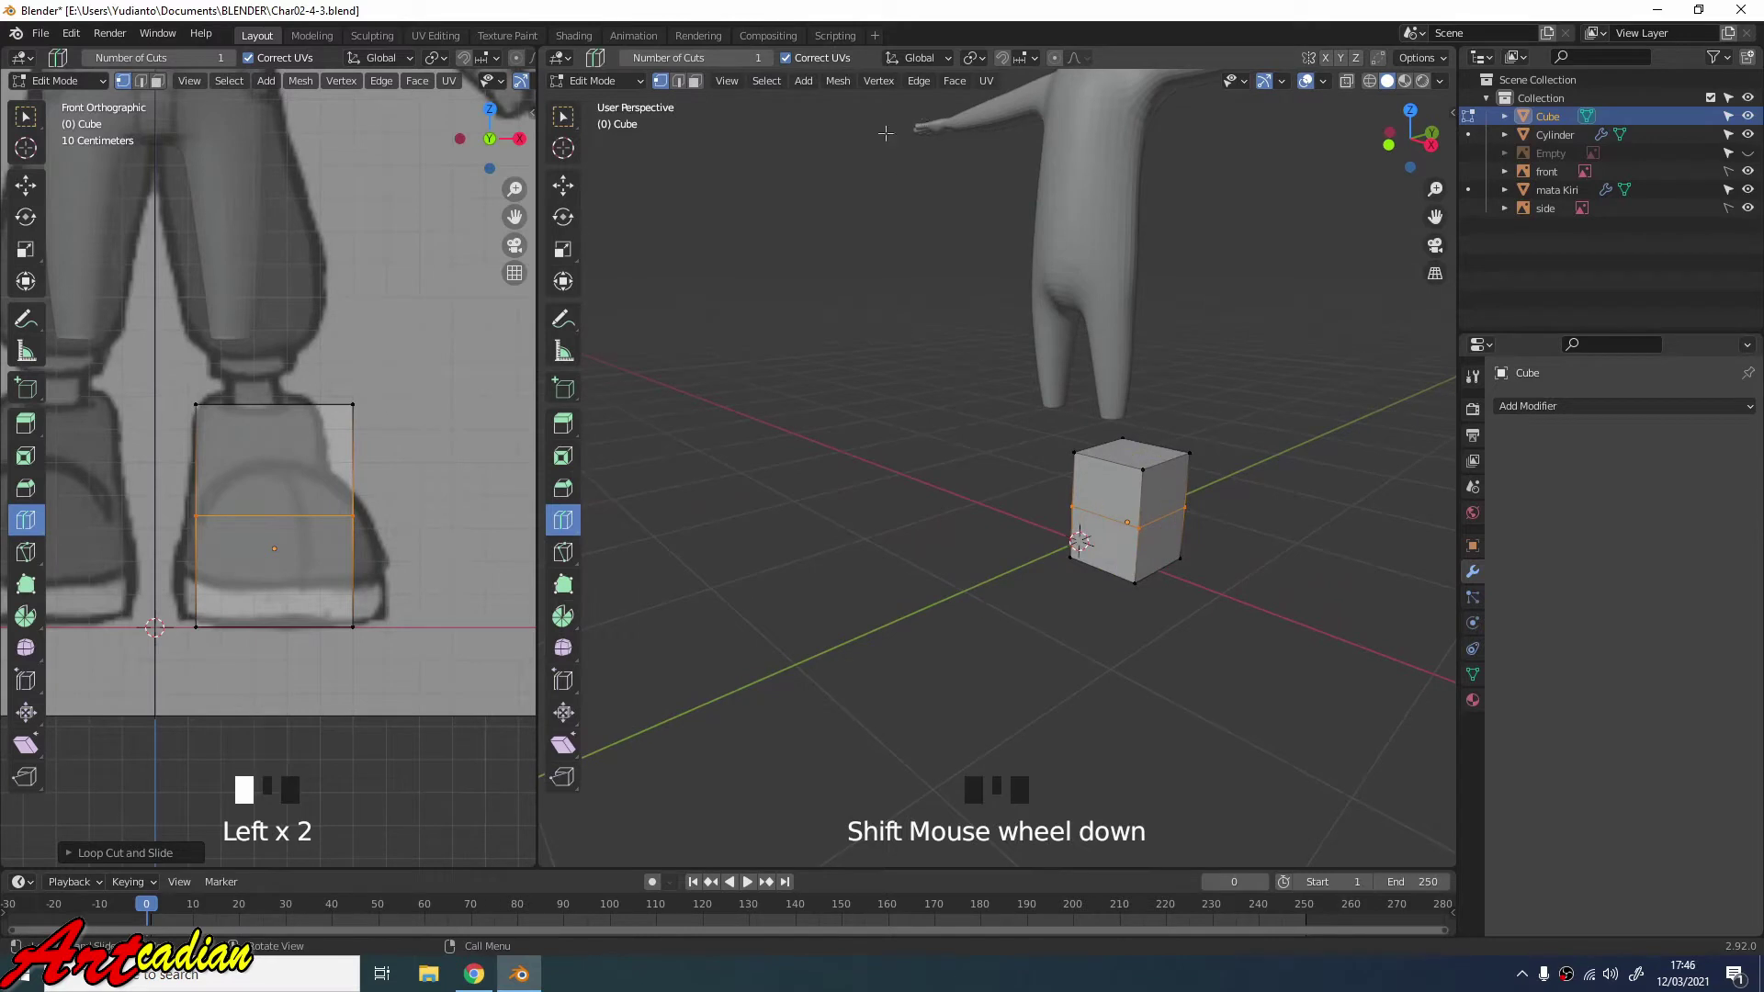
pyautogui.click(695, 80)
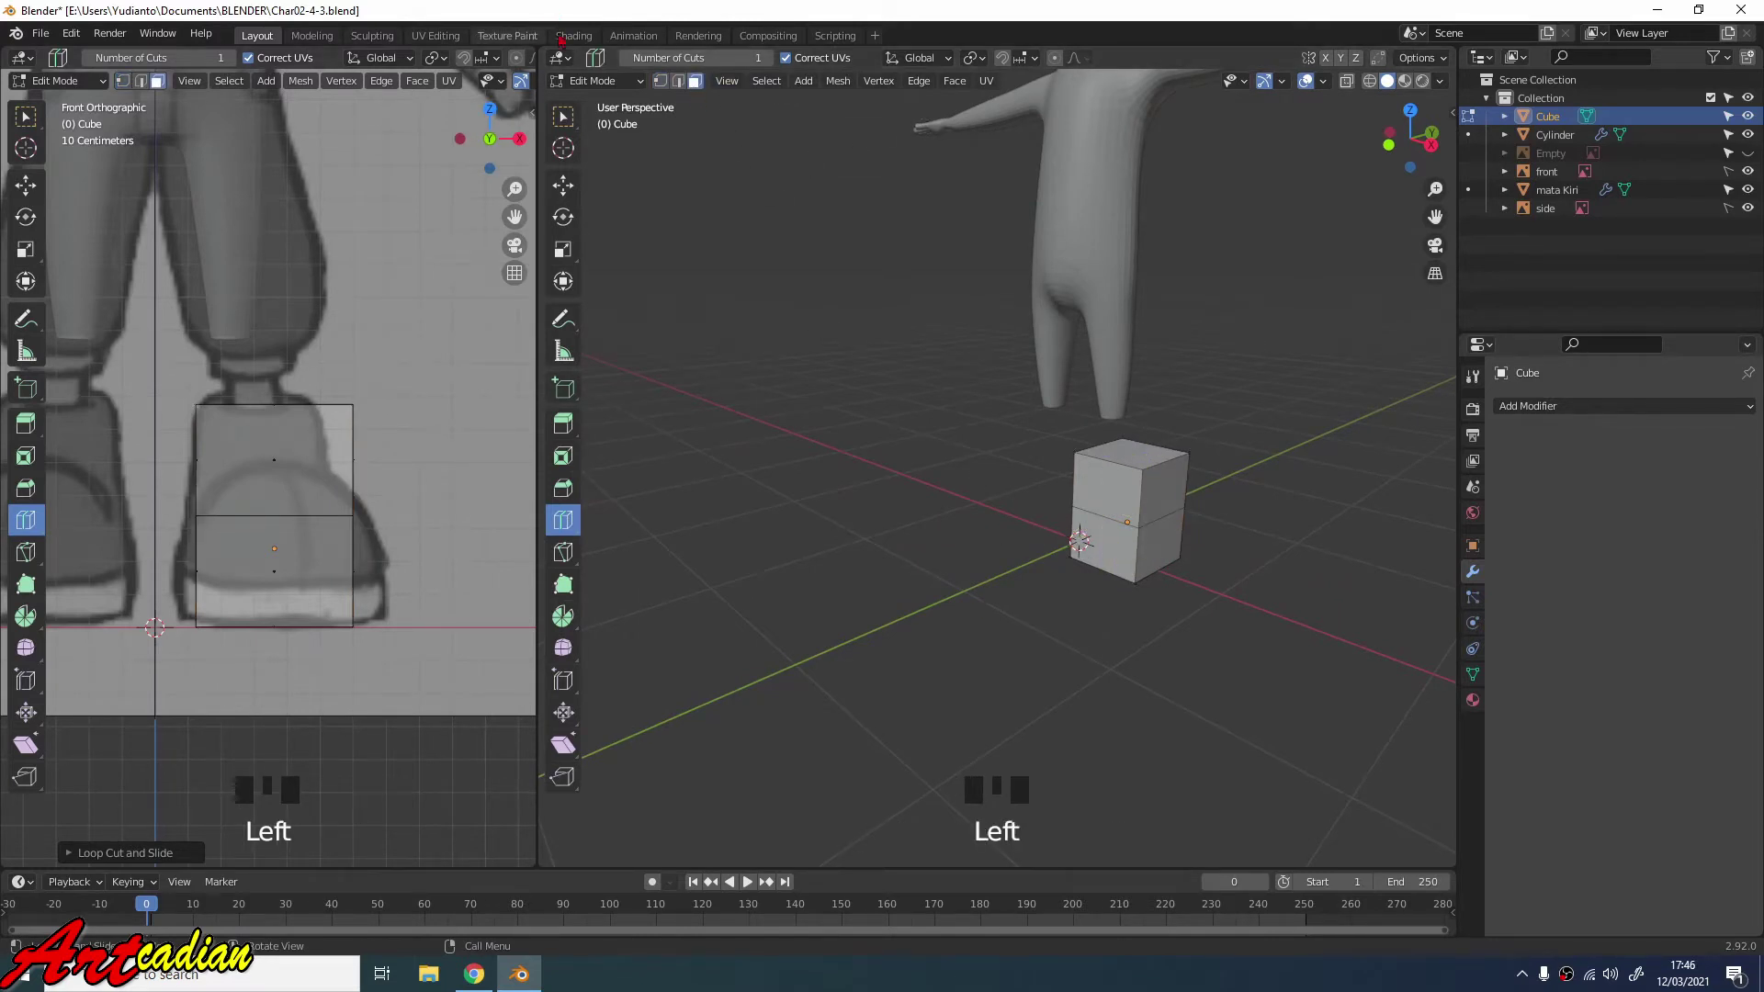
pyautogui.click(563, 185)
pyautogui.click(1104, 545)
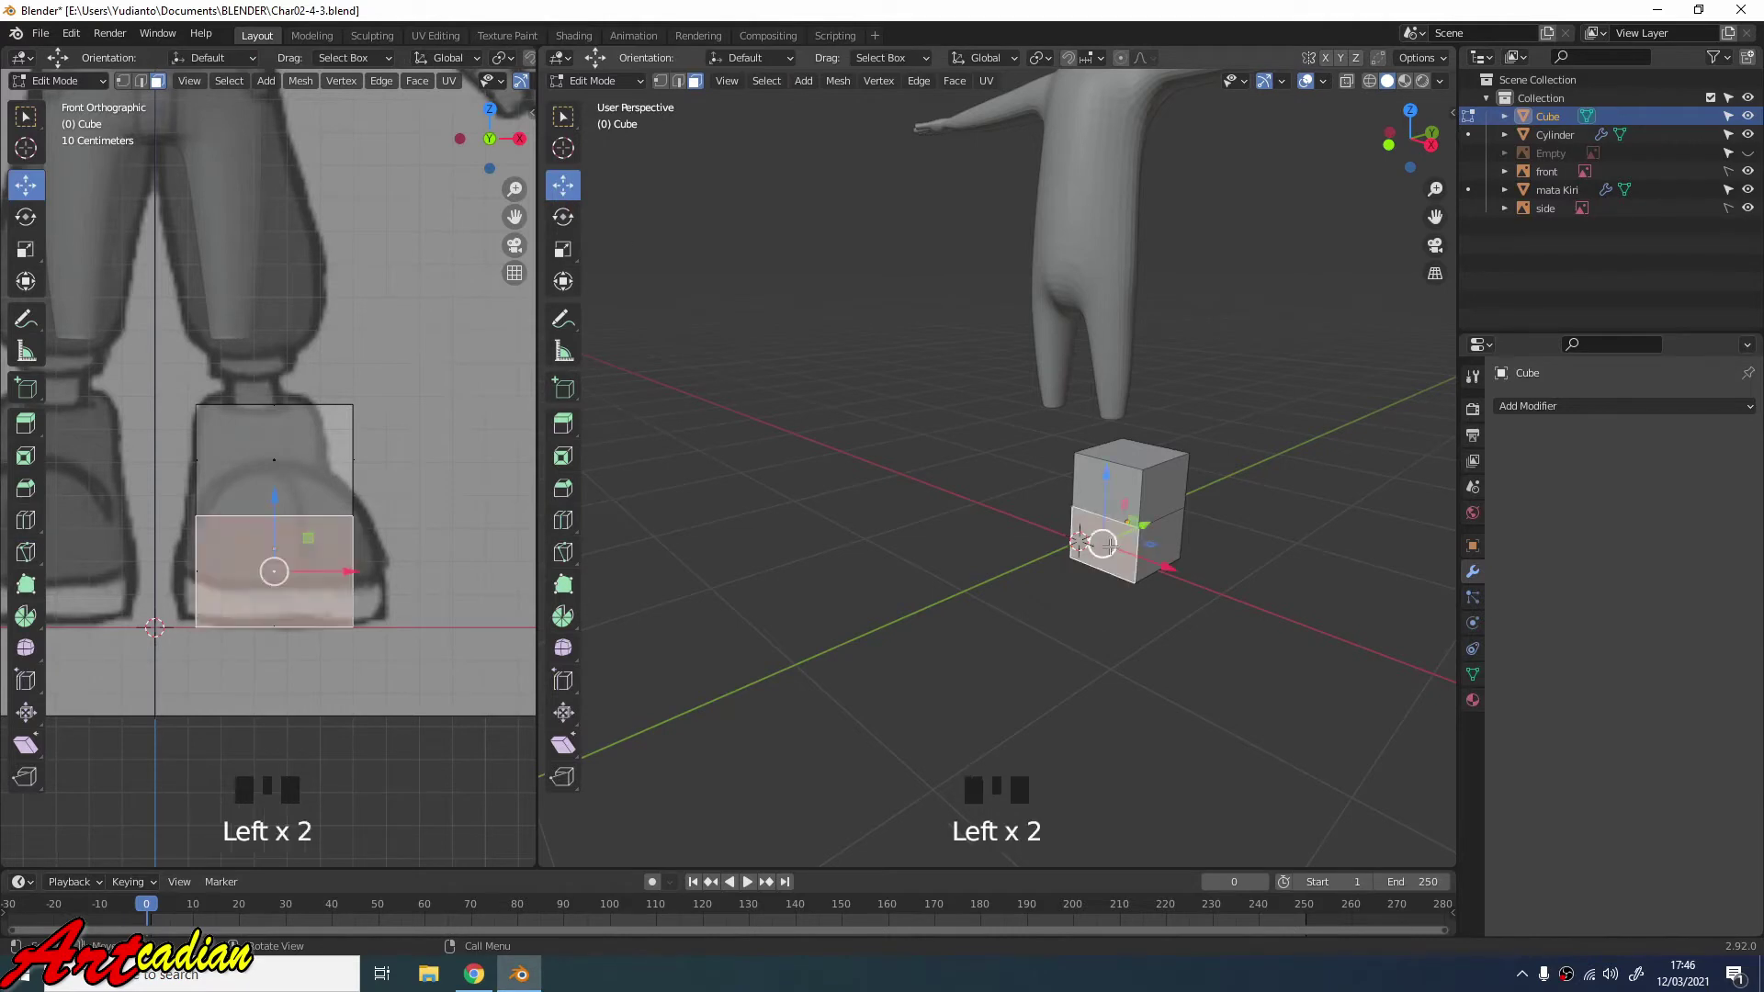
pyautogui.scroll(2, 1076, 497)
pyautogui.keyDown('shift'); pyautogui.moveTo(1009, 459); pyautogui.dragTo(896, 408, button='middle'); pyautogui.keyUp('shift')
pyautogui.press('e')
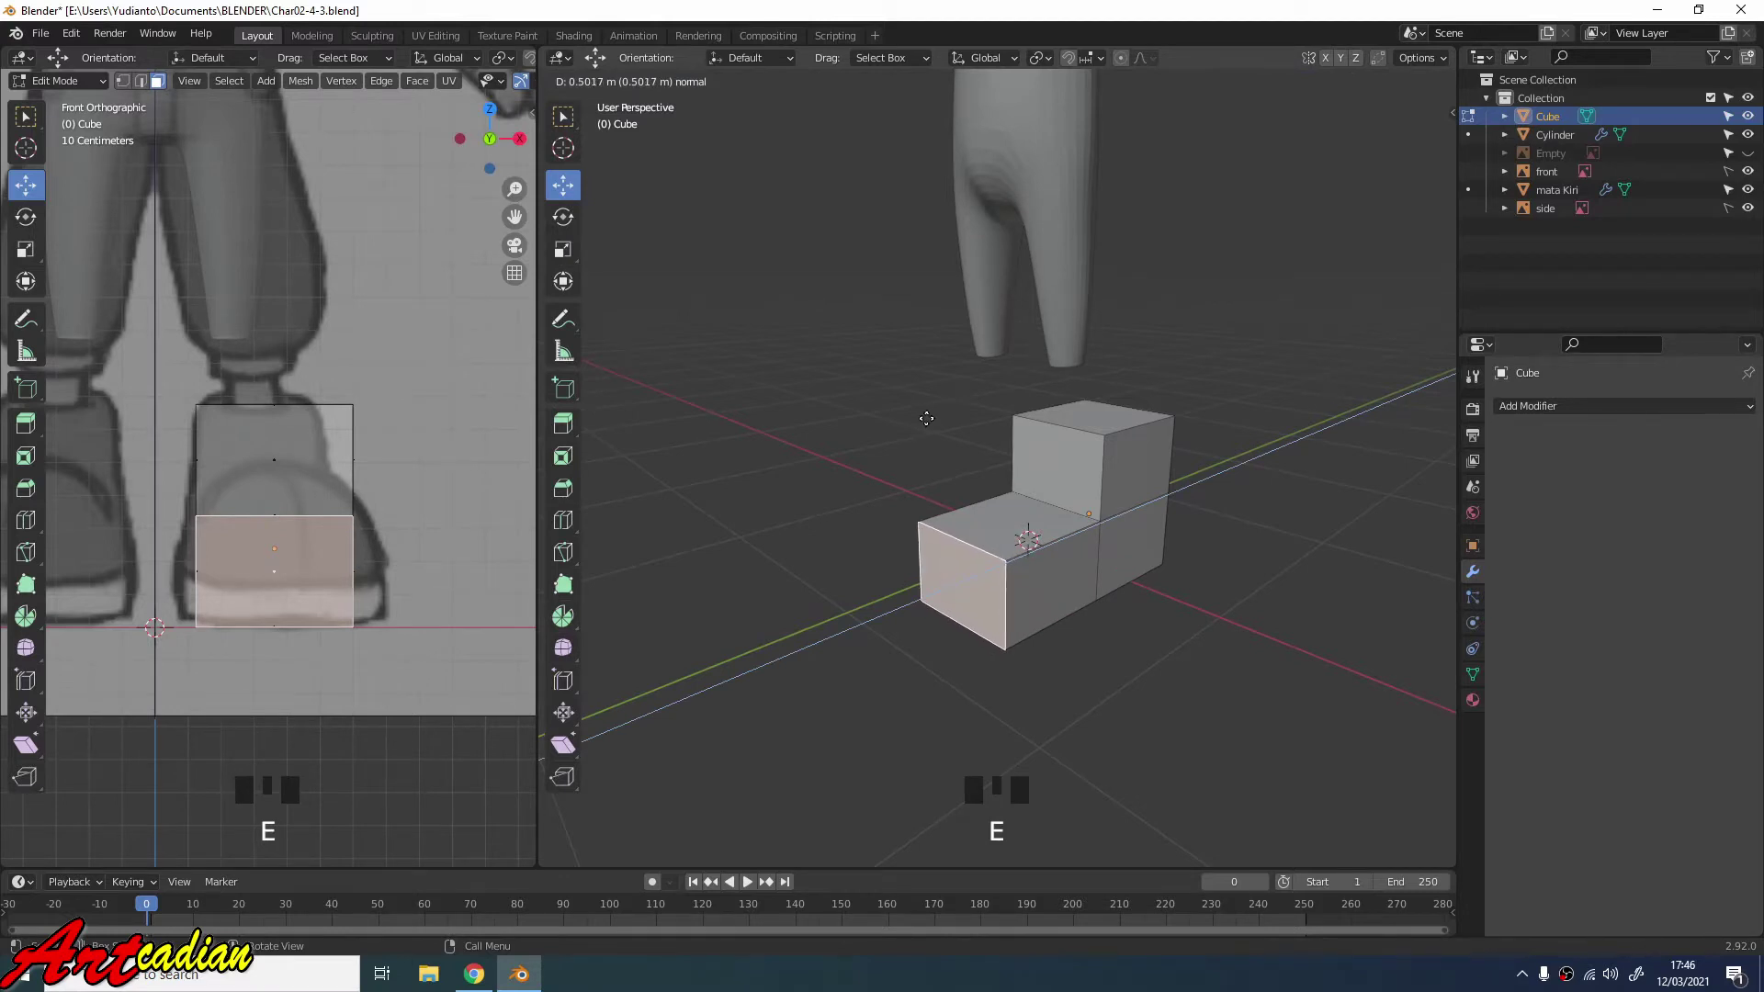
pyautogui.click(927, 418)
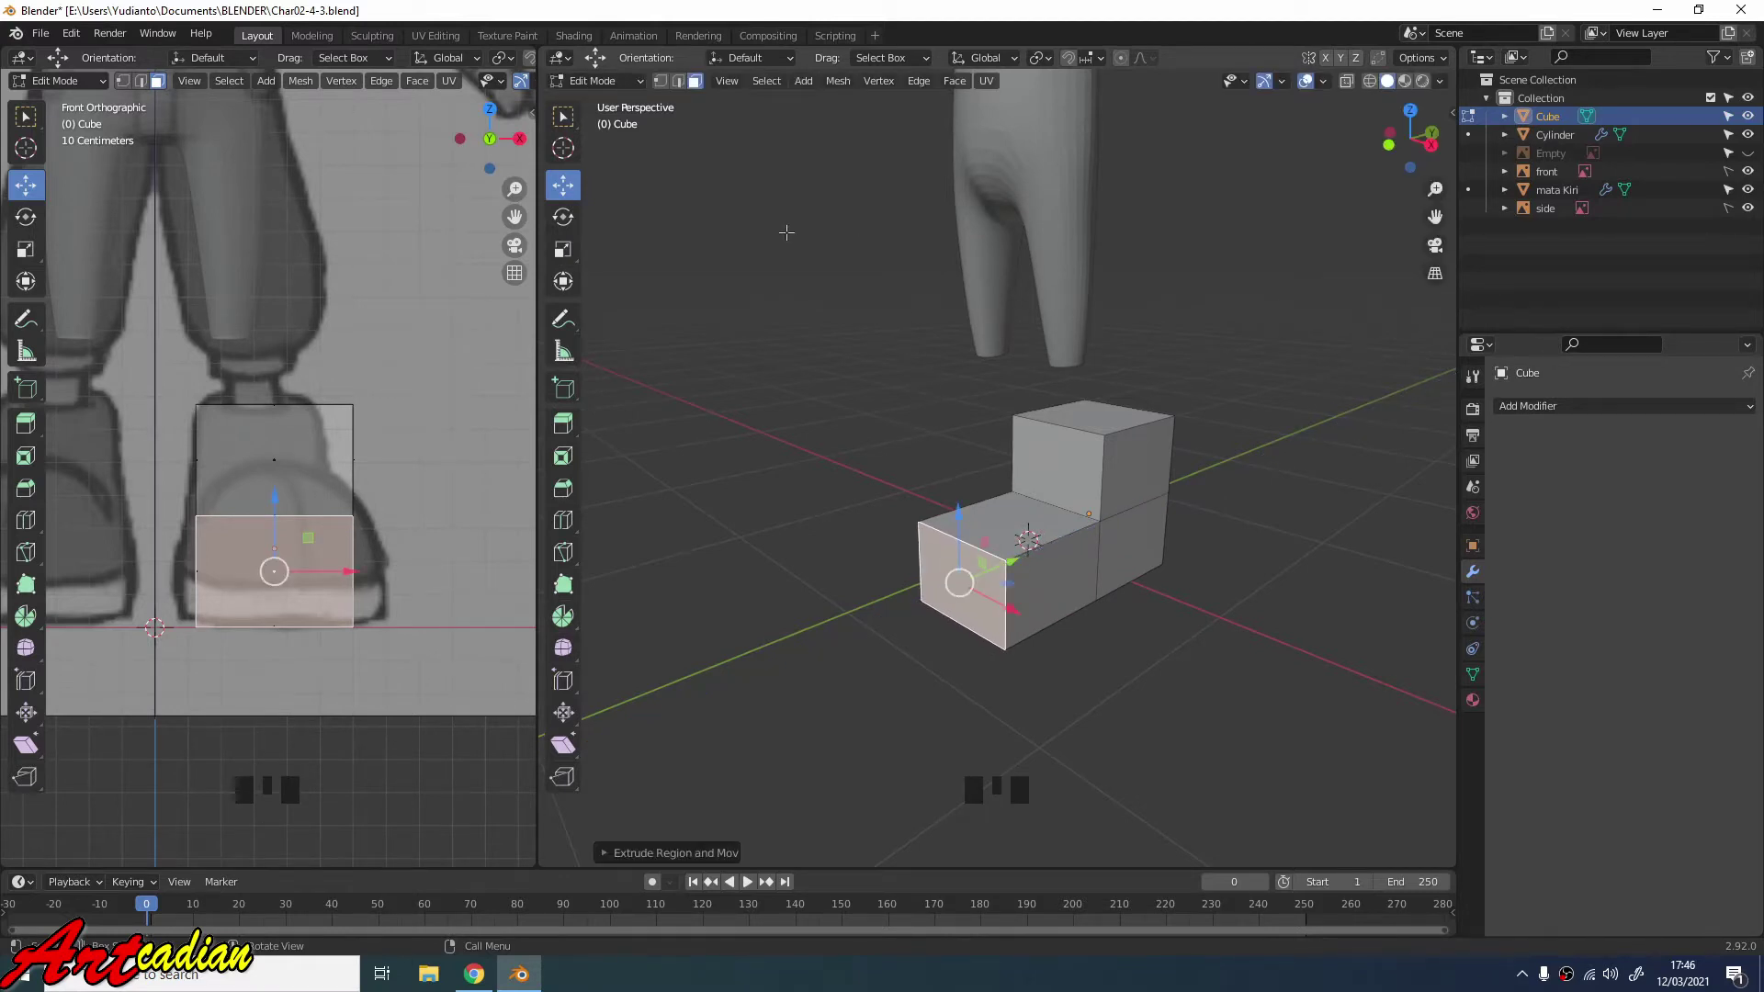
pyautogui.press('KP_1')
pyautogui.press('KP_2')
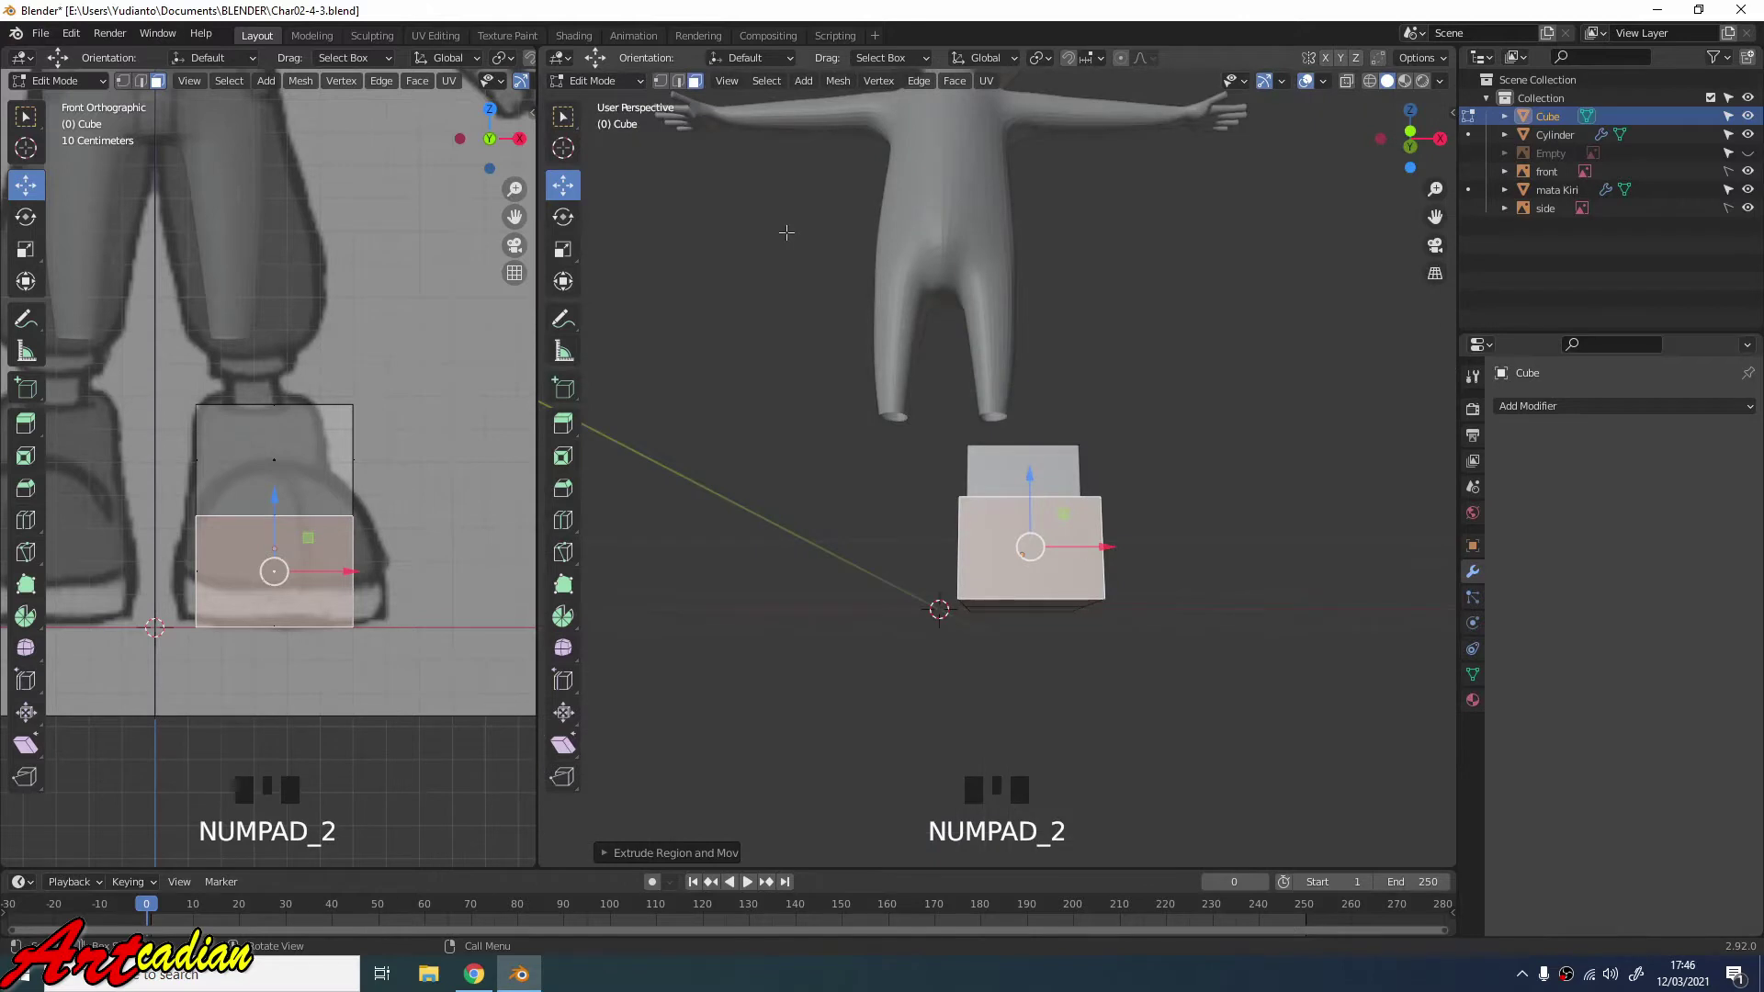
# Move the toe's front face back to line up with the shoe tip in the side reference.
pyautogui.press('KP_3')
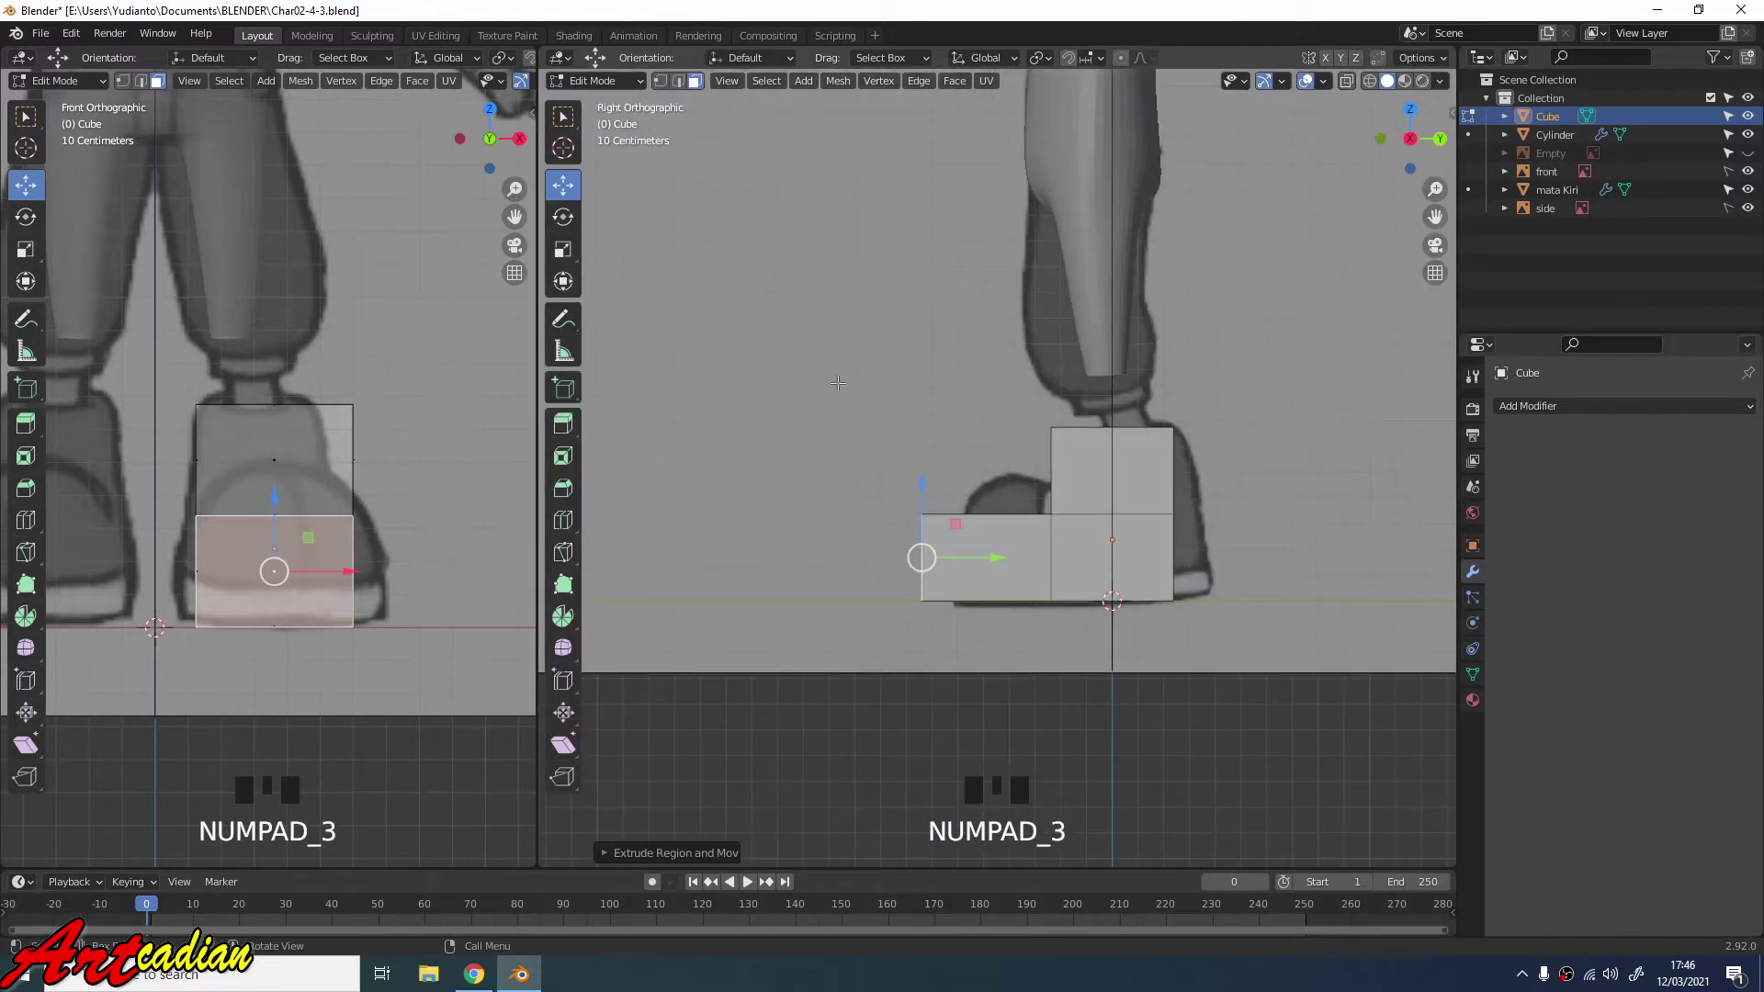
pyautogui.moveTo(999, 560); pyautogui.dragTo(1031, 555)
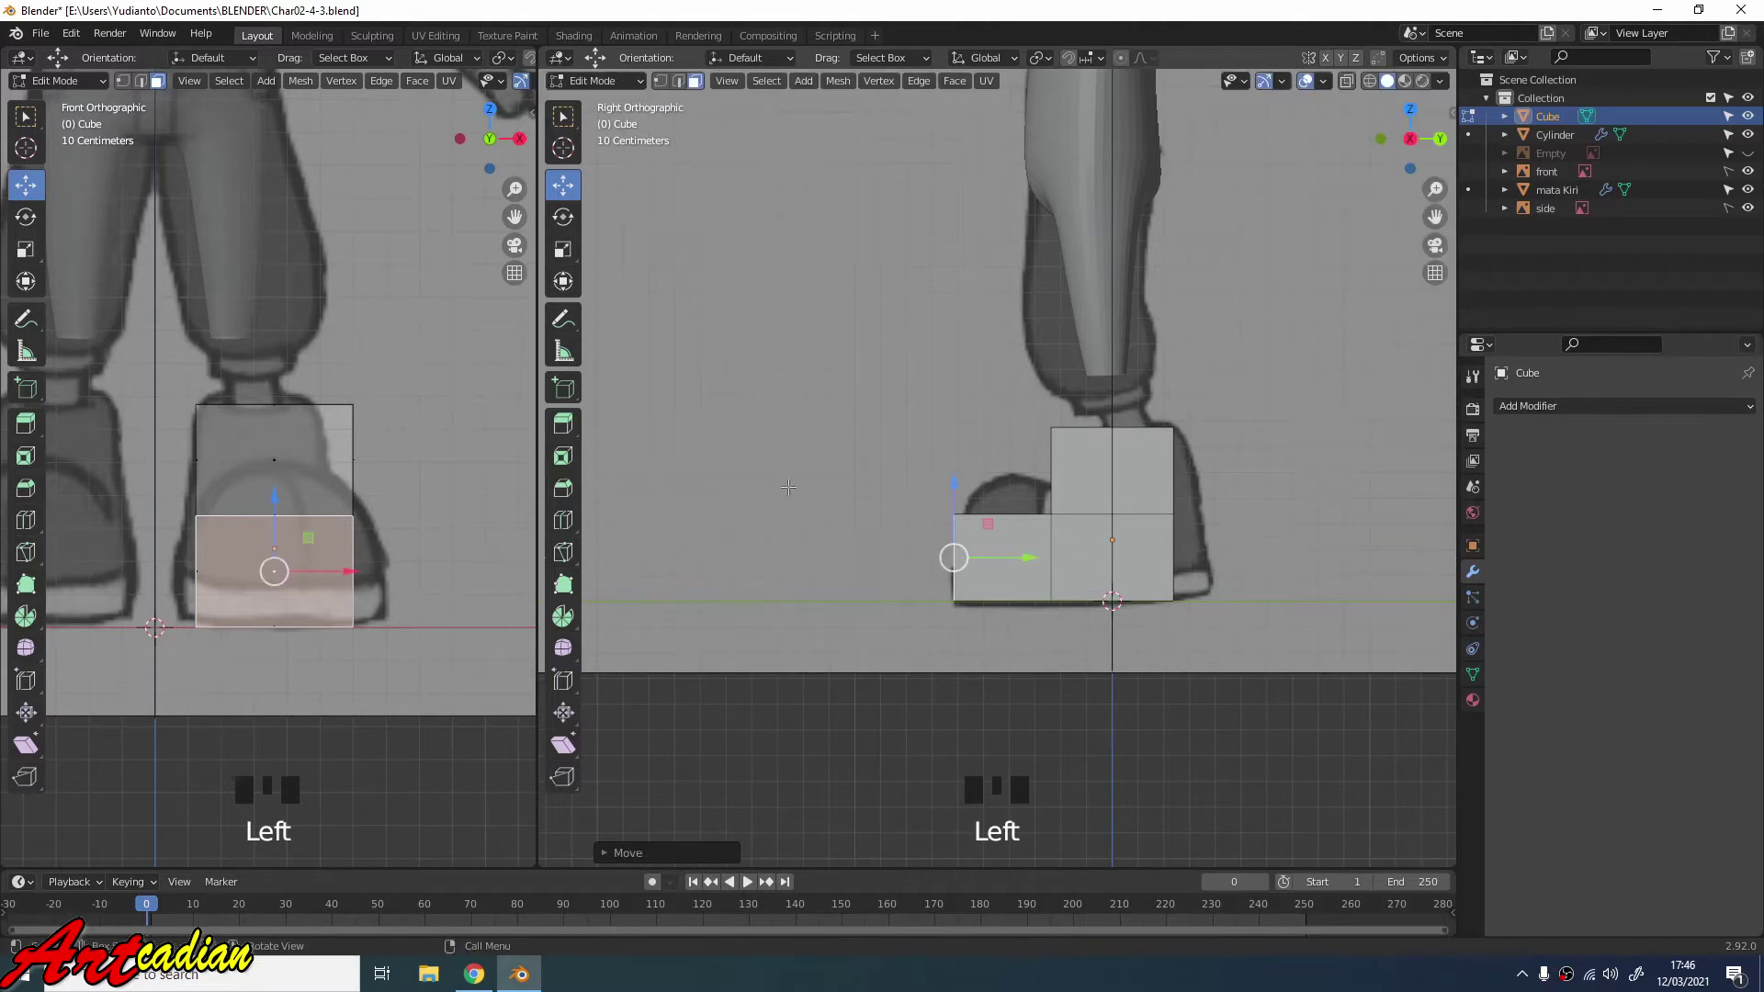
# In vertex select mode, try to move the ankle block's vertices back toward the heel in the side view.
pyautogui.moveTo(1040, 392); pyautogui.dragTo(1213, 640)
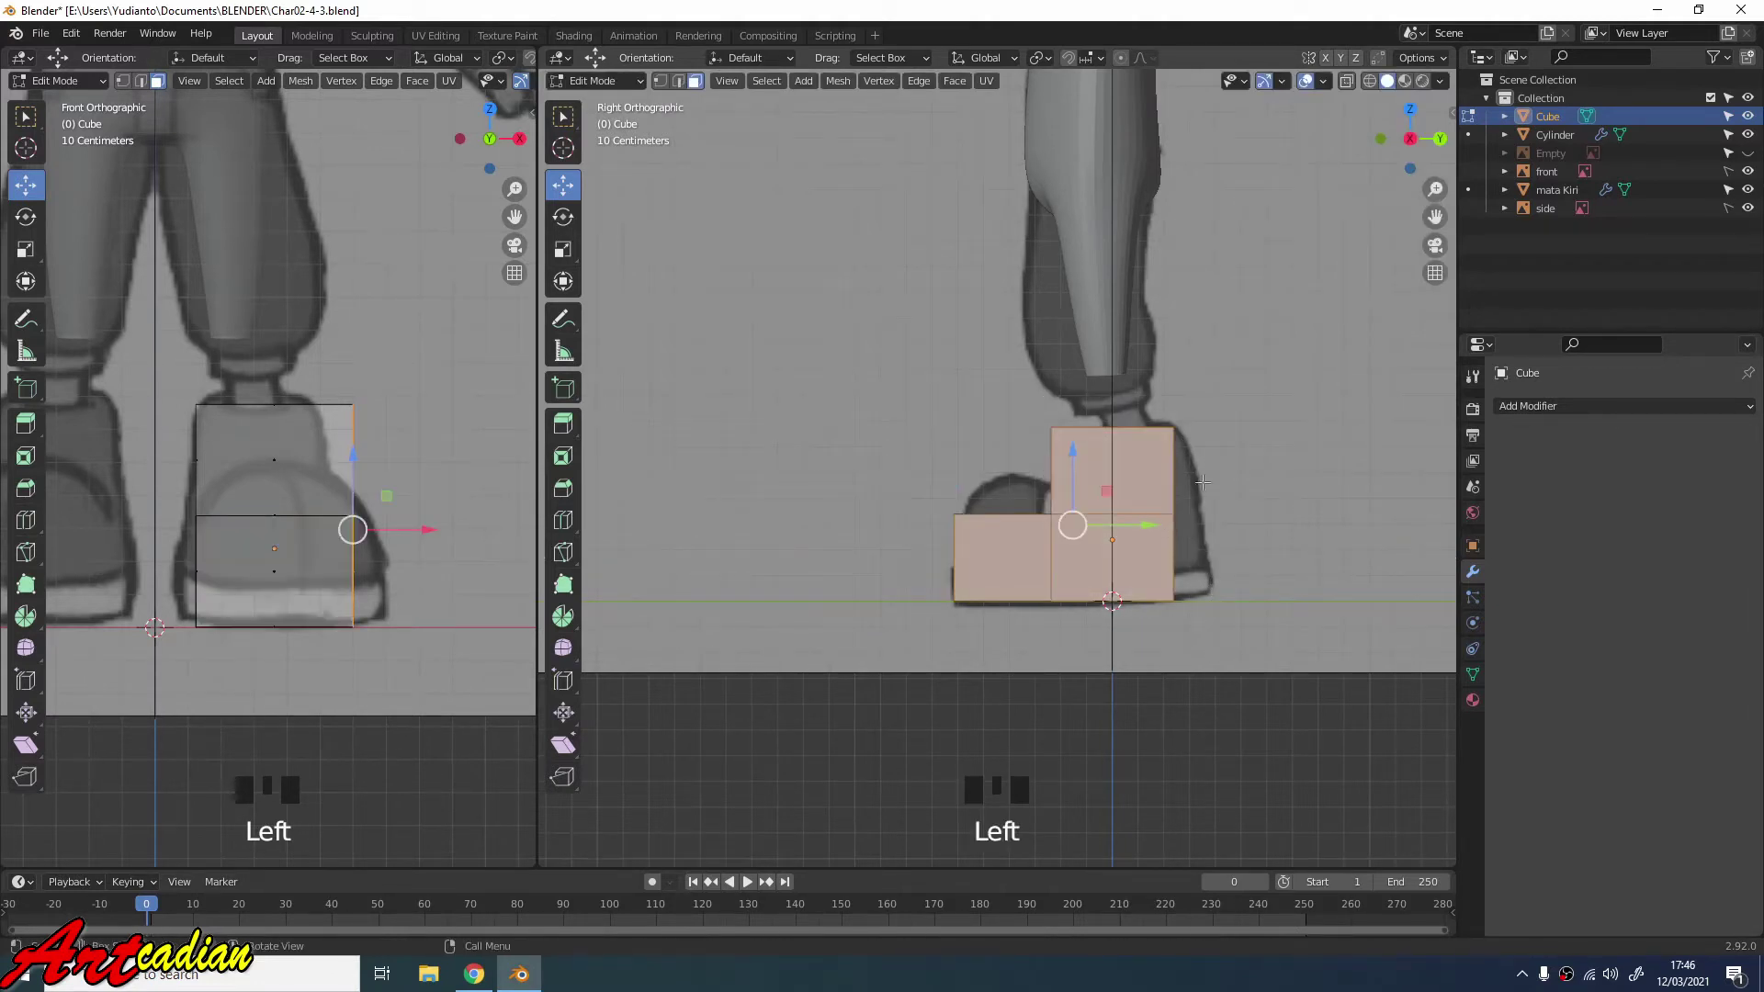
pyautogui.click(661, 81)
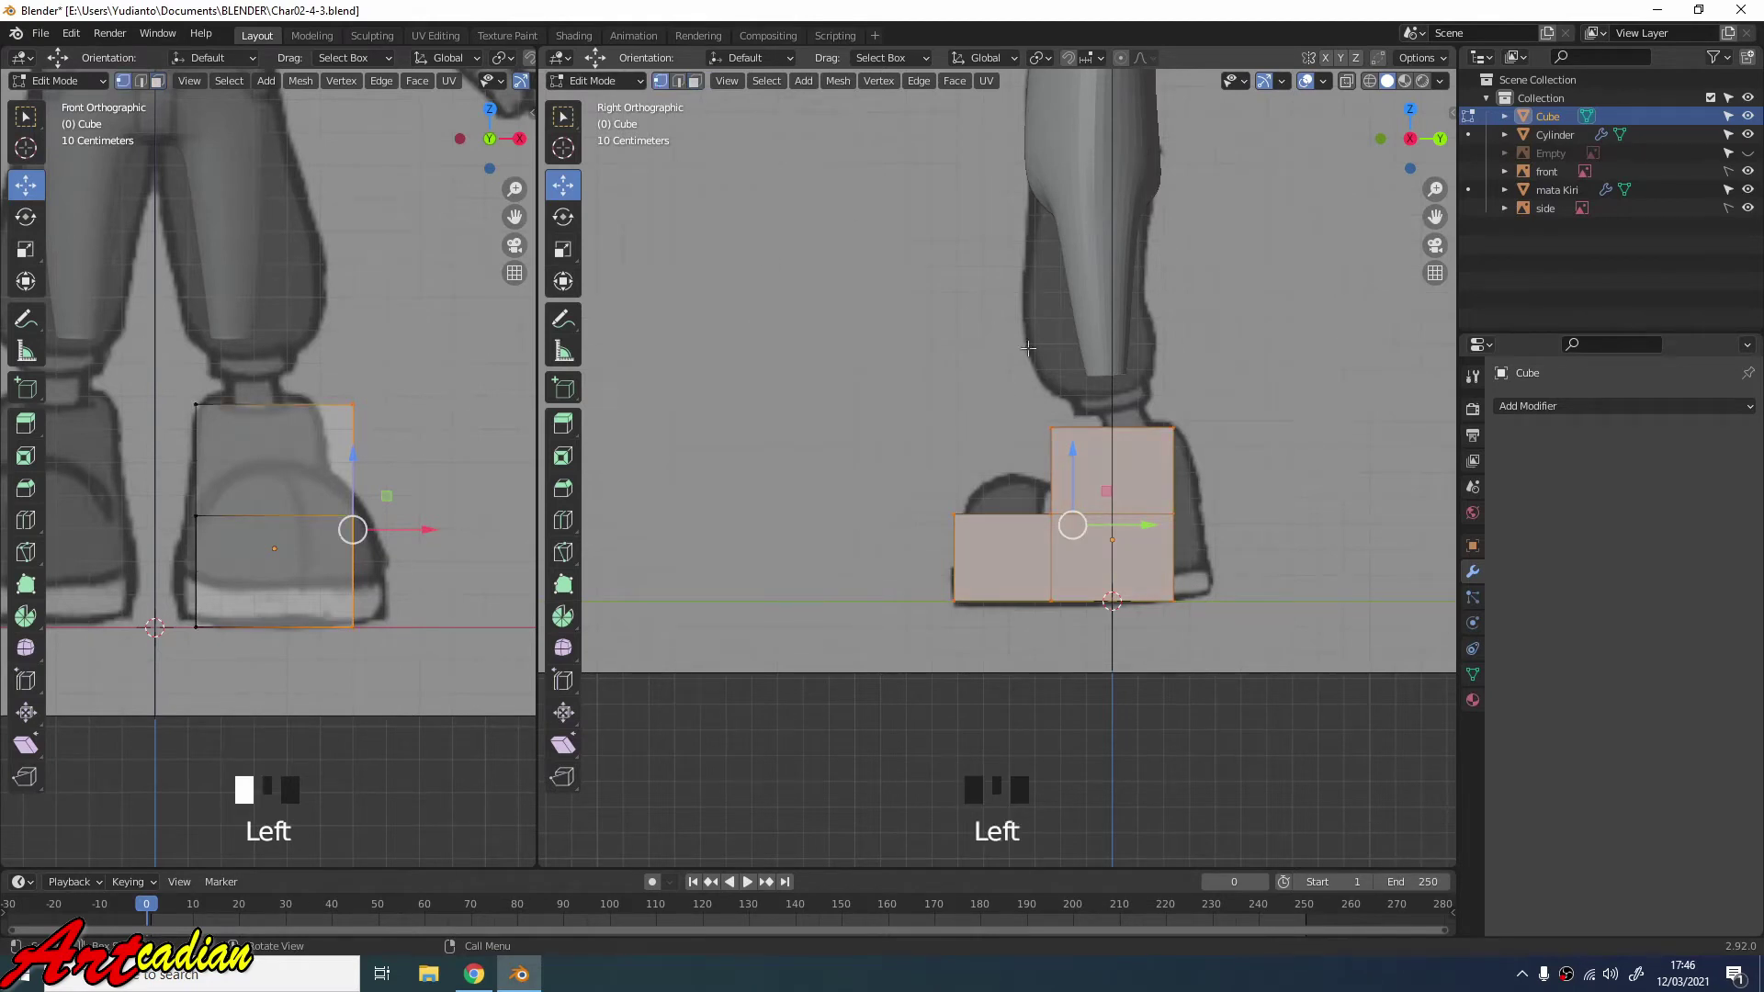
pyautogui.moveTo(1027, 348); pyautogui.dragTo(1215, 577)
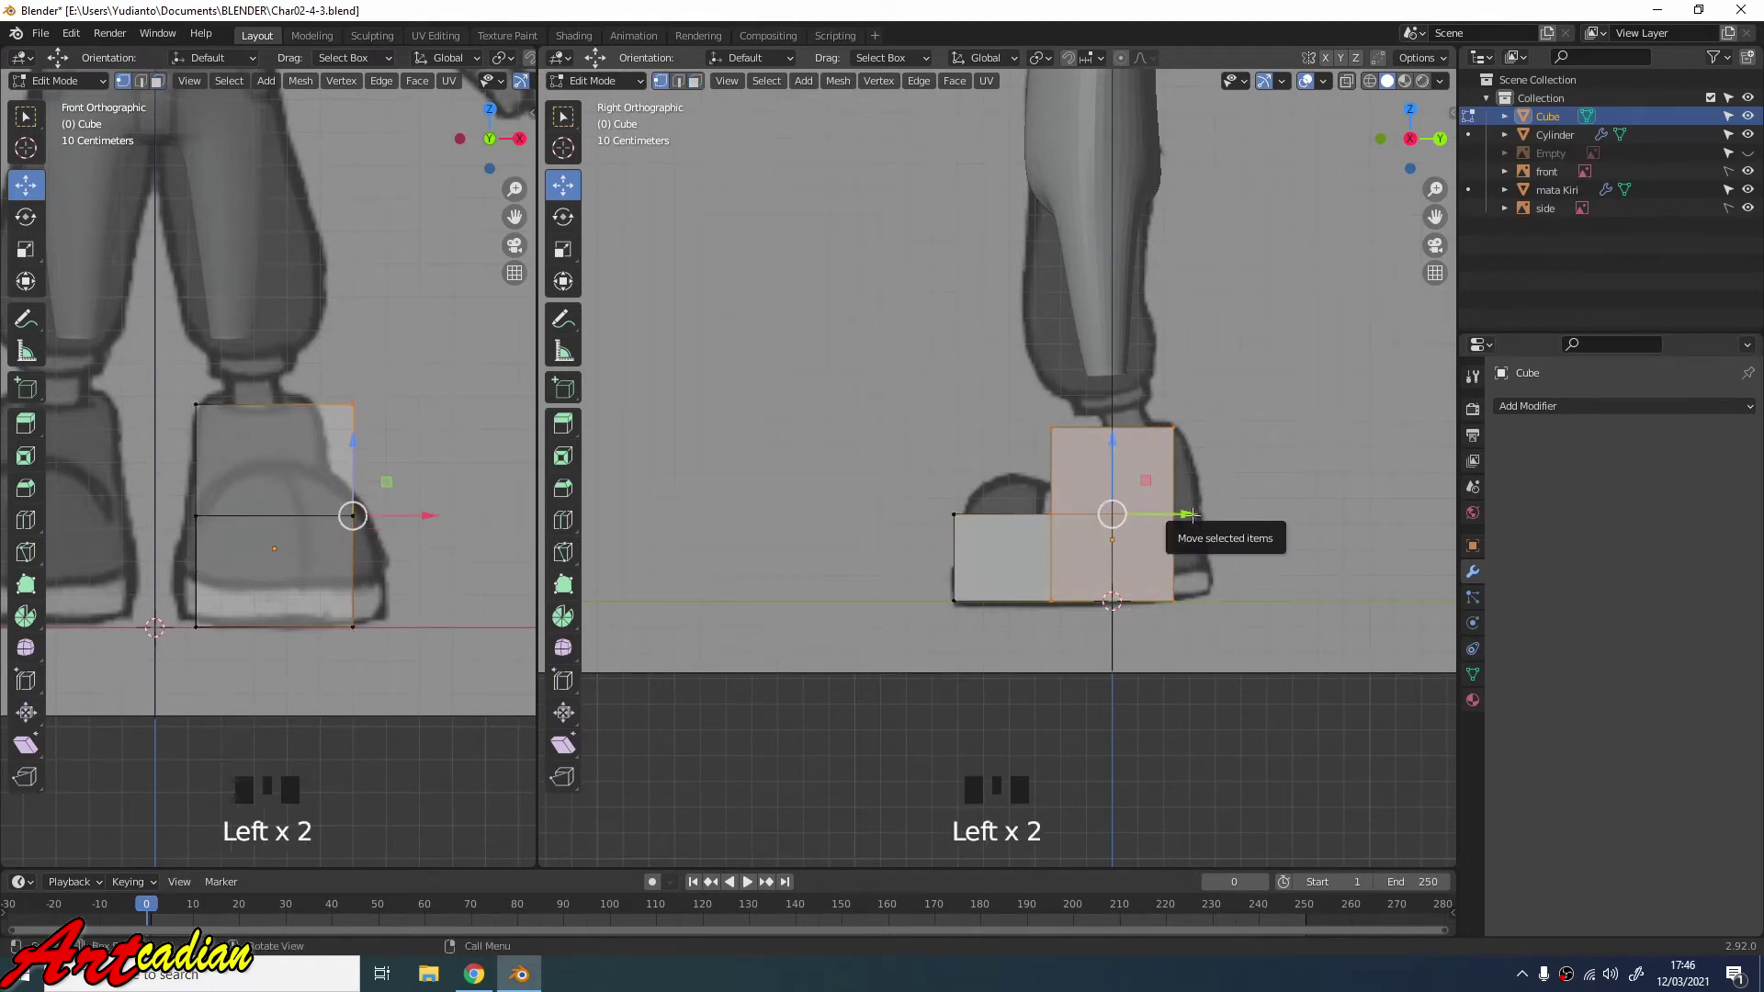
pyautogui.moveTo(1190, 515); pyautogui.dragTo(1217, 517)
pyautogui.hotkey('ctrl', 'z')
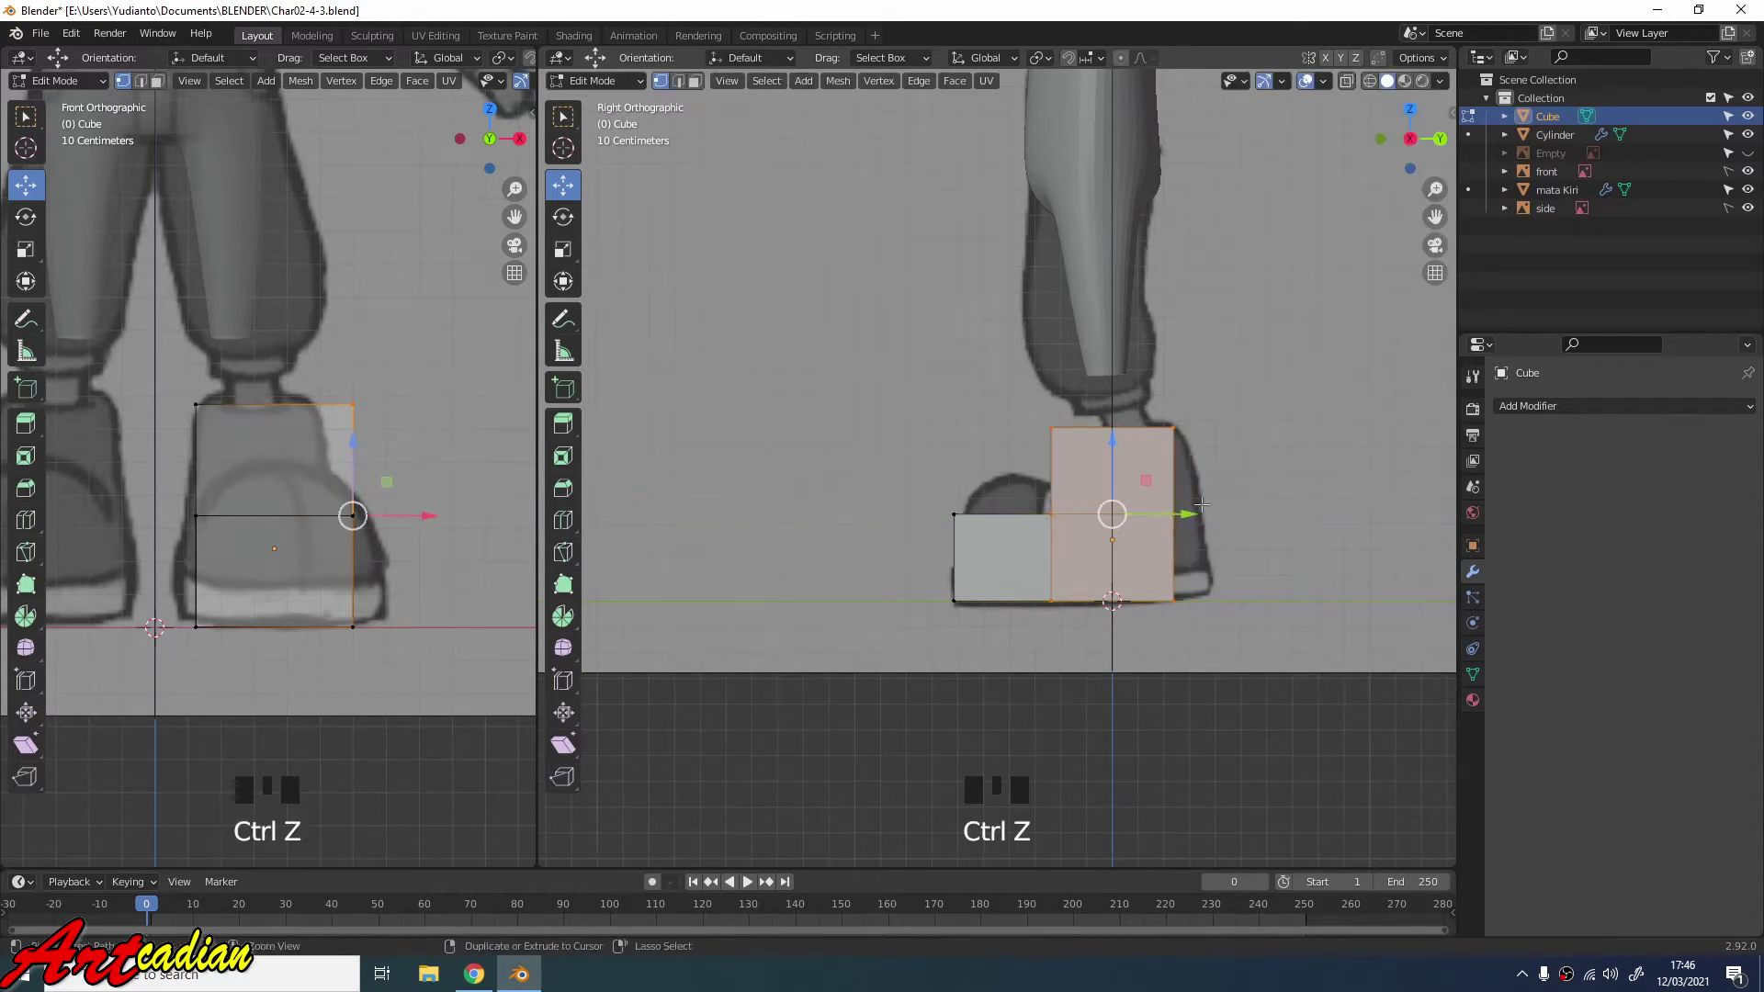
# With X-ray temporarily on, select all the ankle block's vertices and move them back toward the heel in the side reference.
pyautogui.moveTo(819, 397)
pyautogui.mouseDown(button='middle')
pyautogui.moveTo(827, 444)
pyautogui.moveTo(1213, 399)
pyautogui.moveTo(1225, 443)
pyautogui.moveTo(831, 395)
pyautogui.mouseUp(button='middle')
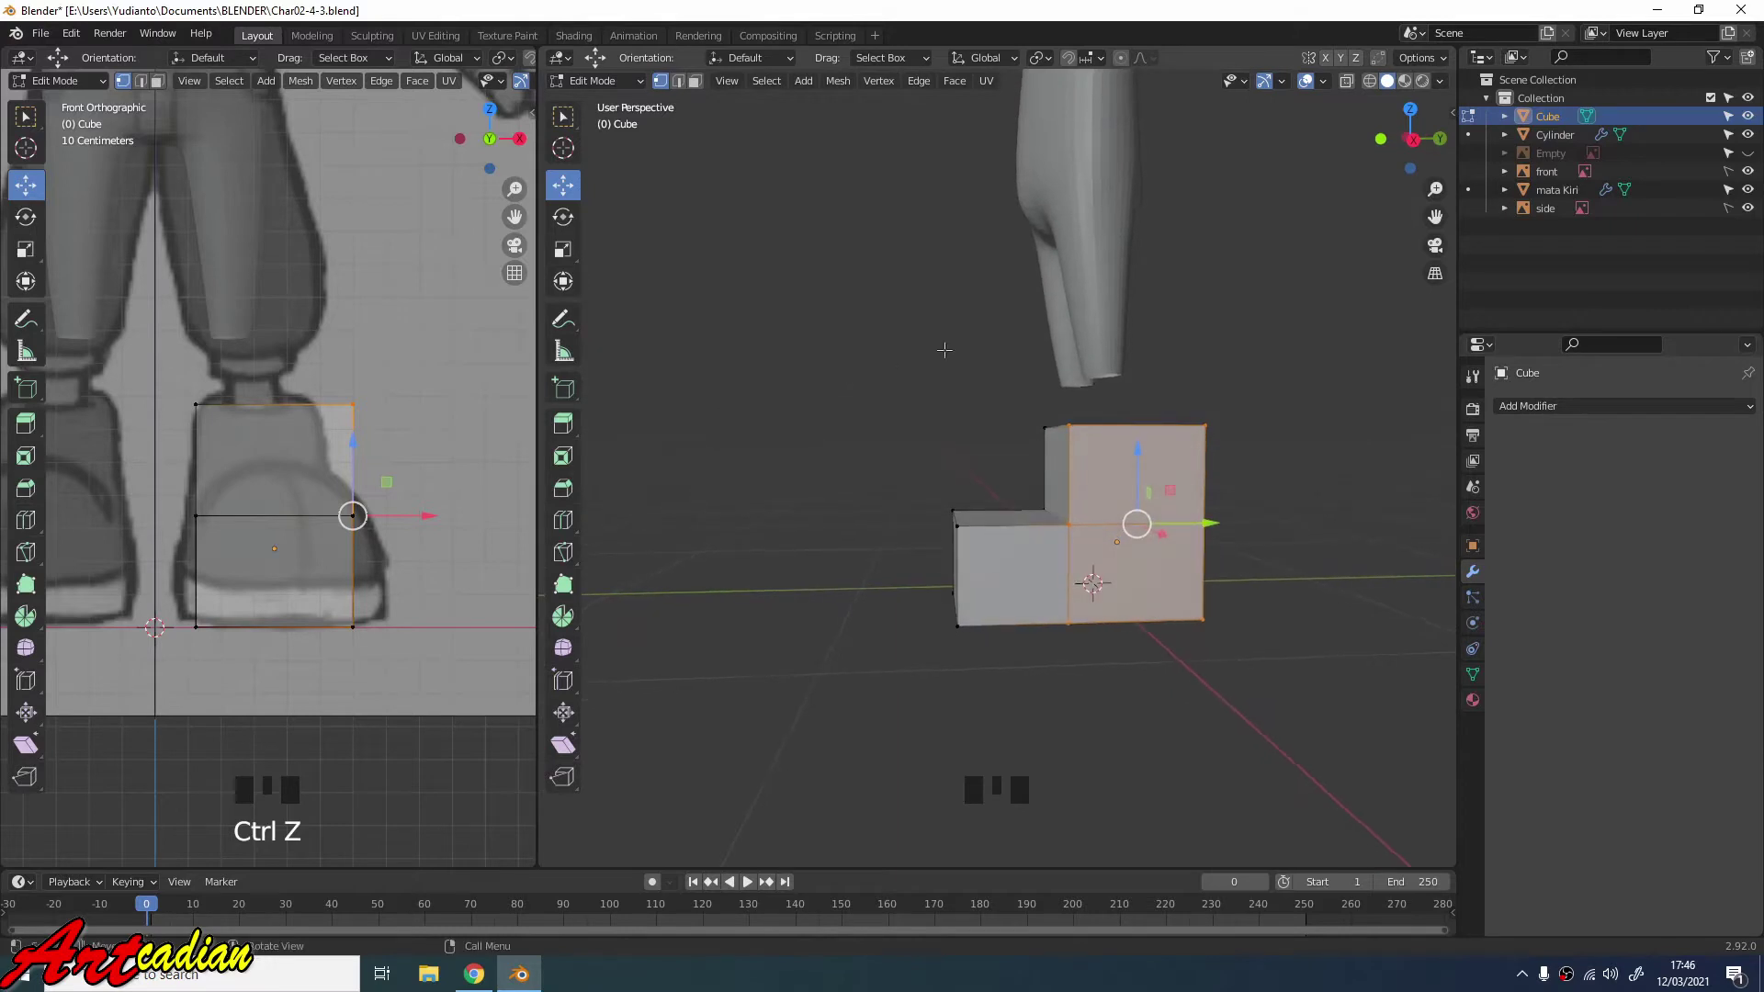
pyautogui.click(1347, 83)
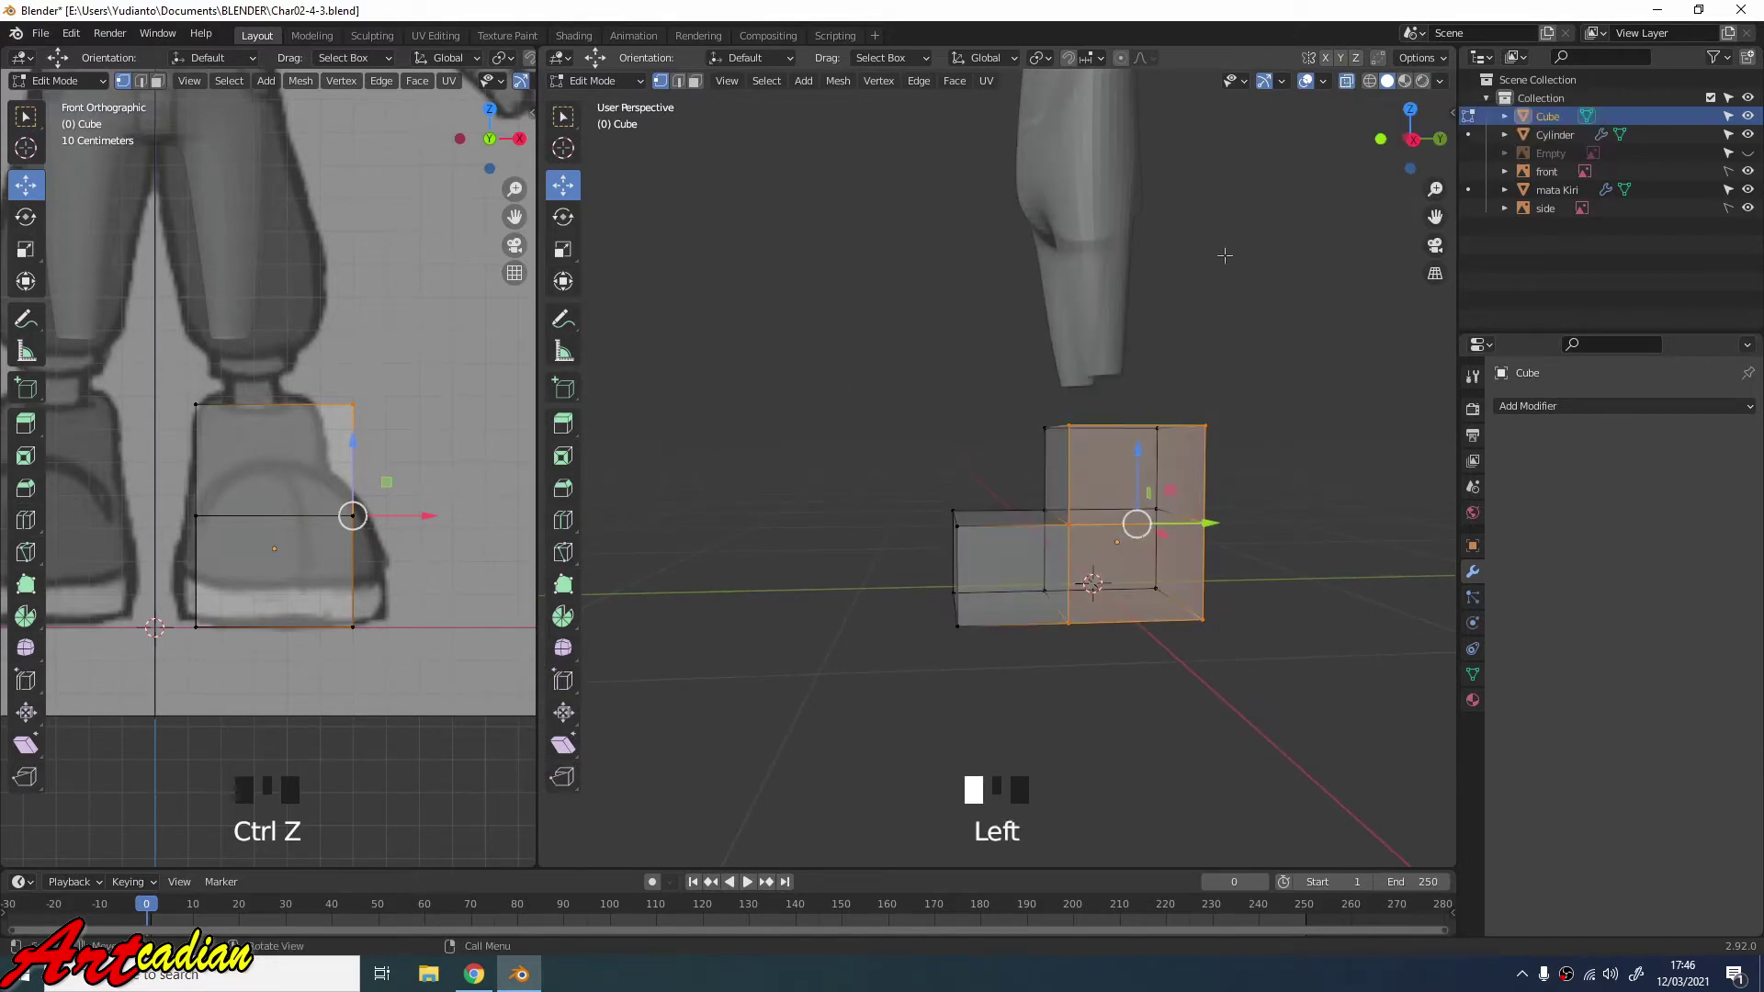
pyautogui.moveTo(1177, 306); pyautogui.dragTo(1161, 295, button='middle')
pyautogui.moveTo(1016, 386); pyautogui.dragTo(1307, 671)
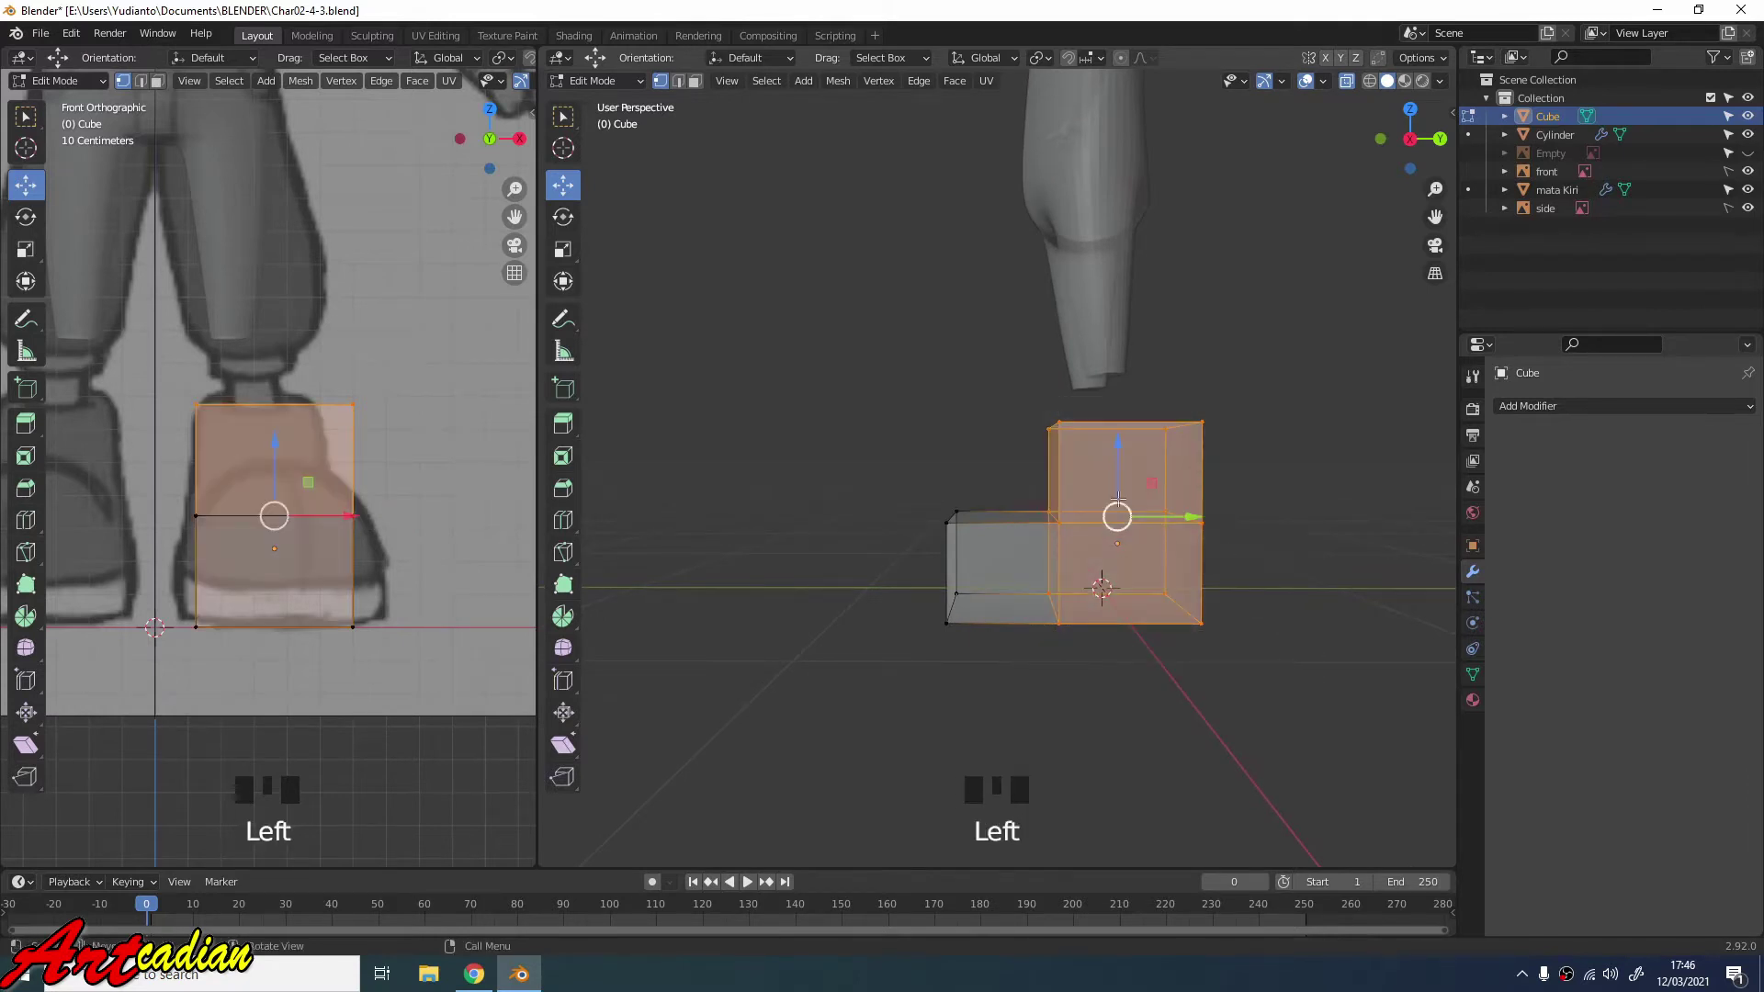
pyautogui.press('KP_3')
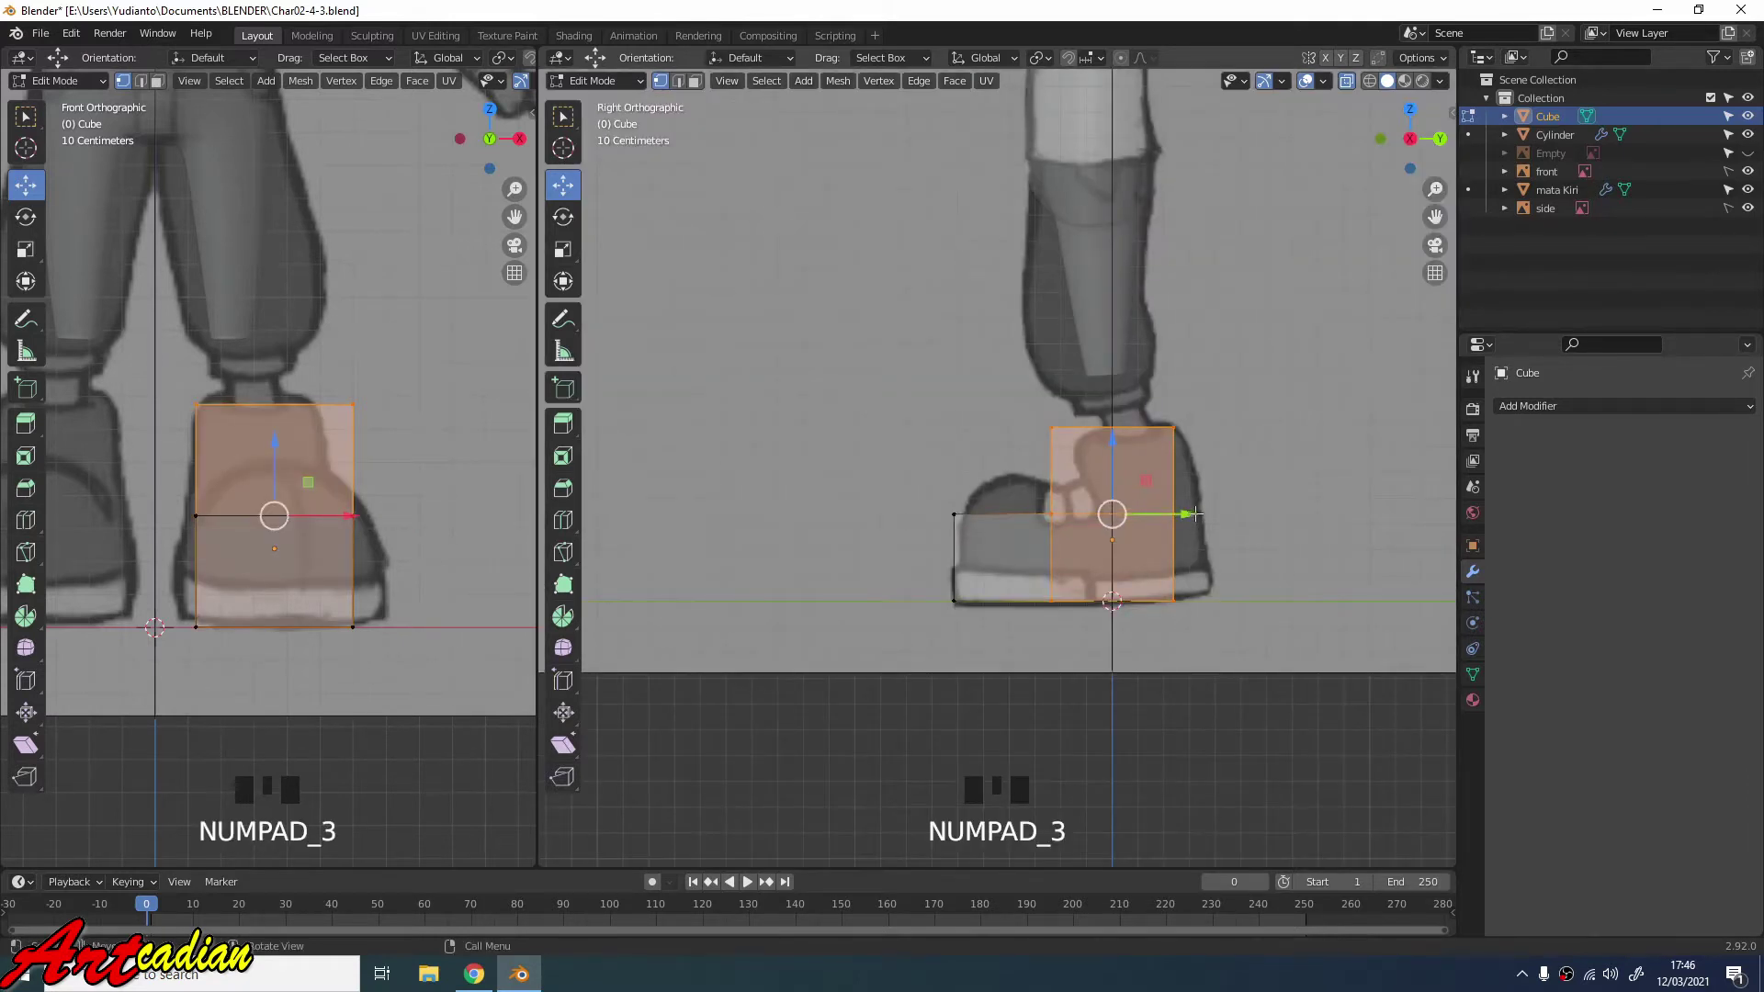
pyautogui.moveTo(1196, 514); pyautogui.dragTo(1216, 516)
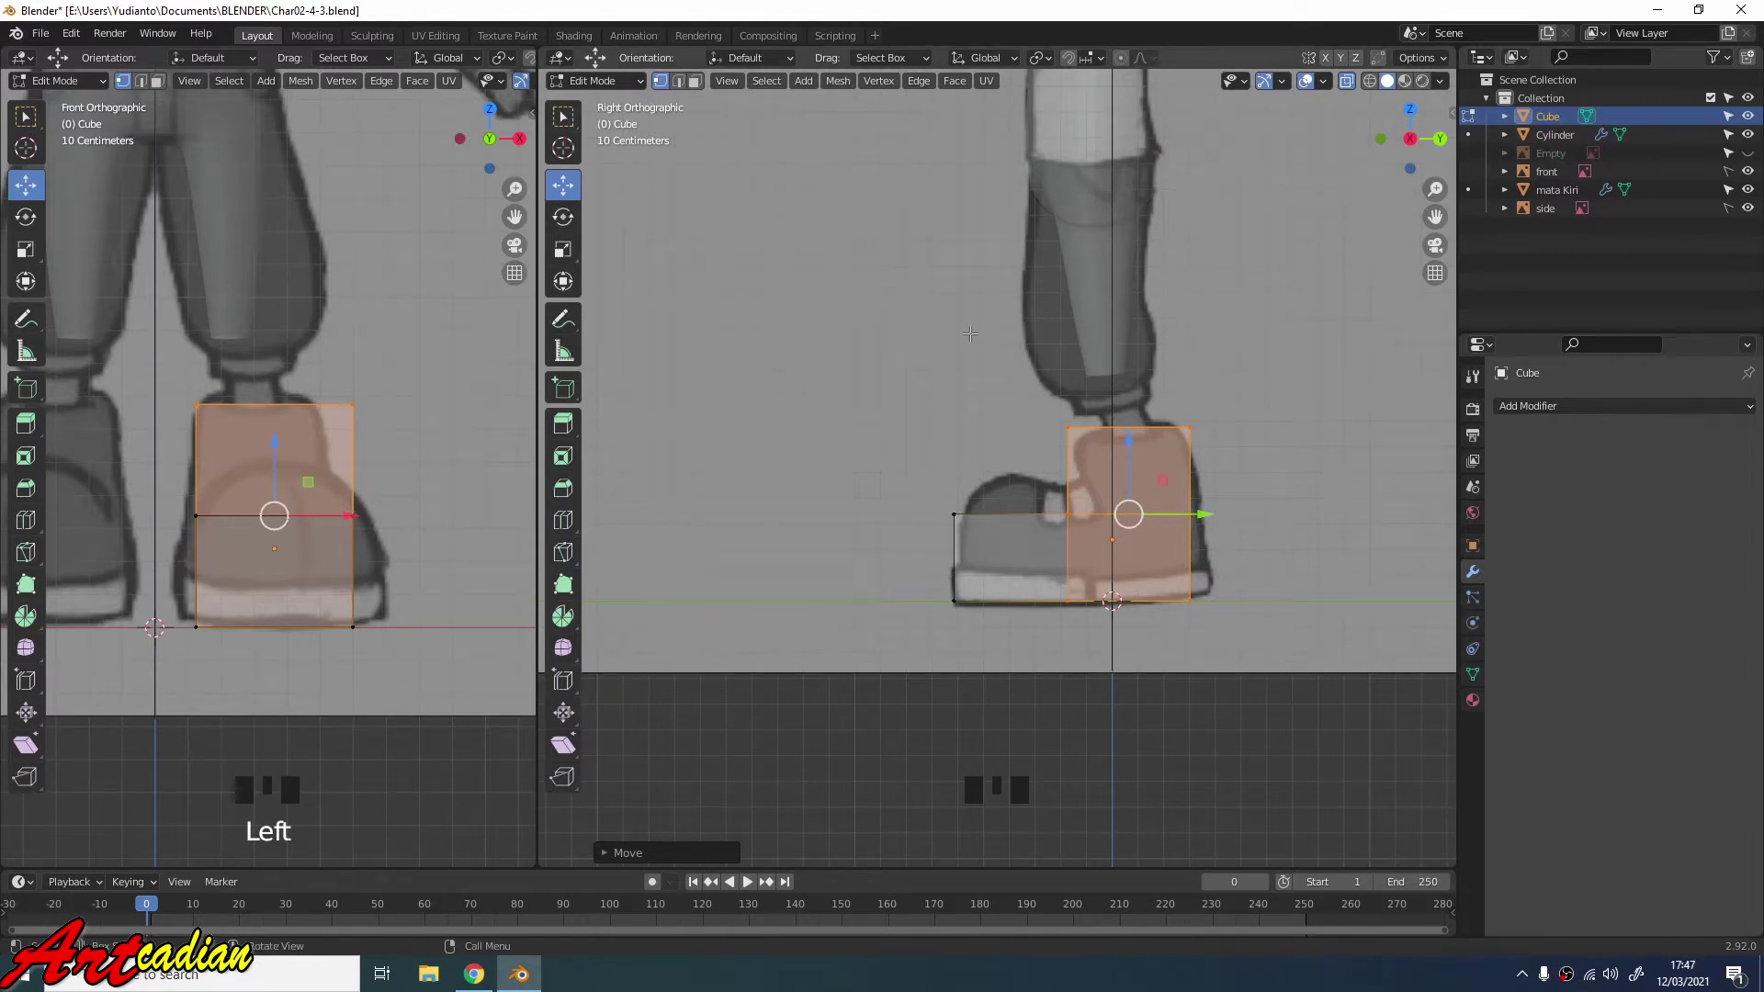
pyautogui.moveTo(960, 329); pyautogui.dragTo(896, 400, button='middle')
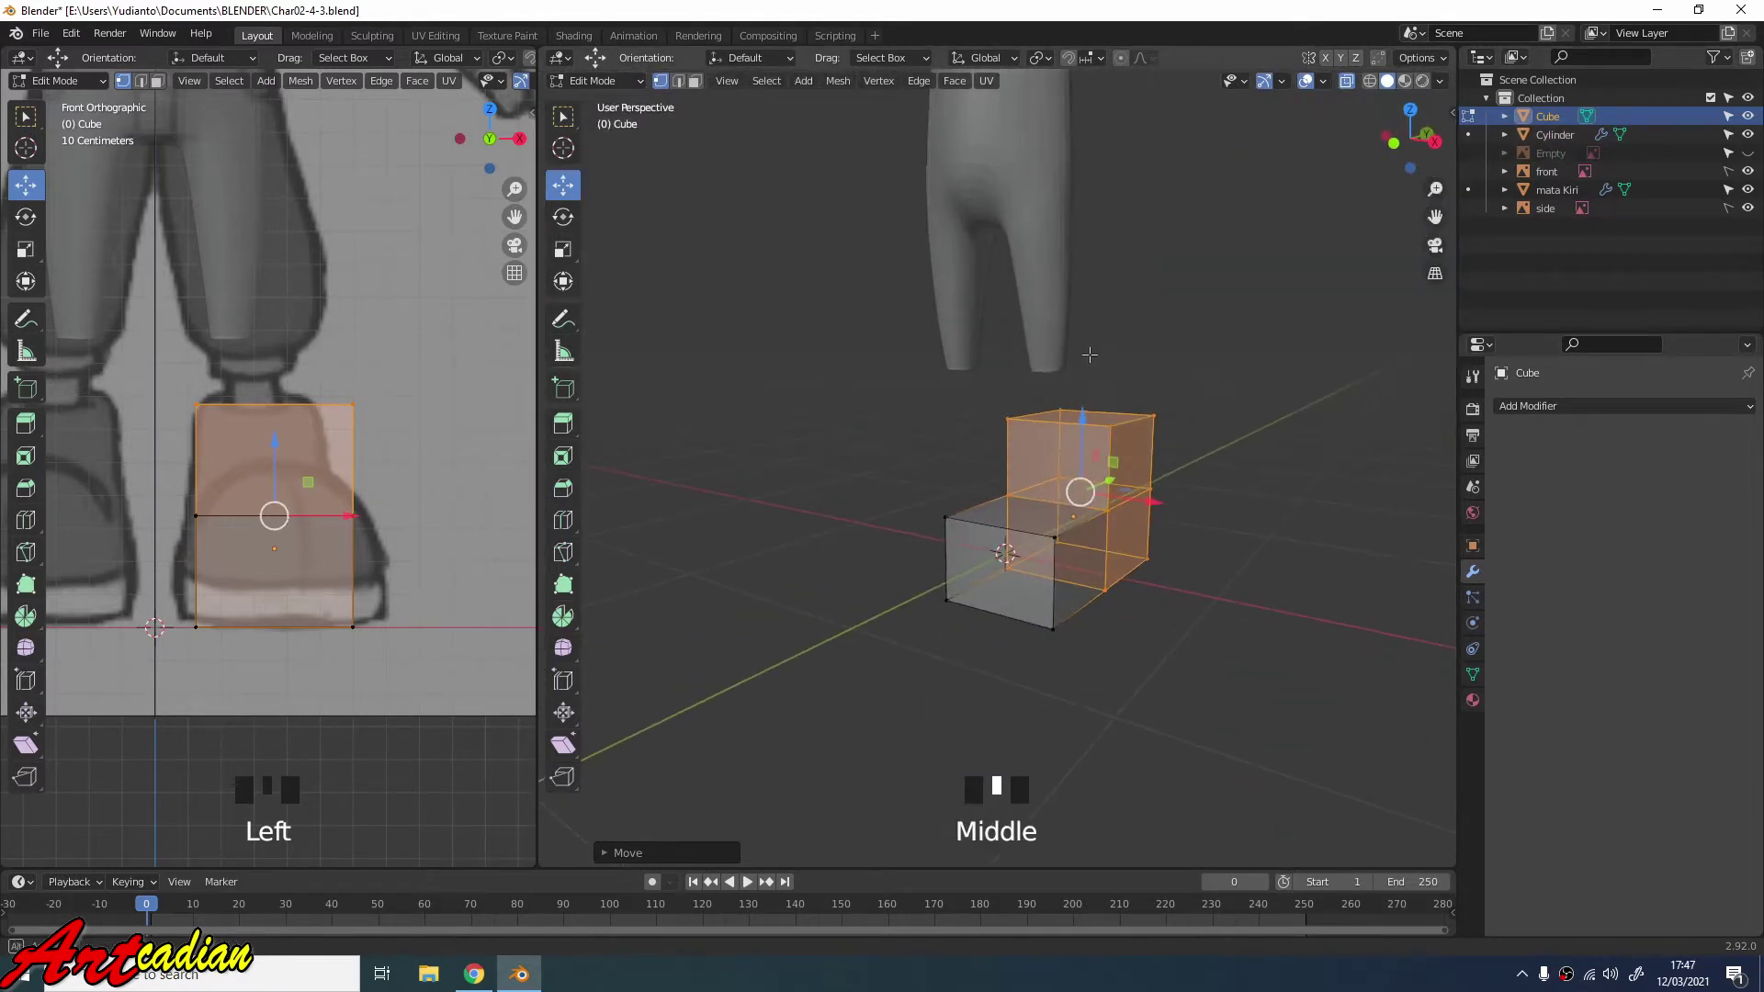
pyautogui.click(1347, 82)
pyautogui.moveTo(1191, 272); pyautogui.dragTo(1104, 302, button='middle')
pyautogui.click(1208, 315)
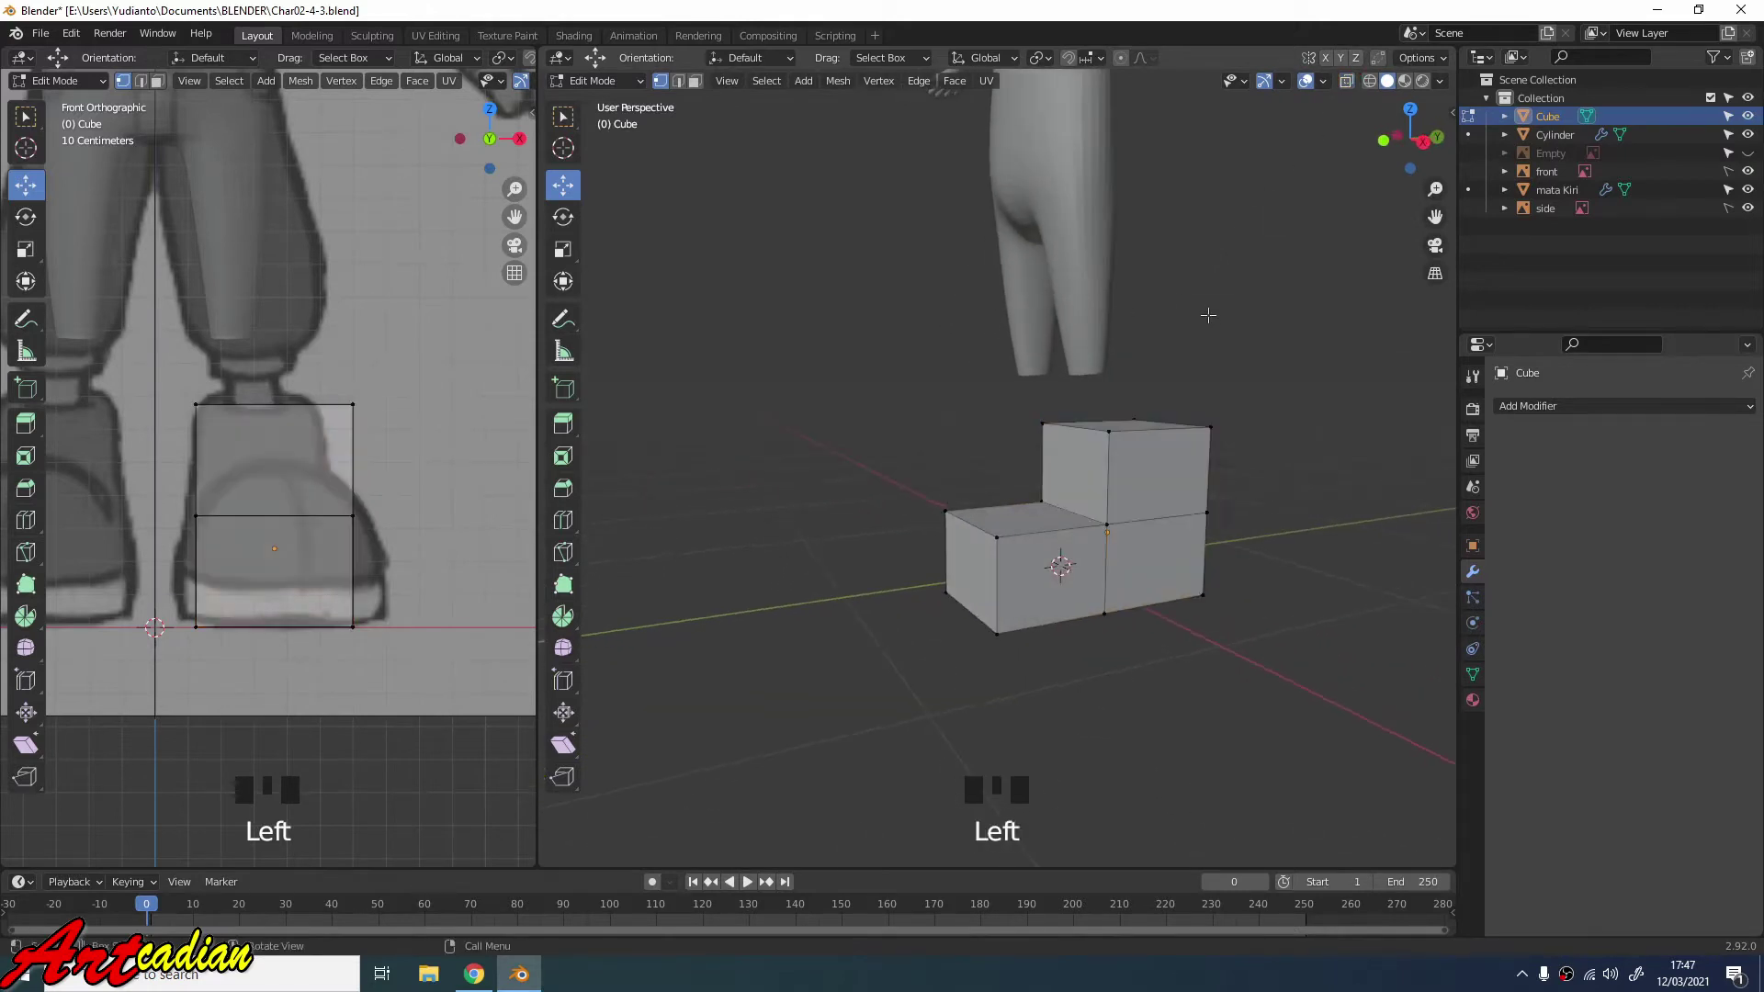
# Add a Subdivision Surface modifier to the shoe with its default levels.
pyautogui.scroll(-1, 1215, 304)
pyautogui.click(1535, 407)
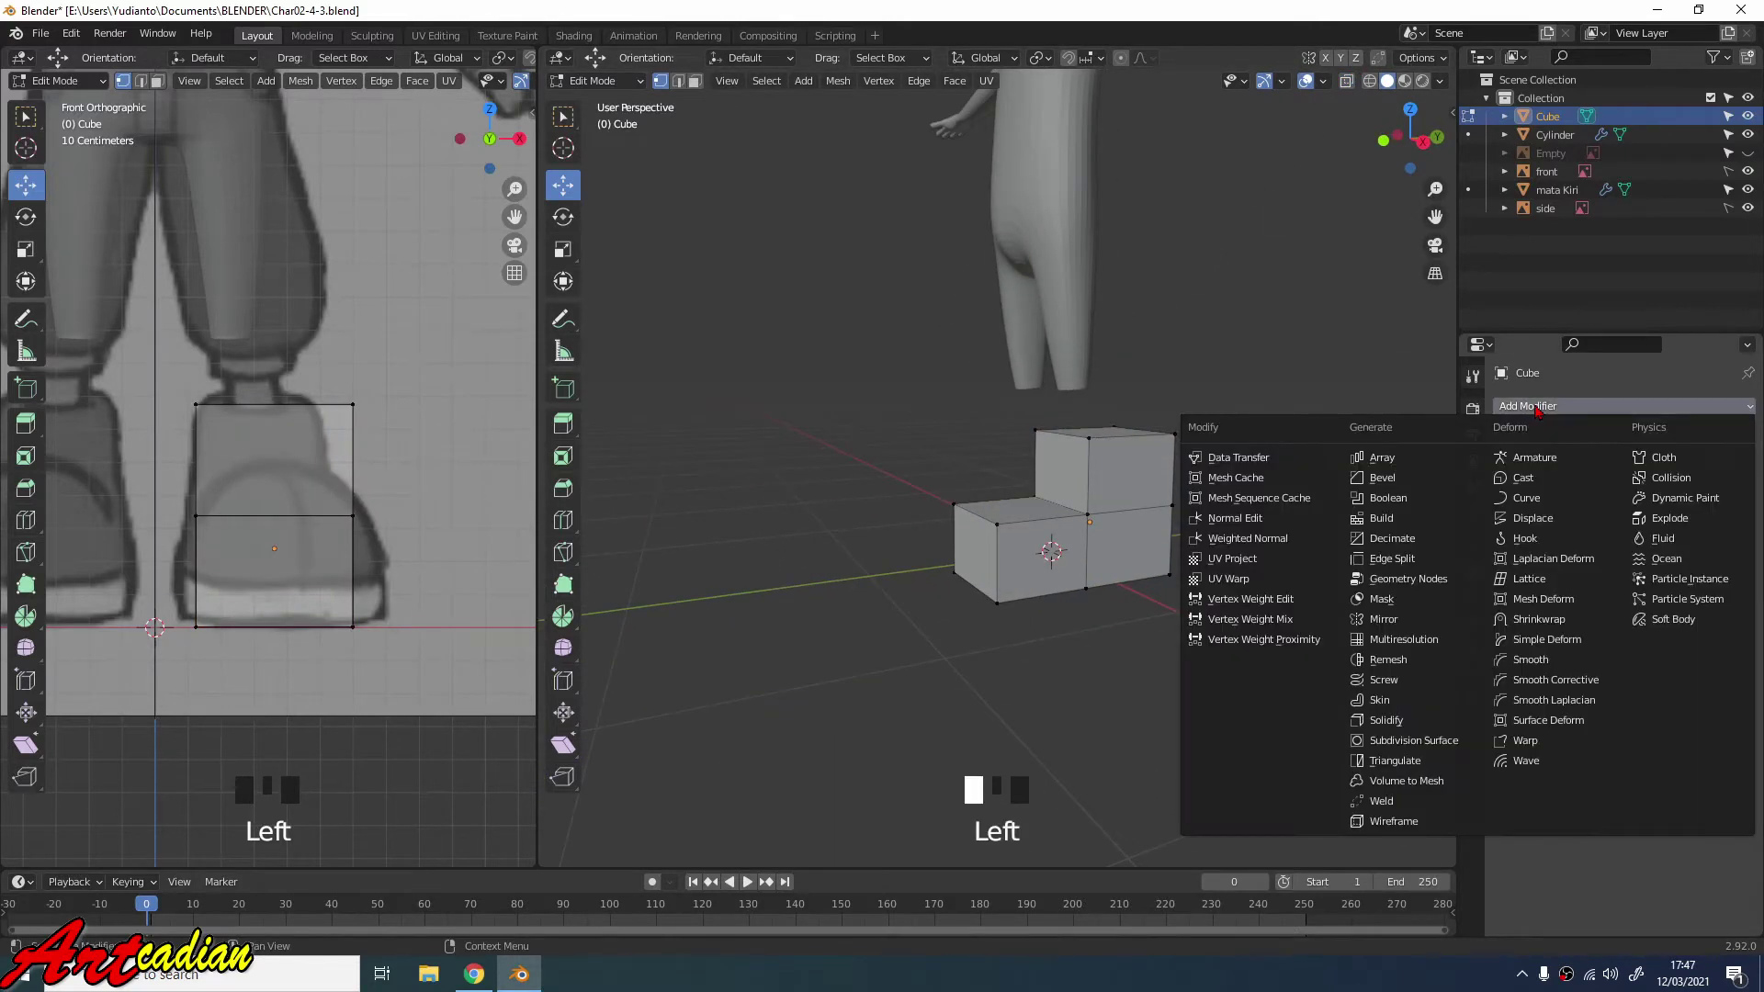
pyautogui.click(1446, 744)
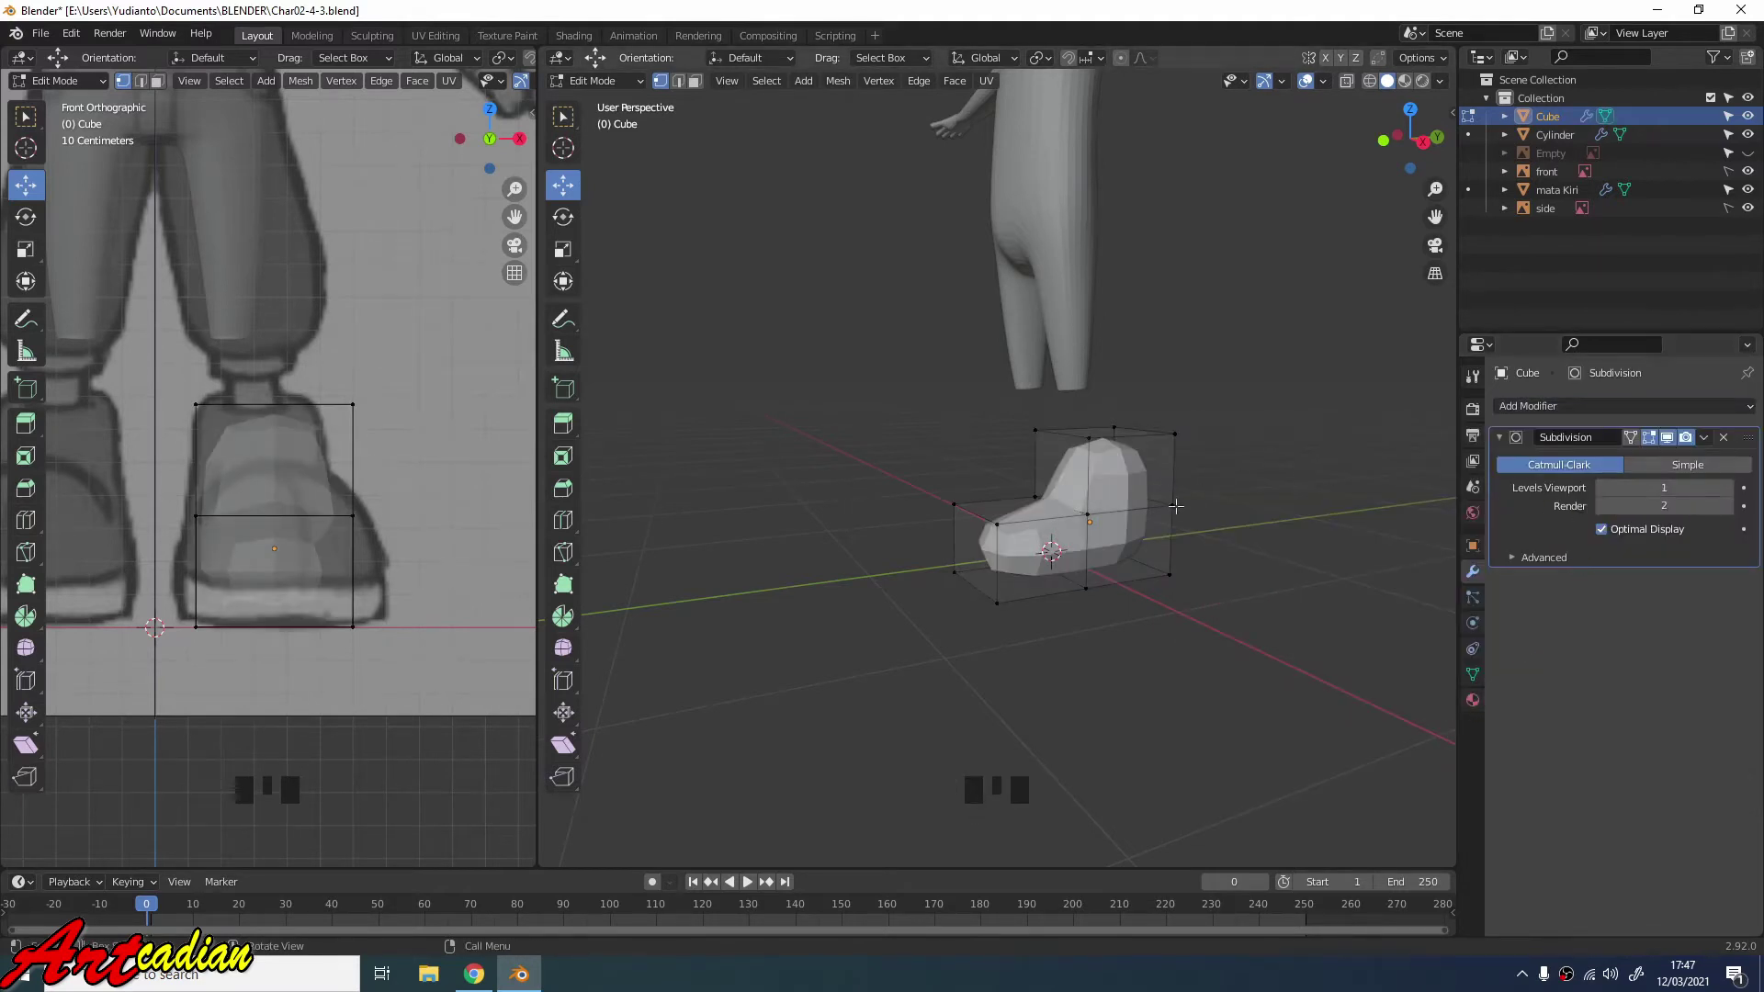
pyautogui.scroll(3, 1148, 547)
pyautogui.moveTo(1149, 547); pyautogui.dragTo(1190, 553, button='middle')
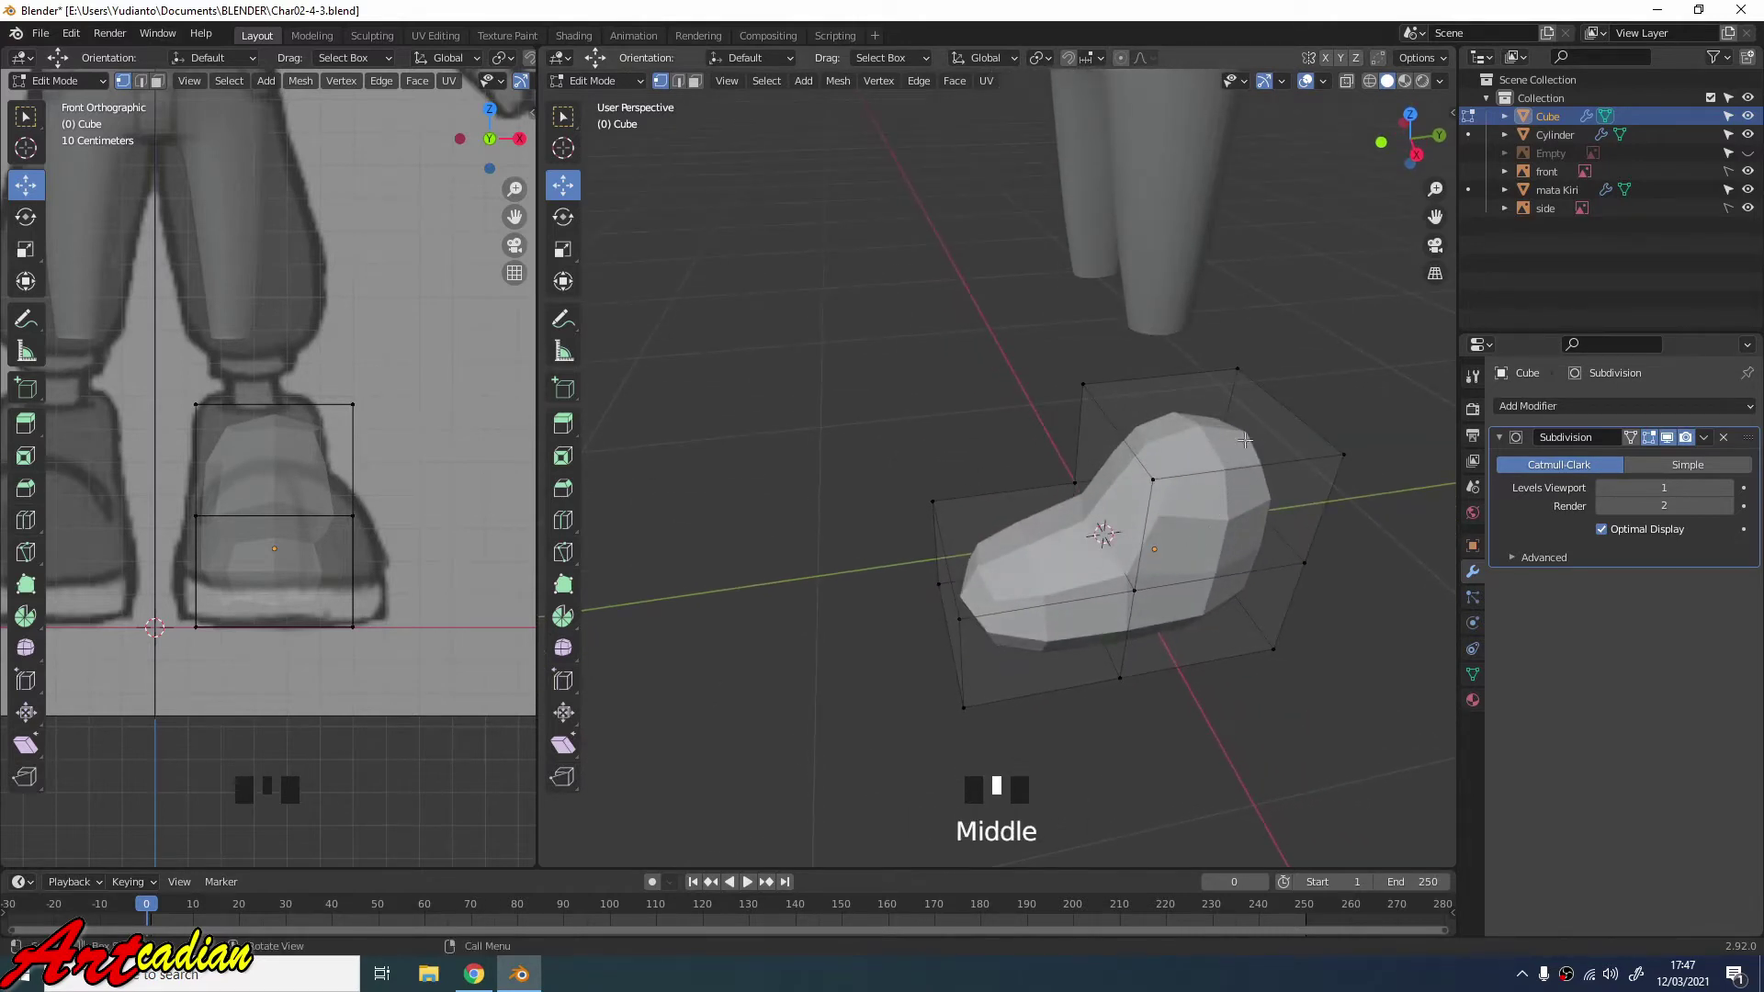
# In face select mode, delete the top face of the ankle part to open the shoe.
pyautogui.click(1265, 416)
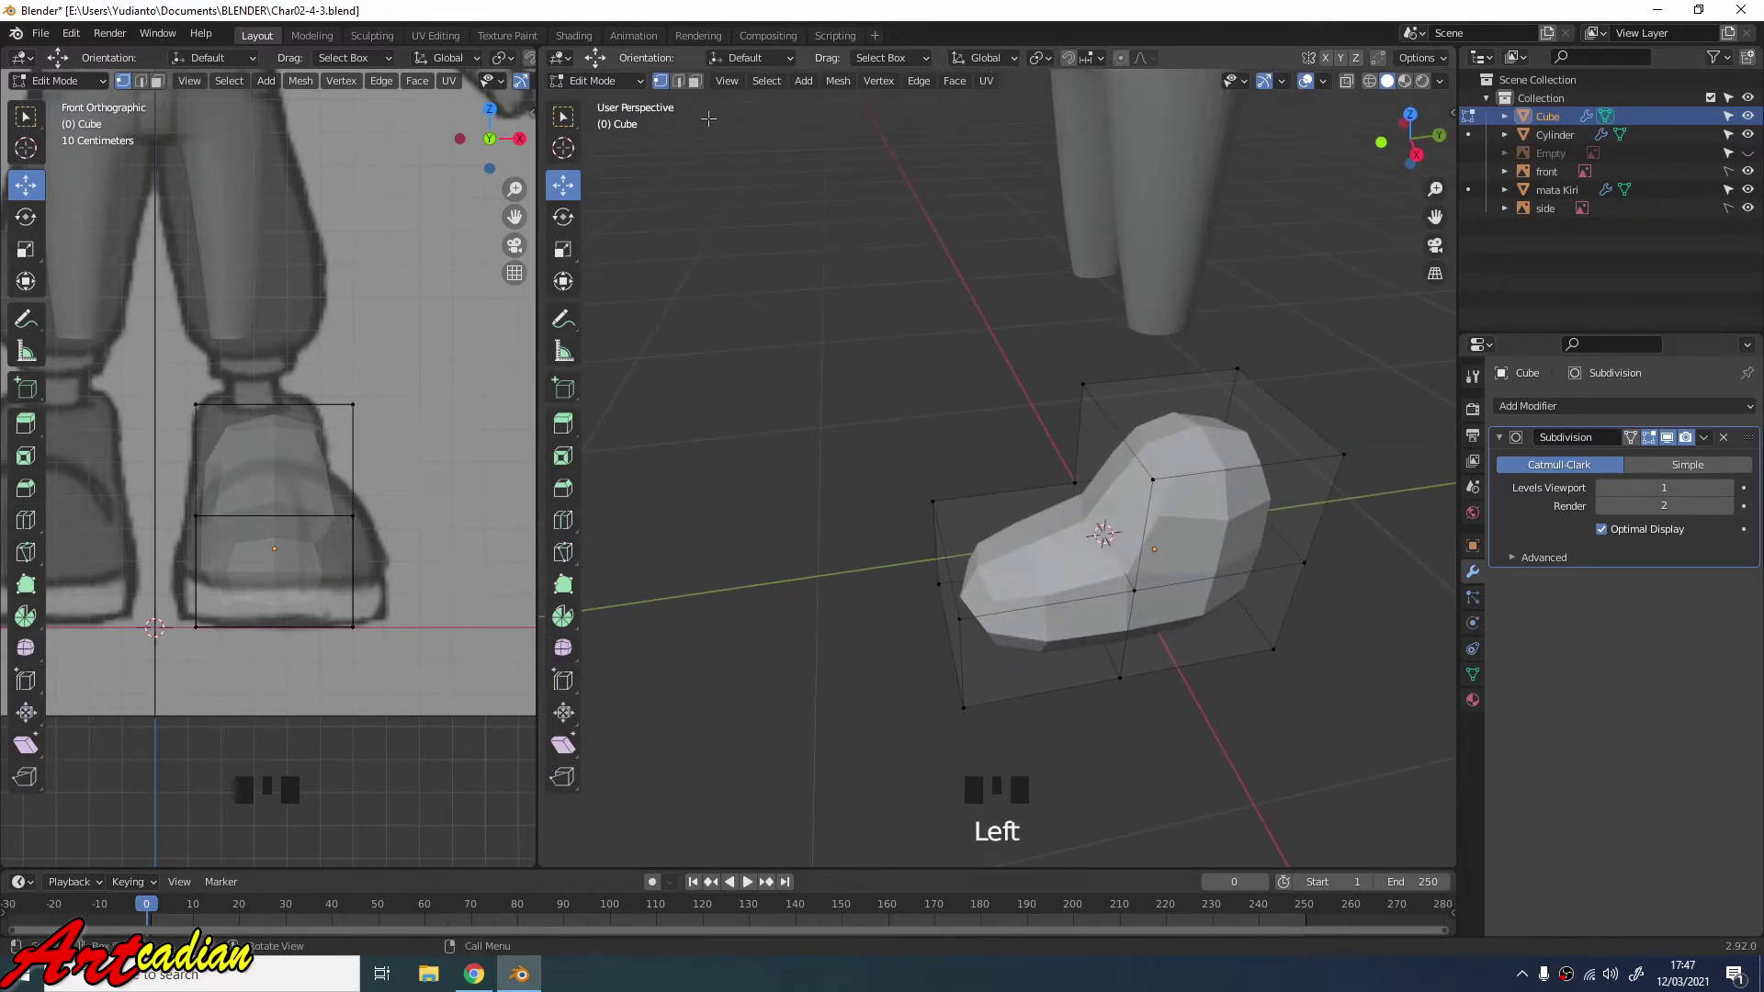
pyautogui.click(695, 81)
pyautogui.click(1252, 416)
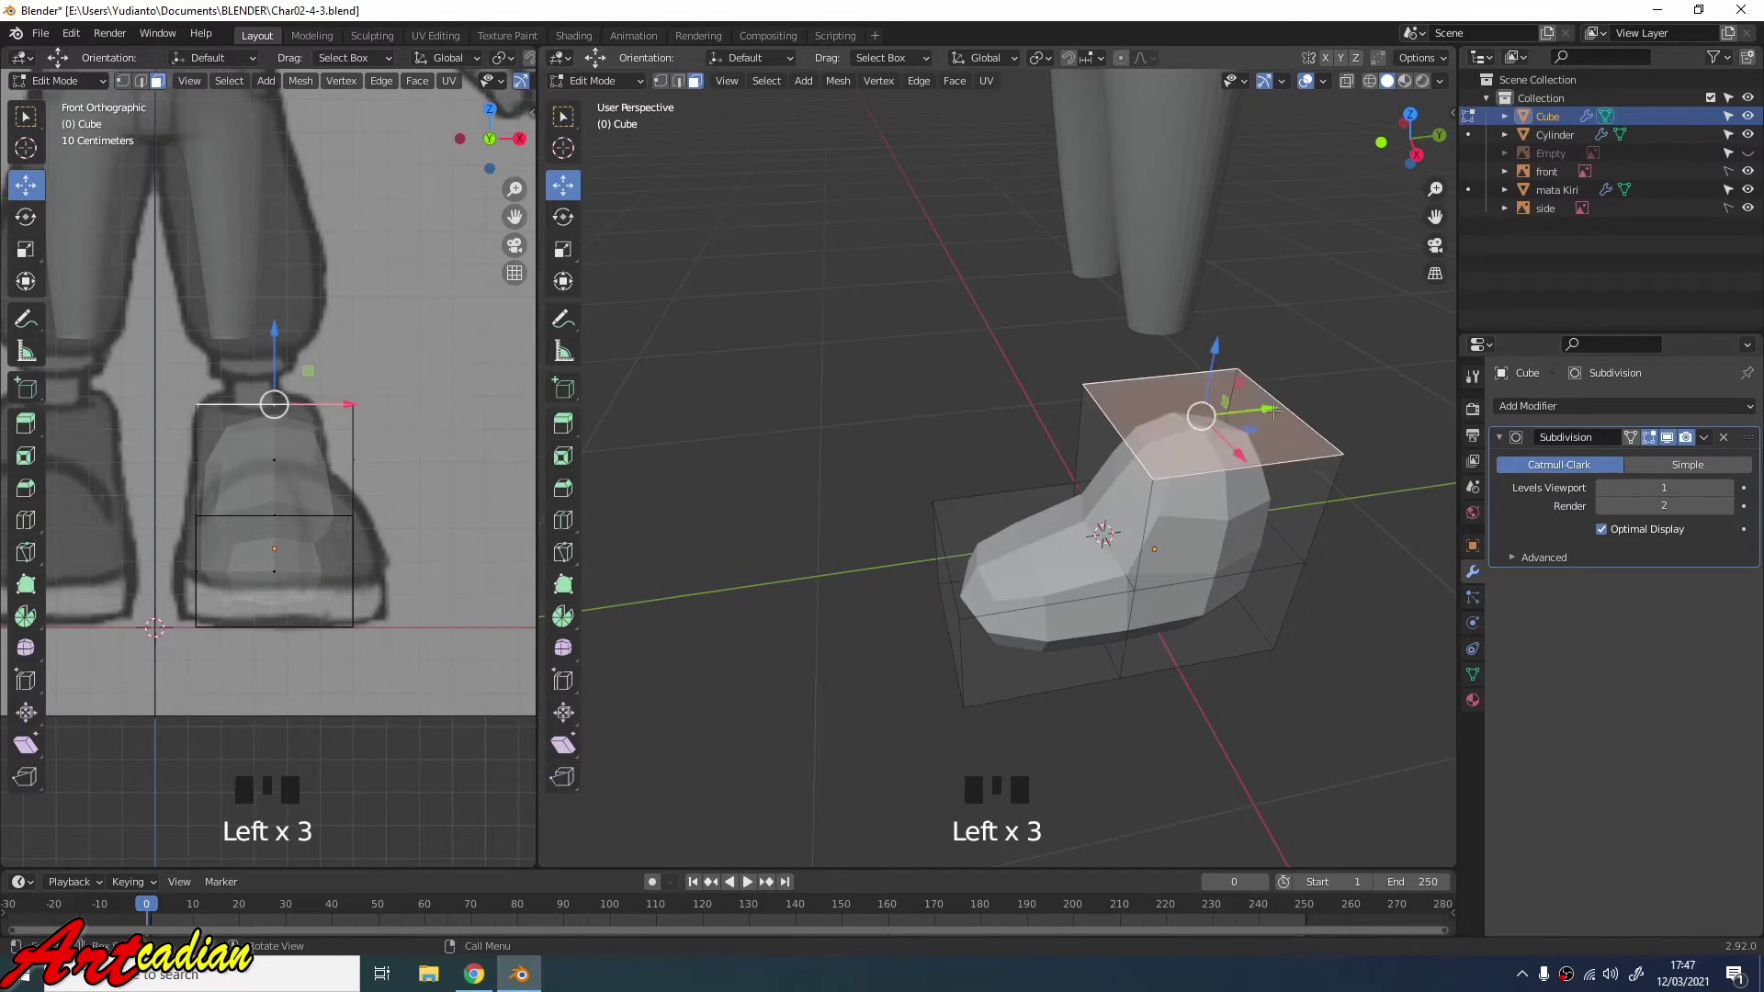
pyautogui.press('x')
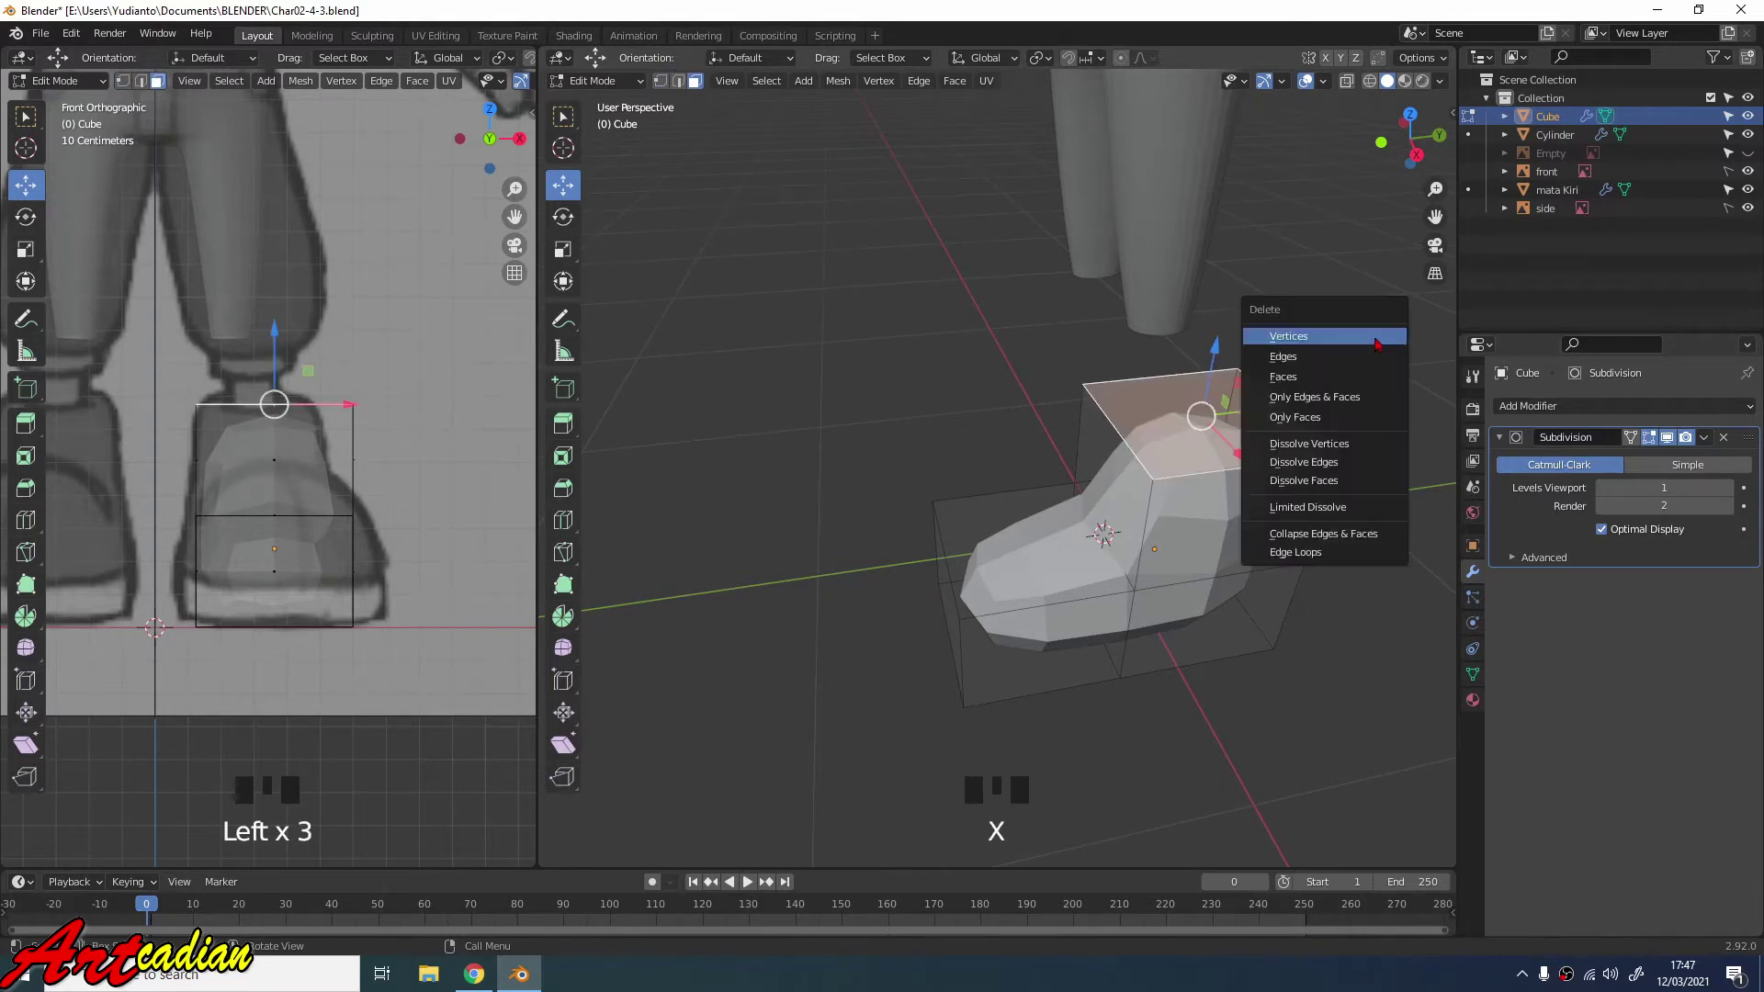
pyautogui.click(1345, 375)
# Add a horizontal loop cut around the lower shoe and slide it down to the sole's upper edge in the front reference.
pyautogui.moveTo(1231, 387); pyautogui.dragTo(1279, 265, button='middle')
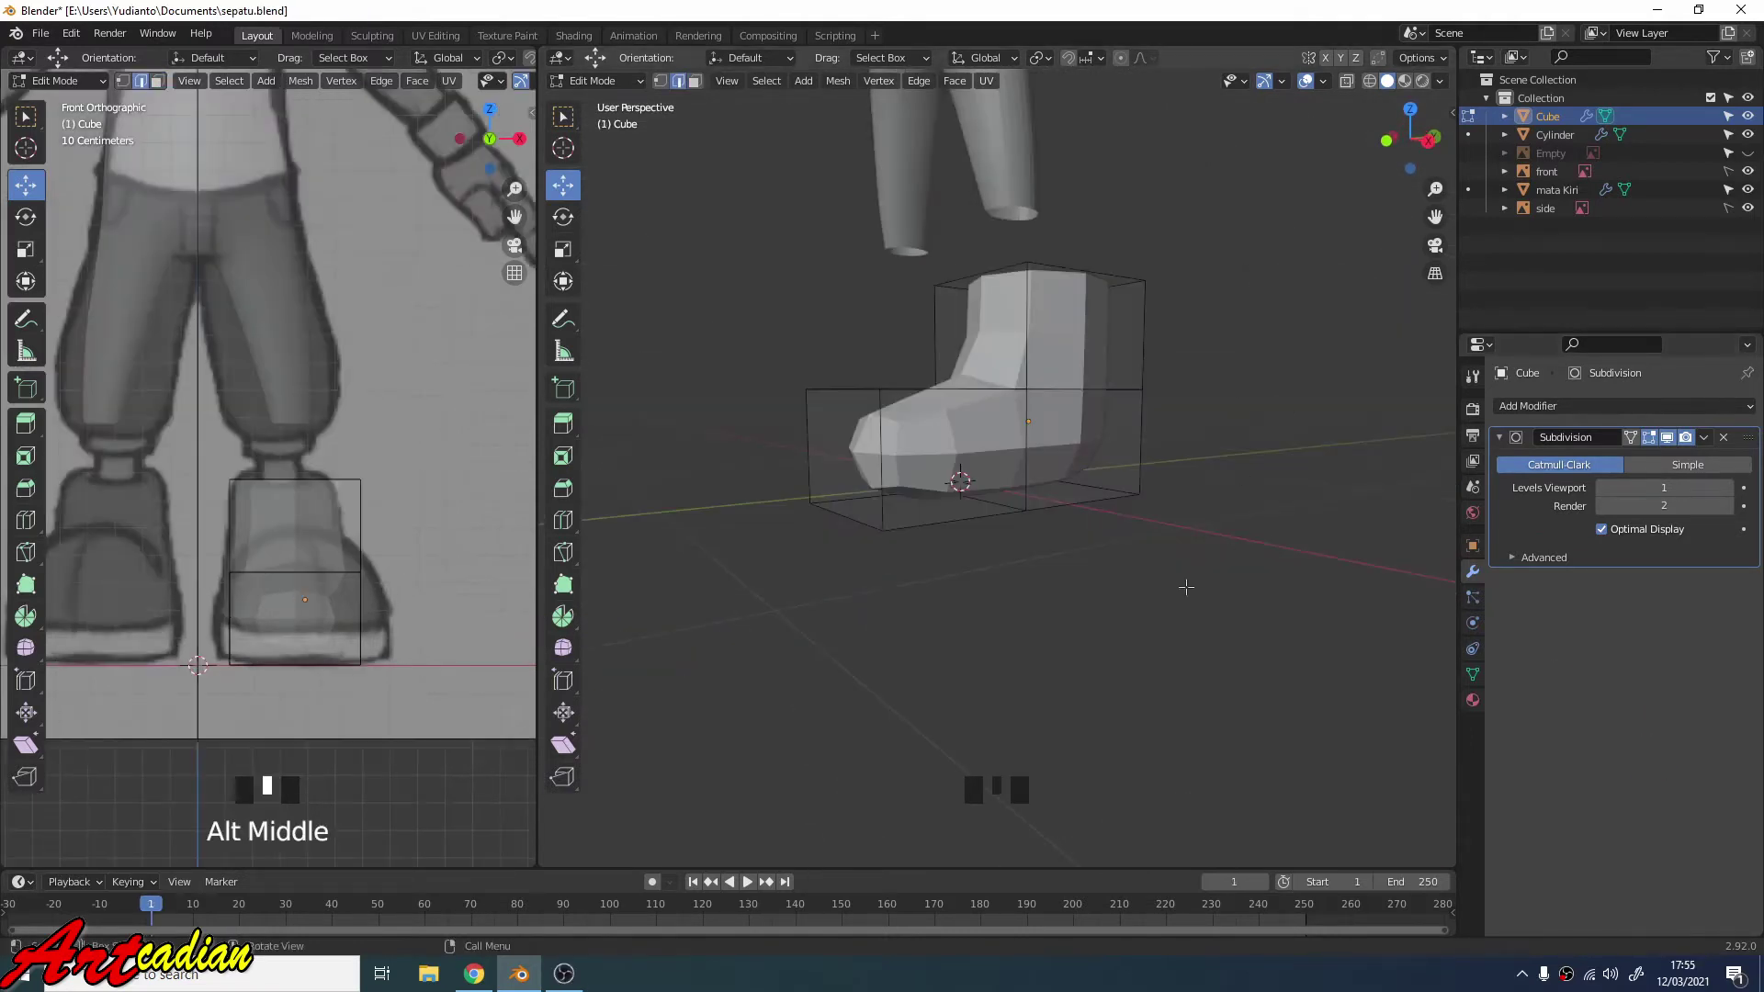
pyautogui.scroll(1, 1186, 588)
pyautogui.click(563, 520)
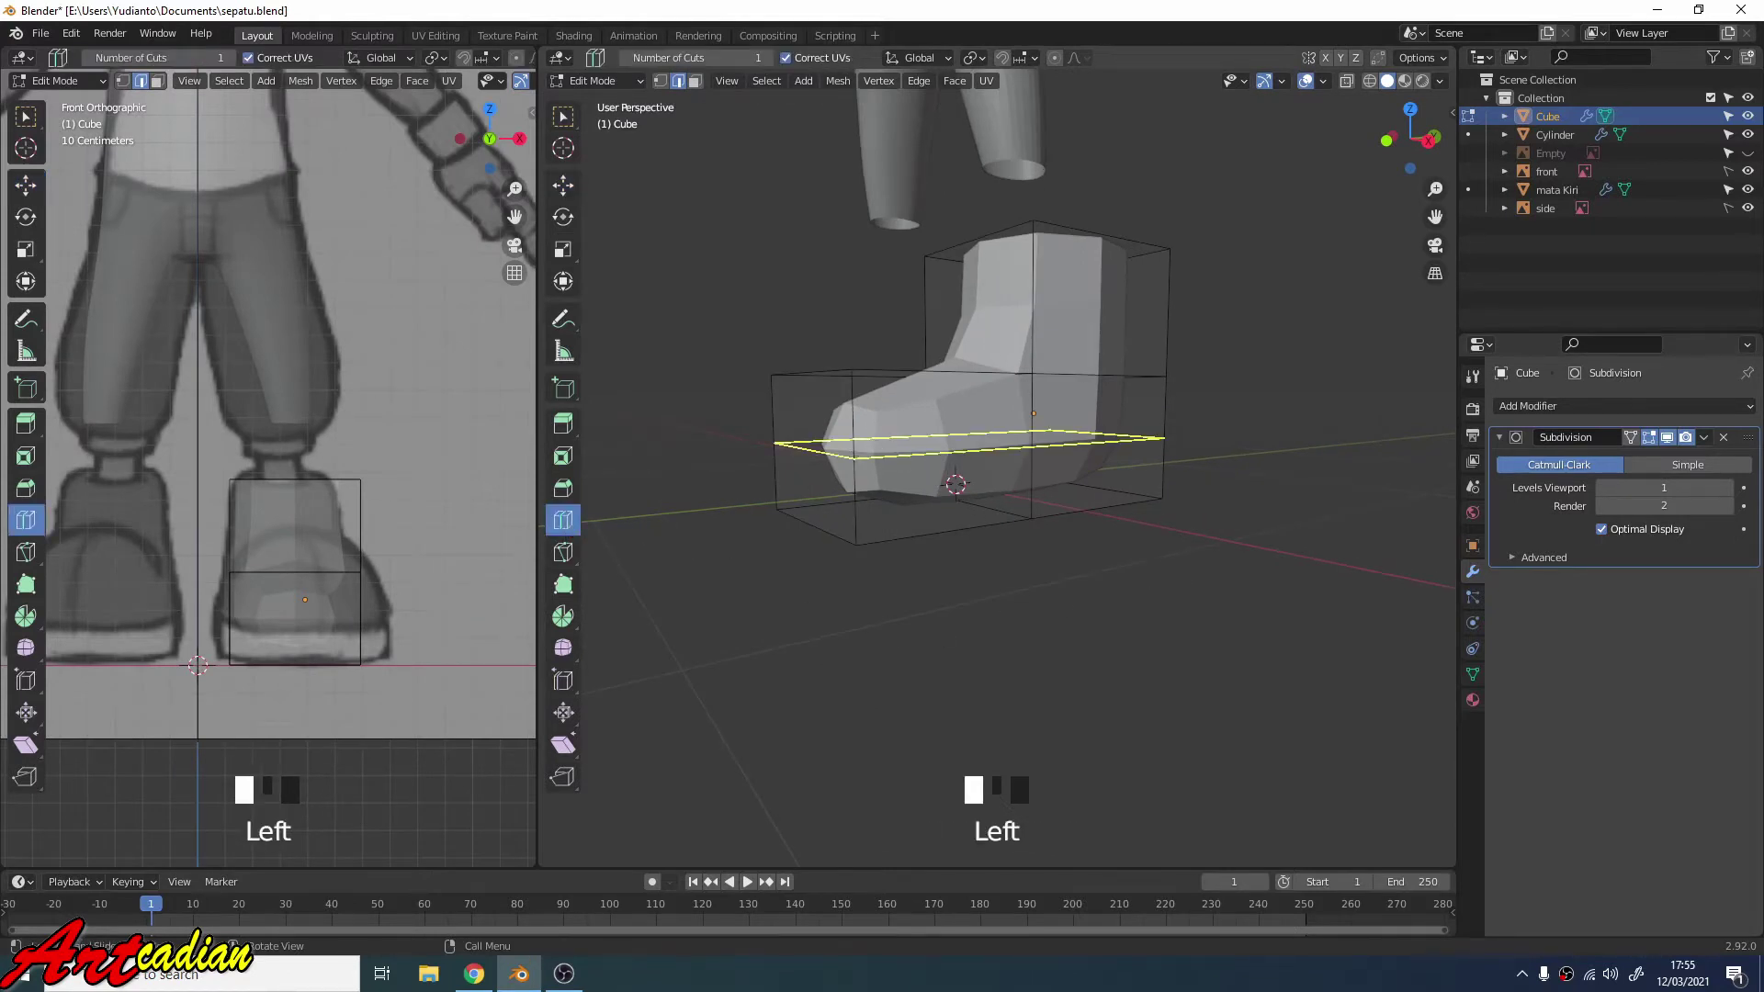
pyautogui.moveTo(854, 450); pyautogui.dragTo(865, 494)
pyautogui.scroll(2, 1015, 502)
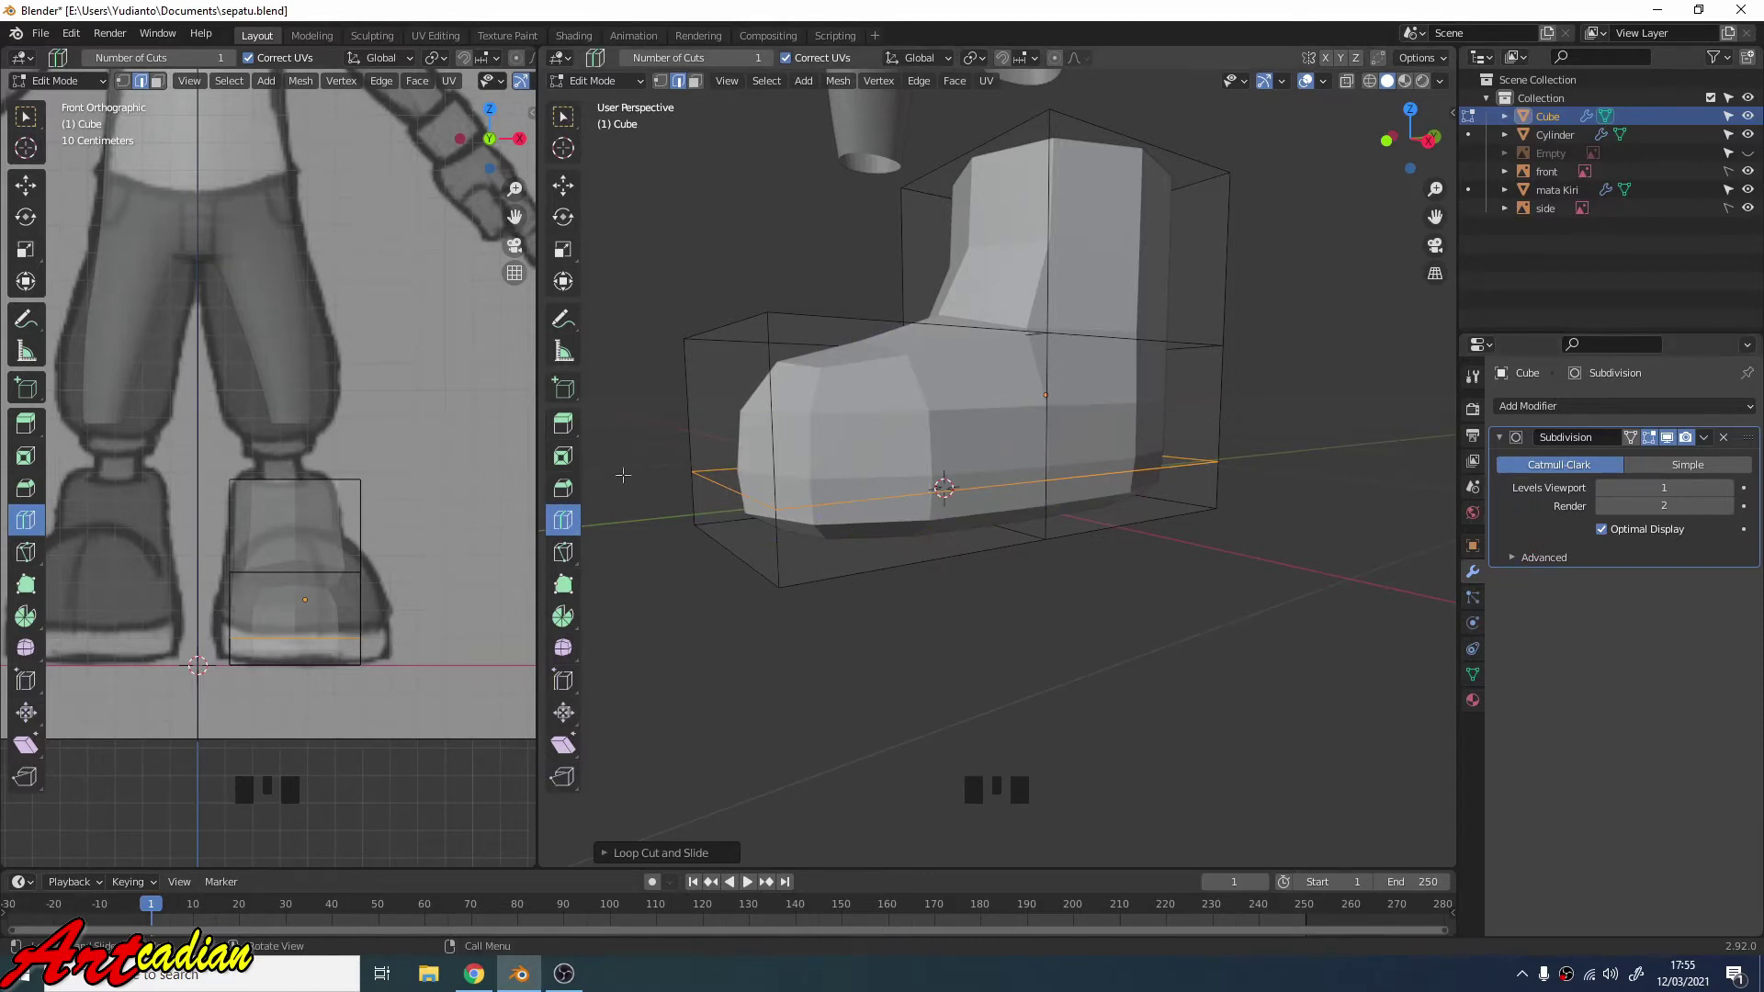
# Select the ring of faces around the sole and extrude it outward along its normals by about 0.22 m.
pyautogui.click(696, 82)
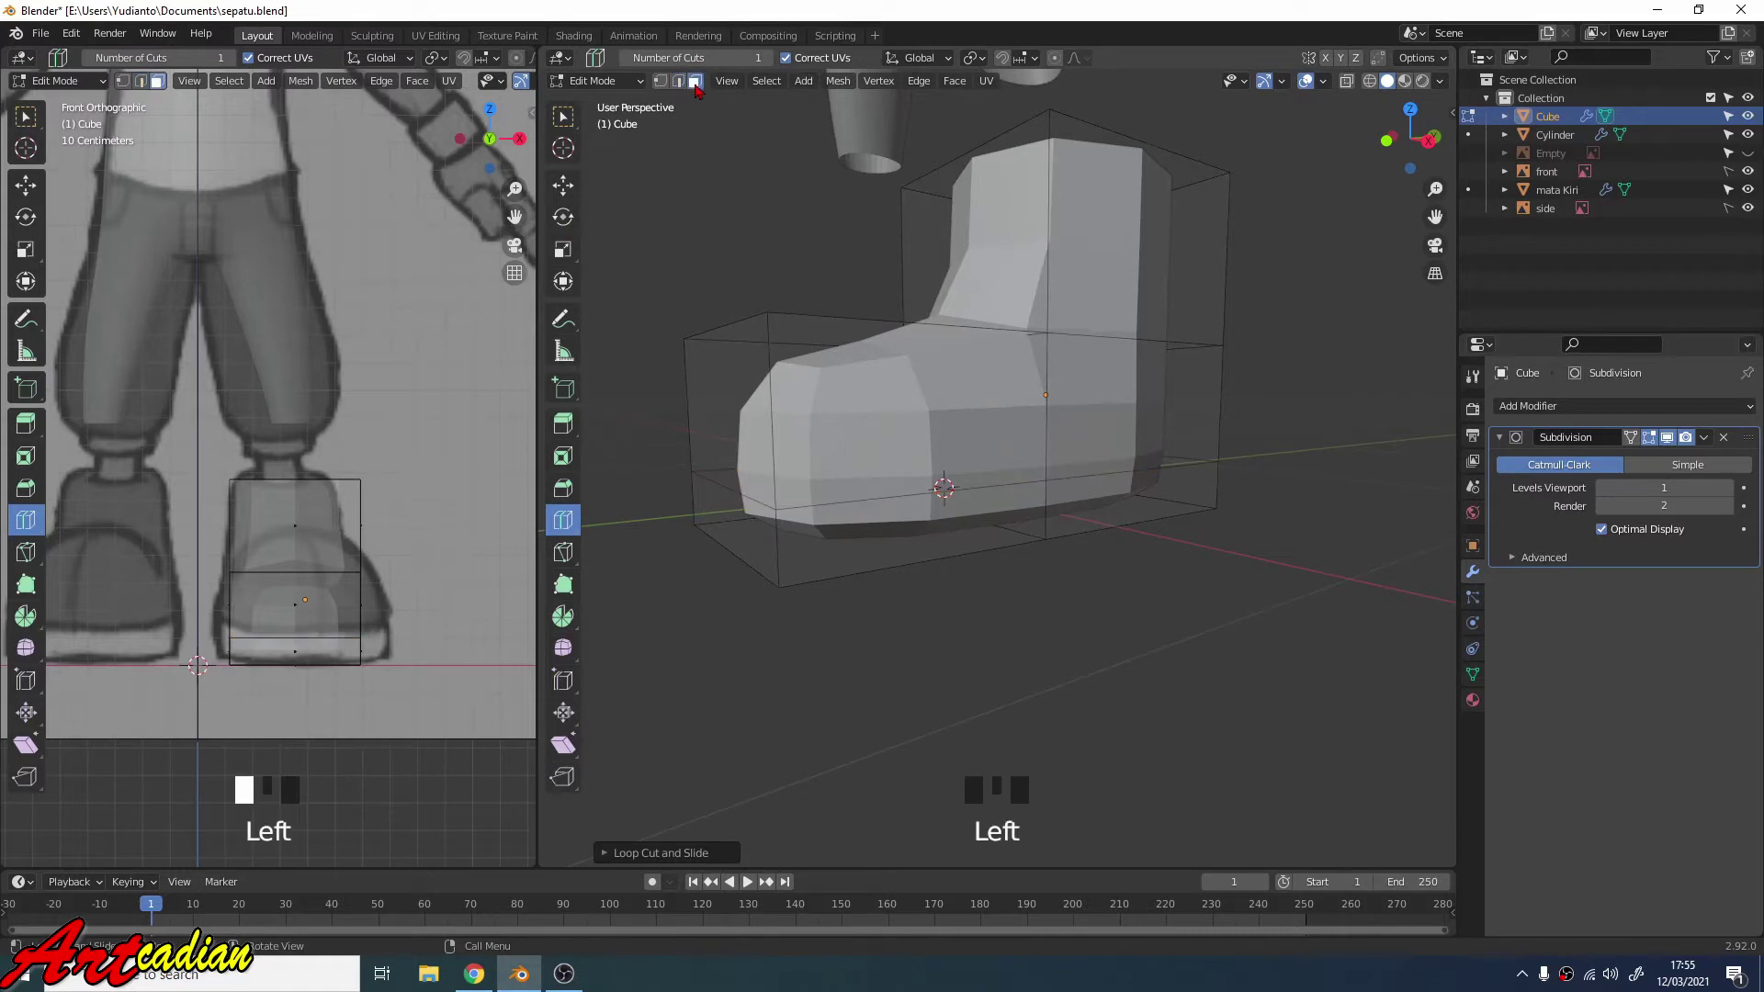
pyautogui.keyDown('alt'); pyautogui.click(777, 531); pyautogui.keyUp('alt')
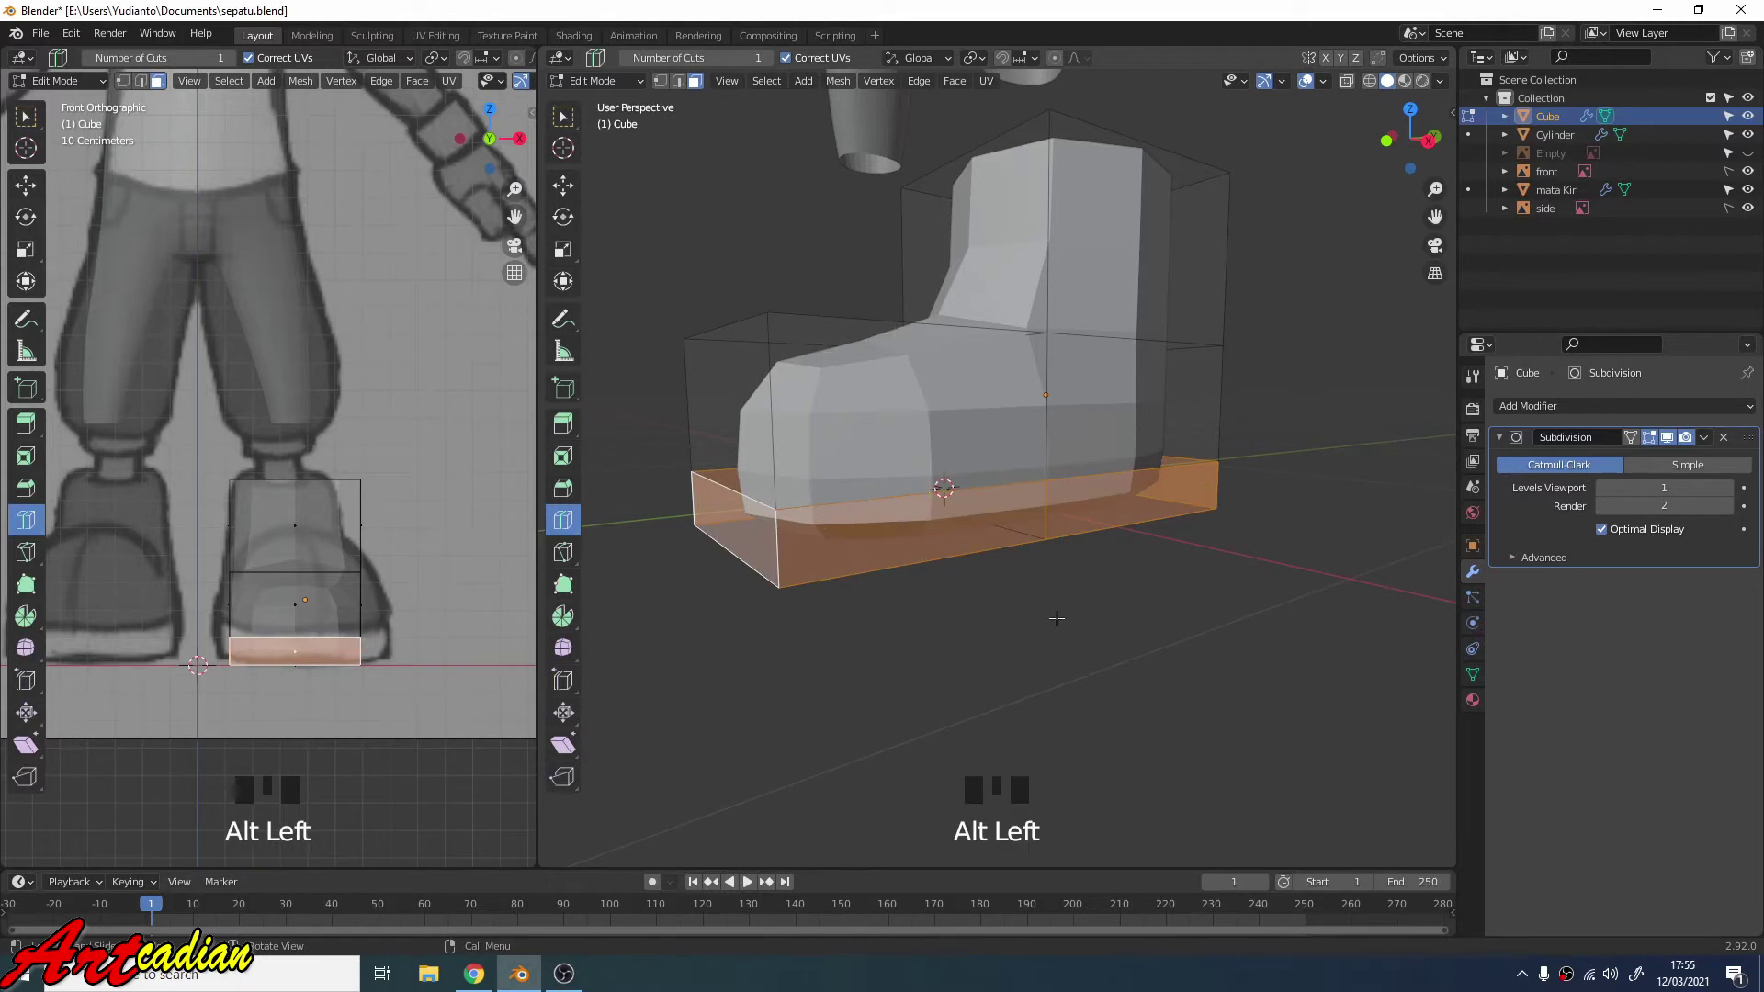
pyautogui.middleClick(1158, 613)
pyautogui.moveTo(1158, 613); pyautogui.dragTo(1010, 597, button='middle')
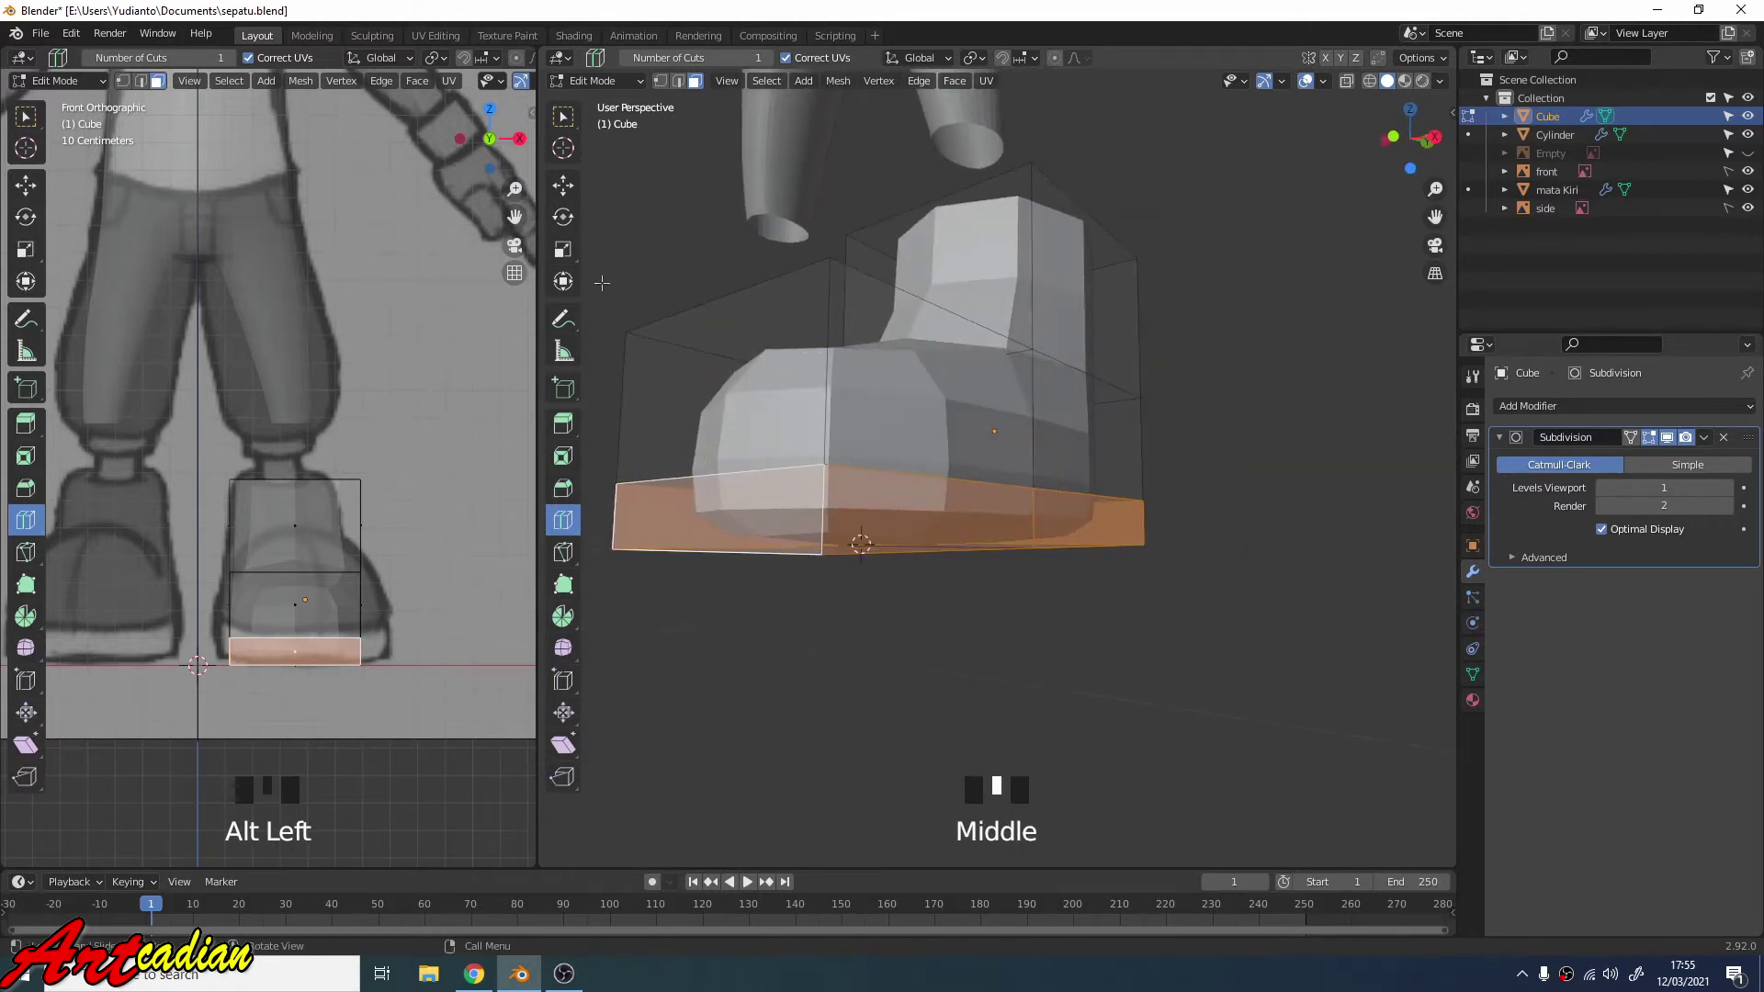
pyautogui.click(563, 185)
pyautogui.moveTo(807, 598); pyautogui.dragTo(863, 658, button='middle')
pyautogui.keyDown('alt'); pyautogui.click(859, 593); pyautogui.keyUp('alt')
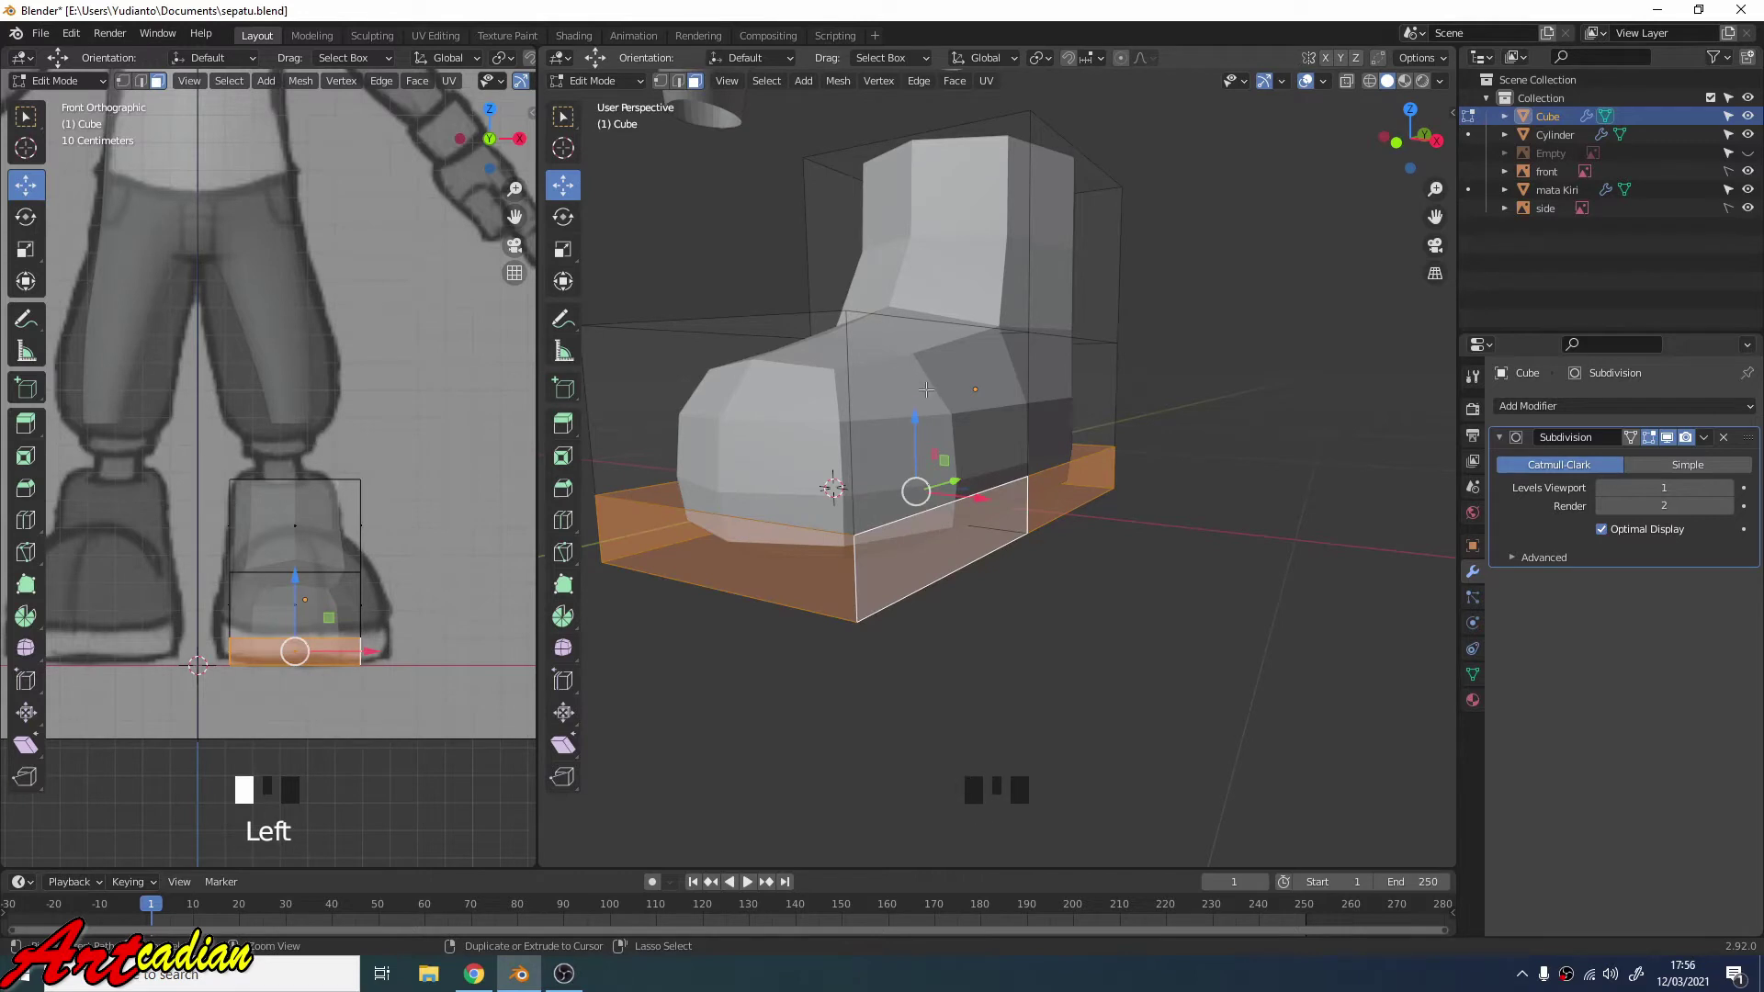
pyautogui.hotkey('ctrl', 'e')
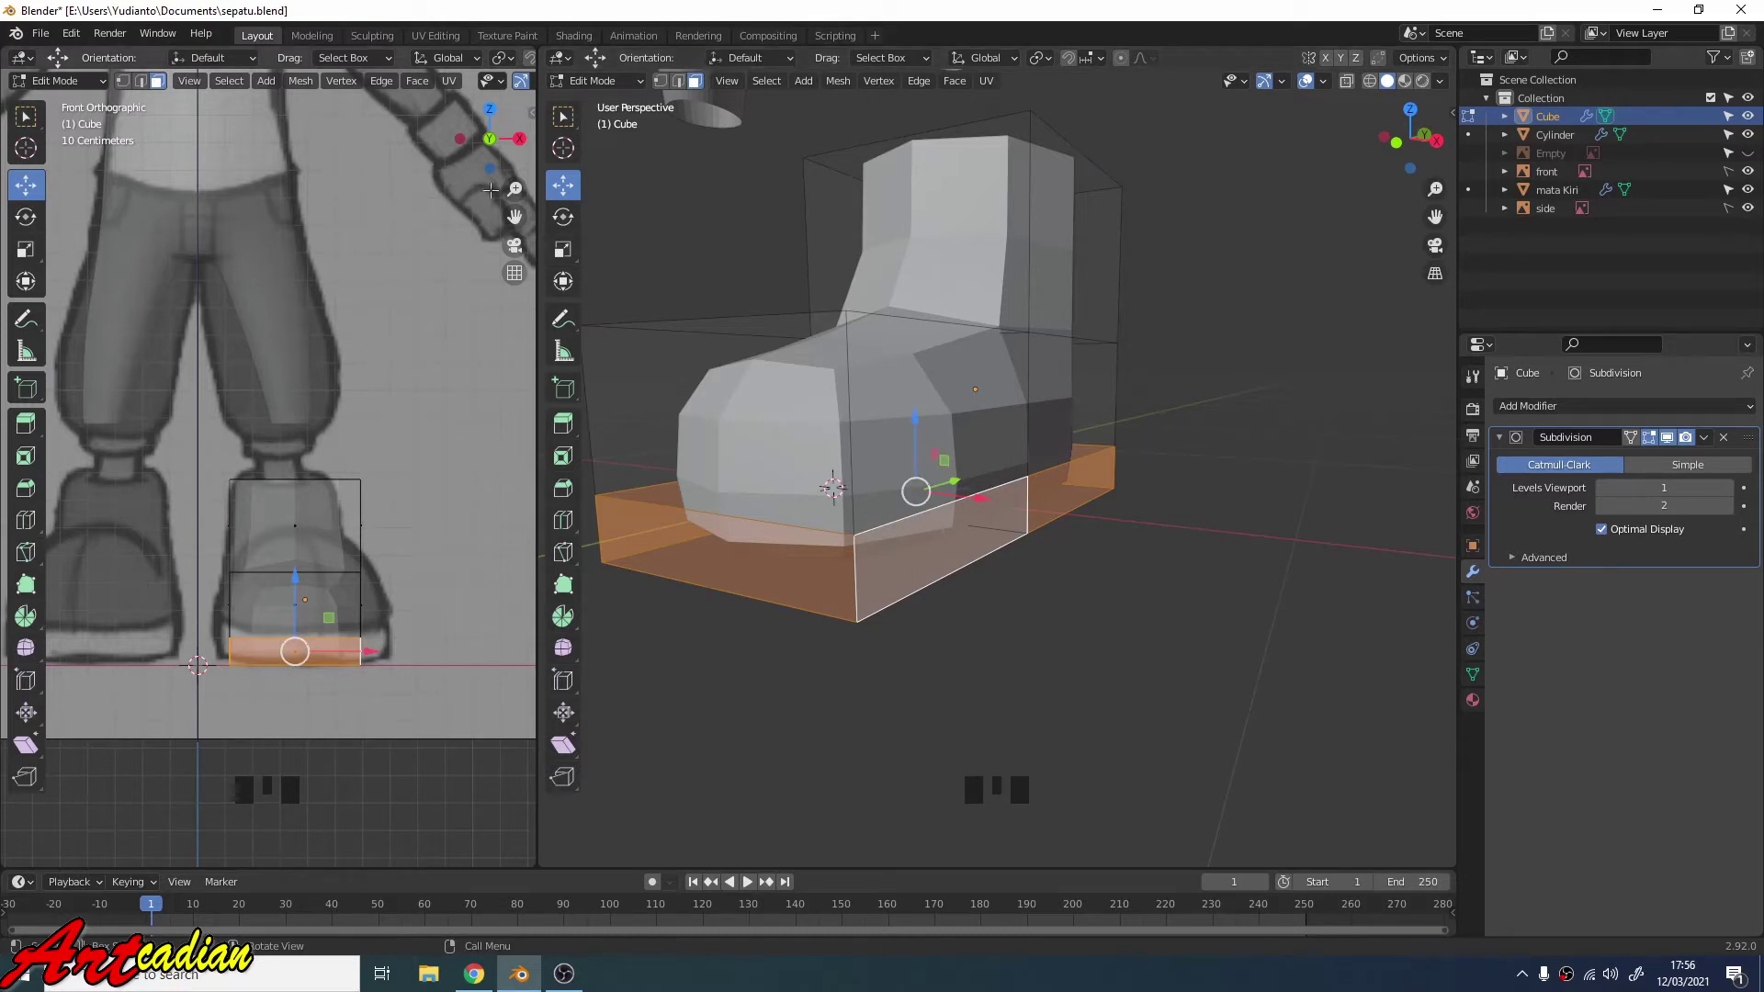
pyautogui.hotkey('alt', 'e')
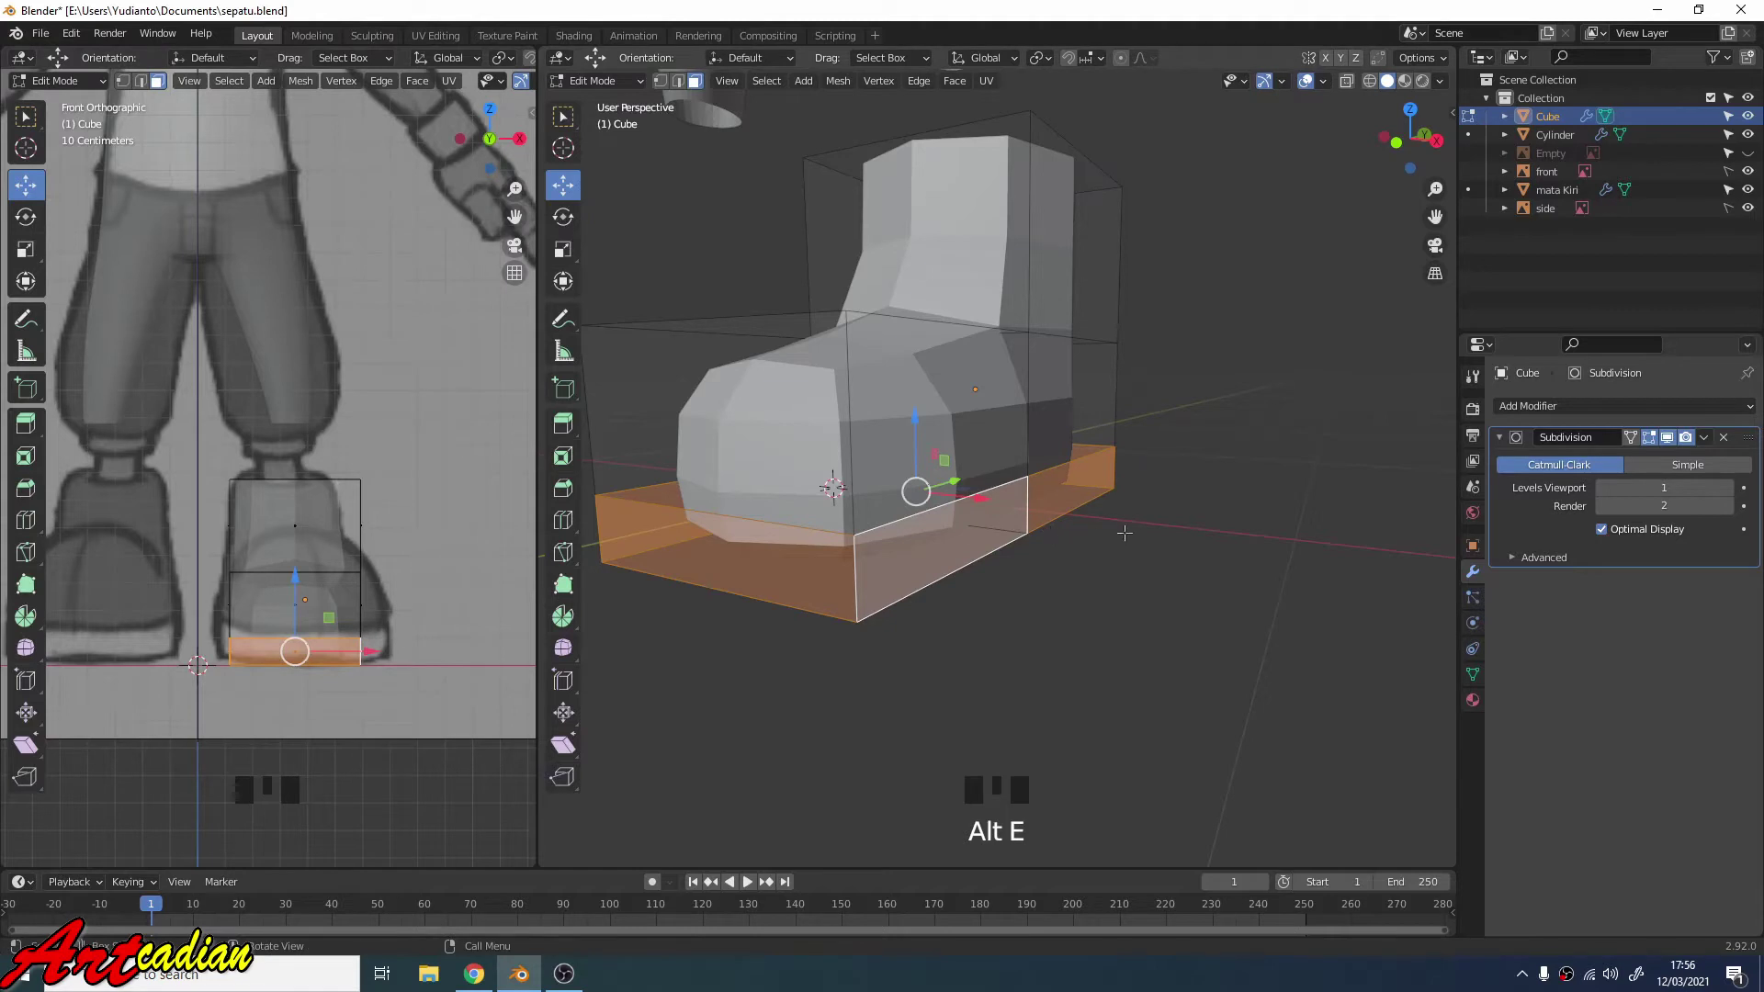
pyautogui.hotkey('alt', 'e')
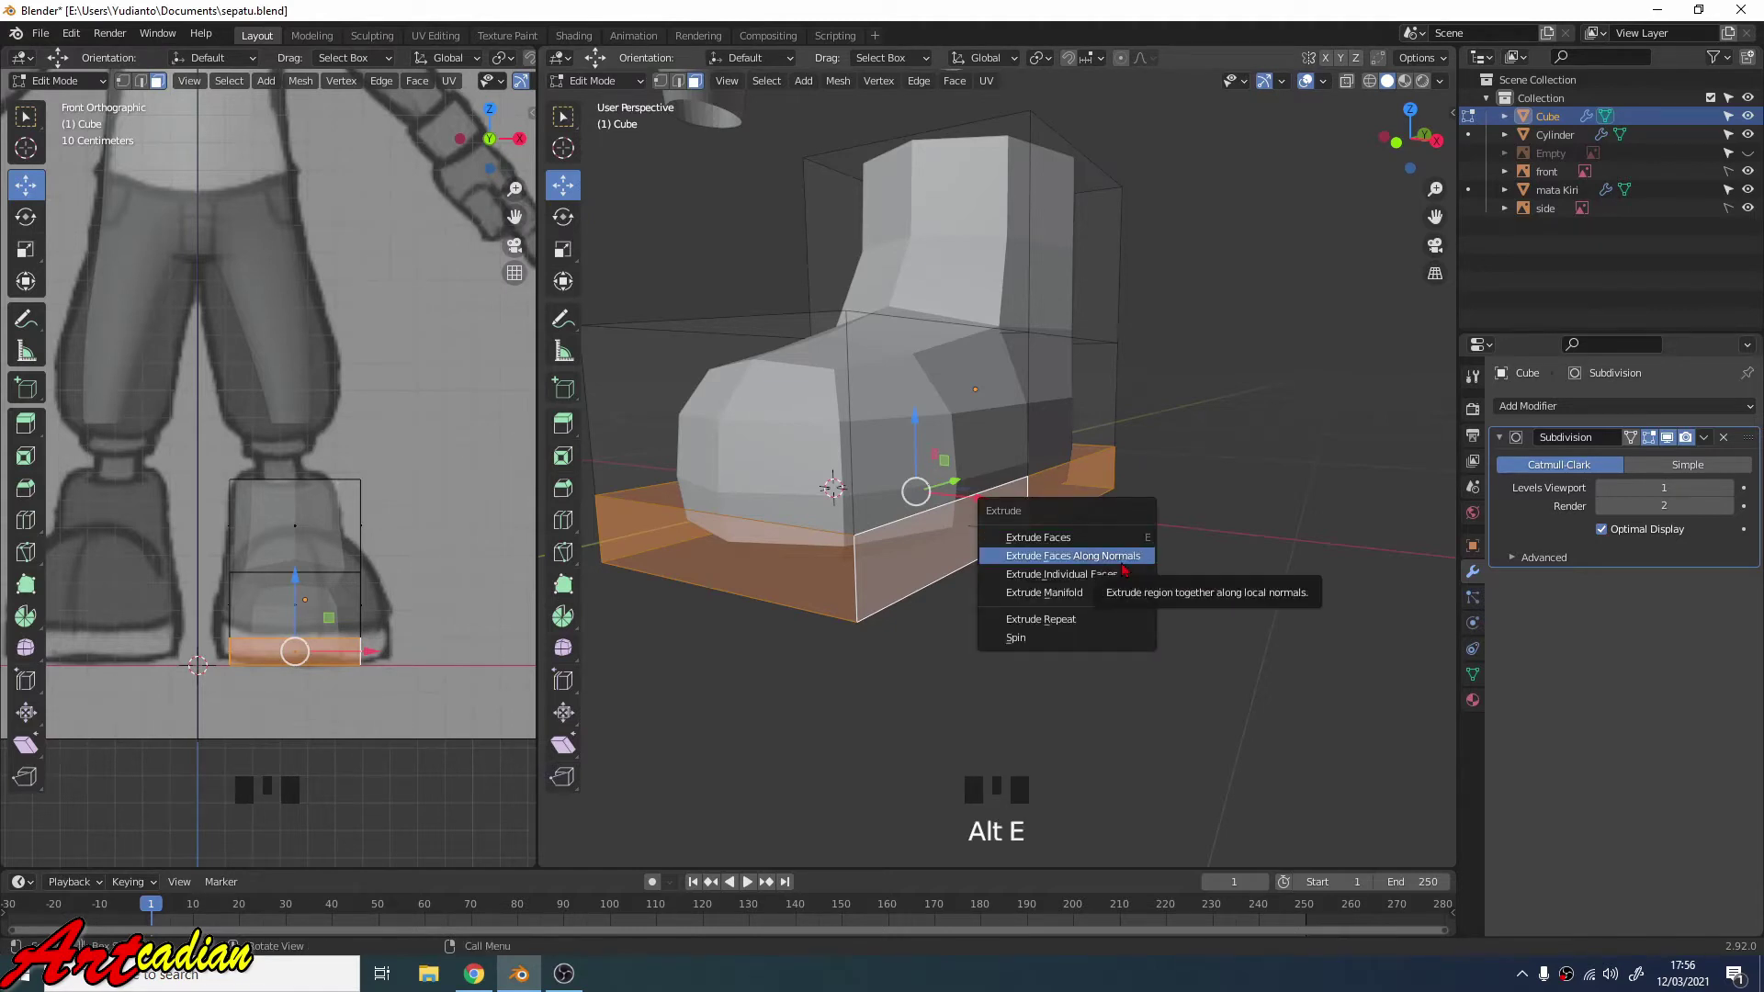
pyautogui.click(1122, 569)
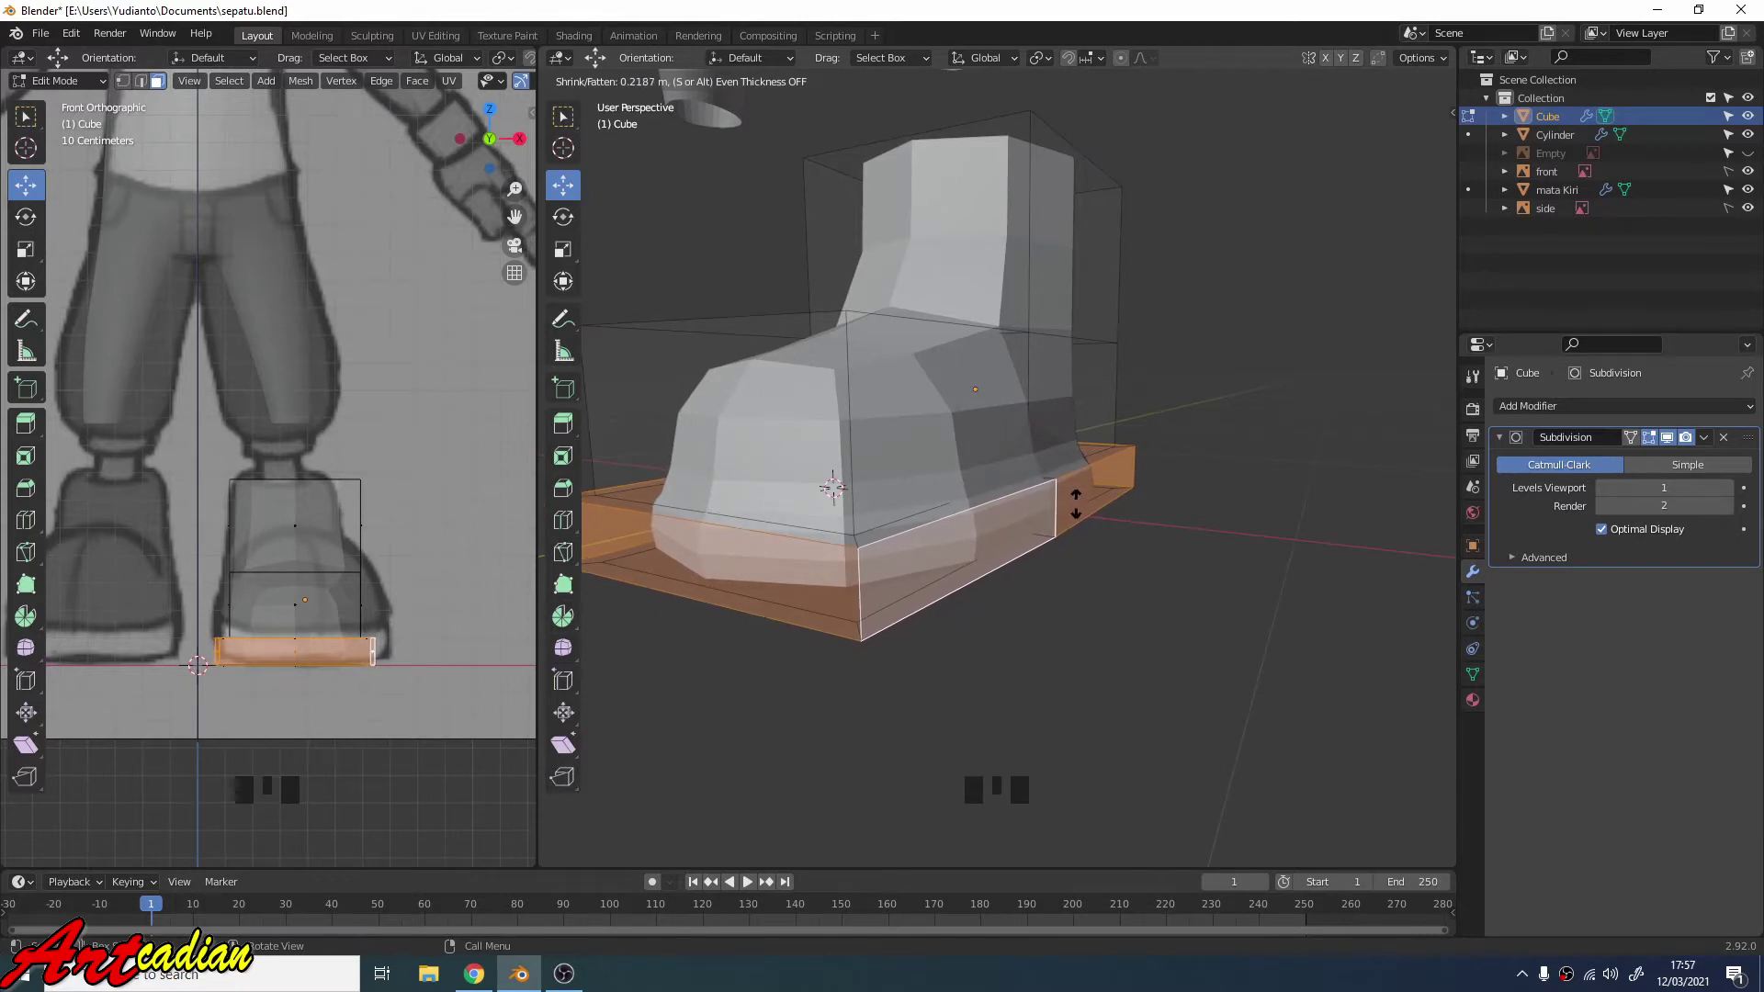
pyautogui.click(1076, 503)
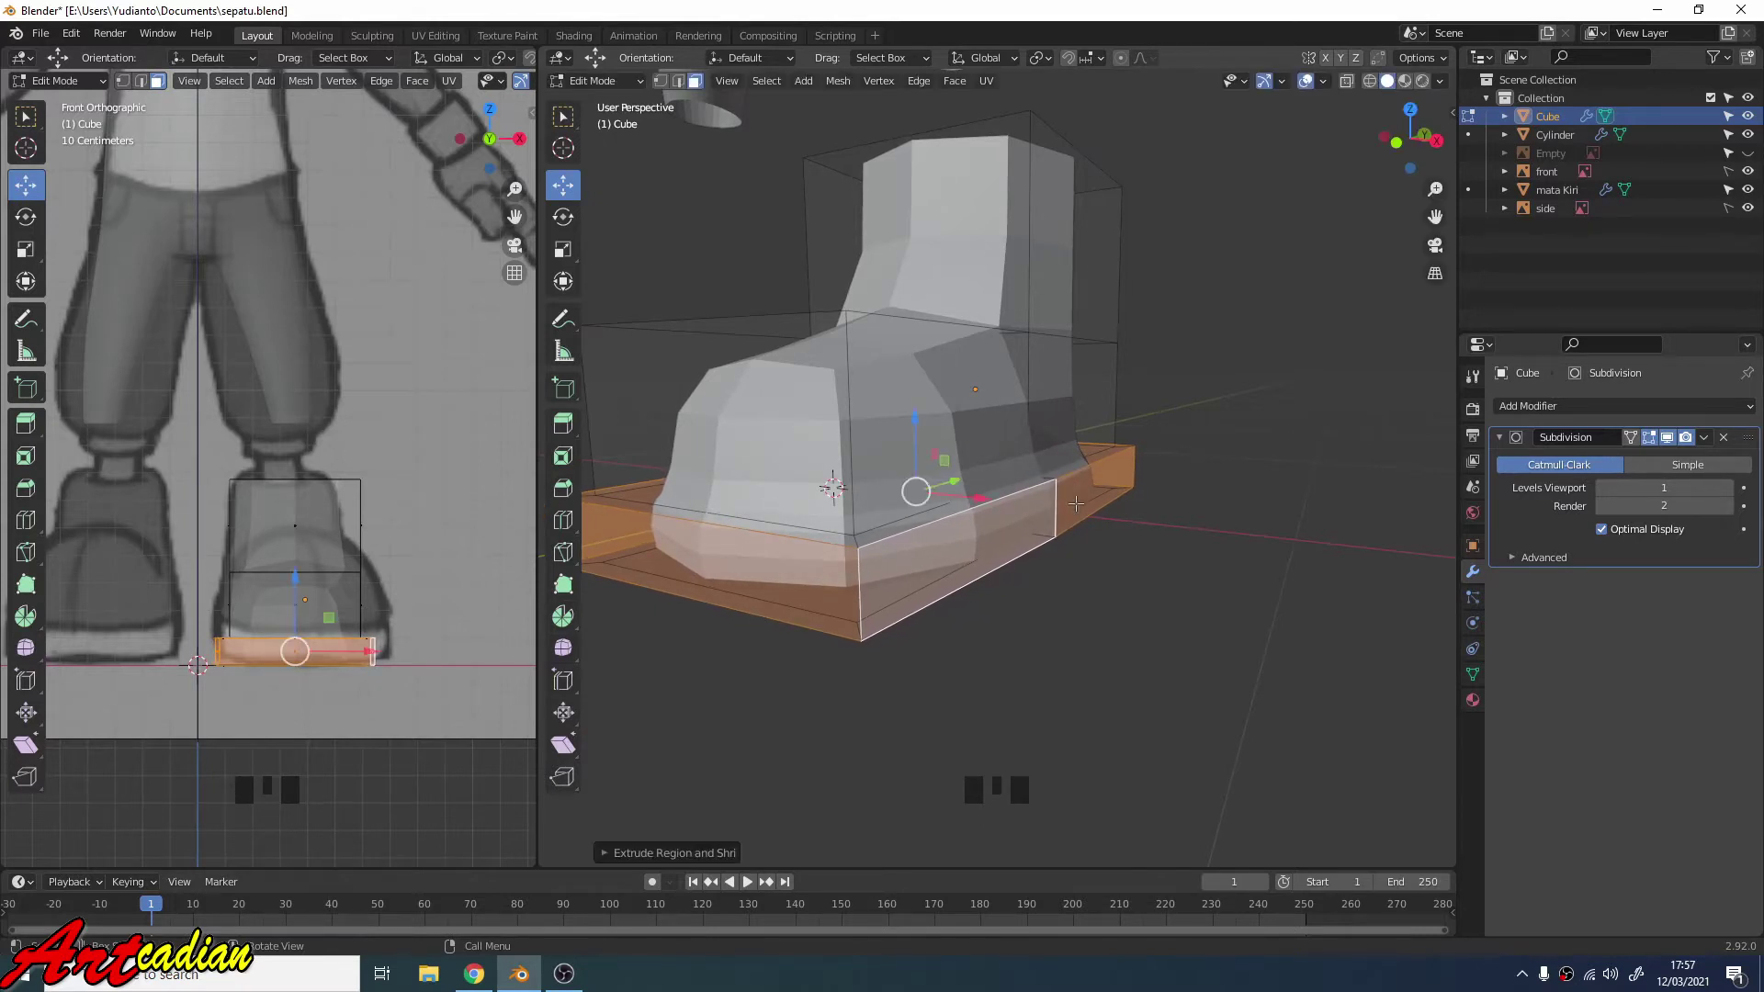
# Add a loop cut around the shoe just above the extruded sole to sharpen the edge between them.
pyautogui.moveTo(1191, 512); pyautogui.dragTo(959, 543, button='middle')
pyautogui.scroll(-1, 1137, 534)
pyautogui.scroll(-1, 1136, 535)
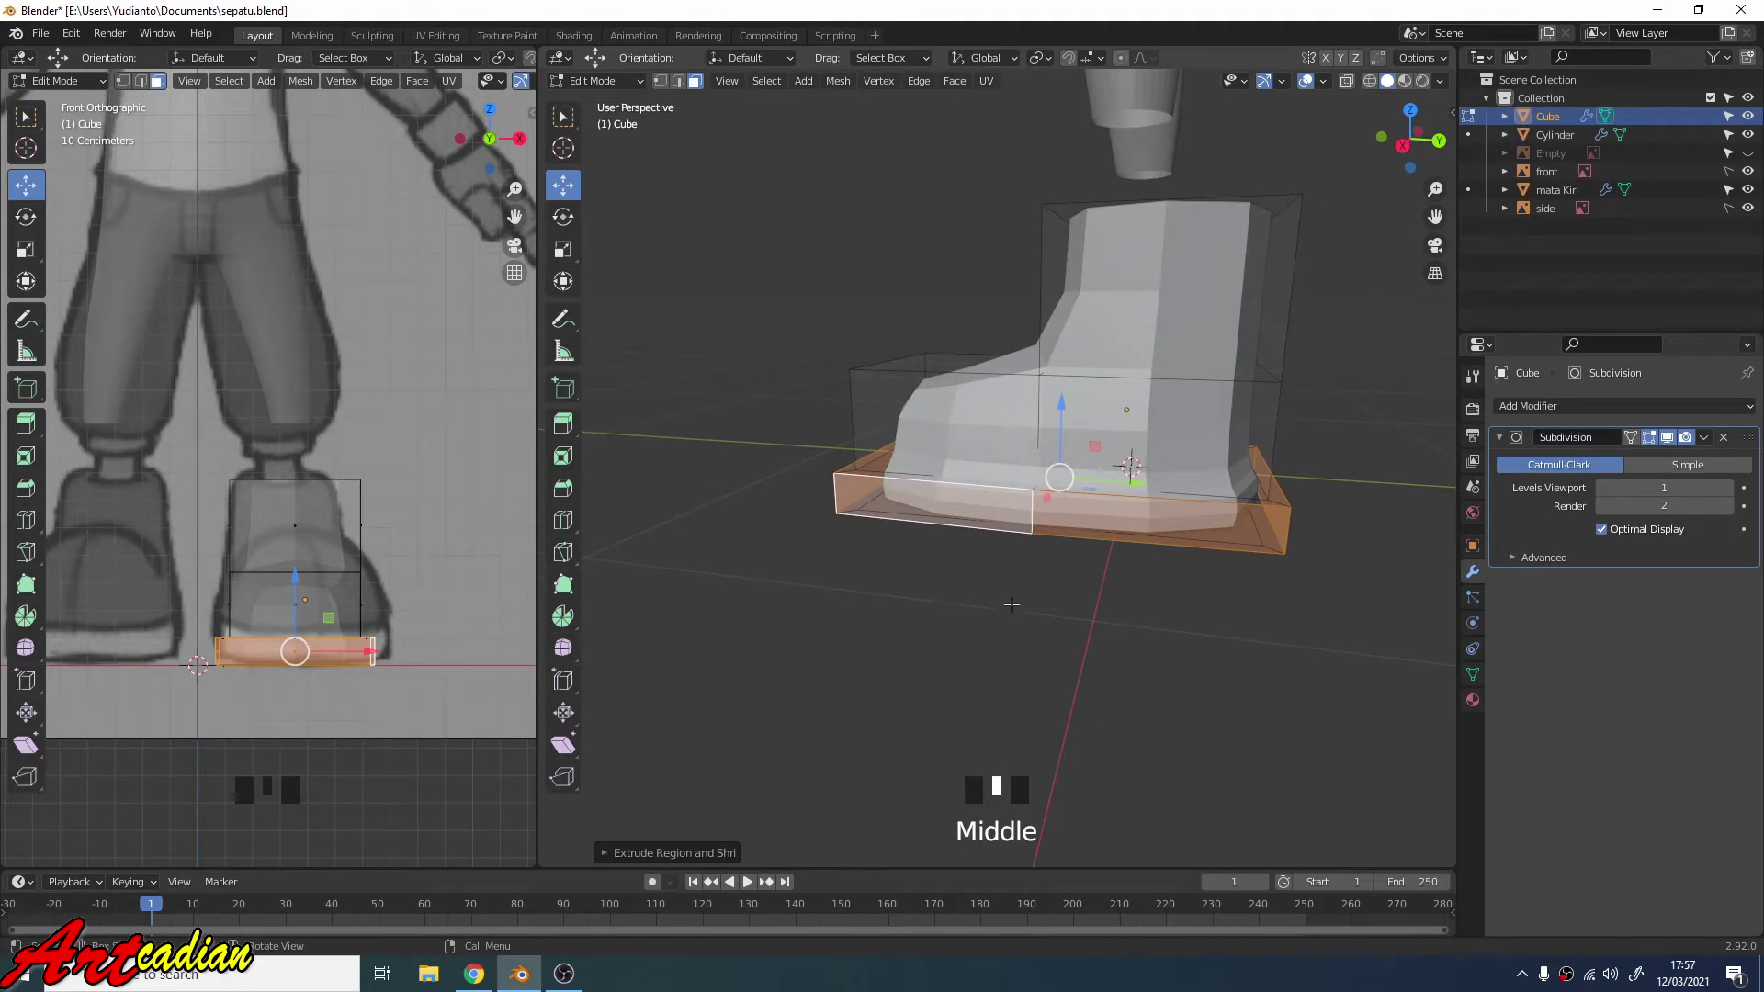
pyautogui.click(567, 184)
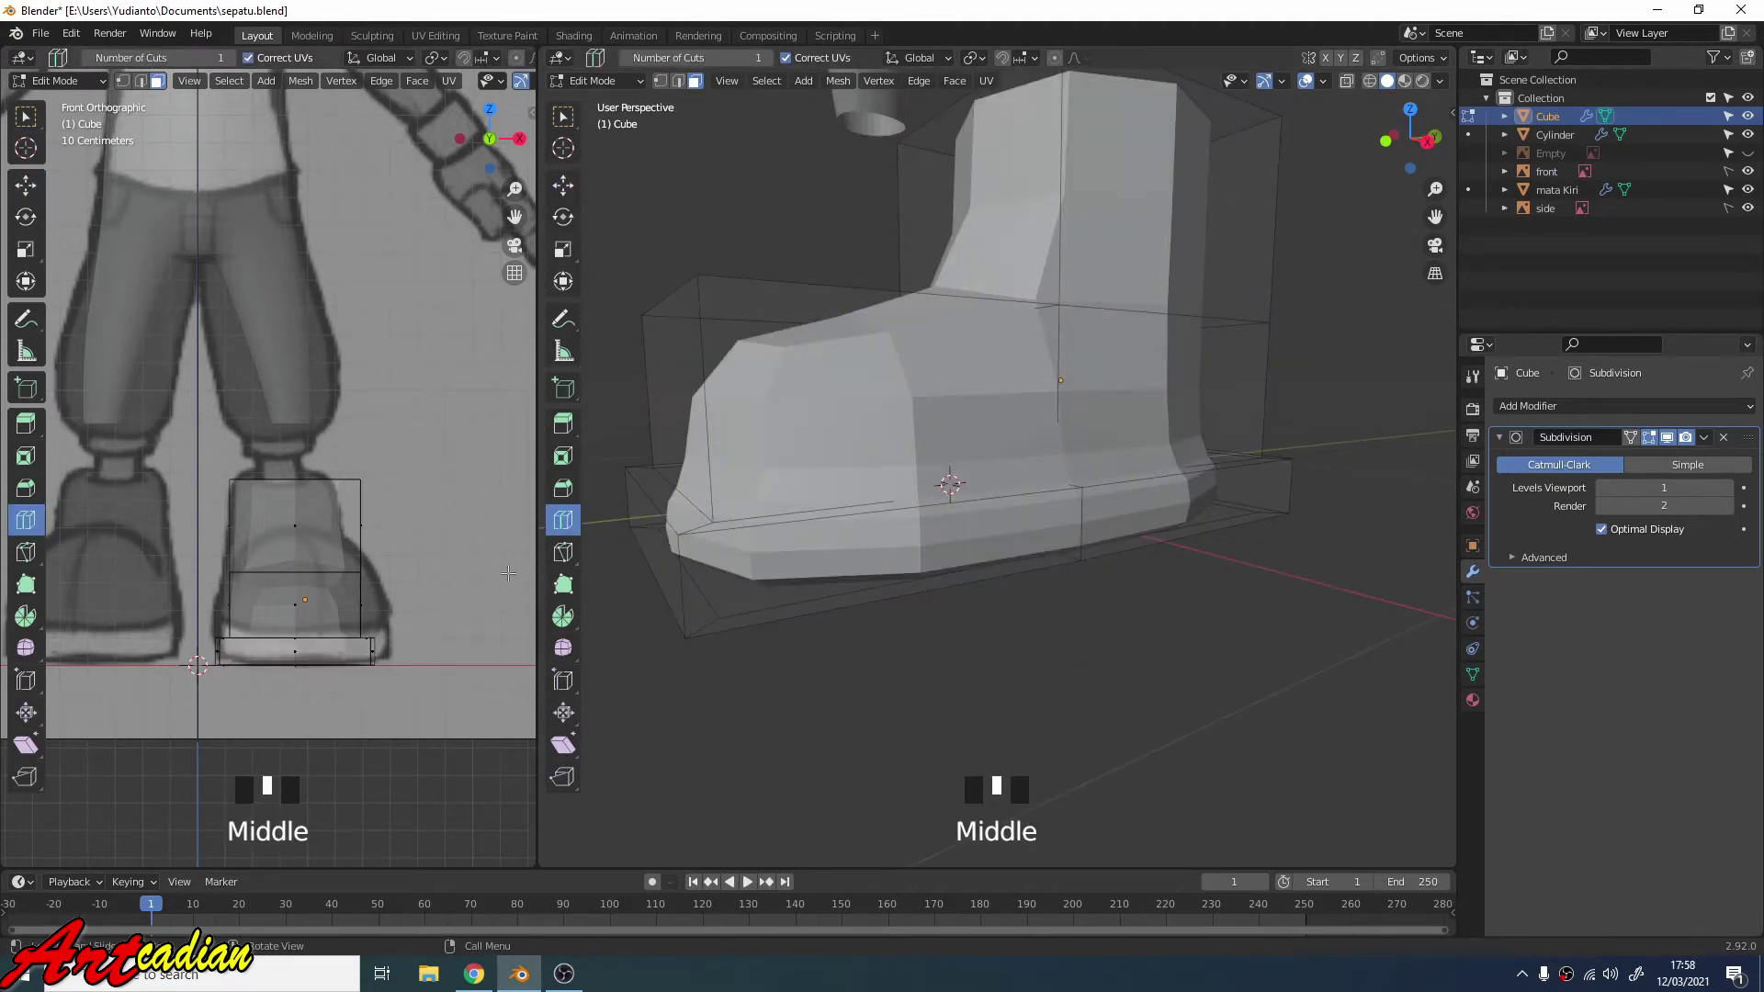
pyautogui.click(566, 526)
pyautogui.moveTo(719, 472); pyautogui.dragTo(725, 577)
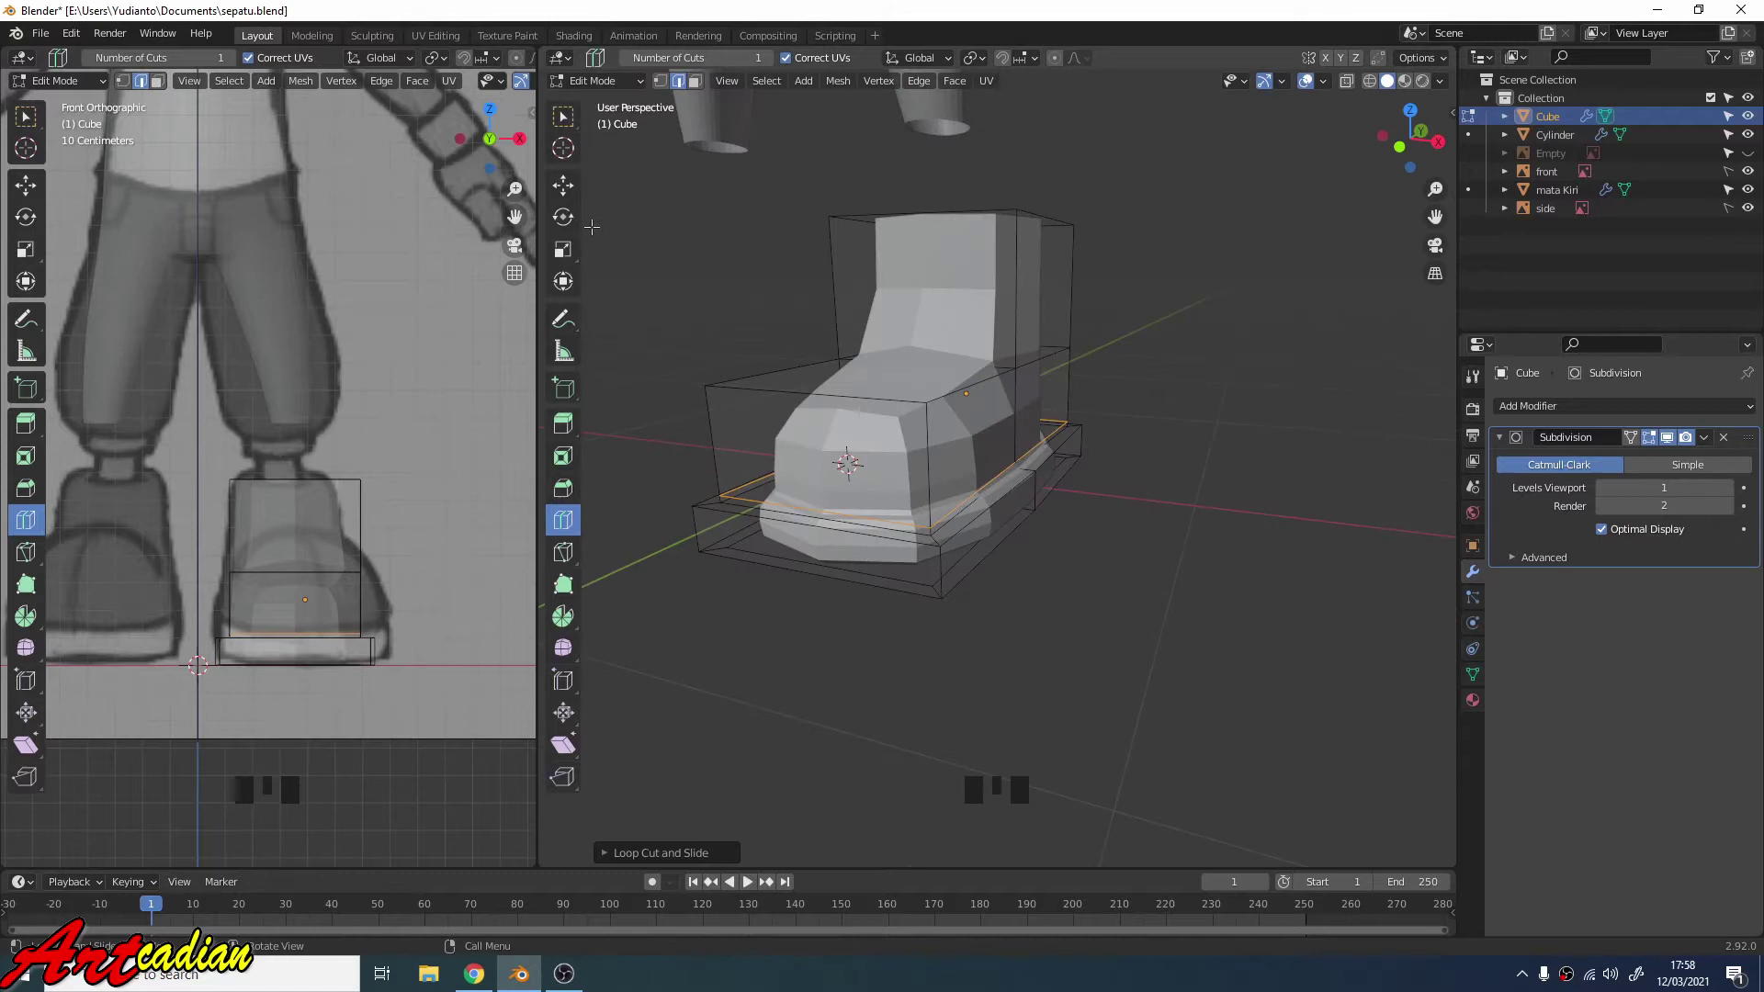
pyautogui.click(563, 185)
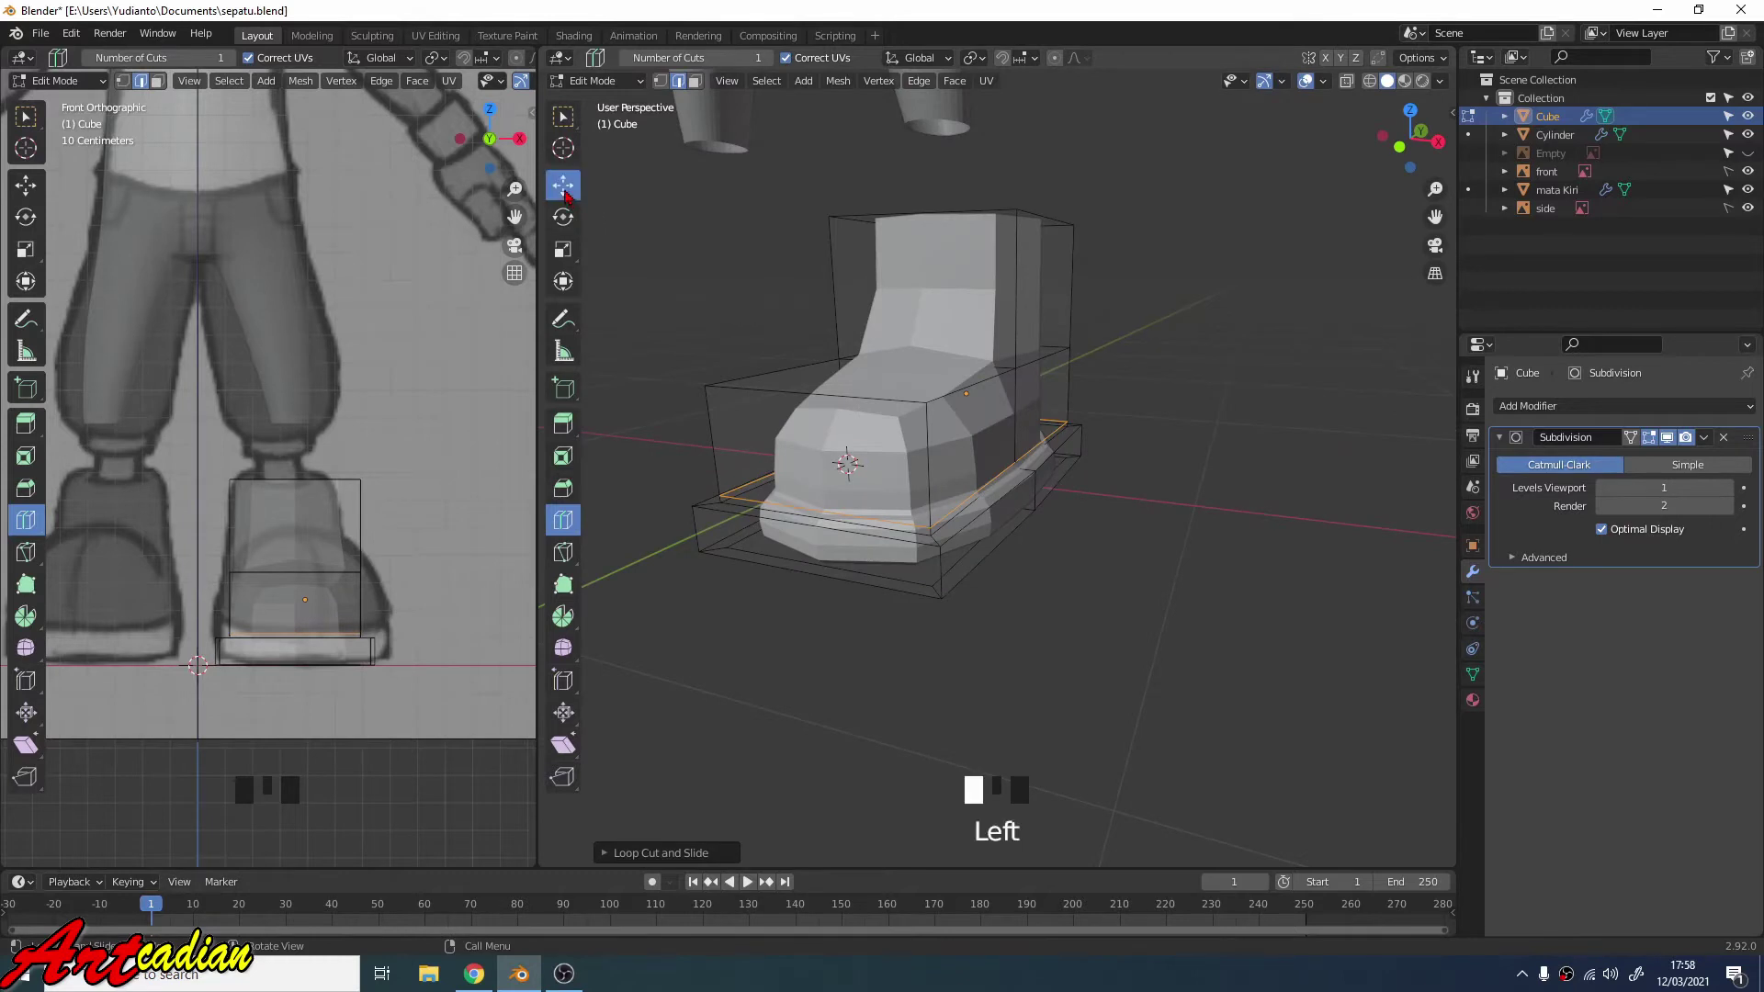
pyautogui.click(1108, 617)
pyautogui.moveTo(1108, 617); pyautogui.dragTo(1400, 518, button='middle')
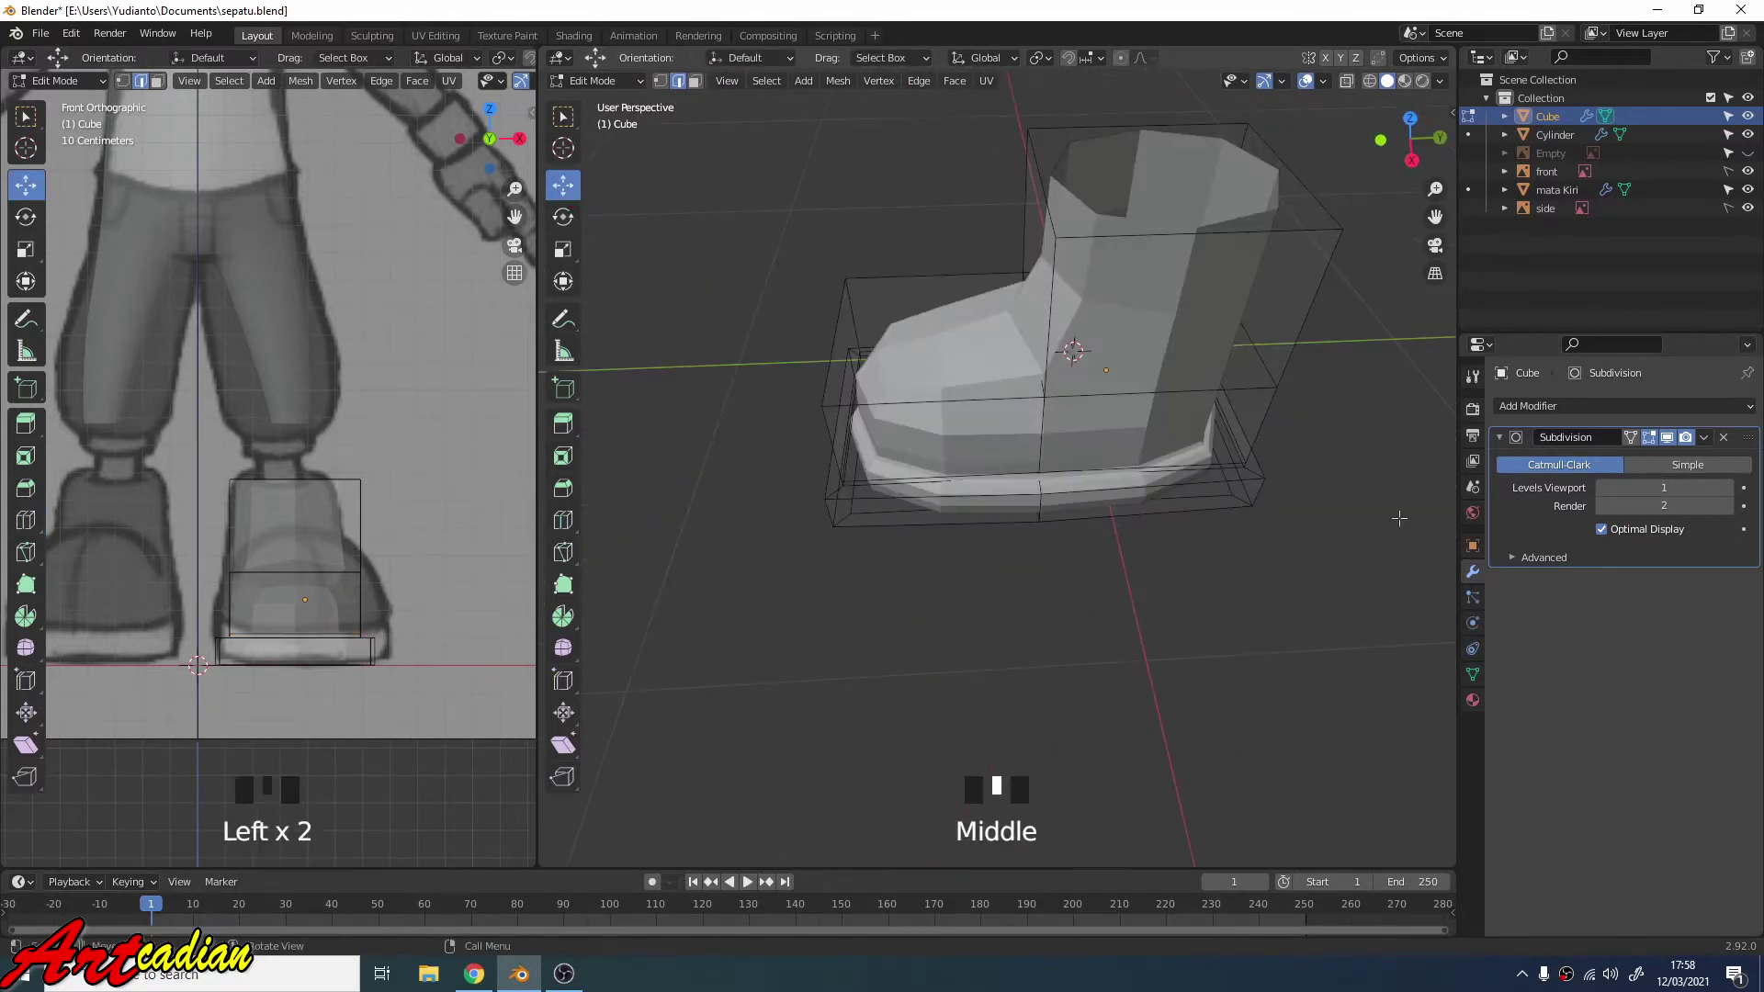
pyautogui.click(1631, 438)
pyautogui.moveTo(977, 649); pyautogui.dragTo(1020, 618, button='middle')
pyautogui.click(1631, 439)
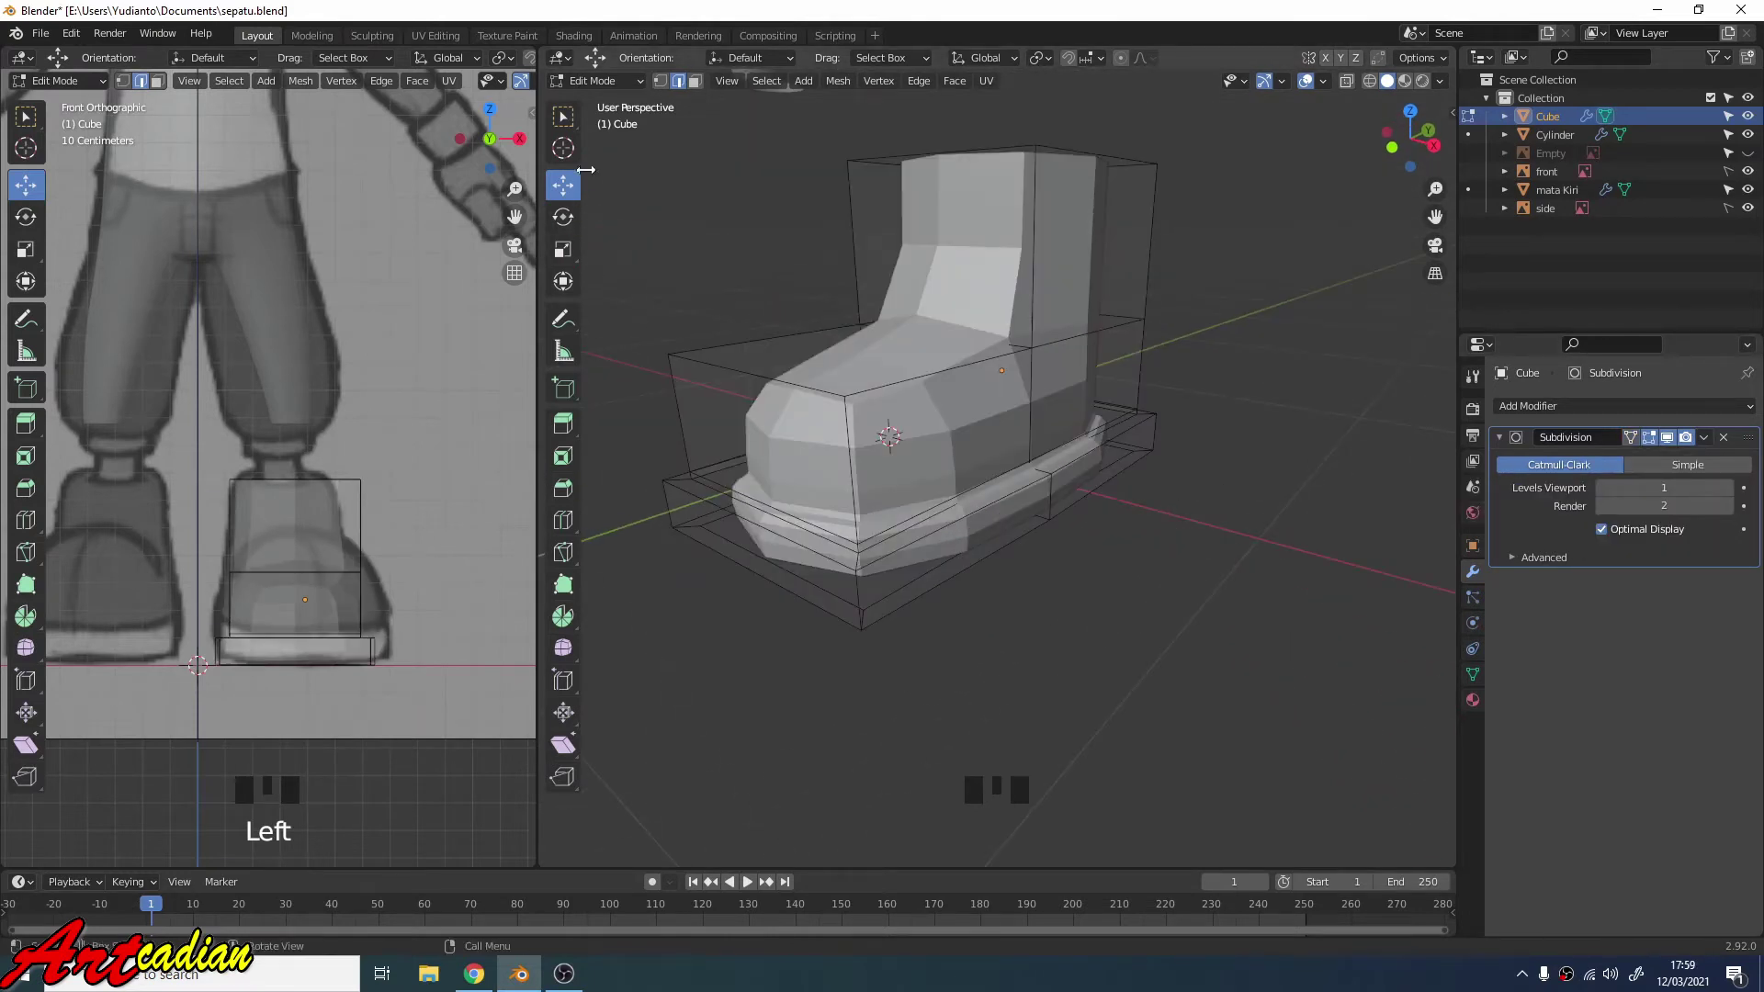
# Switch to Object Mode, apply the Subdivision modifier to the shoe, and deselect it.
pyautogui.click(602, 82)
pyautogui.click(607, 103)
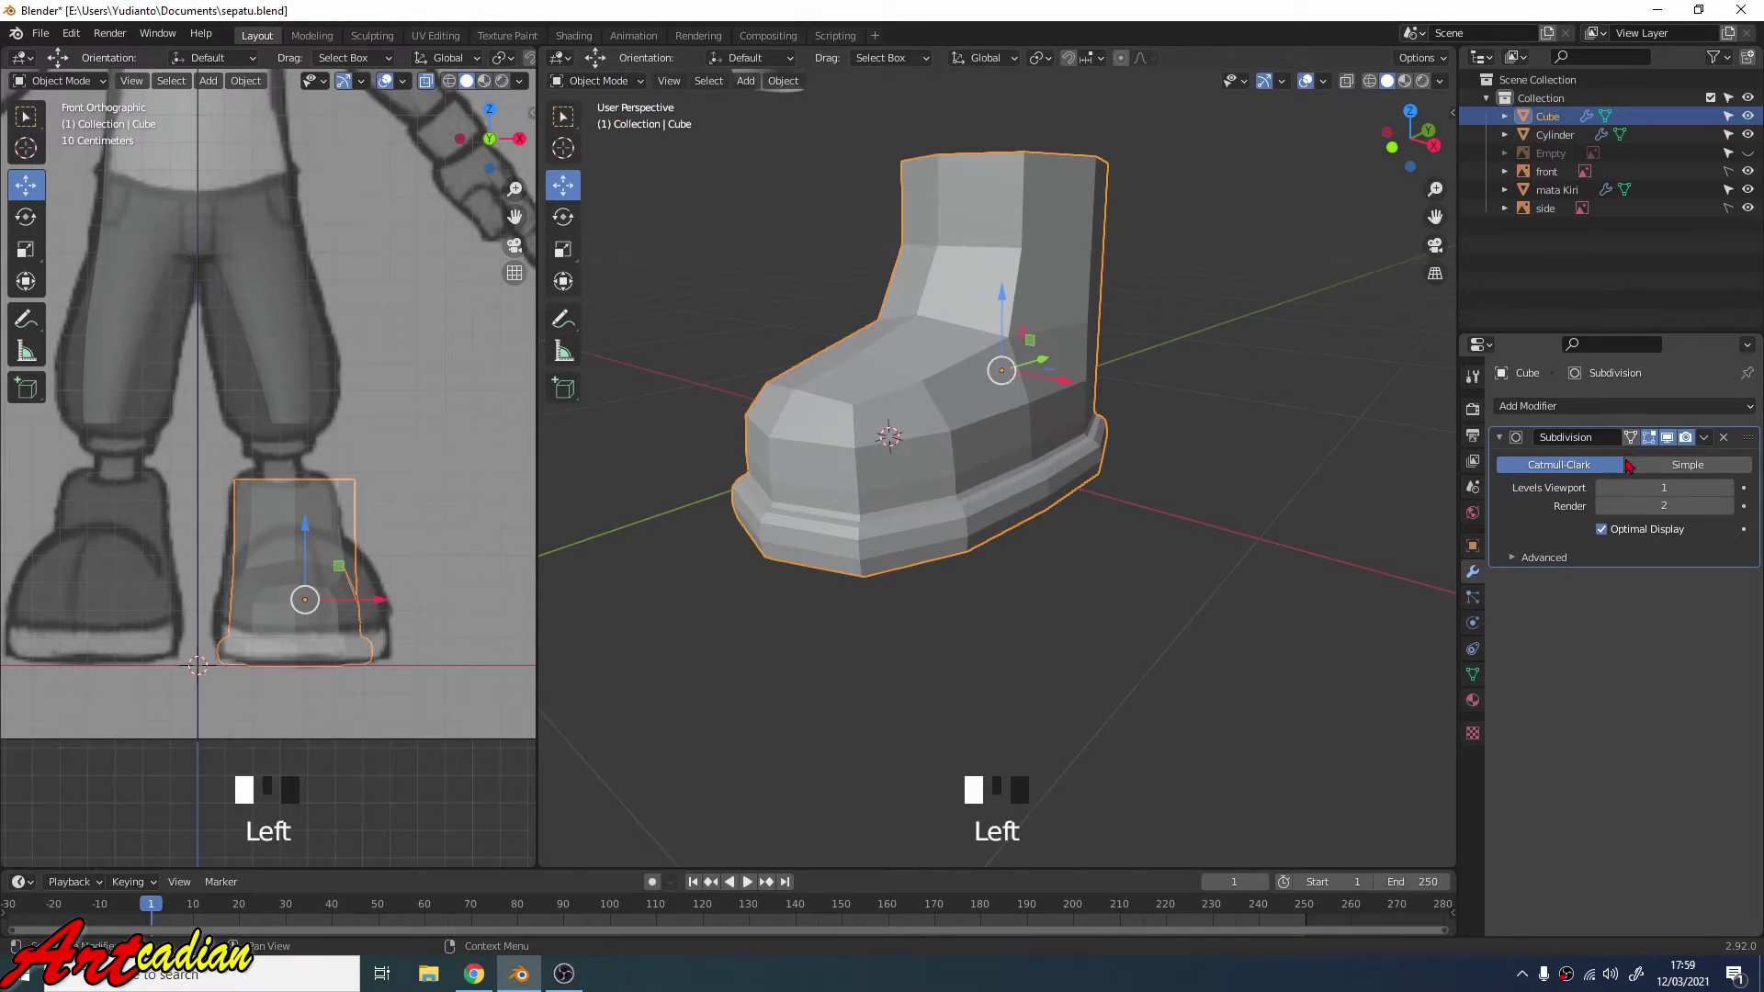
pyautogui.click(1705, 437)
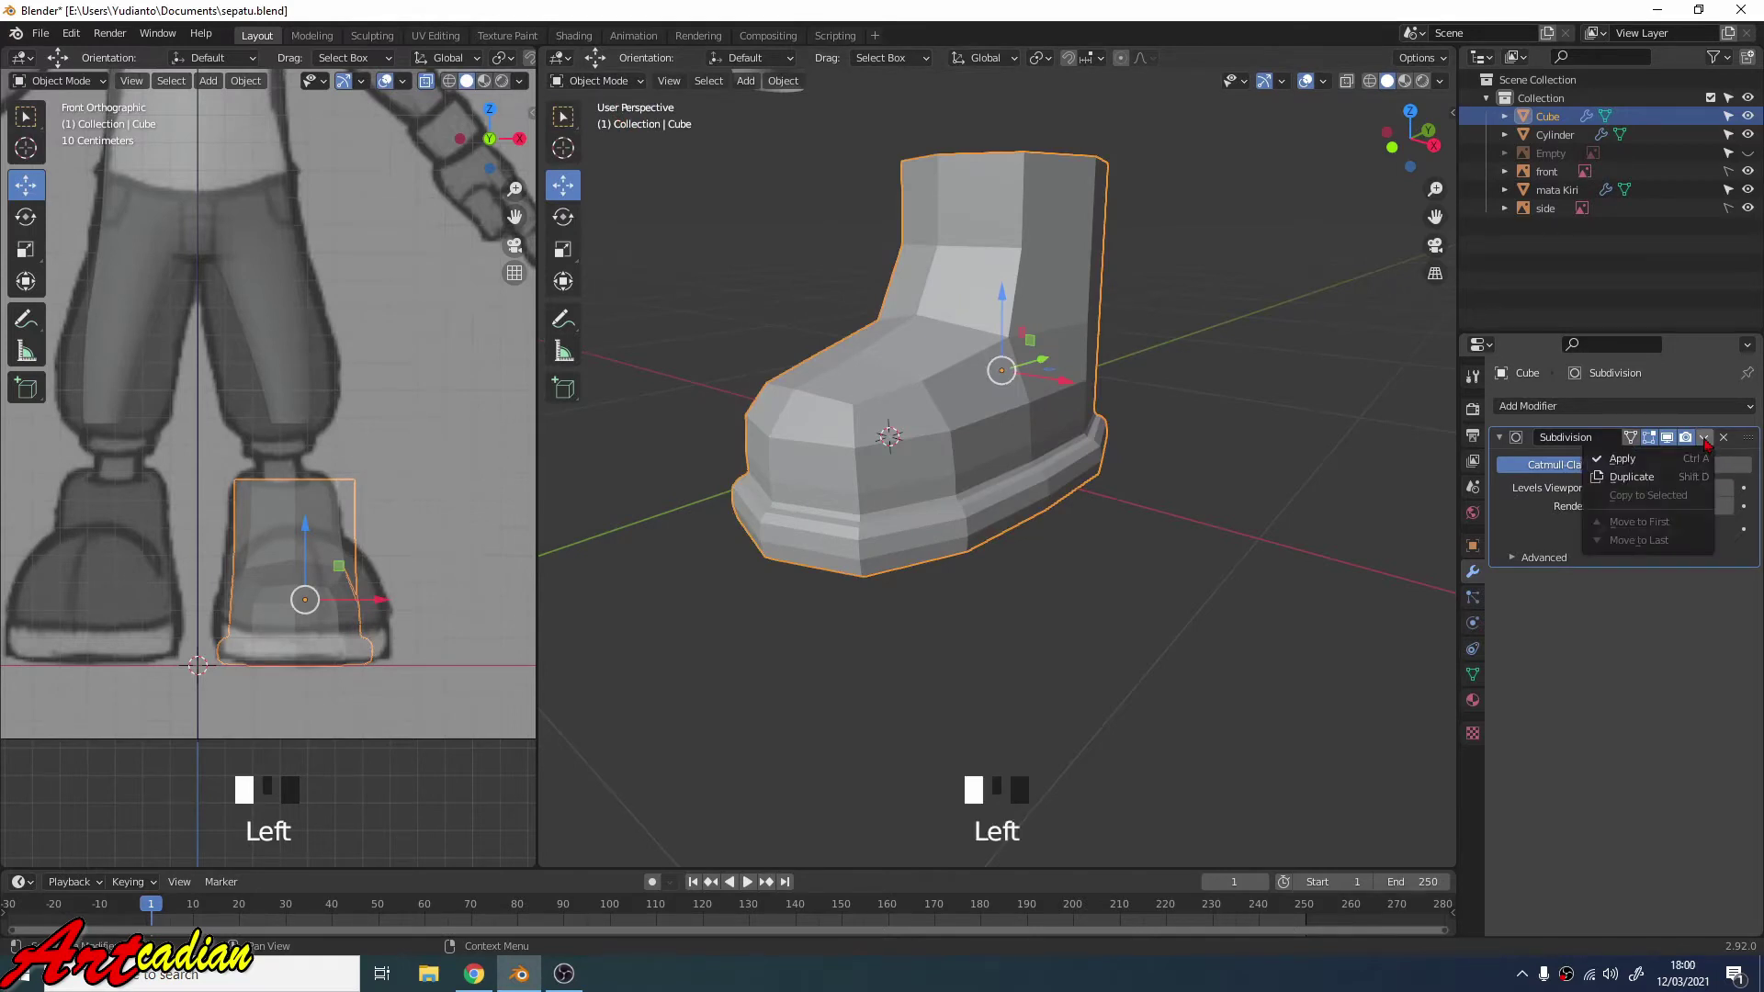
pyautogui.click(1644, 460)
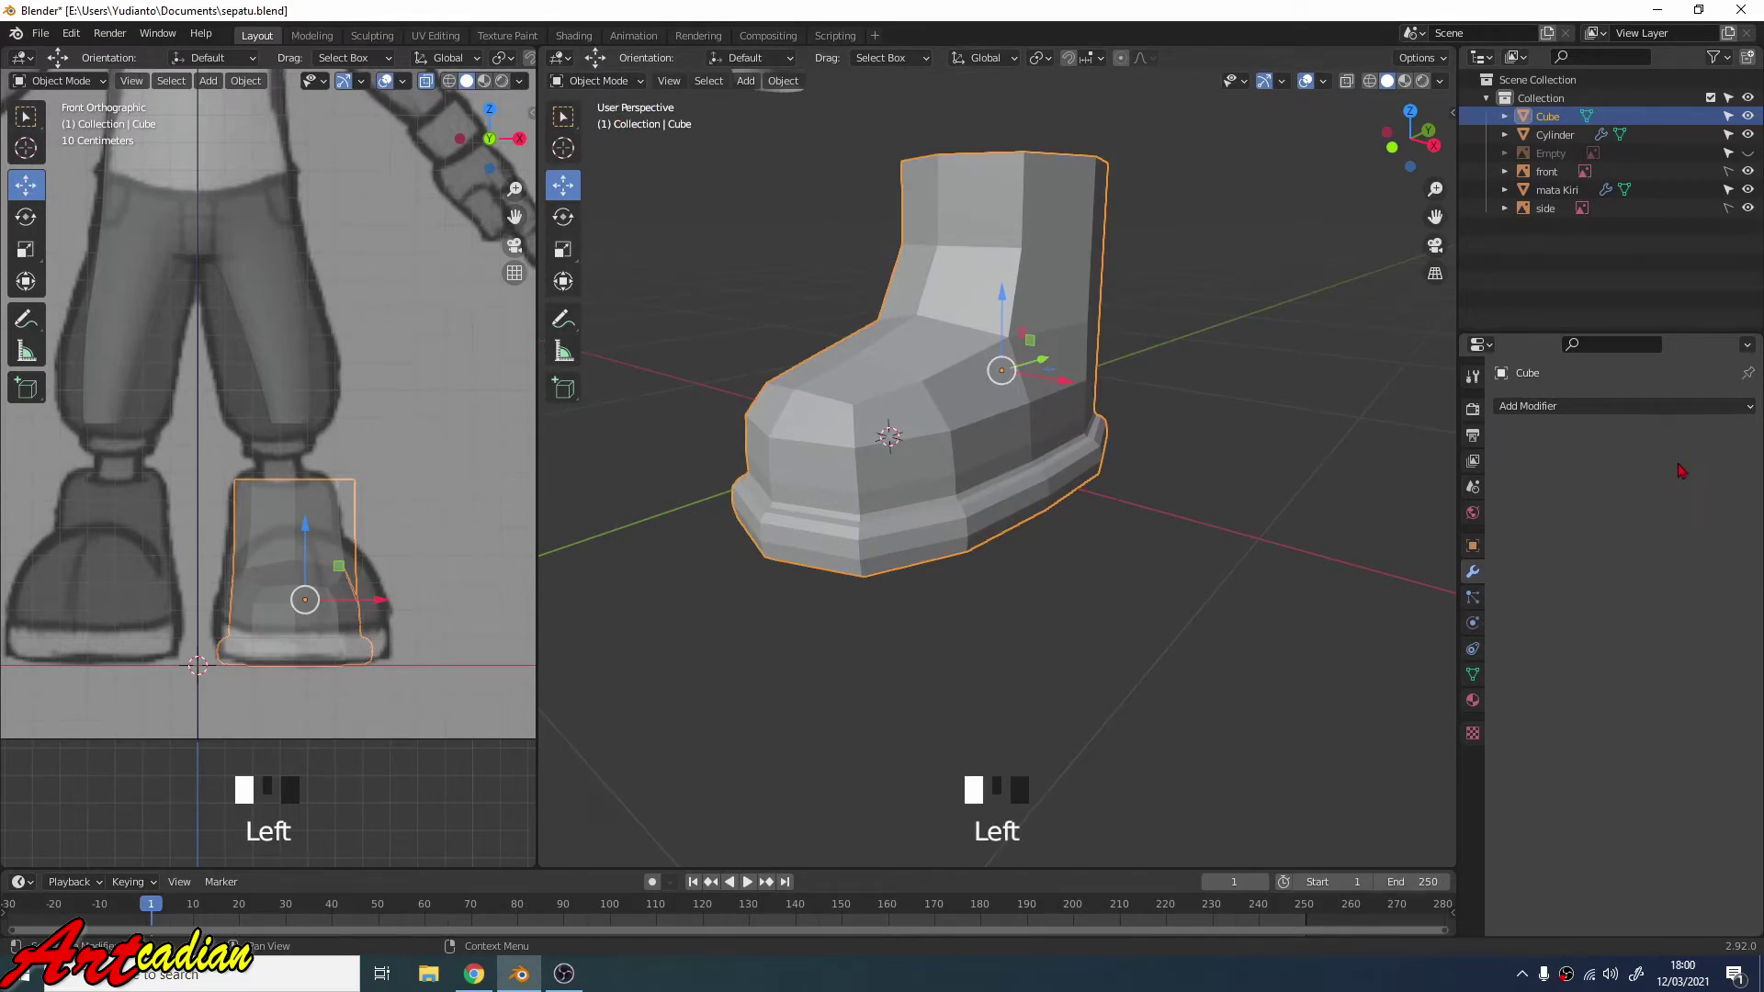
pyautogui.click(1206, 520)
pyautogui.scroll(-3, 1103, 487)
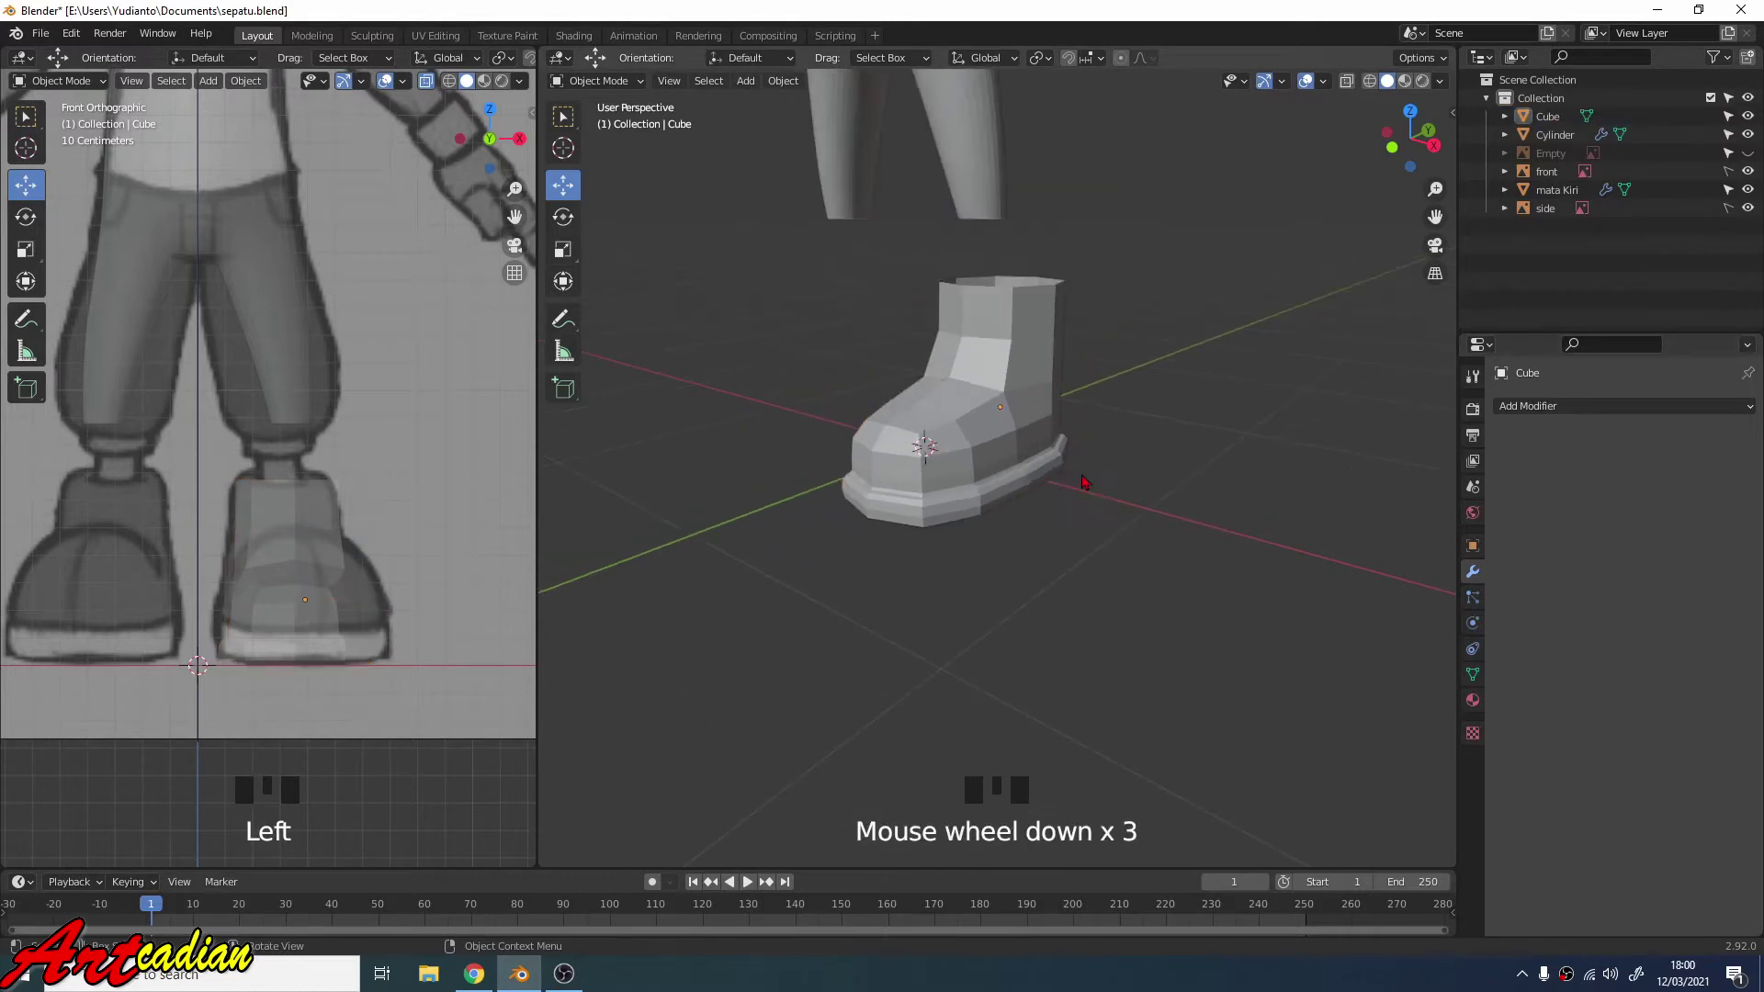
pyautogui.moveTo(972, 483); pyautogui.dragTo(1019, 462, button='middle')
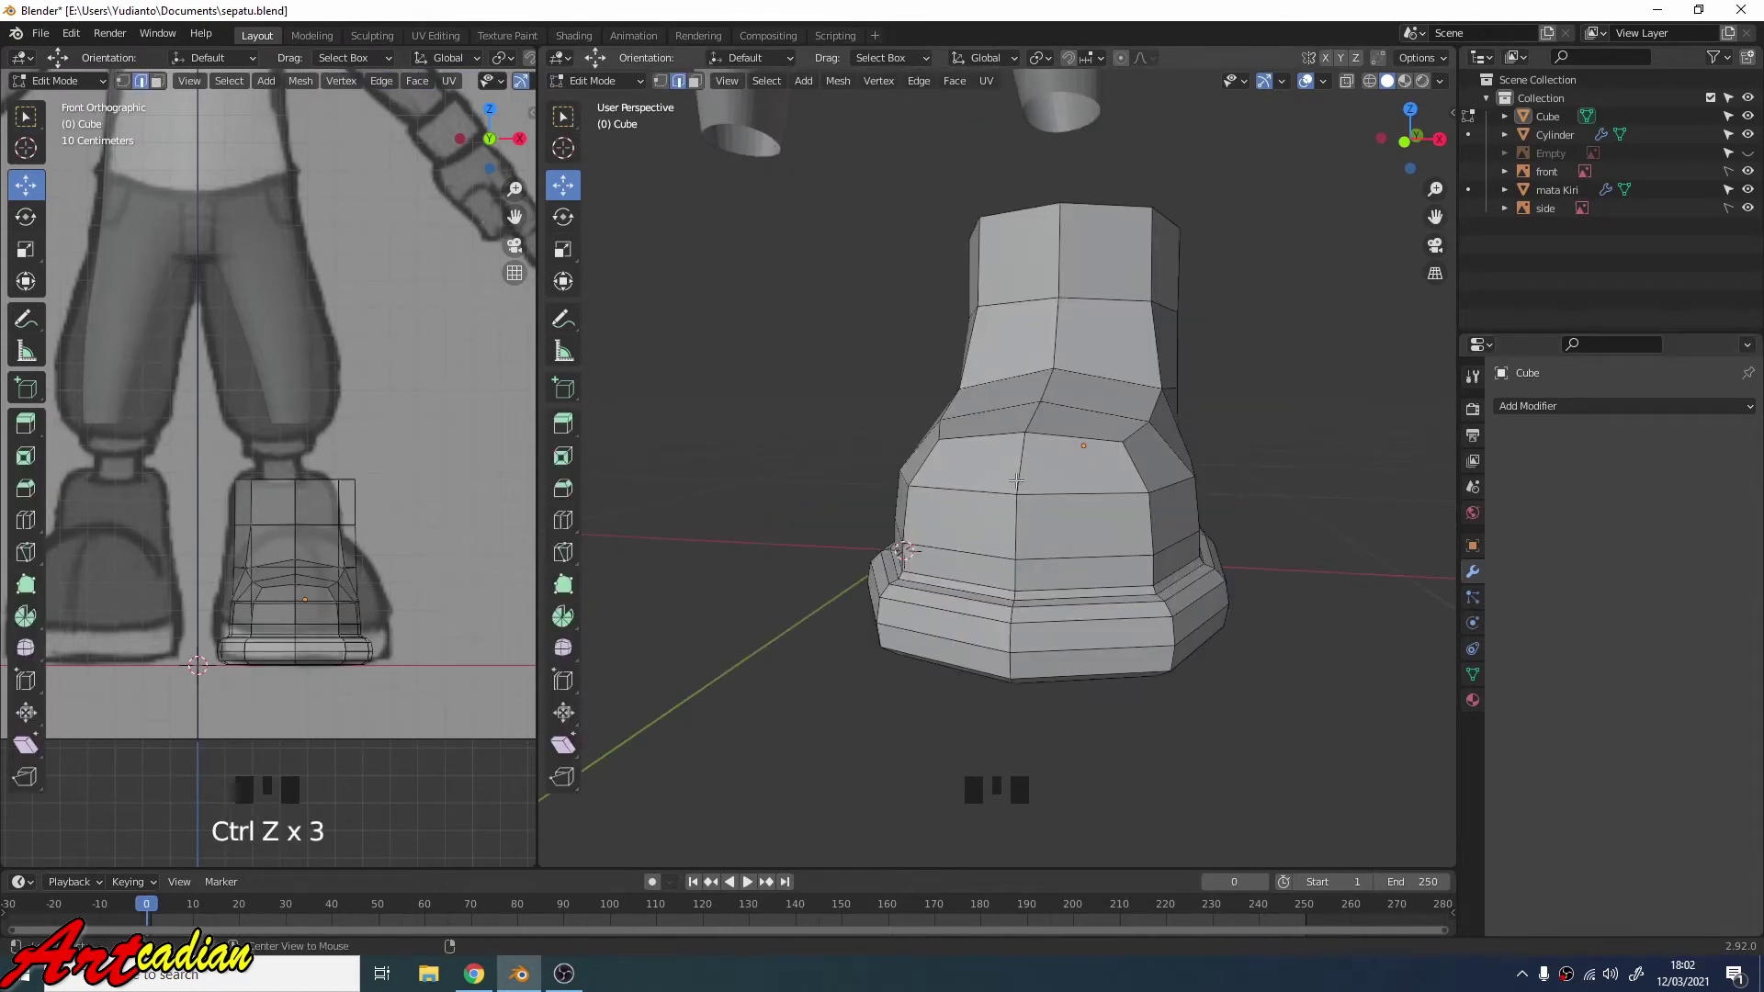
# Bevel the lengthwise centre edge loop of the shoe with 2 segments and a width of about 0.34 m.
pyautogui.keyDown('alt'); pyautogui.click(1016, 482); pyautogui.keyUp('alt')
pyautogui.moveTo(1016, 481); pyautogui.dragTo(1024, 528, button='middle')
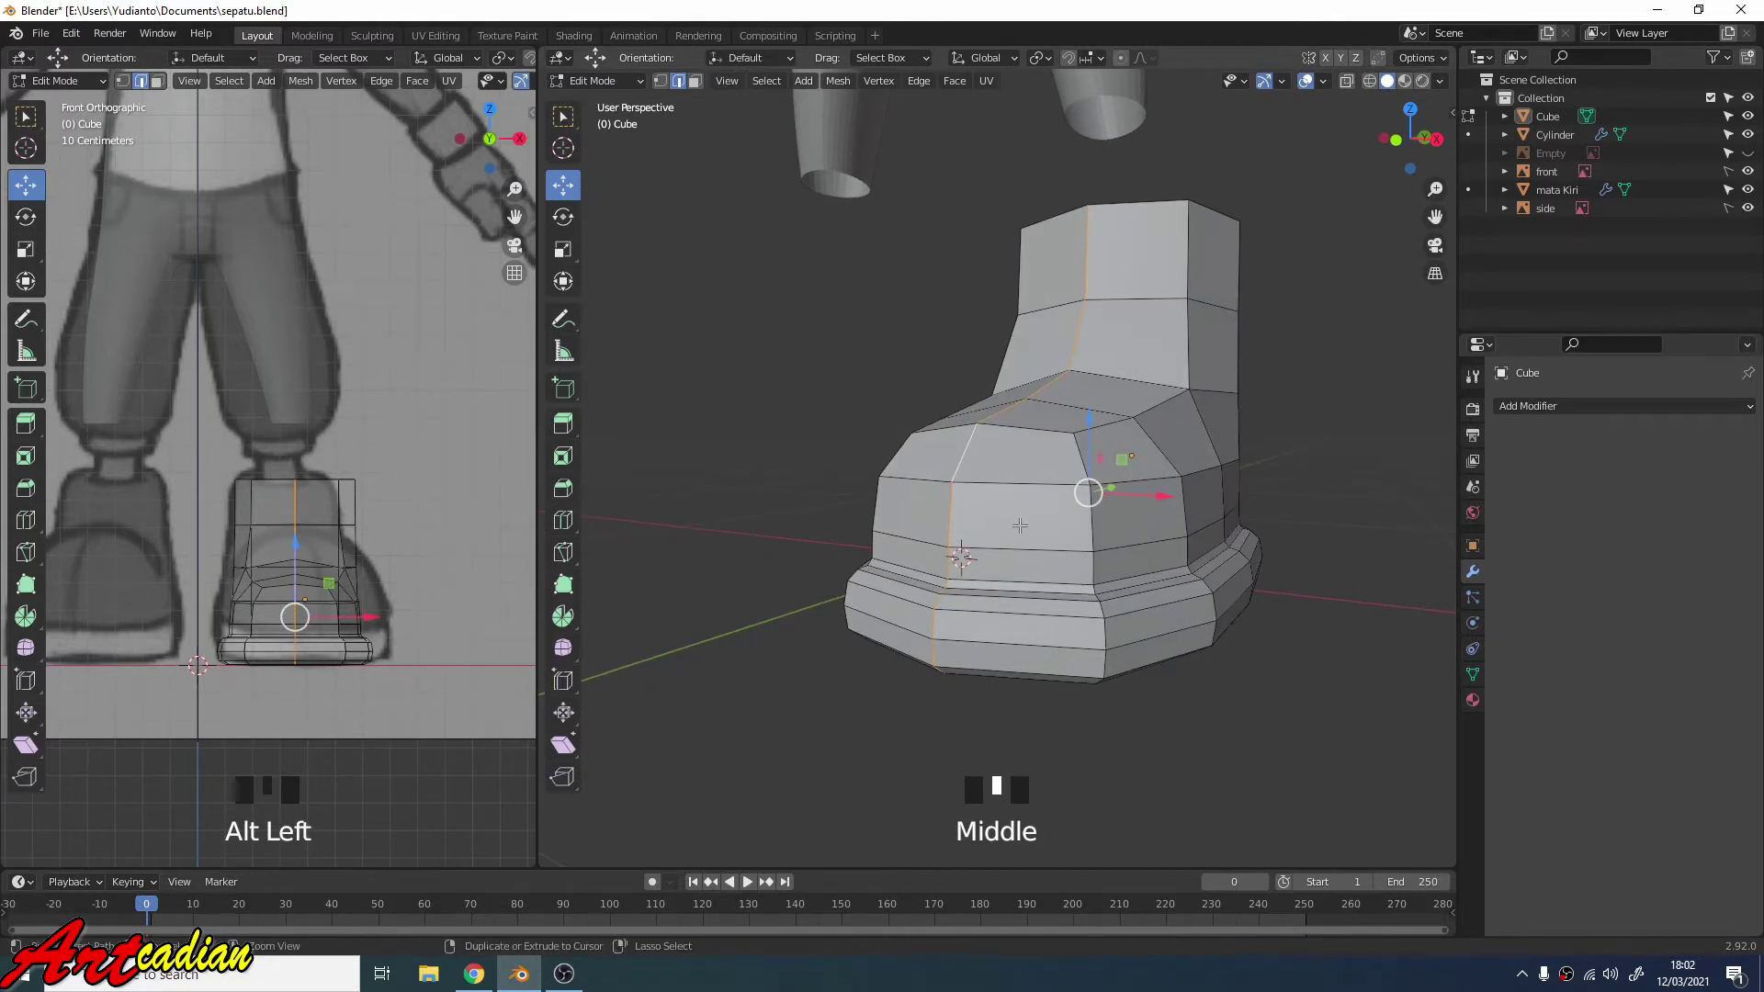
pyautogui.hotkey('ctrl', 'b')
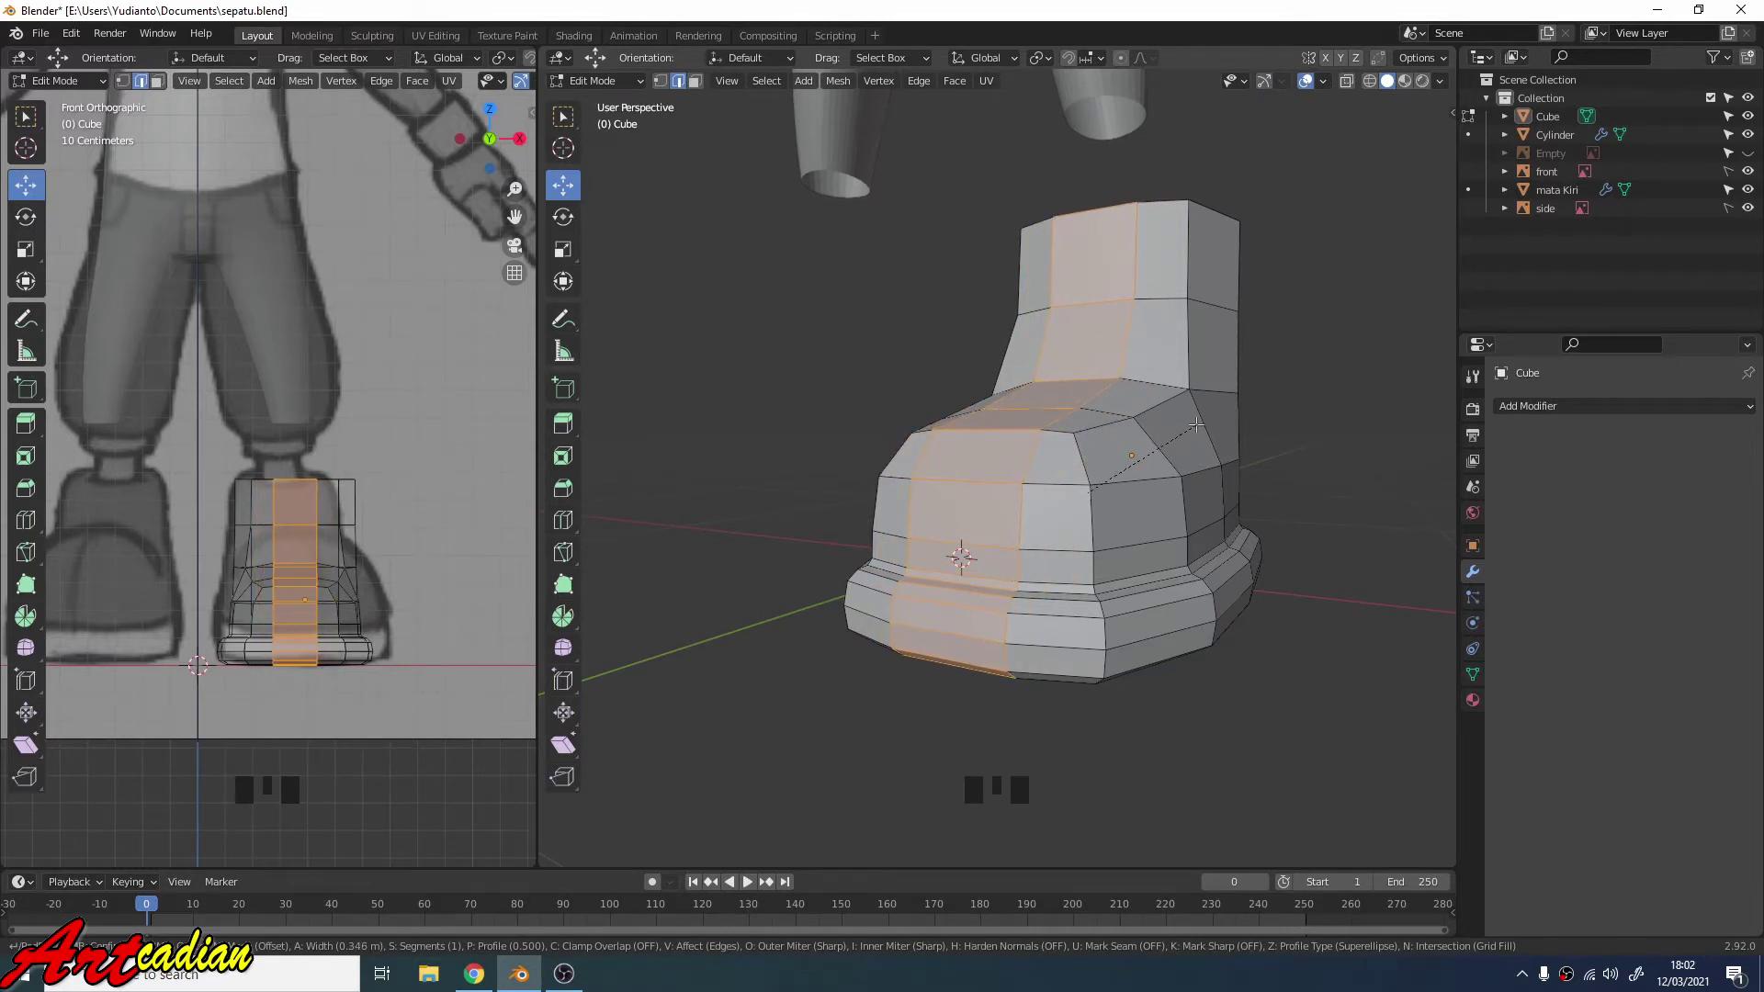
pyautogui.scroll(2, 1196, 424)
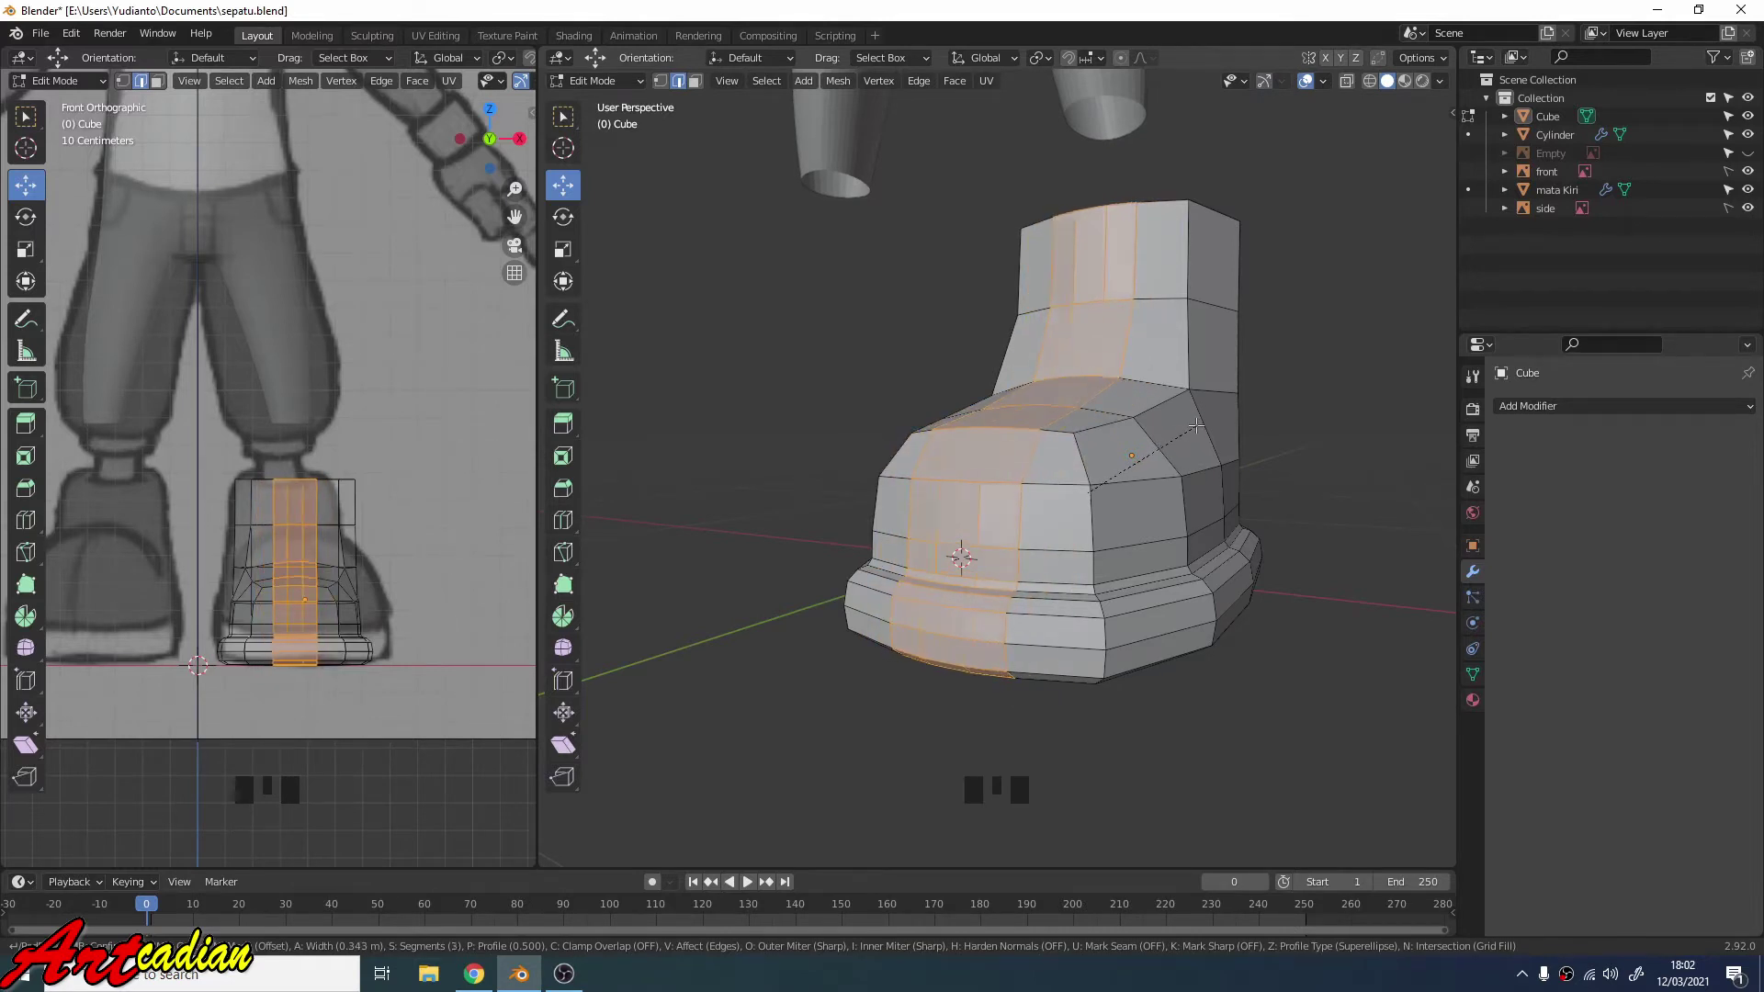
pyautogui.scroll(-1, 1194, 425)
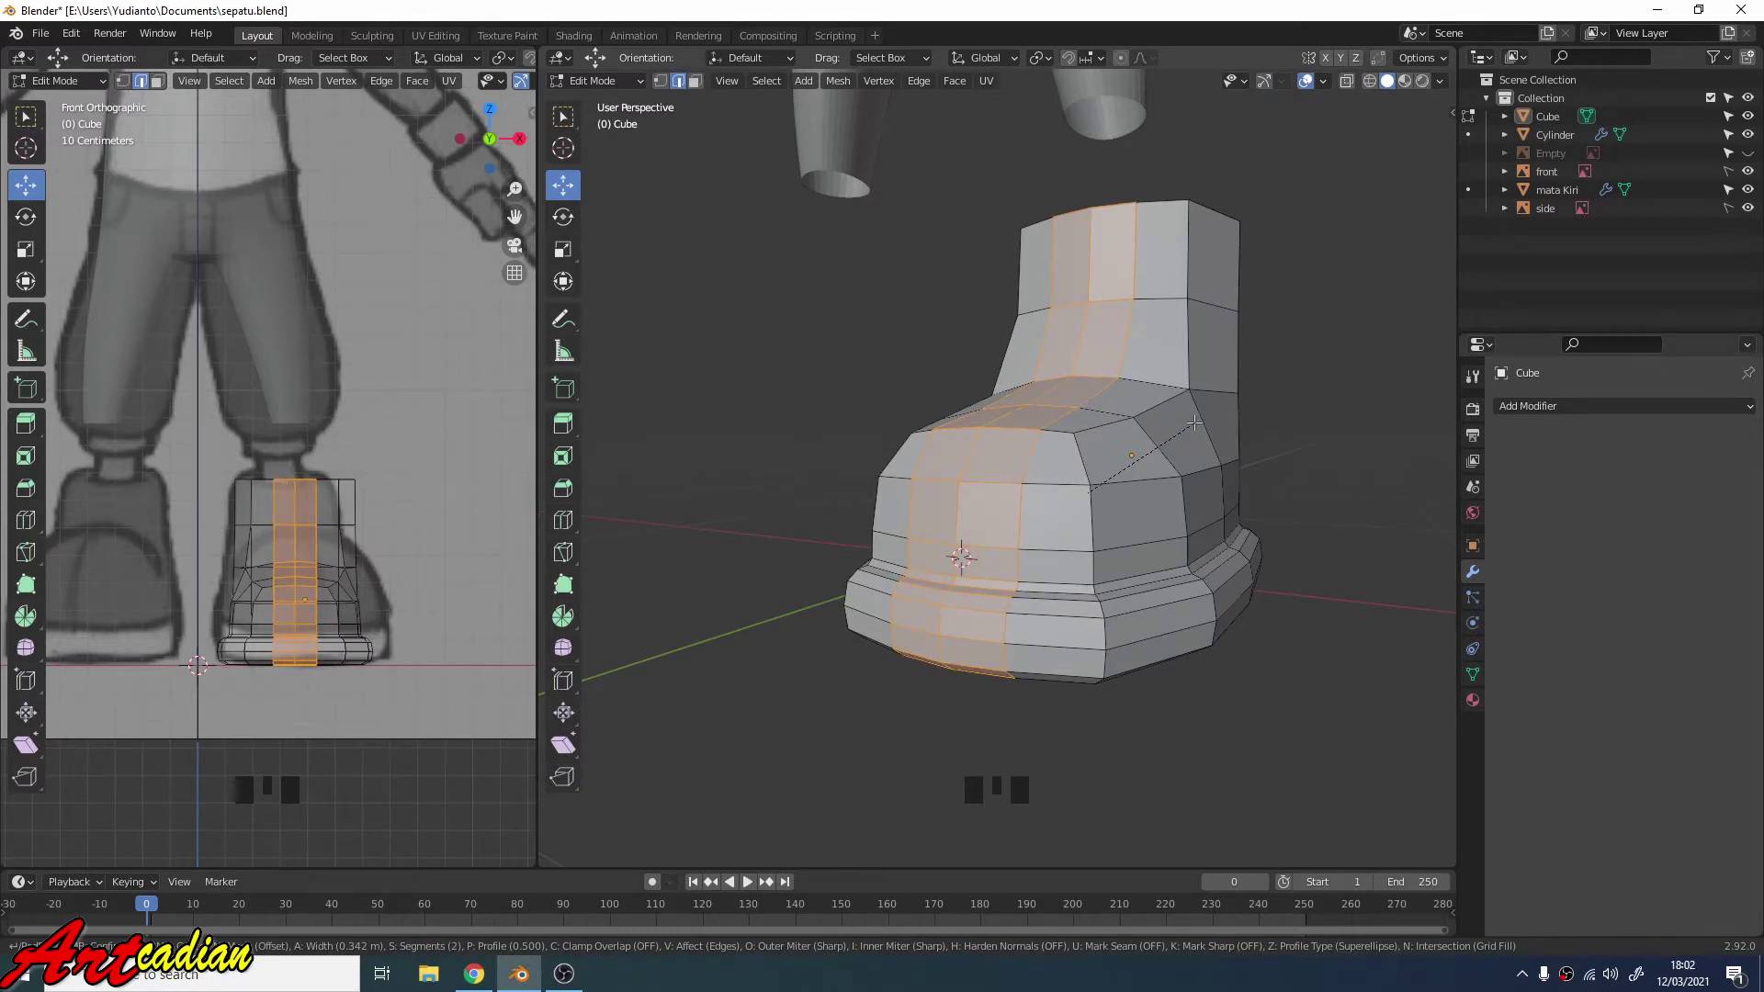
pyautogui.click(1195, 423)
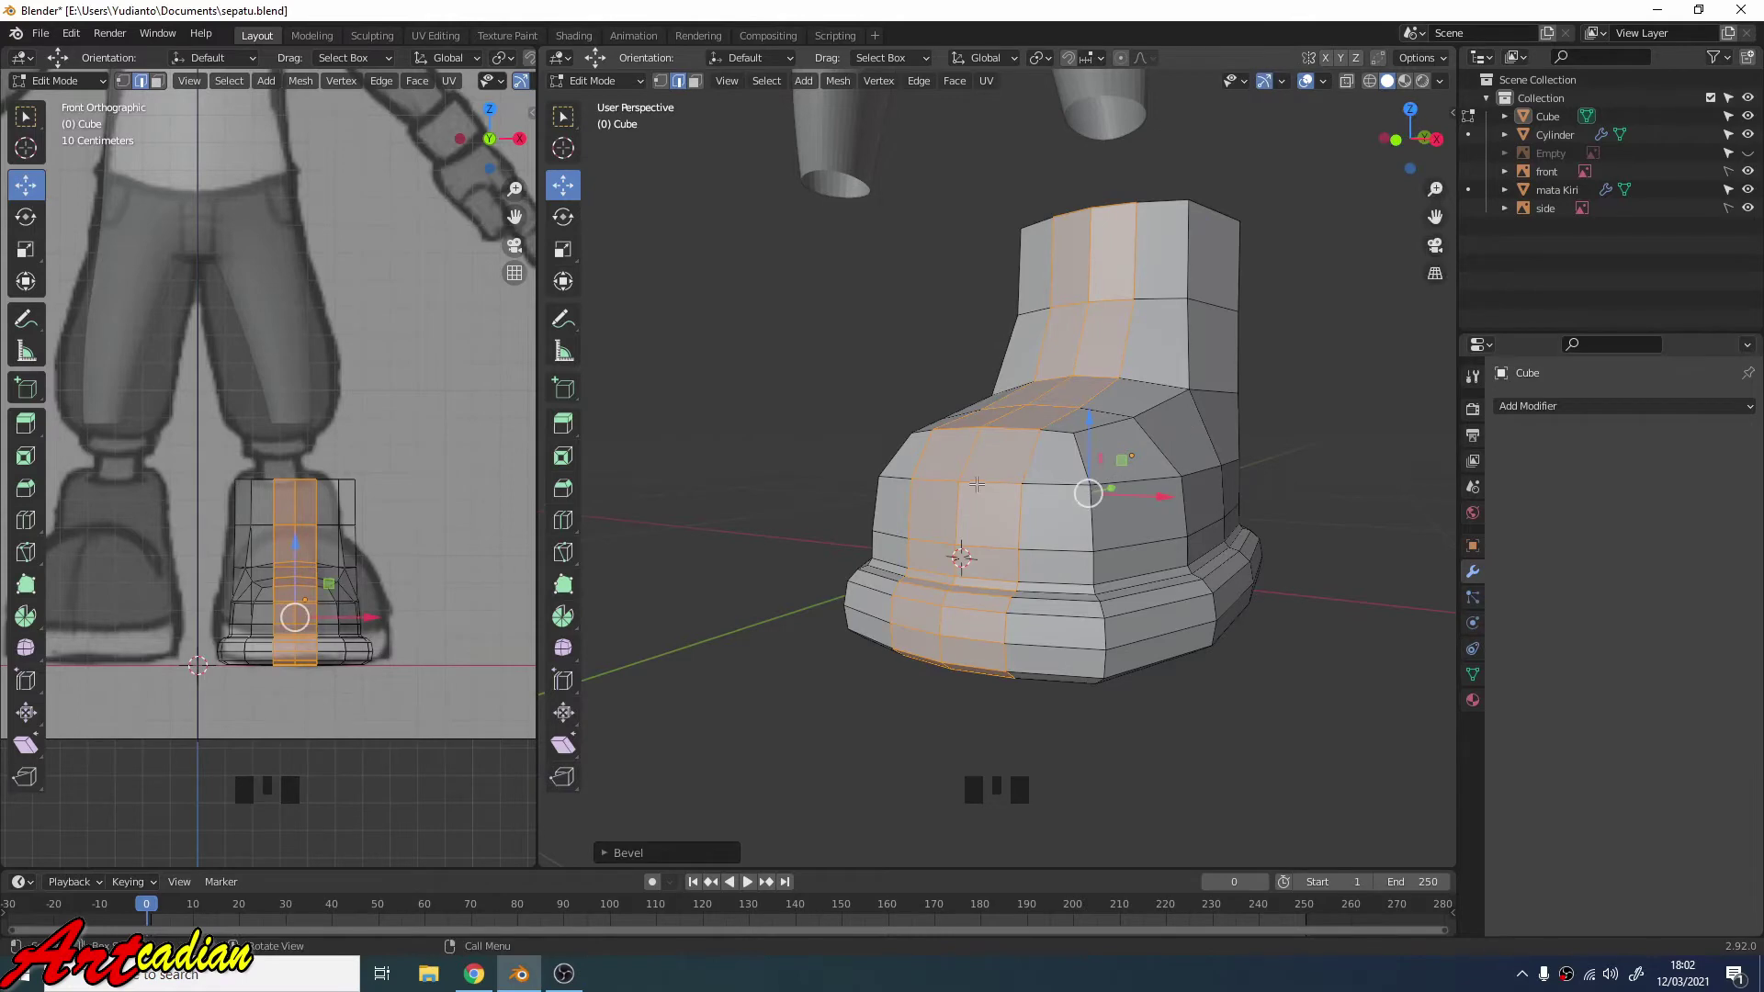
pyautogui.moveTo(977, 485); pyautogui.dragTo(1054, 481, button='middle')
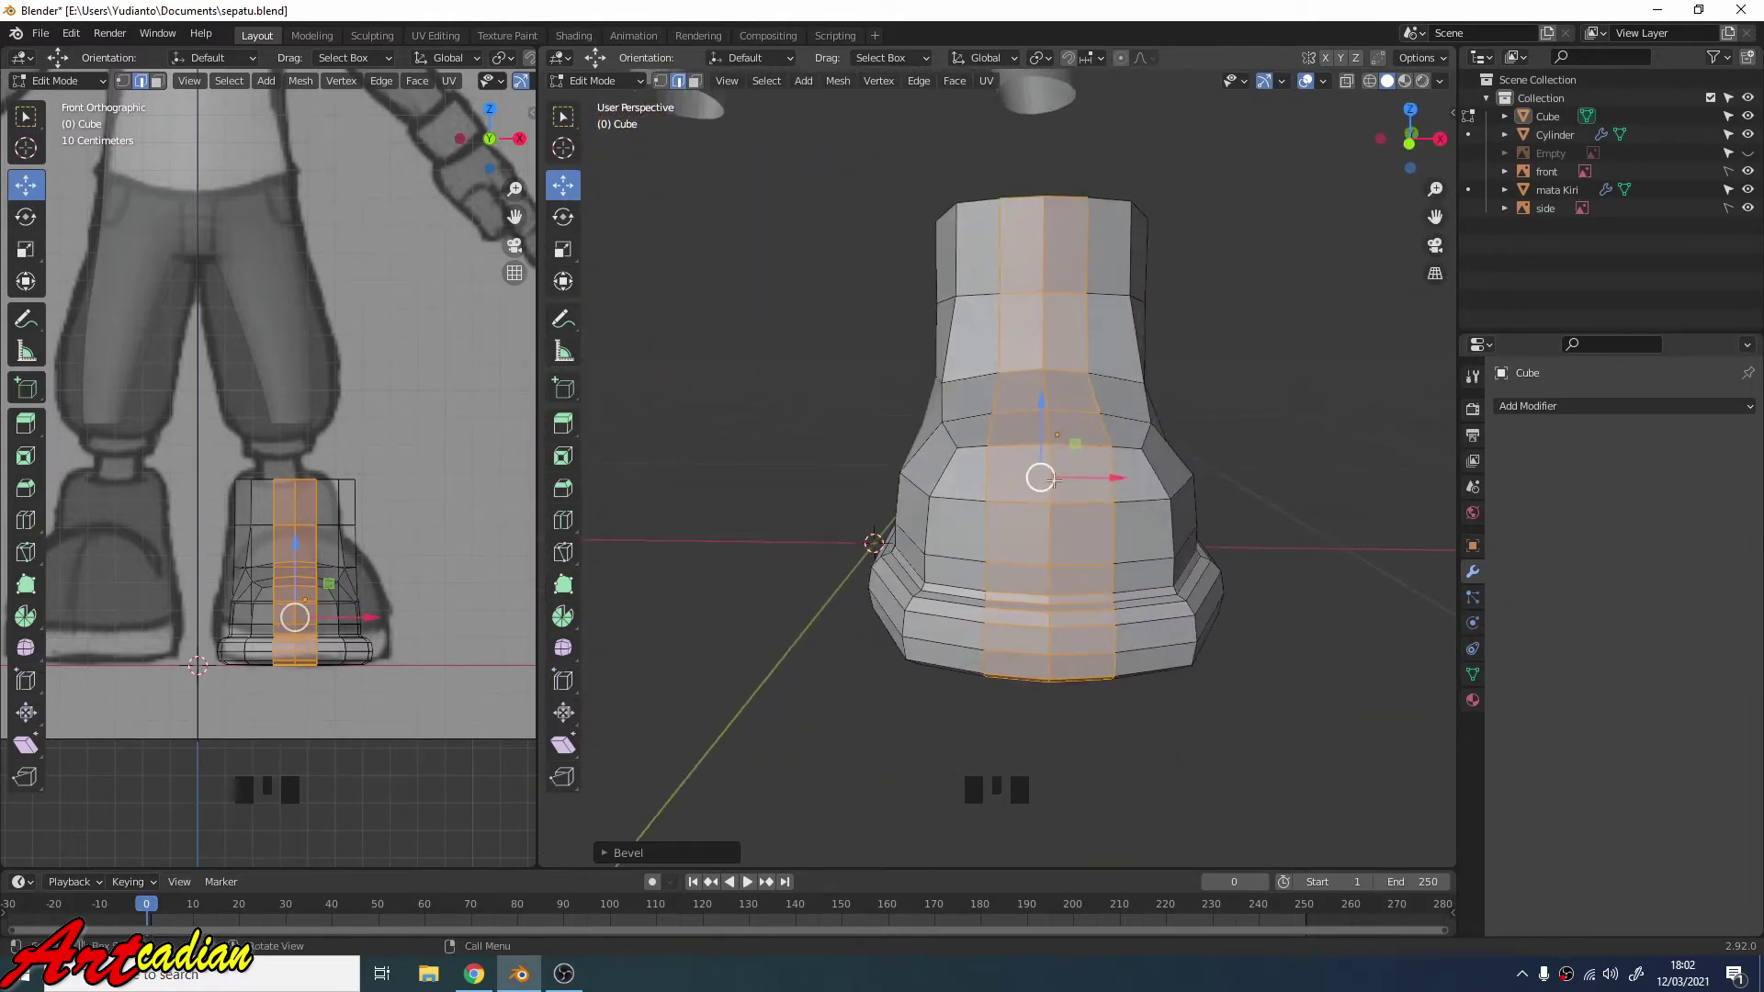
pyautogui.click(1270, 427)
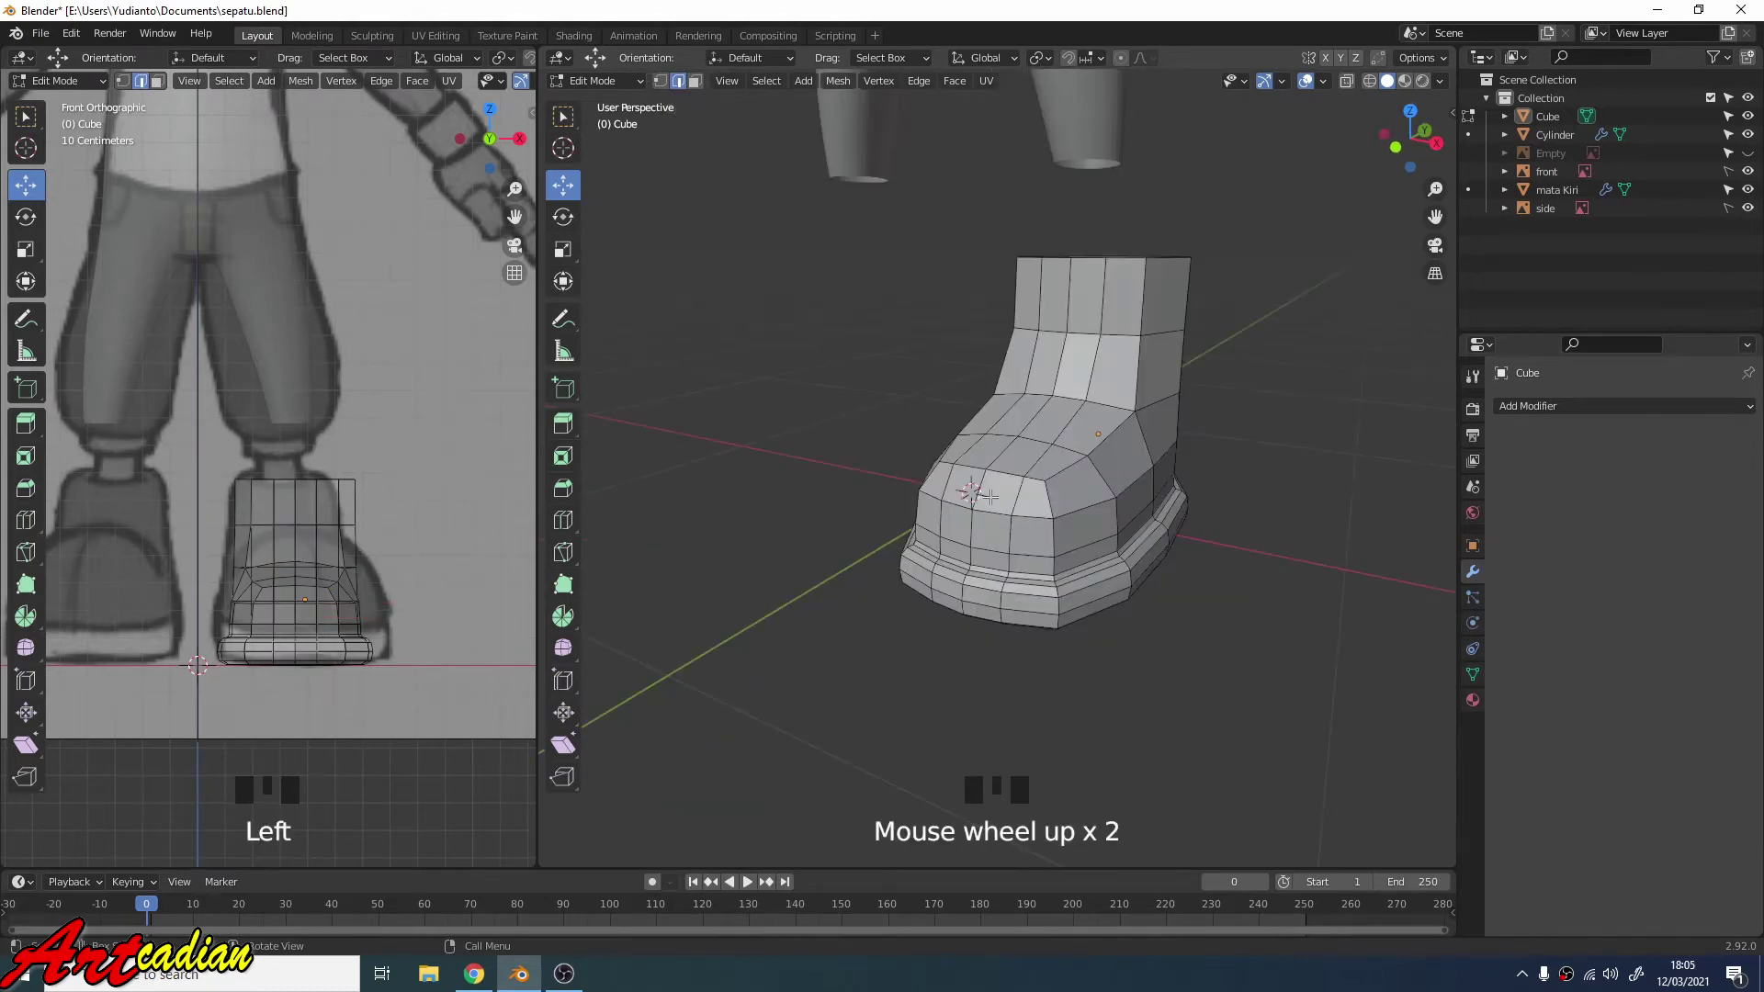
# In face select mode, separate the six centre faces running from the instep up the front of the ankle into a new object.
pyautogui.scroll(-1, 997, 512)
pyautogui.scroll(2, 997, 513)
pyautogui.scroll(2, 997, 513)
pyautogui.moveTo(997, 513); pyautogui.dragTo(1039, 483, button='middle')
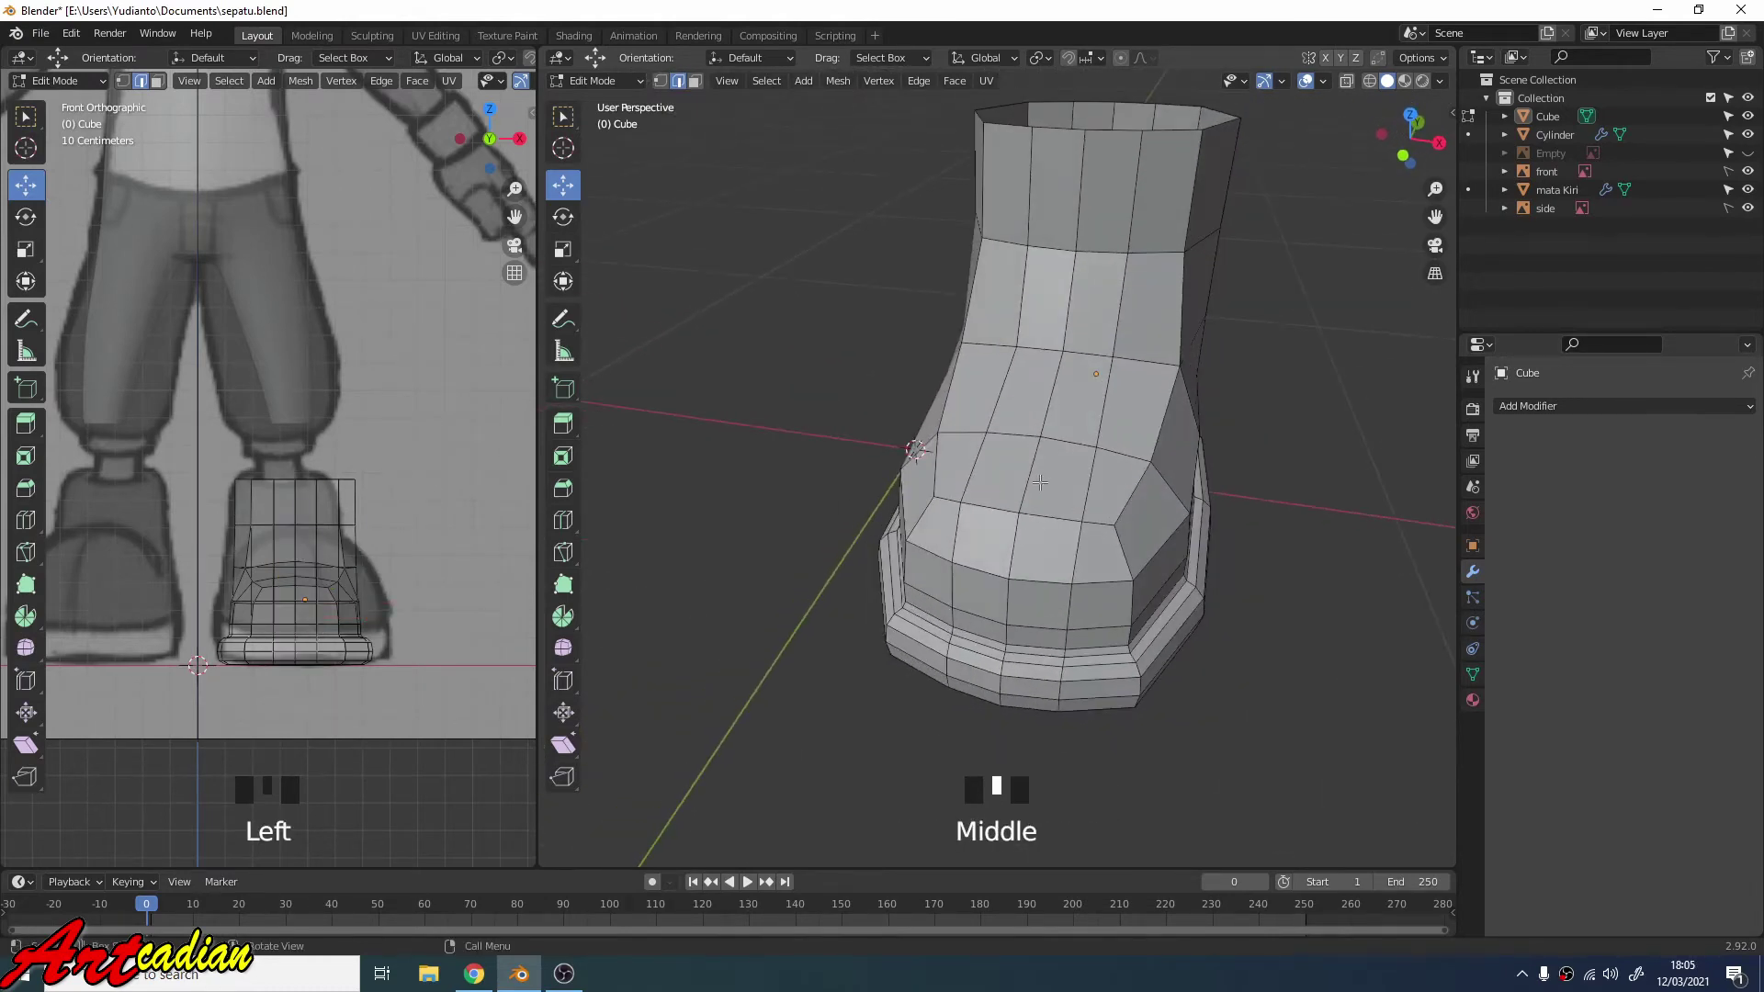
pyautogui.click(696, 81)
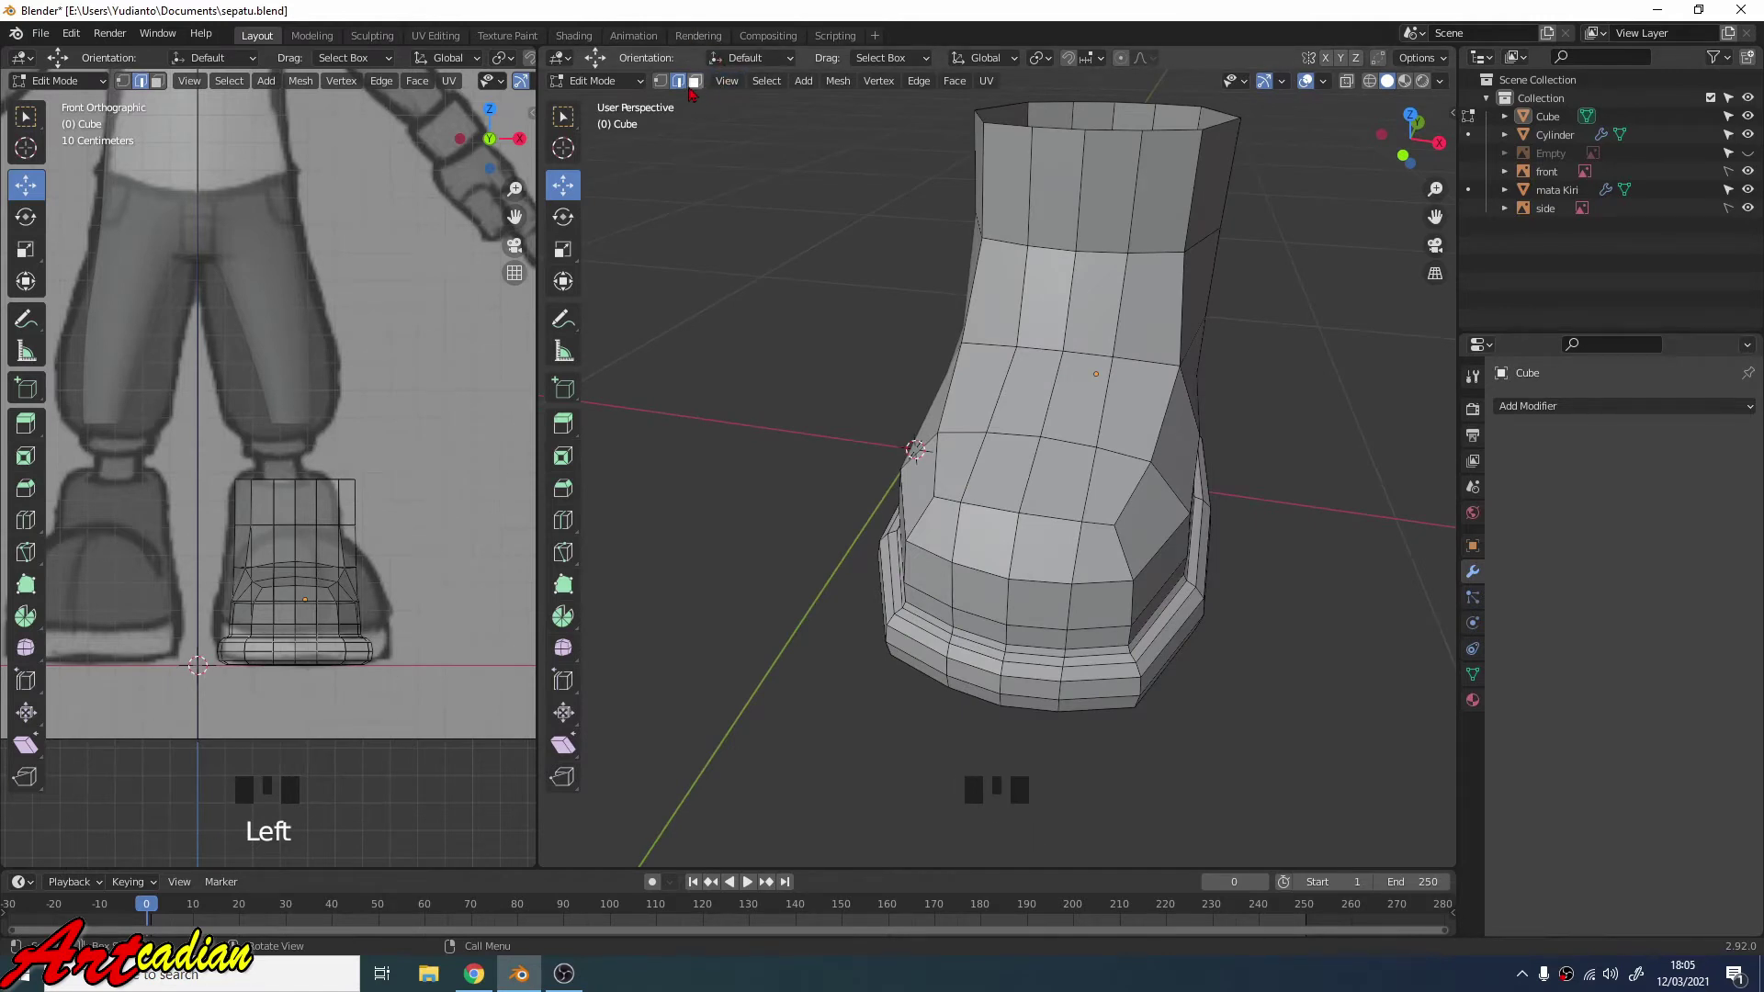
pyautogui.keyDown('shift'); pyautogui.click(1029, 389); pyautogui.keyUp('shift')
pyautogui.keyDown('shift'); pyautogui.click(1072, 400); pyautogui.keyUp('shift')
pyautogui.keyDown('shift'); pyautogui.click(1069, 311); pyautogui.keyUp('shift')
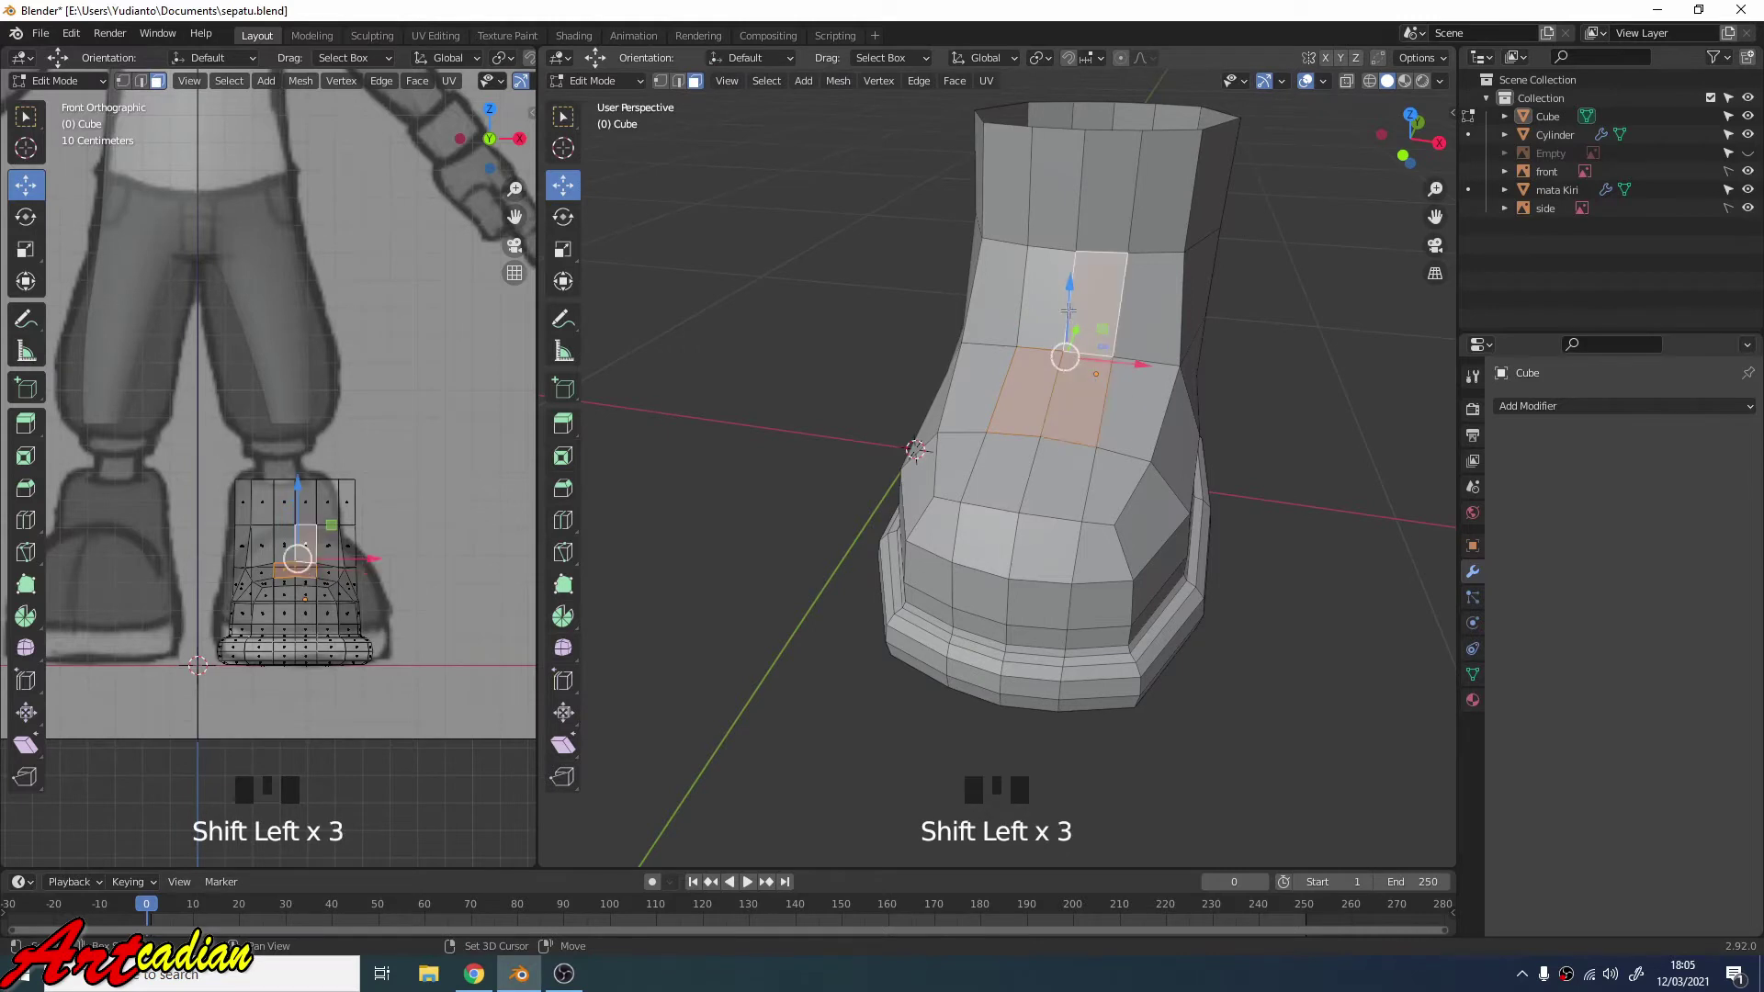
pyautogui.keyDown('shift'); pyautogui.click(1050, 303); pyautogui.keyUp('shift')
pyautogui.keyDown('shift'); pyautogui.click(1069, 204); pyautogui.keyUp('shift')
pyautogui.keyDown('shift'); pyautogui.click(1104, 207); pyautogui.keyUp('shift')
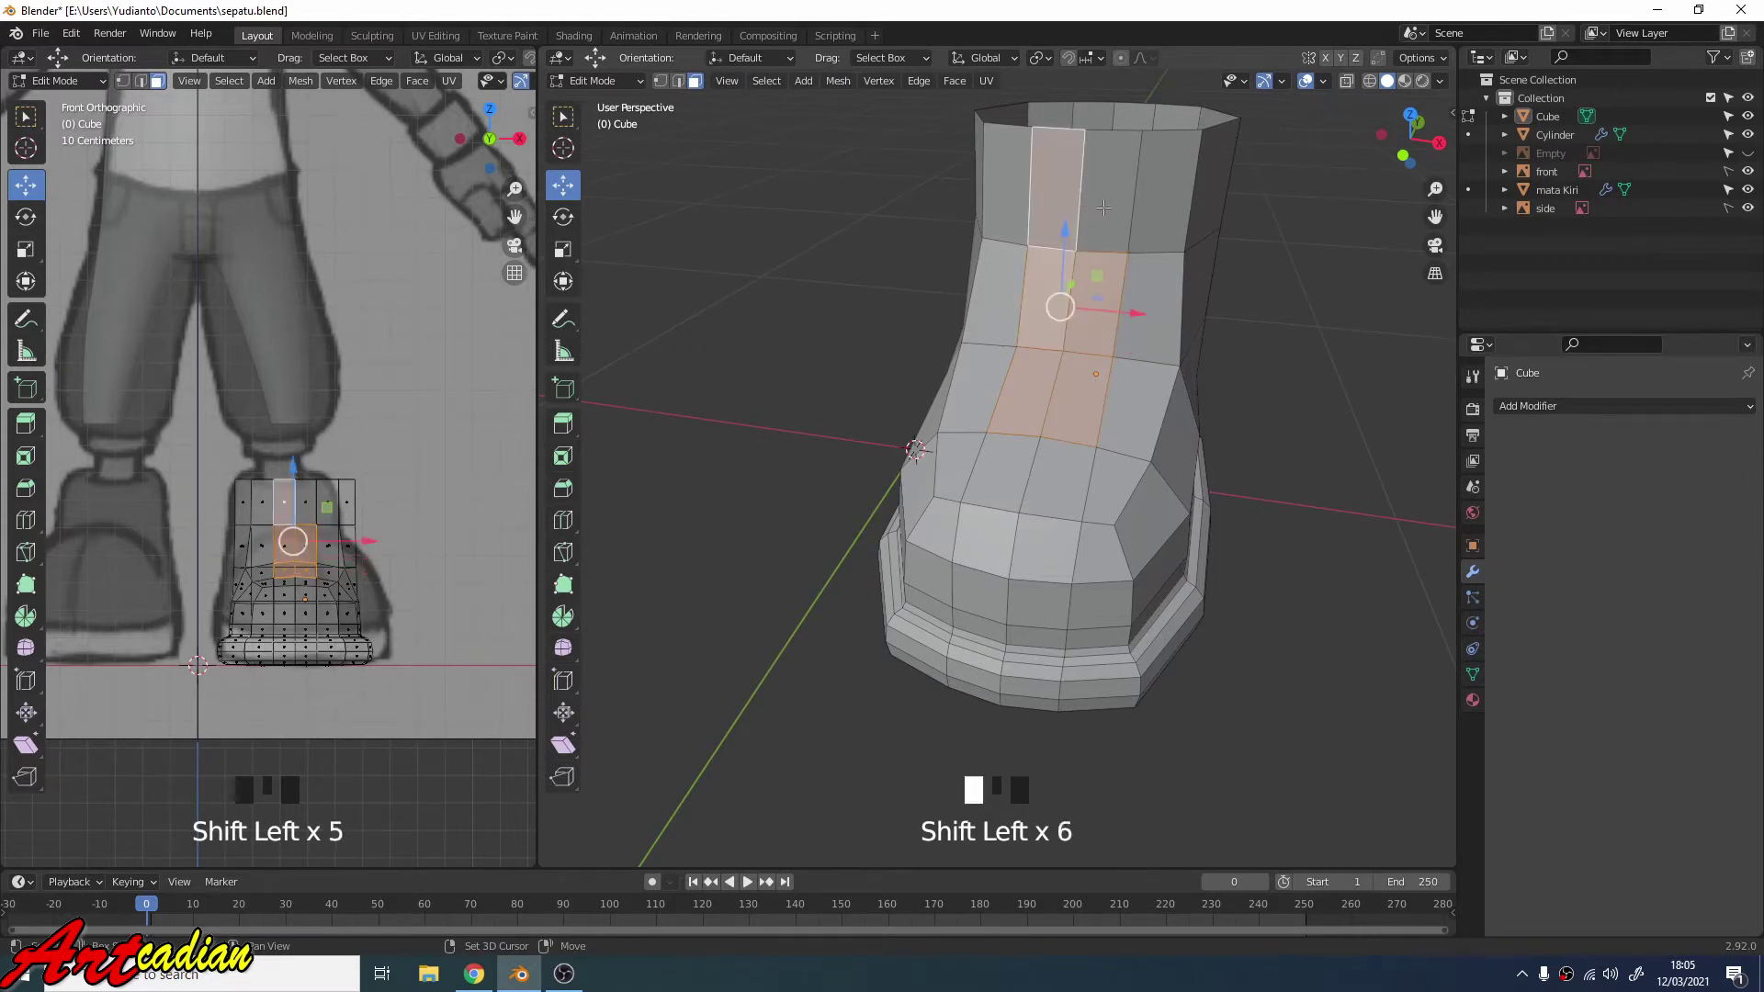
pyautogui.moveTo(1103, 208); pyautogui.dragTo(1027, 273, button='middle')
pyautogui.press('p')
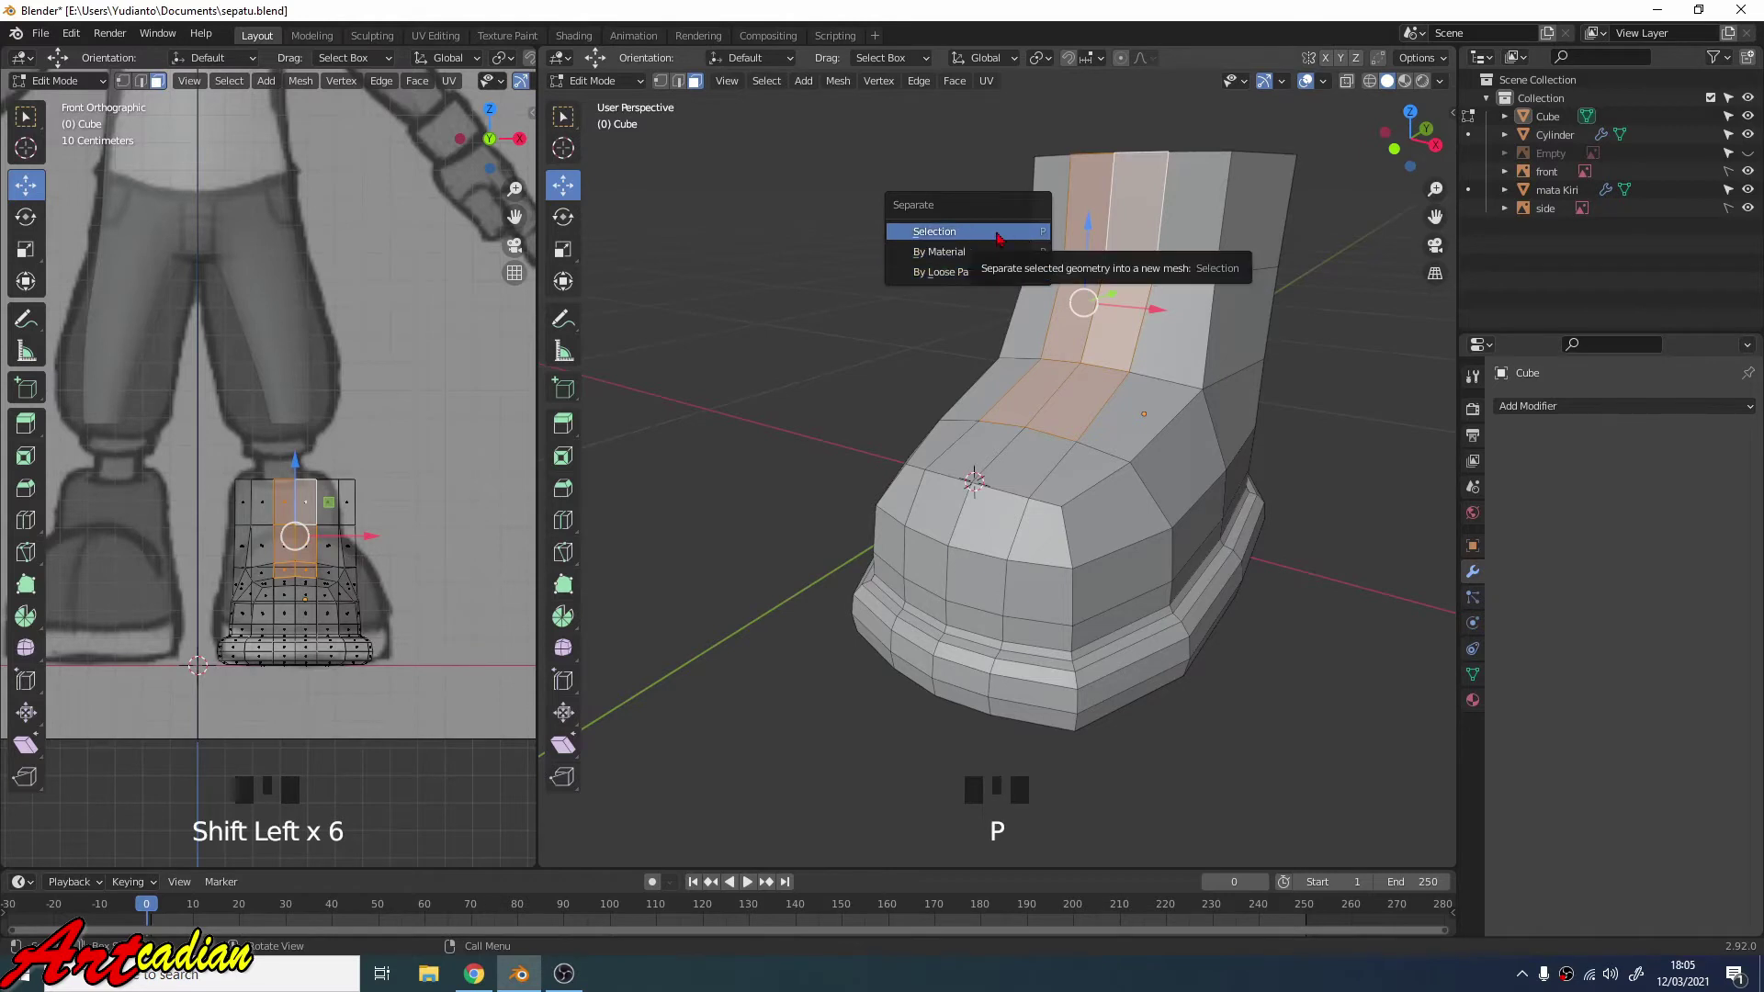
pyautogui.click(999, 233)
pyautogui.moveTo(999, 233); pyautogui.dragTo(976, 323, button='middle')
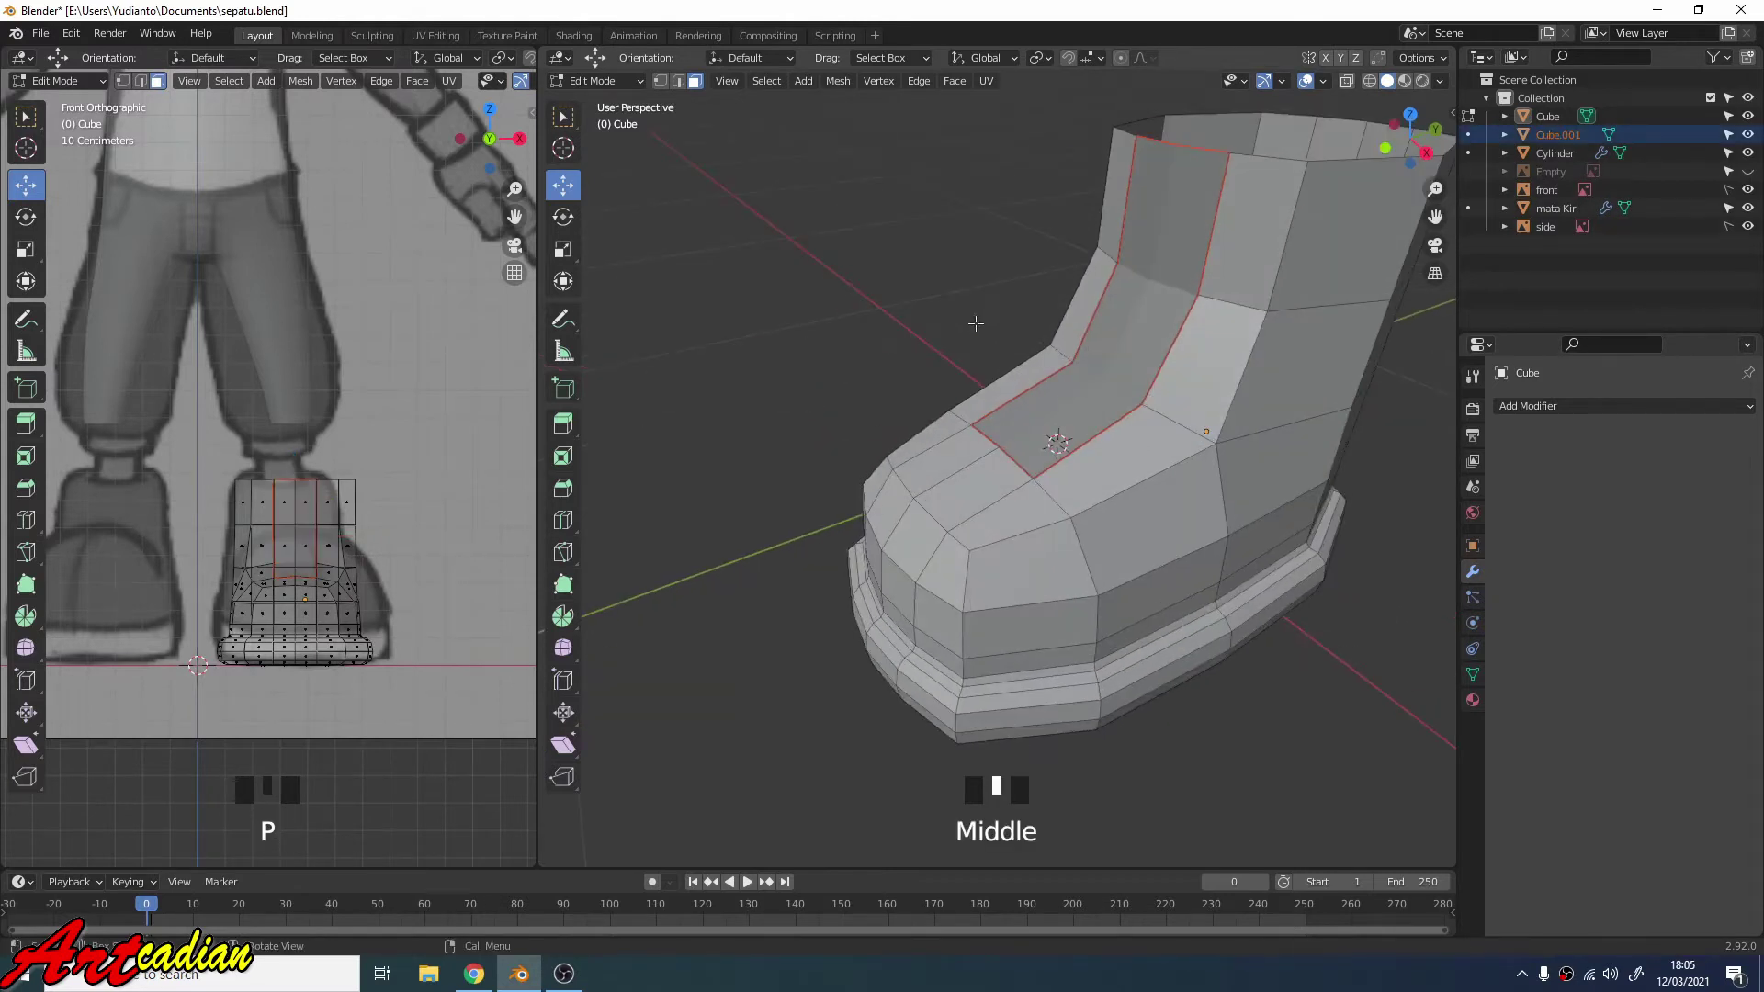
# Return to Object Mode and select the separated front strip of the shoe.
pyautogui.click(606, 81)
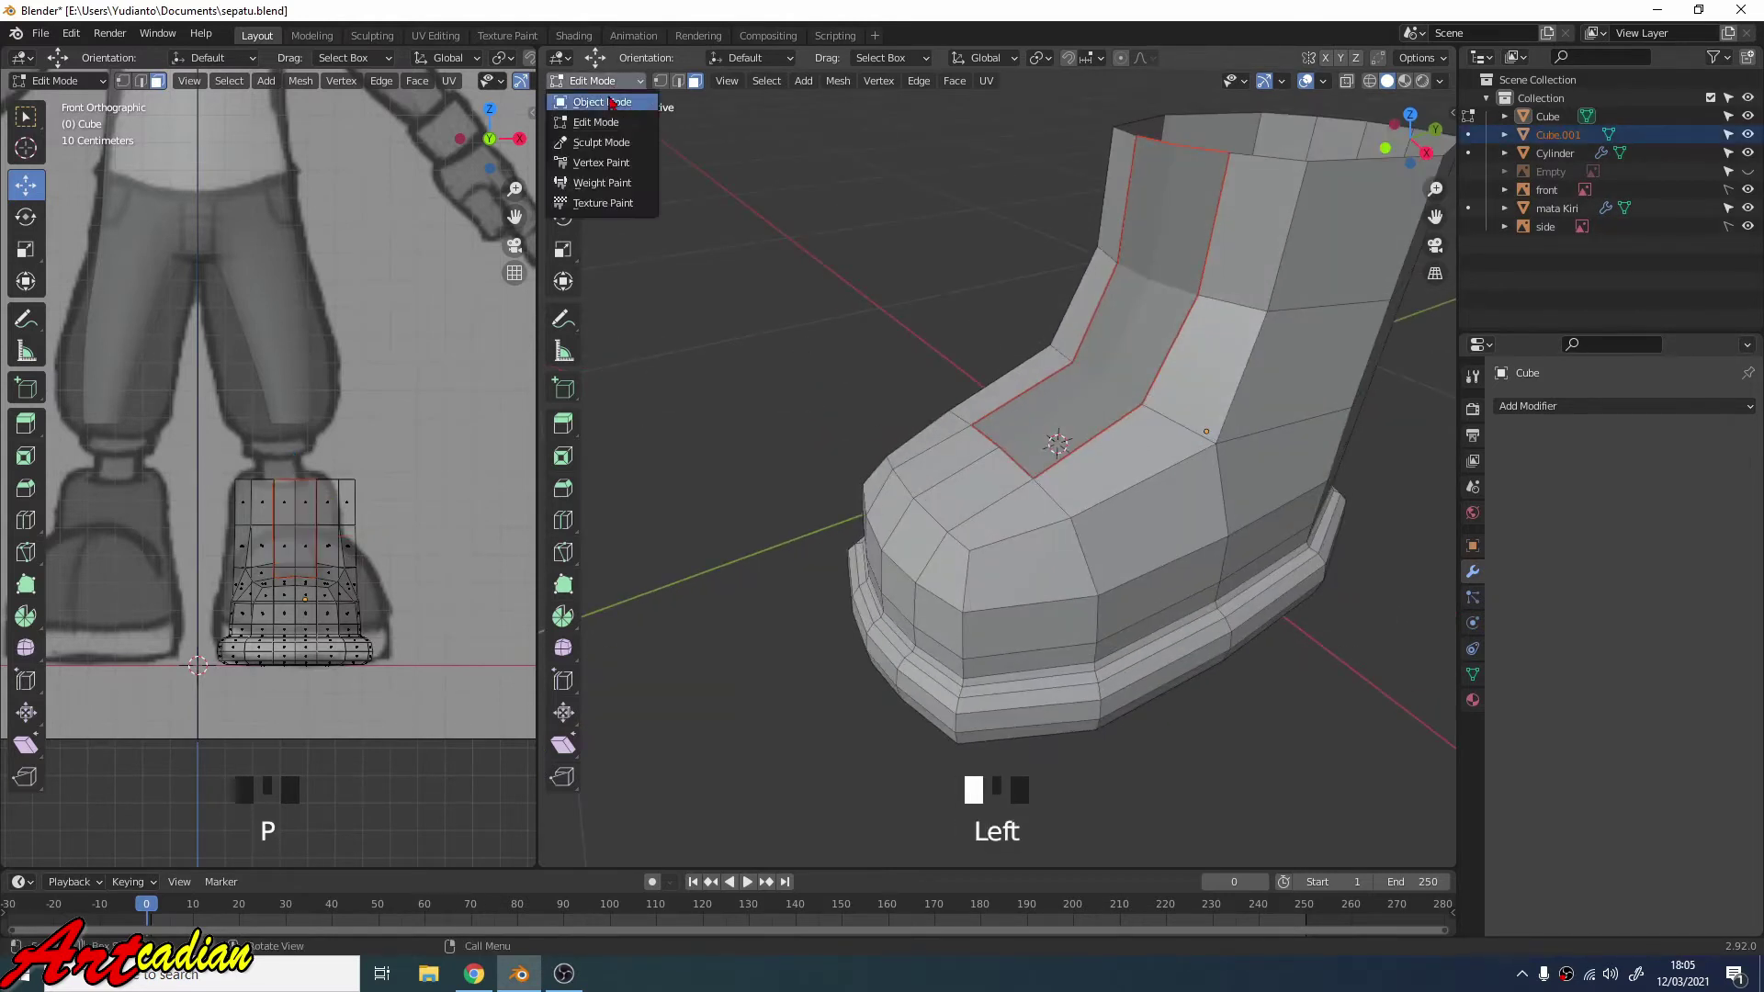
pyautogui.click(598, 102)
pyautogui.click(1111, 342)
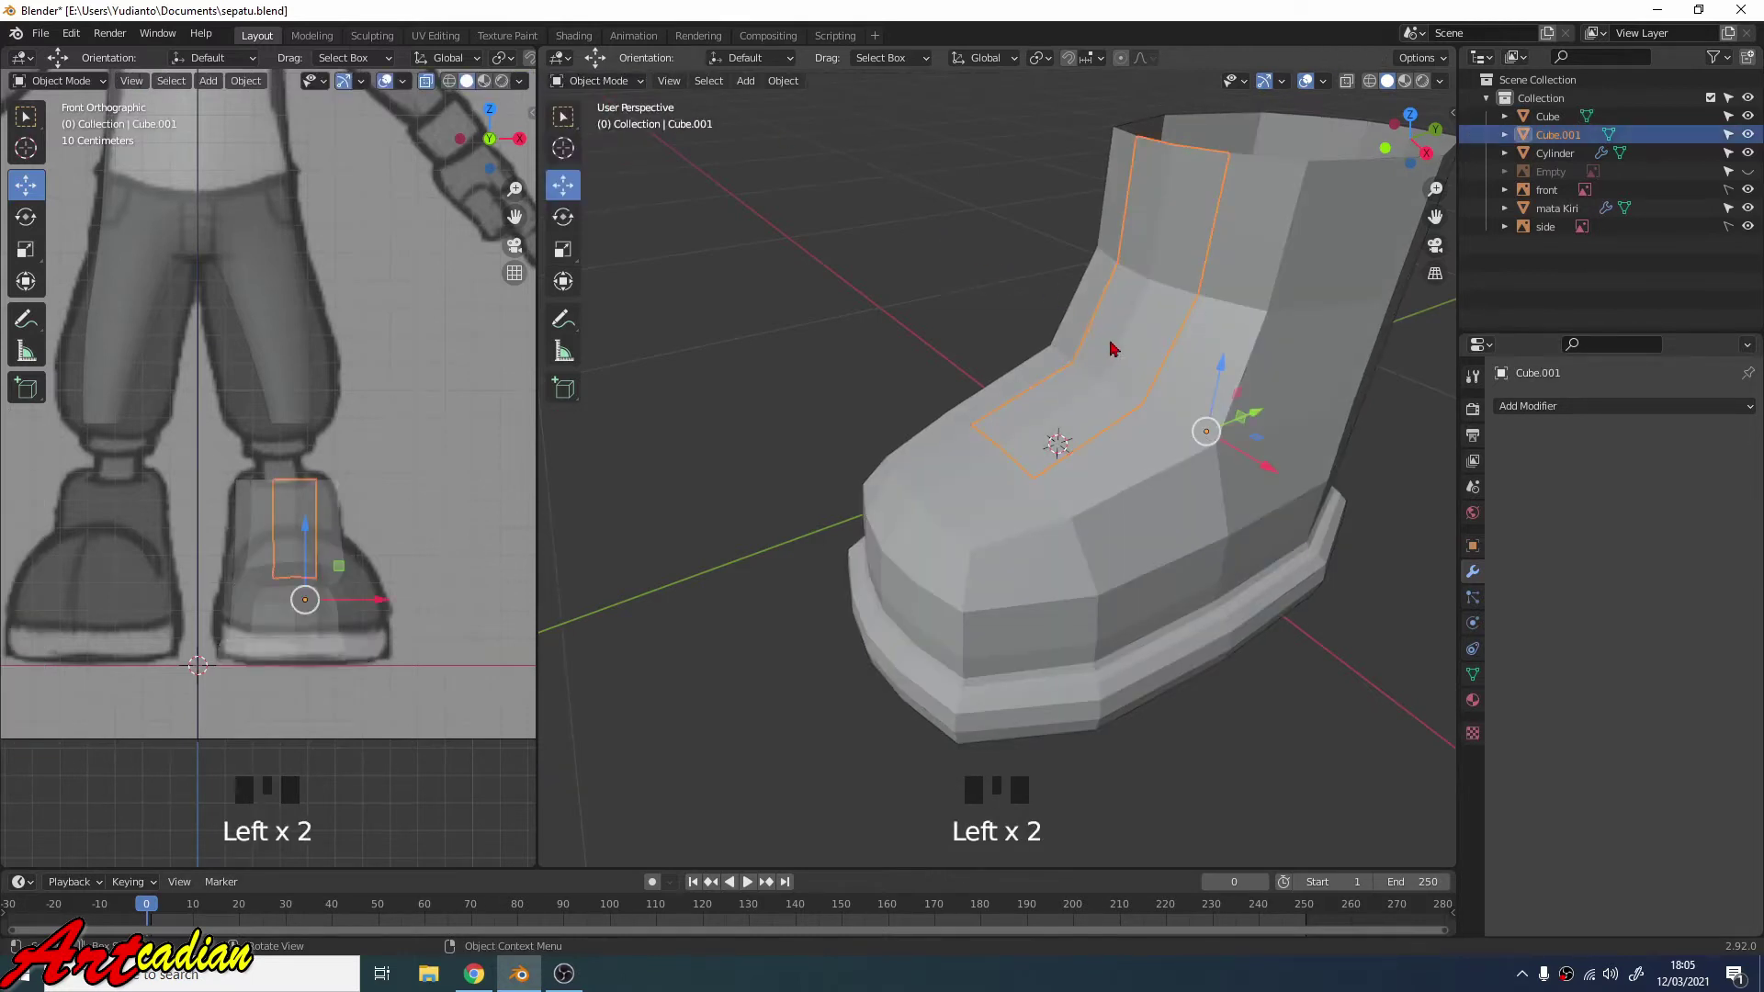
pyautogui.click(1222, 370)
pyautogui.moveTo(1222, 369); pyautogui.dragTo(1192, 292)
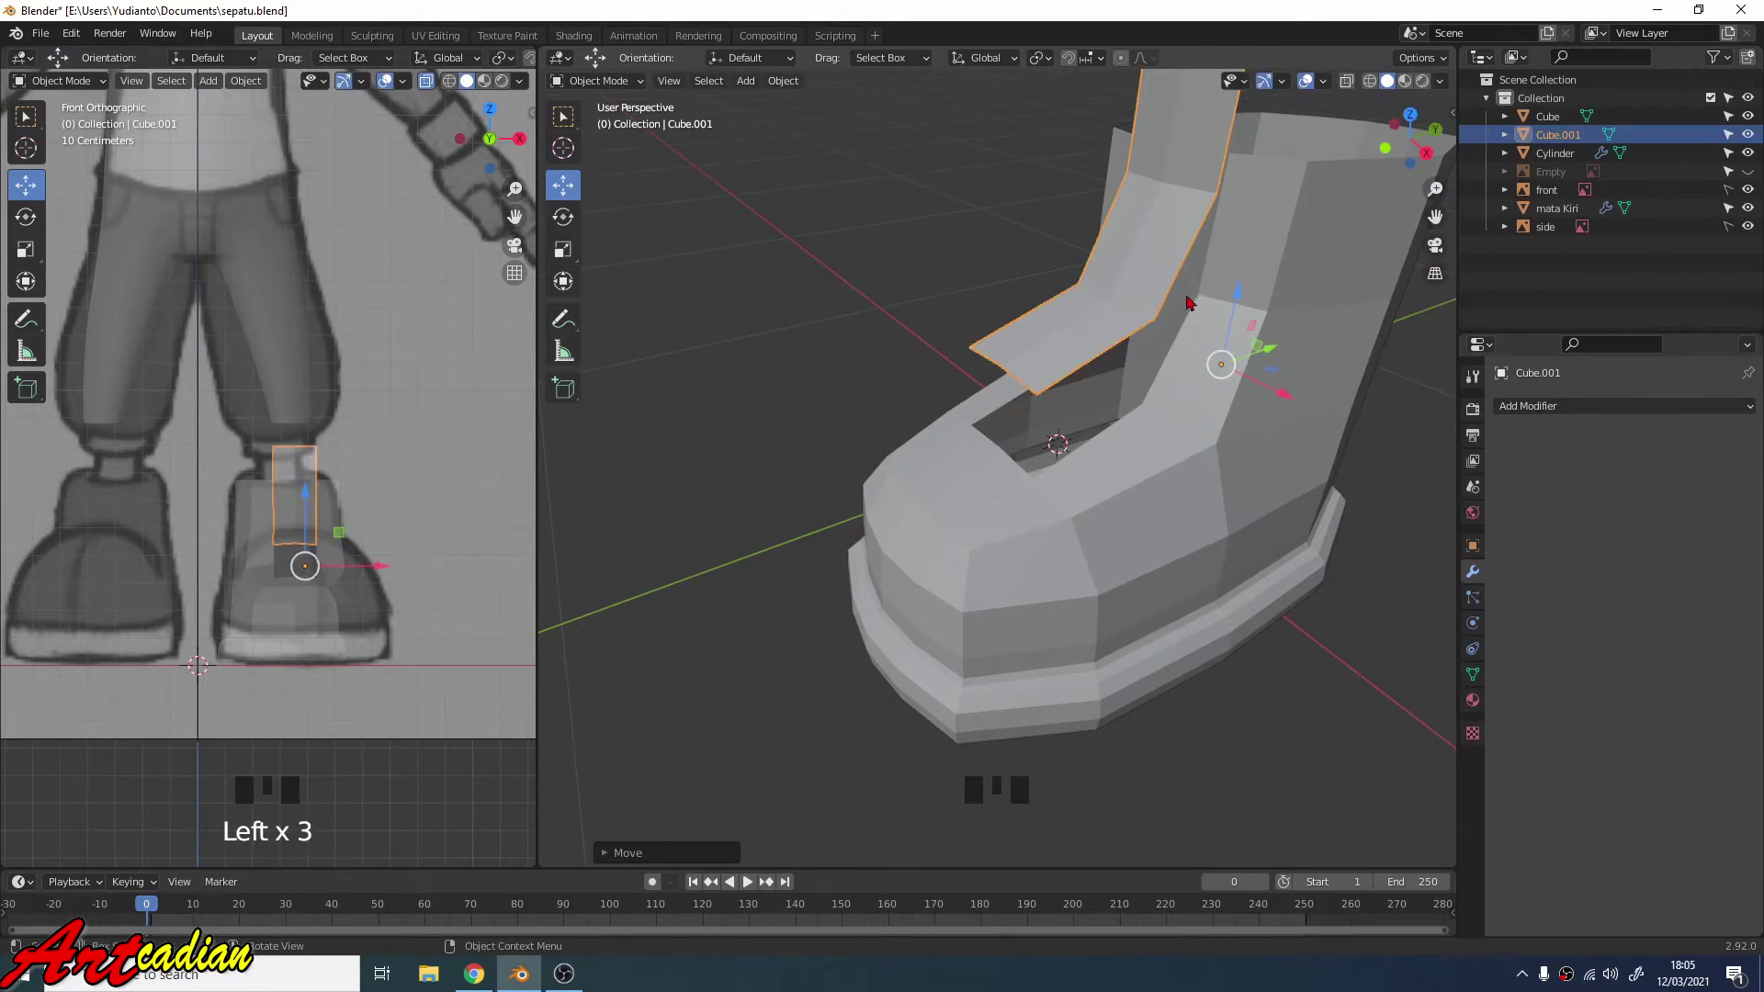
pyautogui.hotkey('ctrl', 'z')
pyautogui.scroll(-3, 896, 380)
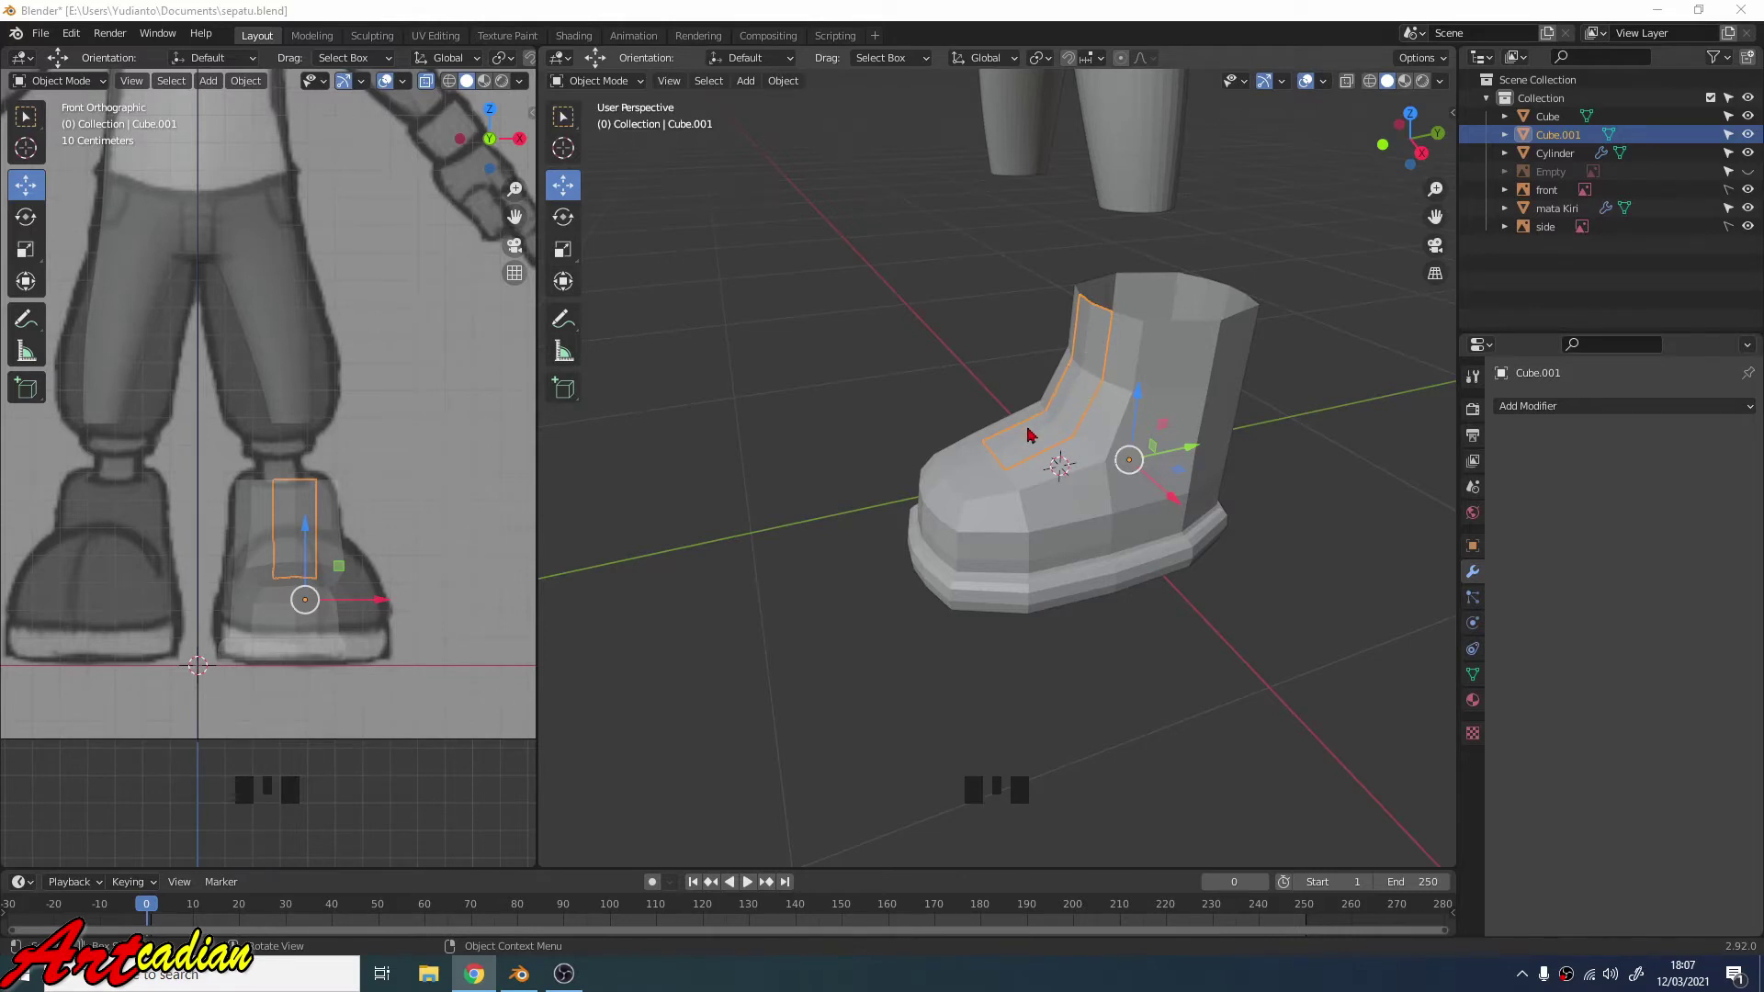
# Set the separated strip's origin to its Center of Mass (Surface).
pyautogui.click(783, 81)
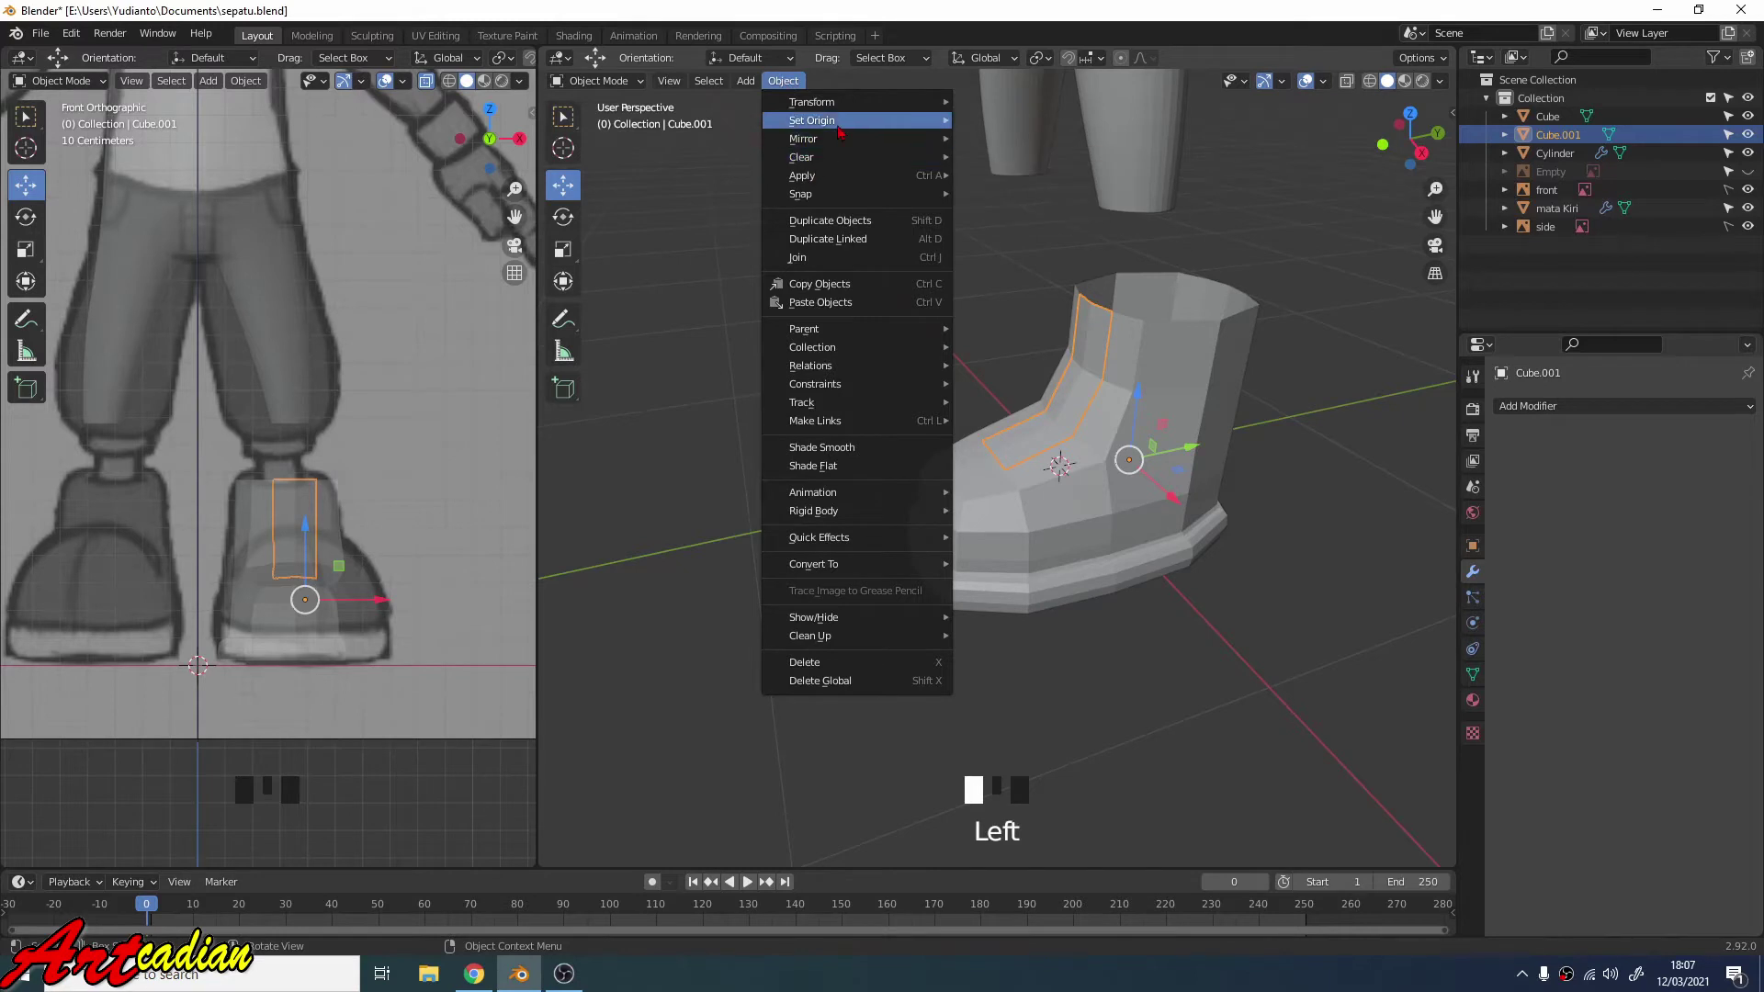
pyautogui.moveTo(889, 121)
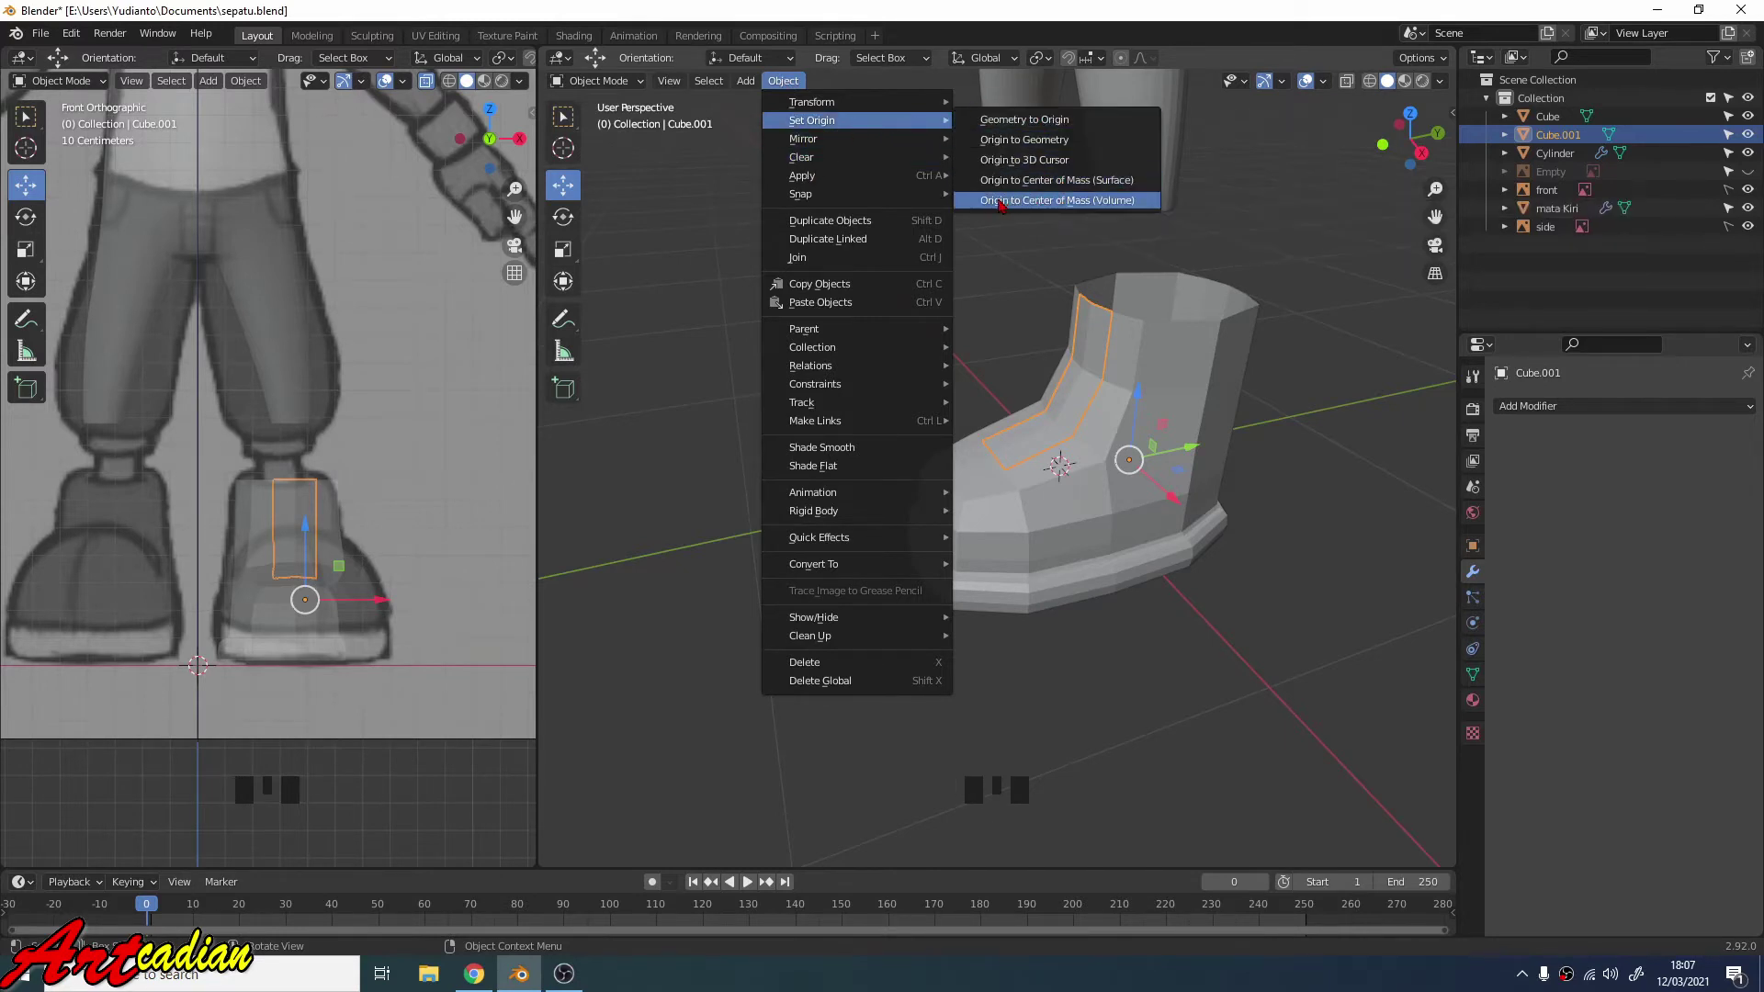
pyautogui.click(1058, 181)
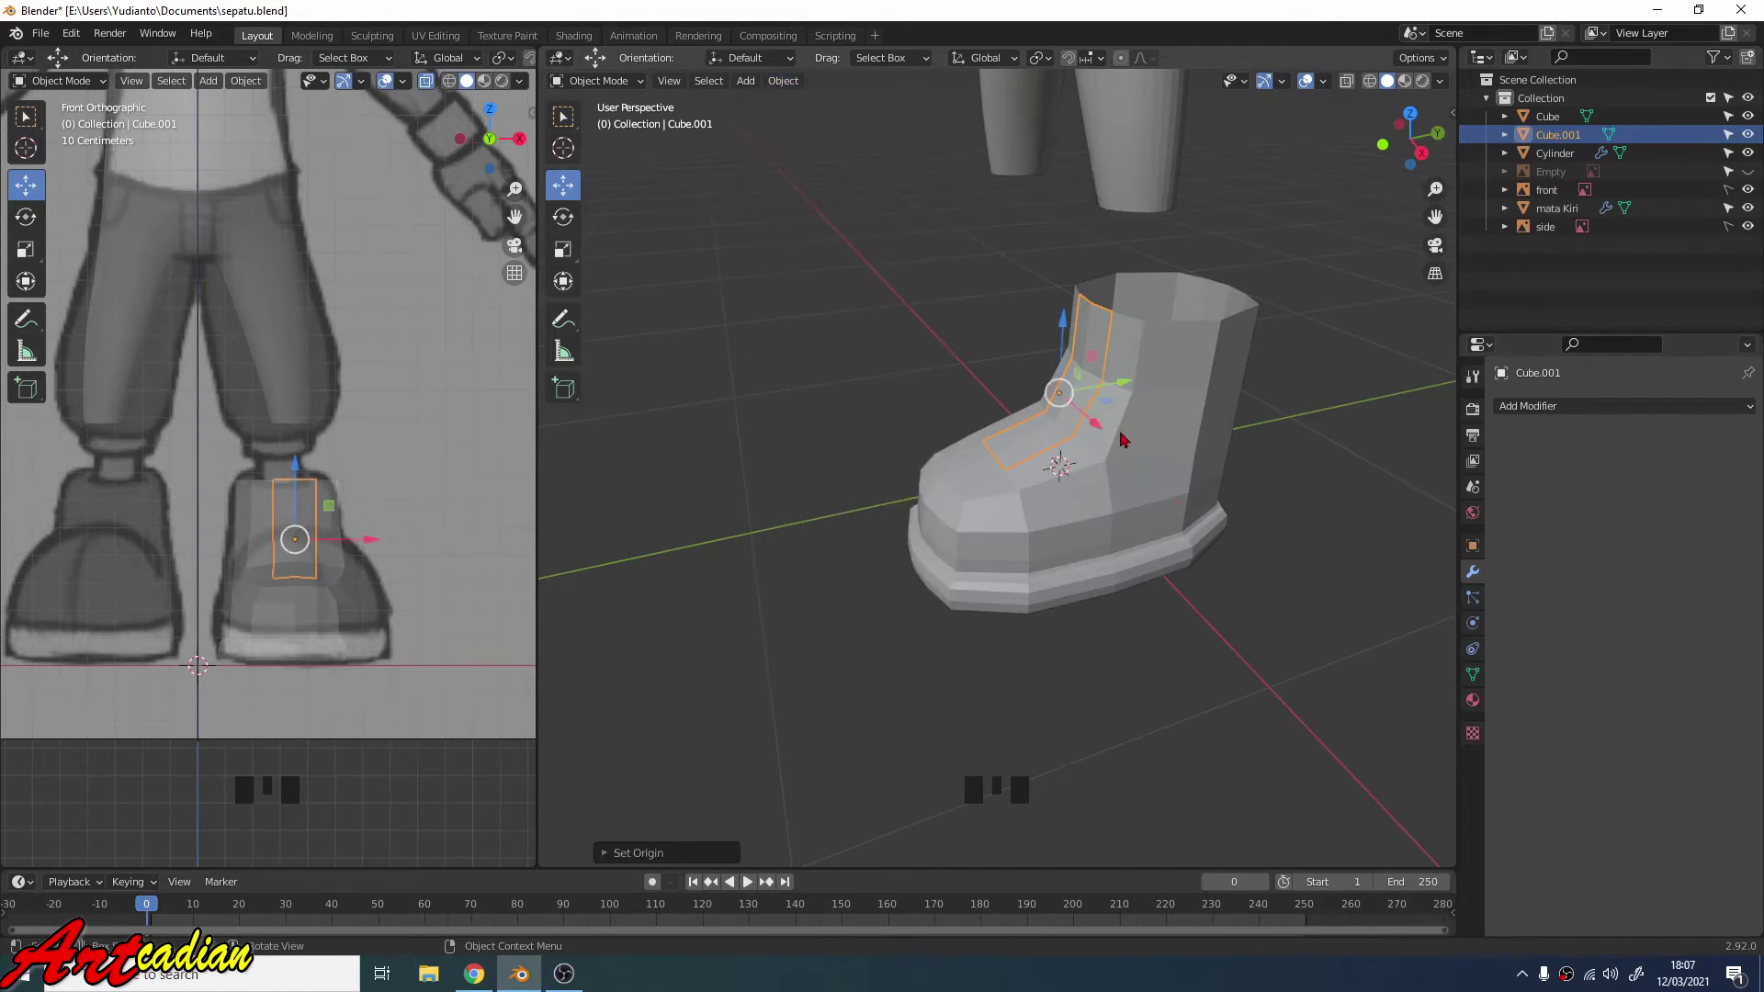
# Scale the separated strip up uniformly by about 1.15 so it overlaps the opening in the shoe.
pyautogui.moveTo(1122, 440); pyautogui.dragTo(1133, 388, button='middle')
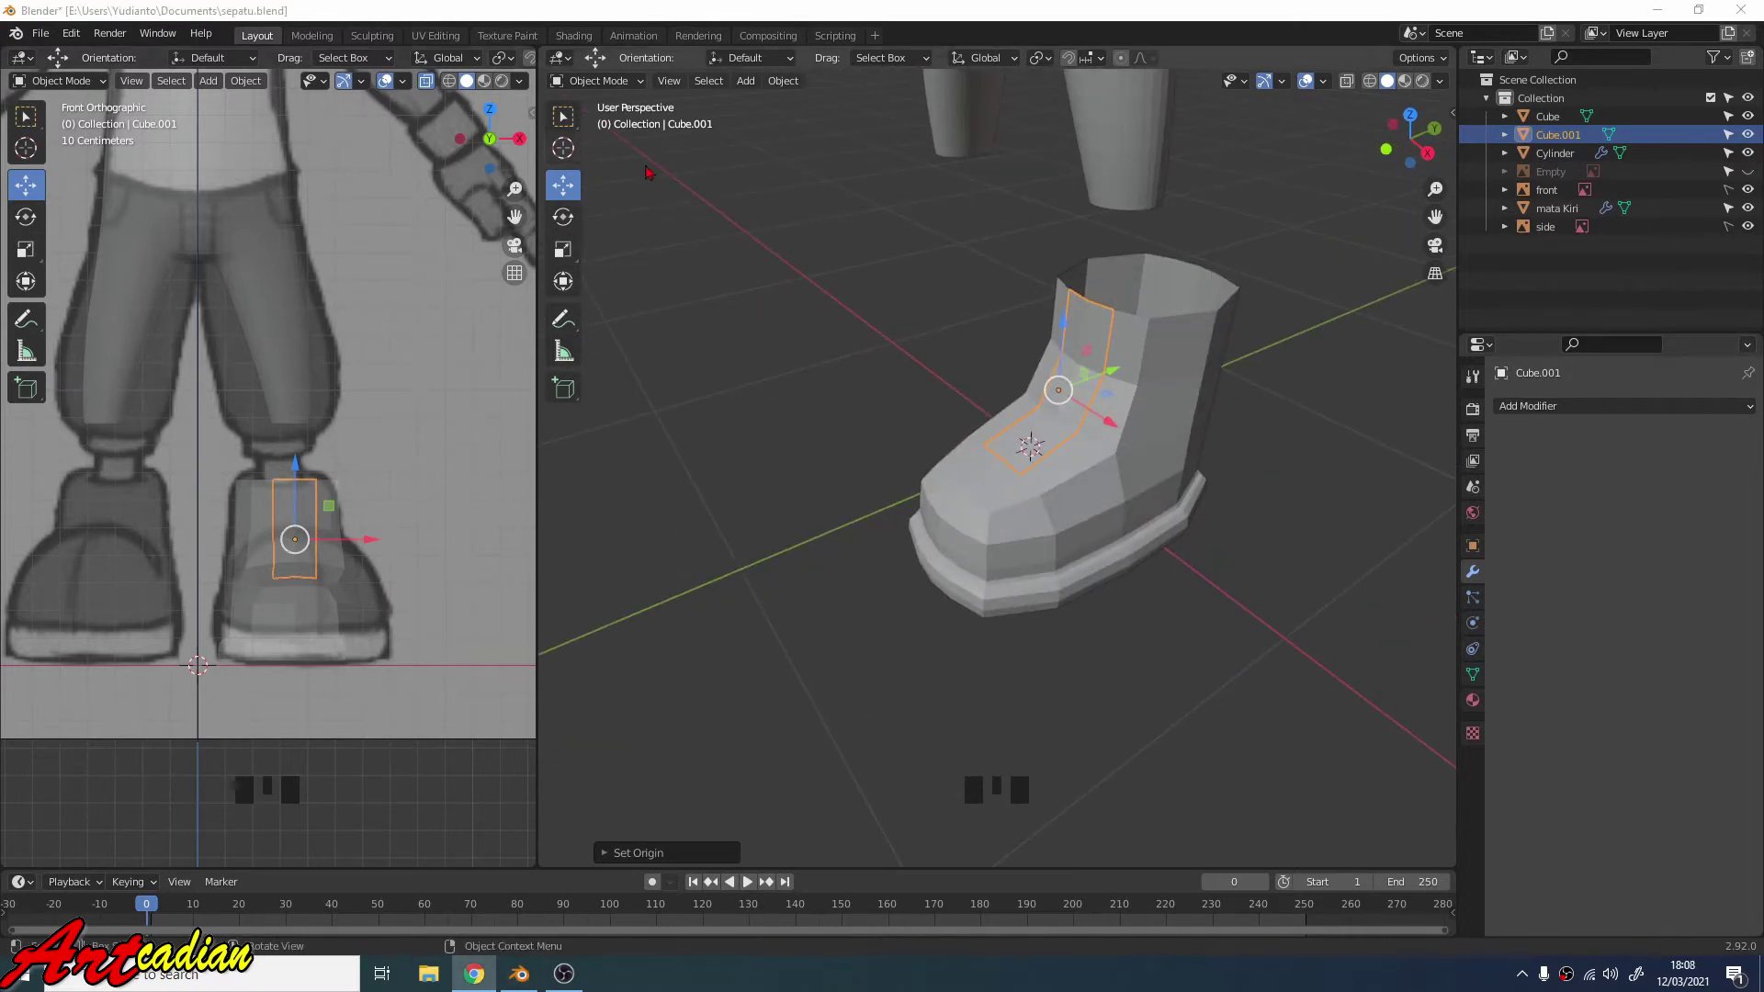
pyautogui.scroll(2, 1119, 478)
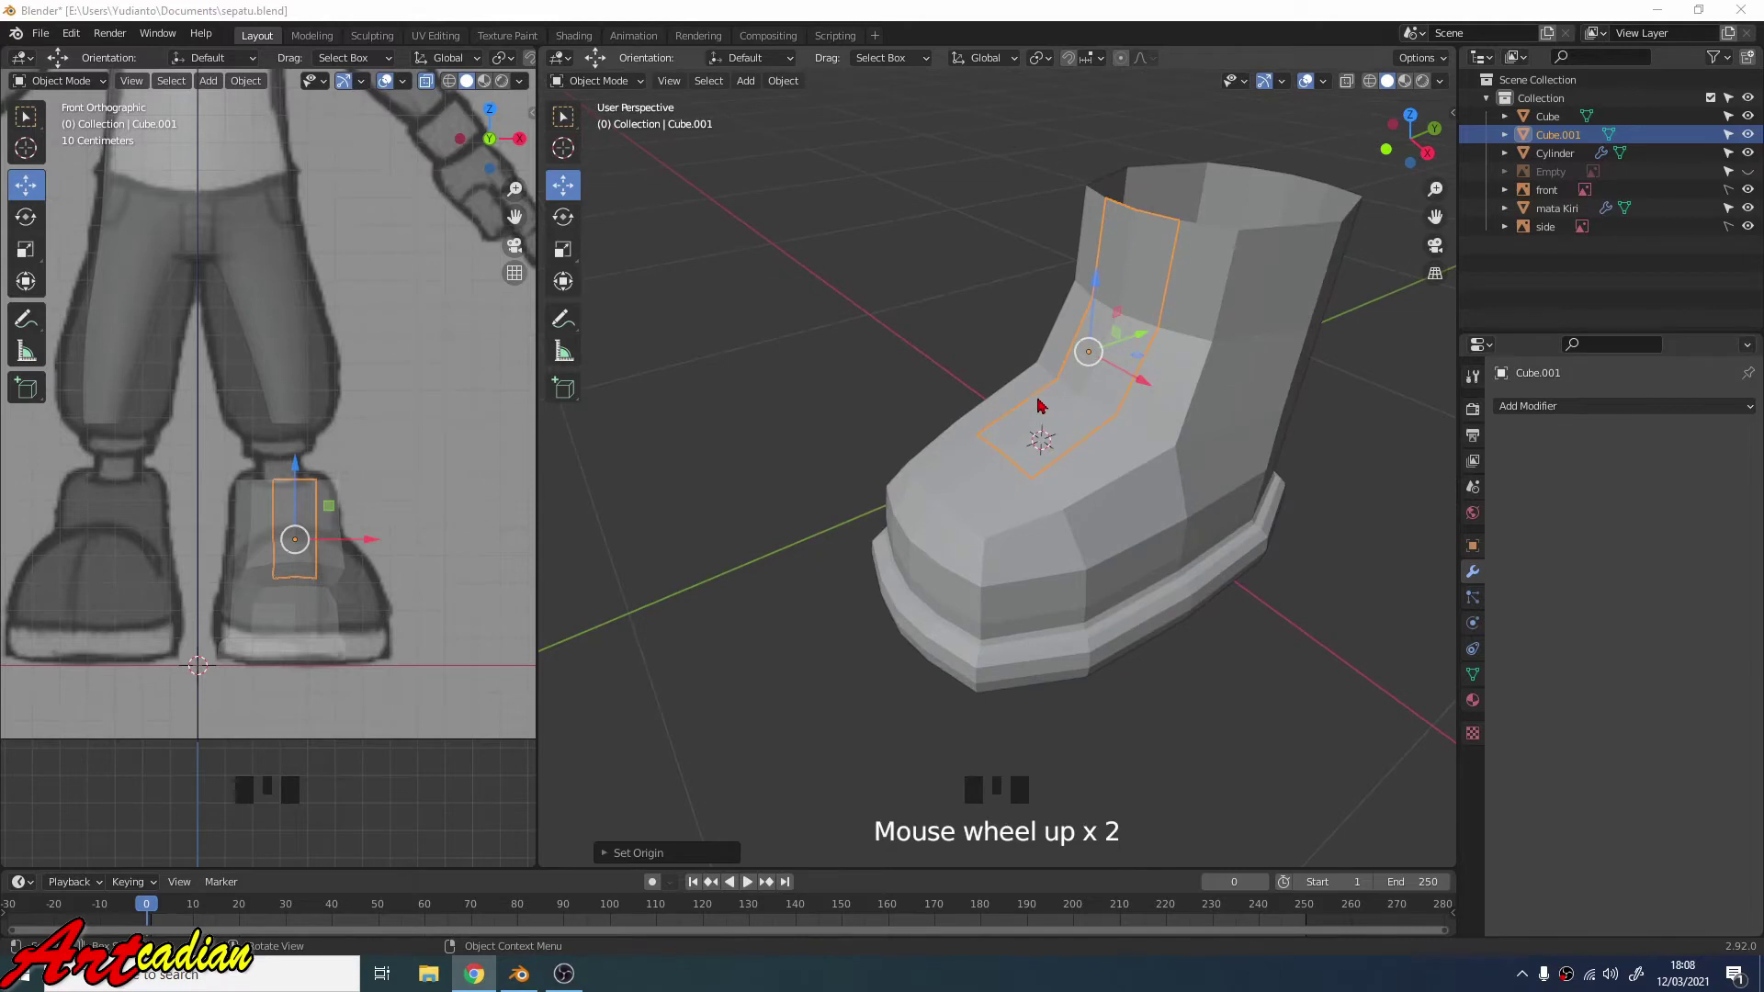
pyautogui.moveTo(1031, 393)
pyautogui.mouseDown(button='middle')
pyautogui.moveTo(913, 433)
pyautogui.moveTo(1066, 346)
pyautogui.moveTo(1050, 374)
pyautogui.moveTo(972, 393)
pyautogui.moveTo(1035, 422)
pyautogui.moveTo(1023, 382)
pyautogui.mouseUp(button='middle')
pyautogui.scroll(2, 984, 380)
pyautogui.scroll(-1, 1023, 383)
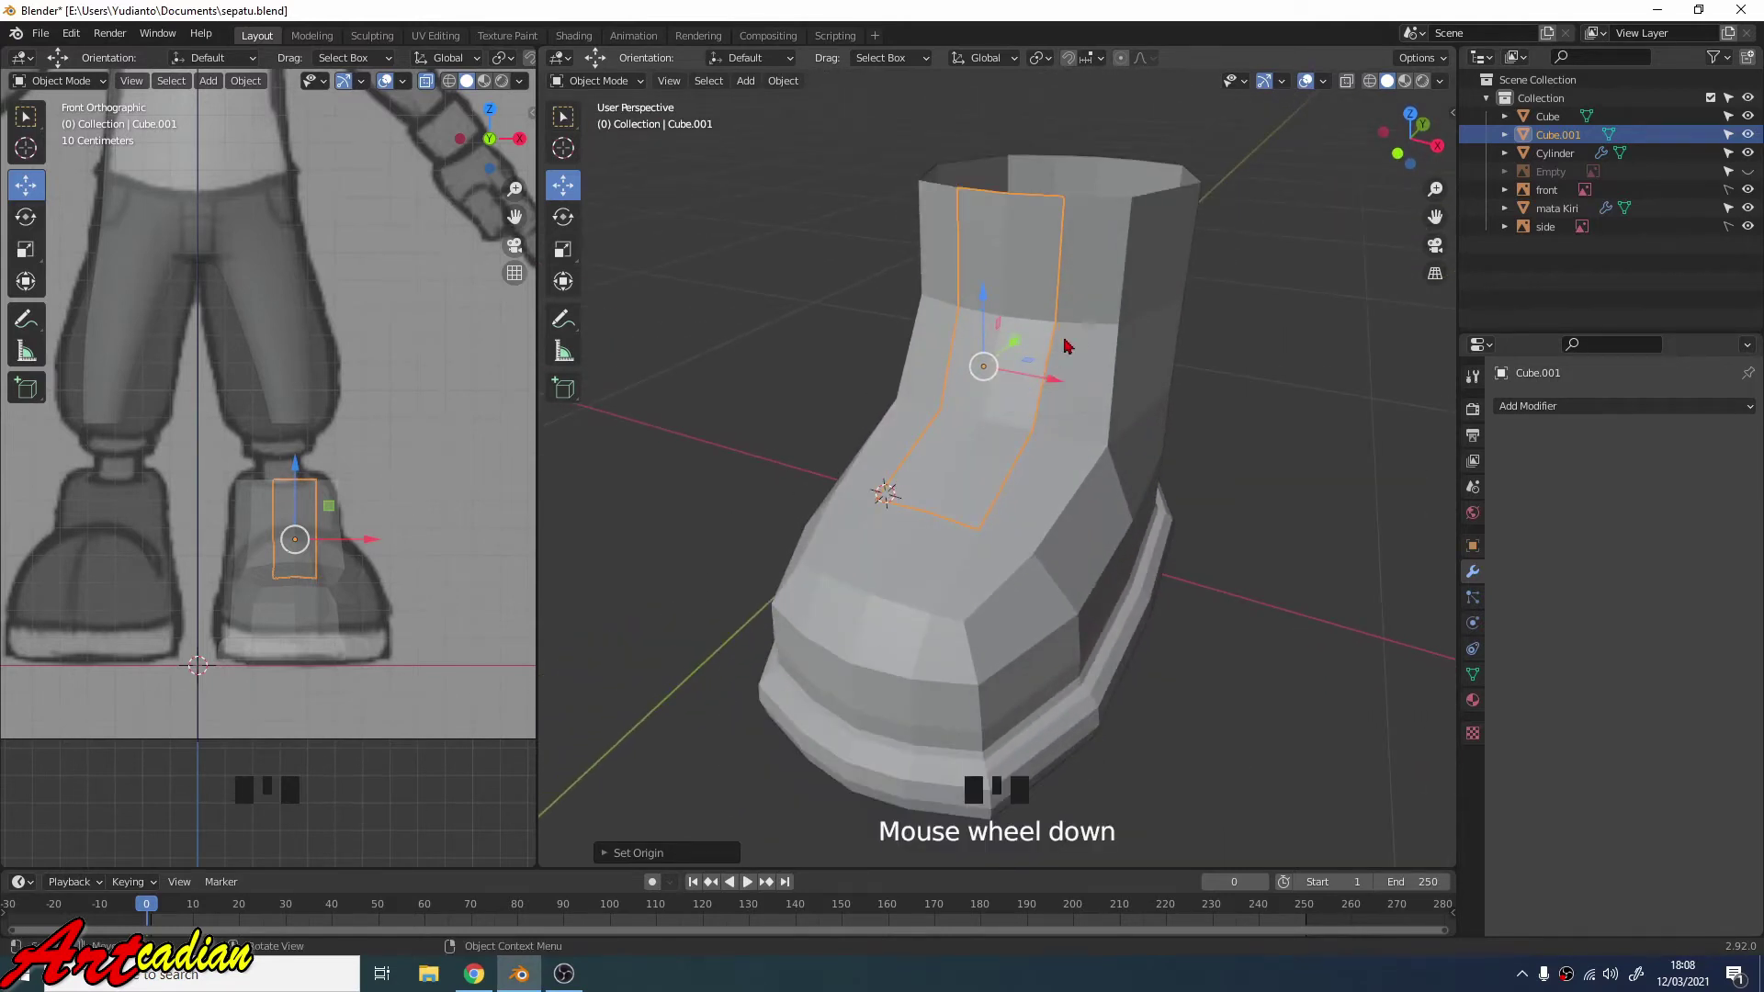
pyautogui.press('s')
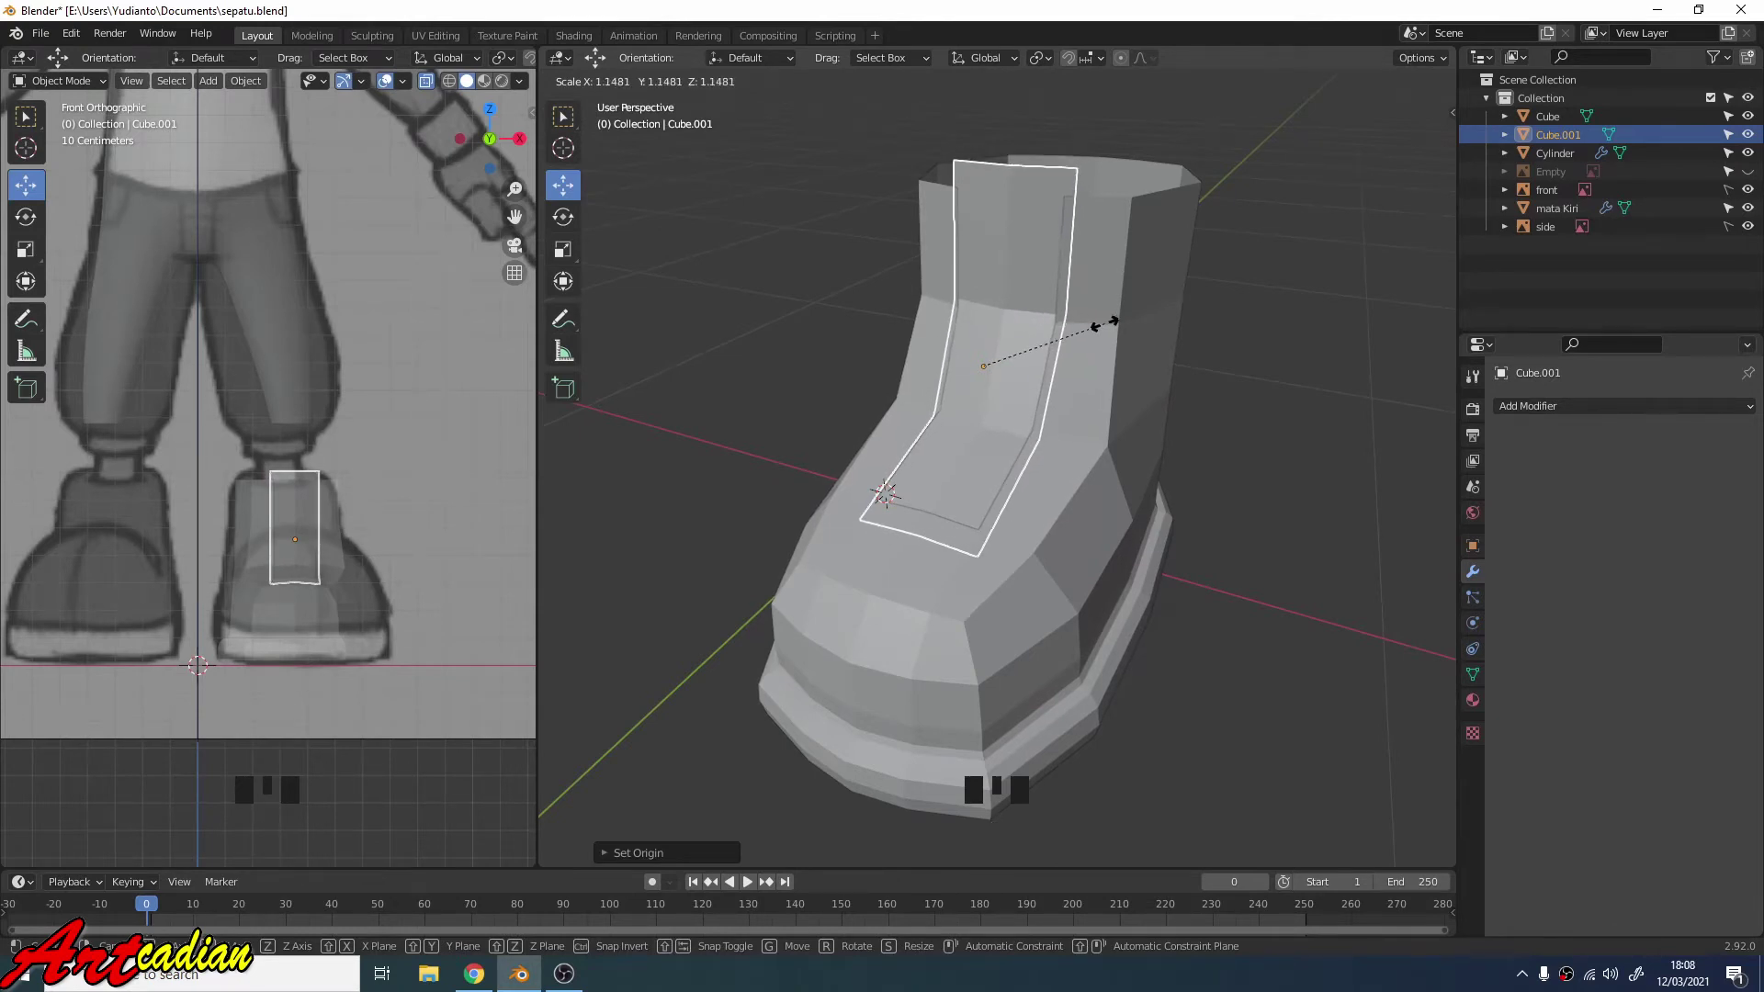
pyautogui.click(1094, 331)
pyautogui.moveTo(1079, 346); pyautogui.dragTo(1079, 393, button='middle')
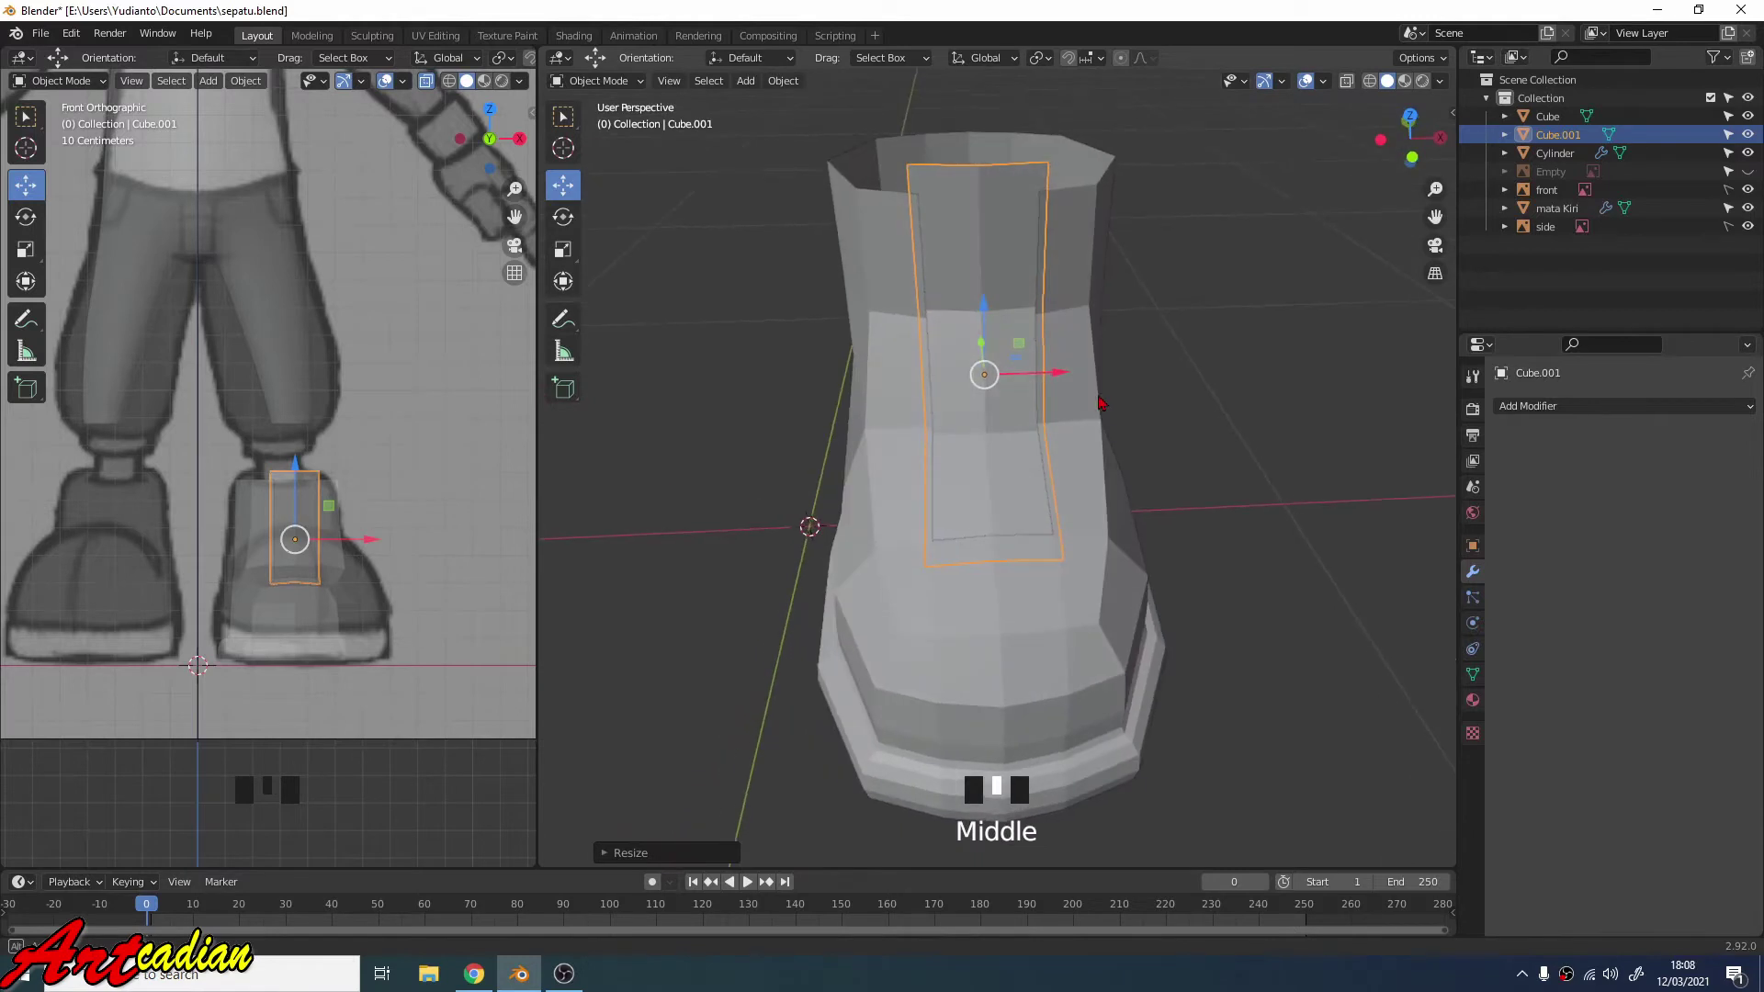
# Widen the separated strip along the X axis with the Scale tool so its sides extend further past the opening.
pyautogui.click(563, 249)
pyautogui.moveTo(1052, 379); pyautogui.dragTo(1071, 376)
pyautogui.moveTo(1072, 376); pyautogui.dragTo(1179, 280, button='middle')
pyautogui.moveTo(1063, 421); pyautogui.dragTo(962, 454, button='middle')
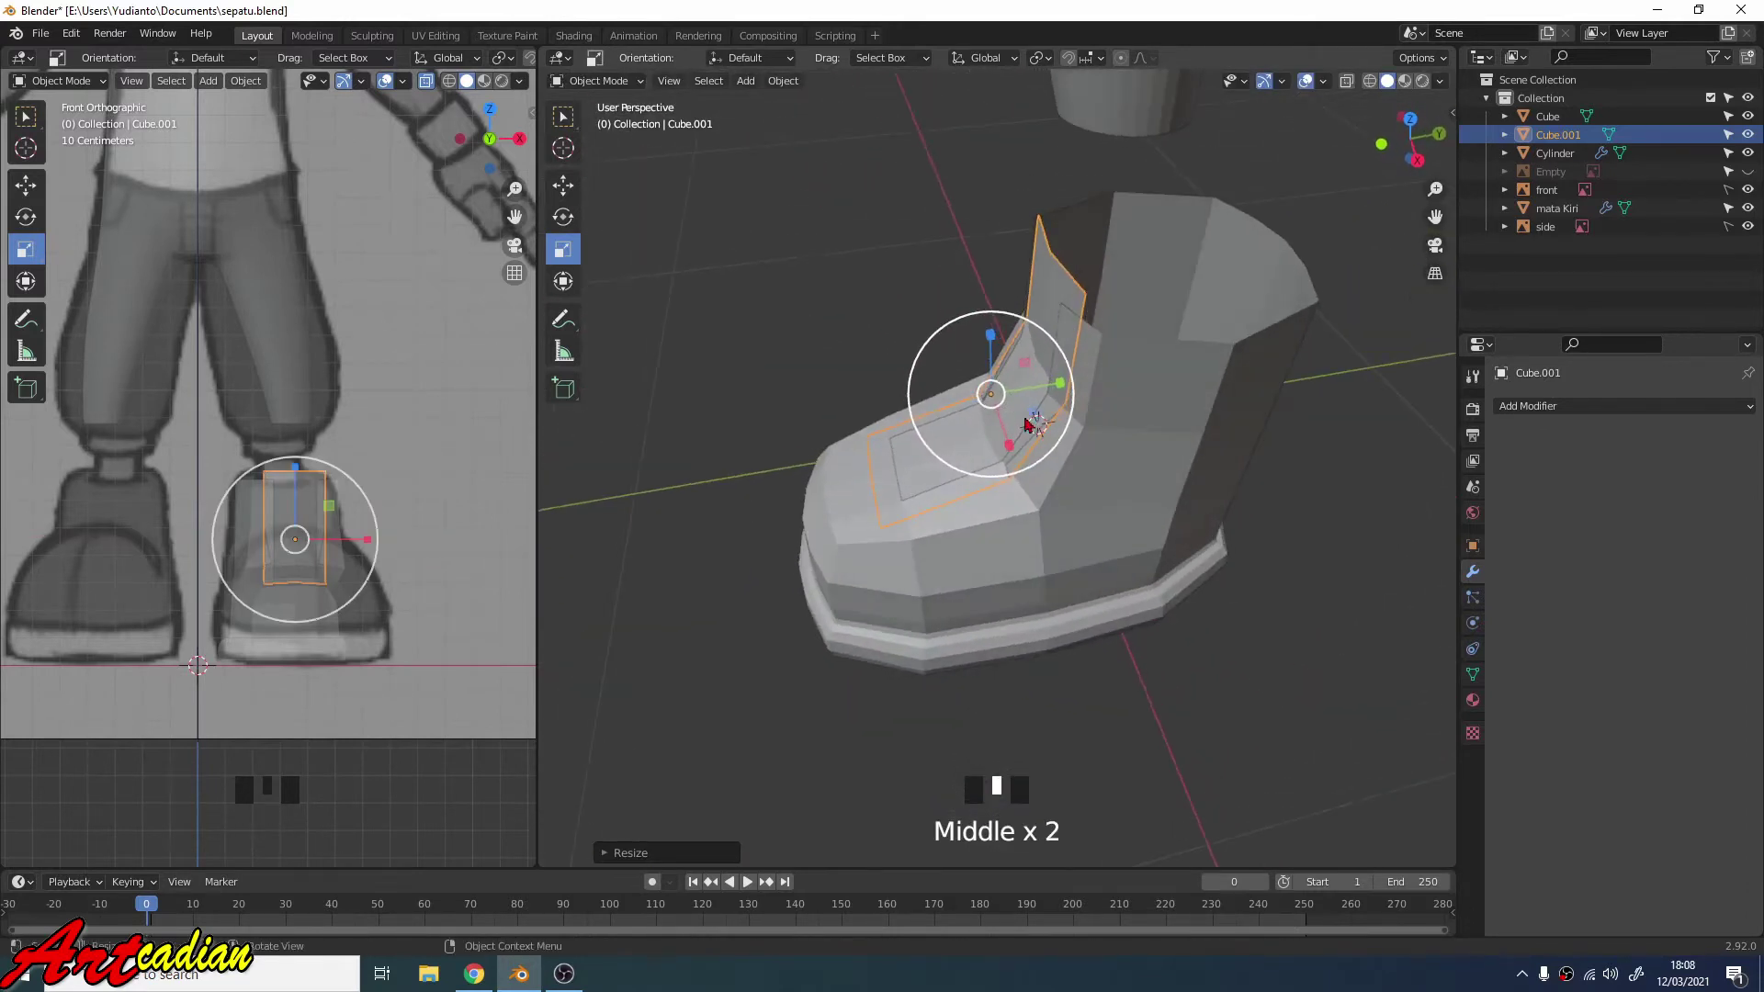
# Add a Solidify modifier to the separated strip.
pyautogui.click(1574, 408)
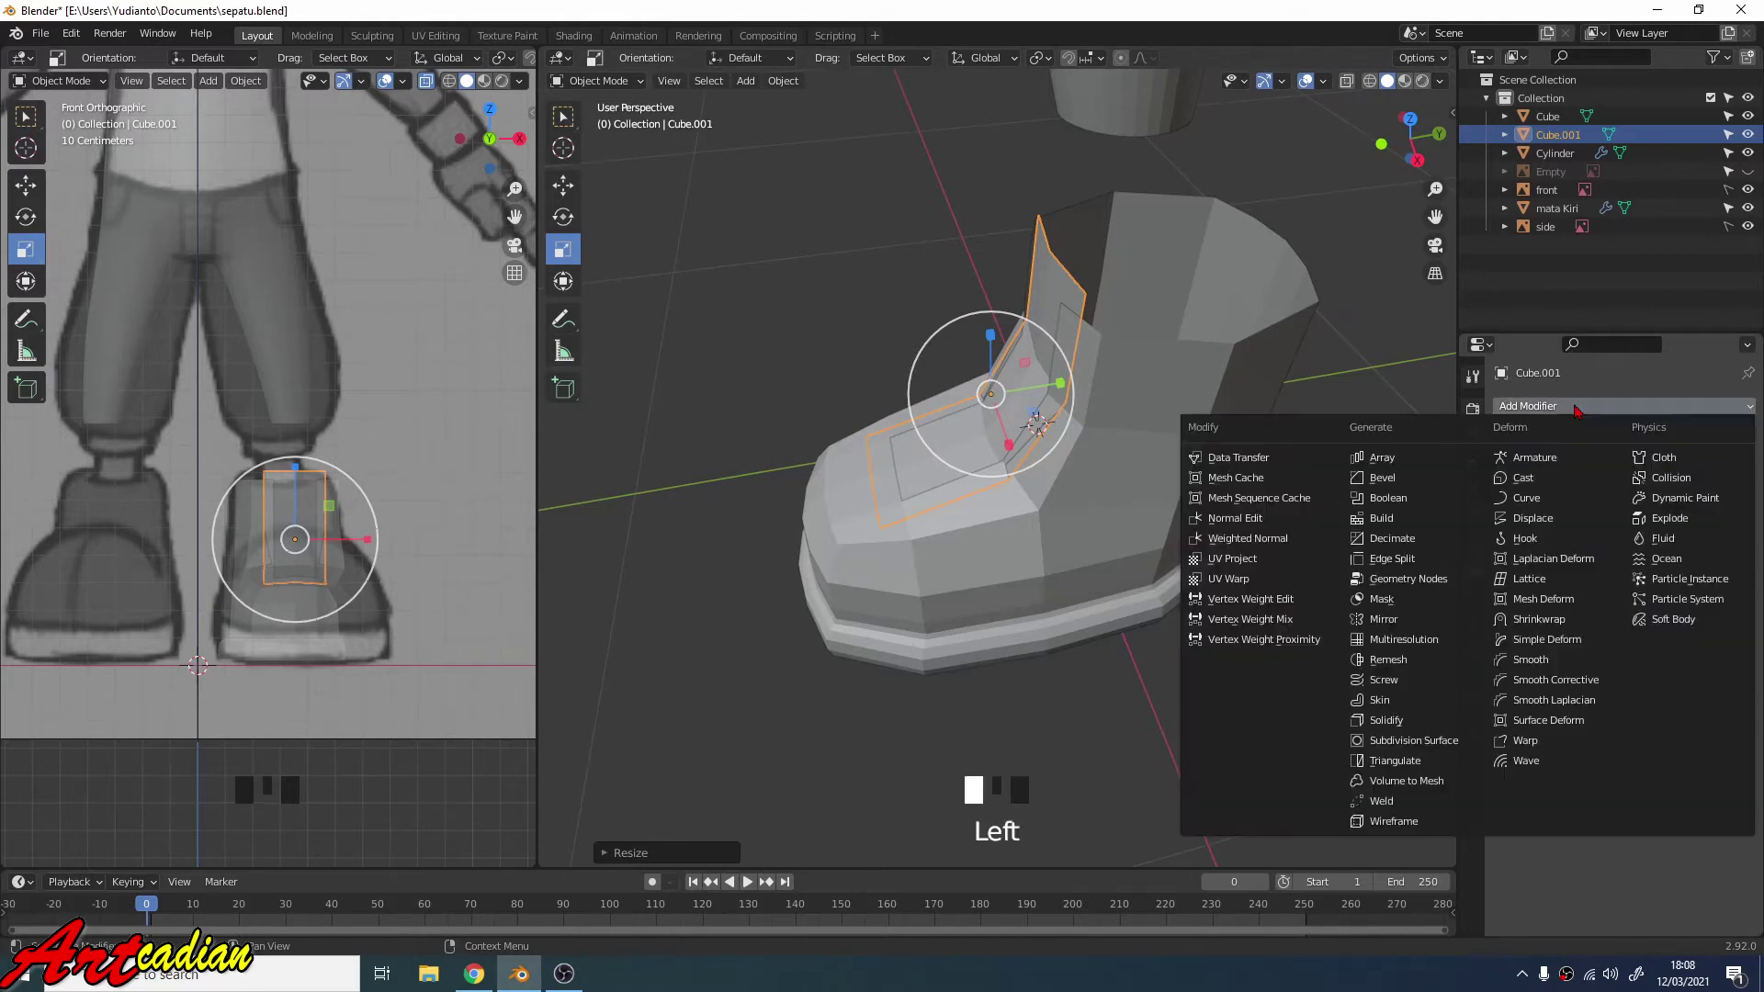
pyautogui.click(1385, 720)
pyautogui.moveTo(1194, 538); pyautogui.dragTo(1217, 535, button='middle')
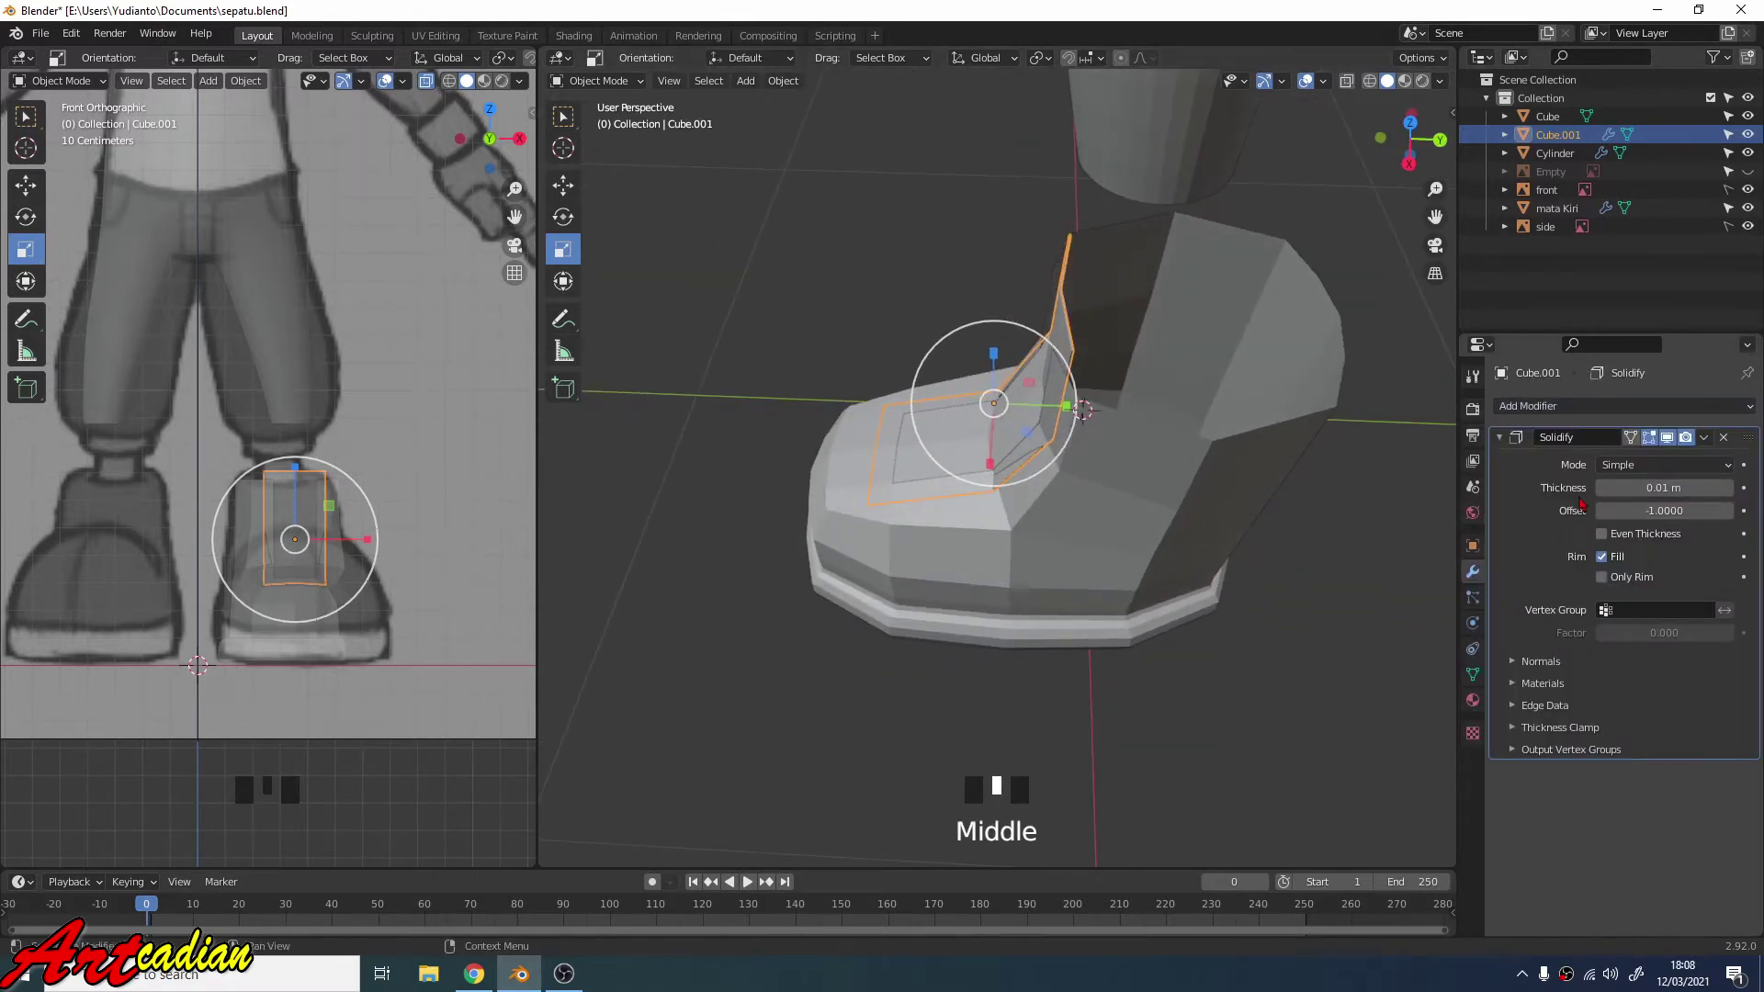
# Set the tongue's Solidify thickness to 0.08 m and add a Subdivision Surface modifier to it.
pyautogui.click(1644, 488)
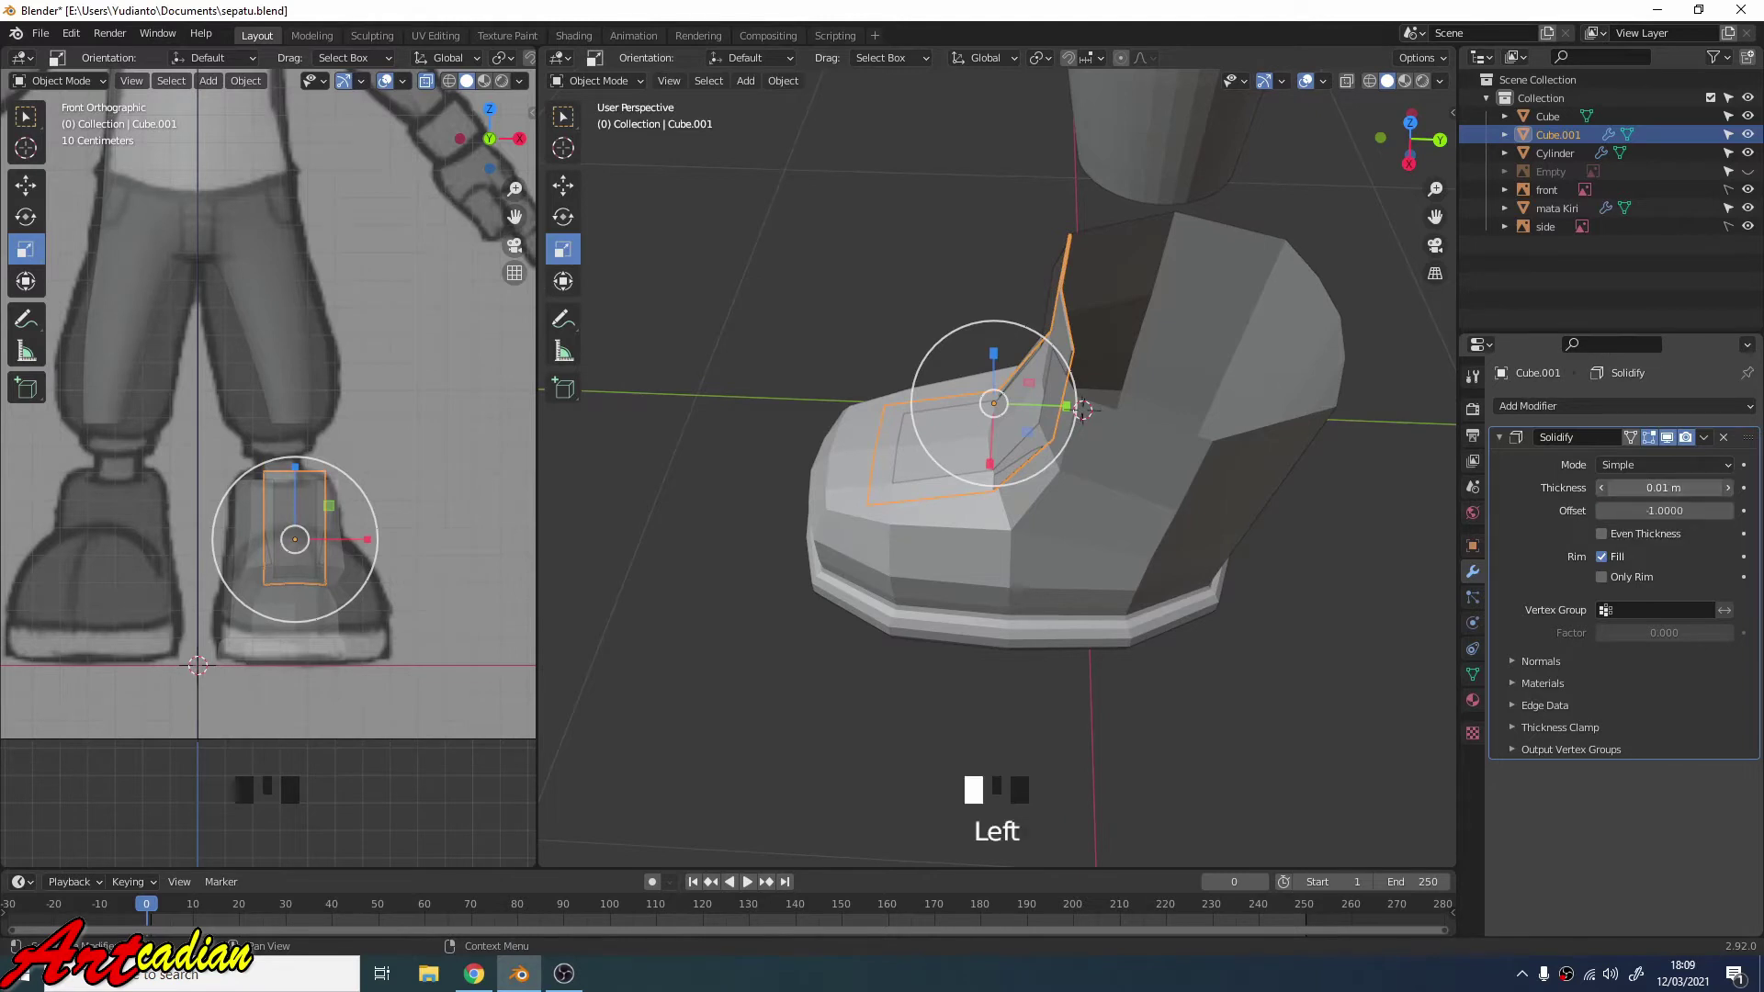
pyautogui.moveTo(1644, 488); pyautogui.dragTo(1700, 488)
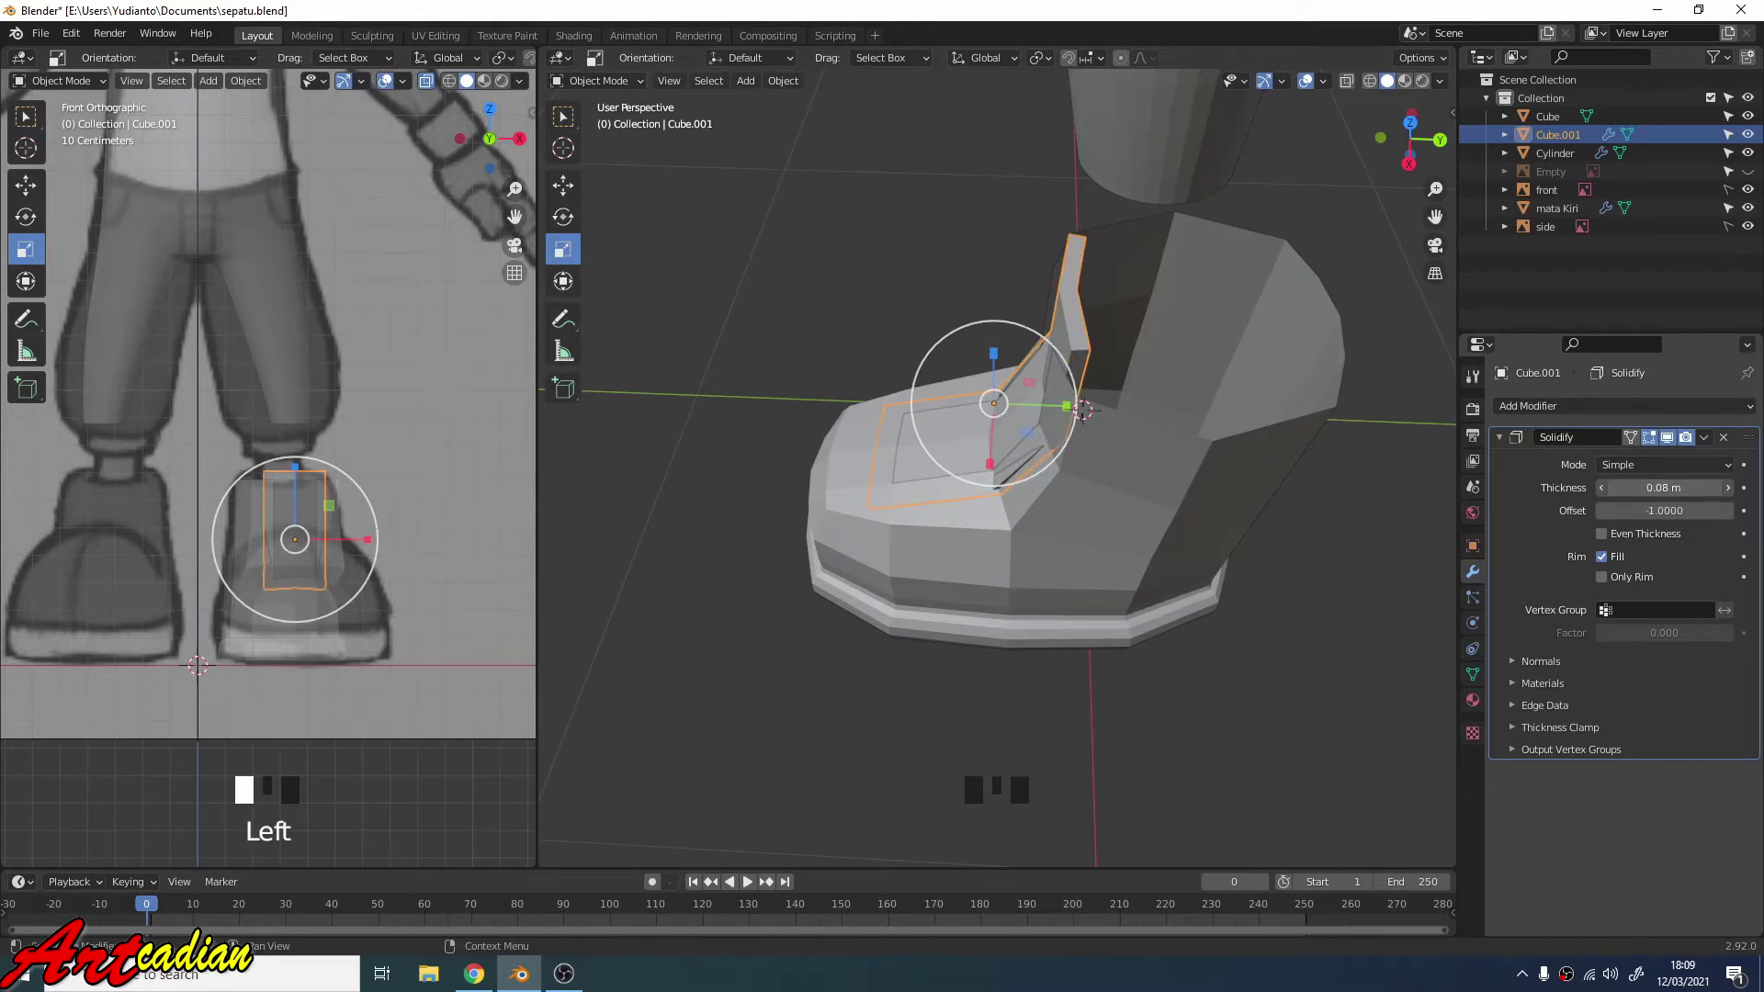
pyautogui.moveTo(1231, 501); pyautogui.dragTo(1245, 423, button='middle')
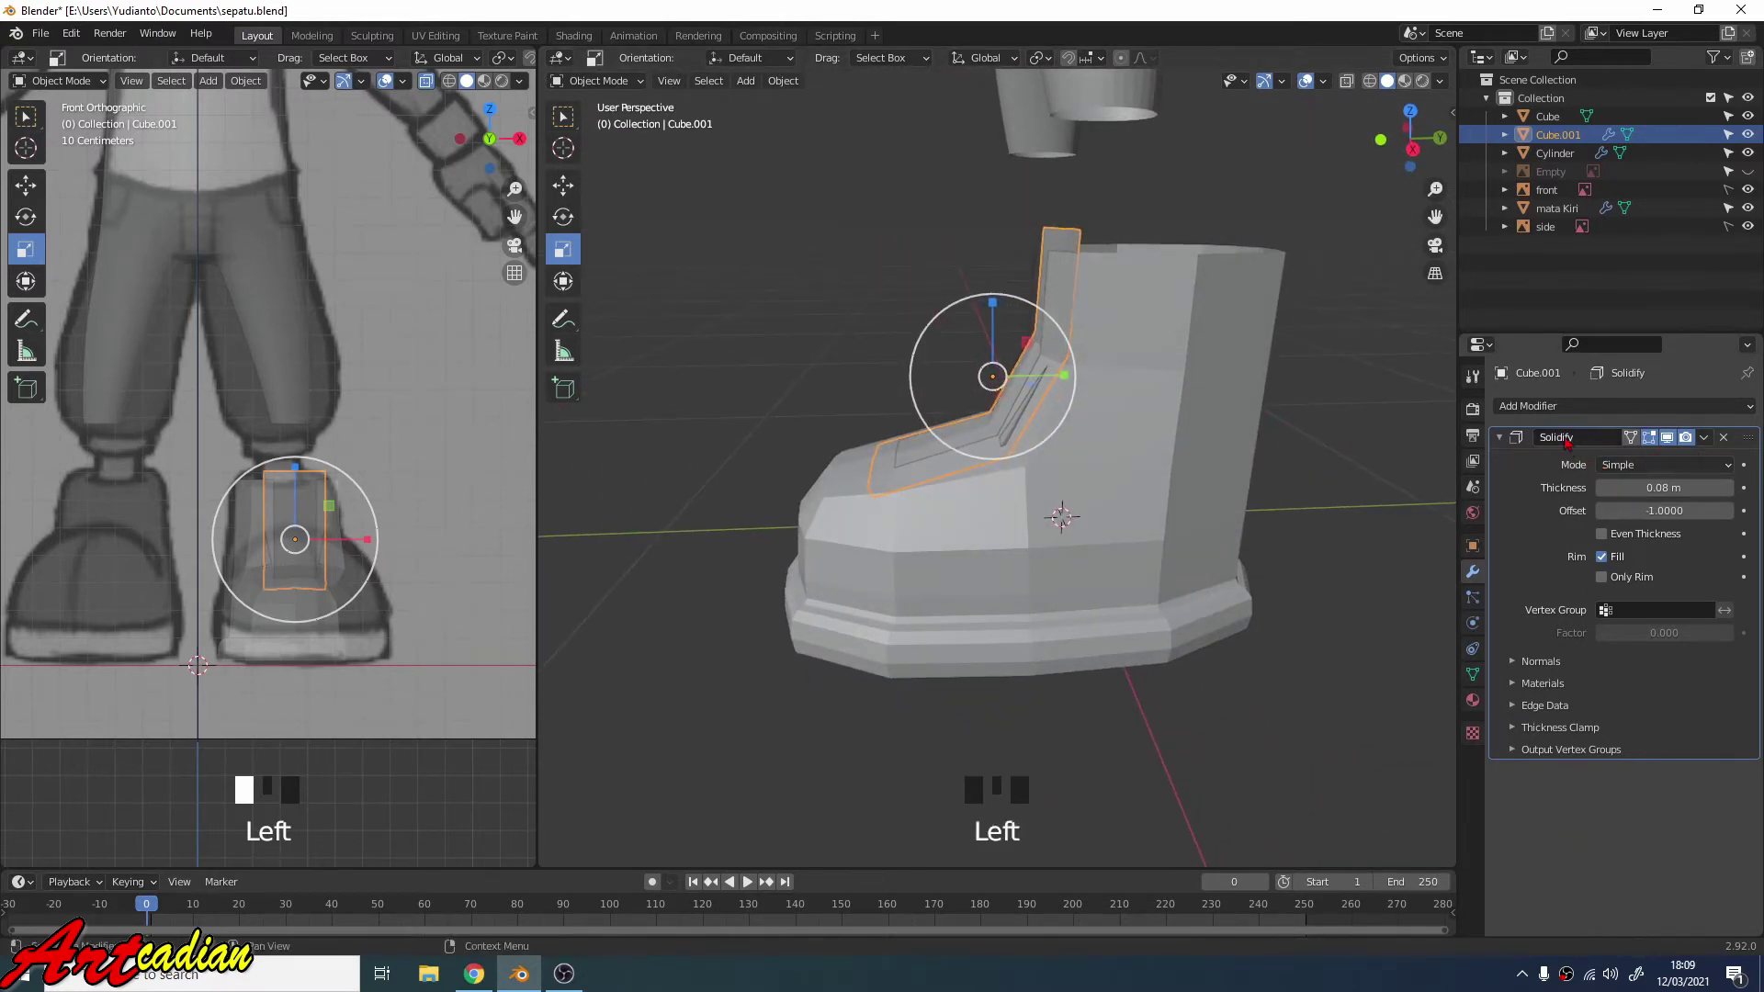
pyautogui.click(1563, 405)
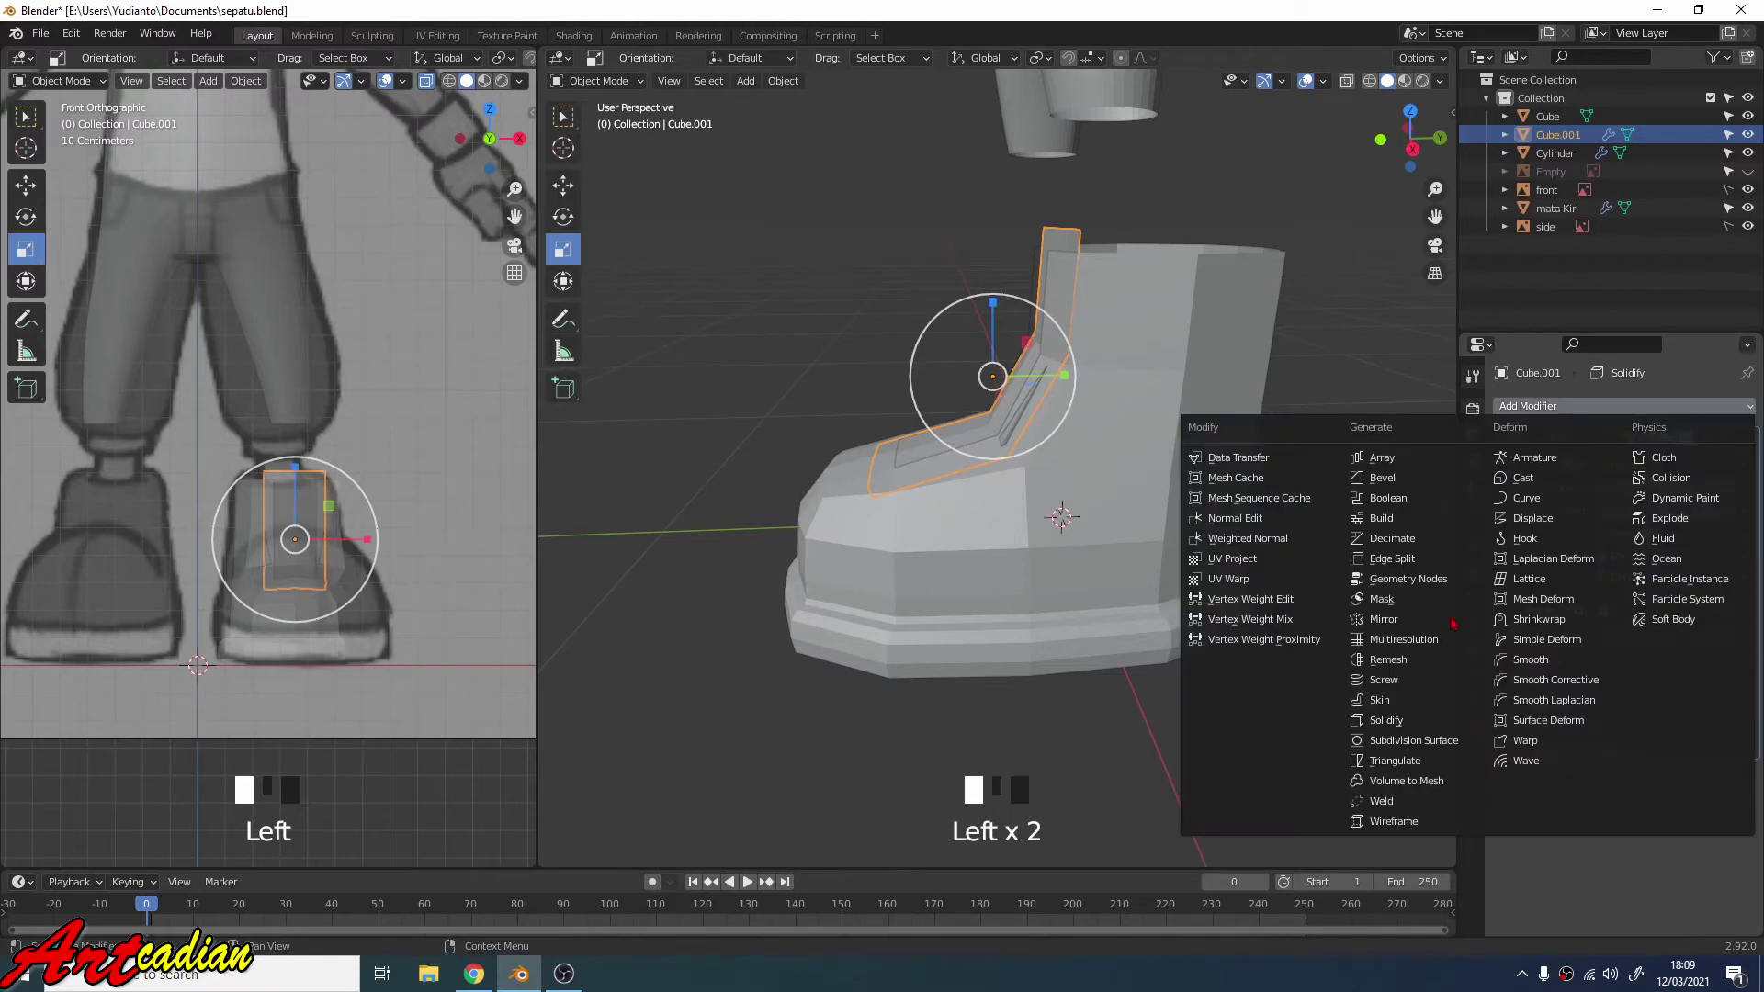
pyautogui.click(1415, 741)
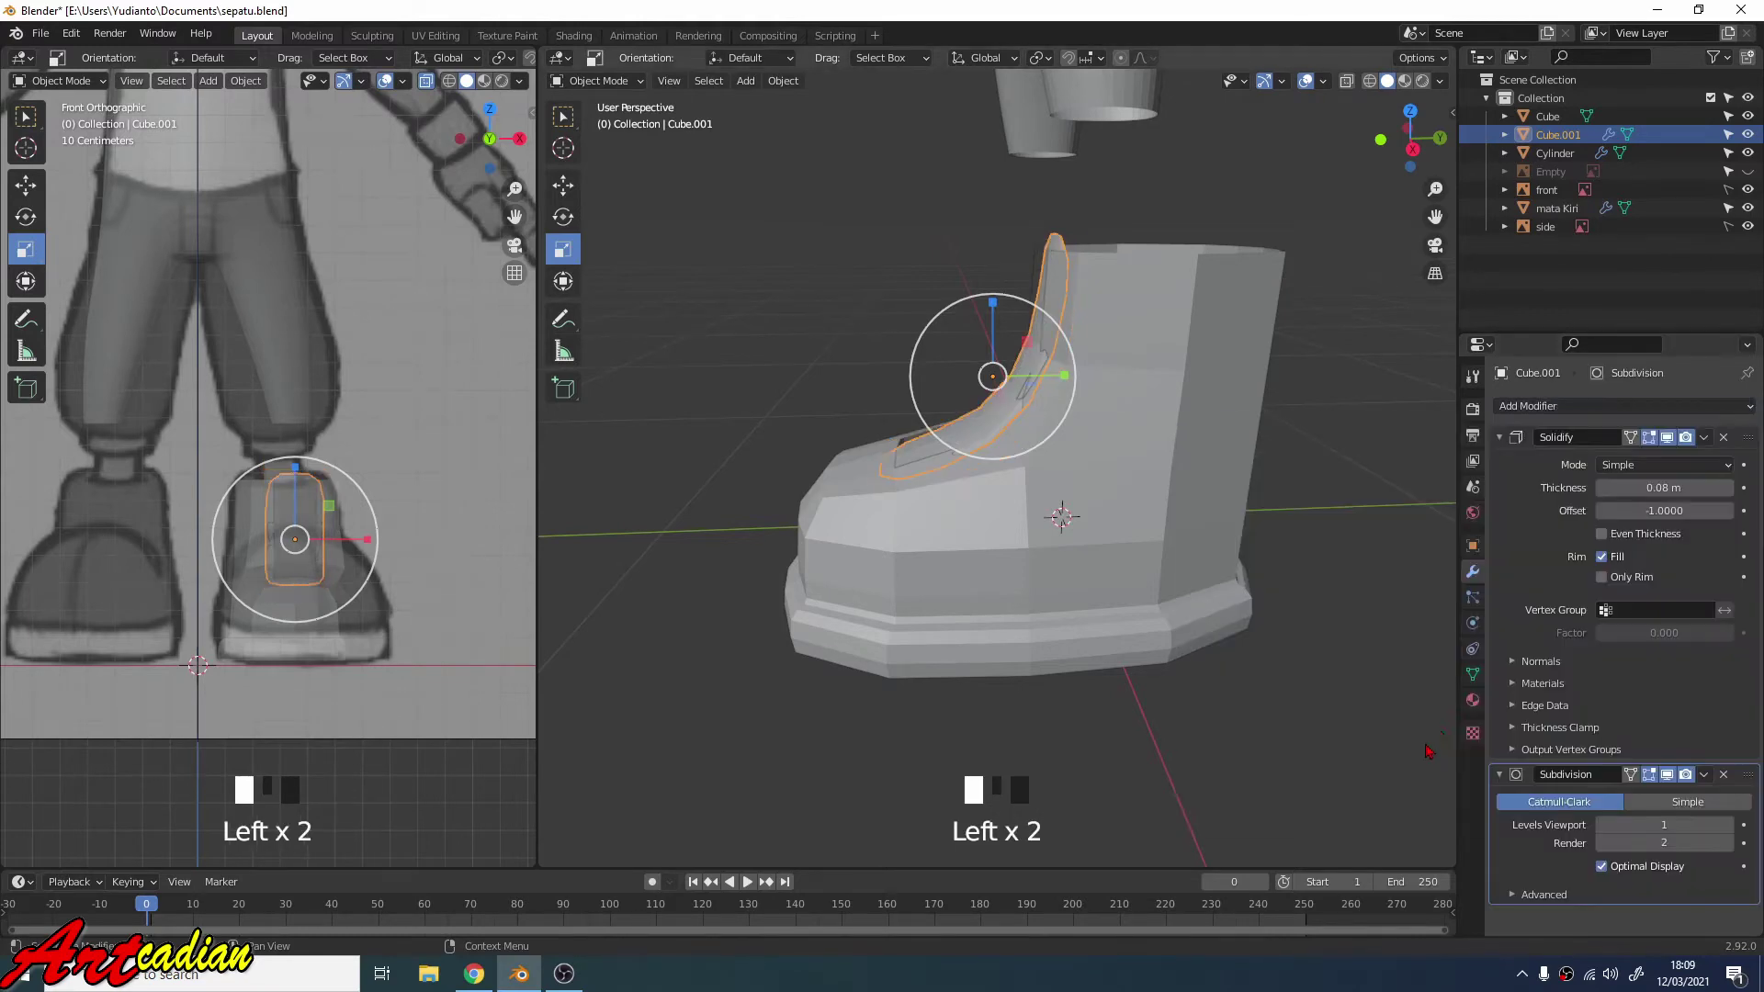
pyautogui.moveTo(1219, 650); pyautogui.dragTo(1204, 701, button='middle')
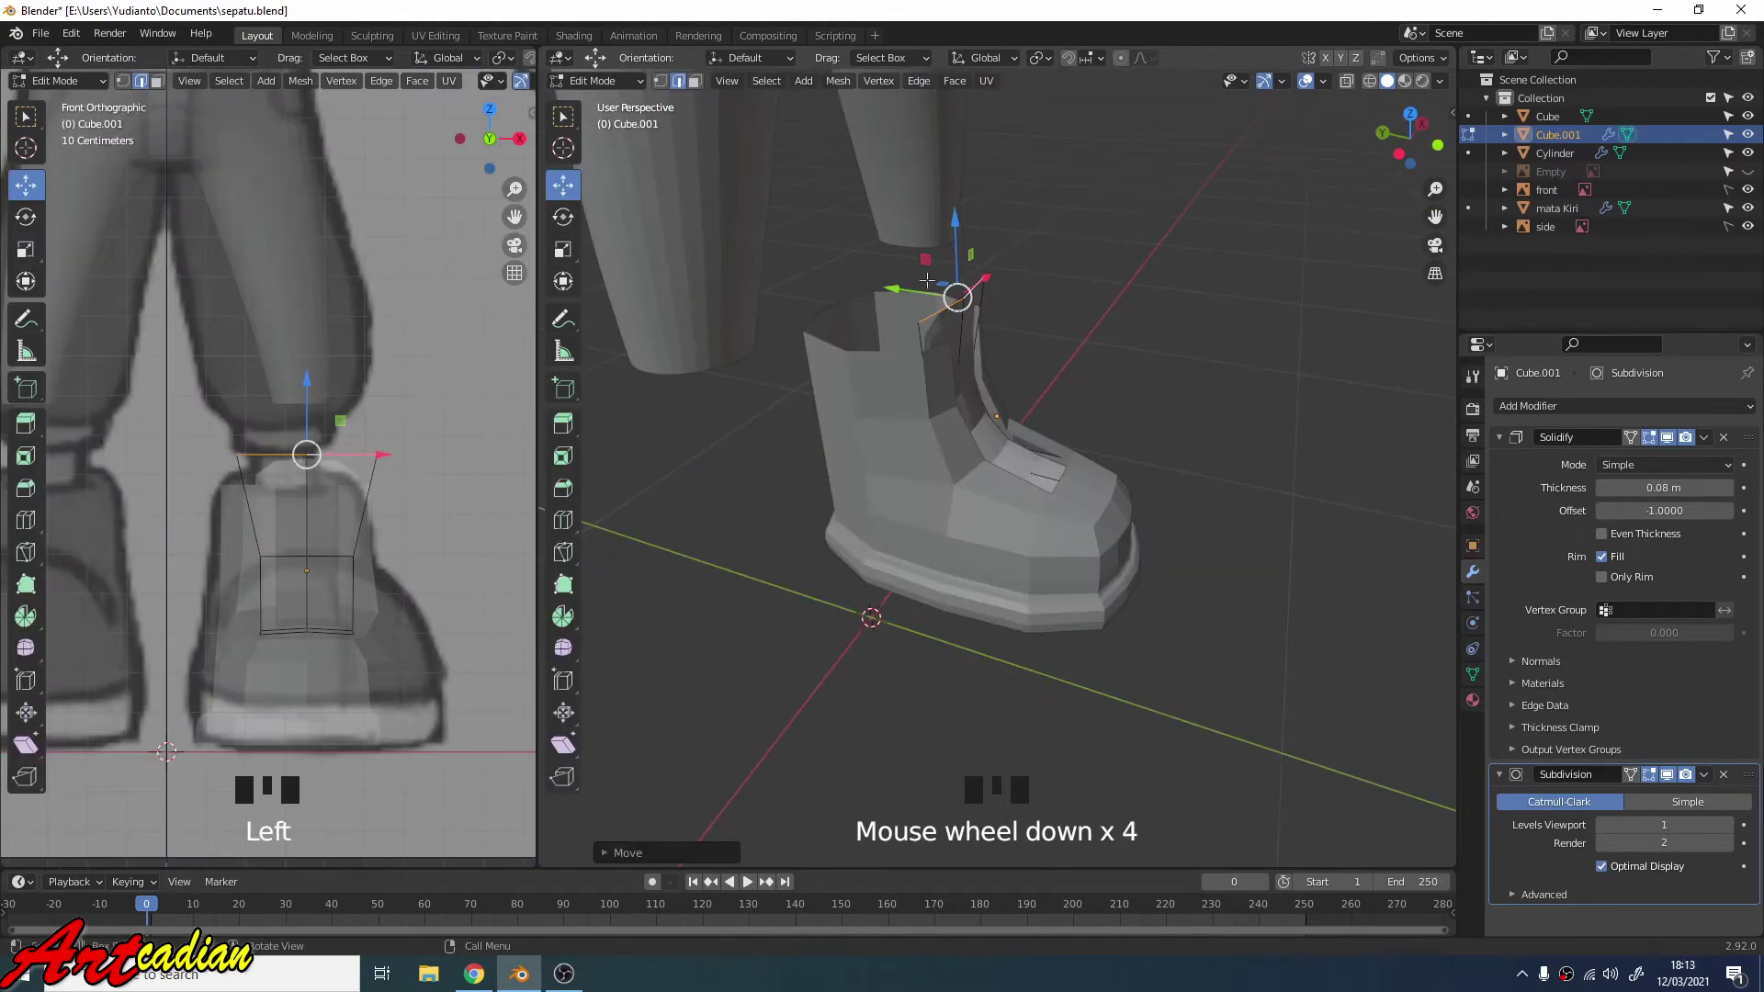
# Move the tongue's selected top edge slightly along the Y axis, then deselect it and return to Object Mode.
pyautogui.moveTo(896, 290); pyautogui.dragTo(889, 289)
pyautogui.click(1201, 289)
pyautogui.moveTo(1201, 288); pyautogui.dragTo(1180, 382, button='middle')
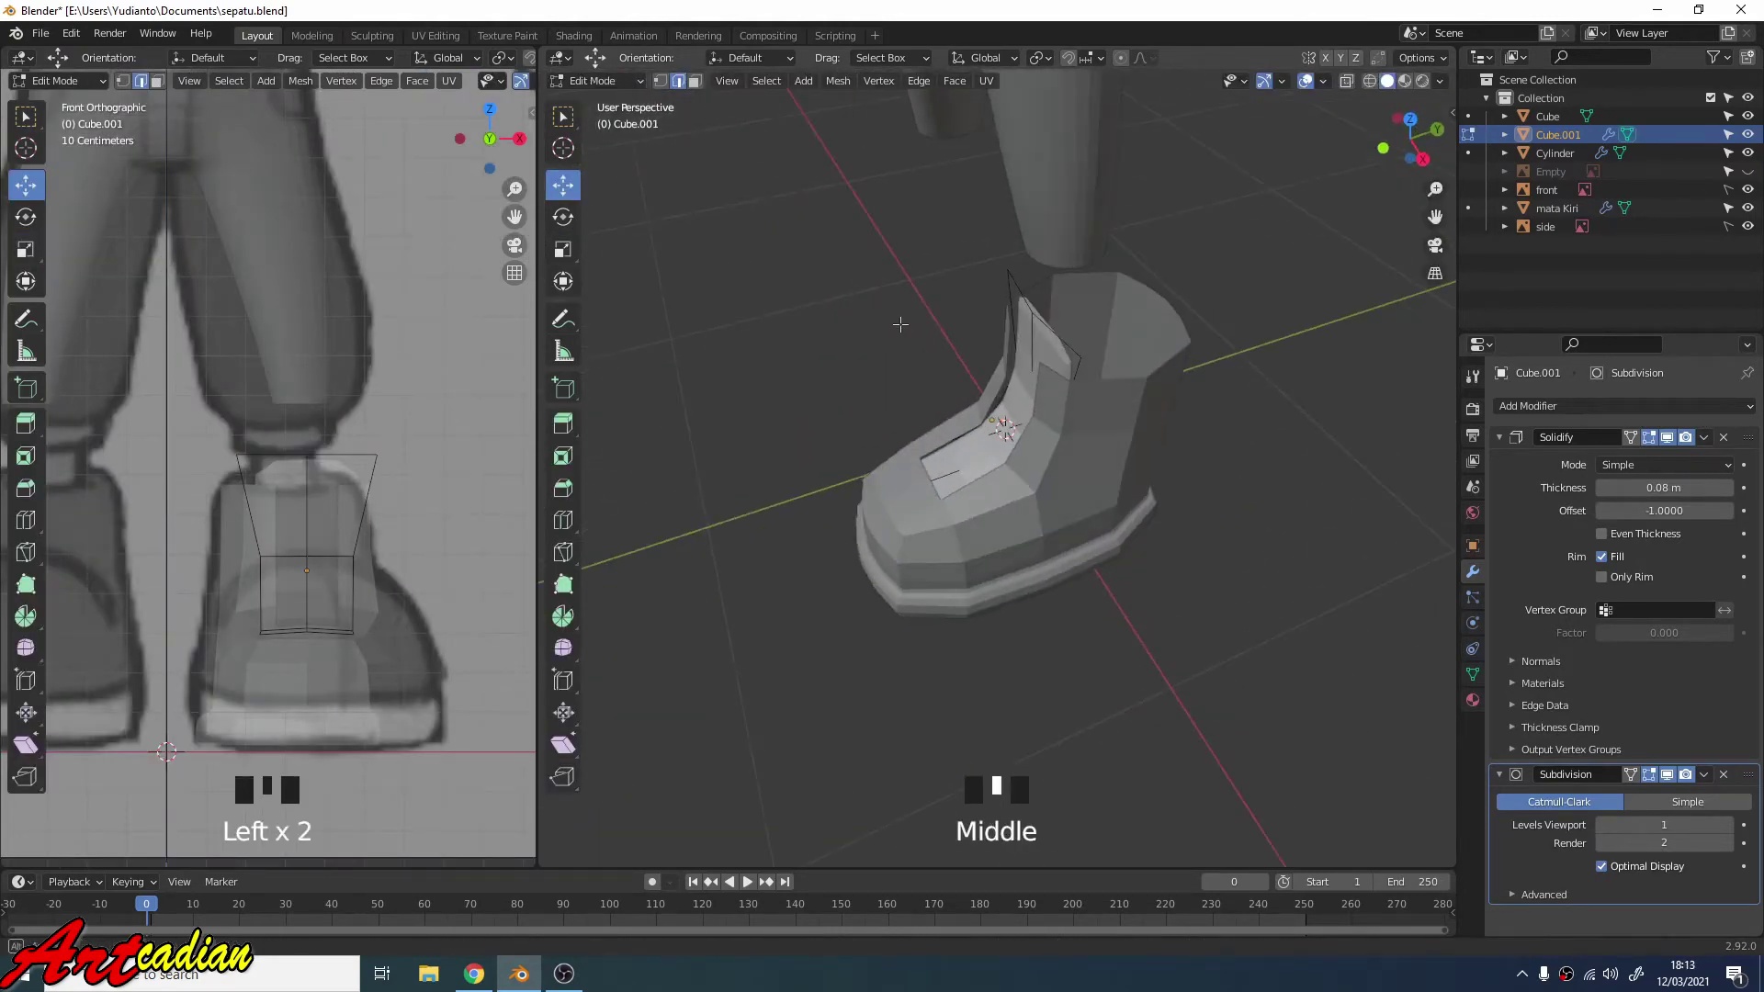
pyautogui.moveTo(1222, 444); pyautogui.dragTo(1107, 448, button='middle')
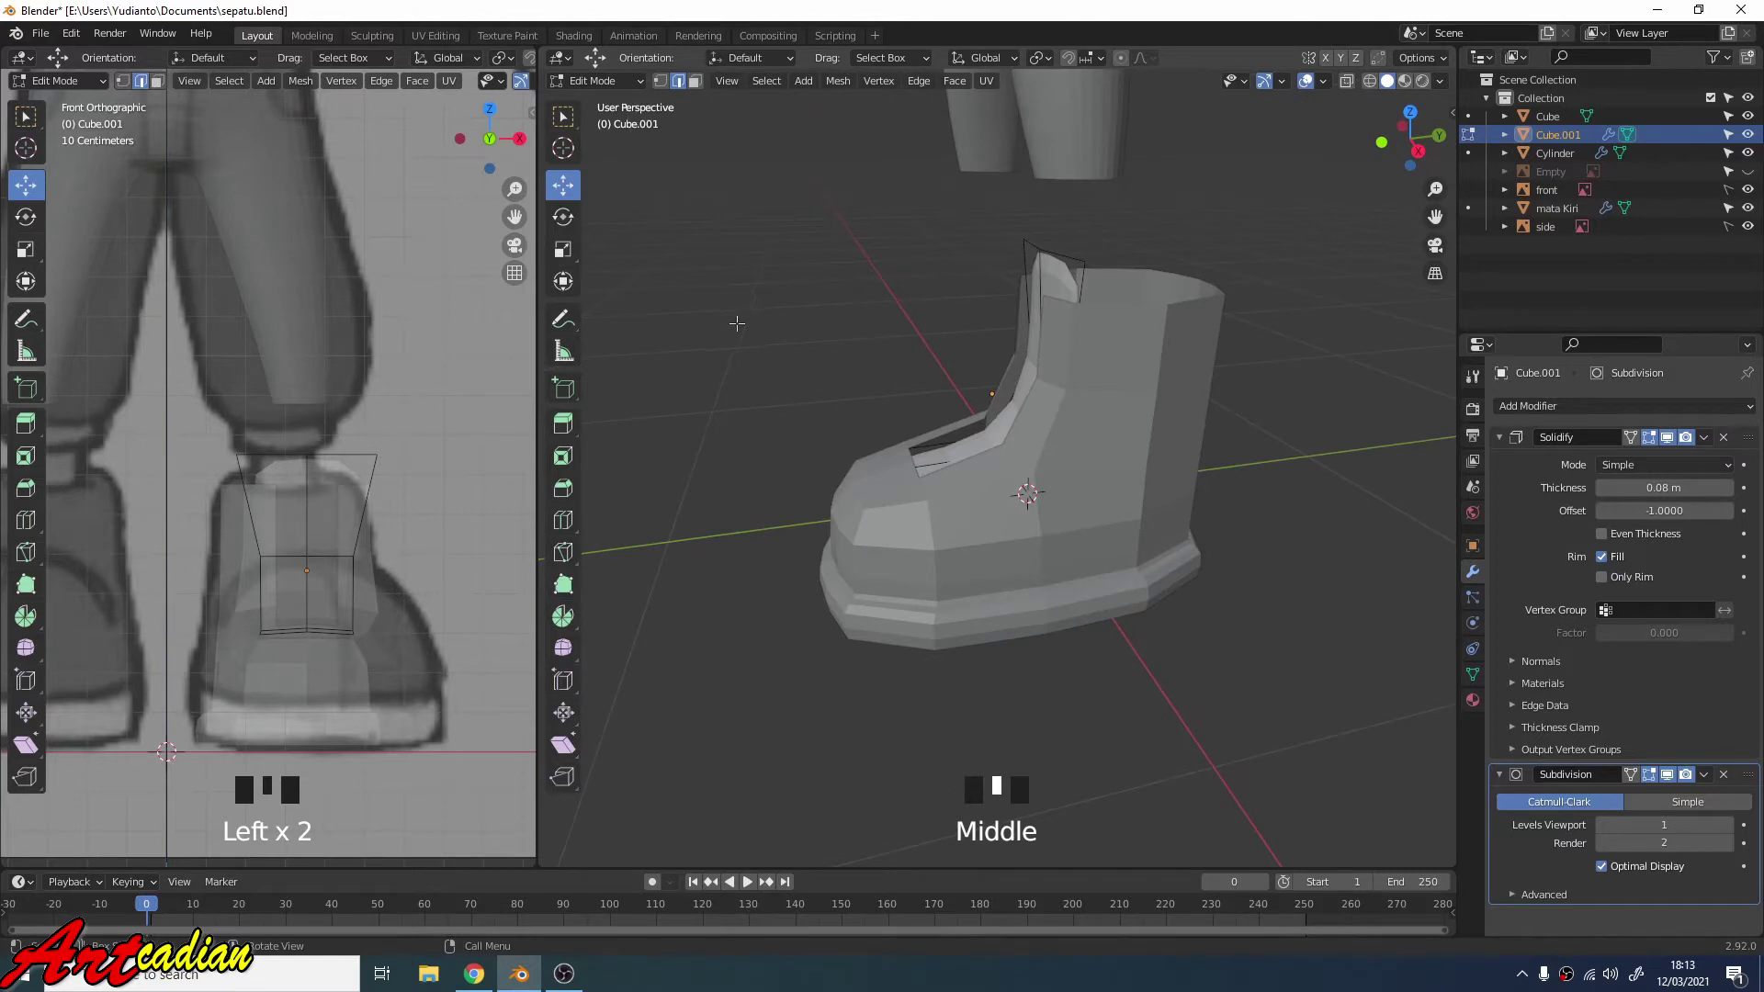
pyautogui.press('Tab')
# Select the shoe body and add a Solidify modifier to it.
pyautogui.click(1140, 376)
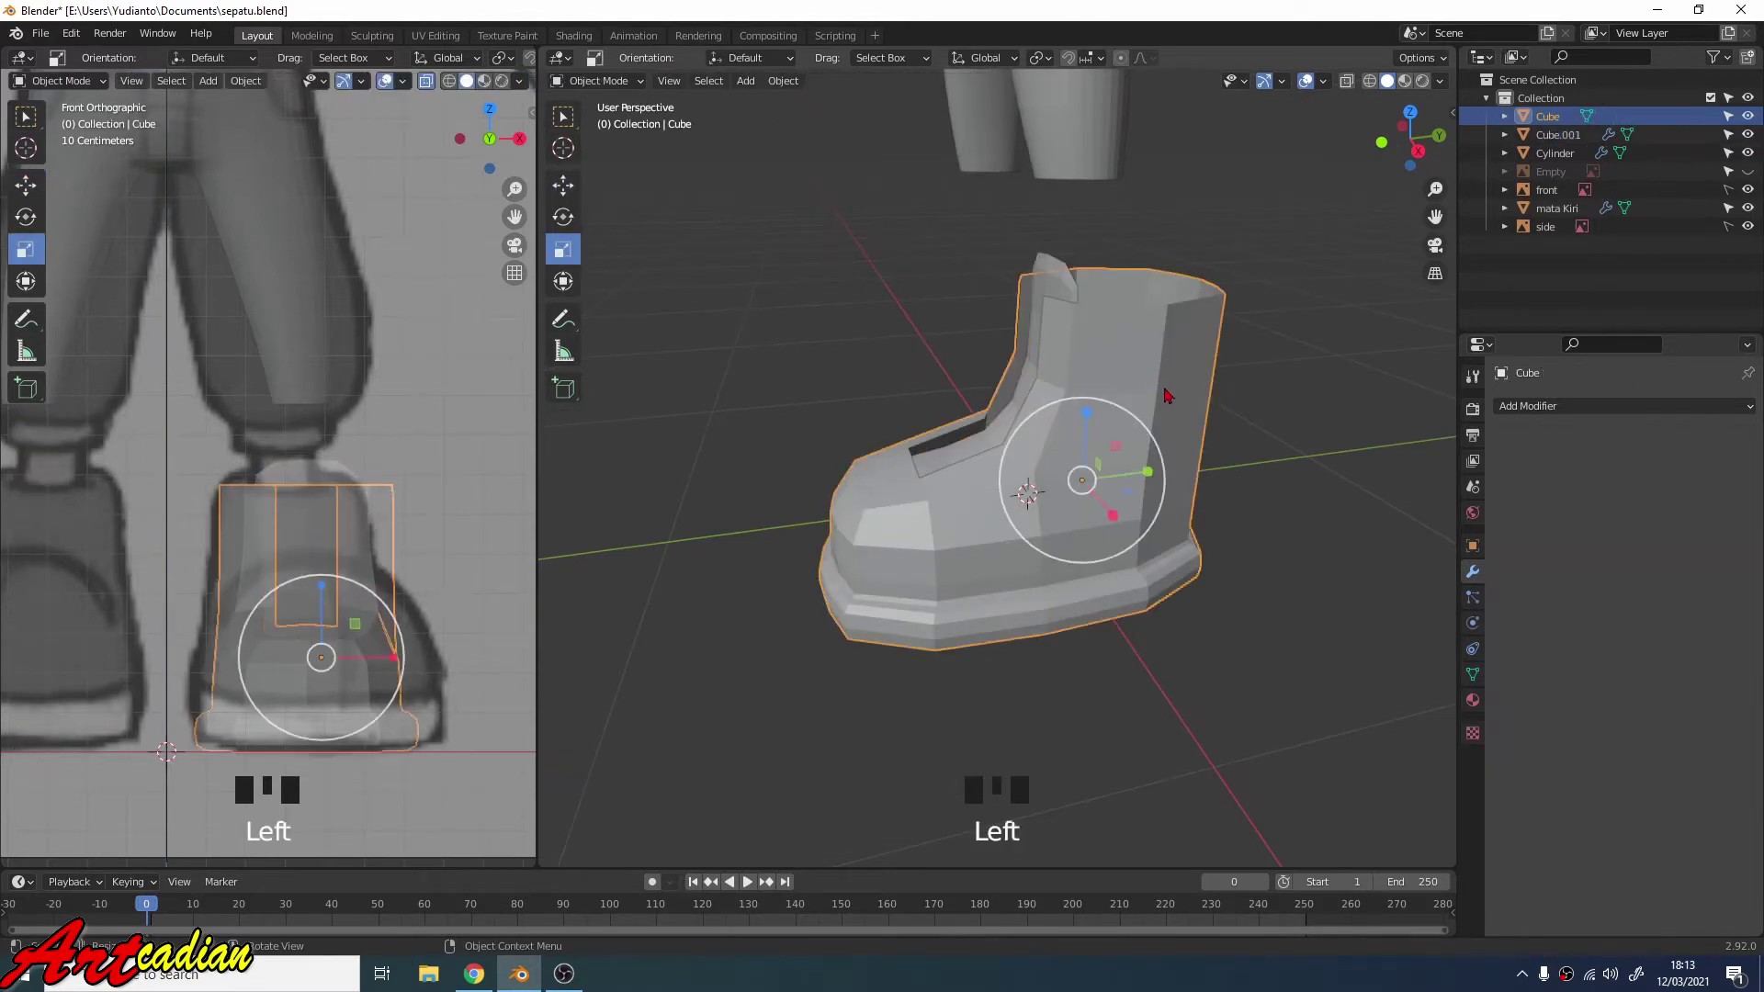
pyautogui.moveTo(1165, 395); pyautogui.dragTo(1130, 397, button='middle')
pyautogui.click(1644, 405)
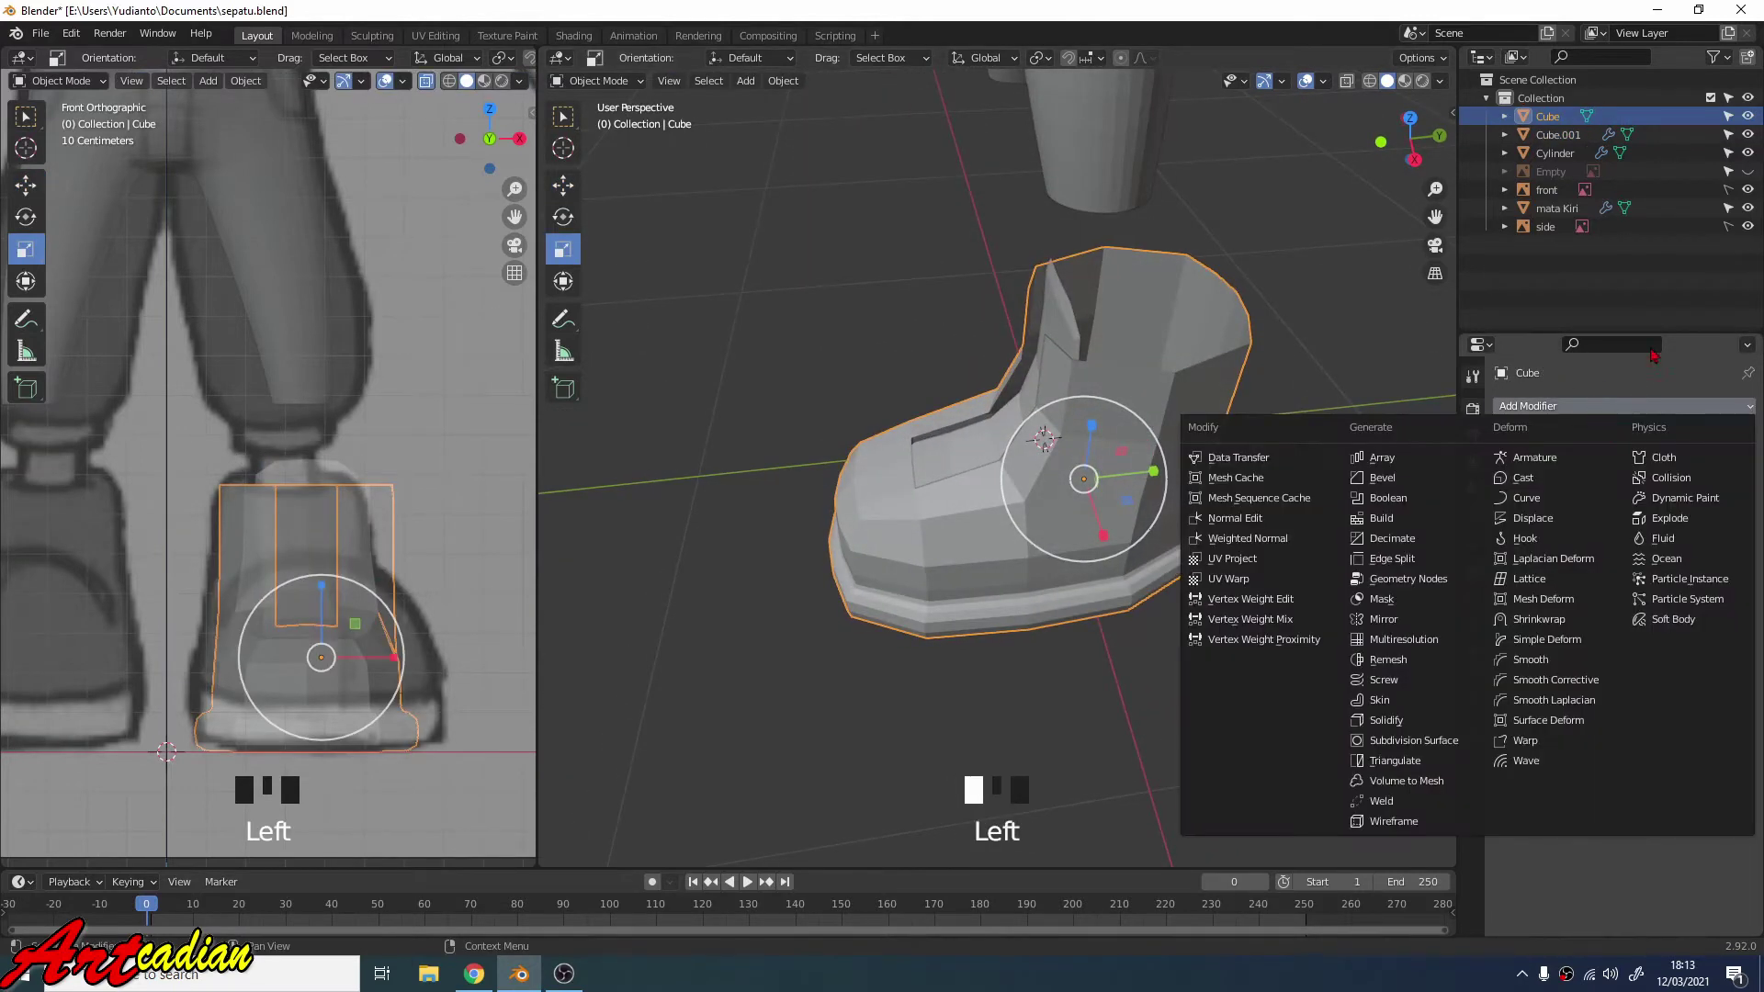
pyautogui.click(1608, 406)
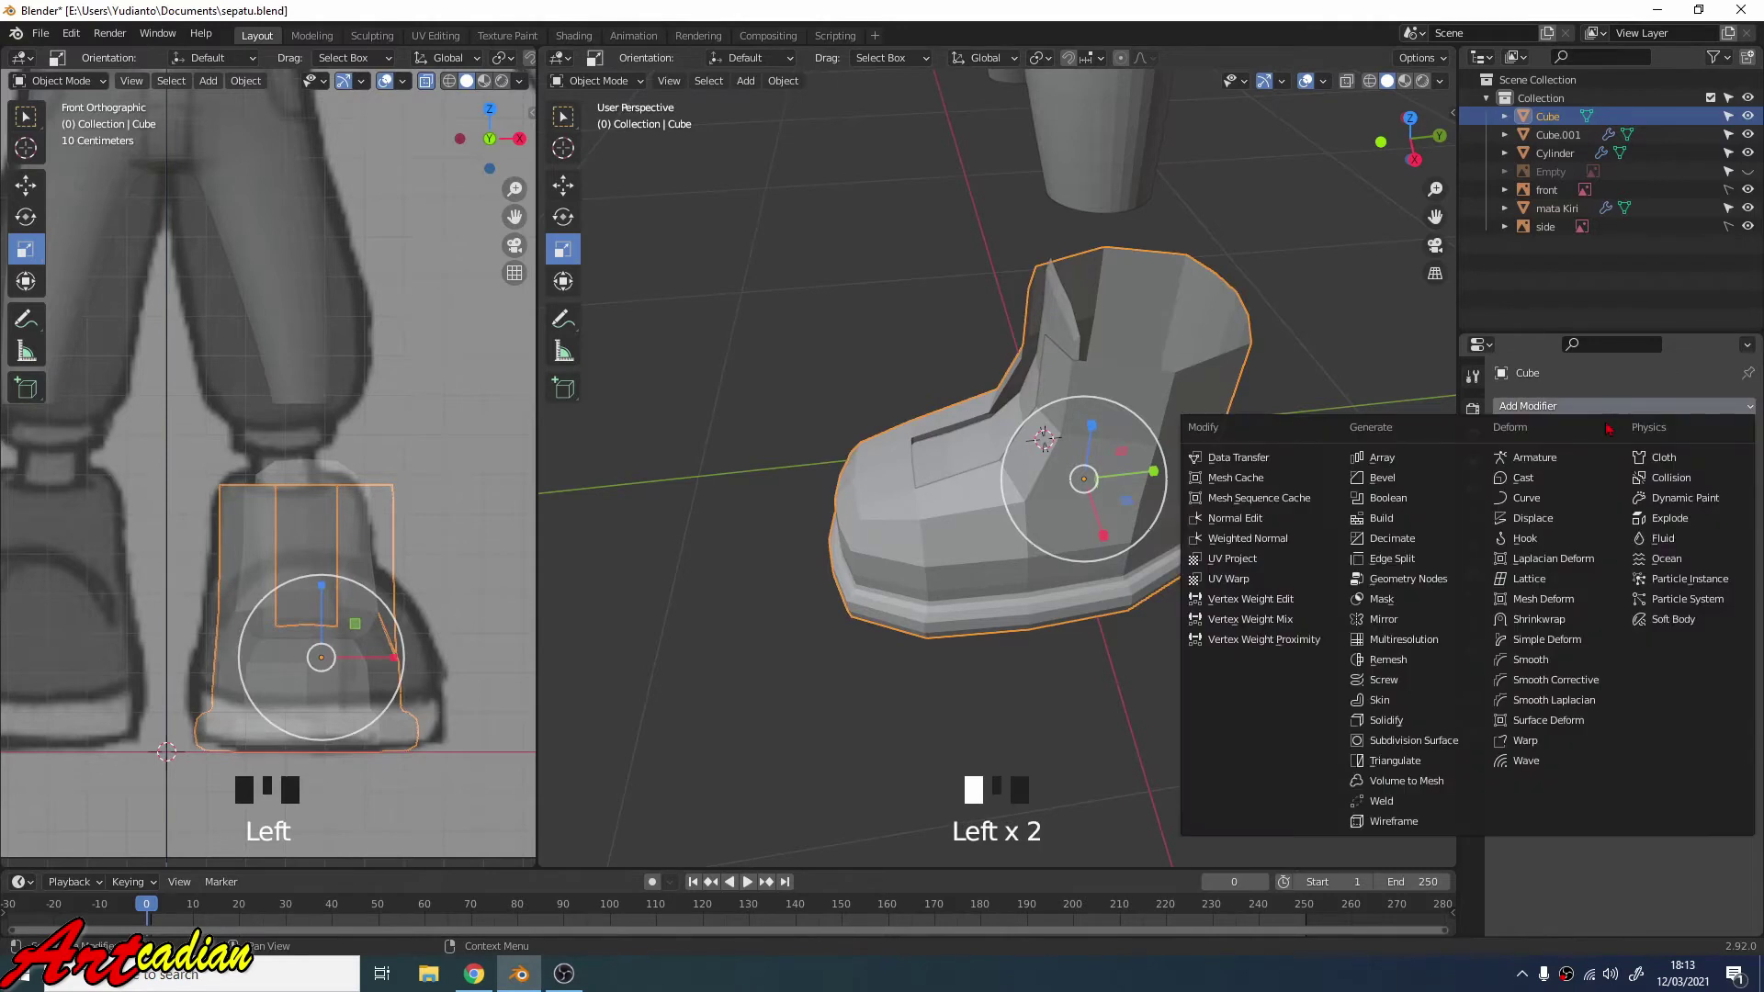
pyautogui.click(1388, 720)
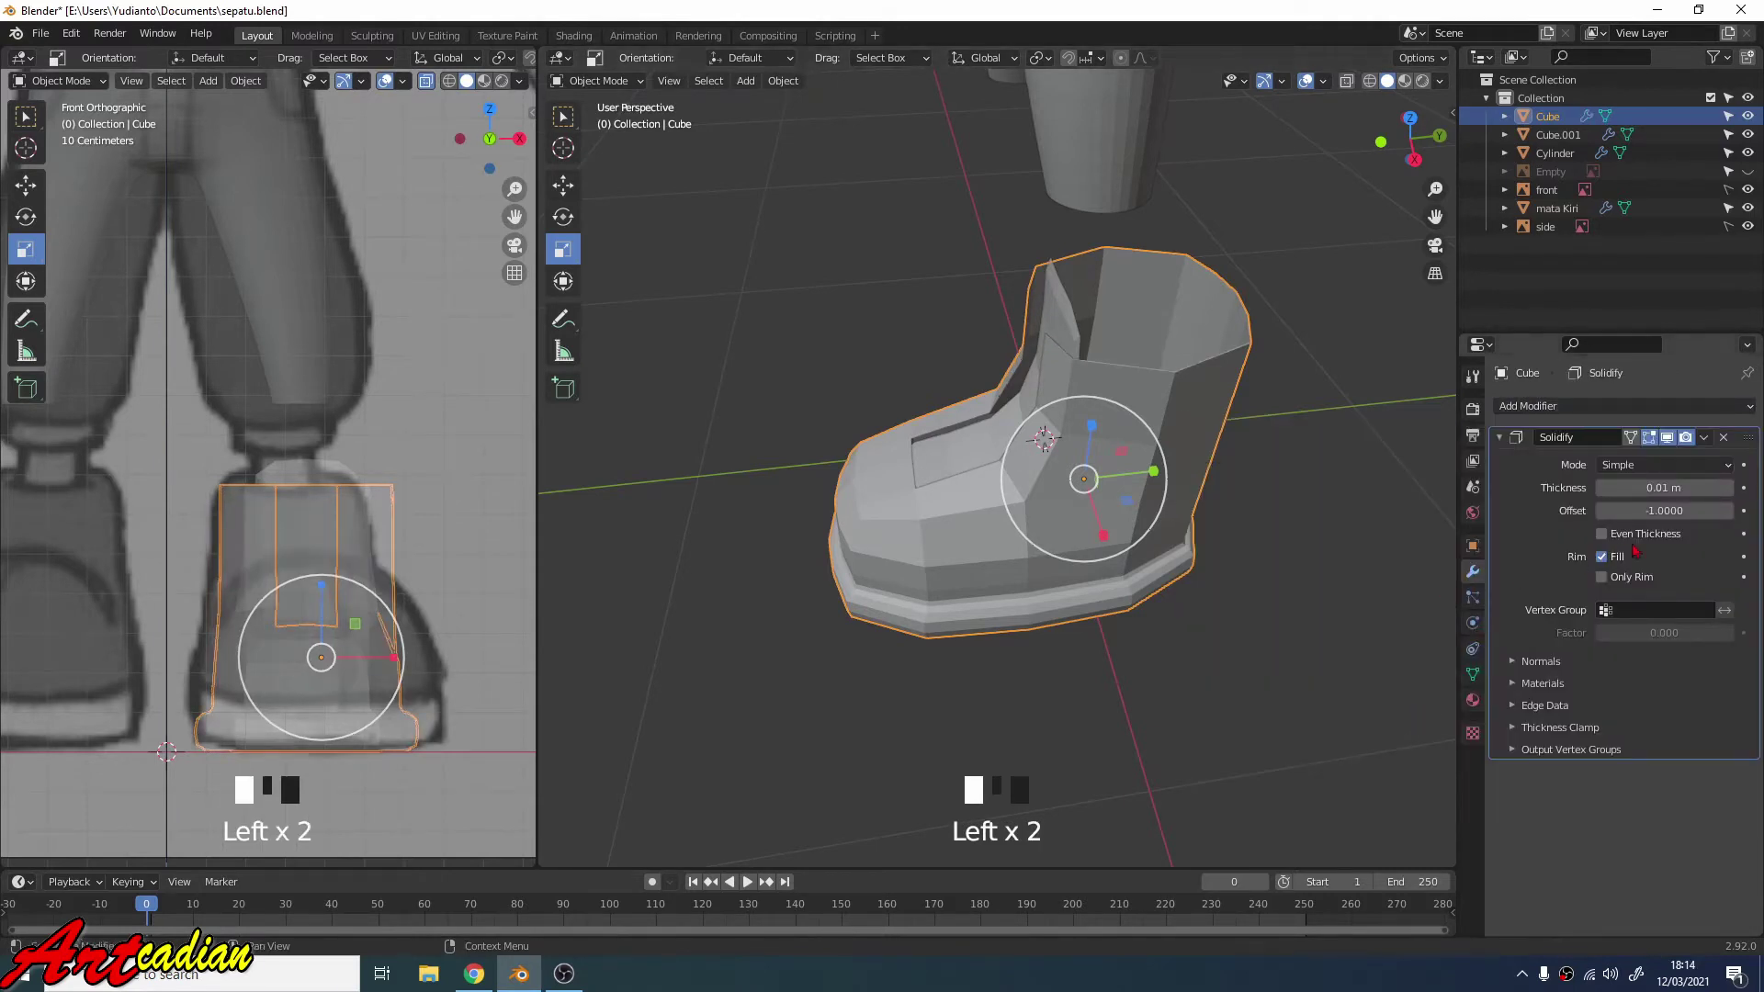
# Set the shoe body's Solidify thickness to 0.11 m.
pyautogui.moveTo(1636, 489); pyautogui.dragTo(1739, 490)
pyautogui.moveTo(1135, 553); pyautogui.dragTo(1337, 580, button='middle')
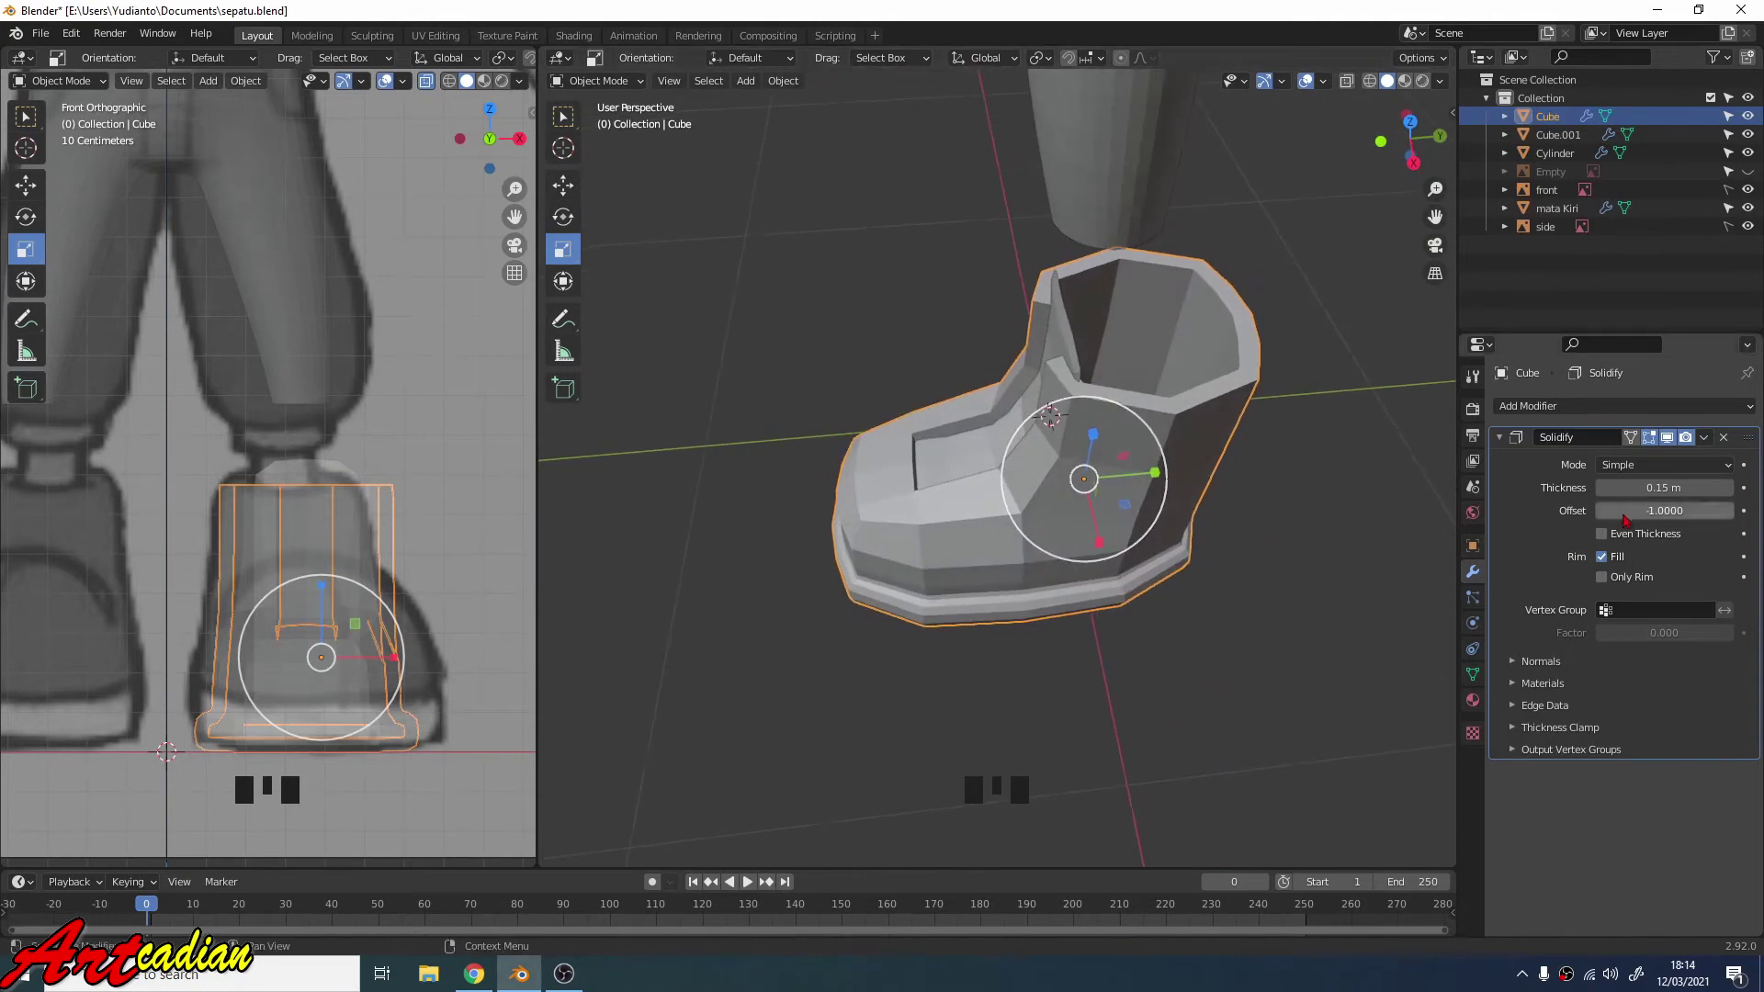
pyautogui.moveTo(1671, 487); pyautogui.dragTo(1656, 486)
pyautogui.moveTo(1235, 470); pyautogui.dragTo(1352, 421, button='middle')
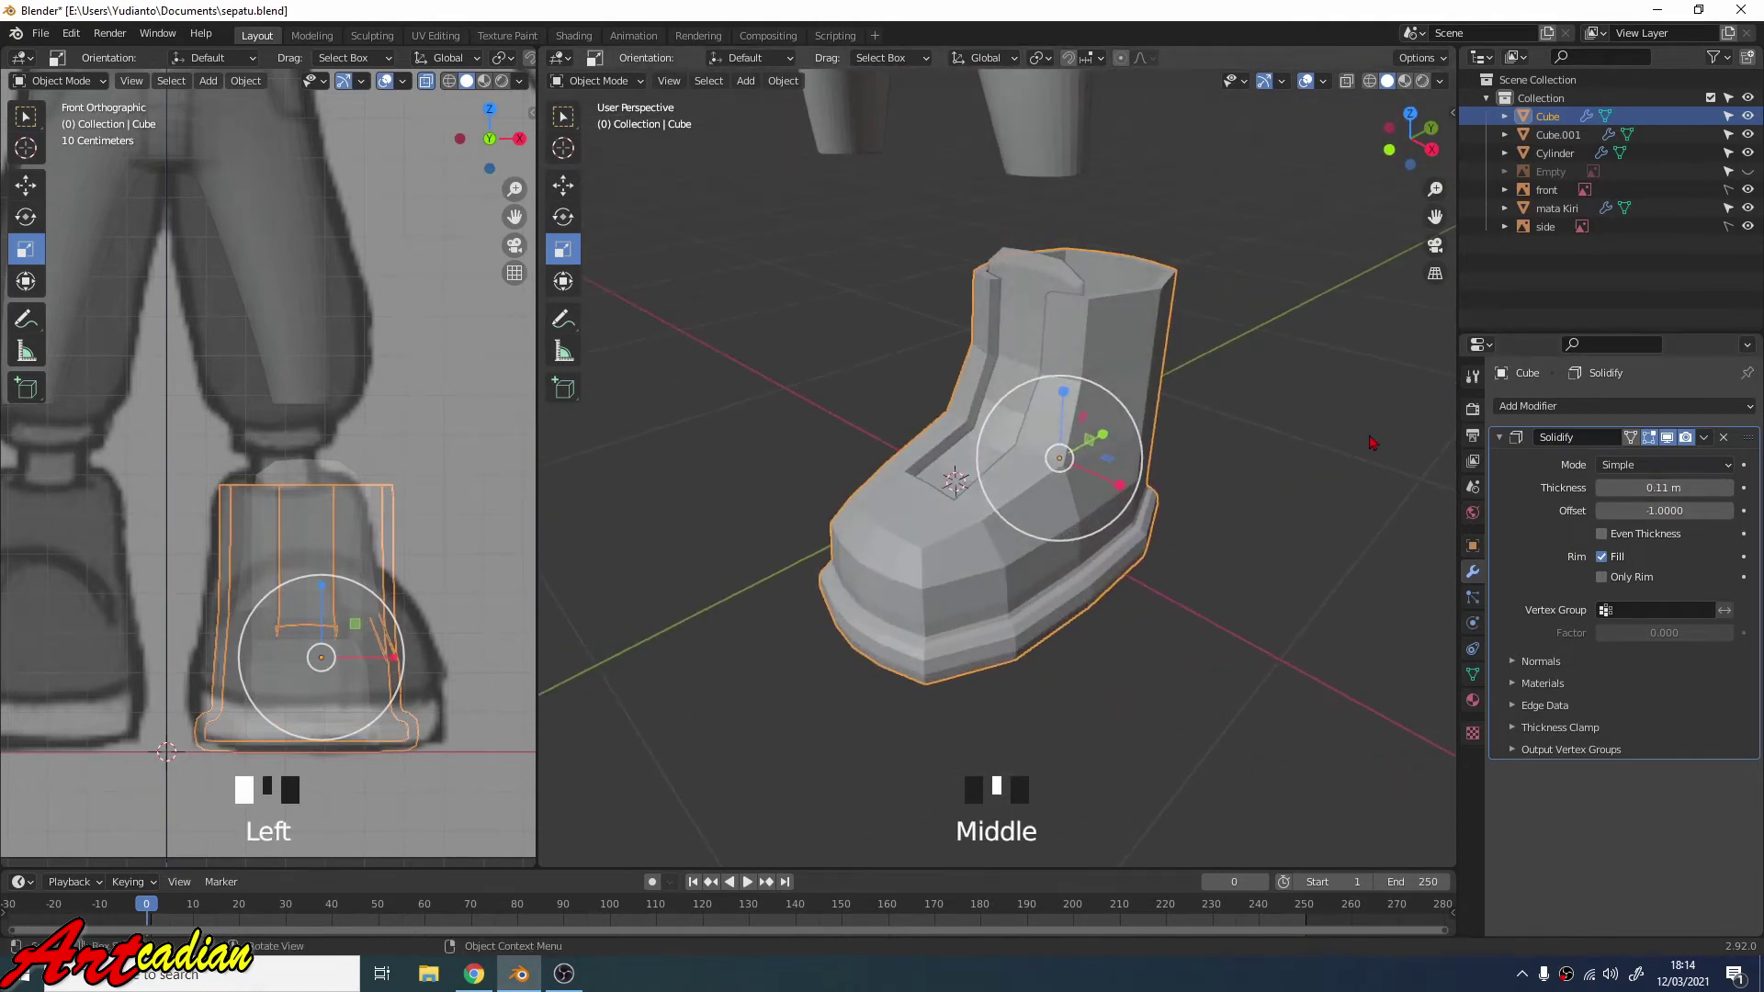
# Enable Only Rim in the shoe body's Solidify modifier and inspect the rim around the ankle opening.
pyautogui.click(1601, 579)
pyautogui.keyDown('alt'); pyautogui.middleClick(1056, 340); pyautogui.keyUp('alt')
pyautogui.keyDown('alt'); pyautogui.middleClick(1052, 368); pyautogui.keyUp('alt')
pyautogui.scroll(4, 989, 677)
pyautogui.moveTo(989, 677); pyautogui.dragTo(965, 661, button='middle')
pyautogui.keyDown('shift'); pyautogui.moveTo(982, 625); pyautogui.dragTo(1115, 441, button='middle'); pyautogui.keyUp('shift')
pyautogui.scroll(3, 1083, 474)
pyautogui.scroll(-1, 1084, 472)
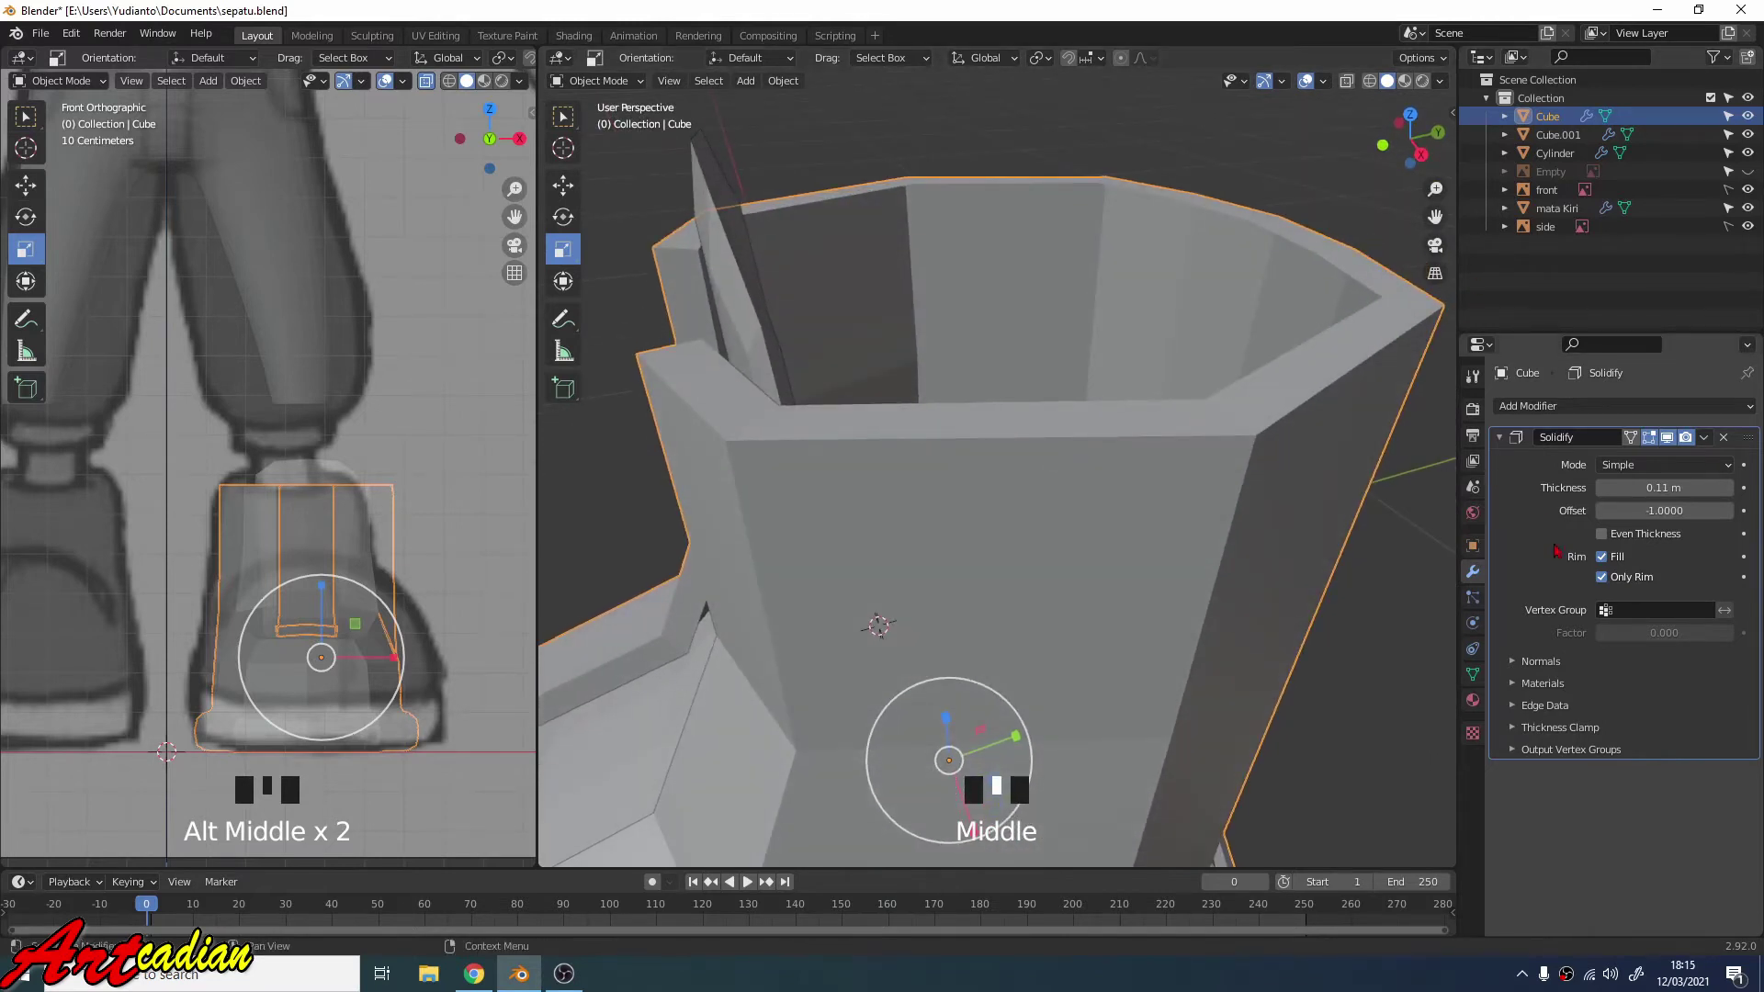
# Compare the shoe's inner walls with Only Rim off and on, leaving the option enabled.
pyautogui.click(1602, 577)
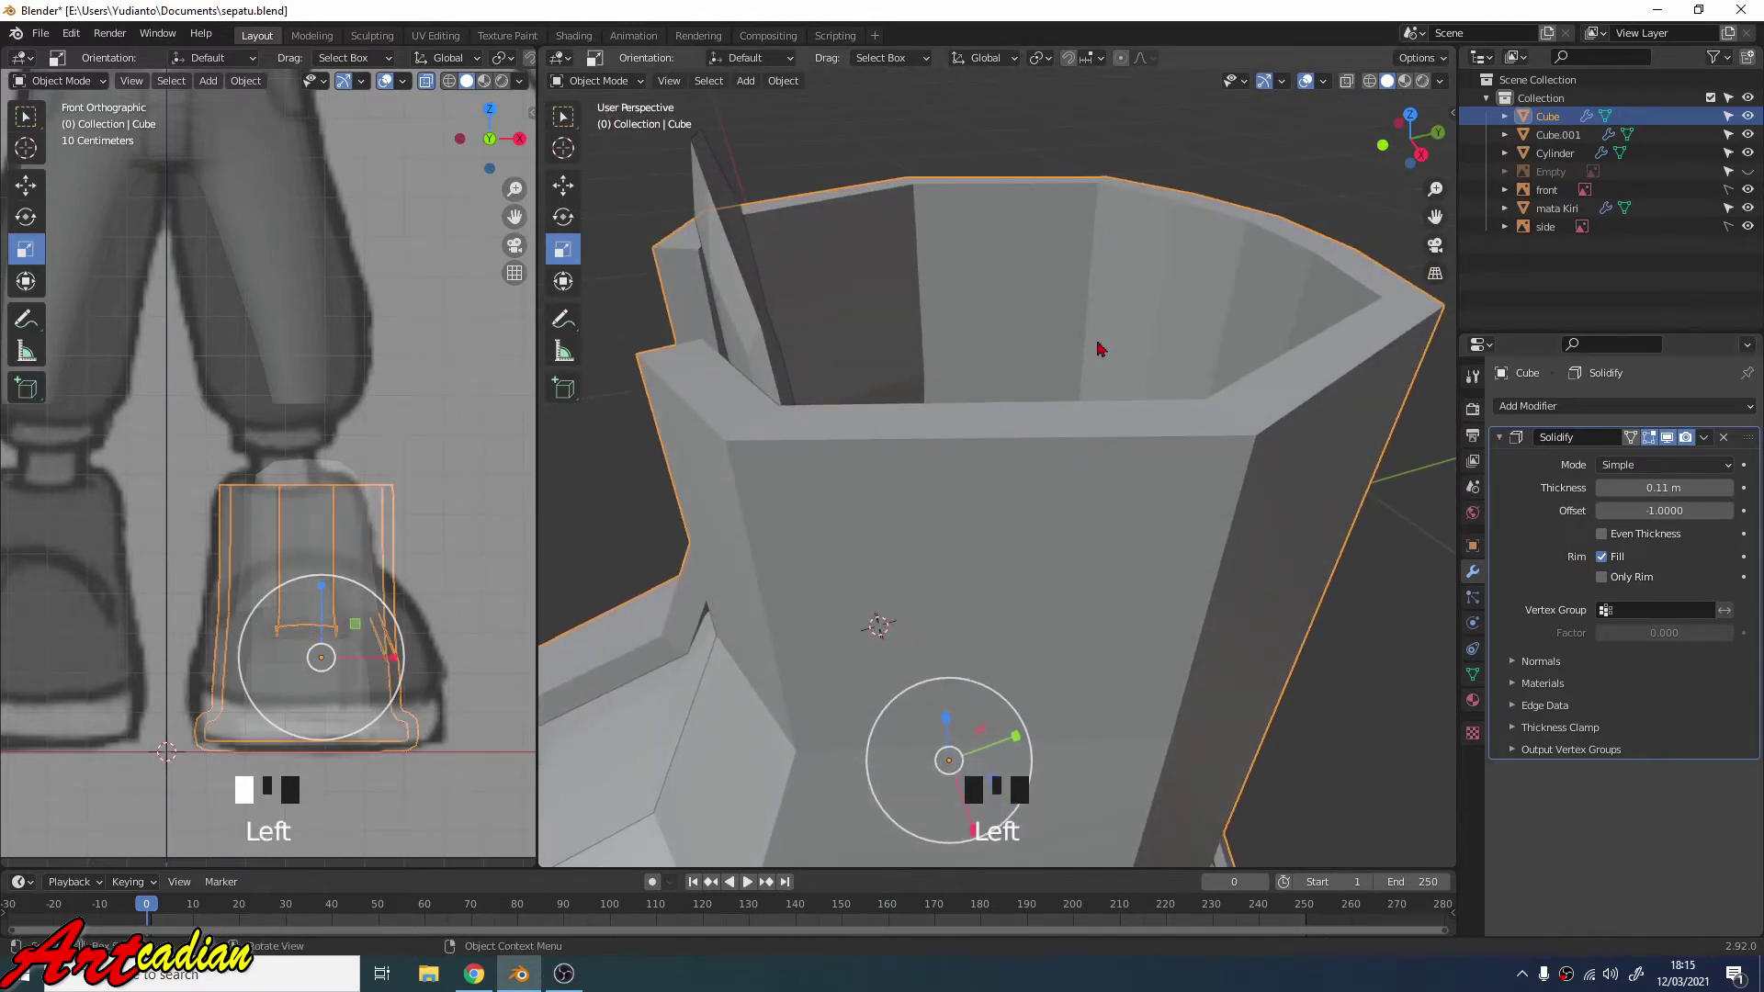
pyautogui.moveTo(1009, 244); pyautogui.dragTo(720, 549, button='middle')
pyautogui.click(1602, 577)
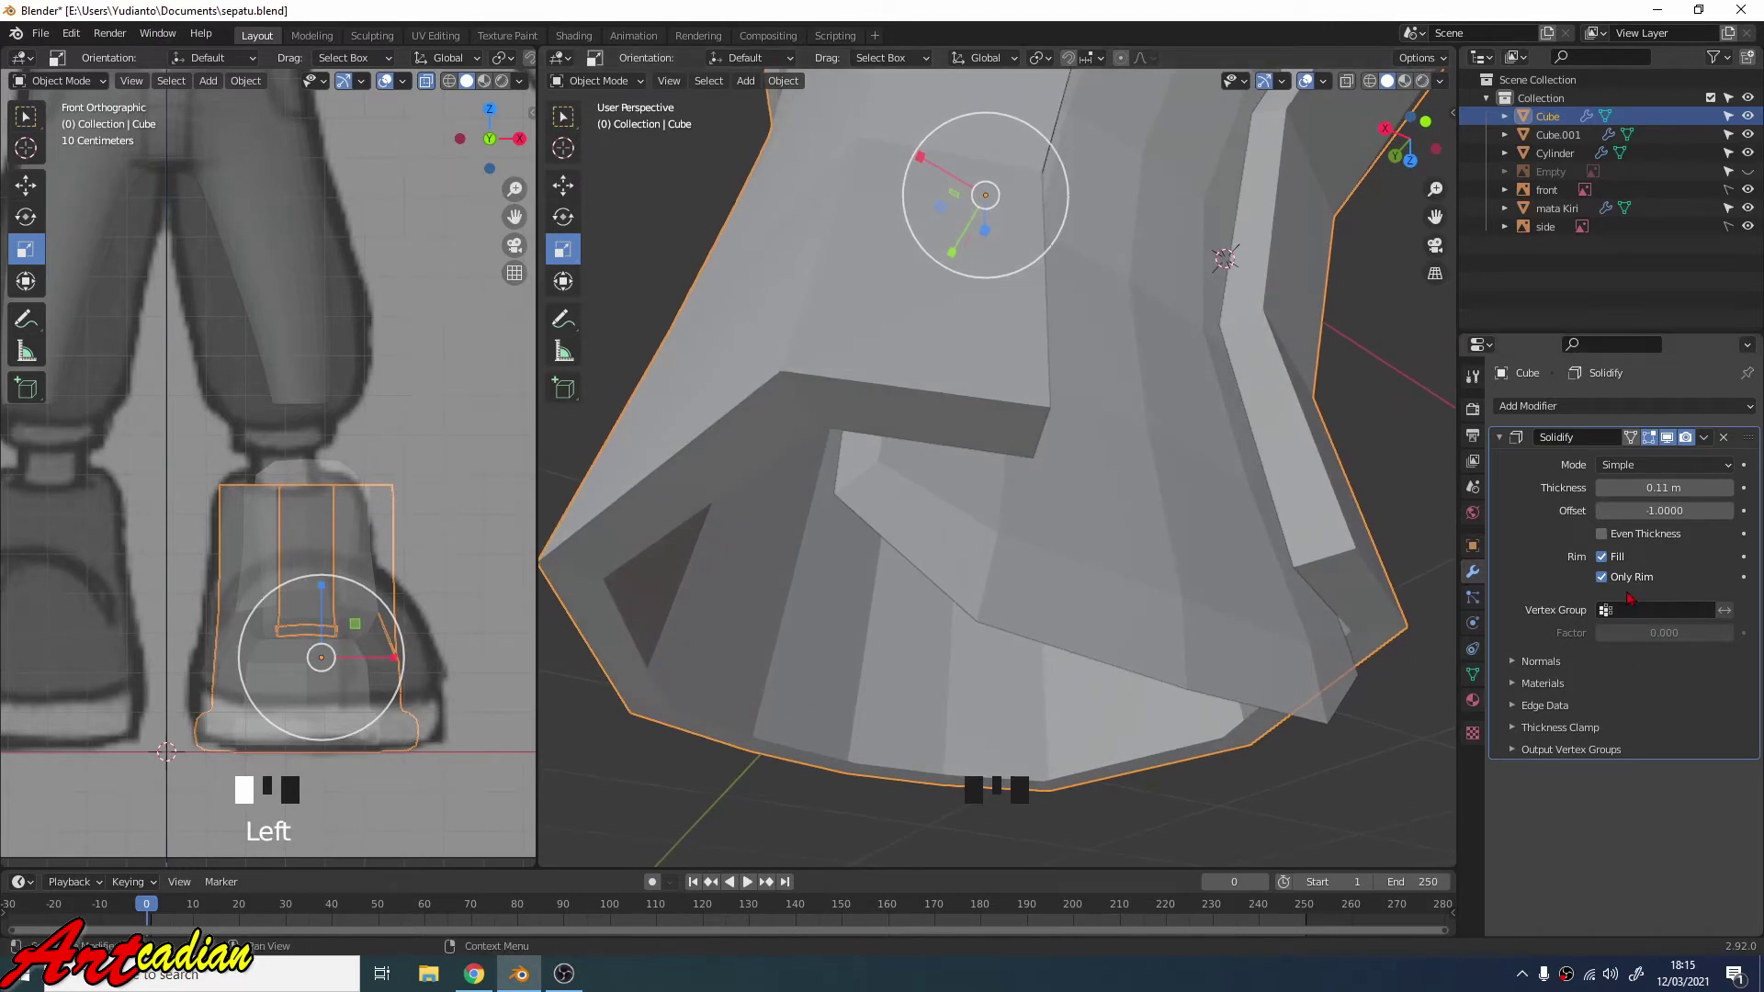
pyautogui.click(1603, 577)
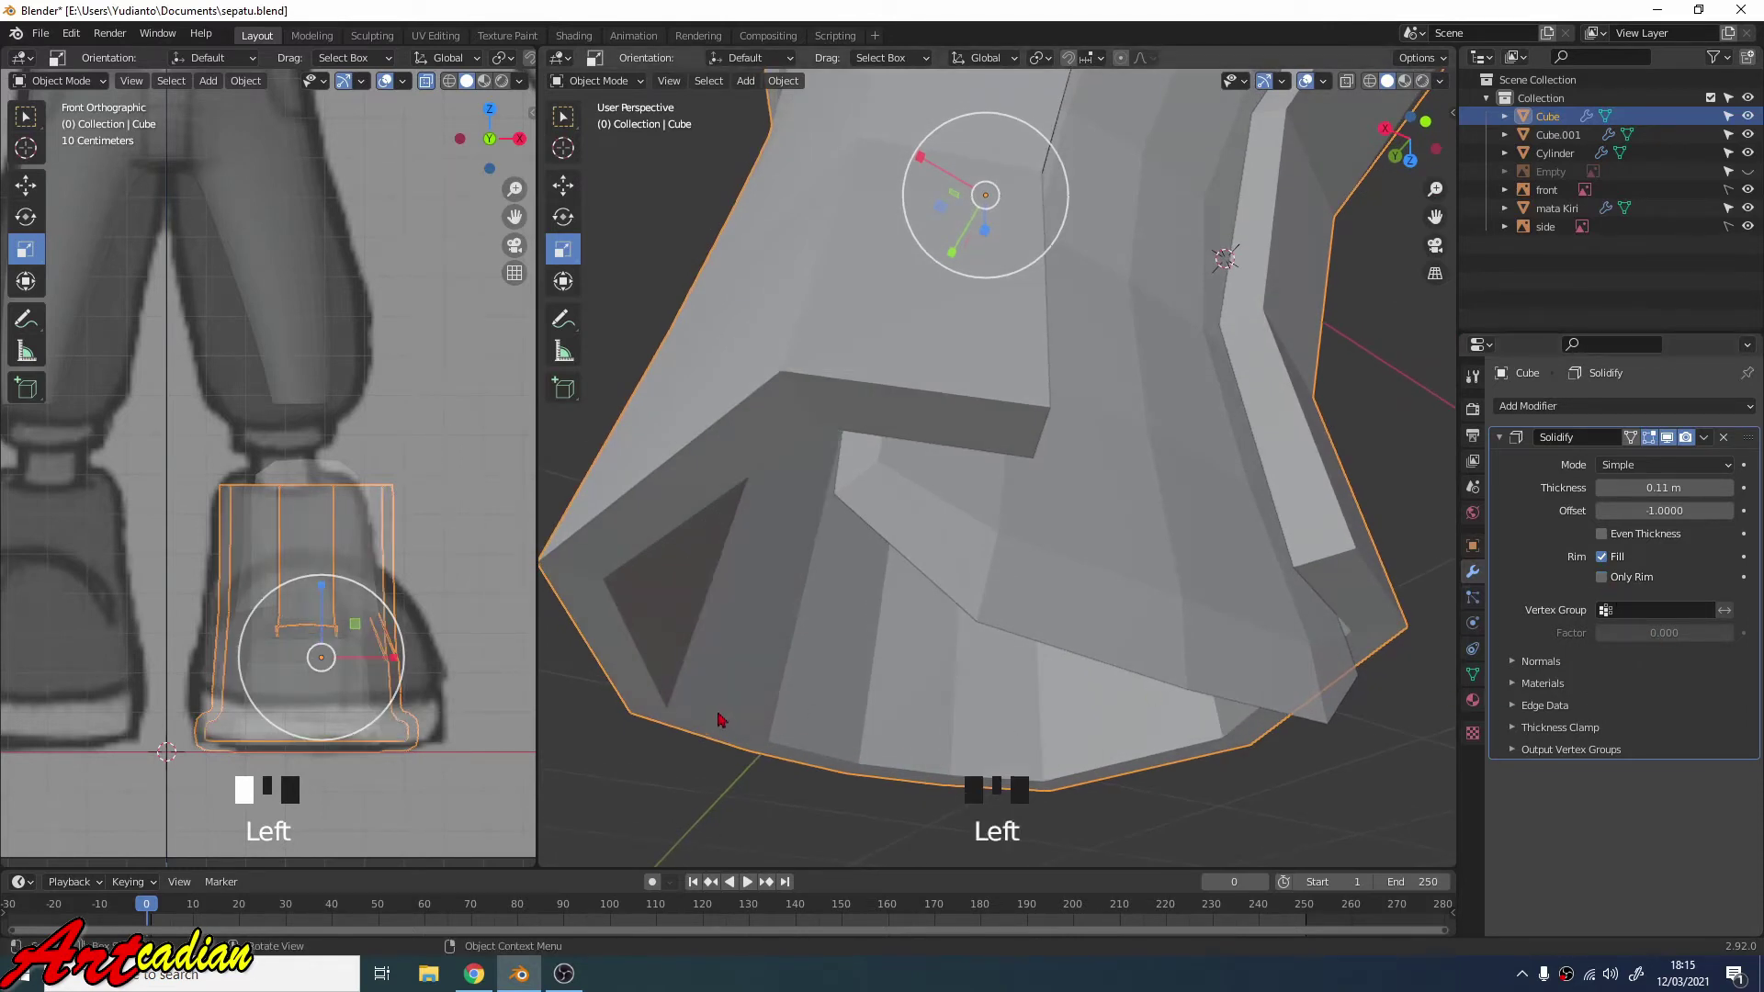
pyautogui.click(1602, 577)
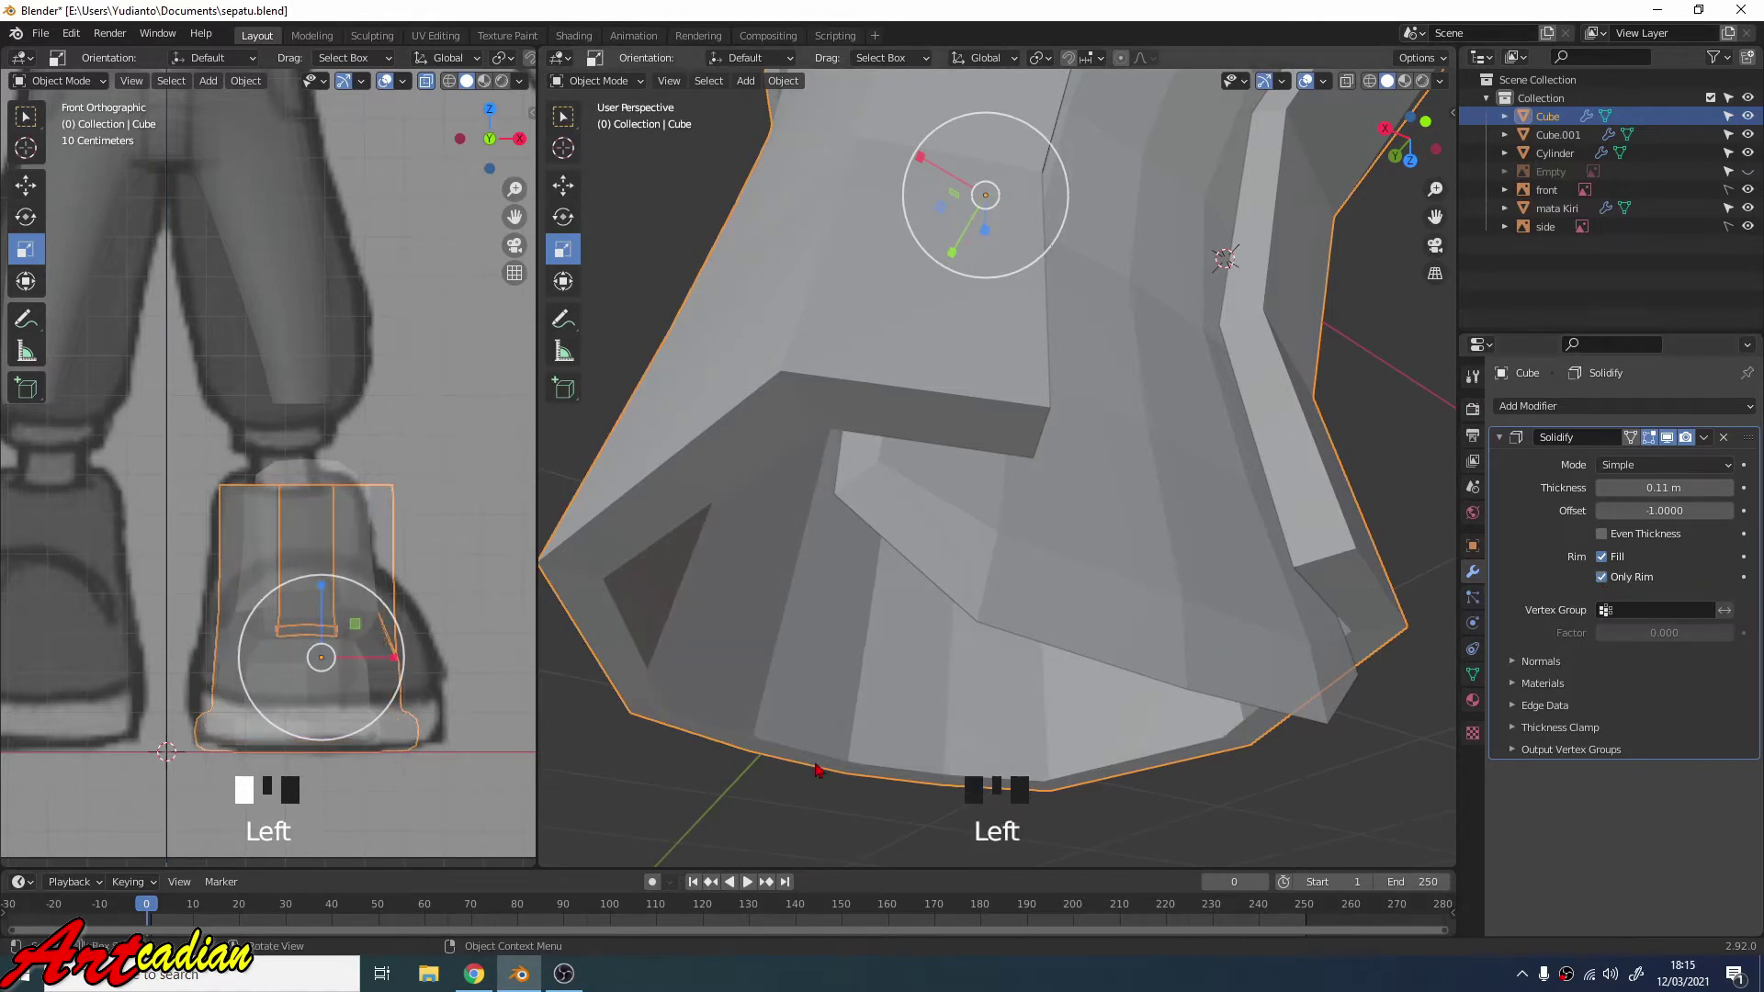
pyautogui.moveTo(681, 710); pyautogui.dragTo(1130, 410, button='middle')
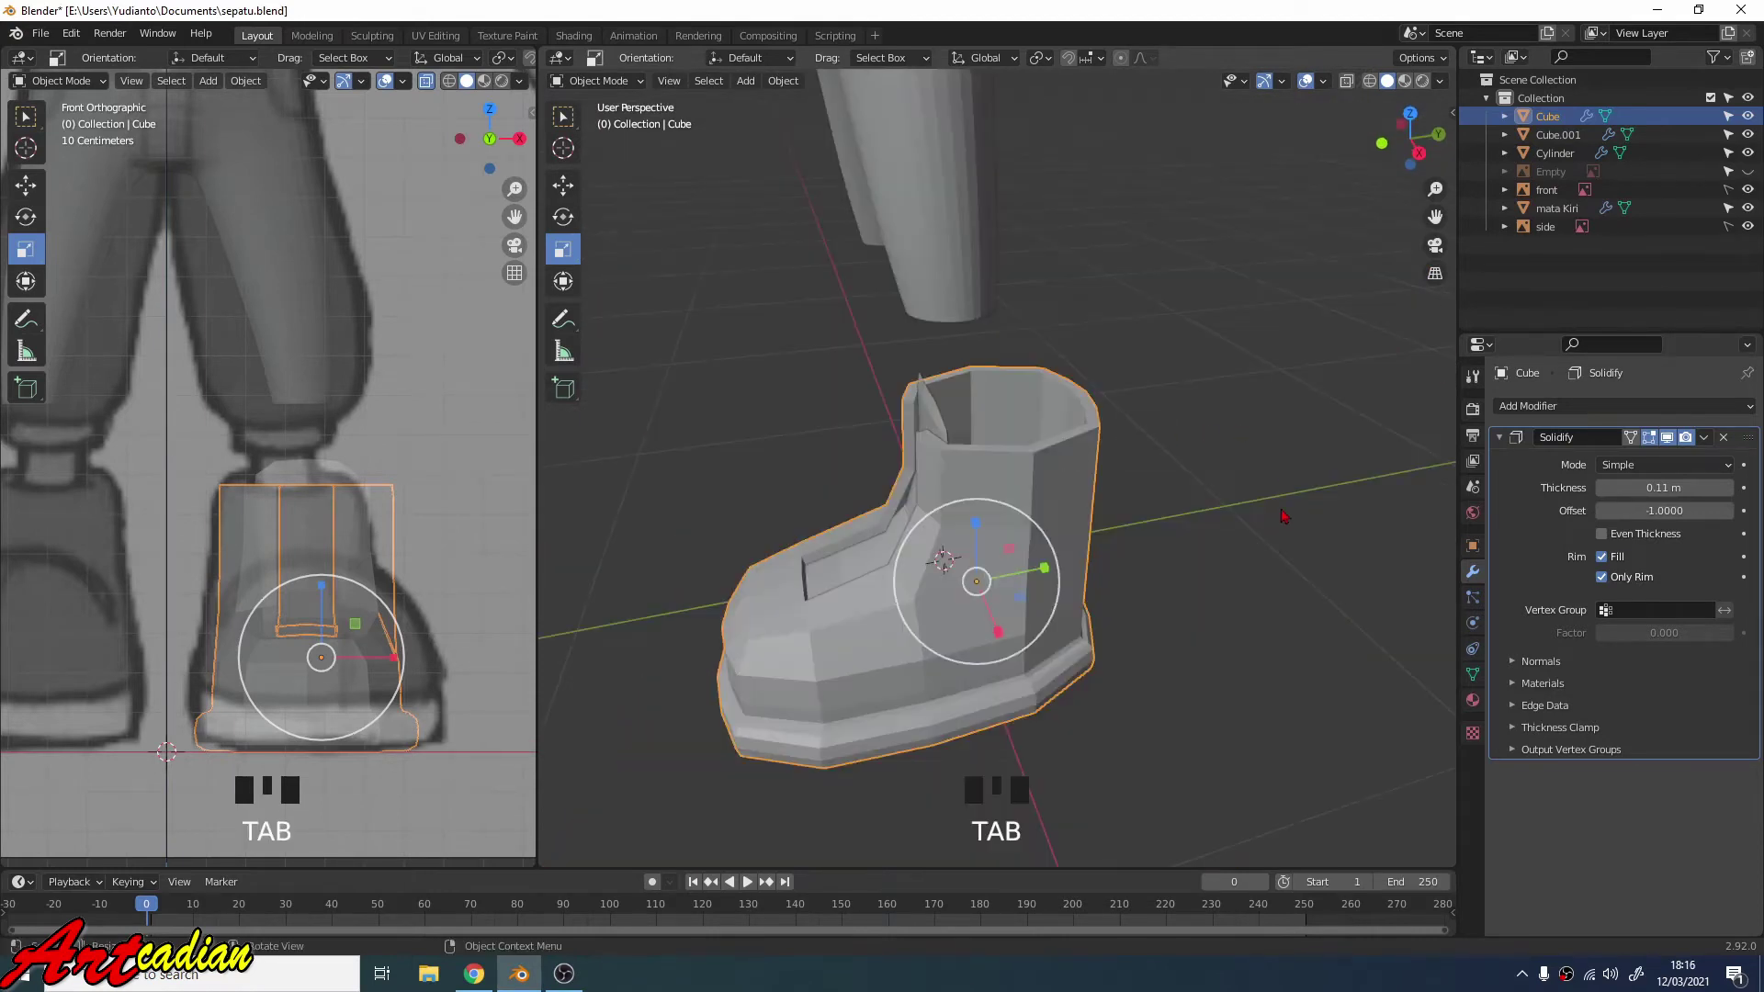
# Add a Subdivision Surface modifier to the shoe body after its Solidify modifier.
pyautogui.moveTo(1011, 551); pyautogui.dragTo(1056, 551, button='middle')
pyautogui.click(1540, 406)
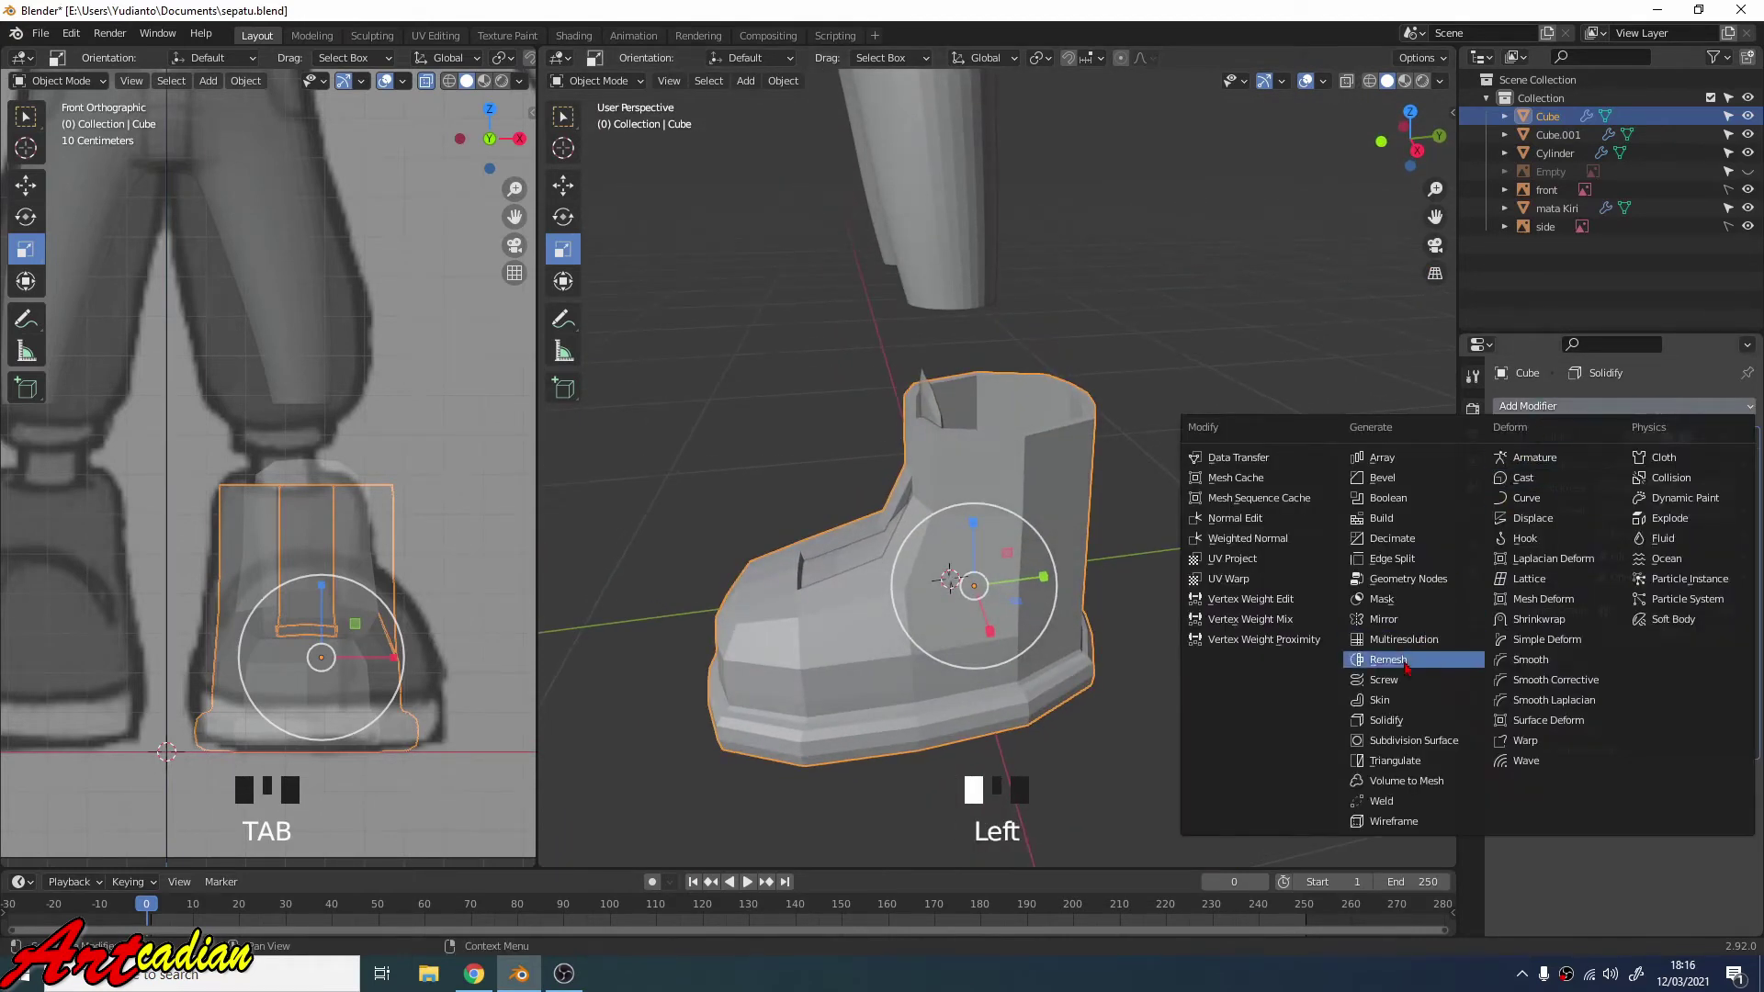
pyautogui.click(1403, 740)
pyautogui.moveTo(1187, 553); pyautogui.dragTo(1182, 567, button='middle')
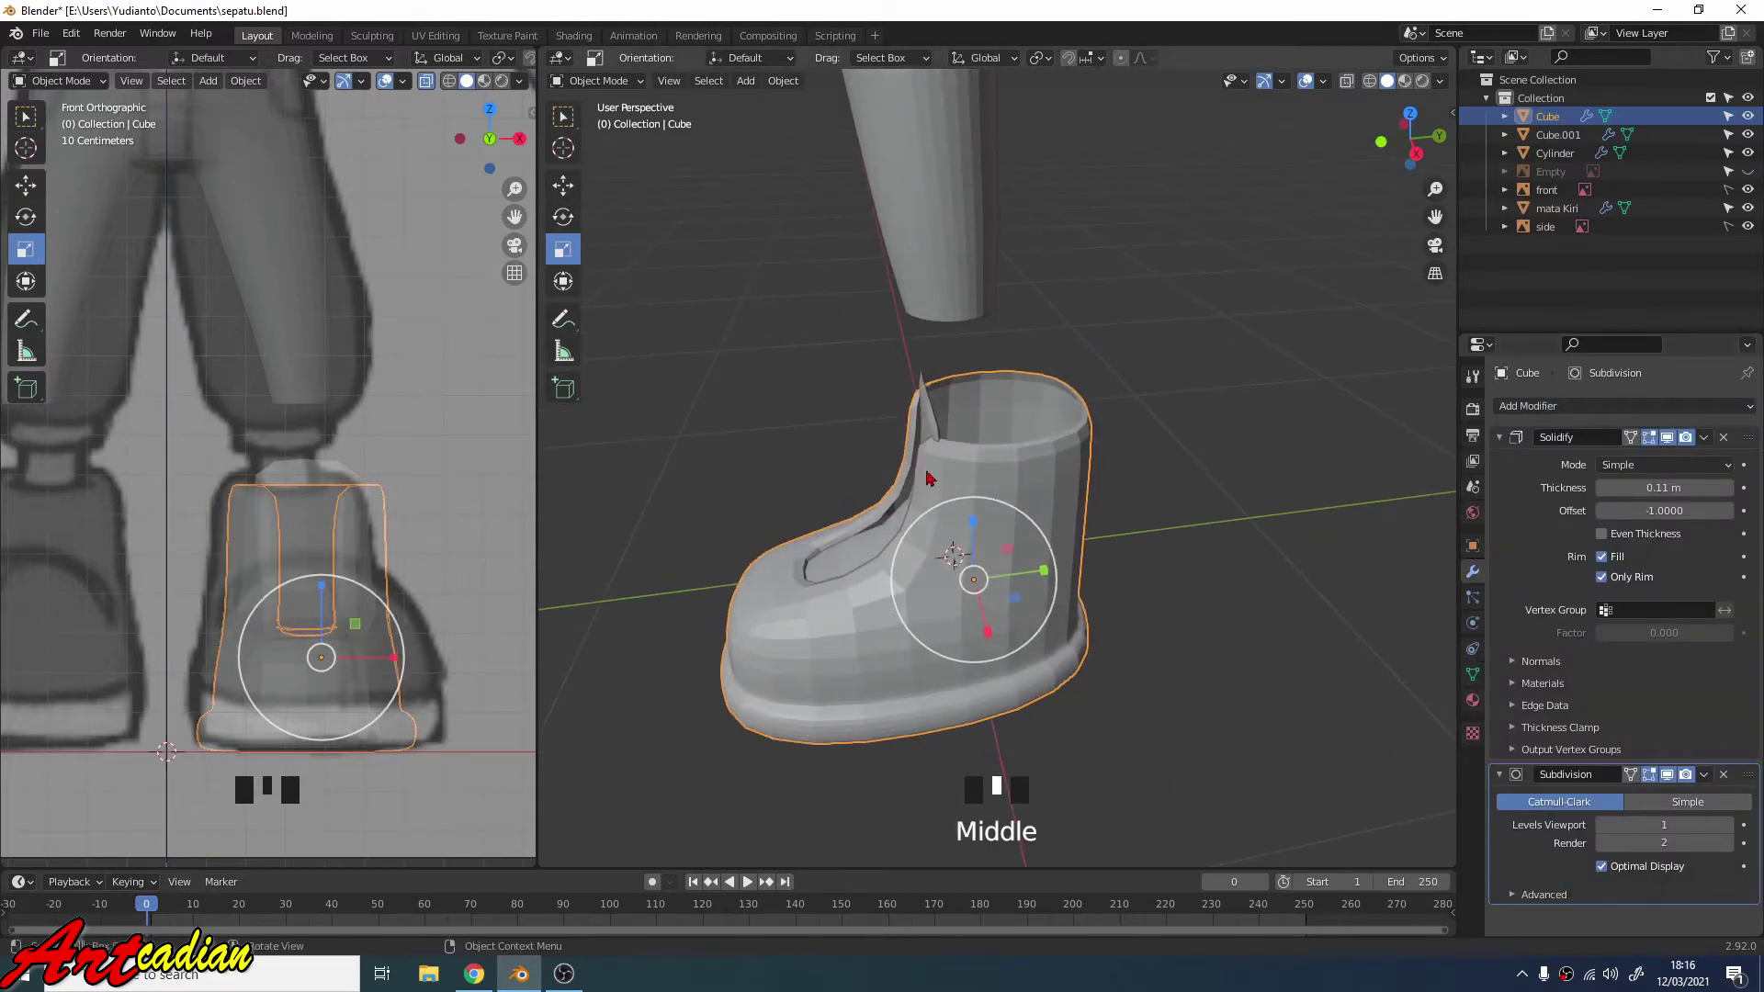
pyautogui.moveTo(928, 478); pyautogui.dragTo(910, 496, button='middle')
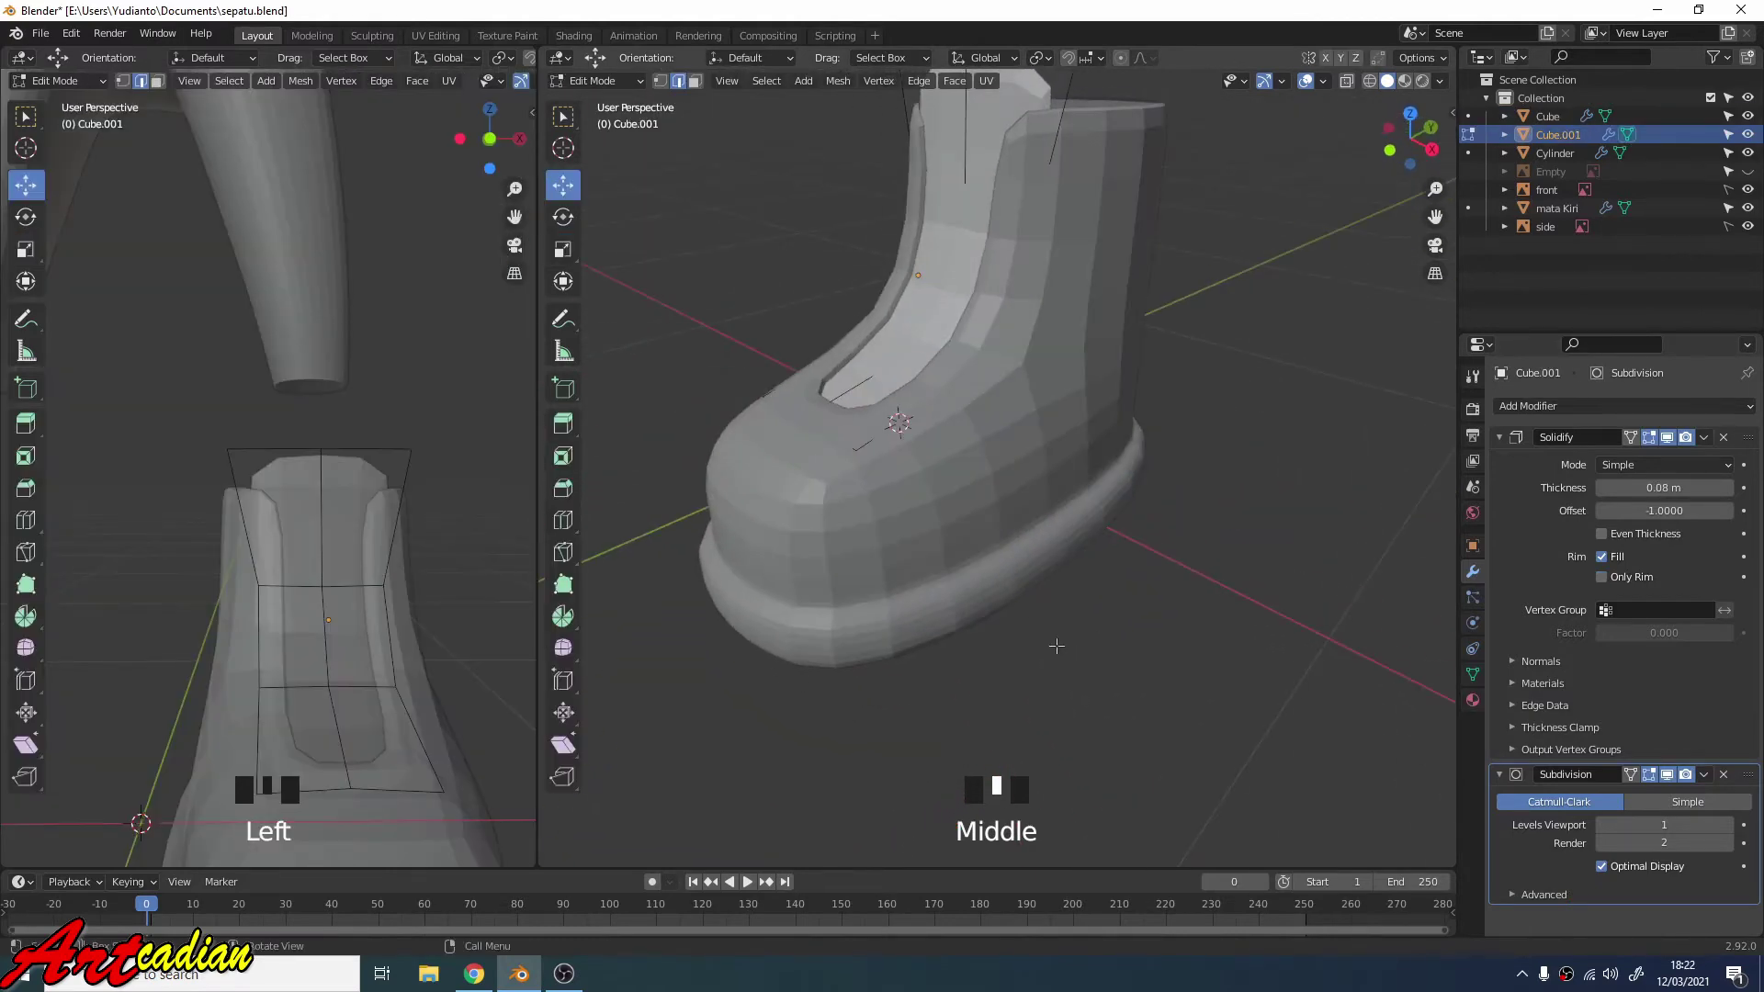
# Leave the tongue's Edit Mode and open the shoe body for editing in face select mode.
pyautogui.moveTo(786, 498); pyautogui.dragTo(1016, 502, button='middle')
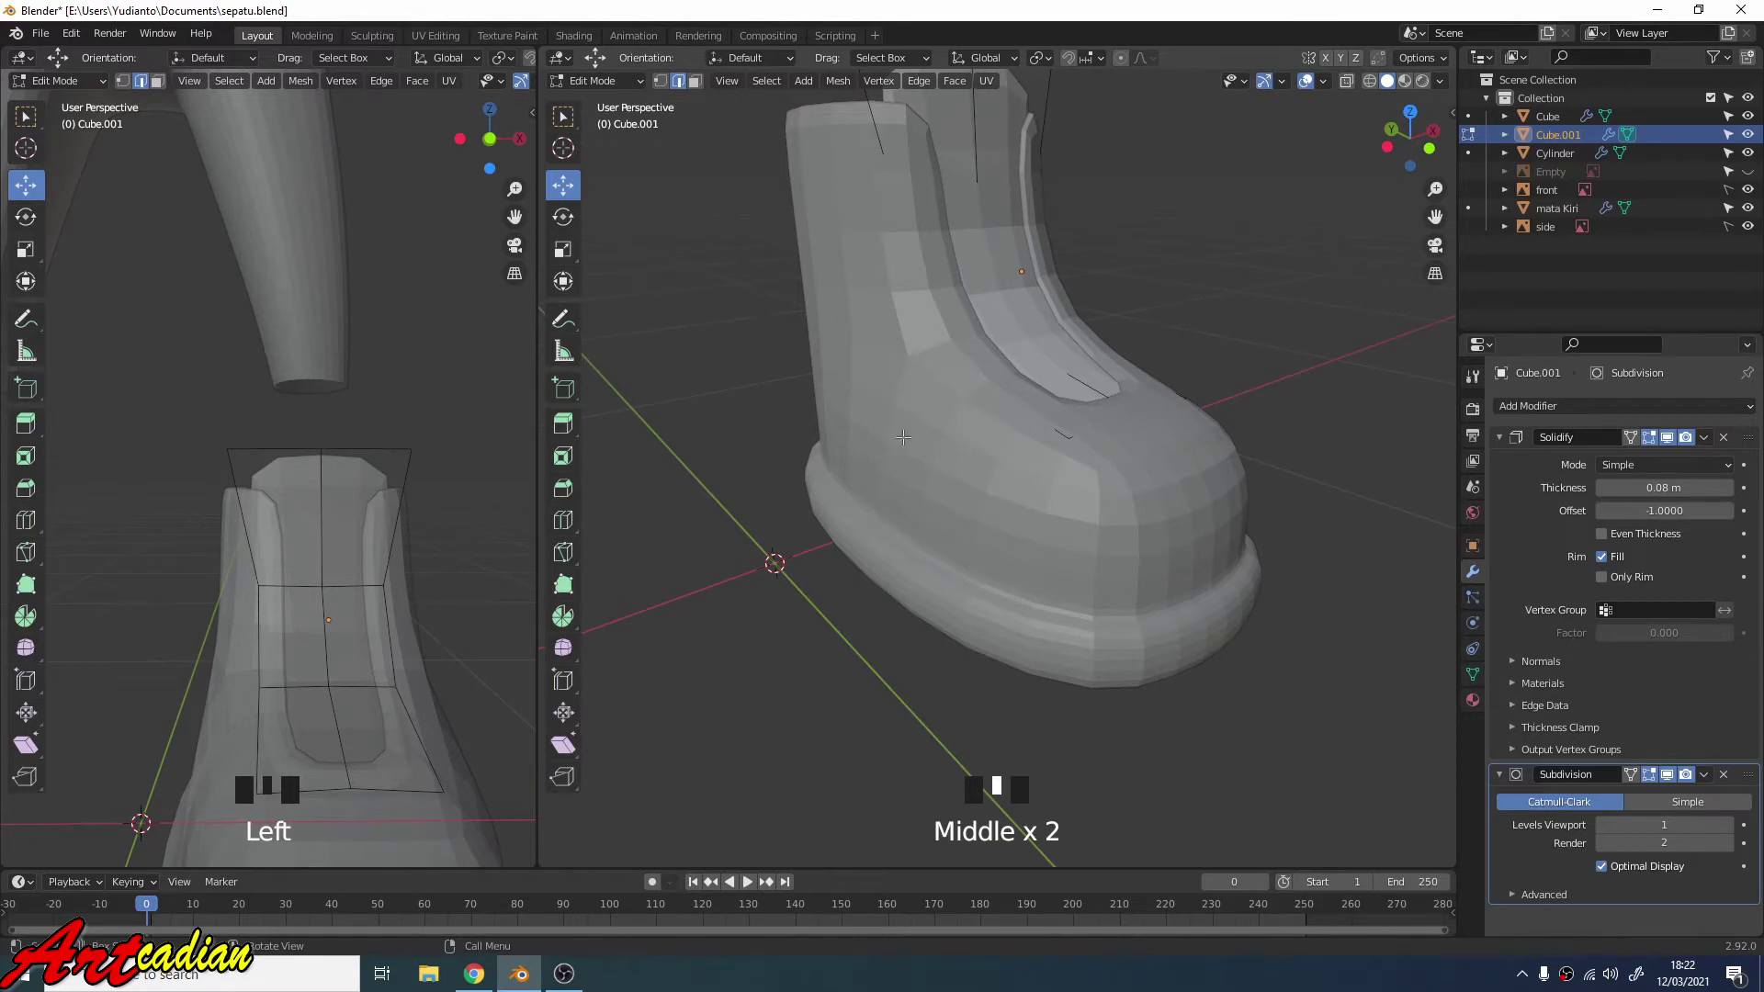
pyautogui.click(604, 81)
pyautogui.click(592, 101)
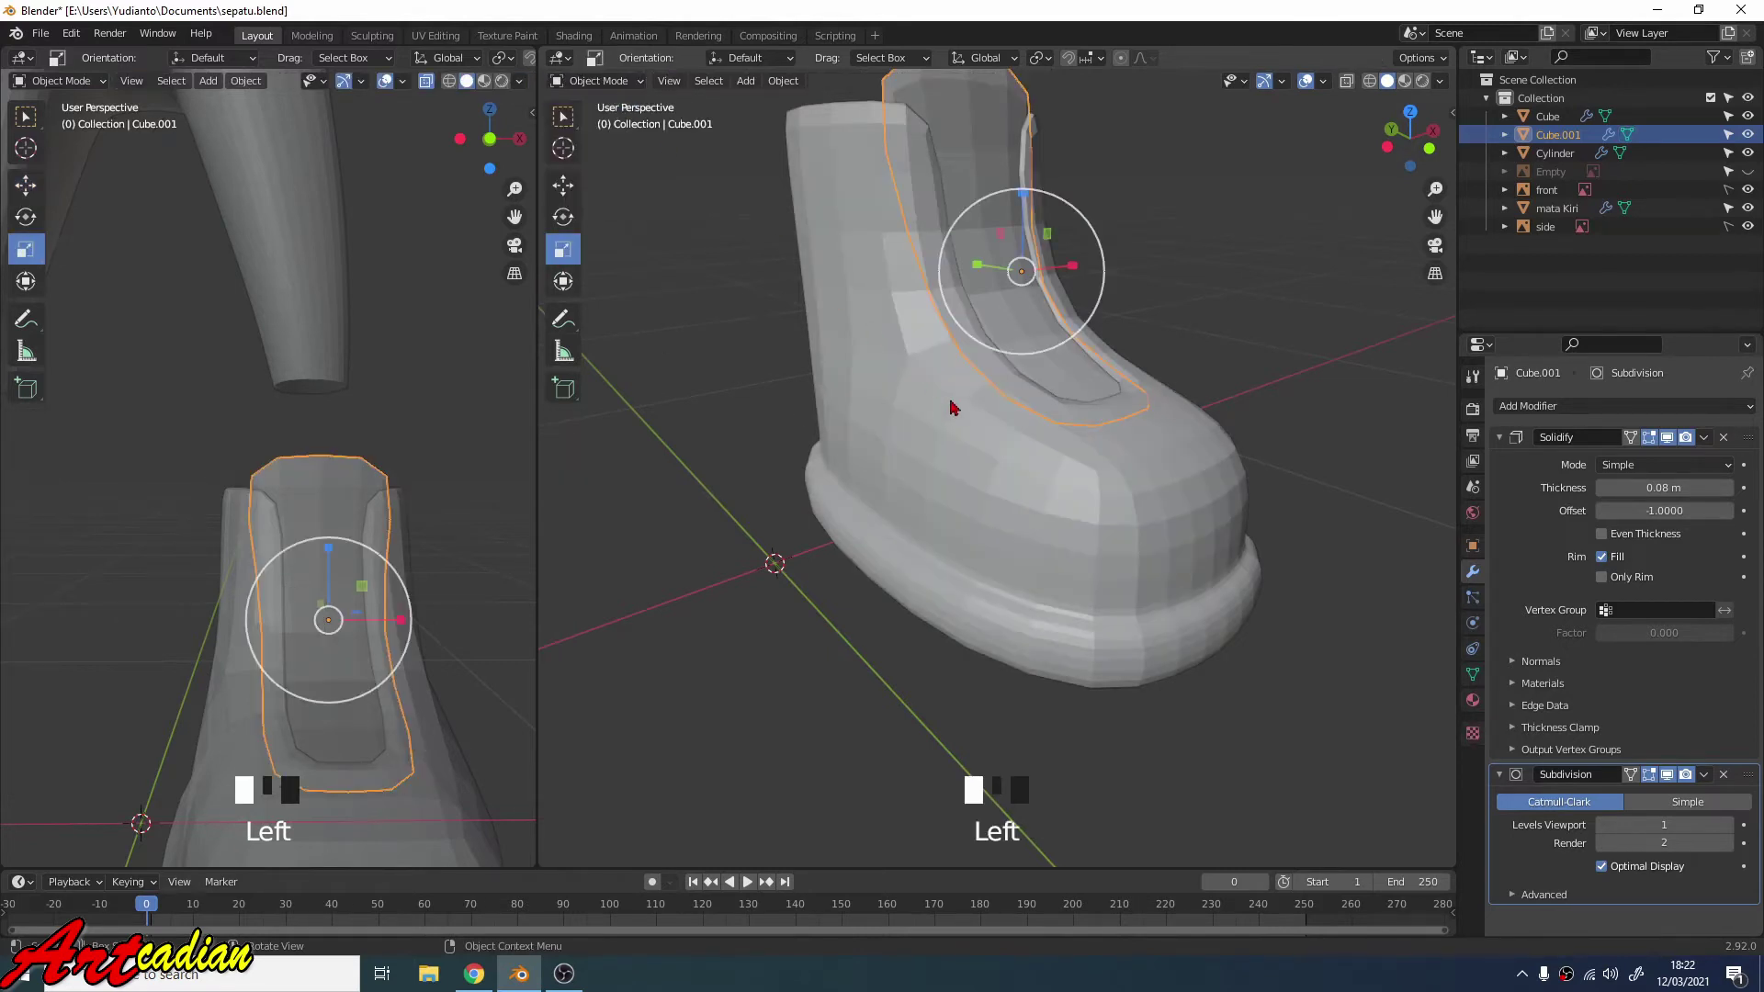
pyautogui.click(955, 412)
pyautogui.moveTo(1076, 523); pyautogui.dragTo(999, 521, button='middle')
pyautogui.press('Tab')
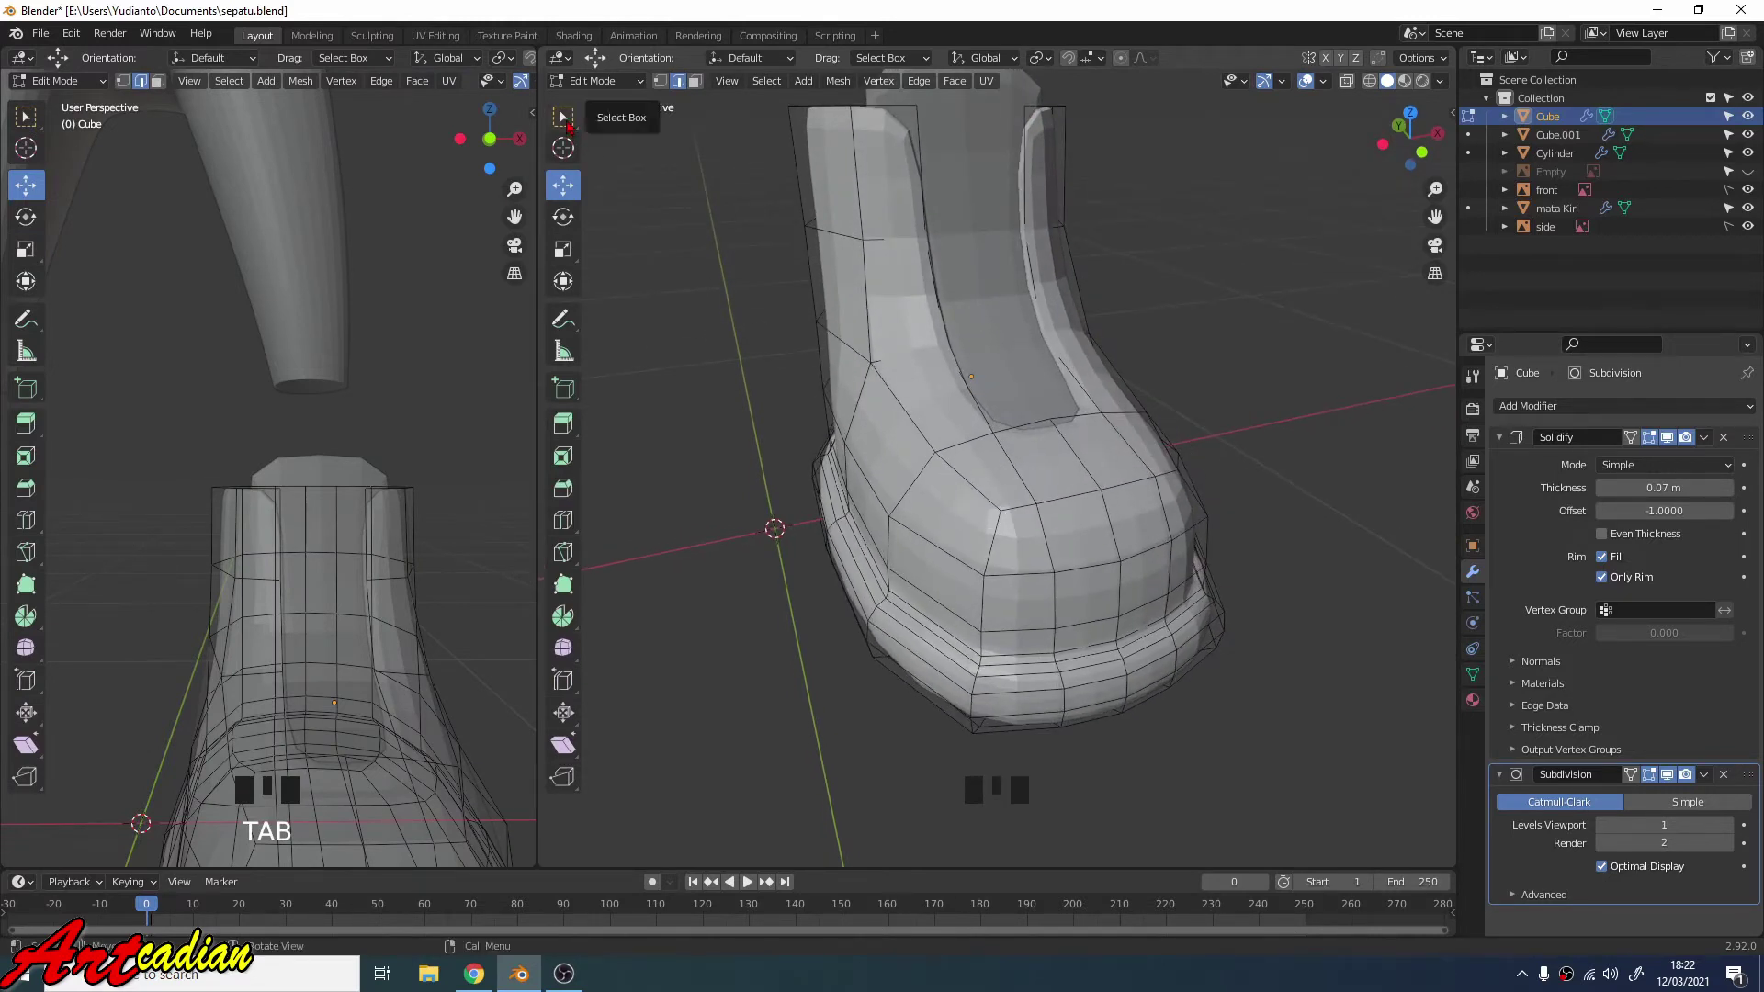
pyautogui.moveTo(567, 130); pyautogui.dragTo(608, 162)
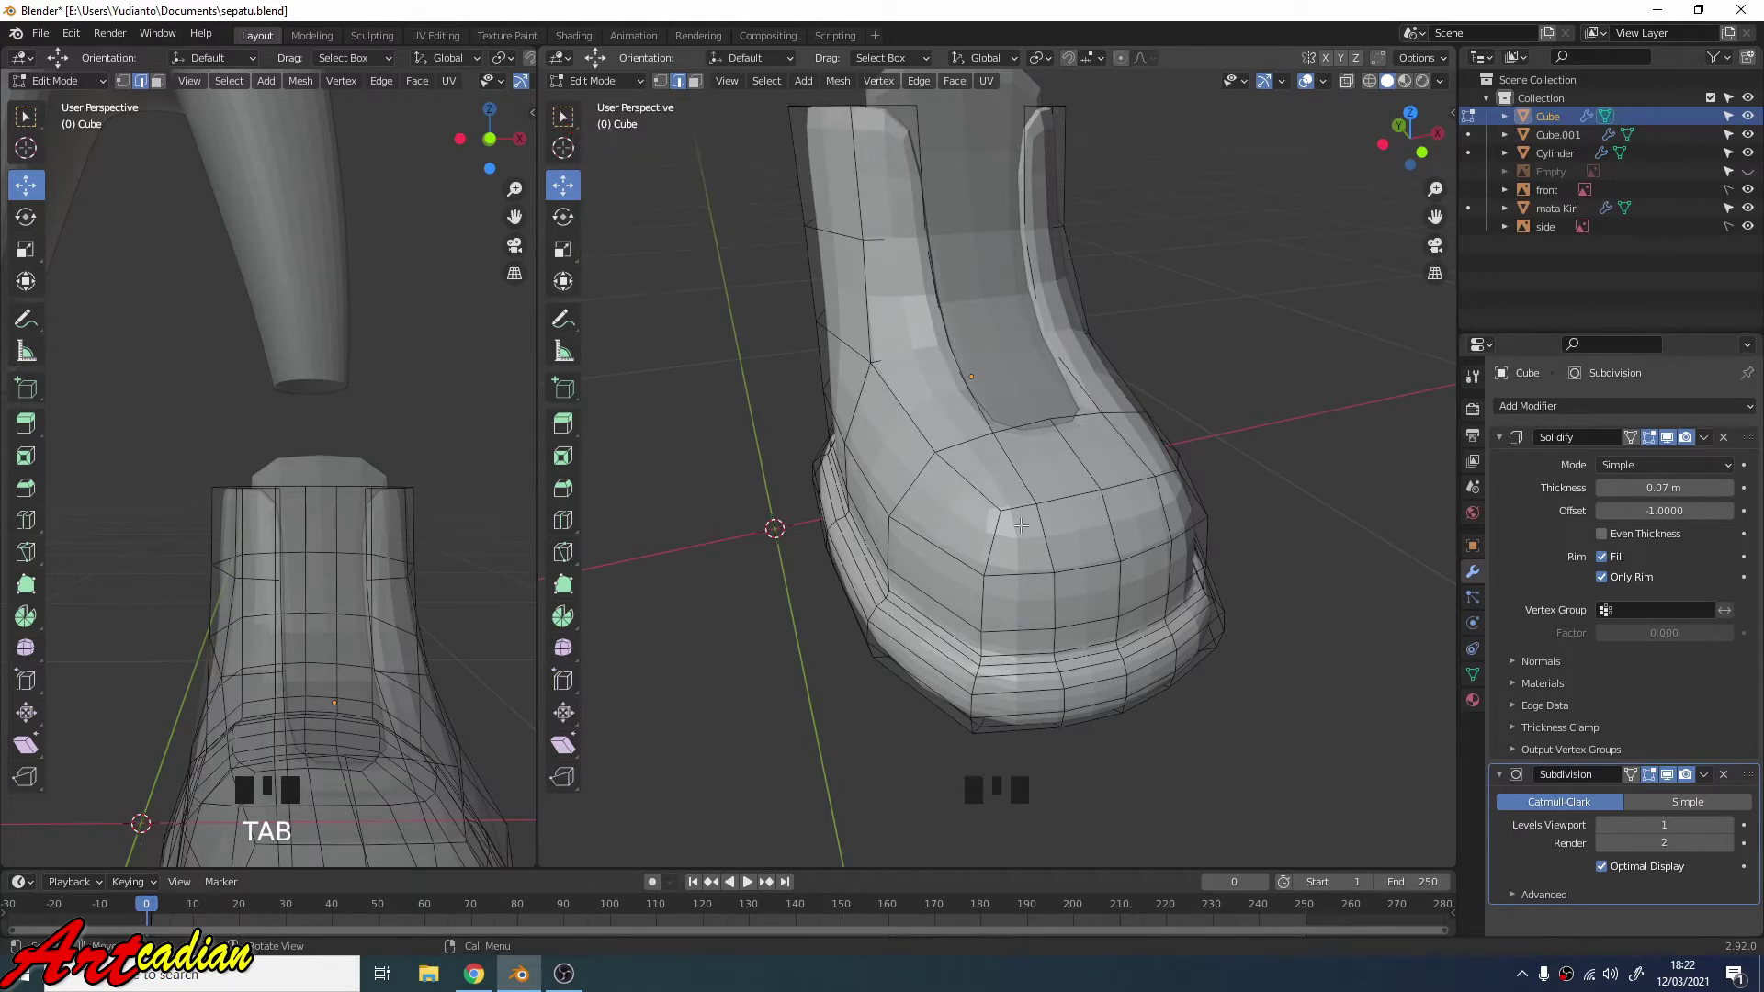
pyautogui.press('c')
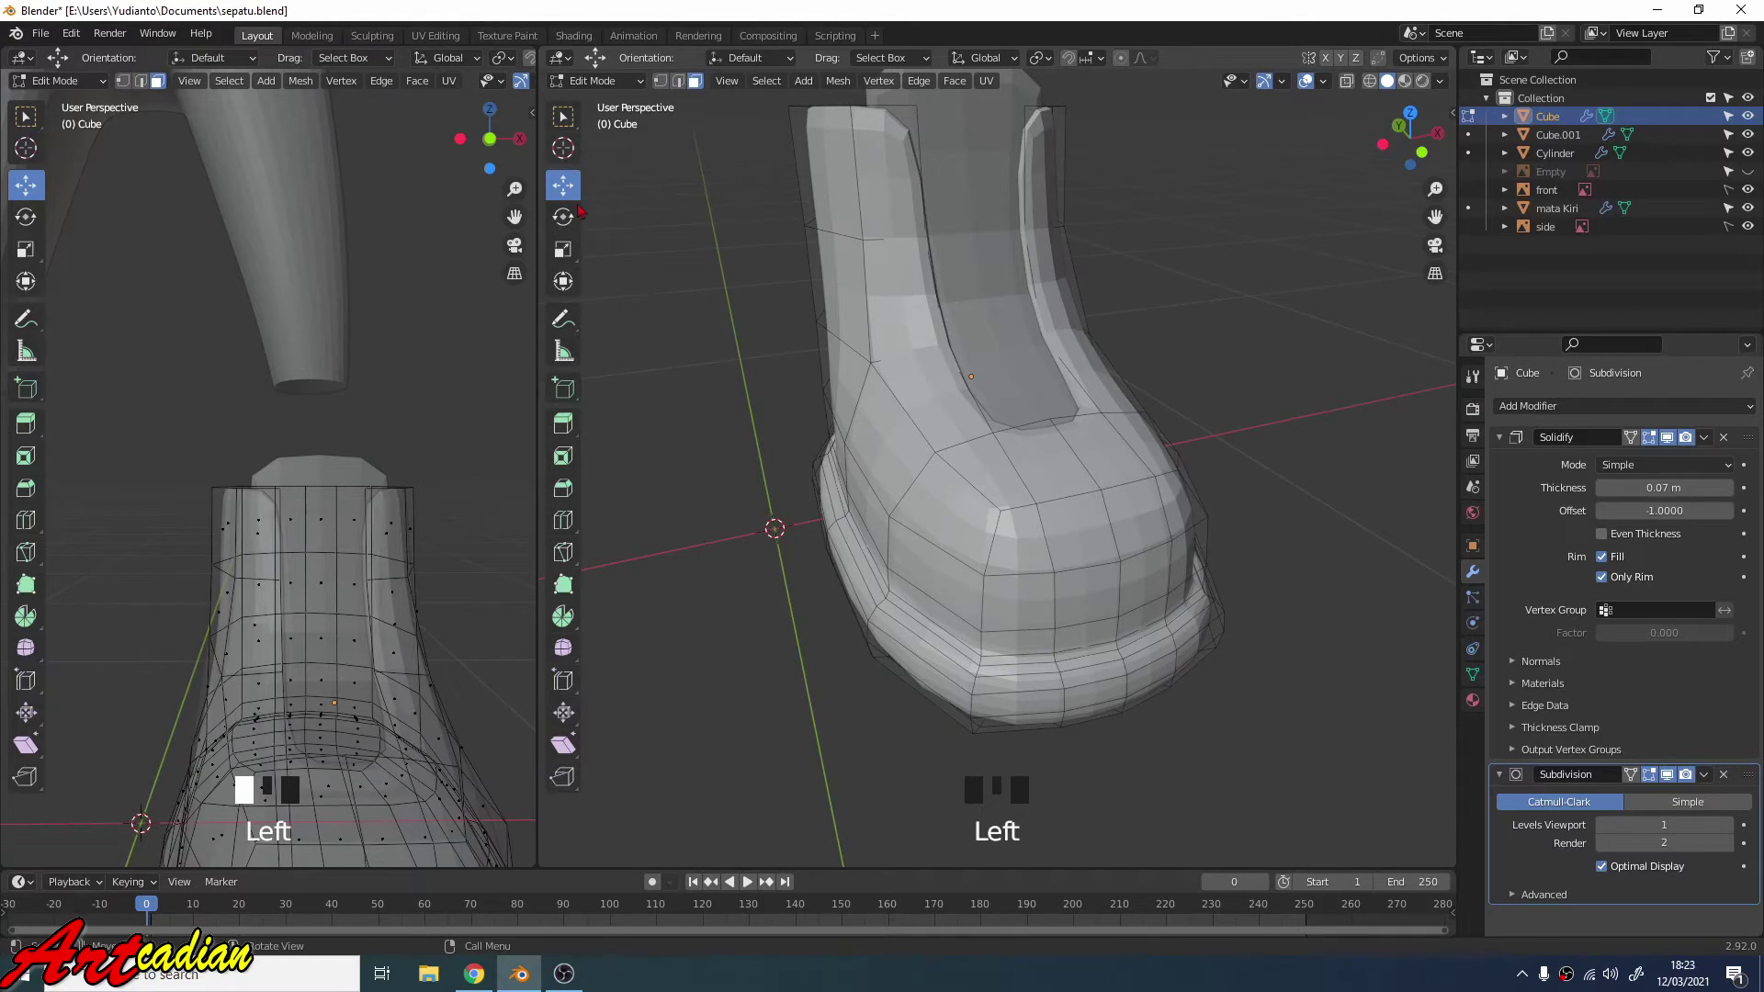
# Select the toe cap faces above the sole at the front of the shoe with Circle Select.
pyautogui.press('c')
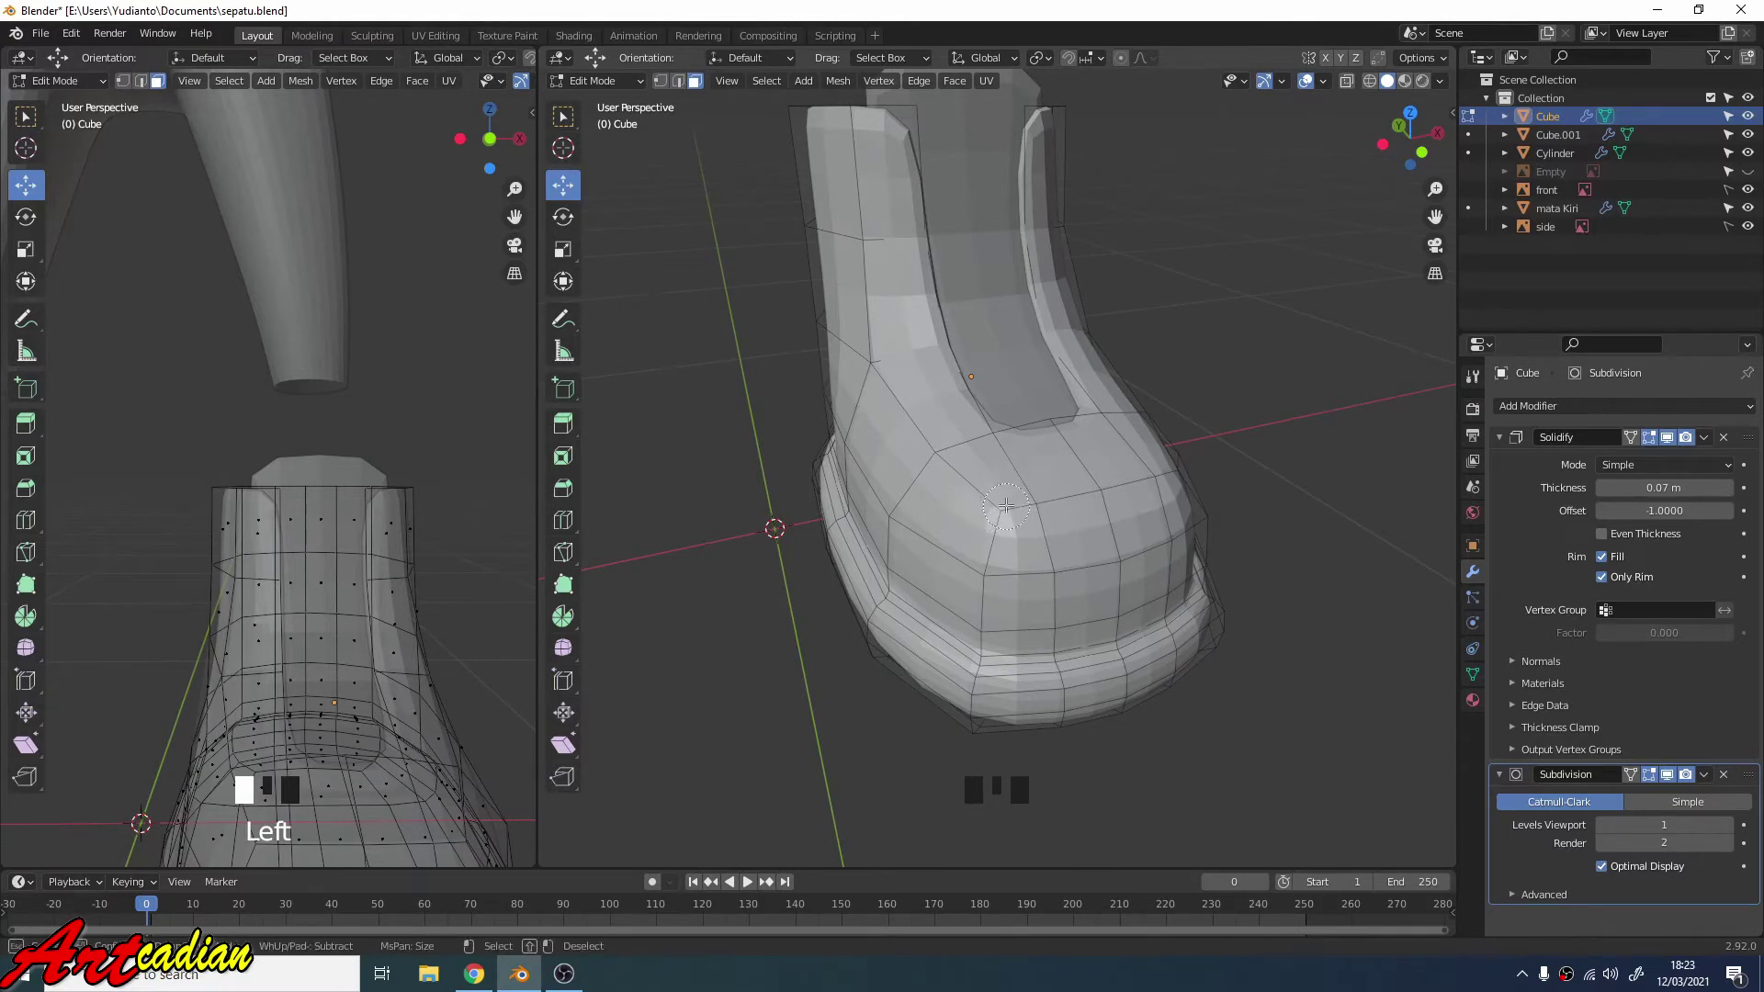
pyautogui.moveTo(1007, 506); pyautogui.dragTo(975, 592)
pyautogui.moveTo(978, 569); pyautogui.dragTo(971, 488, button='middle')
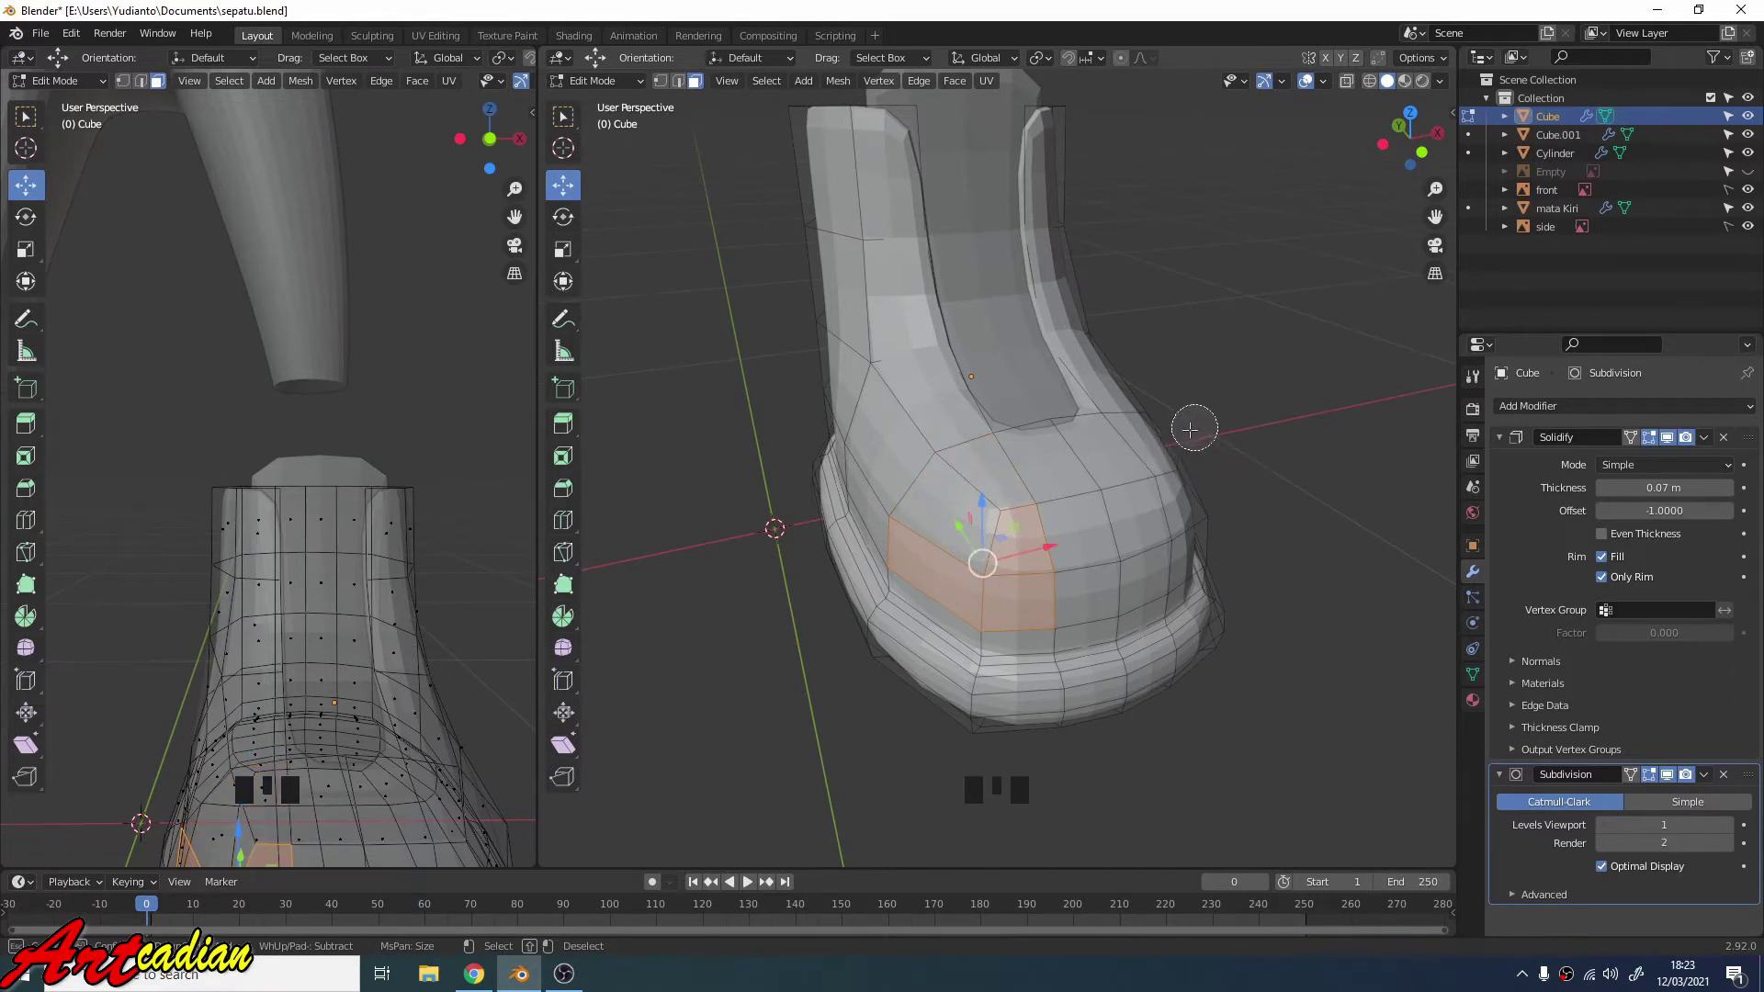
pyautogui.moveTo(1002, 464)
pyautogui.mouseDown()
pyautogui.moveTo(942, 574)
pyautogui.moveTo(1020, 634)
pyautogui.moveTo(1148, 565)
pyautogui.moveTo(1089, 504)
pyautogui.moveTo(1144, 469)
pyautogui.moveTo(1179, 591)
pyautogui.mouseUp()
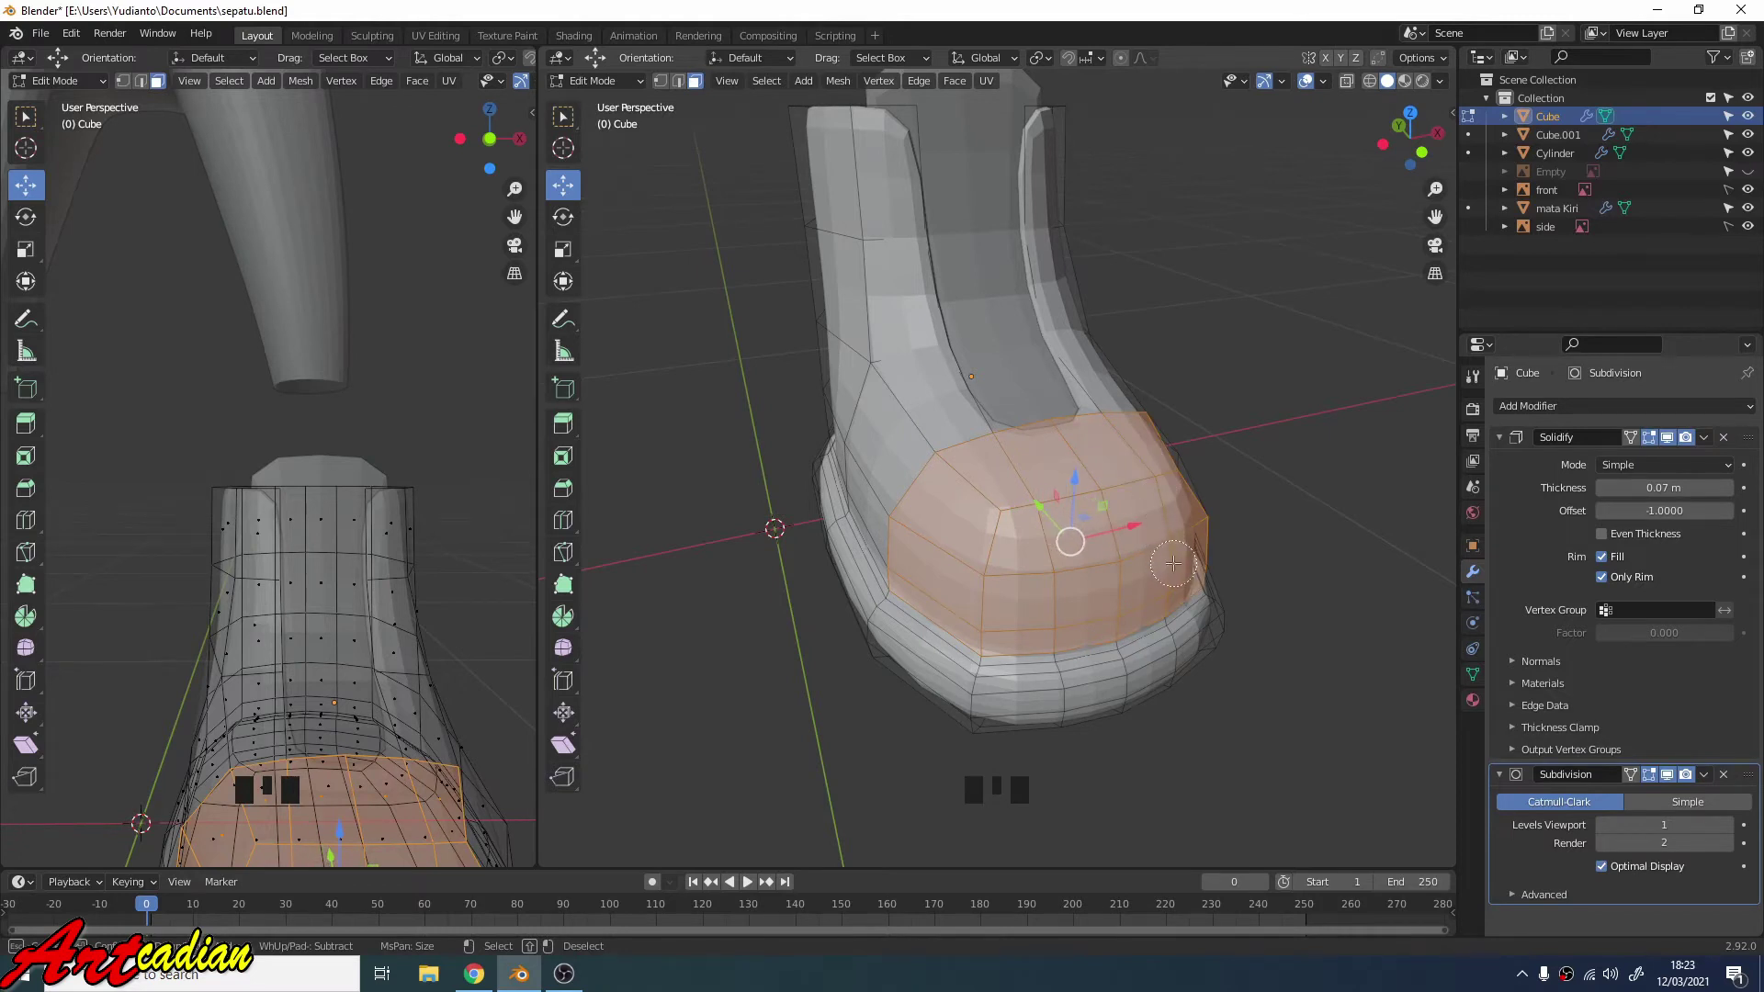
pyautogui.rightClick(1250, 472)
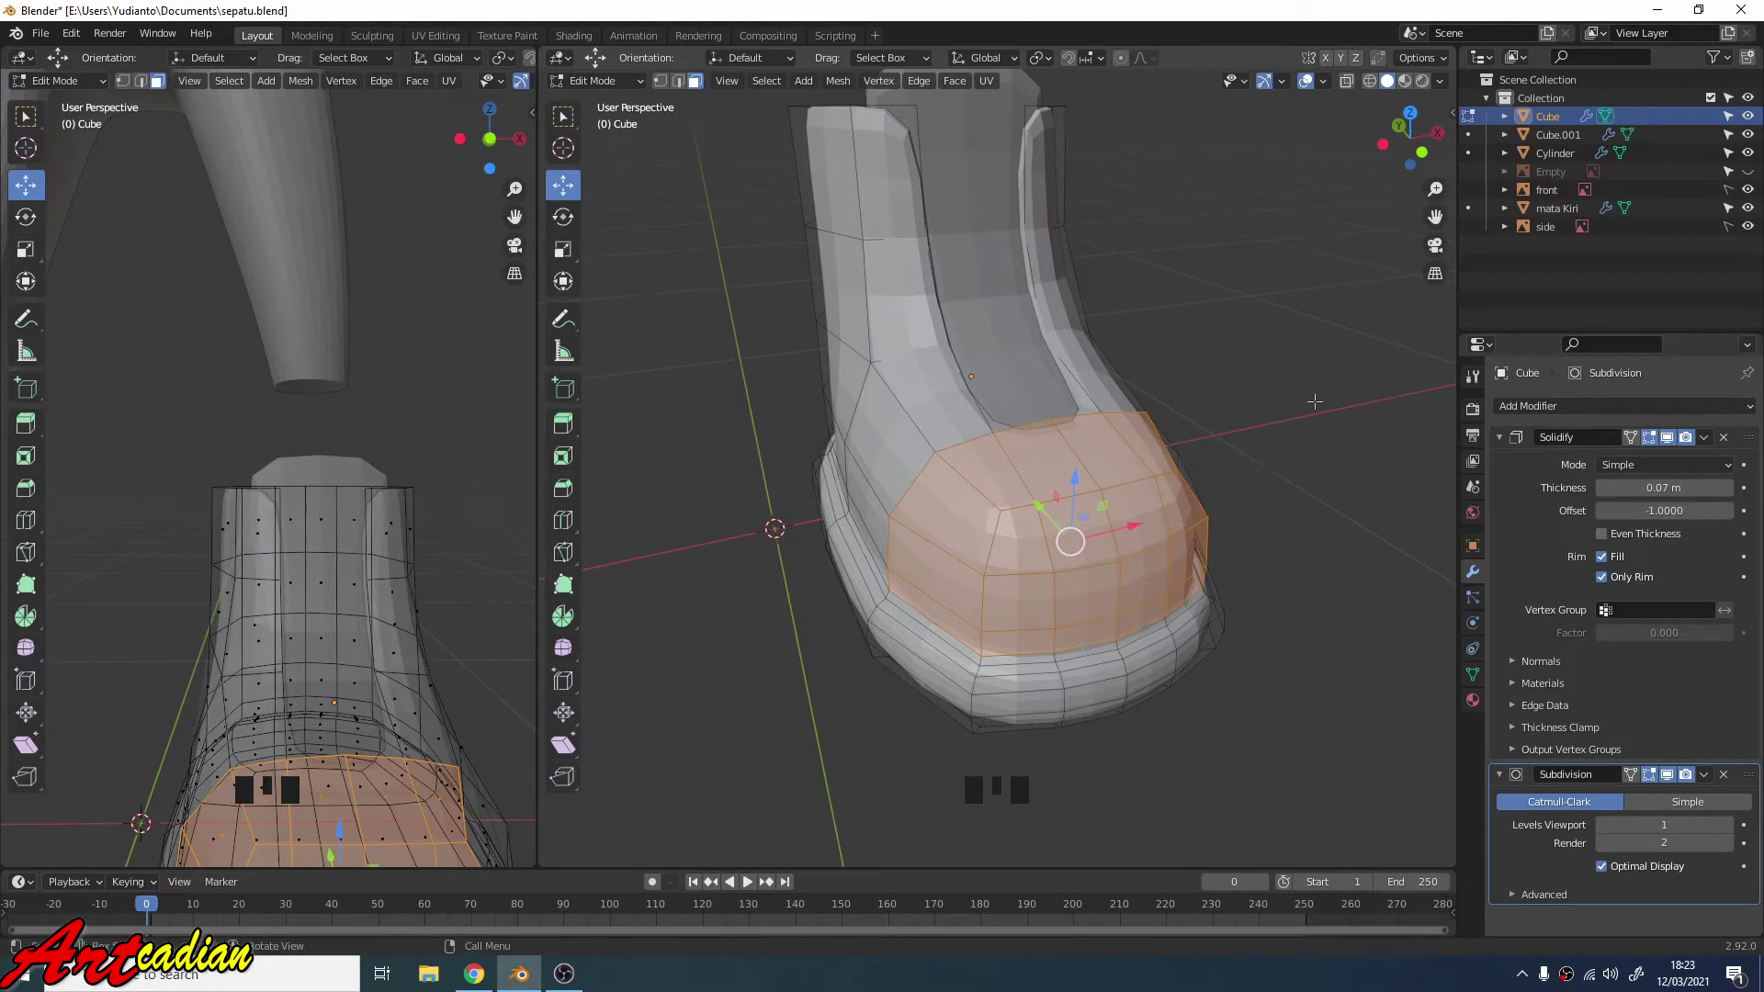
# Extend the toe cap selection with the missing faces on the other side of the shoe.
pyautogui.moveTo(1314, 404); pyautogui.dragTo(1131, 401, button='middle')
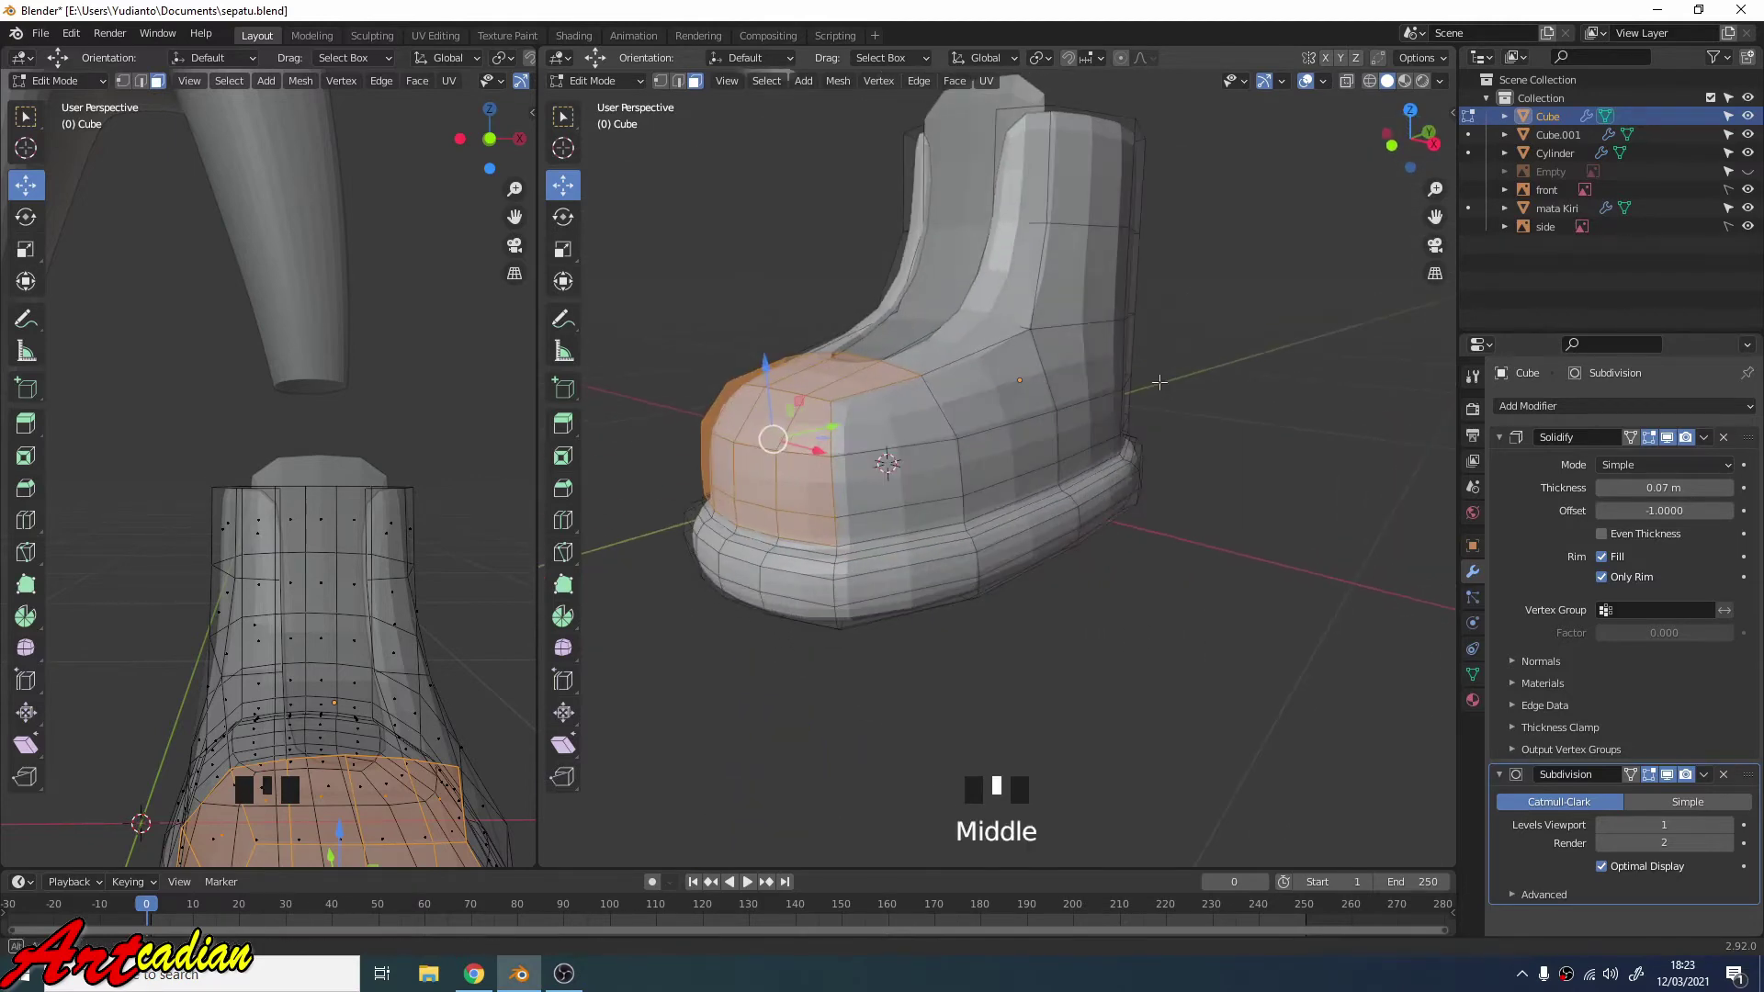
pyautogui.keyDown('shift'); pyautogui.click(888, 454); pyautogui.keyUp('shift')
pyautogui.keyDown('shift'); pyautogui.click(845, 520); pyautogui.keyUp('shift')
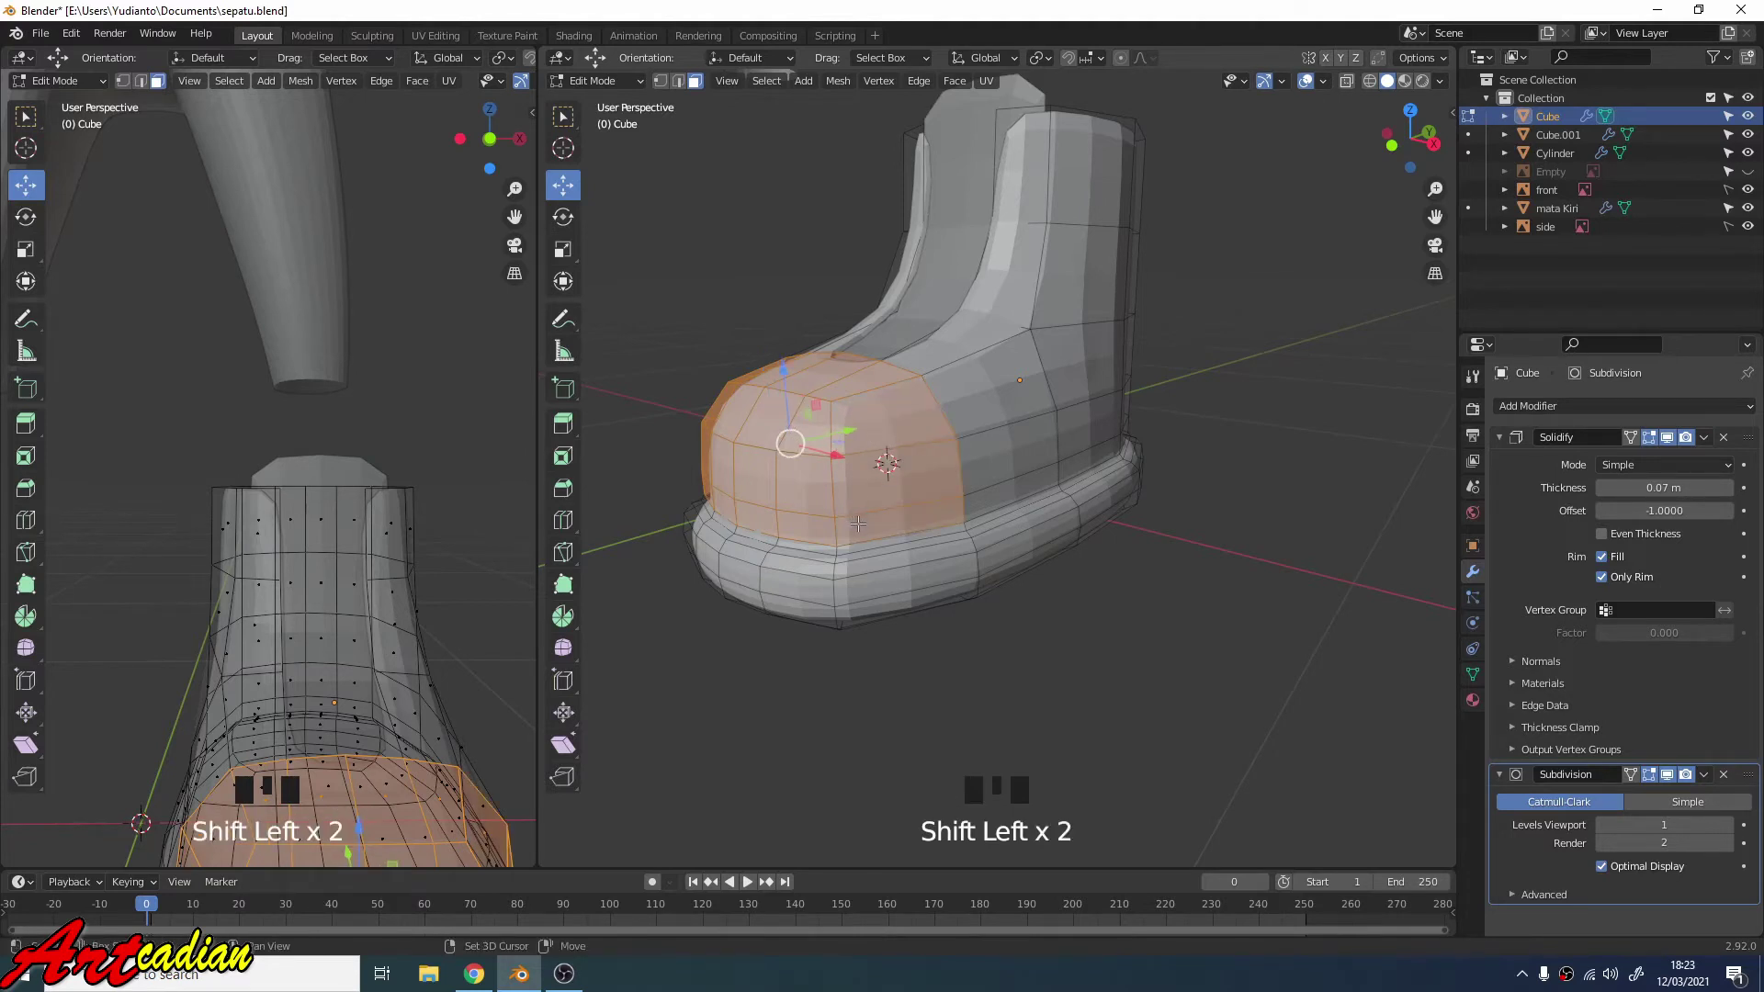
pyautogui.scroll(-1, 1265, 560)
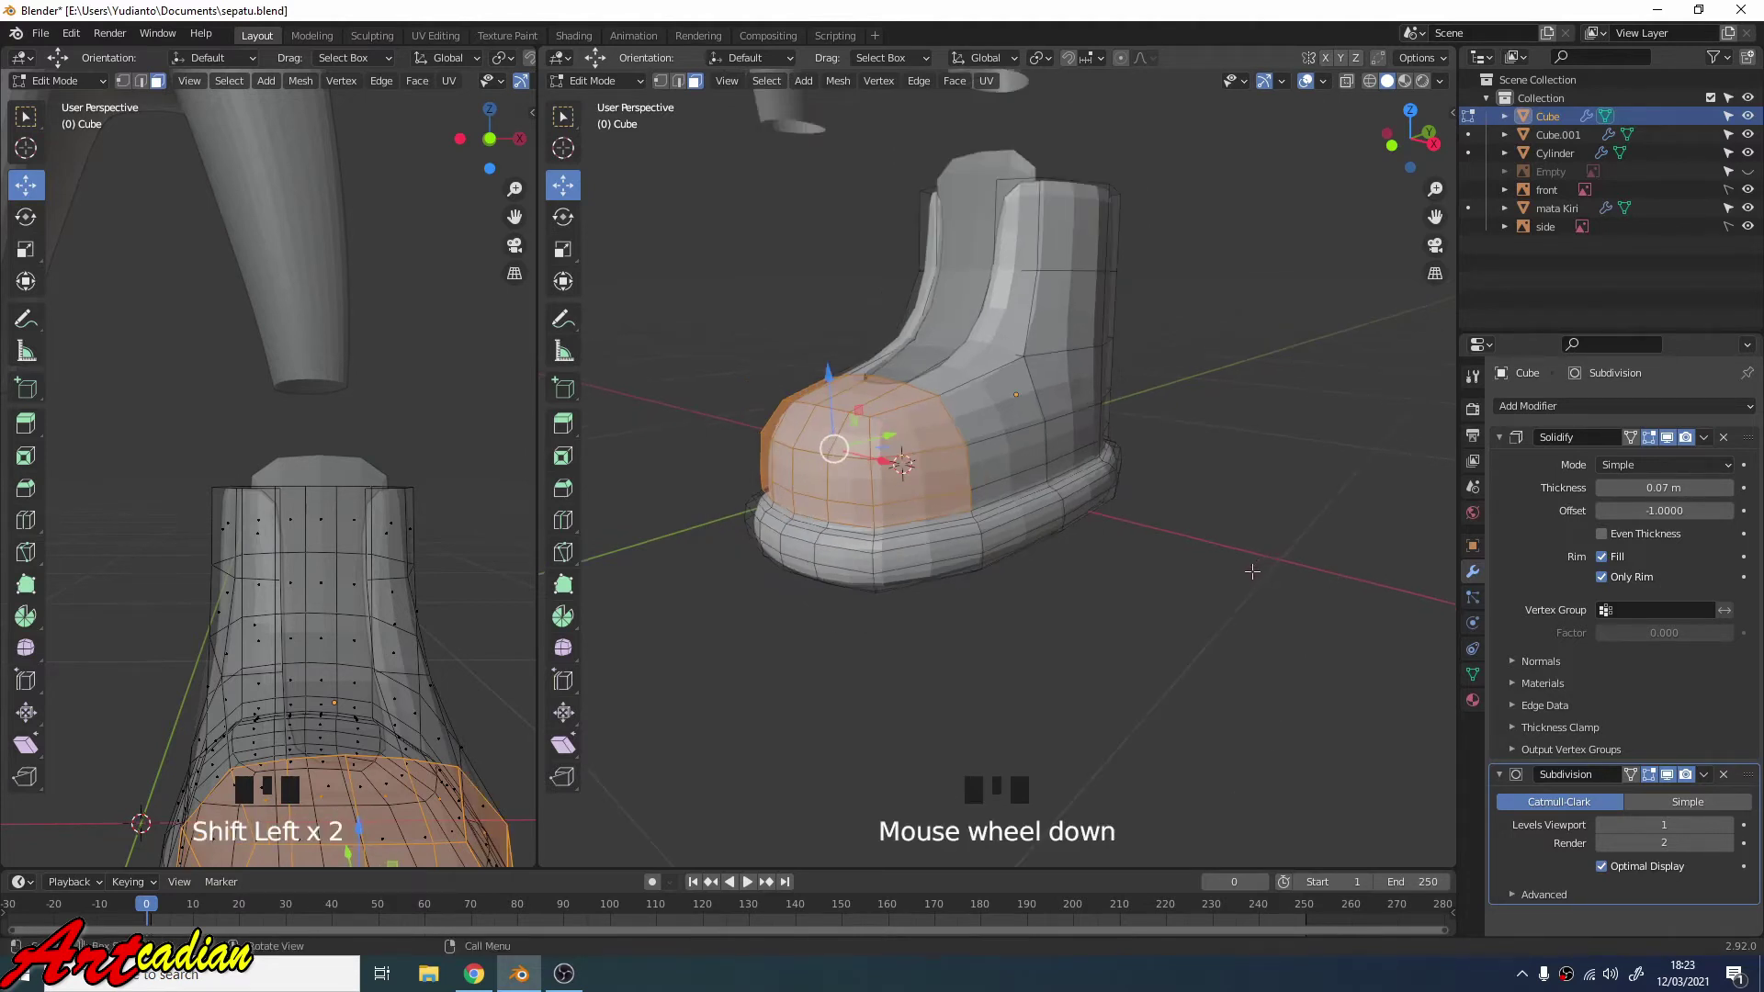
# Separate the selected toe cap faces into their own object and return to Object Mode.
pyautogui.press('p')
pyautogui.click(1160, 542)
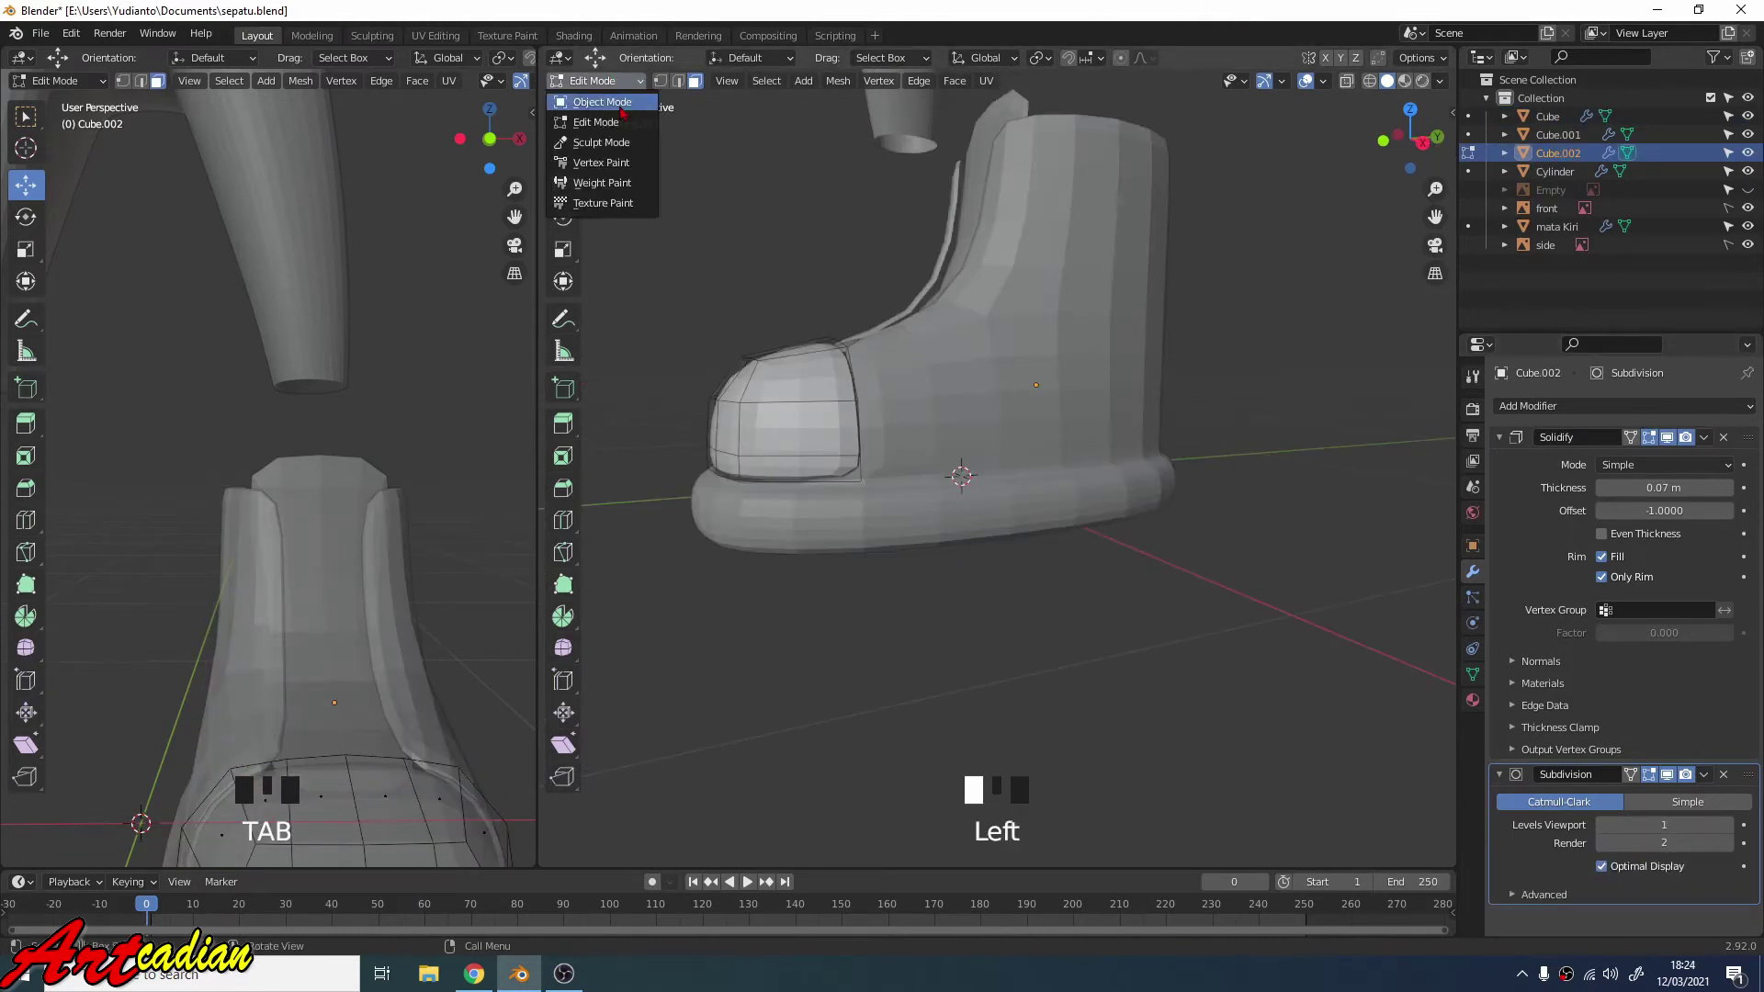
pyautogui.click(621, 108)
pyautogui.moveTo(809, 363)
pyautogui.mouseDown(button='middle')
pyautogui.moveTo(858, 343)
pyautogui.moveTo(821, 340)
pyautogui.mouseUp(button='middle')
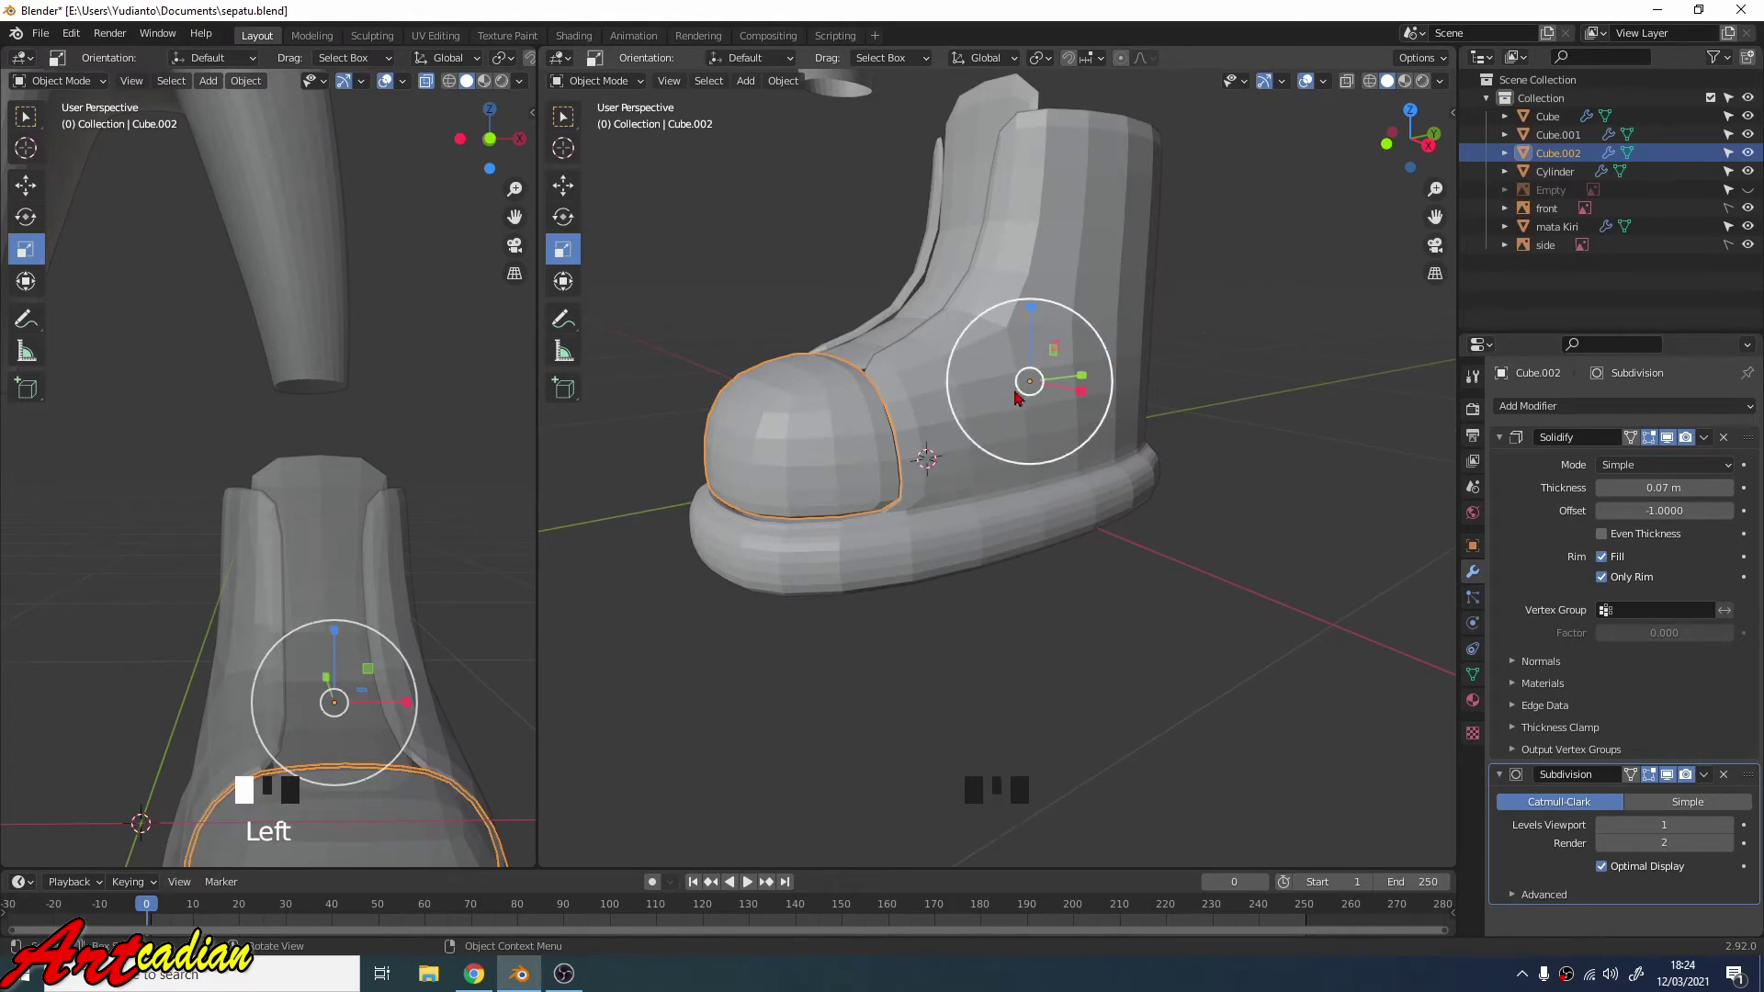
# Set the separated toe cap's origin to its center of mass.
pyautogui.click(782, 83)
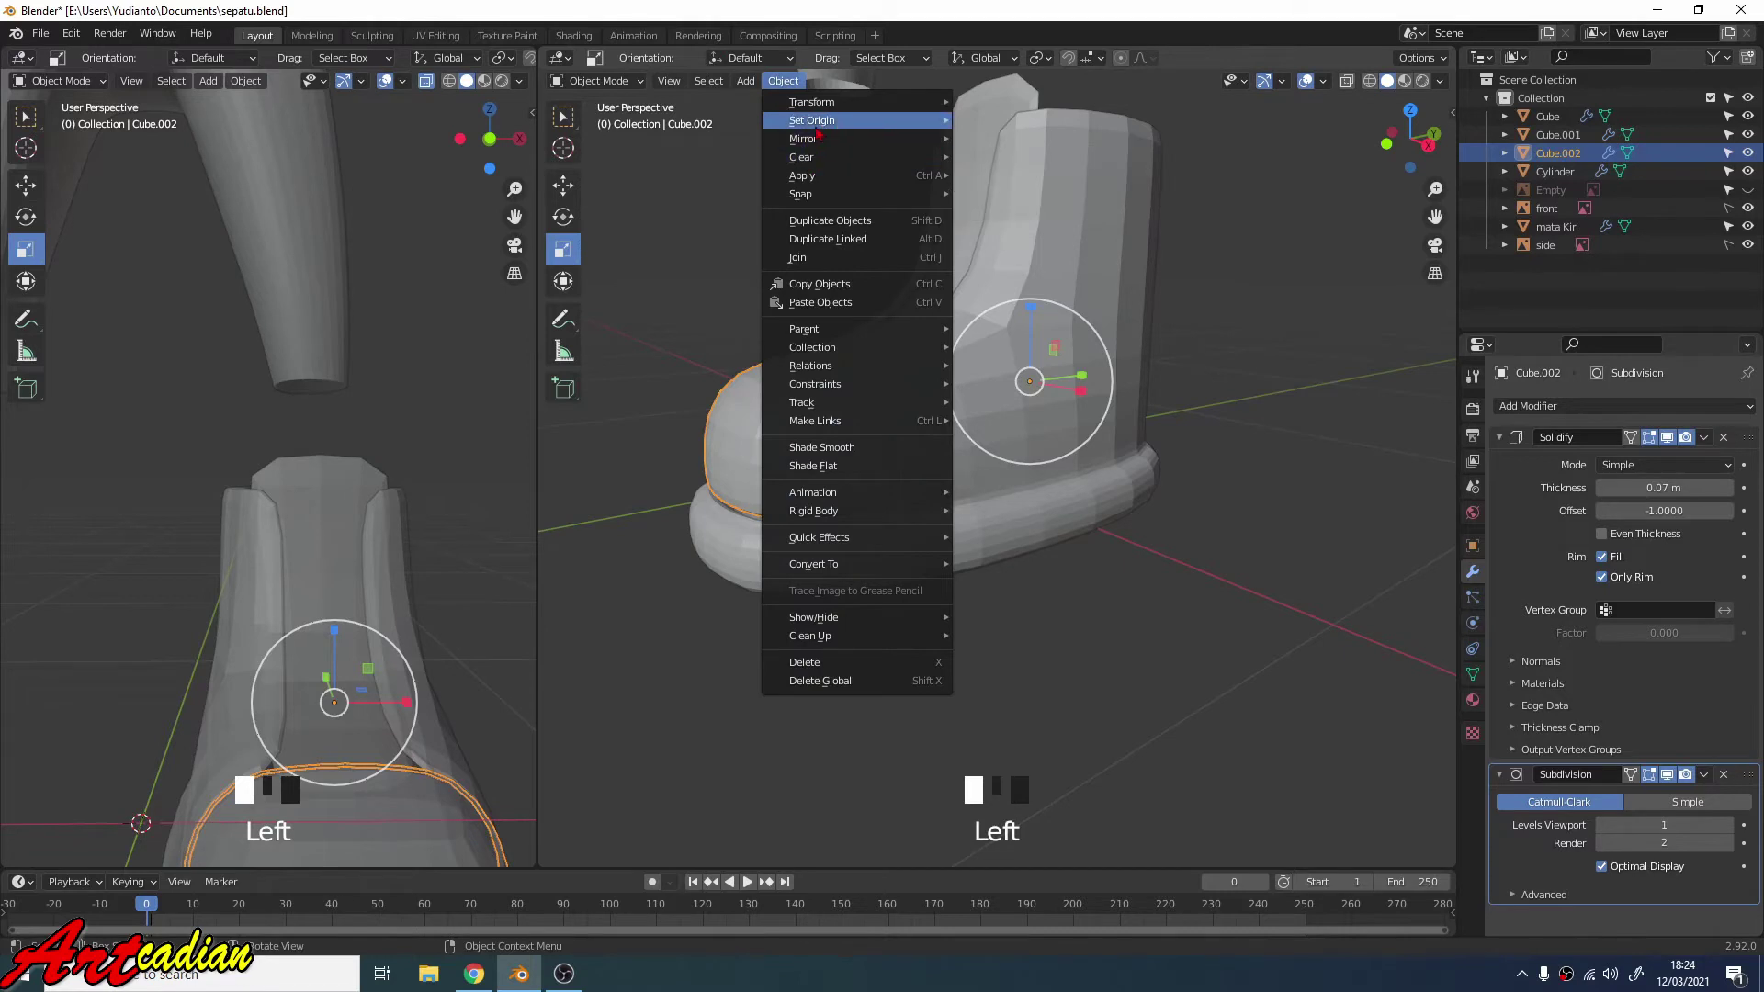
pyautogui.moveTo(821, 132)
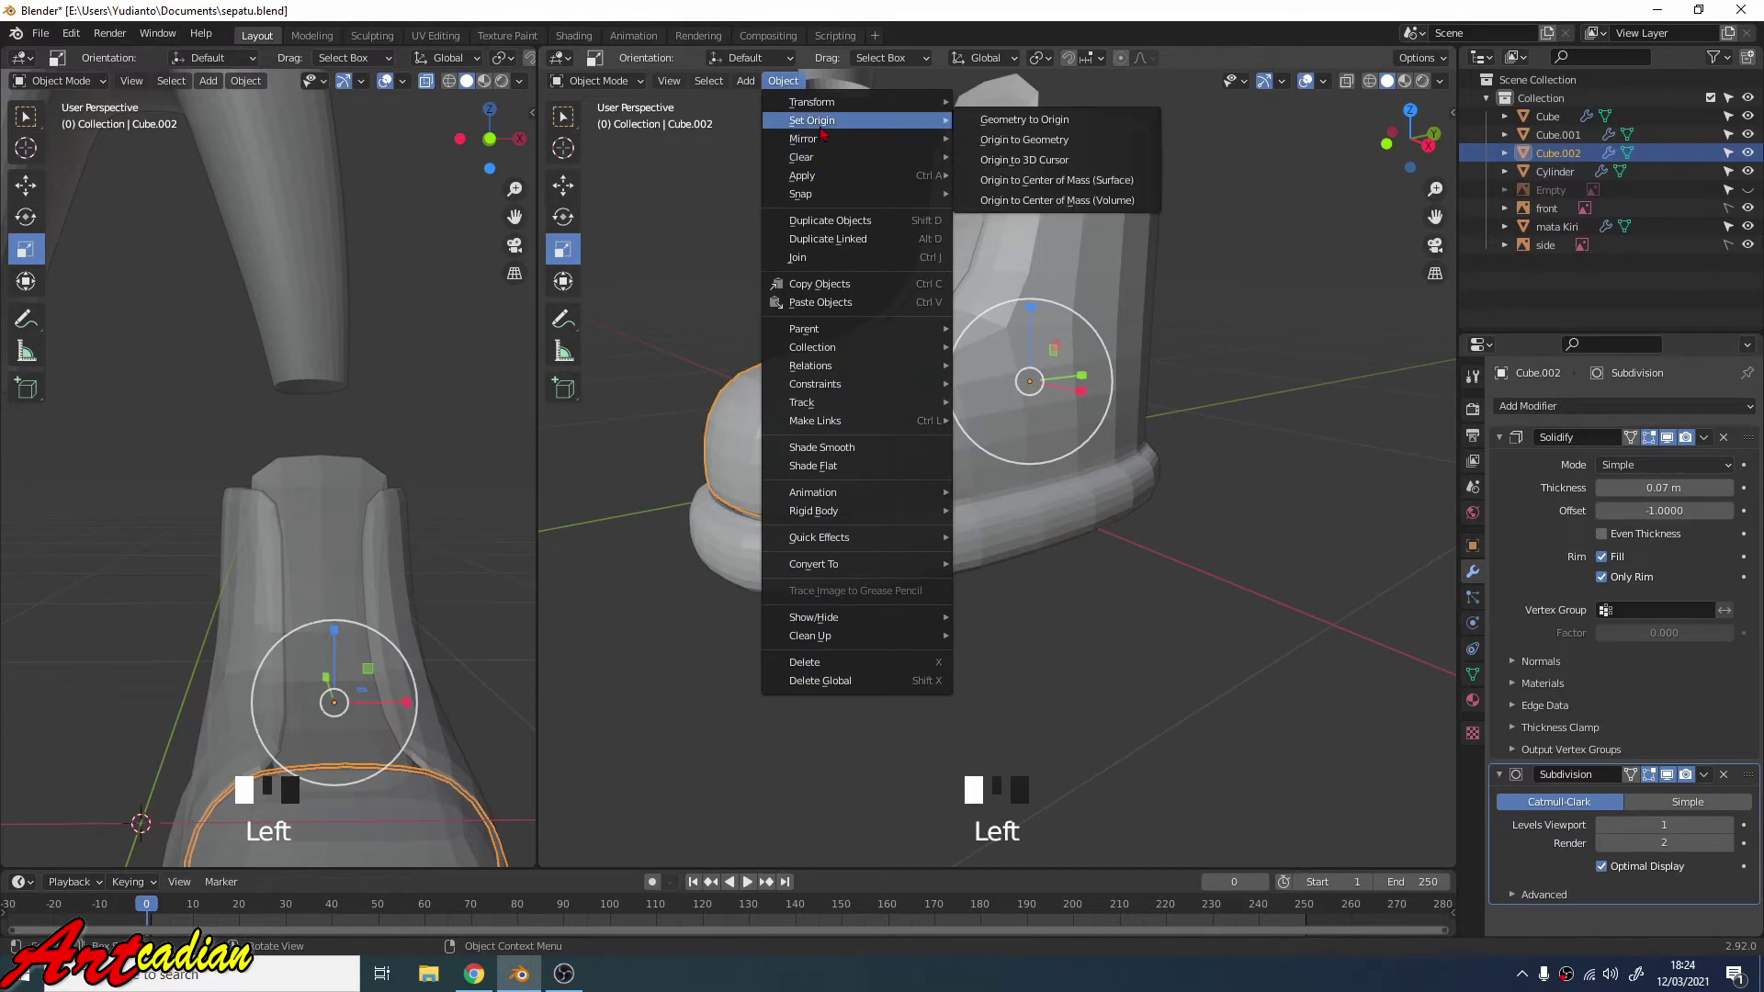
pyautogui.click(1046, 191)
pyautogui.moveTo(1046, 191); pyautogui.dragTo(656, 263, button='middle')
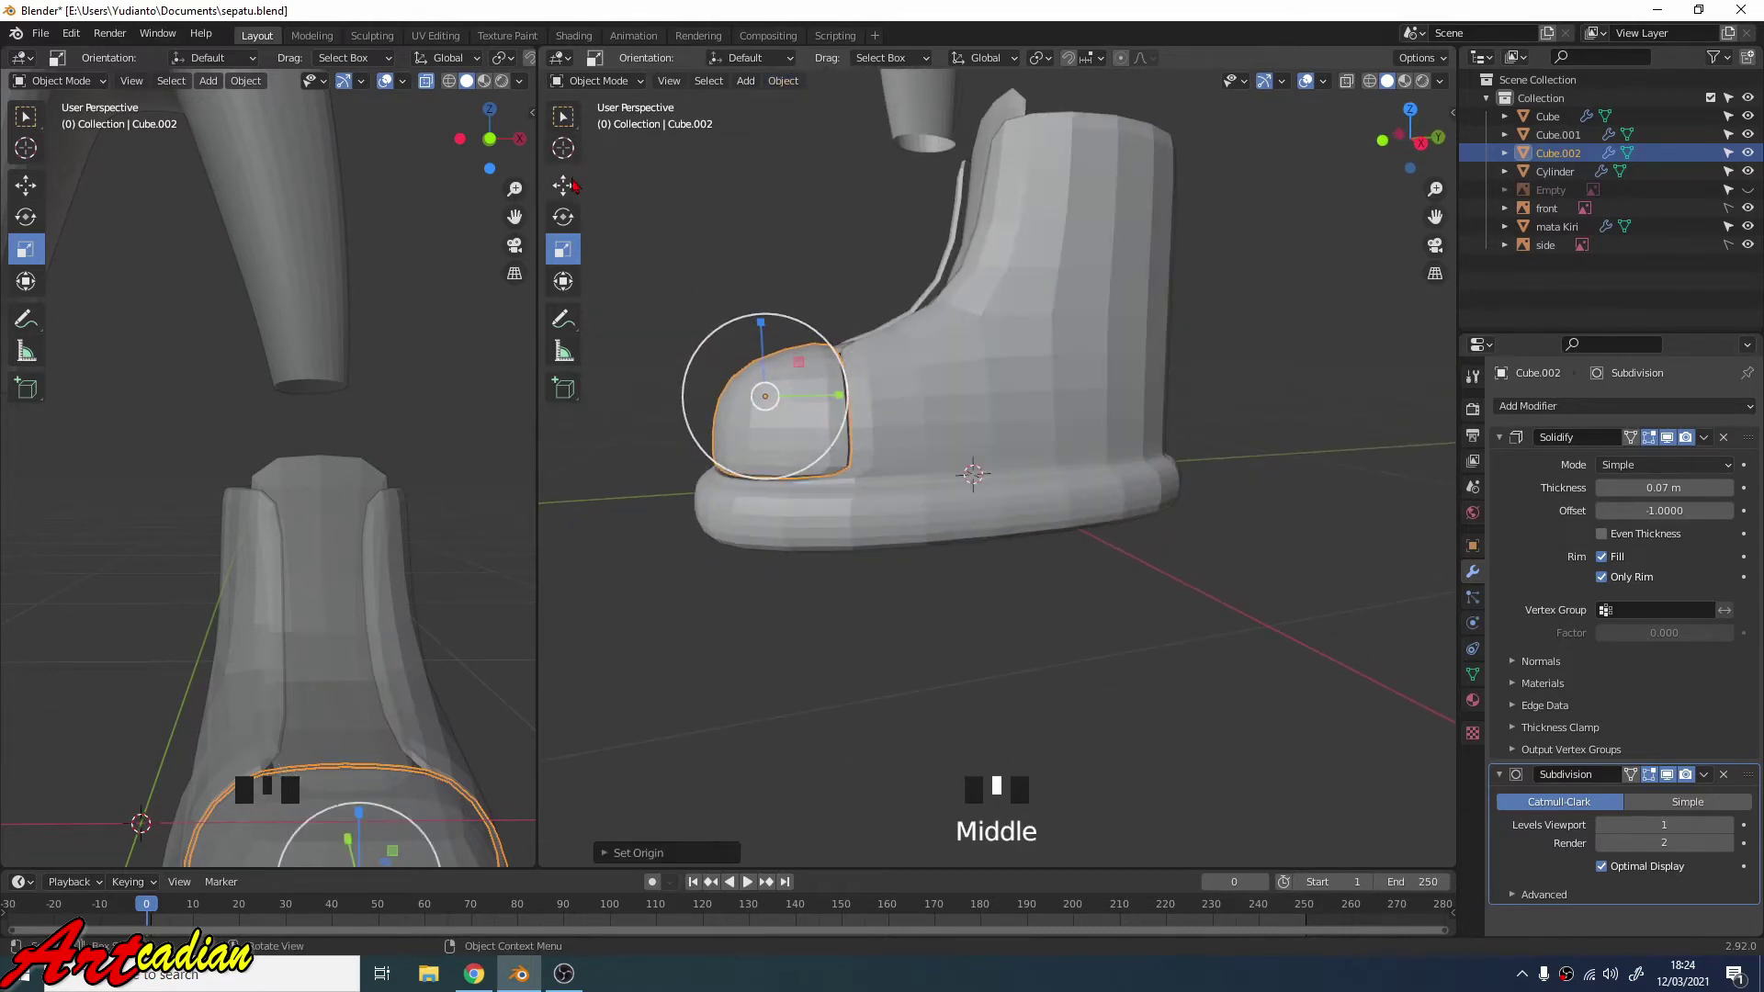
# Move the toe cap slightly down along Z and back toward the shoe body along Y.
pyautogui.click(566, 185)
pyautogui.scroll(2, 783, 325)
pyautogui.keyDown('shift'); pyautogui.moveTo(838, 318); pyautogui.dragTo(965, 333, button='middle'); pyautogui.keyUp('shift')
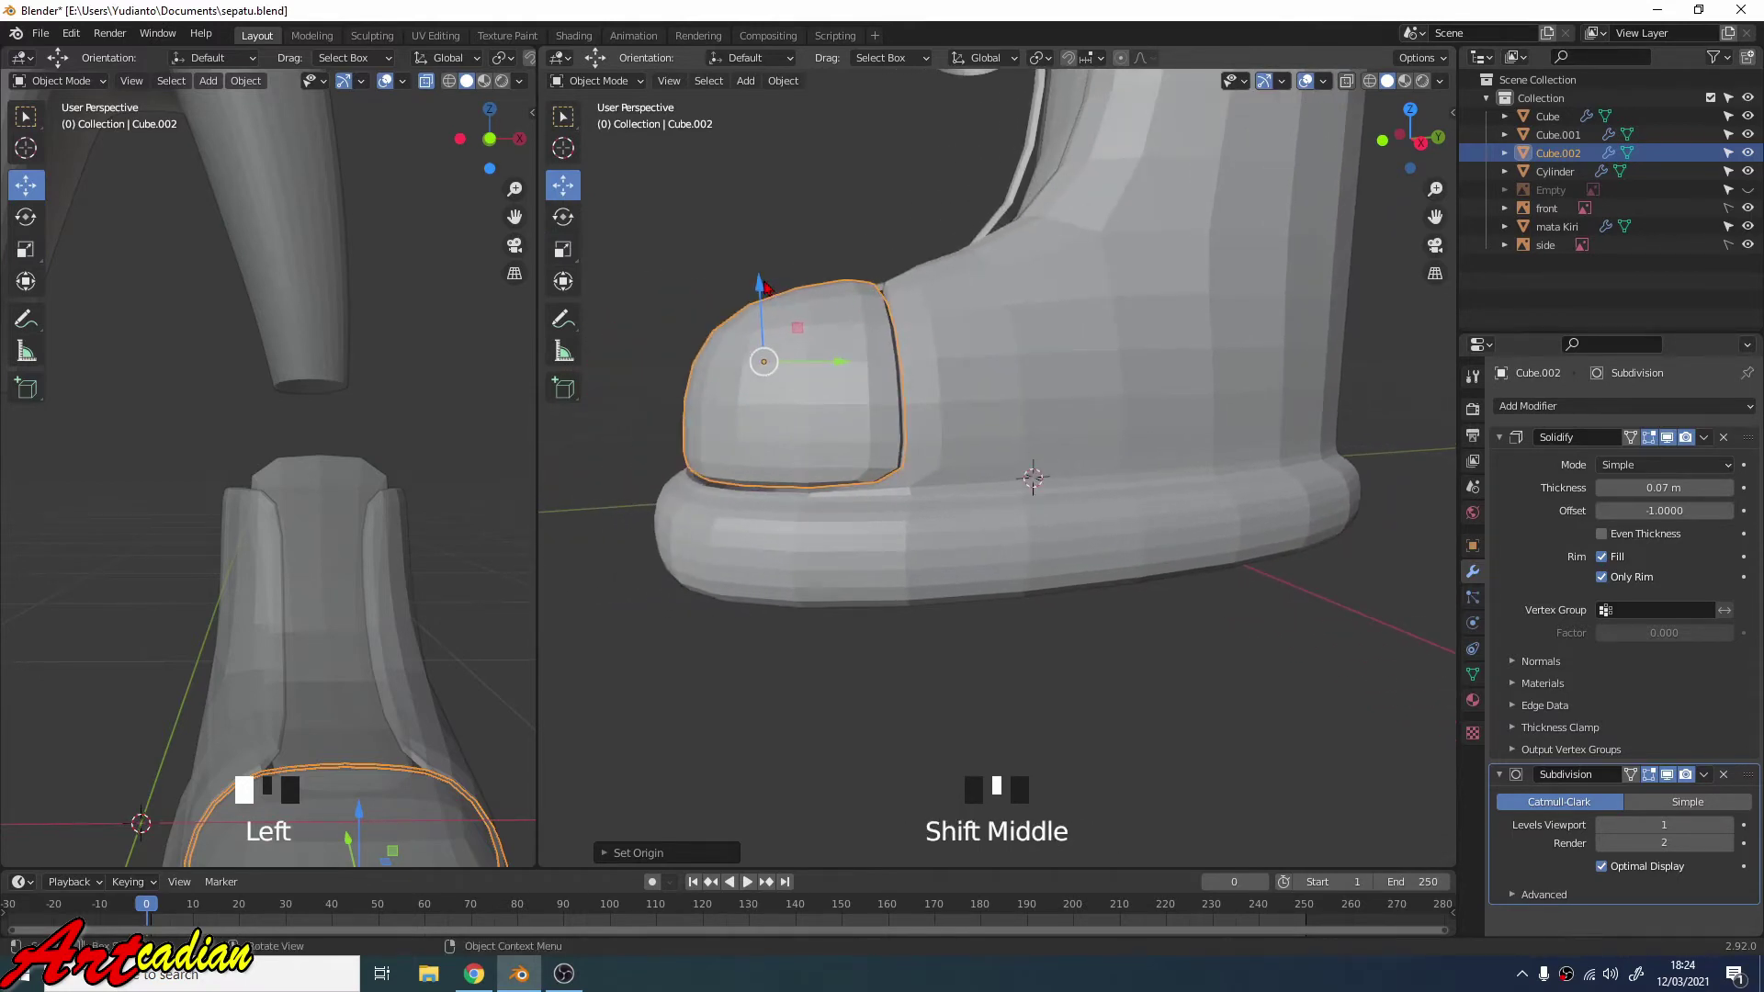
pyautogui.moveTo(763, 286); pyautogui.dragTo(766, 291)
pyautogui.moveTo(768, 294); pyautogui.dragTo(831, 410, button='middle')
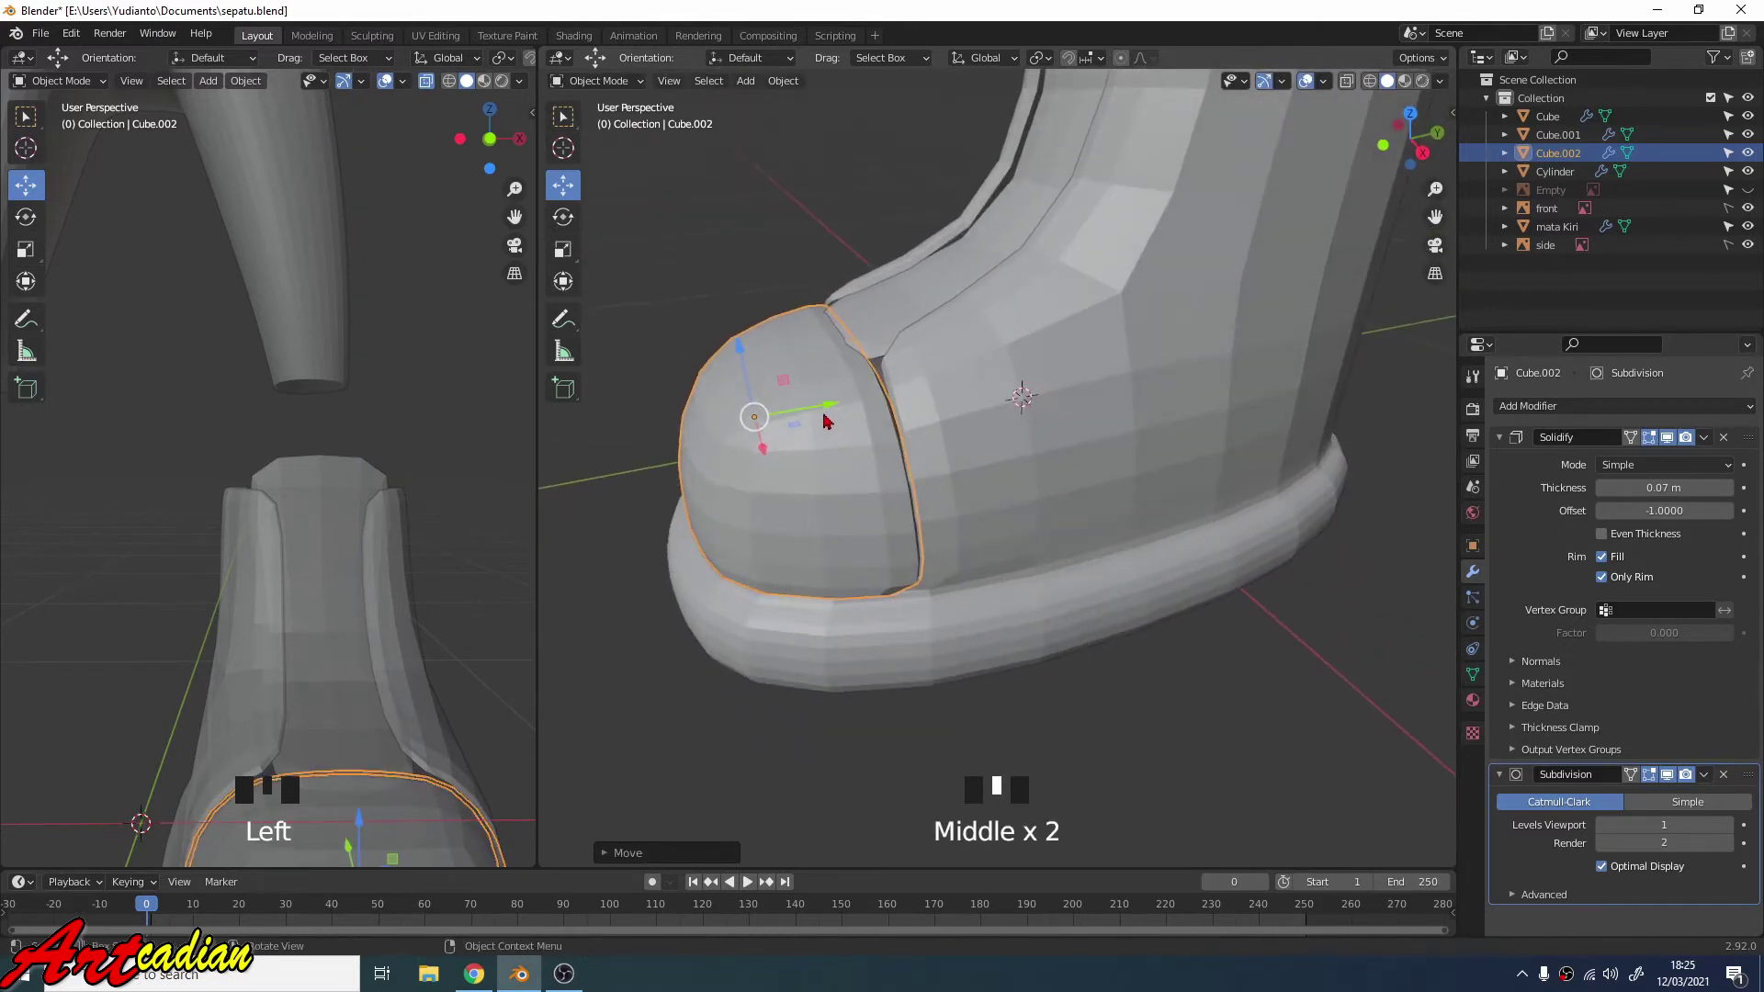
pyautogui.moveTo(830, 410); pyautogui.dragTo(846, 425)
# Scale the toe cap slightly longer along Y and lower along Z to fit the shoe front.
pyautogui.click(564, 253)
pyautogui.moveTo(781, 412); pyautogui.dragTo(806, 413, button='middle')
pyautogui.moveTo(831, 415); pyautogui.dragTo(839, 405)
pyautogui.moveTo(839, 405); pyautogui.dragTo(866, 340, button='middle')
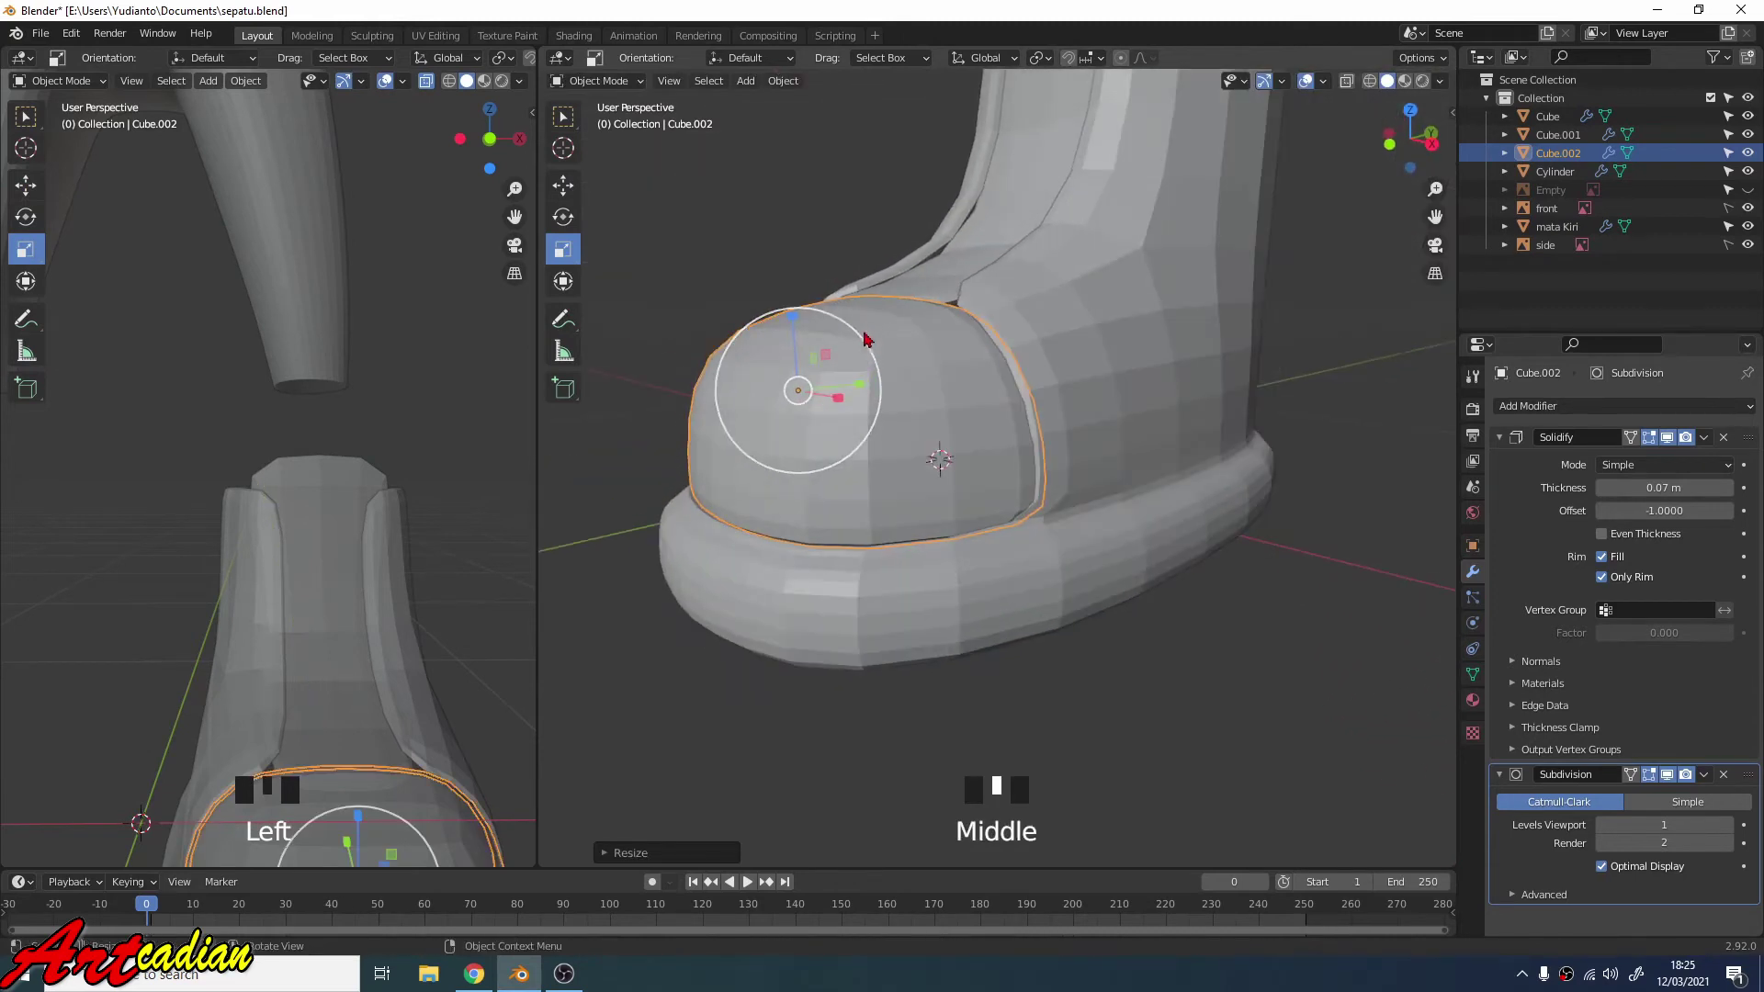
pyautogui.moveTo(793, 324); pyautogui.dragTo(799, 354)
pyautogui.moveTo(799, 355); pyautogui.dragTo(830, 384, button='middle')
pyautogui.scroll(-1, 797, 388)
# Shift the toe cap a little further back along Y and lengthen it slightly along the same axis.
pyautogui.click(564, 185)
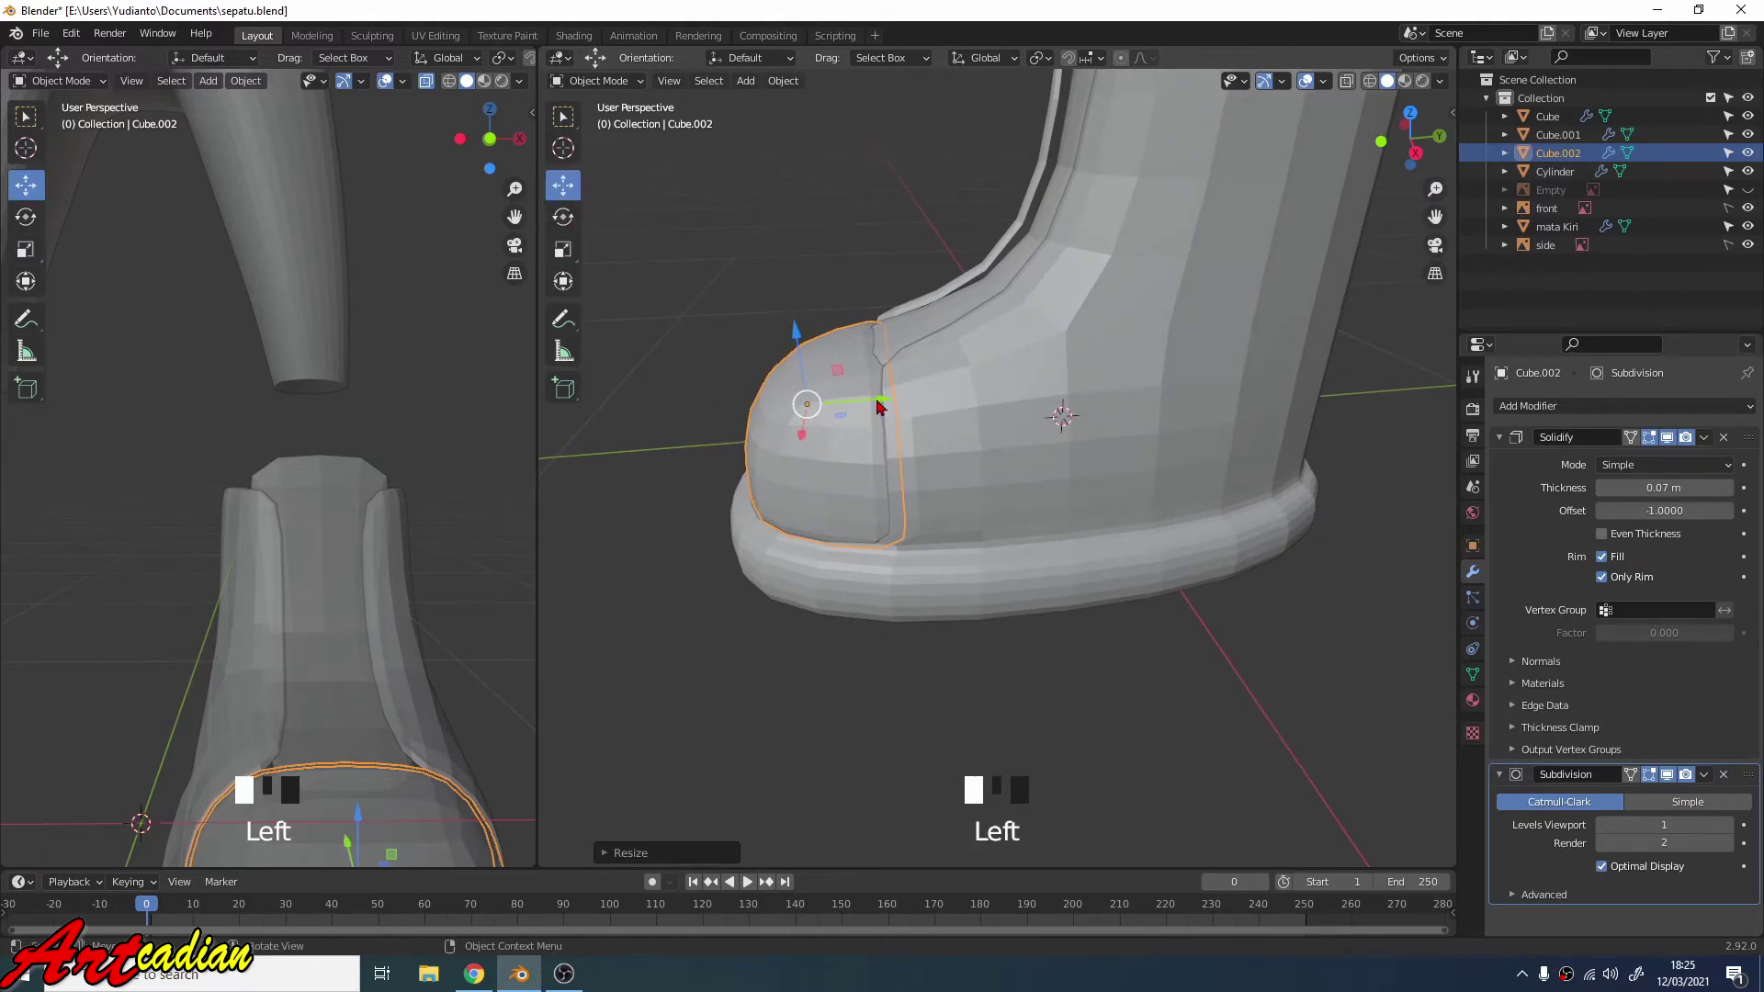
pyautogui.moveTo(883, 404); pyautogui.dragTo(893, 401)
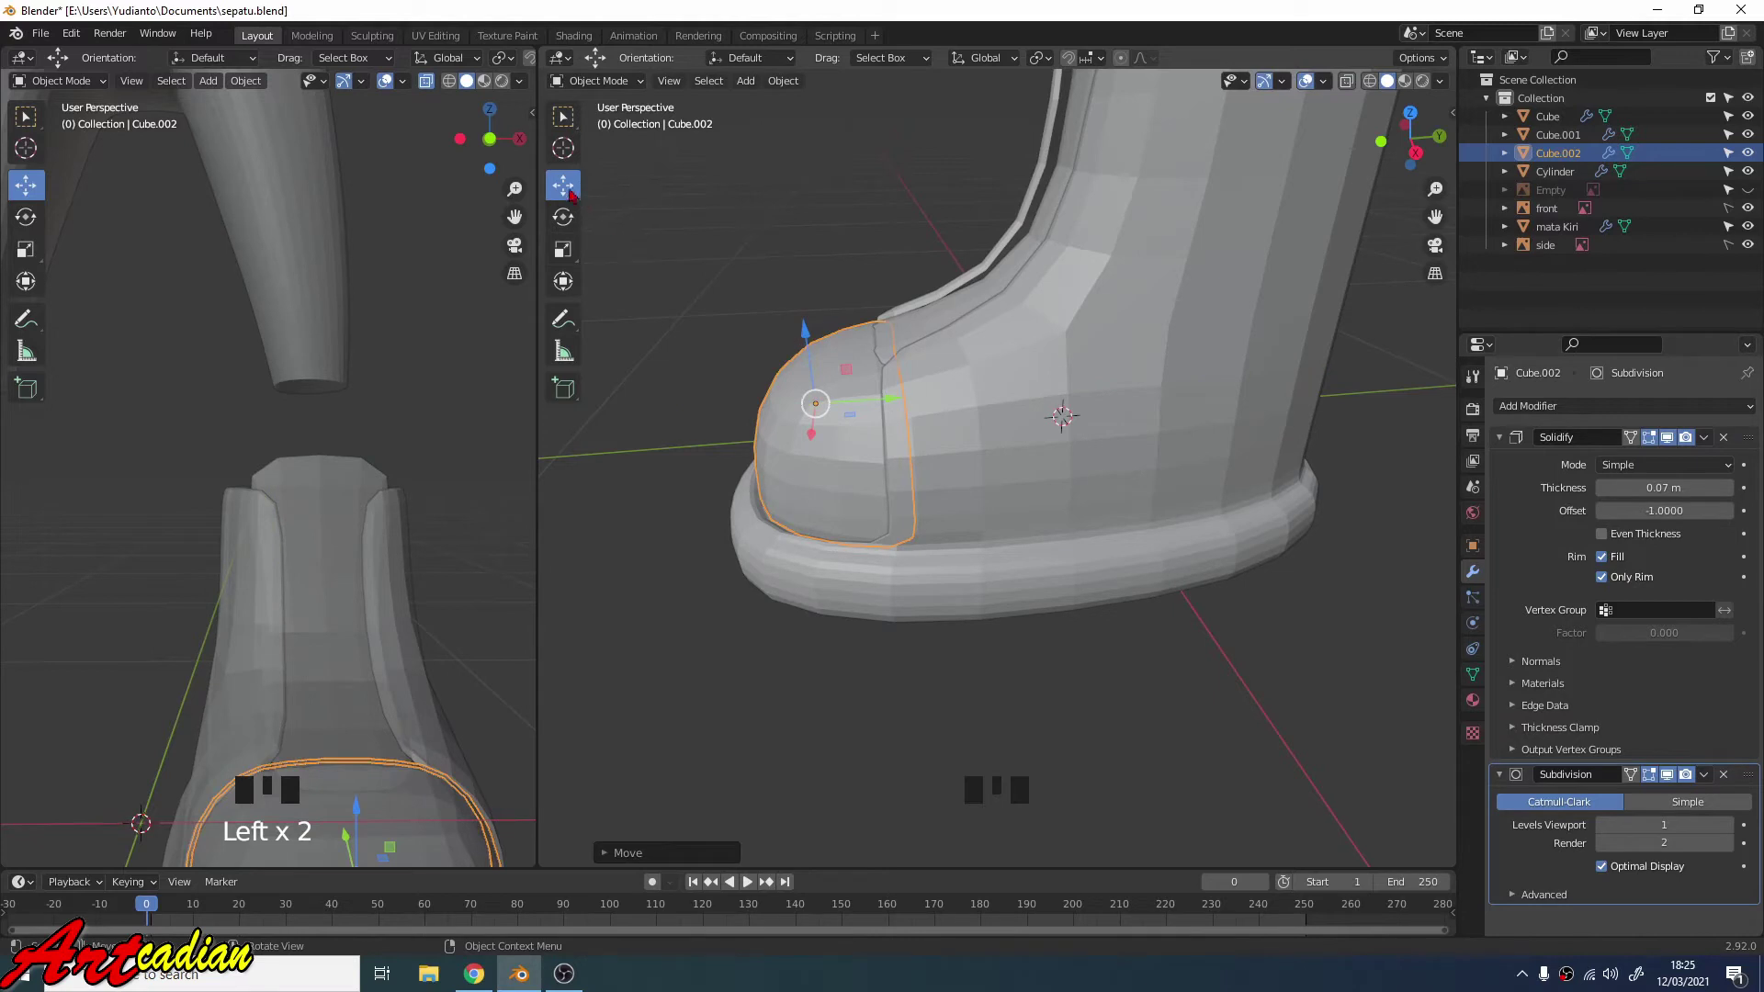
pyautogui.click(564, 249)
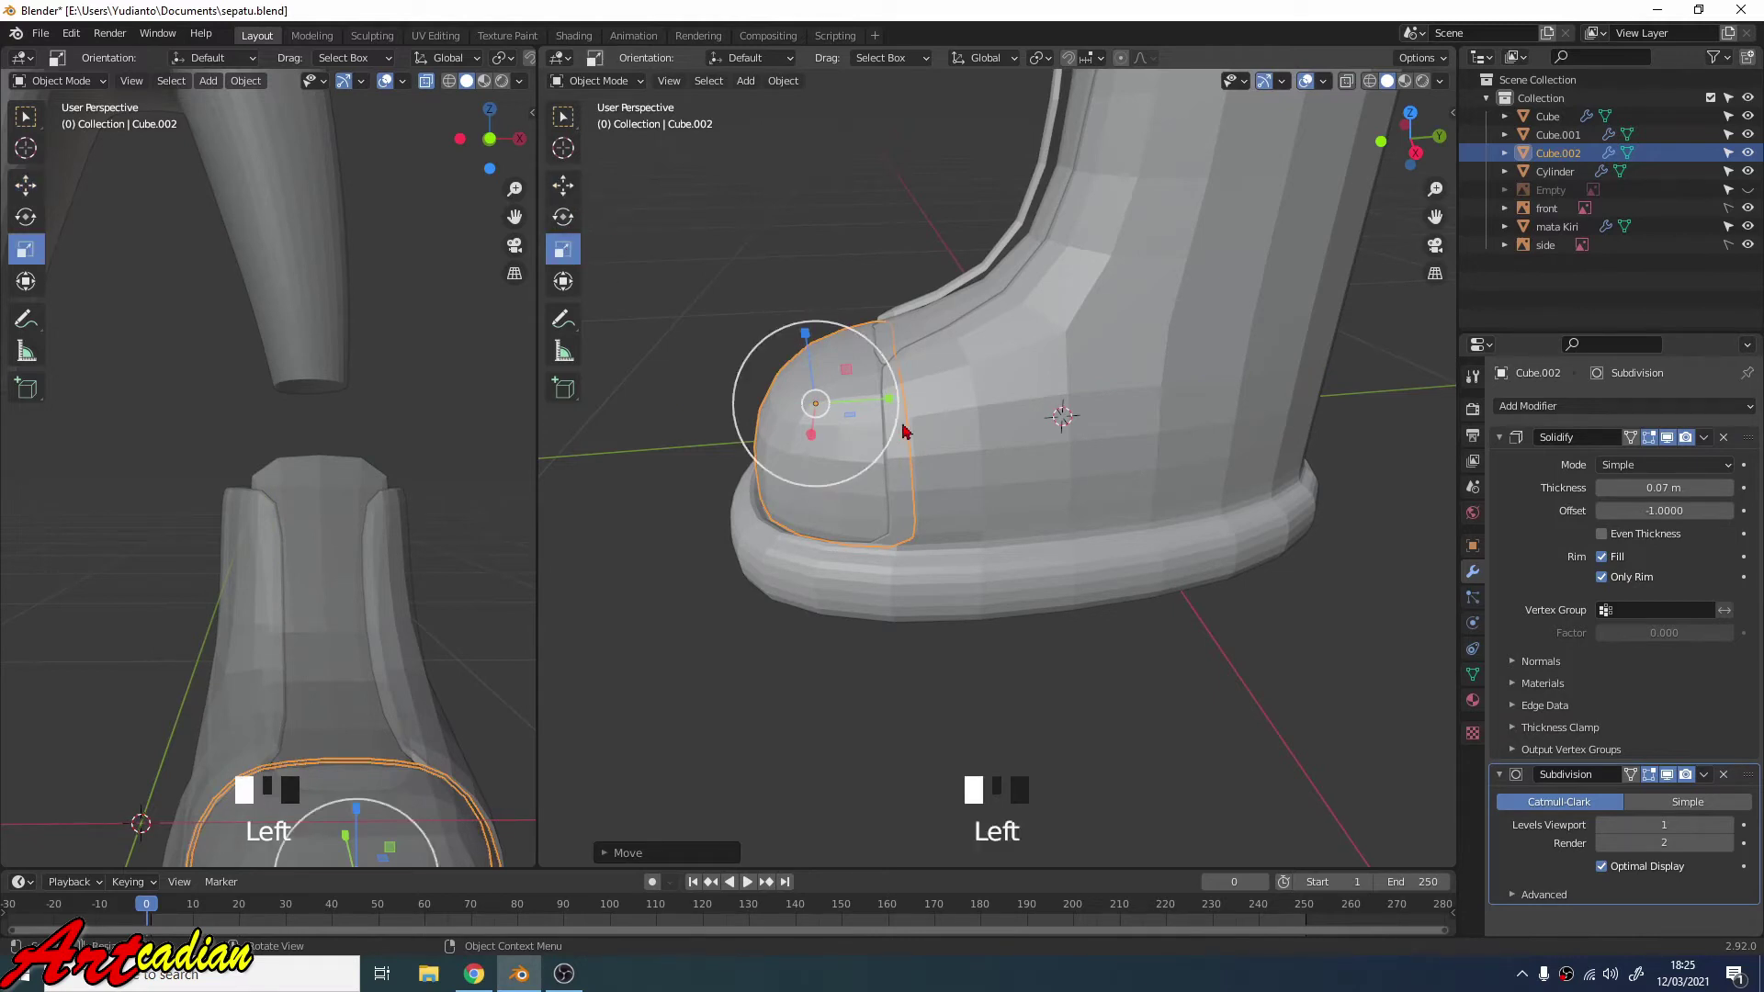
pyautogui.moveTo(890, 404); pyautogui.dragTo(902, 401)
pyautogui.moveTo(860, 394)
pyautogui.mouseDown(button='middle')
pyautogui.moveTo(1037, 344)
pyautogui.moveTo(1056, 437)
pyautogui.moveTo(1121, 425)
pyautogui.moveTo(839, 380)
pyautogui.mouseUp(button='middle')
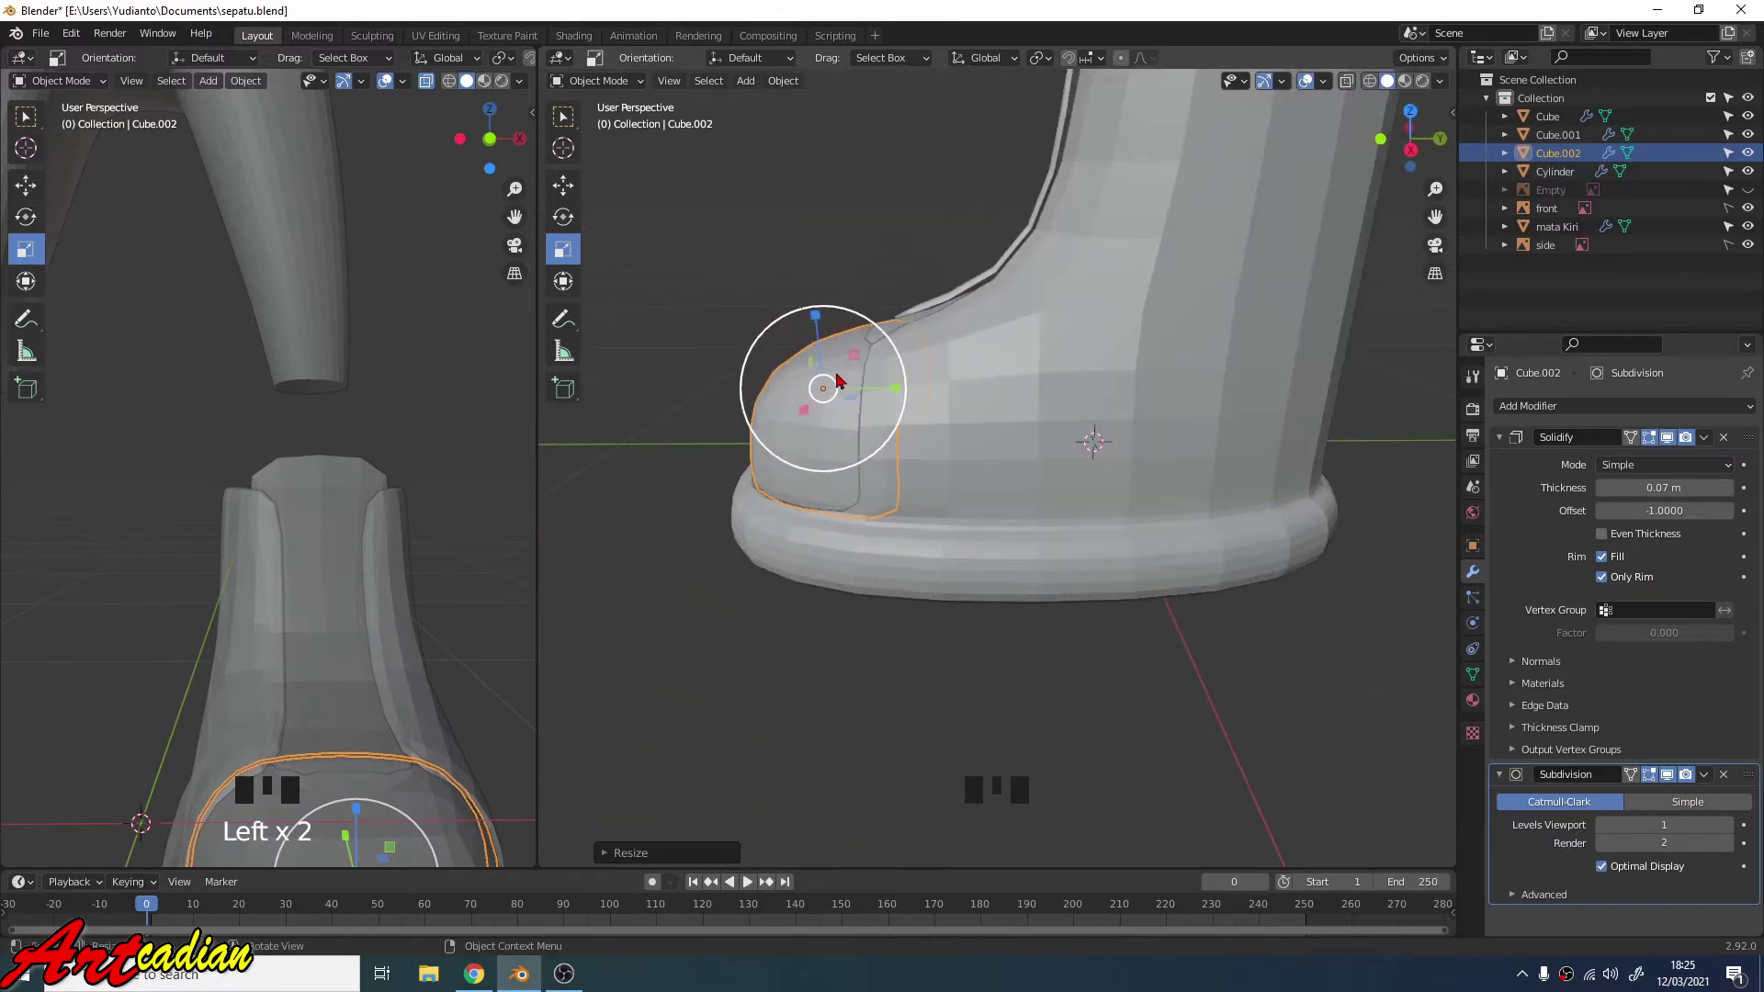
# Scale the toe cap up uniformly by about 1.03 and stretch it slightly taller along Z.
pyautogui.press('s')
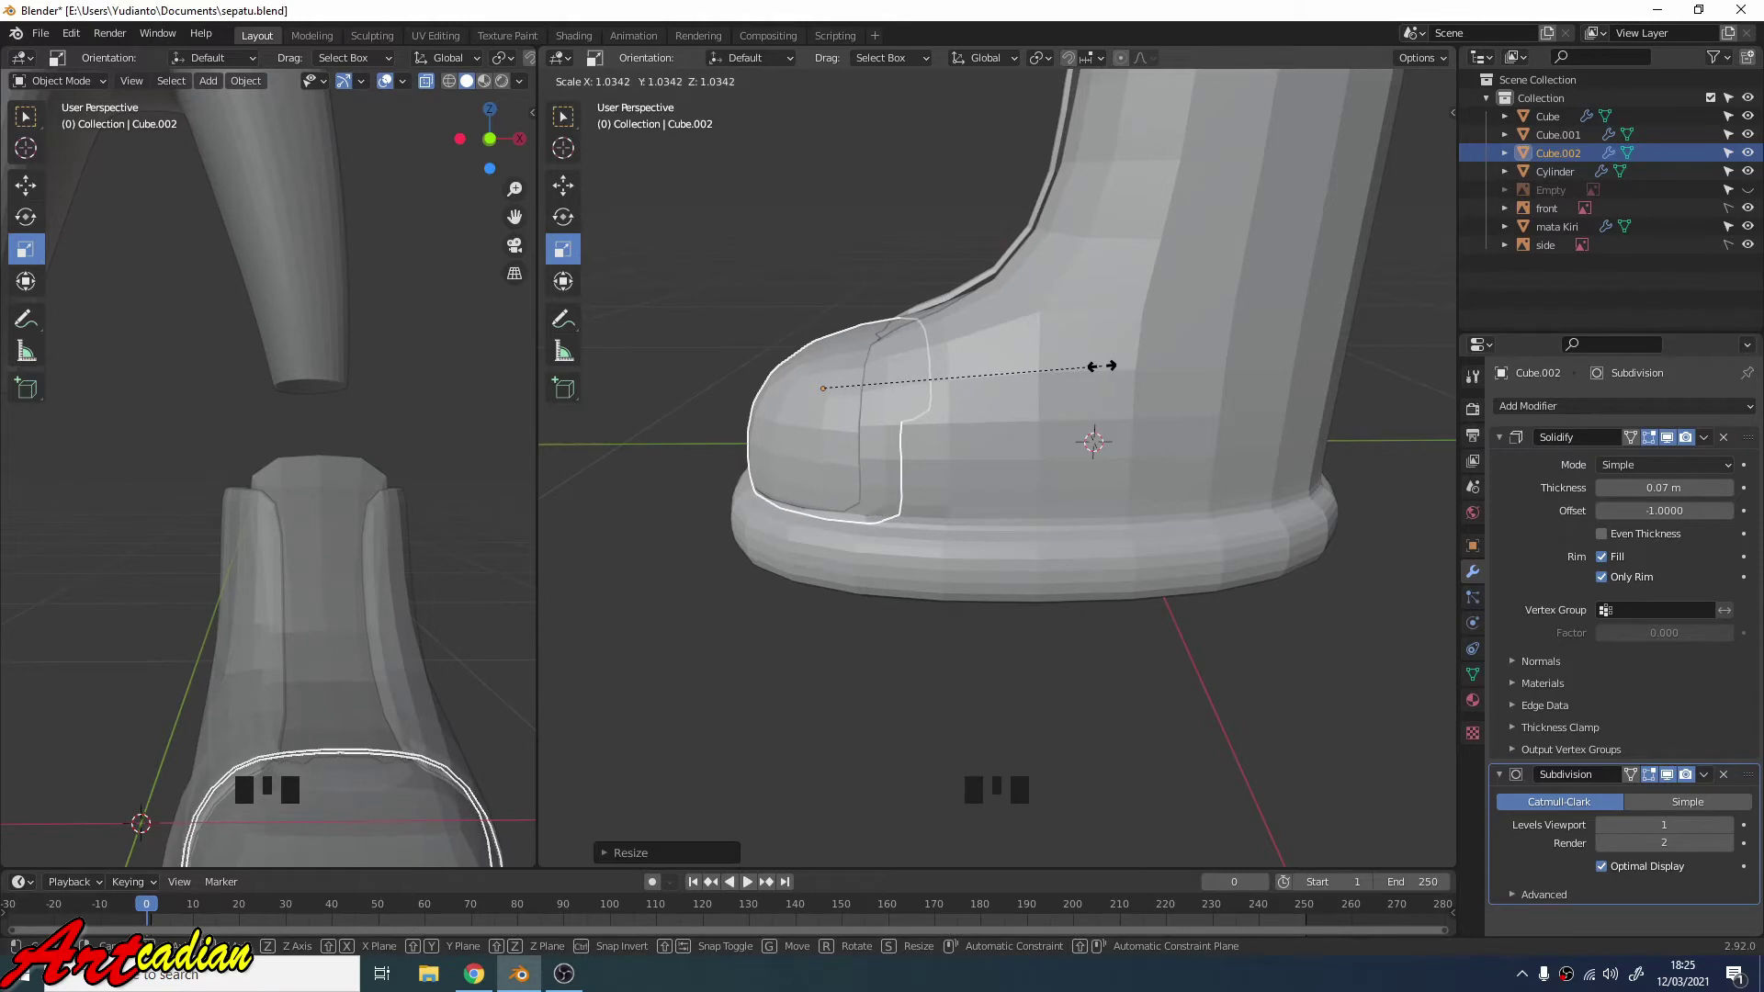
pyautogui.click(1103, 365)
pyautogui.moveTo(1110, 394); pyautogui.dragTo(1155, 401, button='middle')
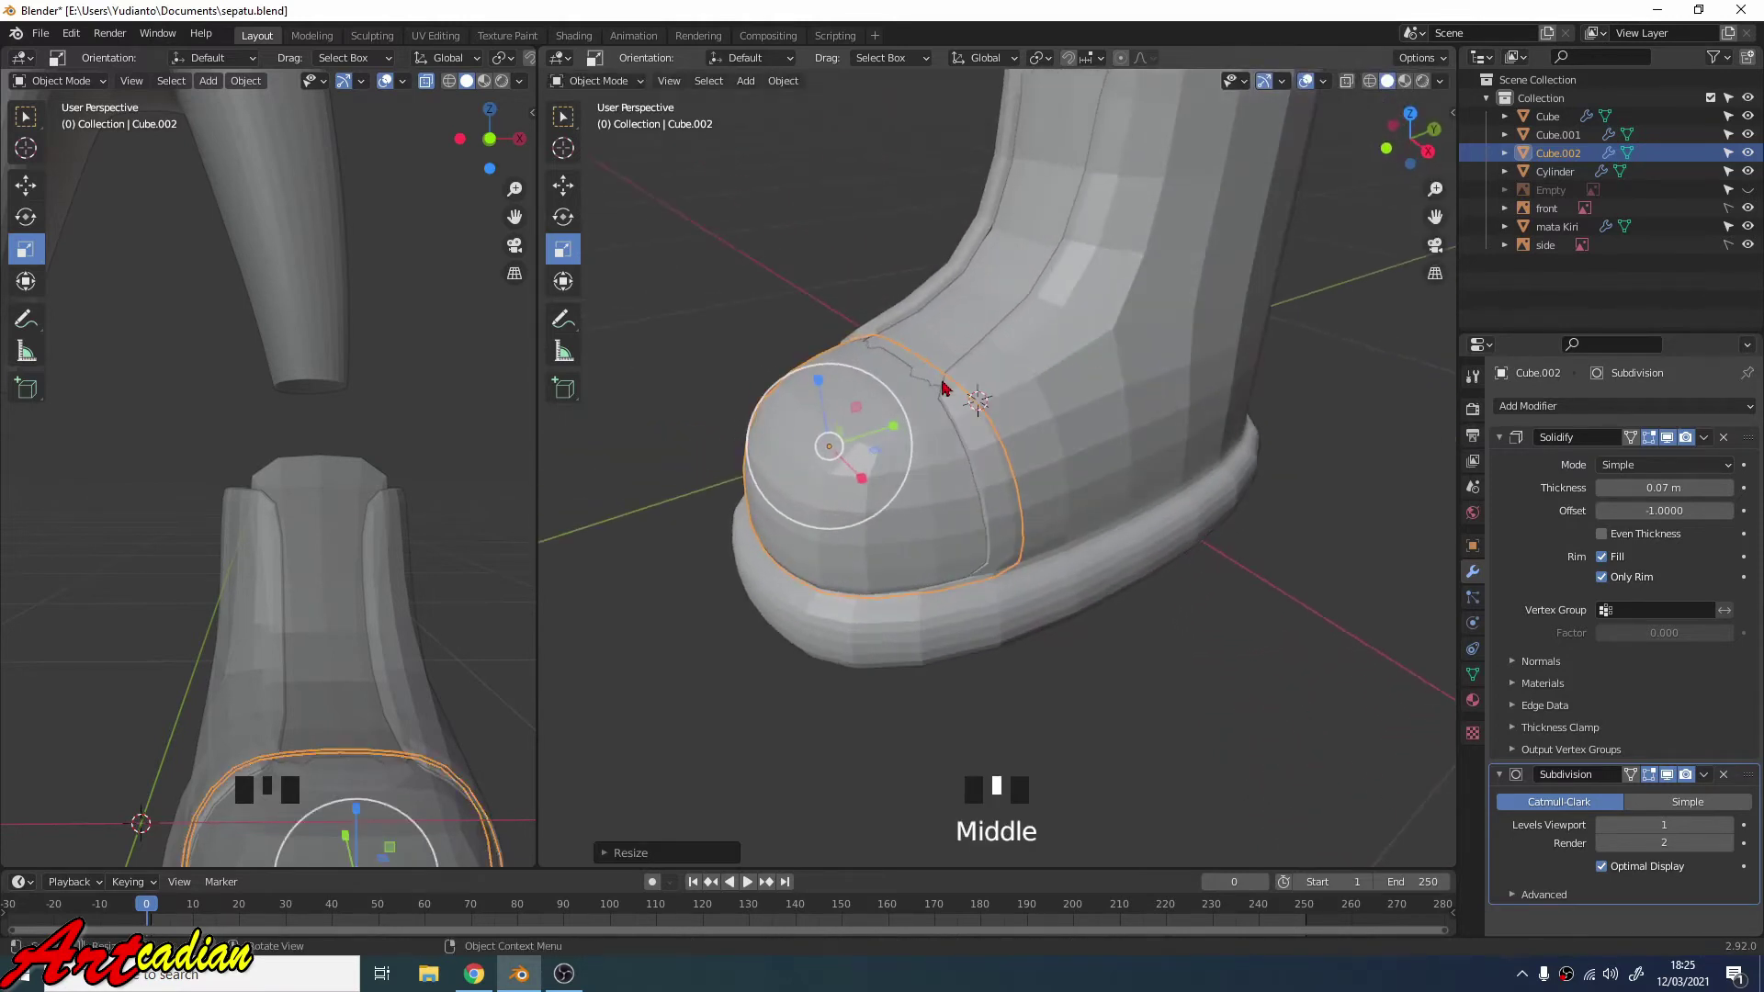
pyautogui.moveTo(832, 388); pyautogui.dragTo(864, 336, button='middle')
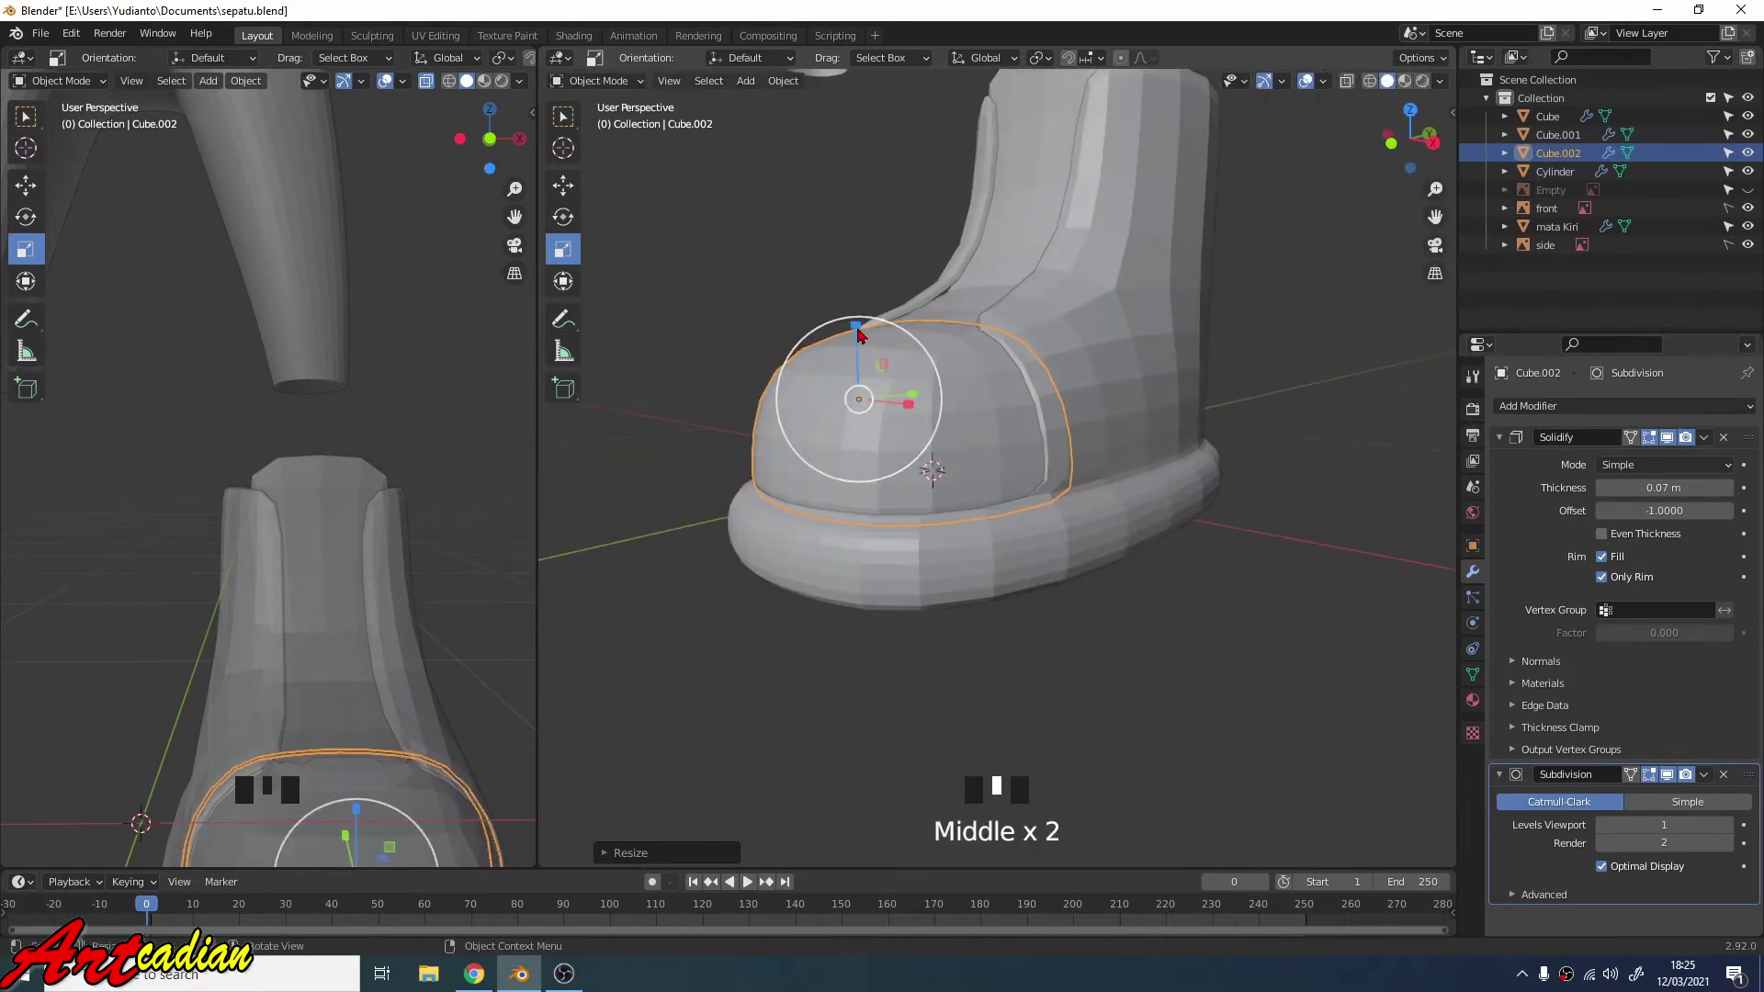
pyautogui.moveTo(858, 331); pyautogui.dragTo(857, 320)
pyautogui.moveTo(965, 347); pyautogui.dragTo(825, 341, button='middle')
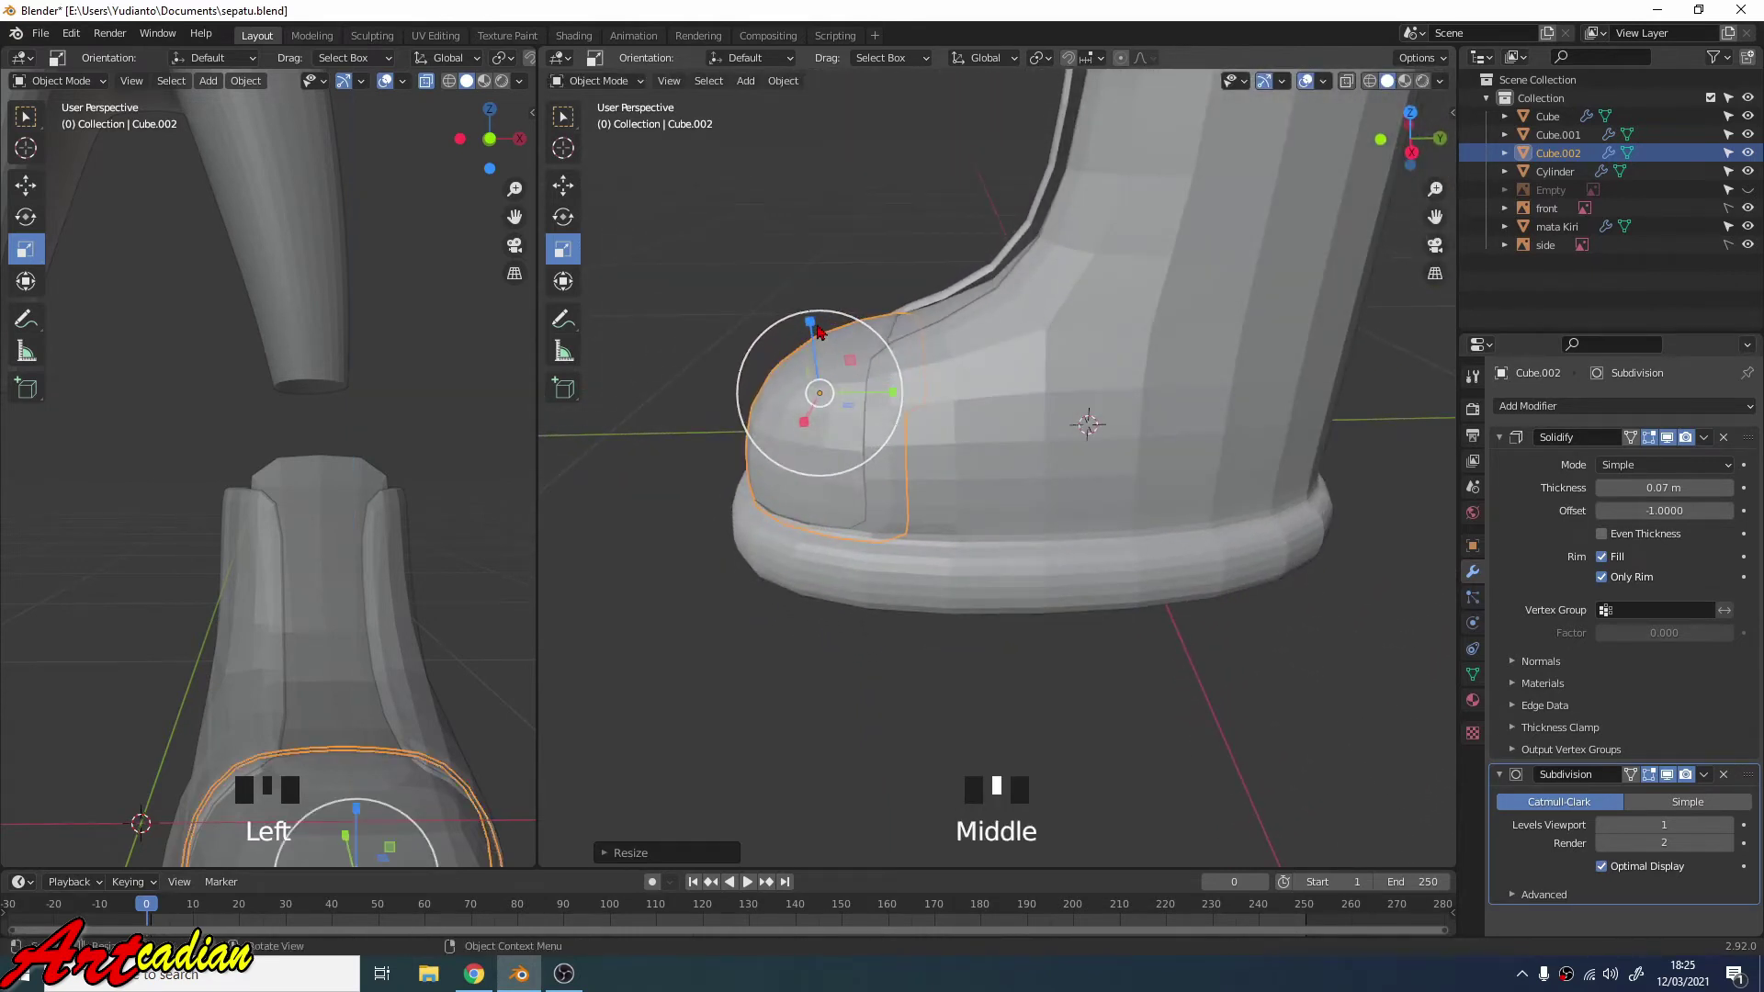
pyautogui.moveTo(820, 331); pyautogui.dragTo(810, 311)
pyautogui.moveTo(813, 317); pyautogui.dragTo(1102, 494, button='middle')
# Adjust the toe cap's width along X so its sides sit closely around the shoe front.
pyautogui.moveTo(1087, 524); pyautogui.dragTo(1087, 515)
pyautogui.click(1086, 515)
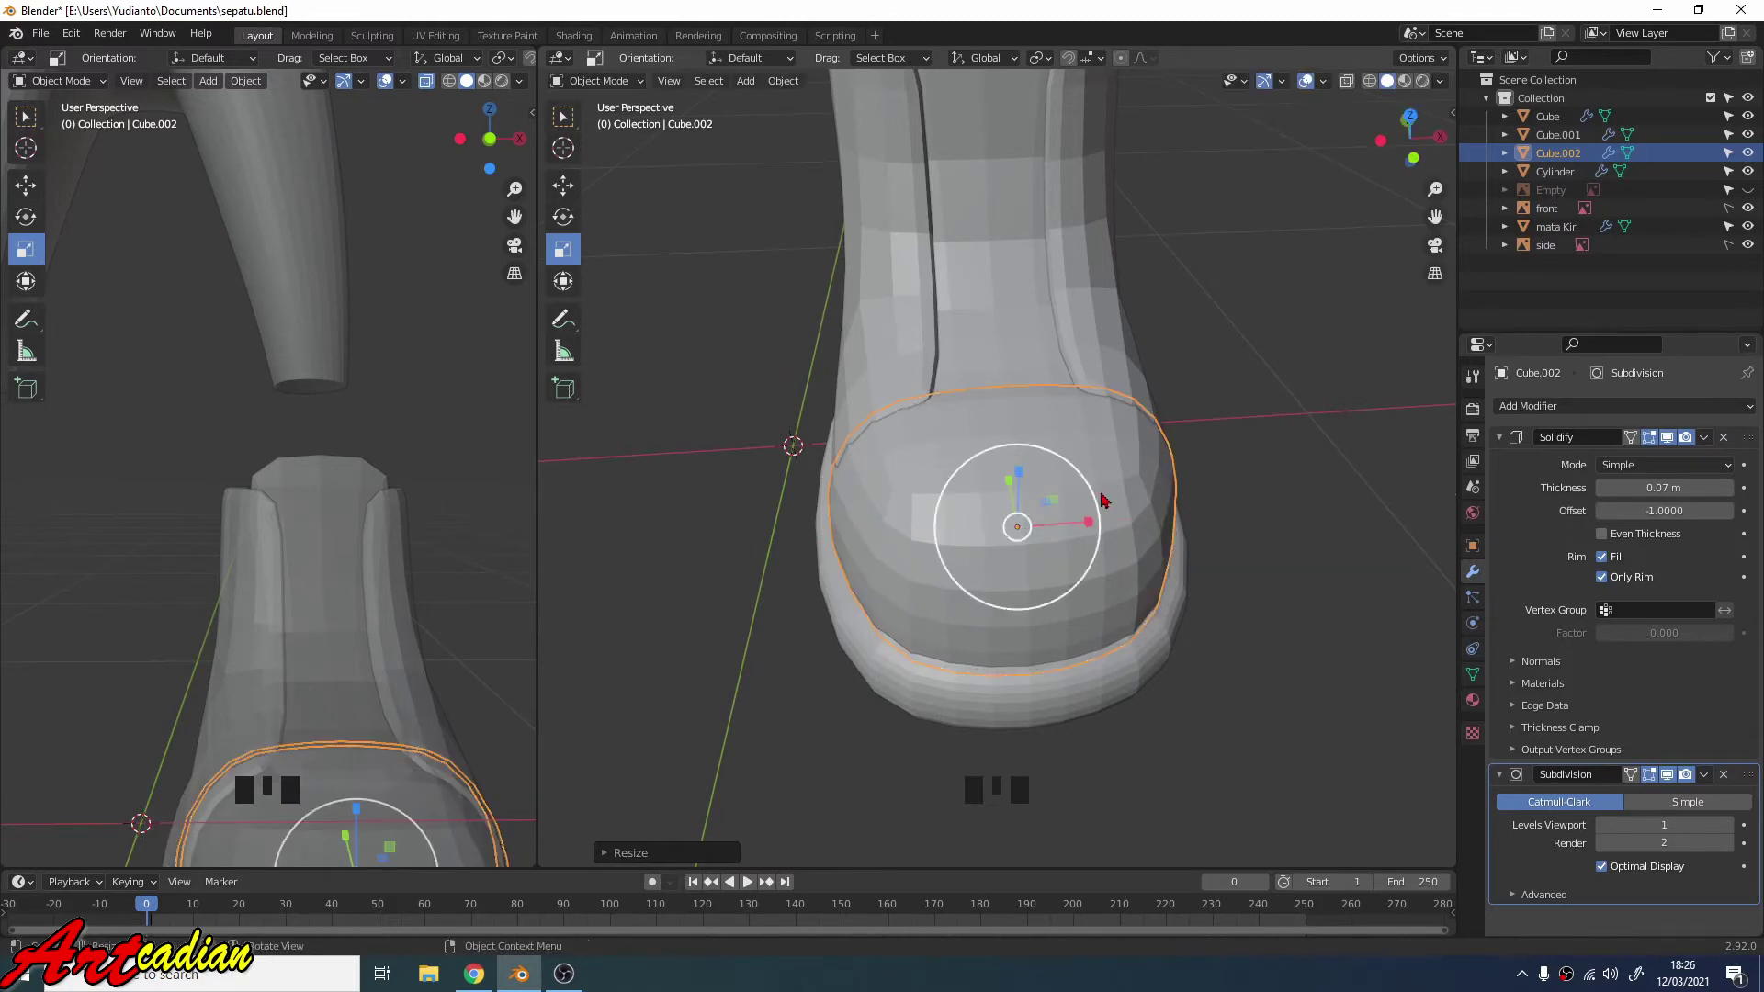
pyautogui.moveTo(1050, 571); pyautogui.dragTo(829, 481, button='middle')
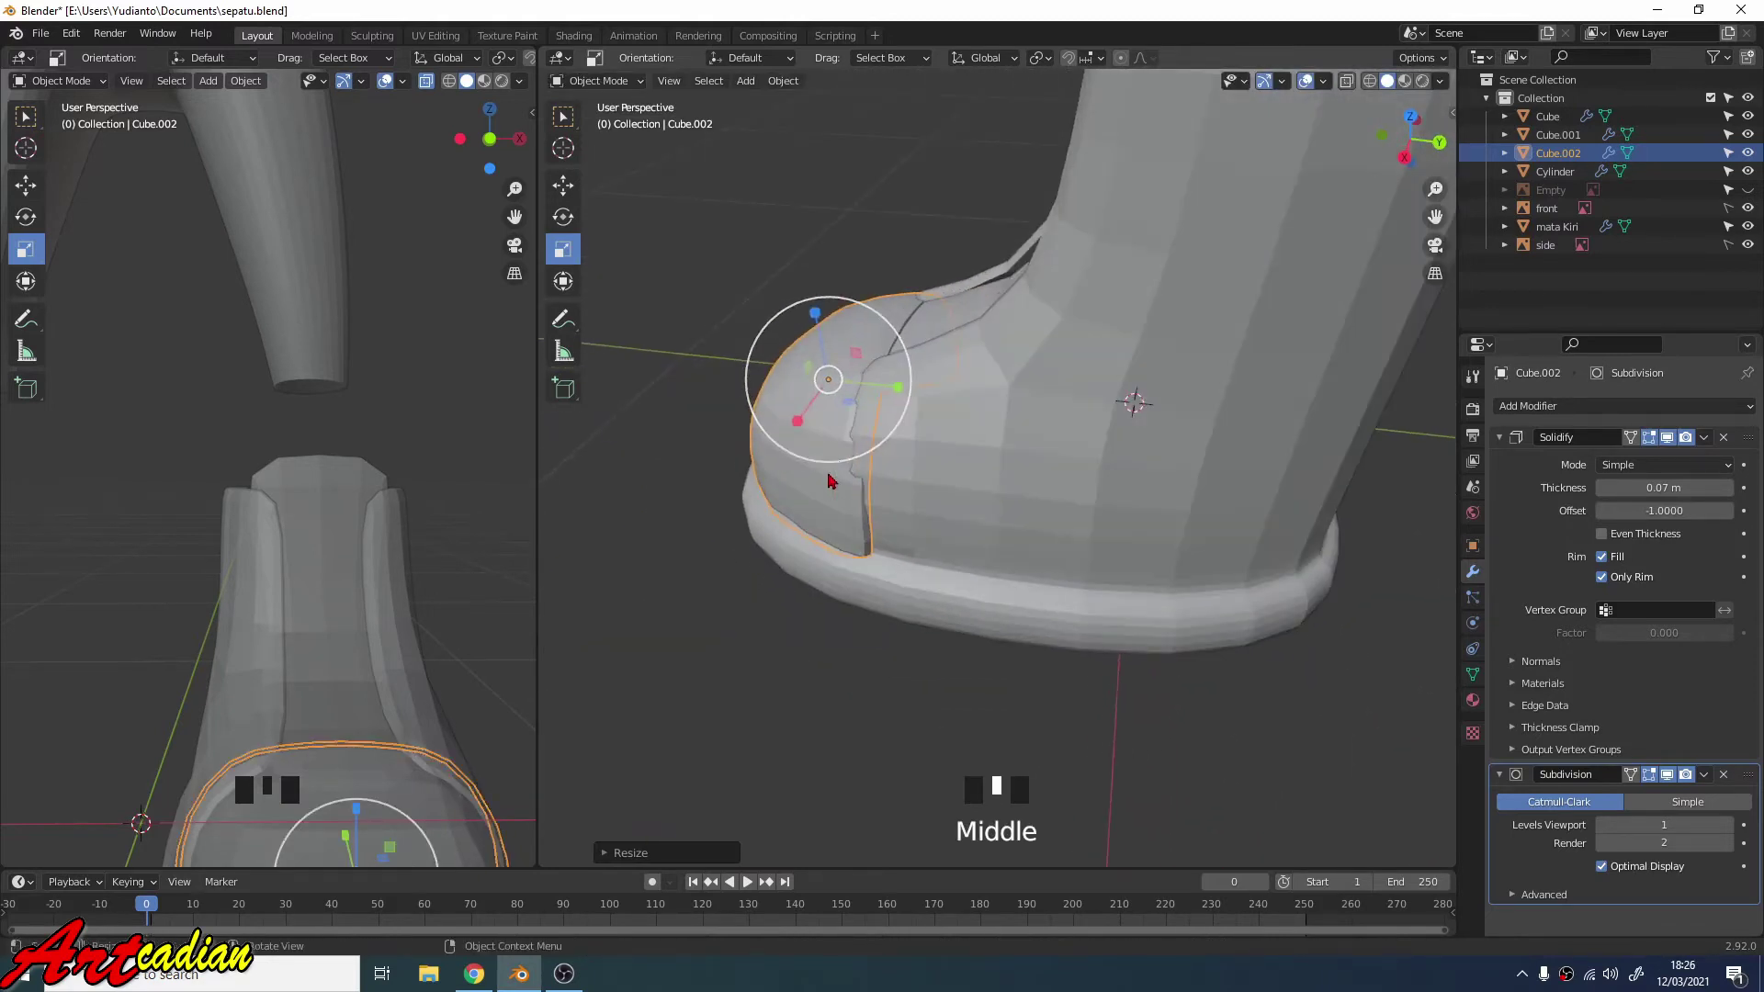
pyautogui.moveTo(797, 425); pyautogui.dragTo(802, 408)
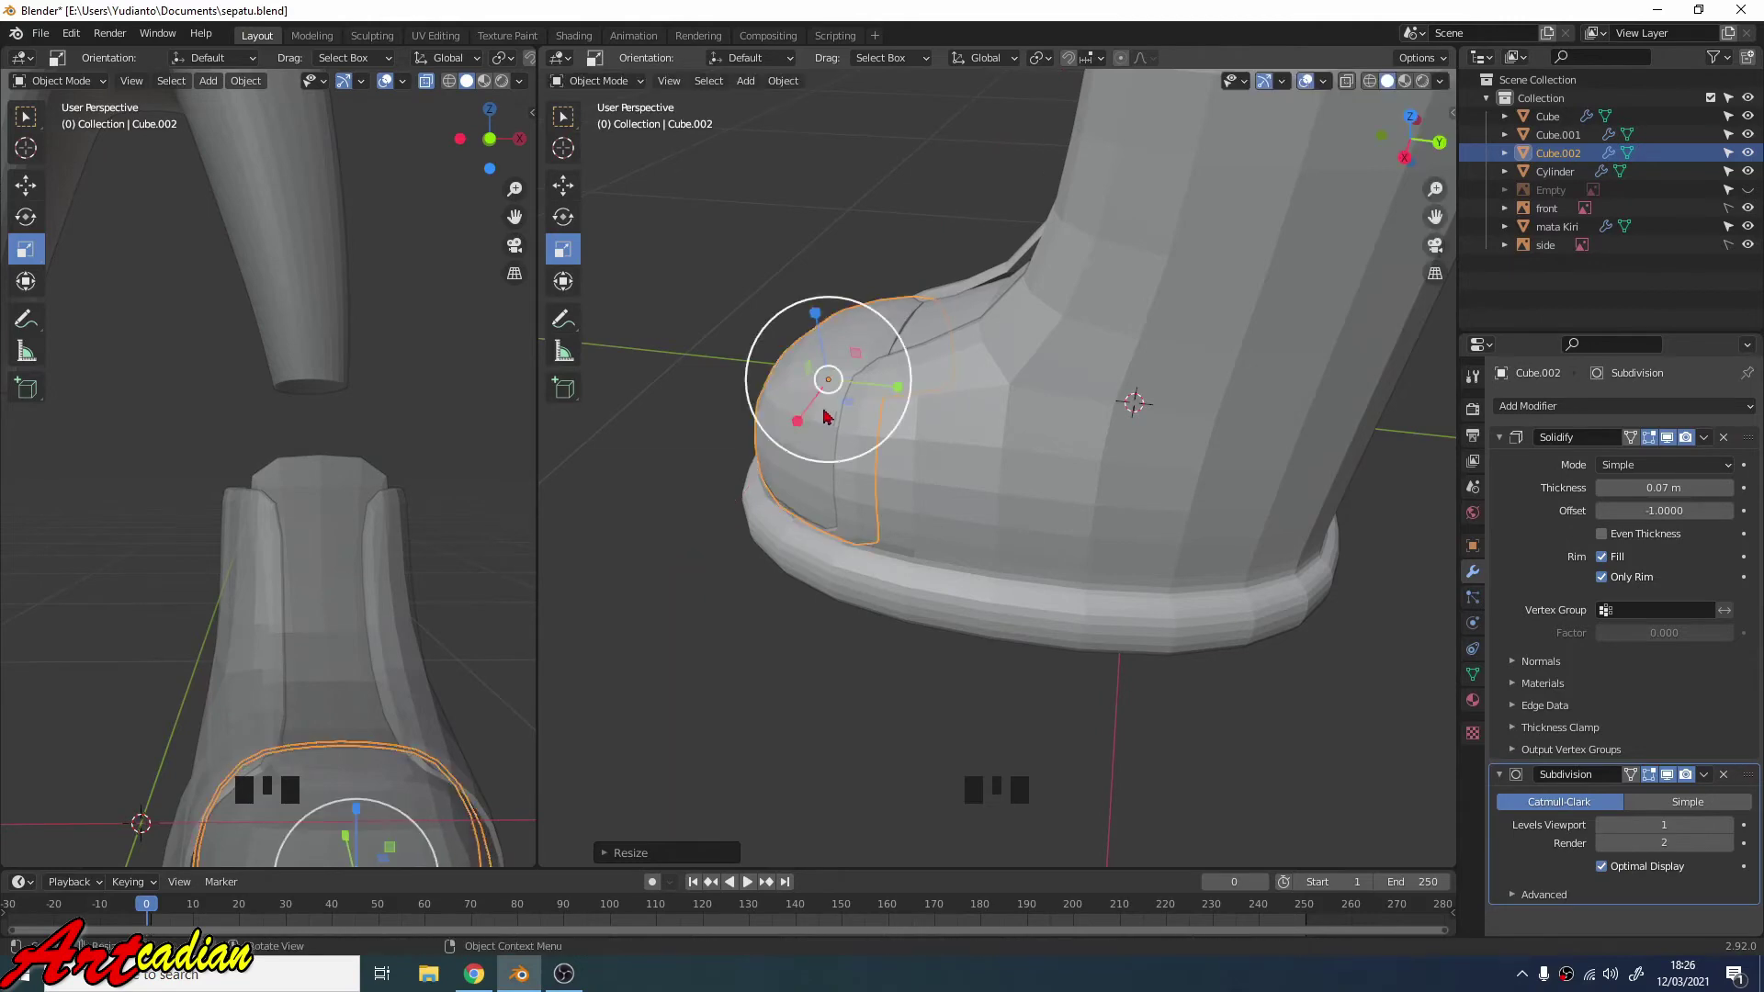
pyautogui.moveTo(826, 414); pyautogui.dragTo(888, 424, button='middle')
# Fine-tune the toe cap's position along Y, ending slightly further forward over the shoe's front.
pyautogui.click(566, 194)
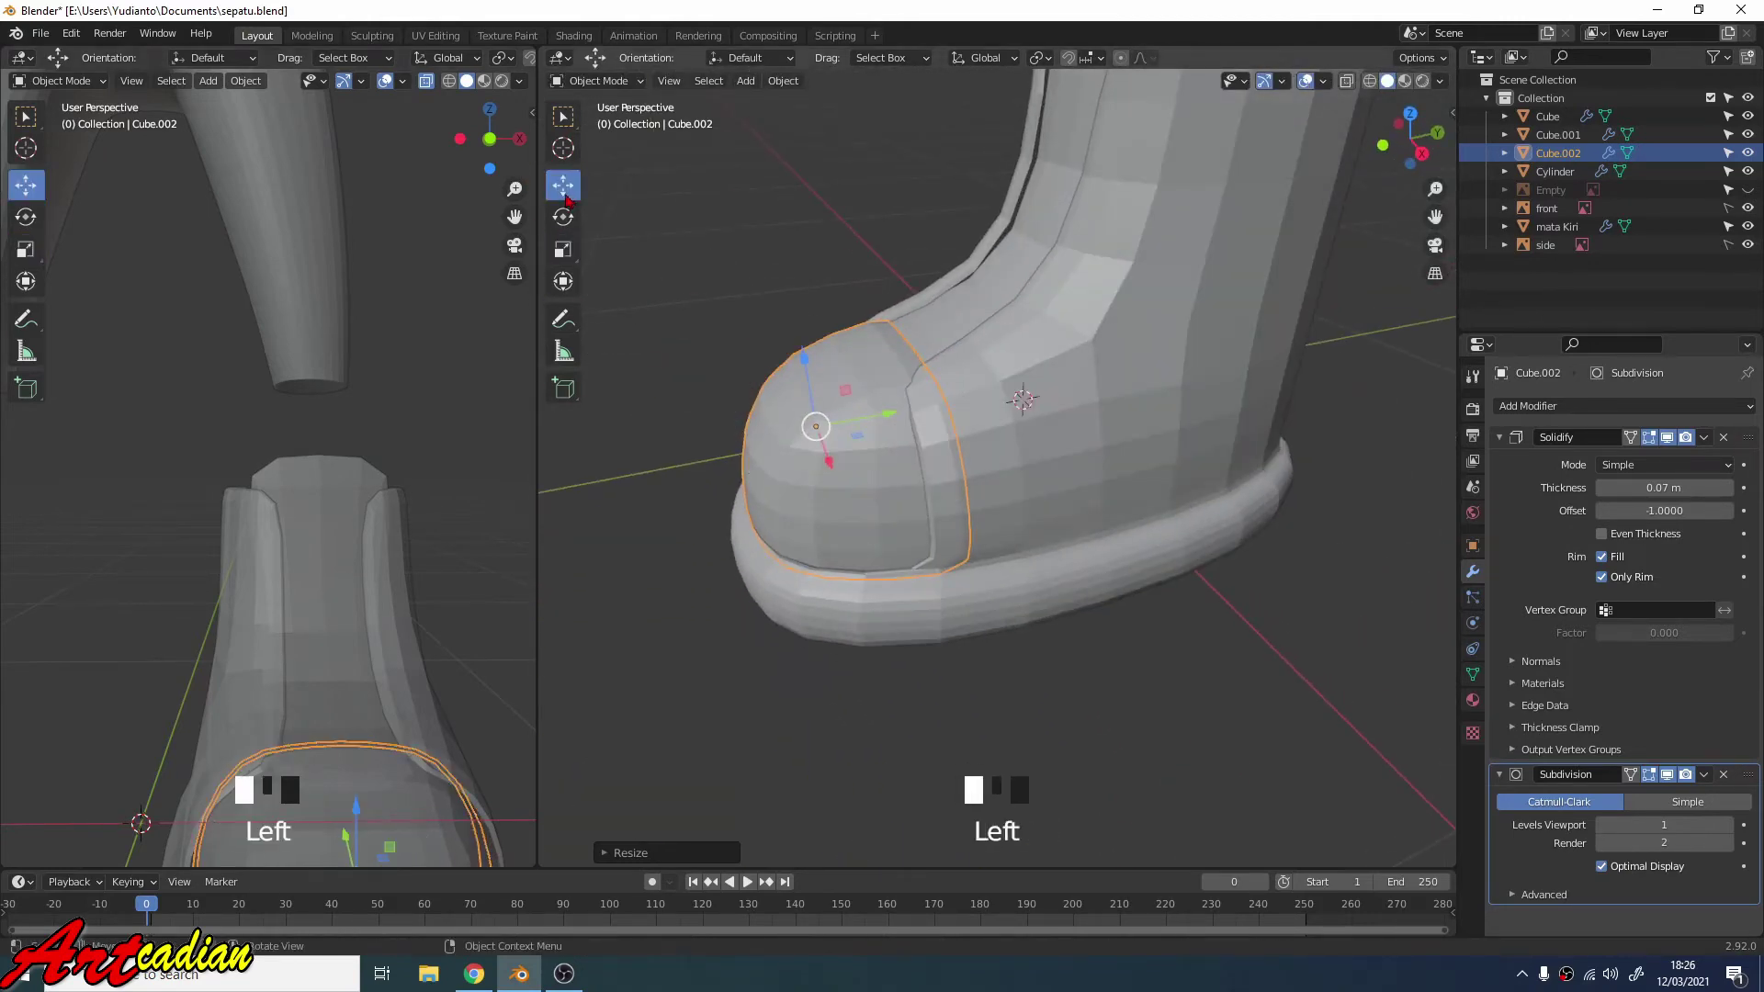
pyautogui.scroll(2, 739, 367)
pyautogui.scroll(-1, 753, 386)
pyautogui.scroll(1, 783, 420)
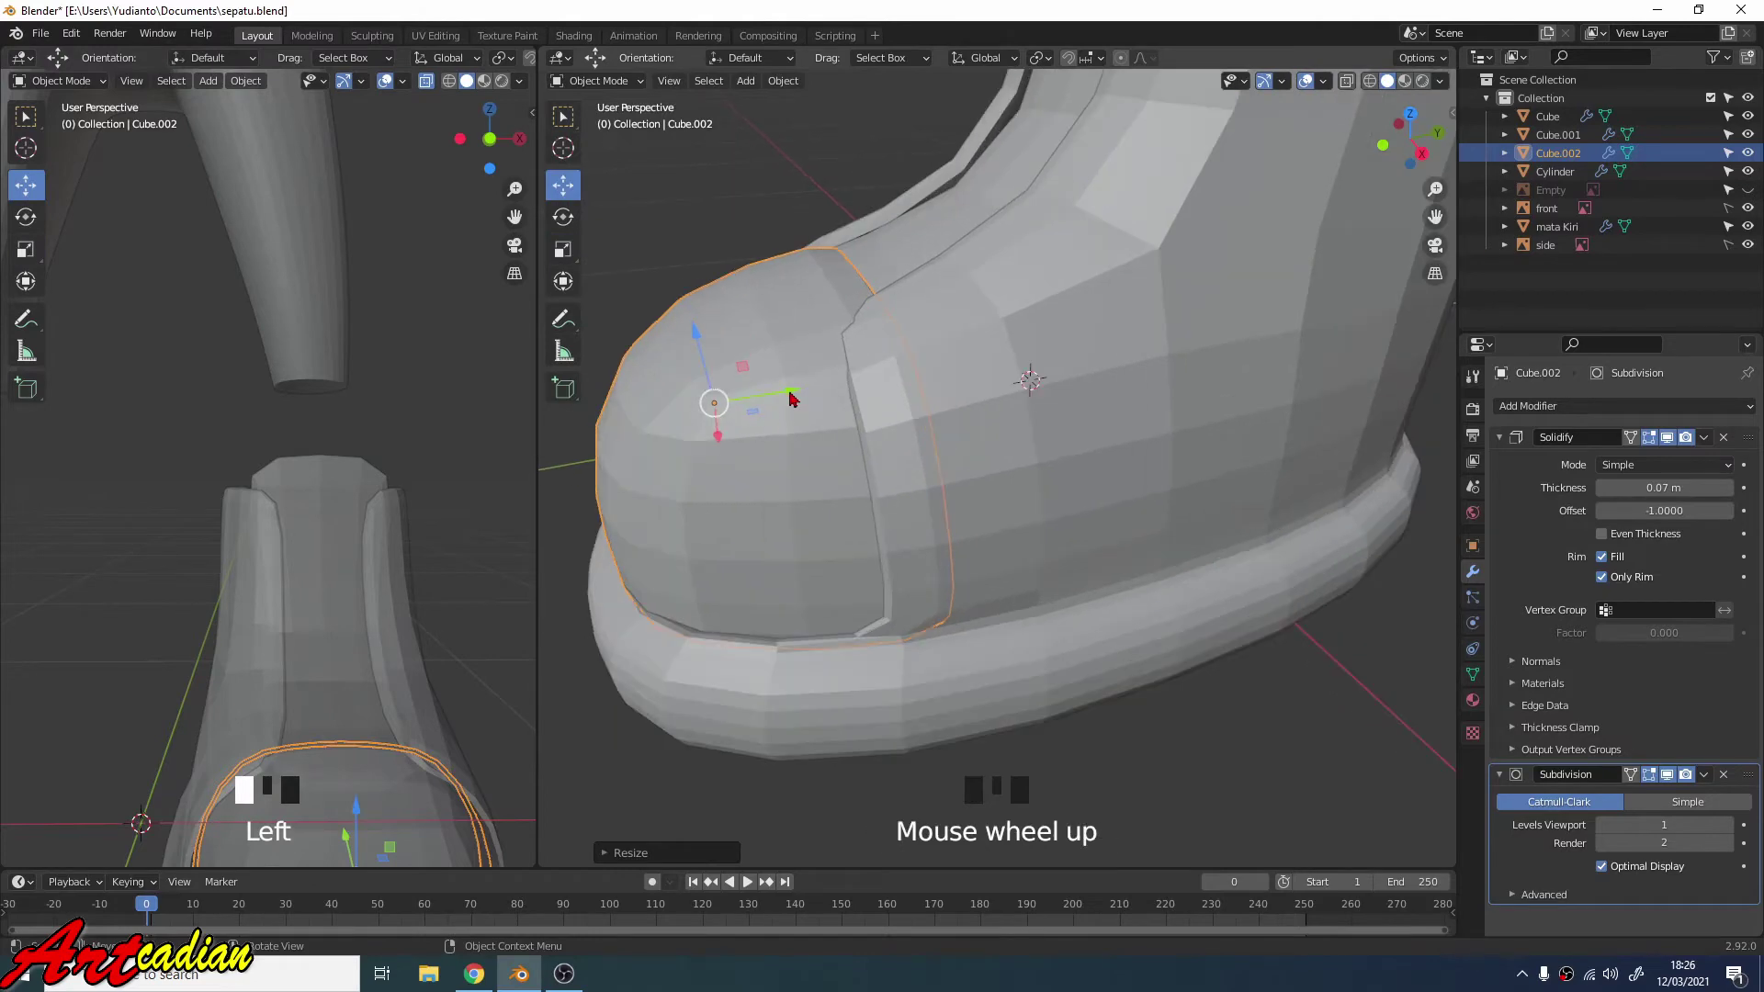
pyautogui.moveTo(792, 397); pyautogui.dragTo(798, 404)
pyautogui.moveTo(799, 411); pyautogui.dragTo(873, 455, button='middle')
pyautogui.scroll(-2, 898, 471)
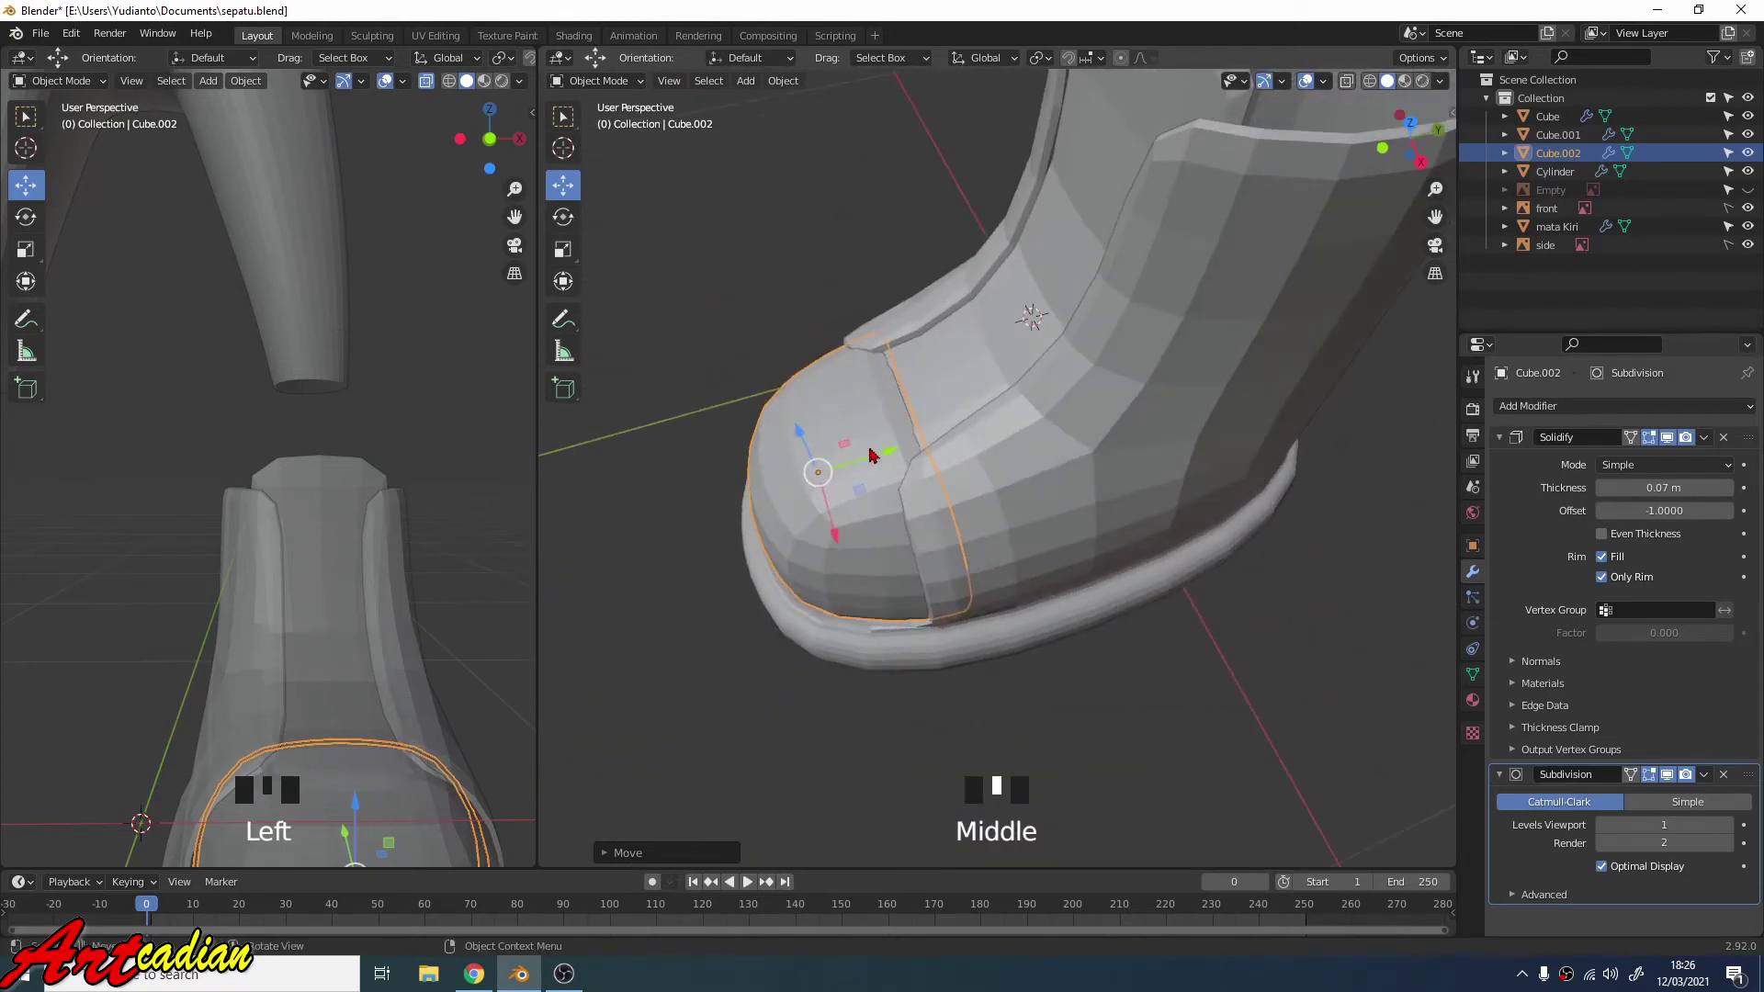
pyautogui.moveTo(888, 456); pyautogui.dragTo(871, 457)
pyautogui.moveTo(871, 457); pyautogui.dragTo(1017, 428, button='middle')
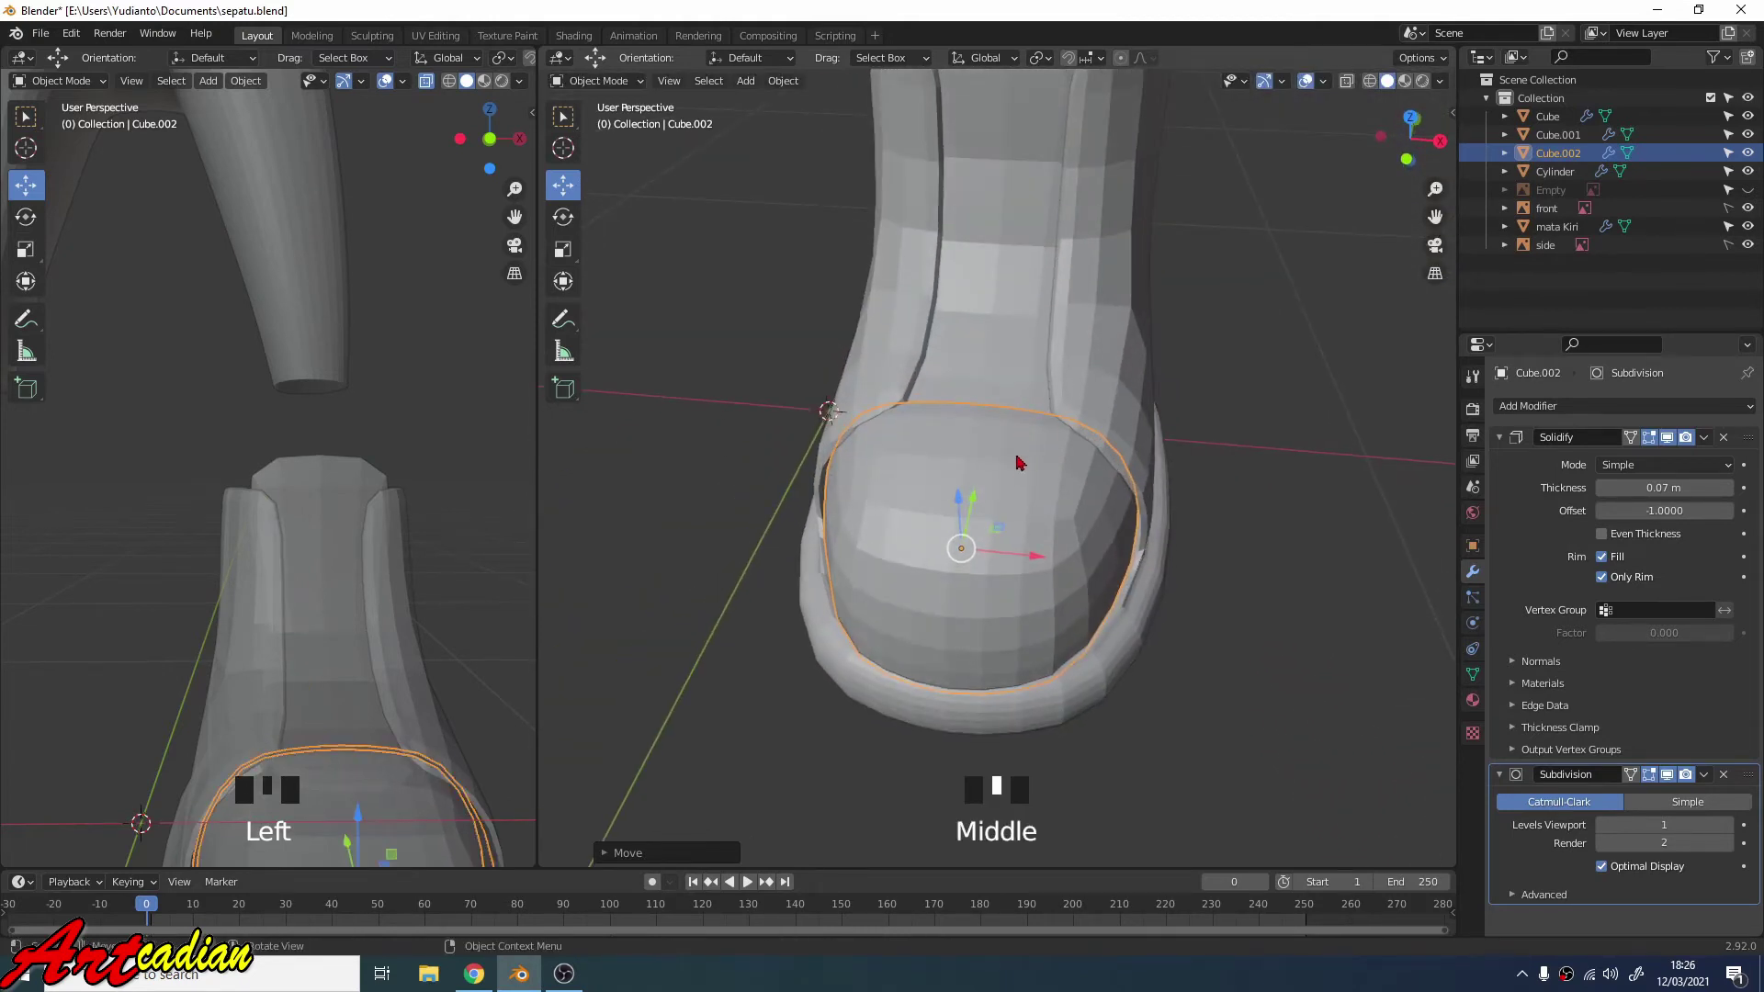
pyautogui.moveTo(894, 491); pyautogui.dragTo(743, 482, button='middle')
# Shorten the toe cap slightly along Y and check its fit from both sides of the shoe.
pyautogui.click(565, 249)
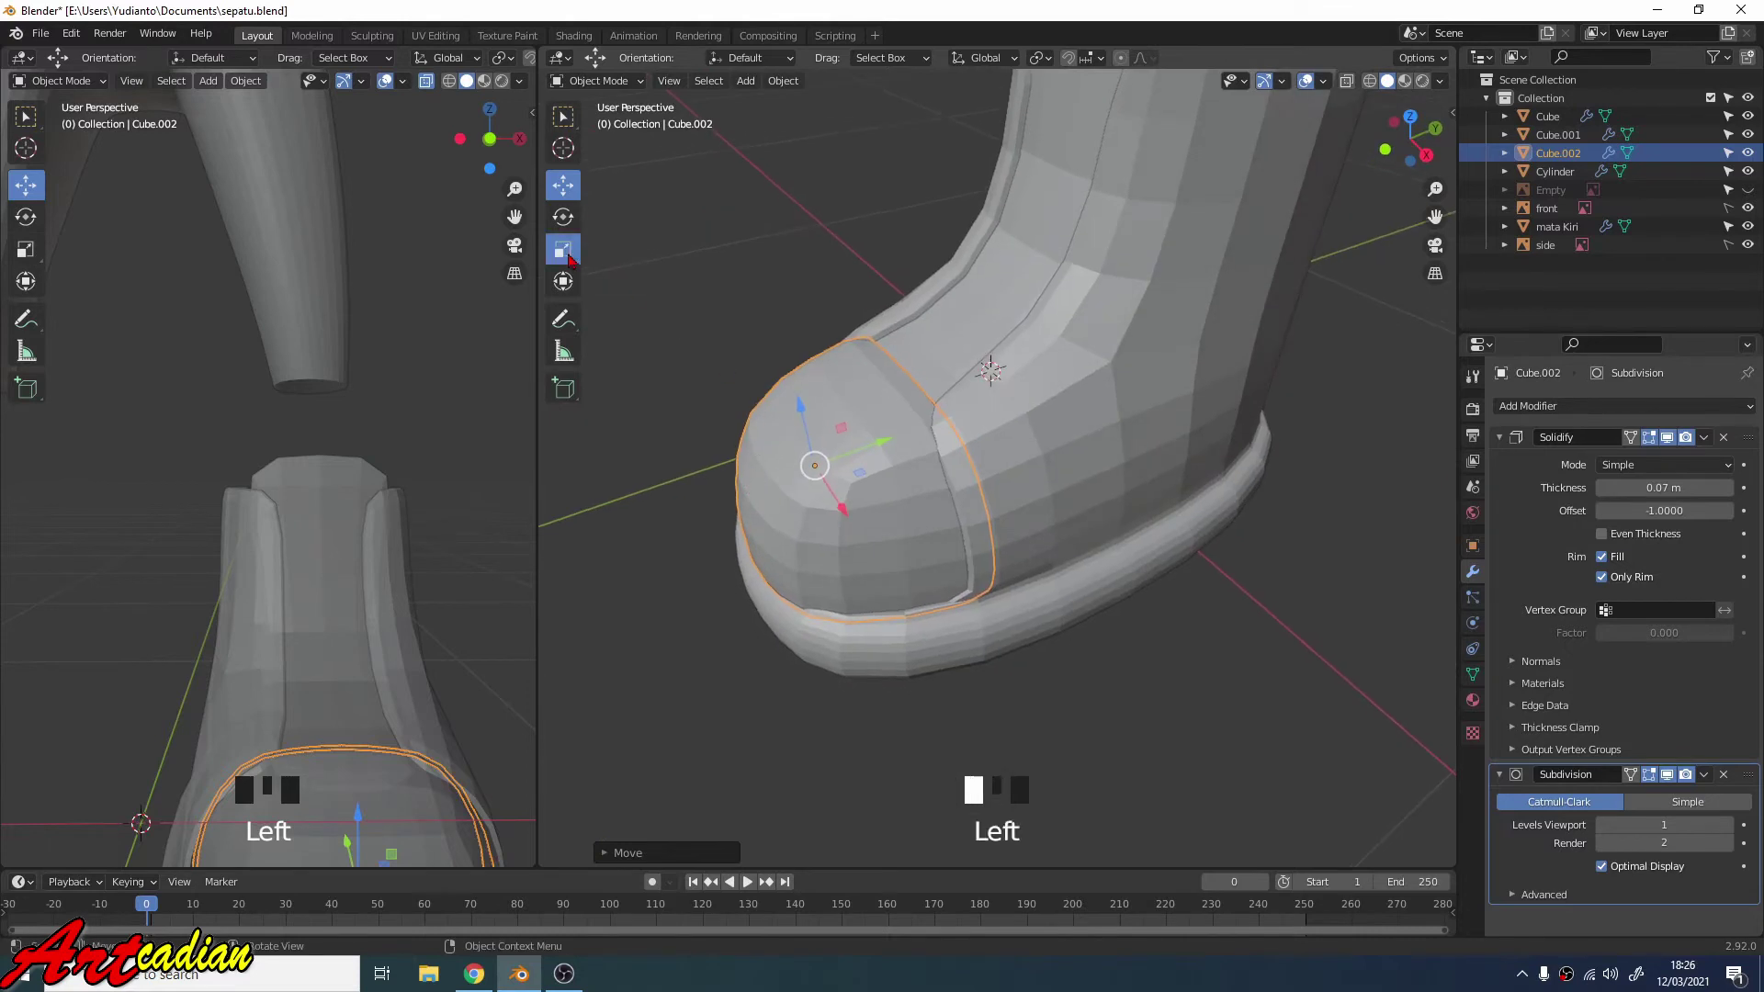
pyautogui.moveTo(879, 450); pyautogui.dragTo(870, 439)
pyautogui.moveTo(898, 445); pyautogui.dragTo(1121, 422, button='middle')
pyautogui.click(1293, 279)
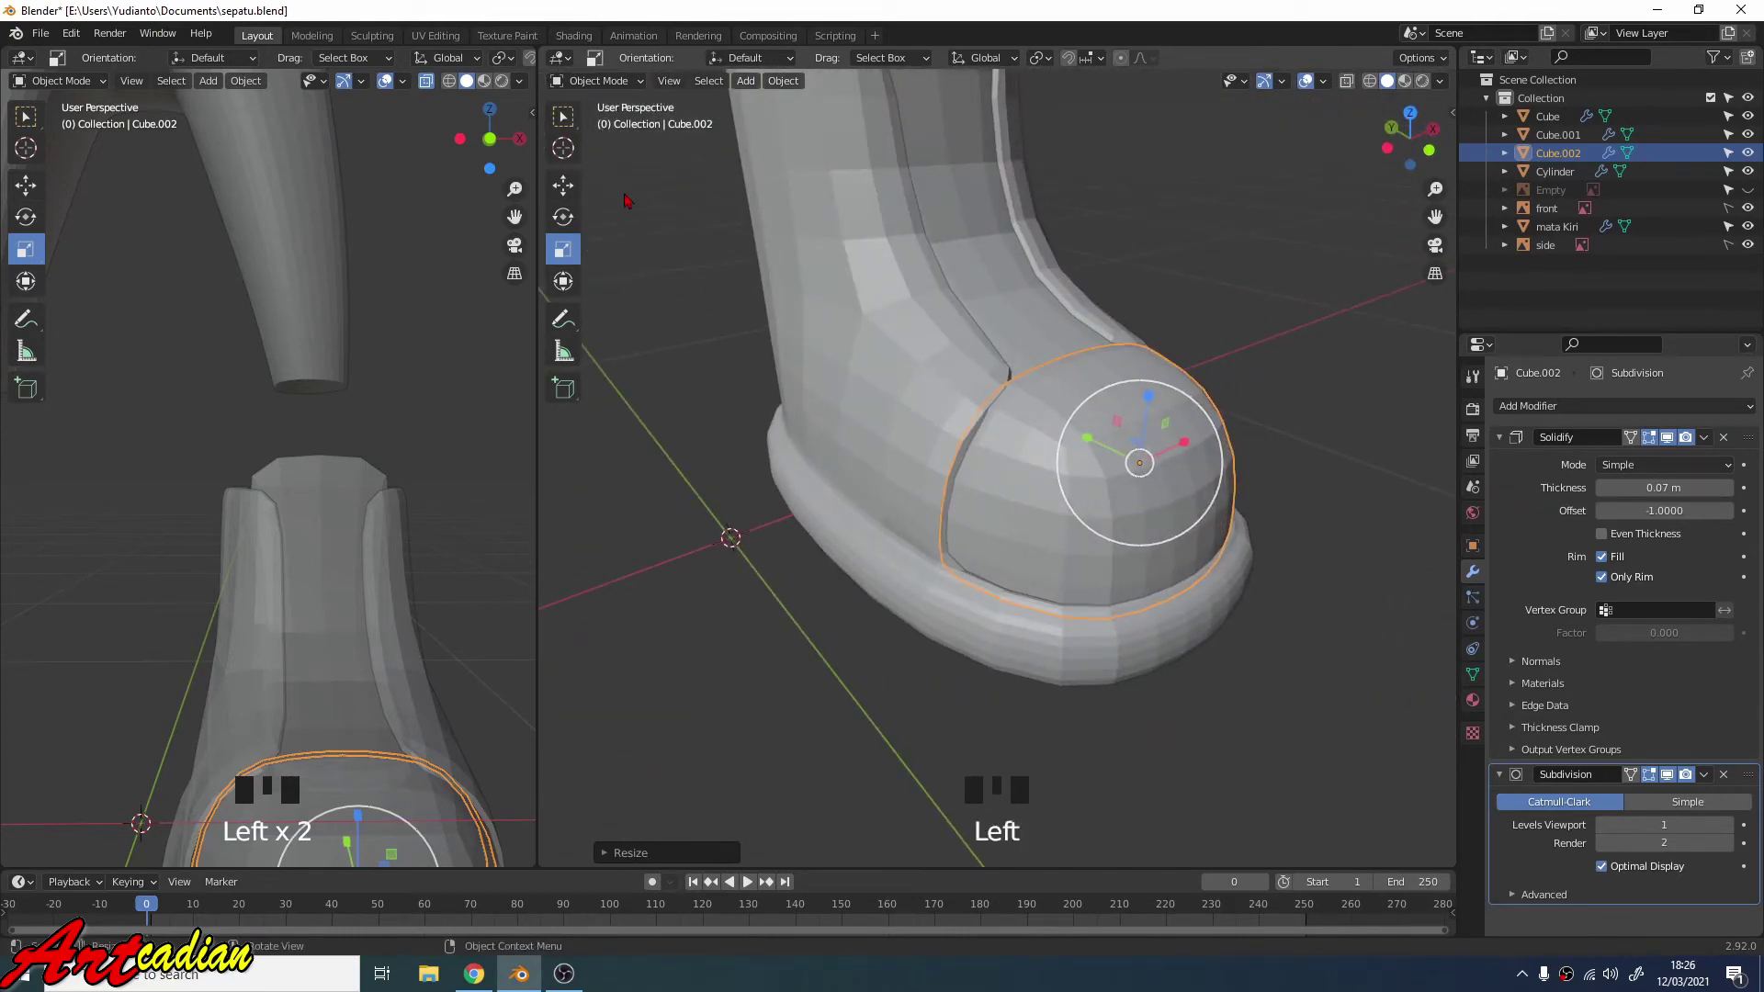
pyautogui.click(564, 184)
pyautogui.moveTo(1255, 253); pyautogui.dragTo(926, 300, button='middle')
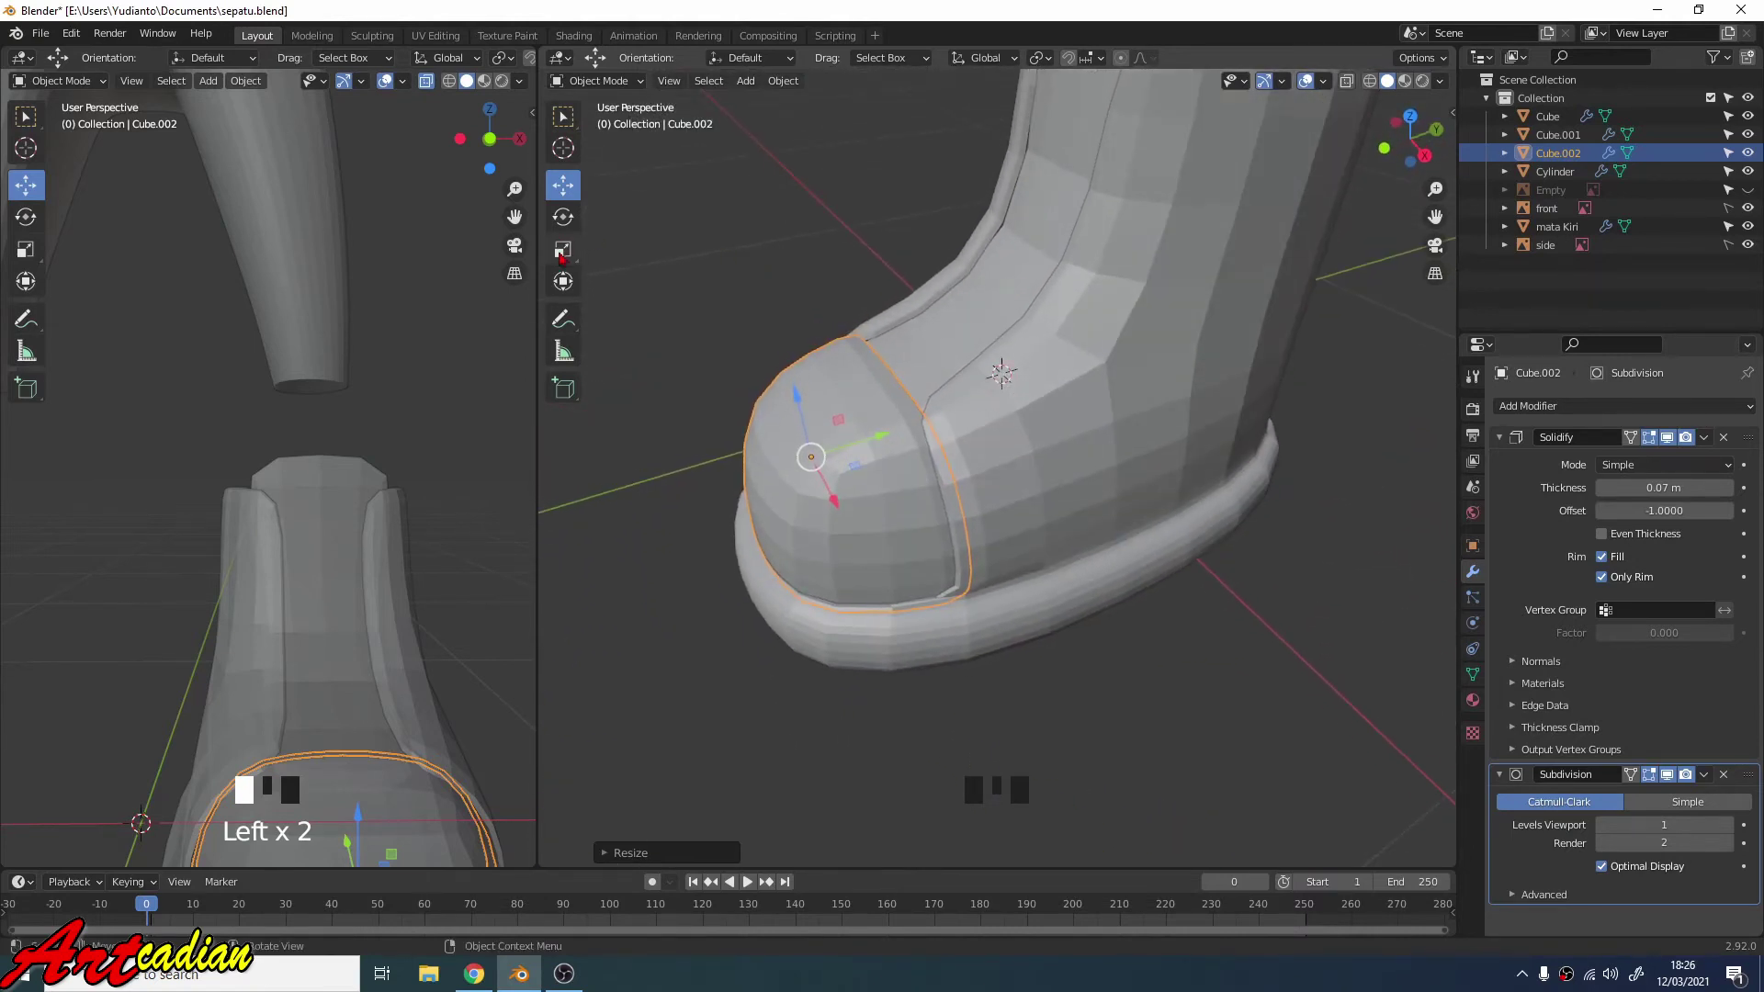
# Try to widen the toe cap slightly along X.
pyautogui.click(563, 250)
pyautogui.scroll(2, 852, 515)
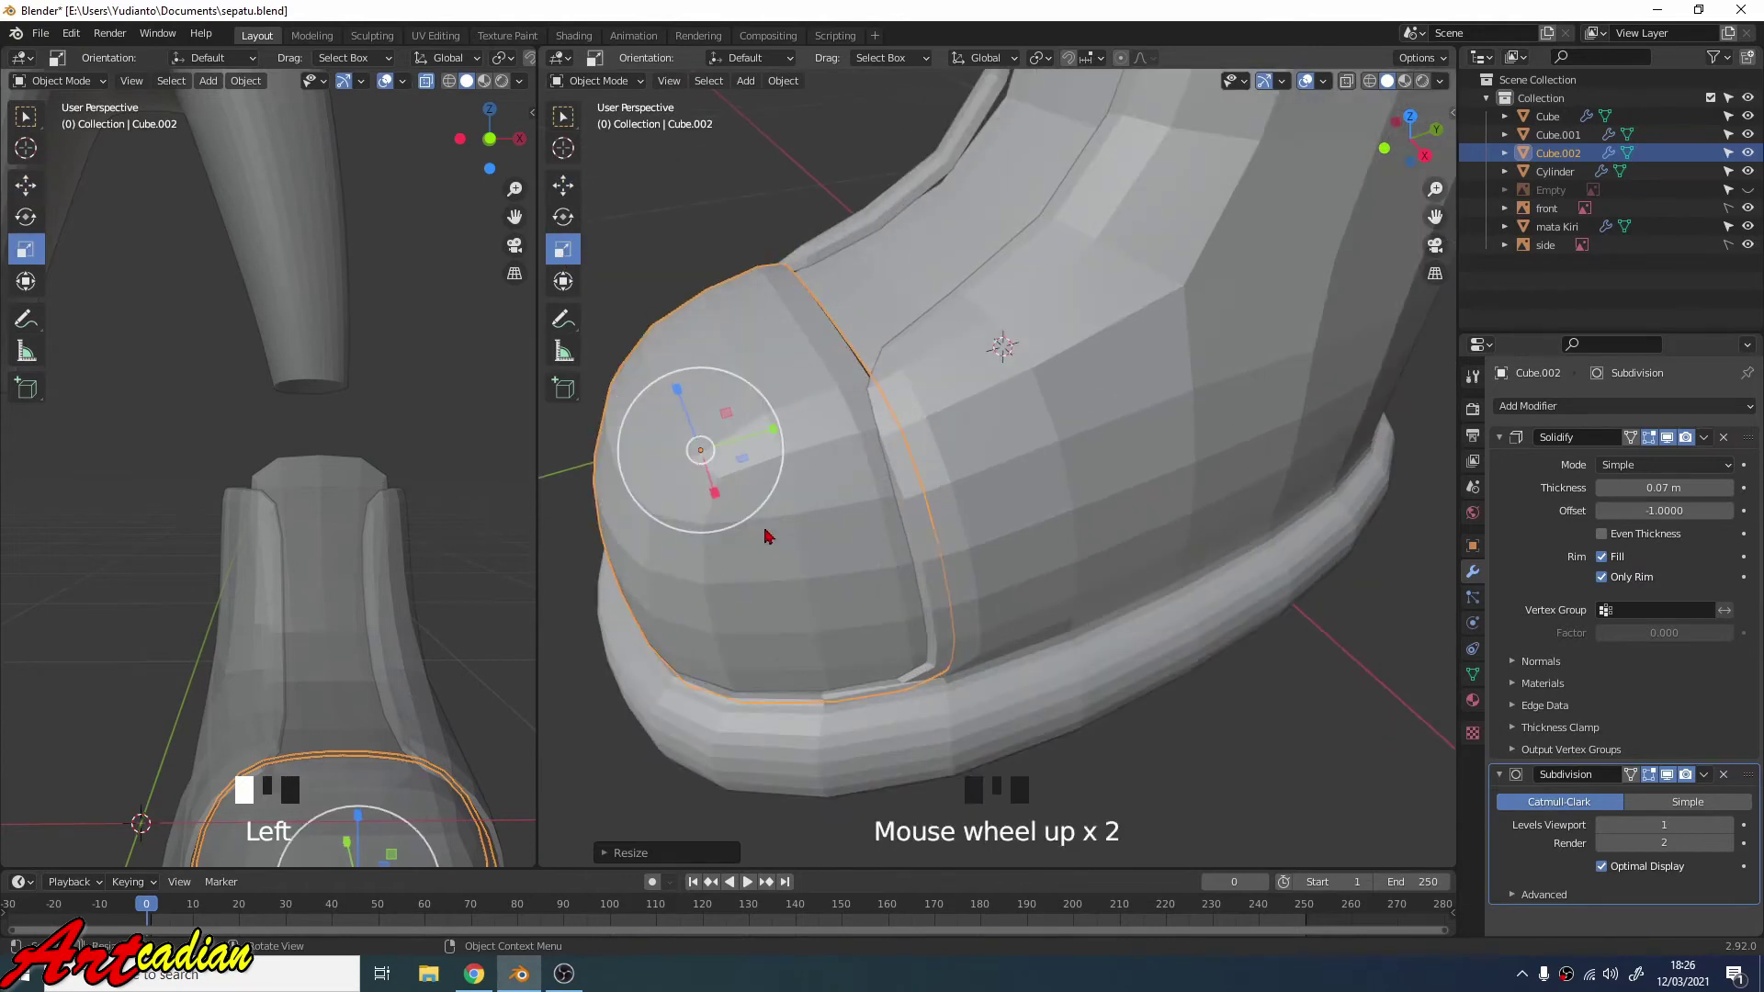
pyautogui.moveTo(715, 495); pyautogui.dragTo(725, 497)
pyautogui.moveTo(732, 452); pyautogui.dragTo(738, 396, button='middle')
pyautogui.hotkey('ctrl', 'z')
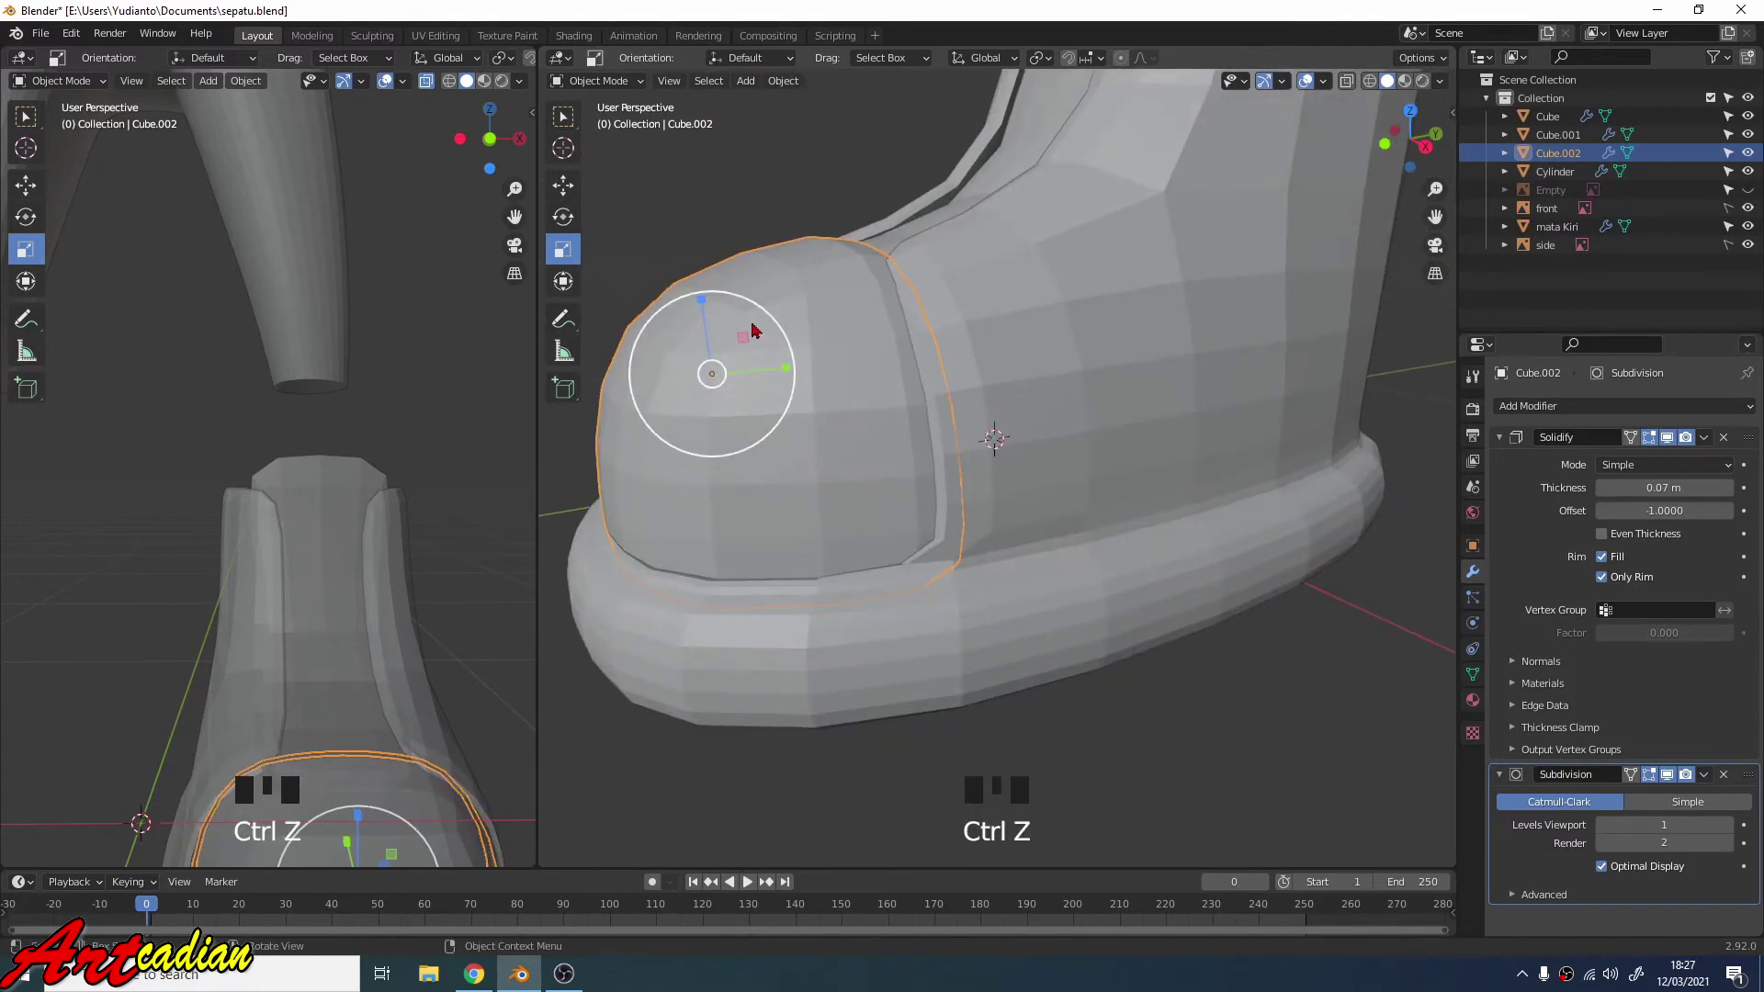
# Flatten the toe cap slightly along Z so it sits closer to the shoe body.
pyautogui.moveTo(700, 306); pyautogui.dragTo(704, 316)
pyautogui.moveTo(716, 317); pyautogui.dragTo(835, 405, button='middle')
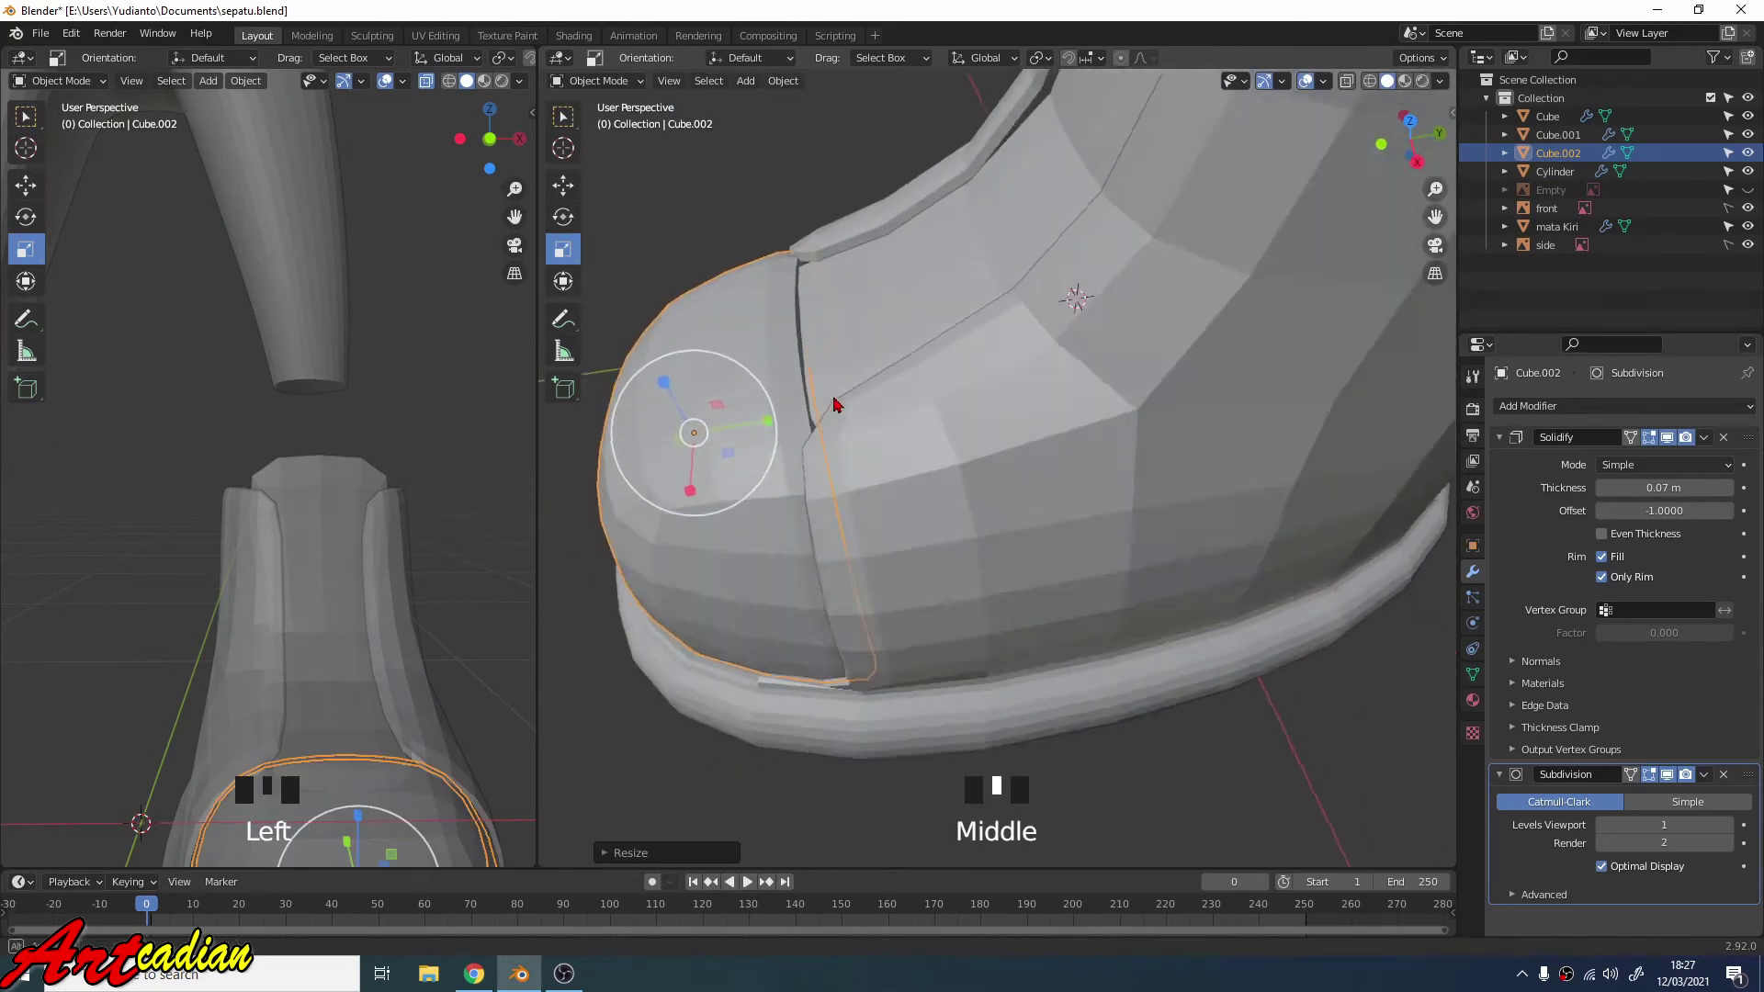
pyautogui.scroll(-5, 994, 551)
# Deselect the toe cap and examine the whole shoe's shape from several angles and distances.
pyautogui.click(975, 610)
pyautogui.moveTo(976, 612); pyautogui.dragTo(1000, 543, button='middle')
pyautogui.moveTo(1198, 505); pyautogui.dragTo(1142, 579, button='middle')
pyautogui.scroll(-3, 1079, 529)
pyautogui.scroll(4, 1081, 531)
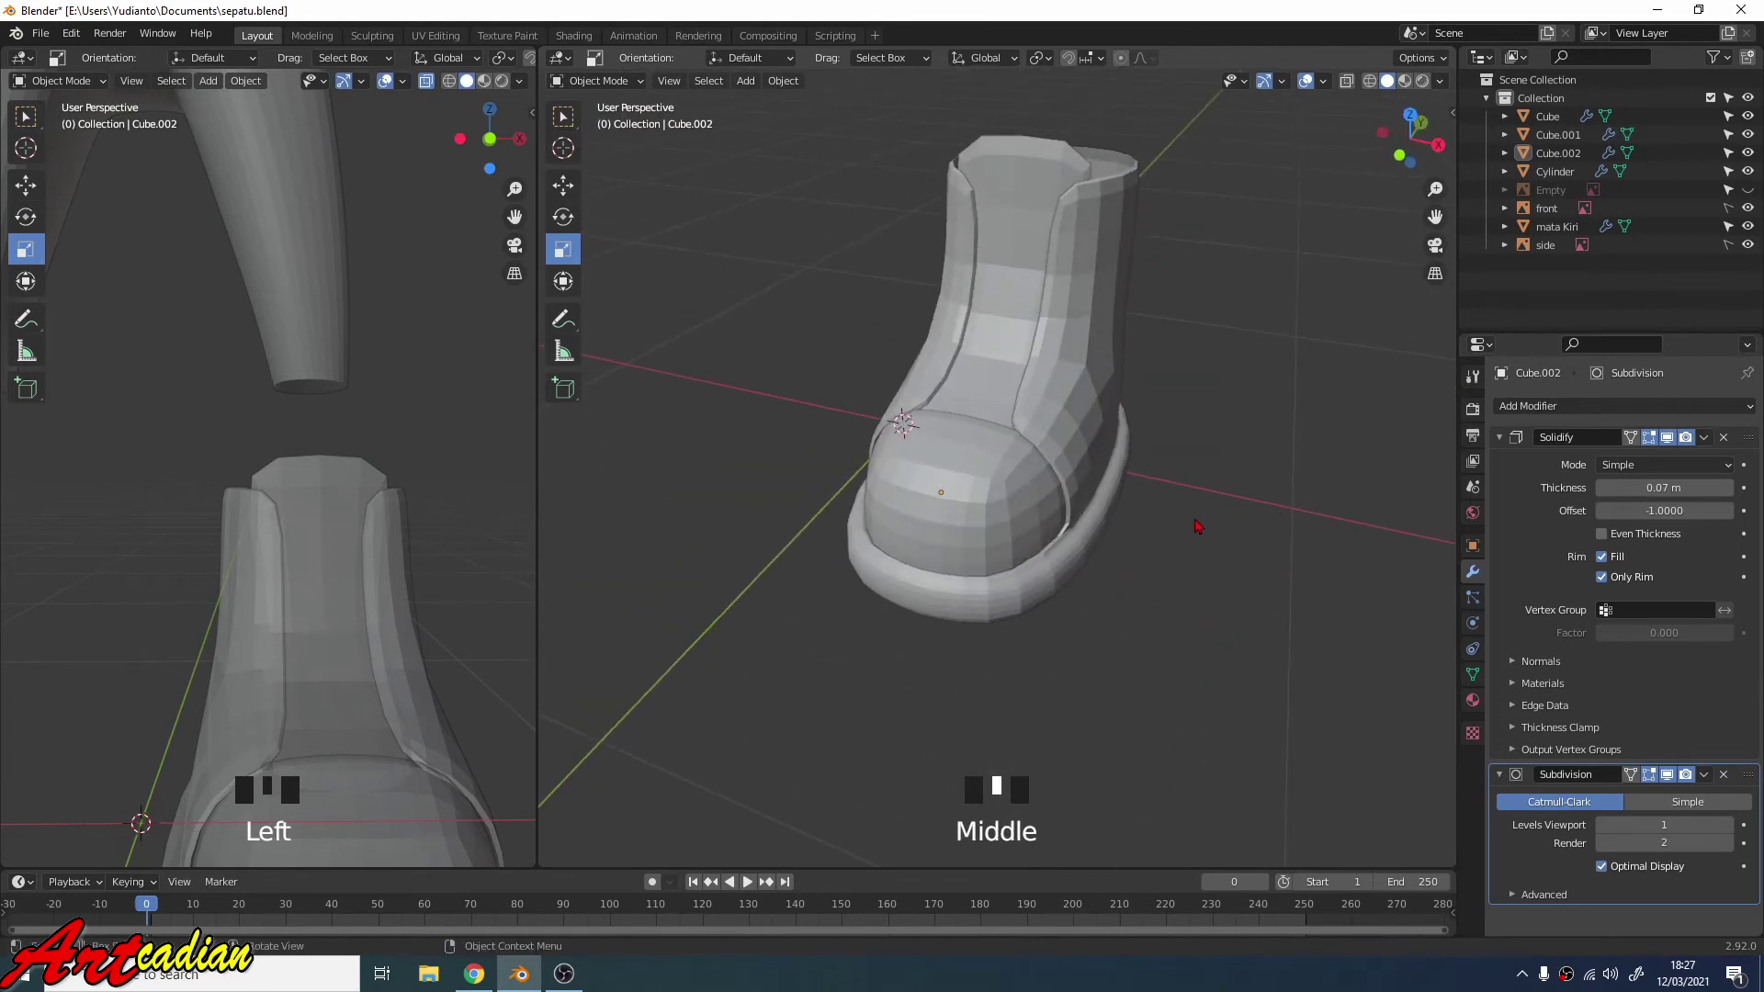
pyautogui.scroll(-1, 1195, 531)
pyautogui.moveTo(1209, 548); pyautogui.dragTo(1109, 533, button='middle')
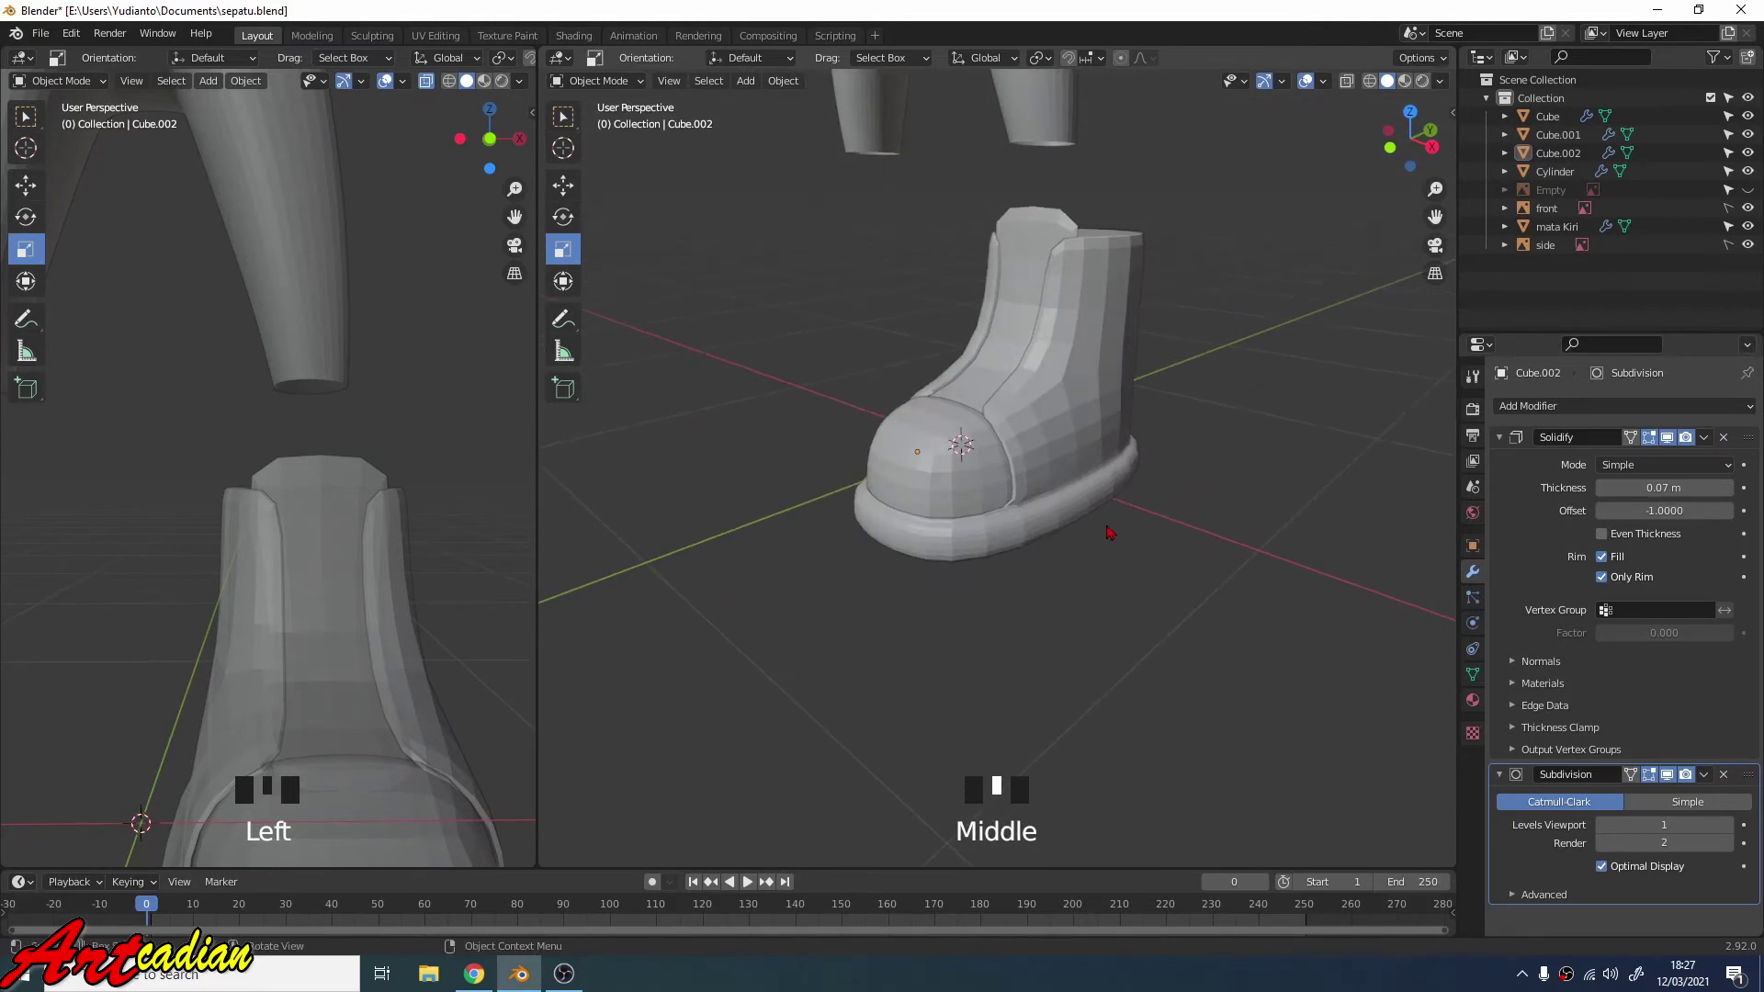
pyautogui.scroll(1, 806, 434)
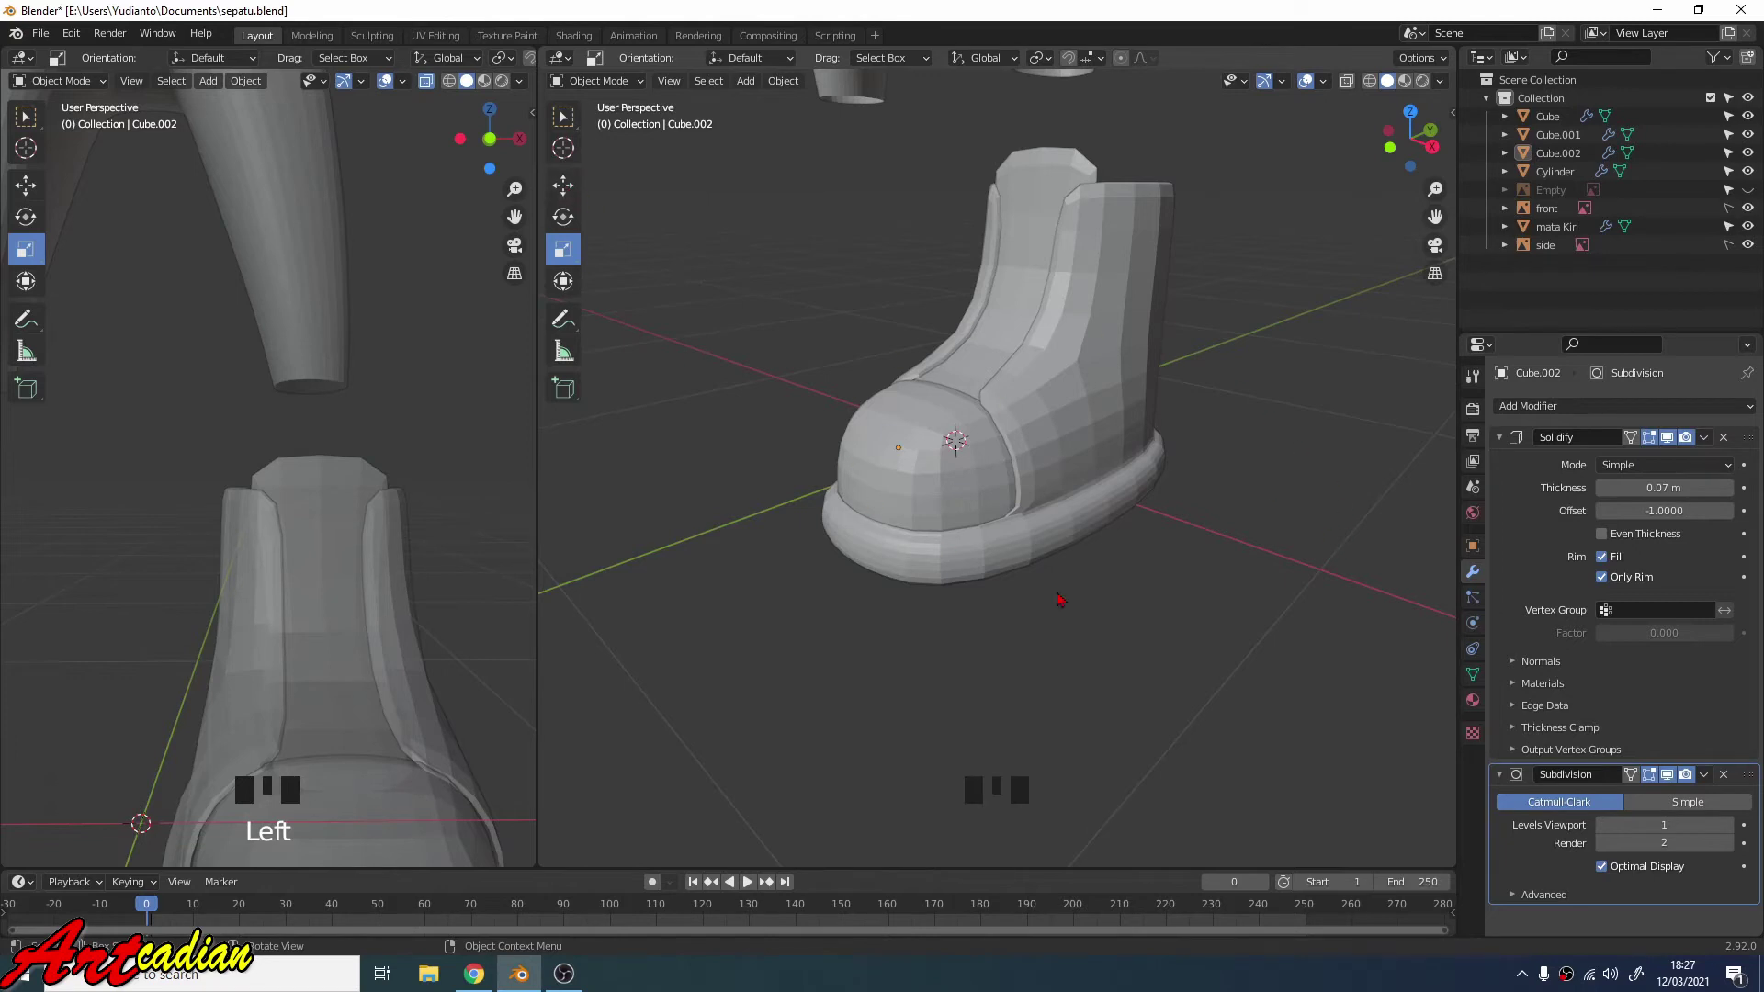
# Raise the viewport level of the toe cap's Subdivision modifier to 3.
pyautogui.click(563, 185)
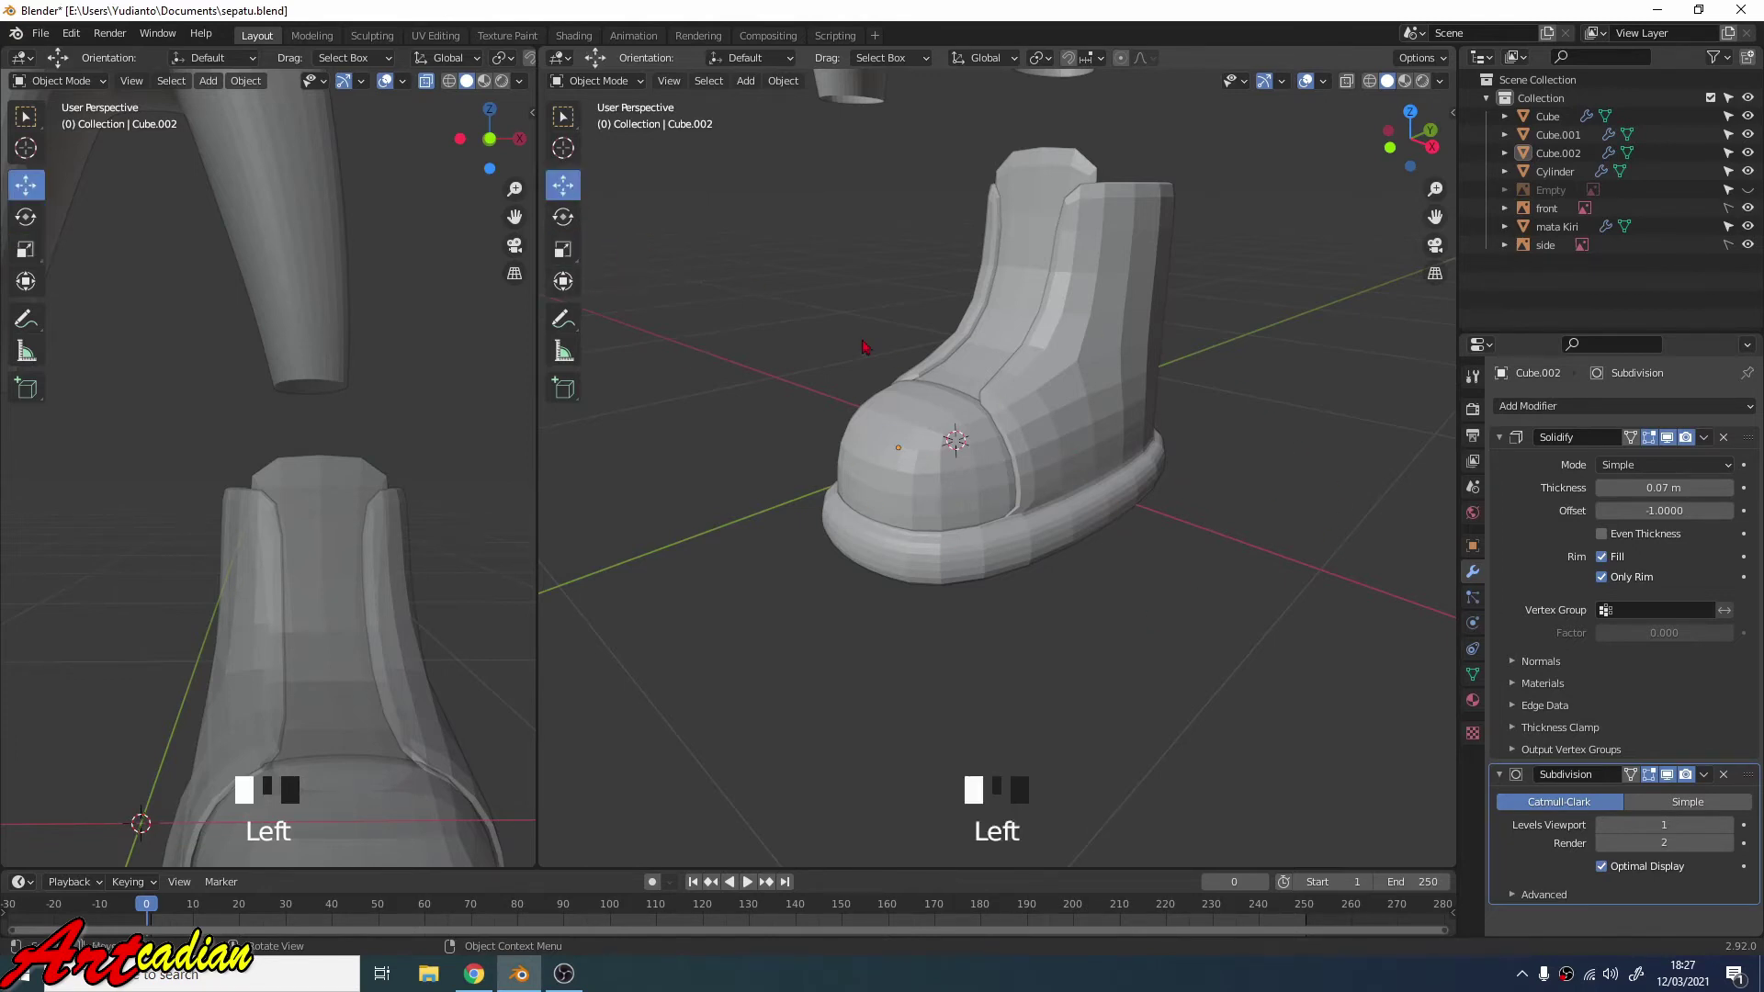
pyautogui.click(1004, 501)
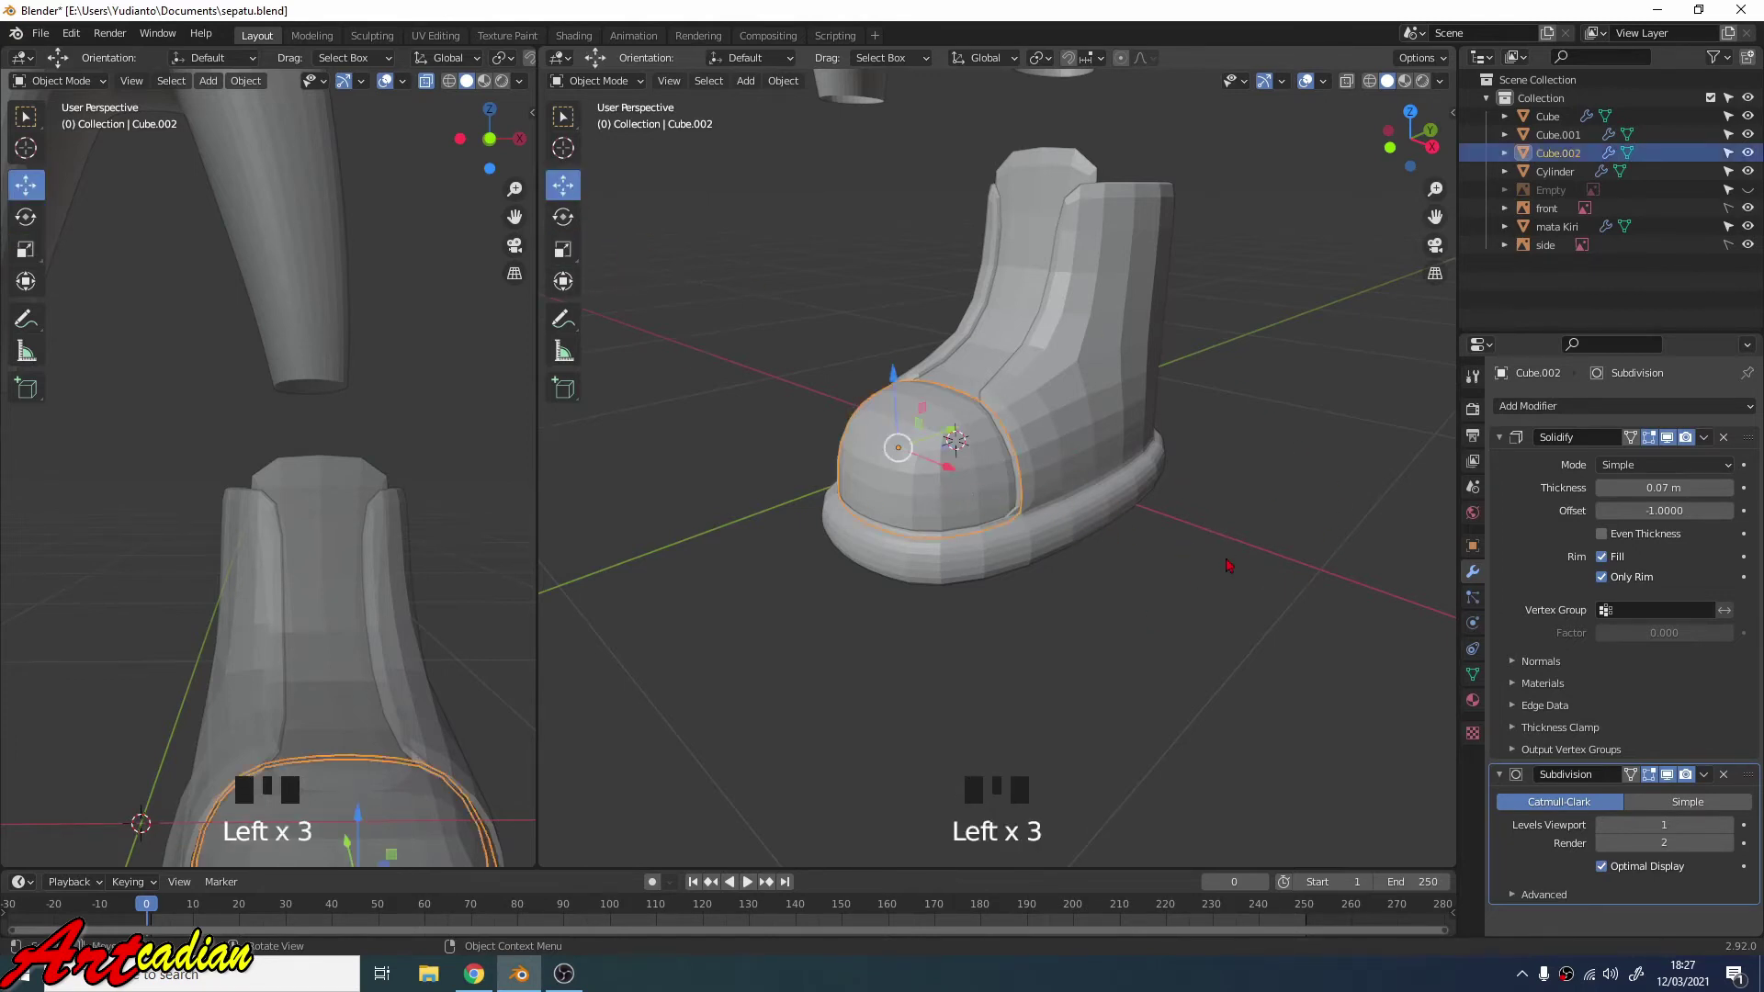
pyautogui.moveTo(1004, 501); pyautogui.dragTo(1020, 496, button='middle')
pyautogui.scroll(-1, 1557, 665)
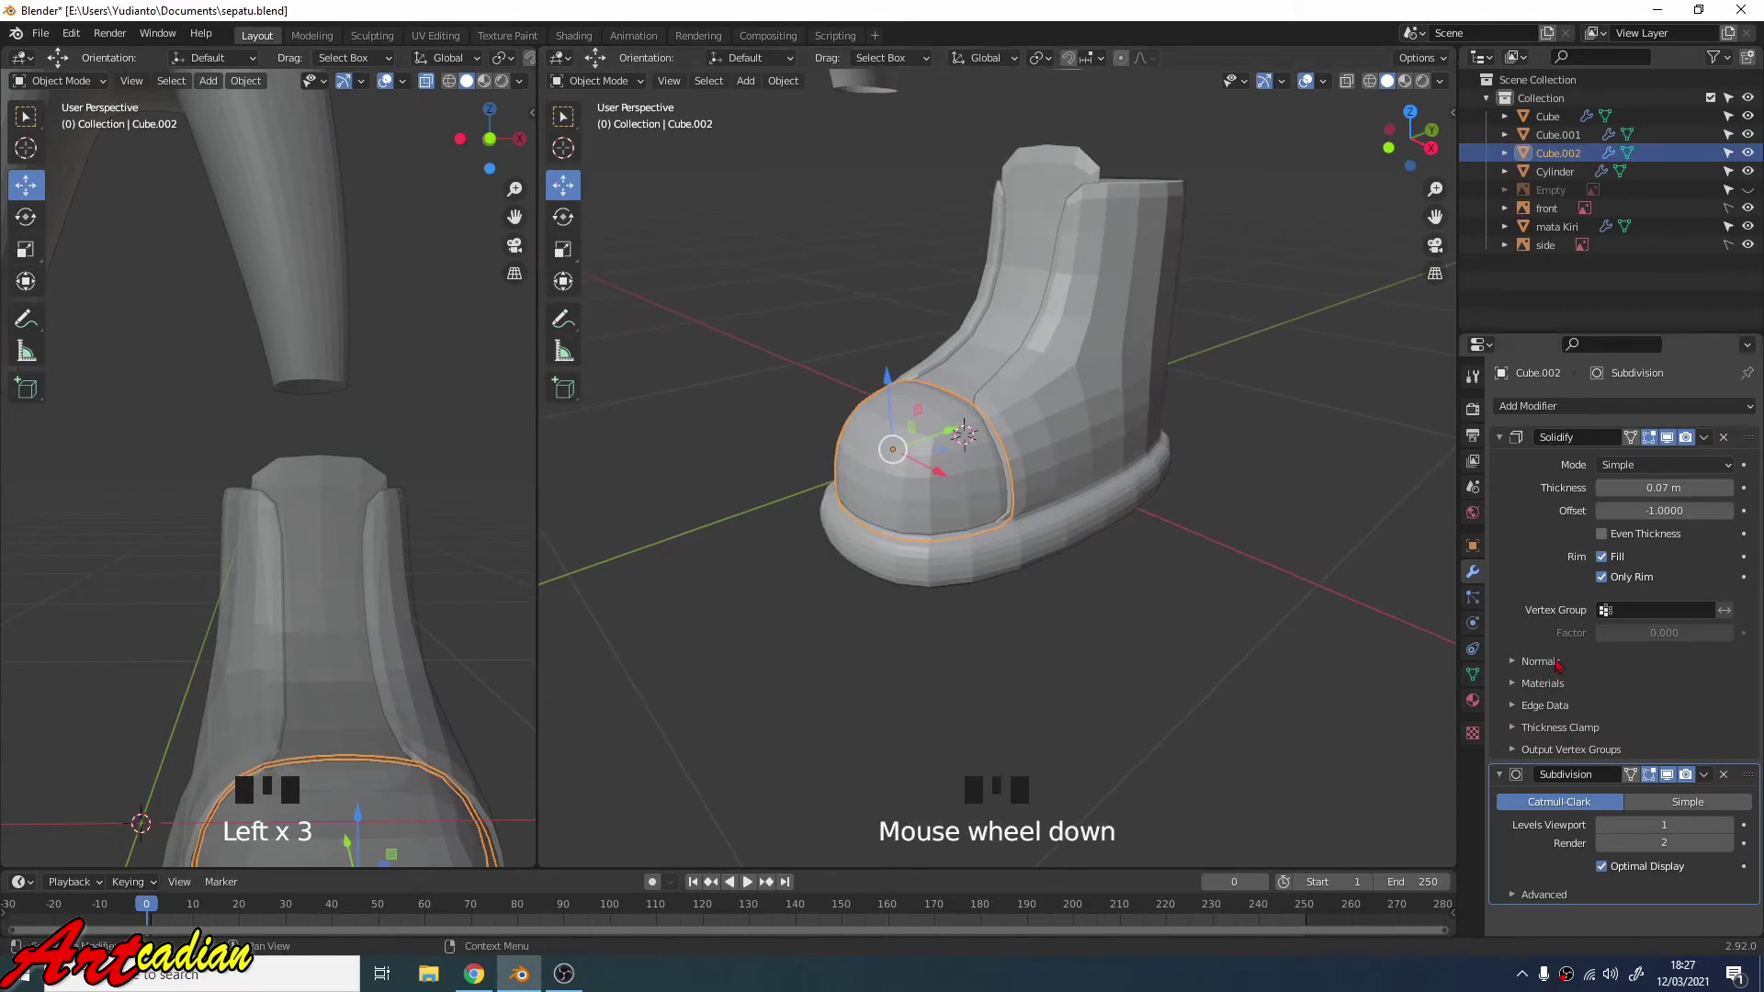
pyautogui.click(1496, 438)
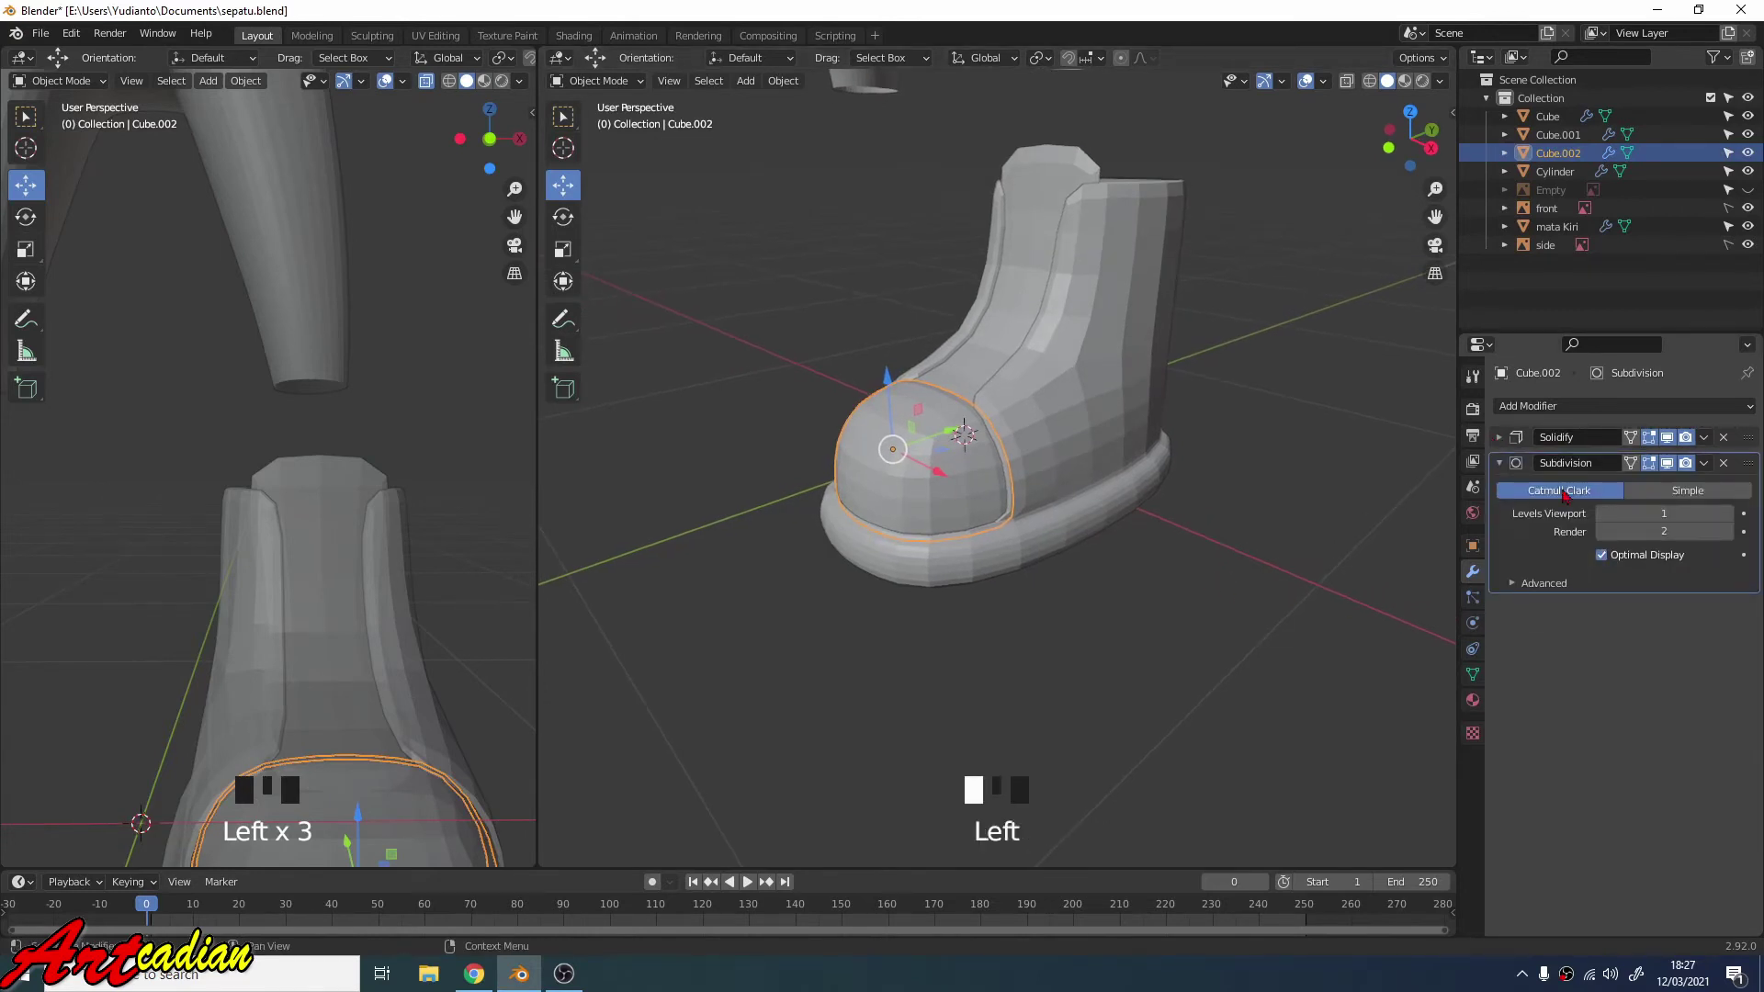
pyautogui.click(1729, 520)
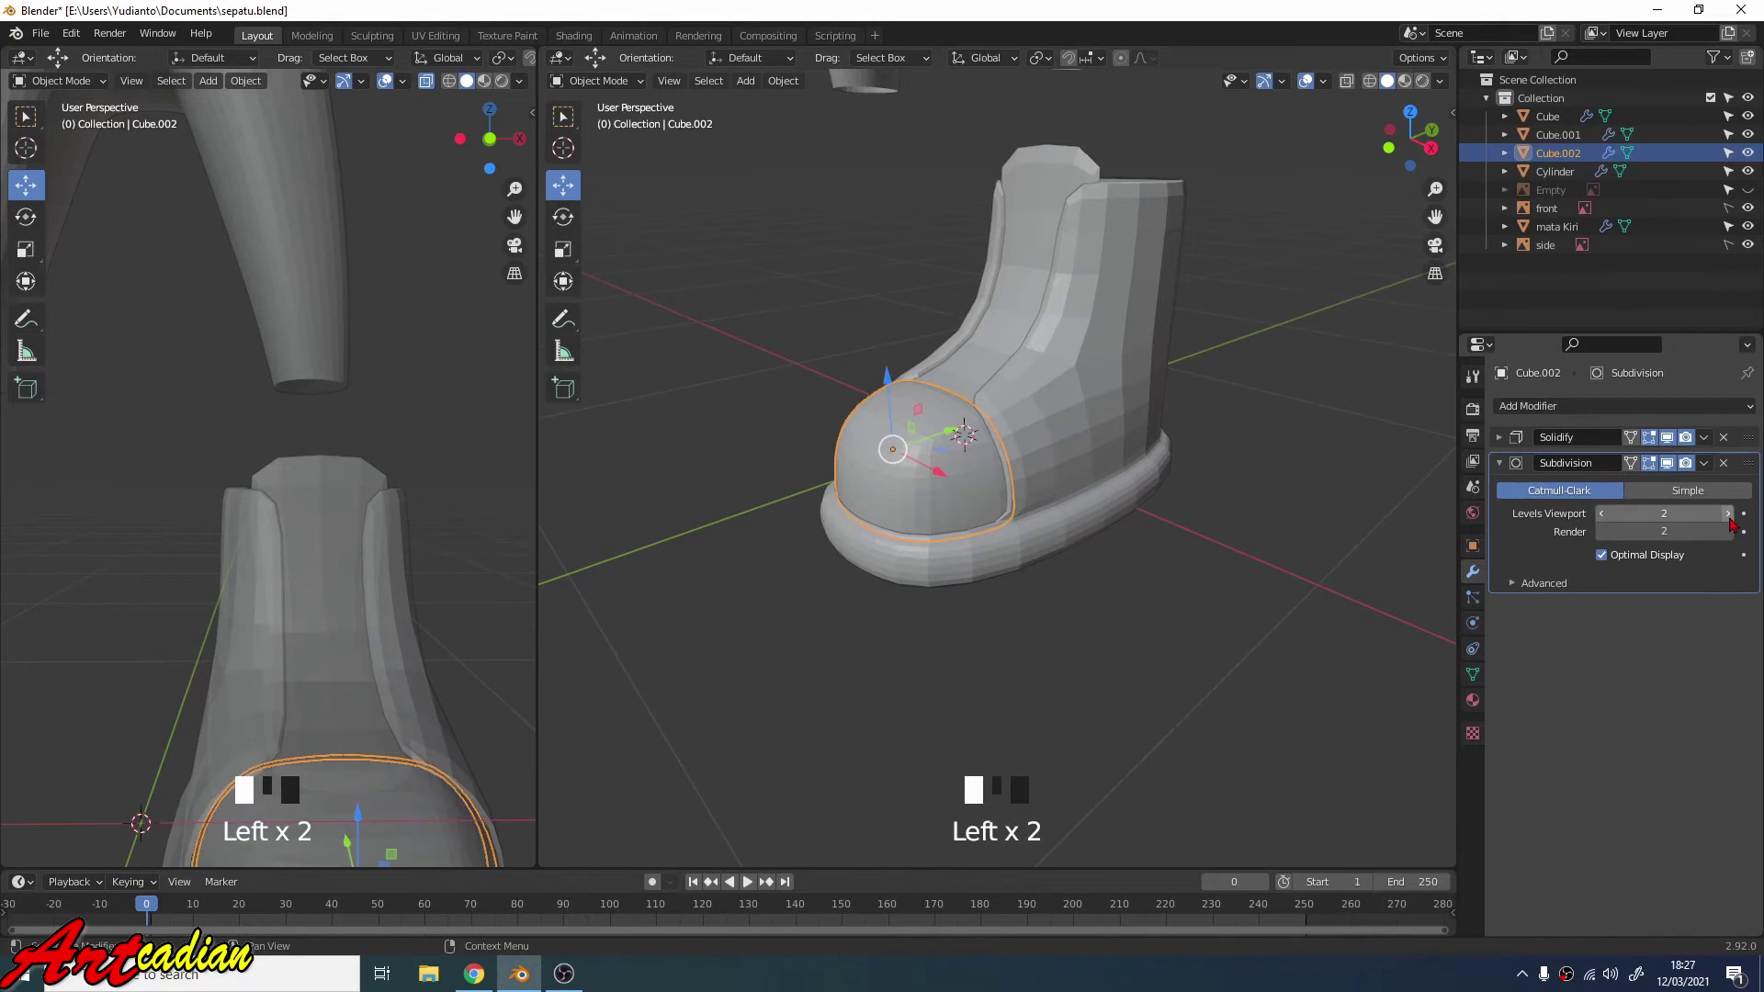
pyautogui.click(1729, 514)
pyautogui.moveTo(1282, 516); pyautogui.dragTo(1269, 517, button='middle')
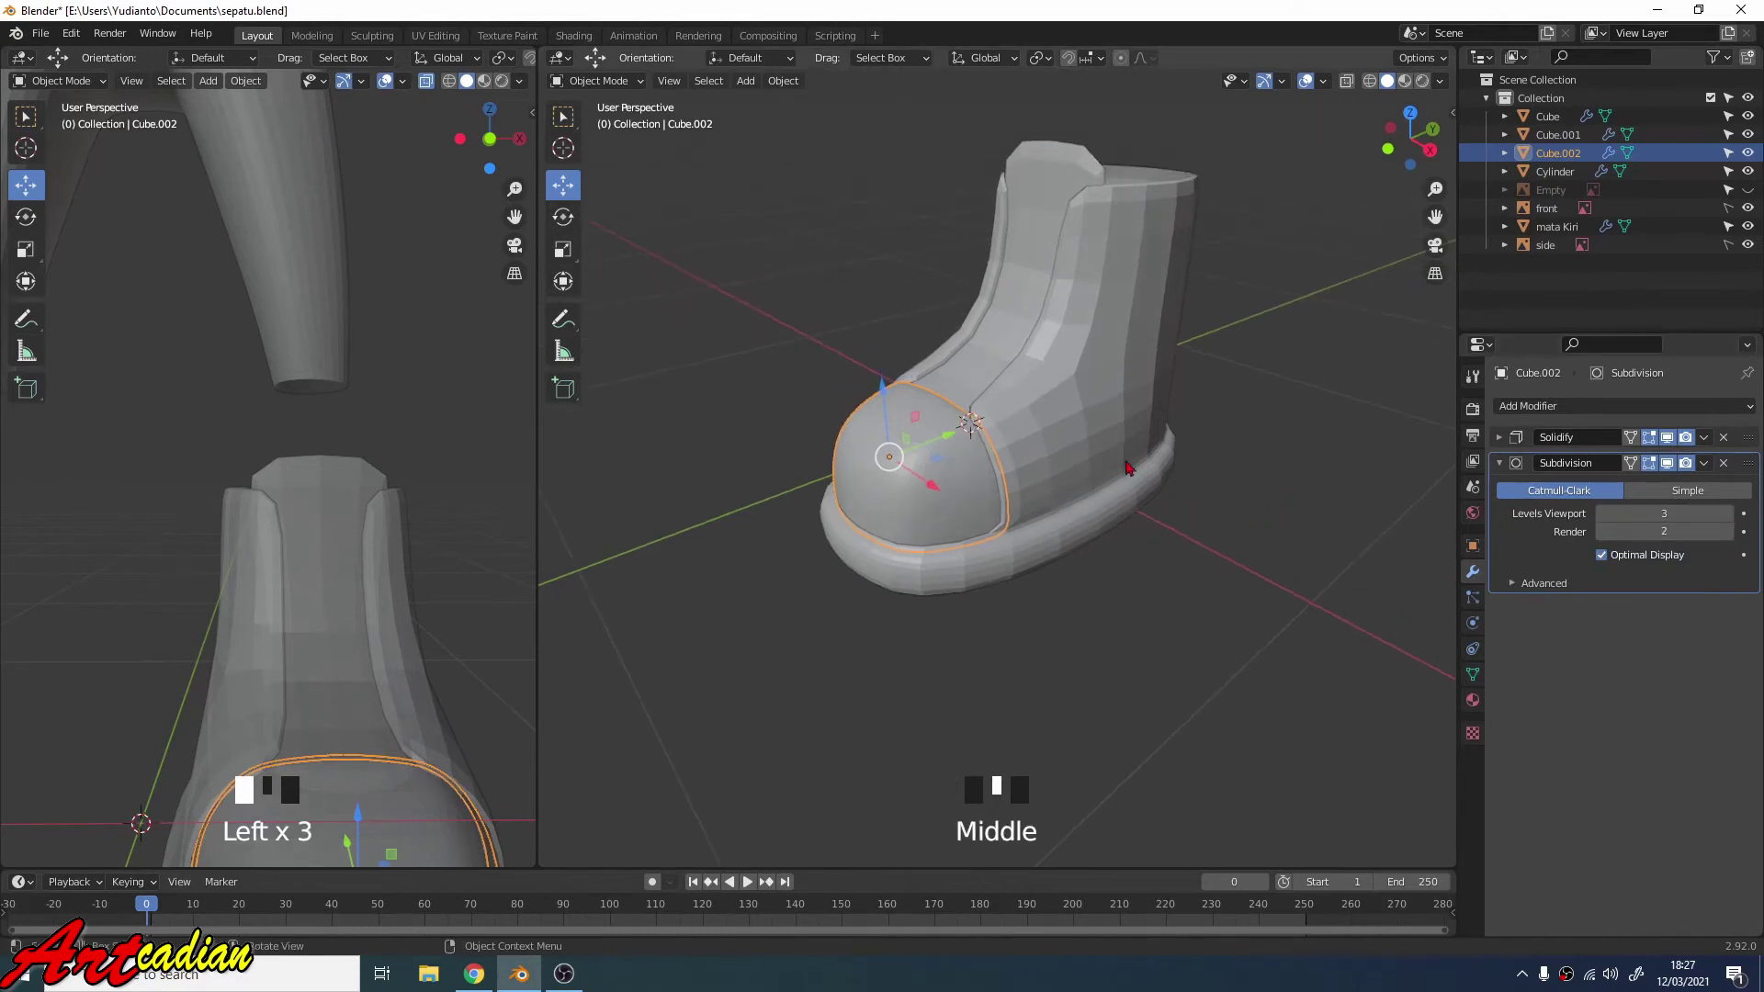
# Raise the viewport level of the shoe body's Subdivision modifier to 3.
pyautogui.click(1066, 432)
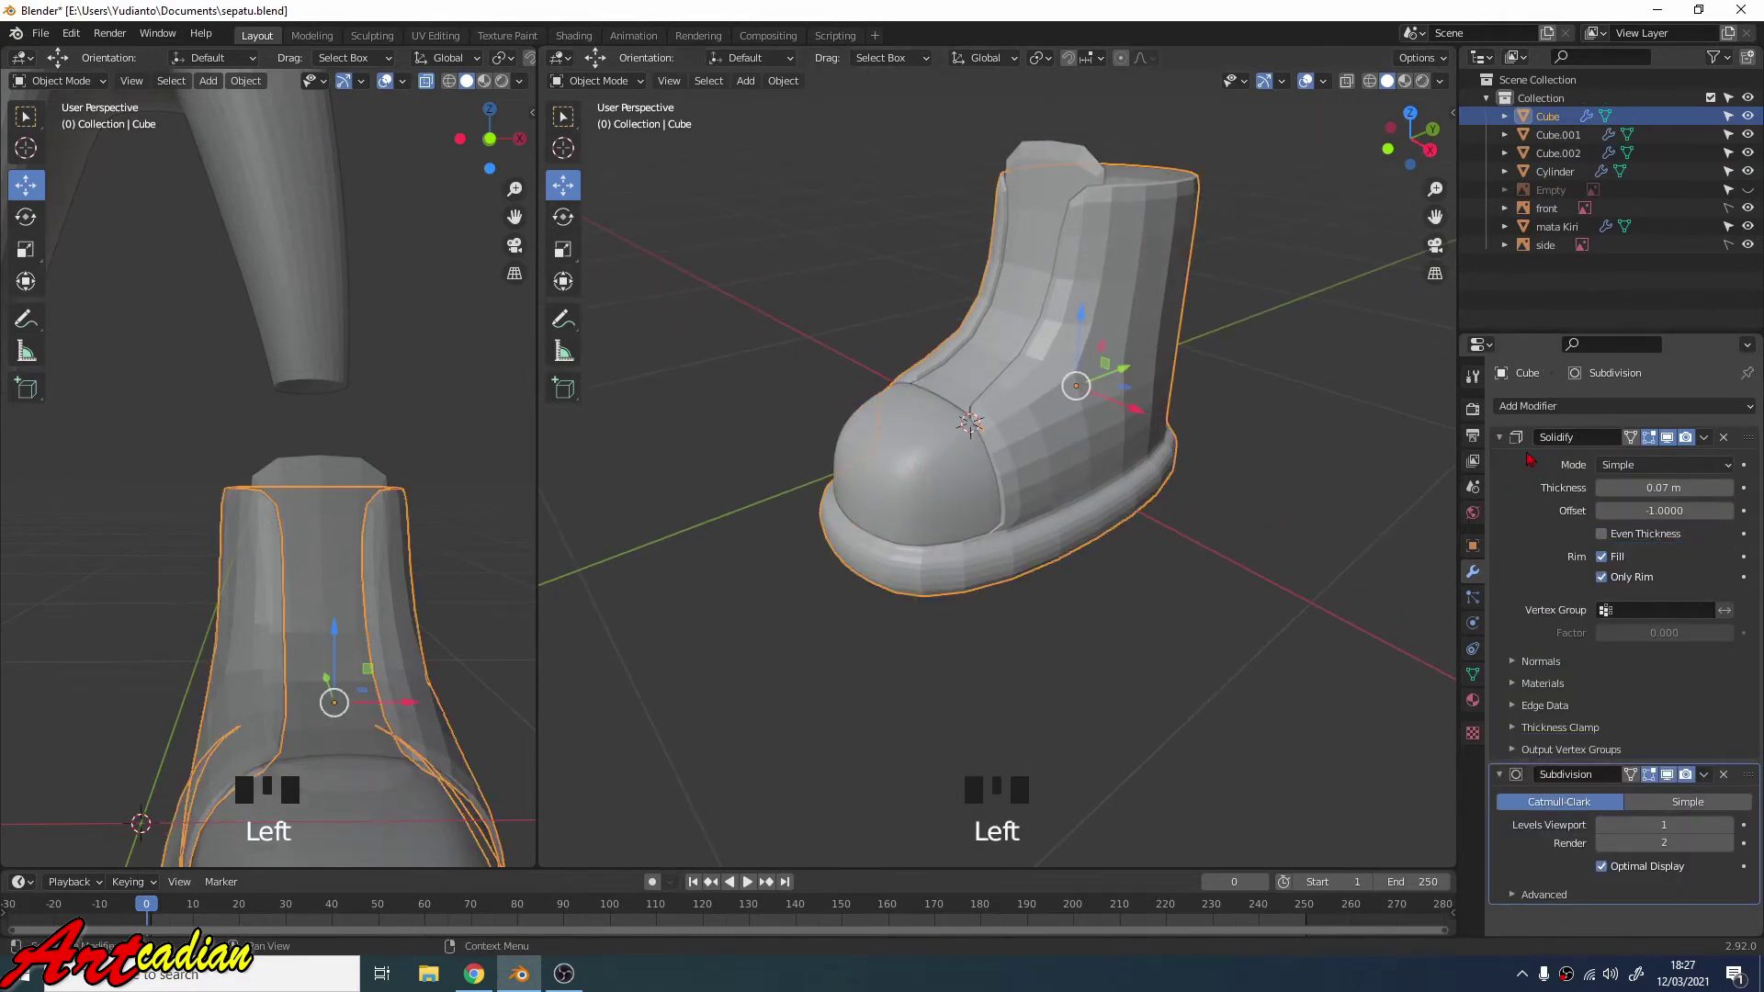
pyautogui.click(1501, 439)
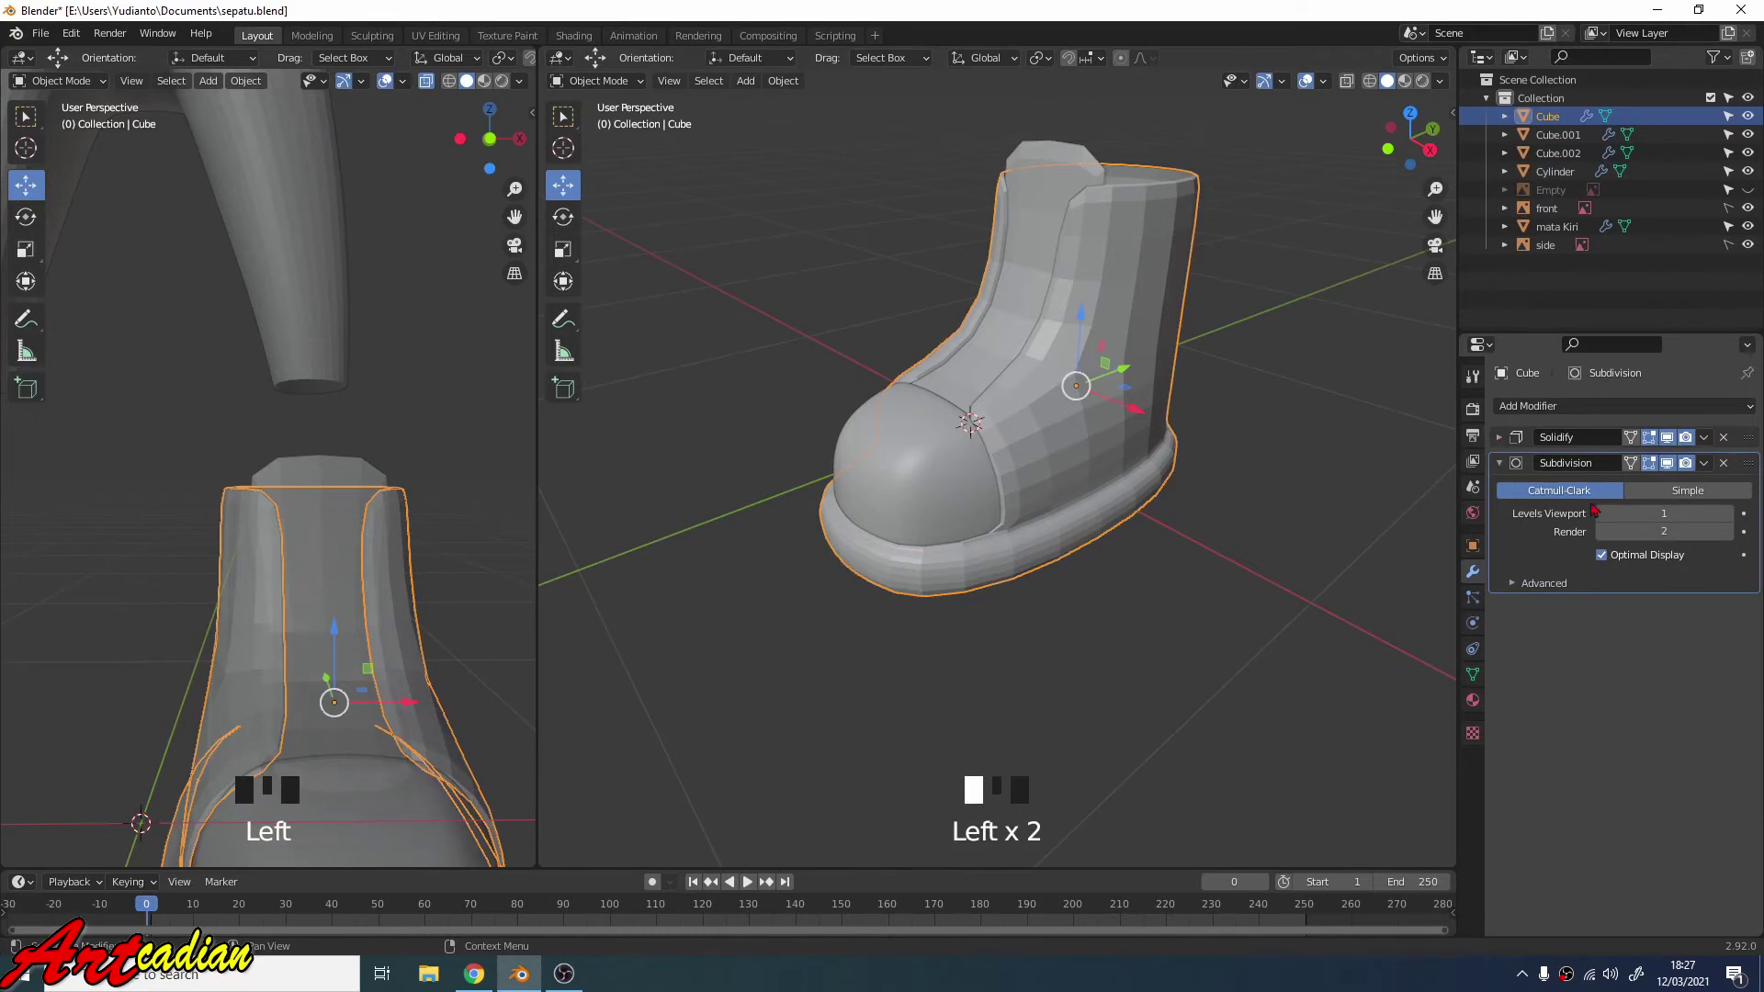
pyautogui.click(1729, 515)
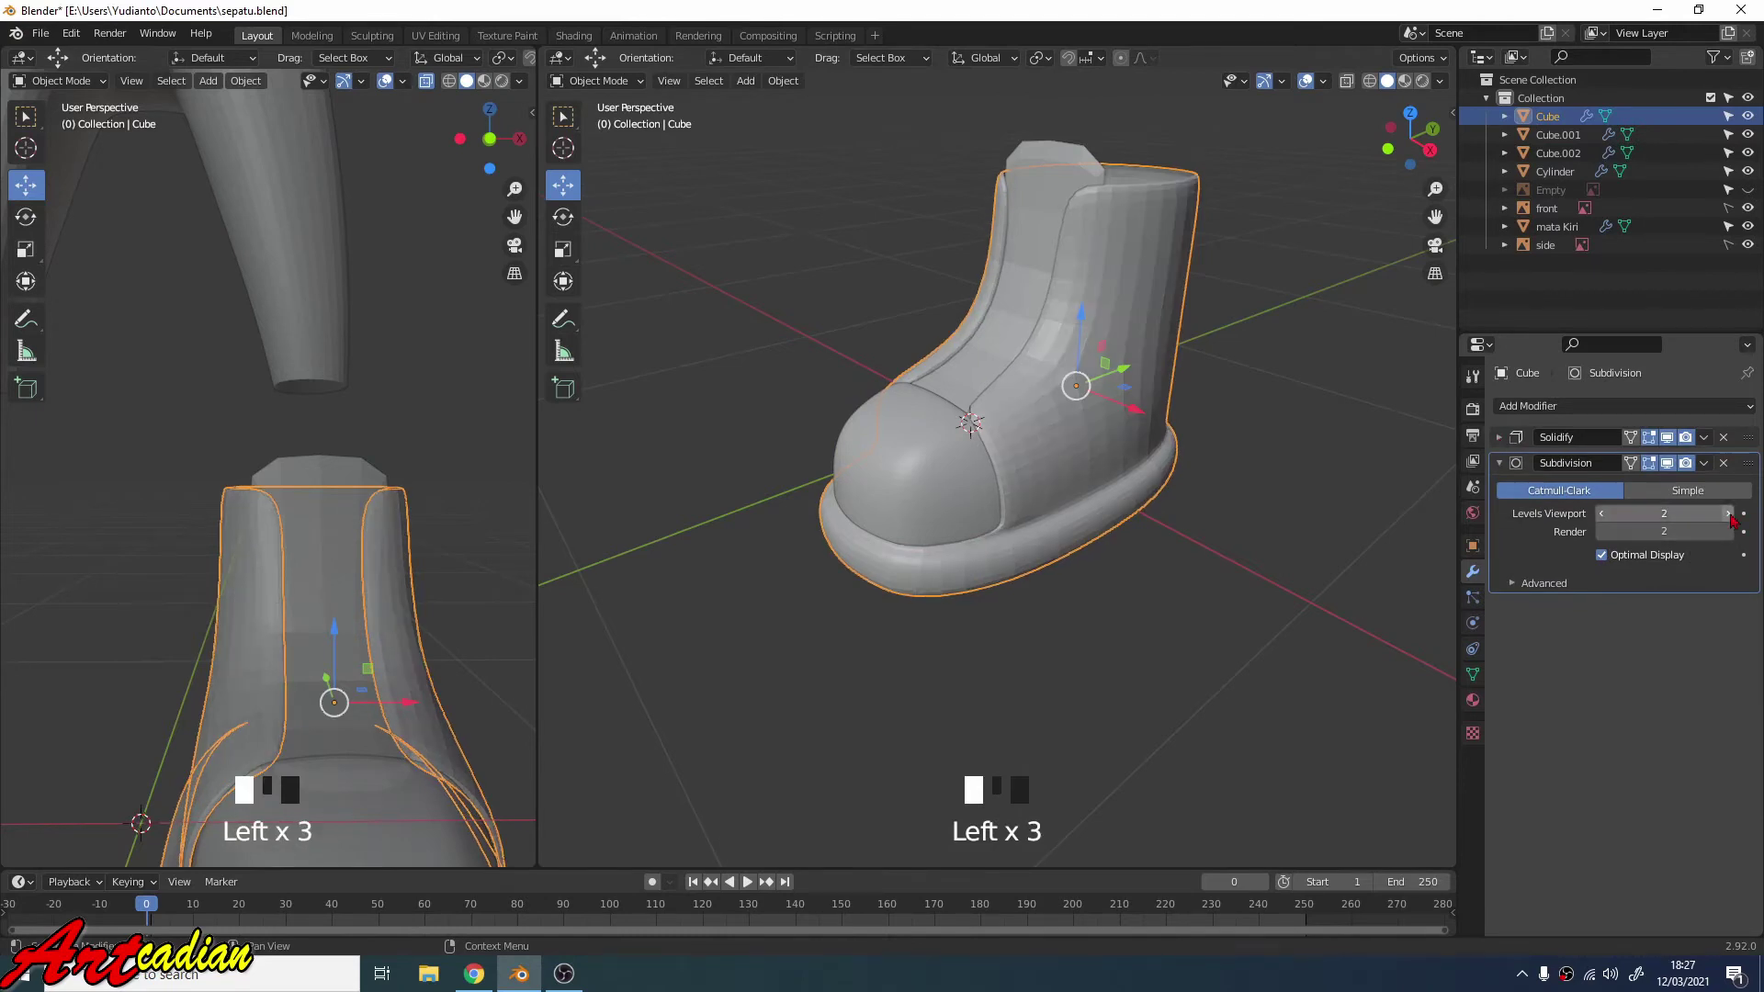
pyautogui.moveTo(1332, 491); pyautogui.dragTo(1347, 497, button='middle')
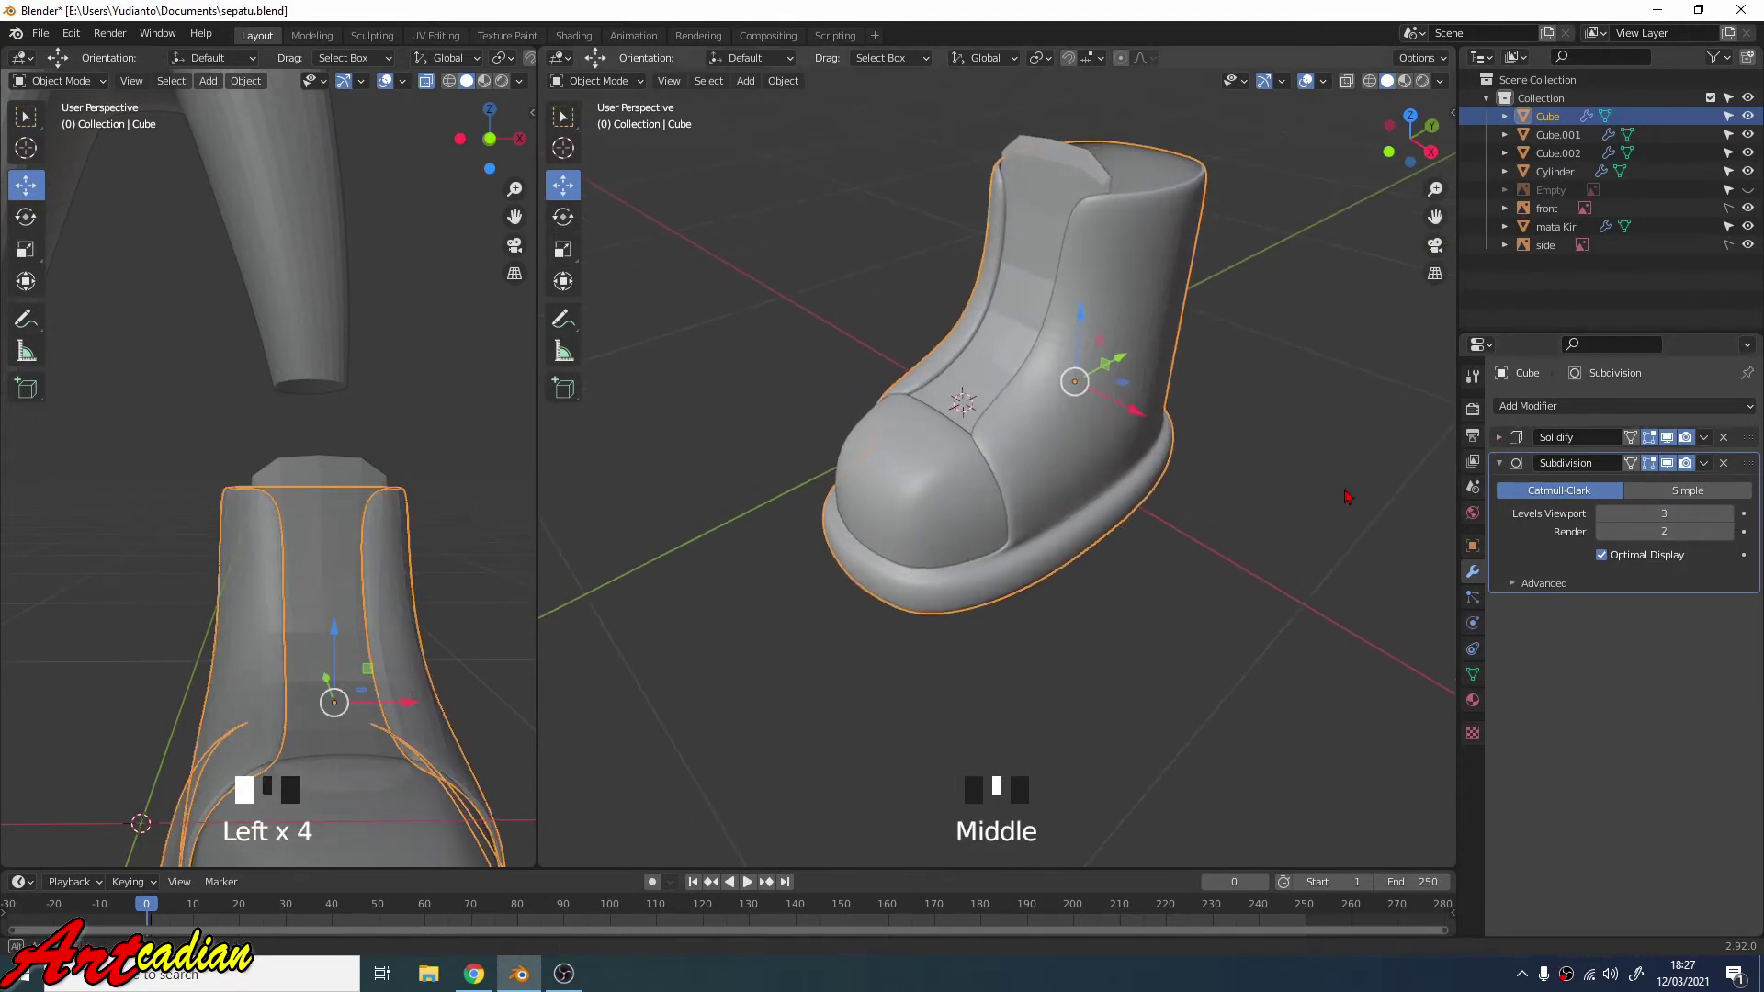
# Raise the viewport level of the tongue's Subdivision modifier to 3.
pyautogui.click(1020, 382)
pyautogui.moveTo(1020, 383); pyautogui.dragTo(1043, 371, button='middle')
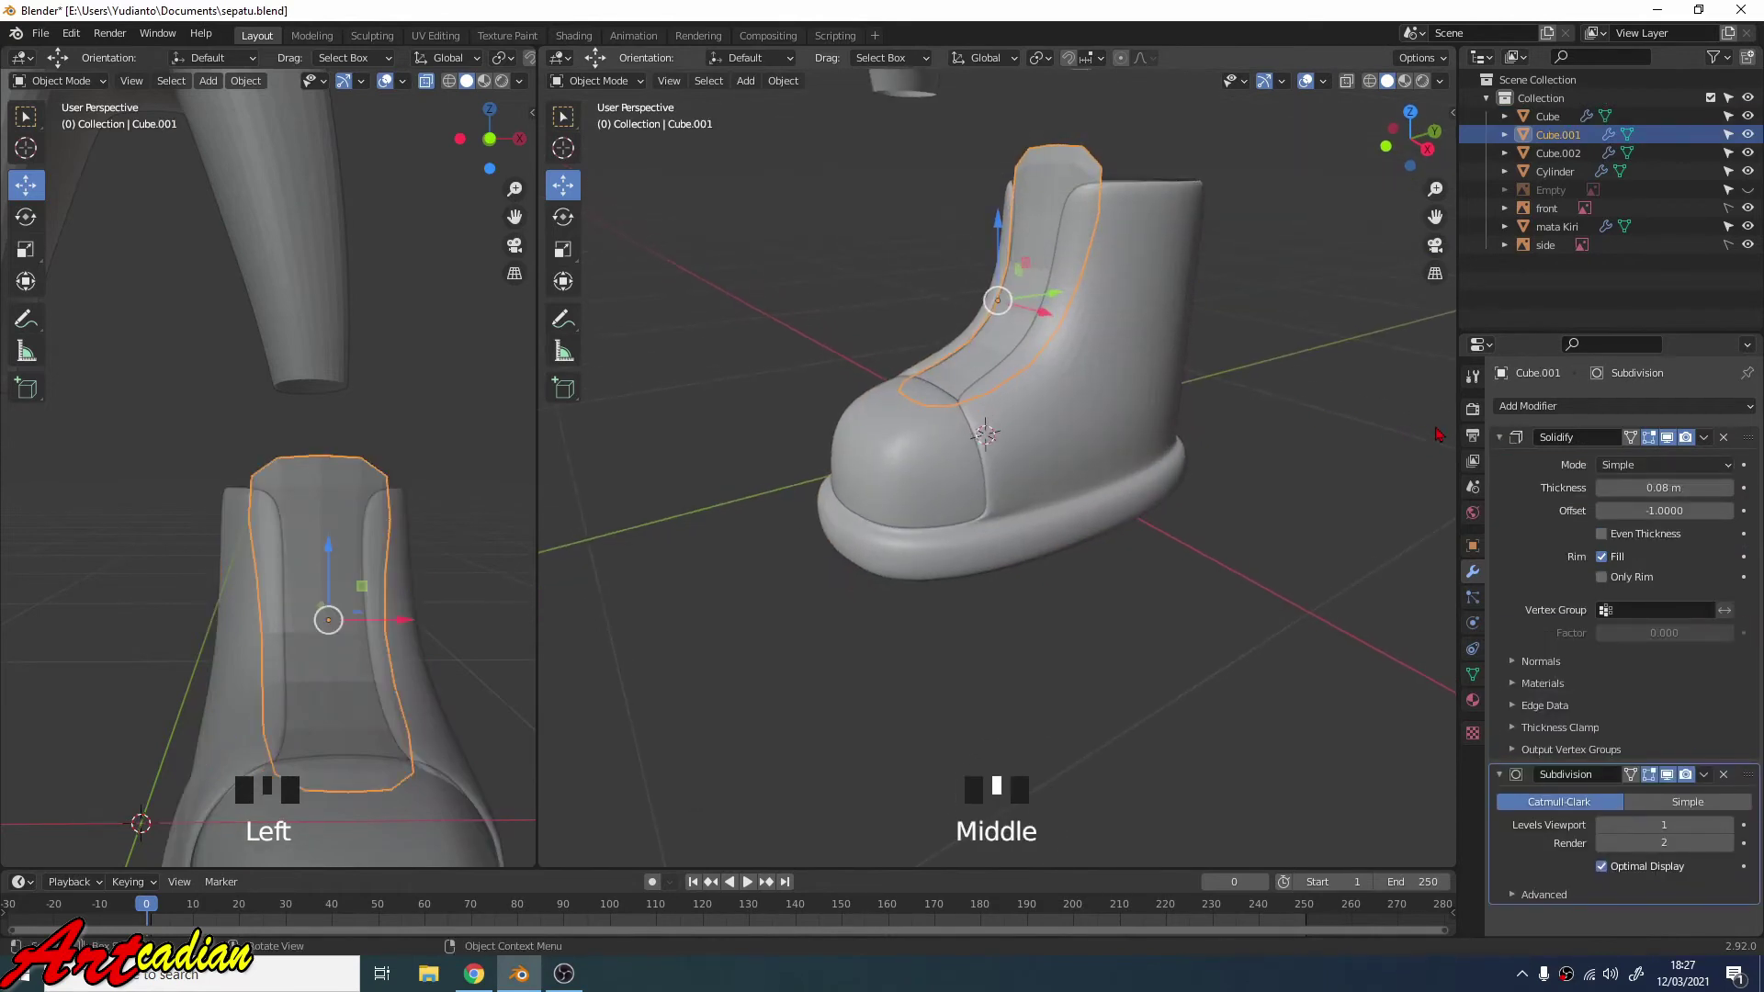
pyautogui.click(1502, 440)
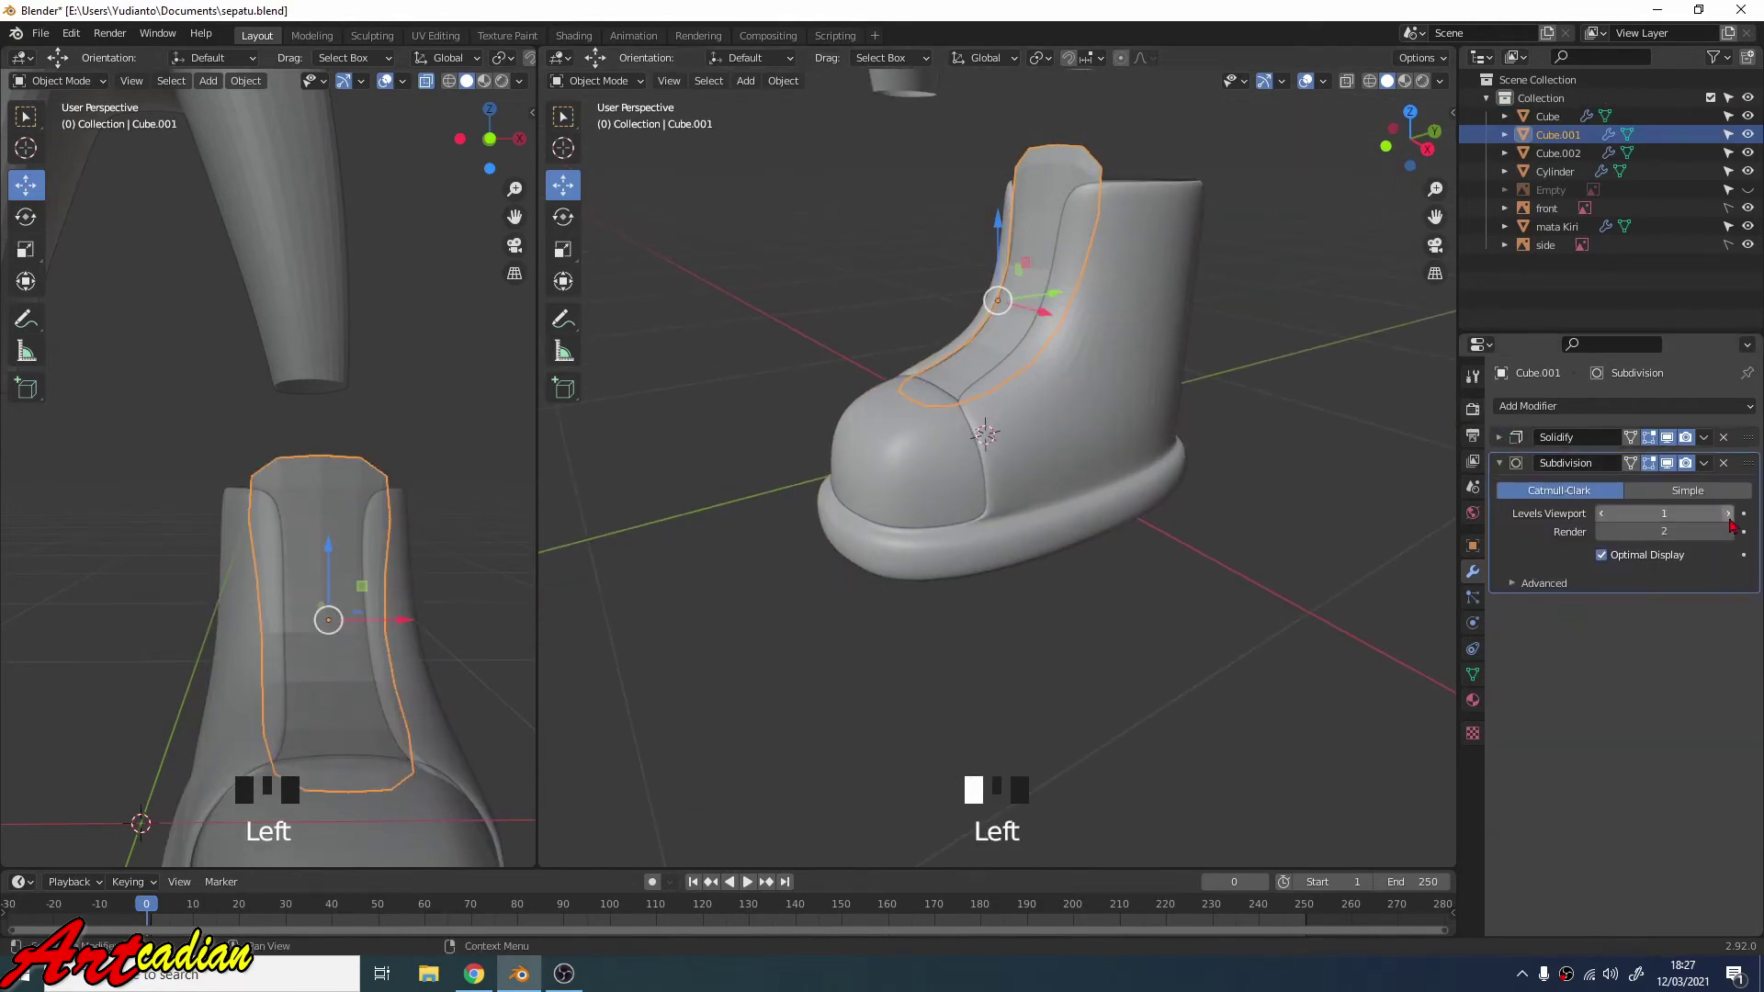
pyautogui.click(1728, 514)
pyautogui.click(1727, 514)
pyautogui.moveTo(1148, 386)
pyautogui.mouseDown(button='middle')
pyautogui.moveTo(827, 477)
pyautogui.moveTo(569, 503)
pyautogui.moveTo(607, 388)
pyautogui.moveTo(1120, 402)
pyautogui.mouseUp(button='middle')
pyautogui.scroll(-3, 367, 511)
pyautogui.scroll(-2, 604, 470)
pyautogui.scroll(8, 890, 410)
pyautogui.scroll(-3, 1119, 402)
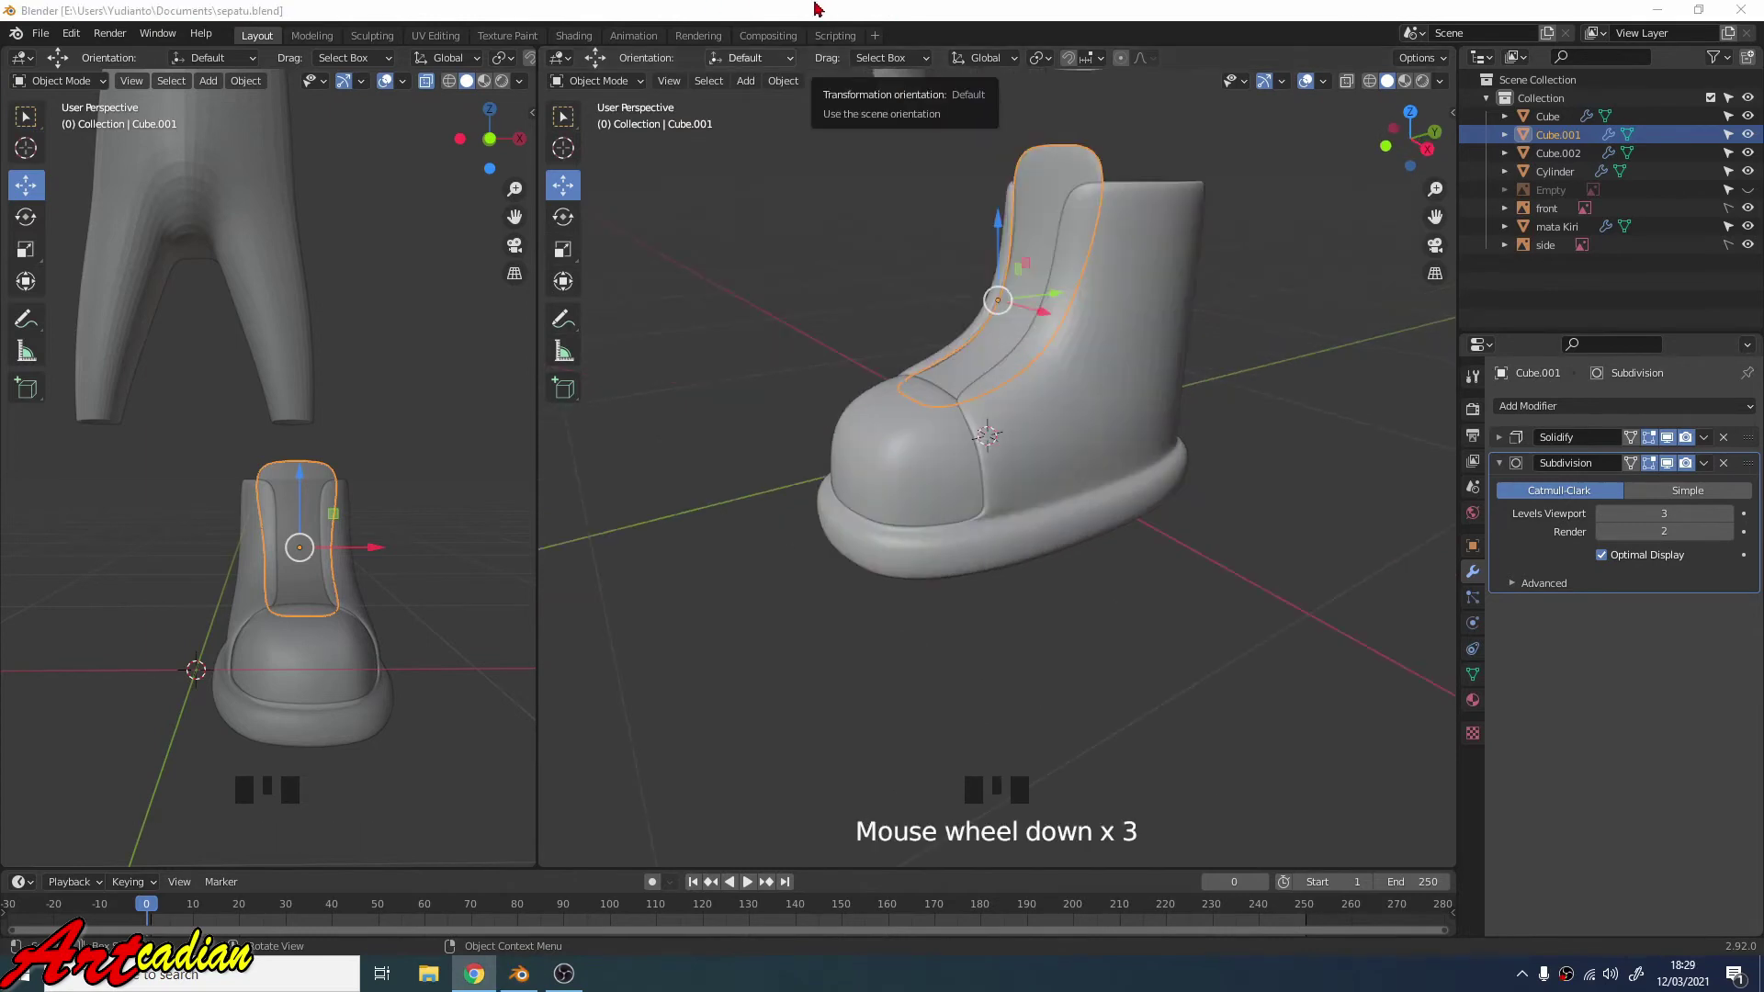
# Apply Shade Smooth to the toe cap, the tongue and the shoe body.
pyautogui.moveTo(987, 409); pyautogui.dragTo(976, 404, button='middle')
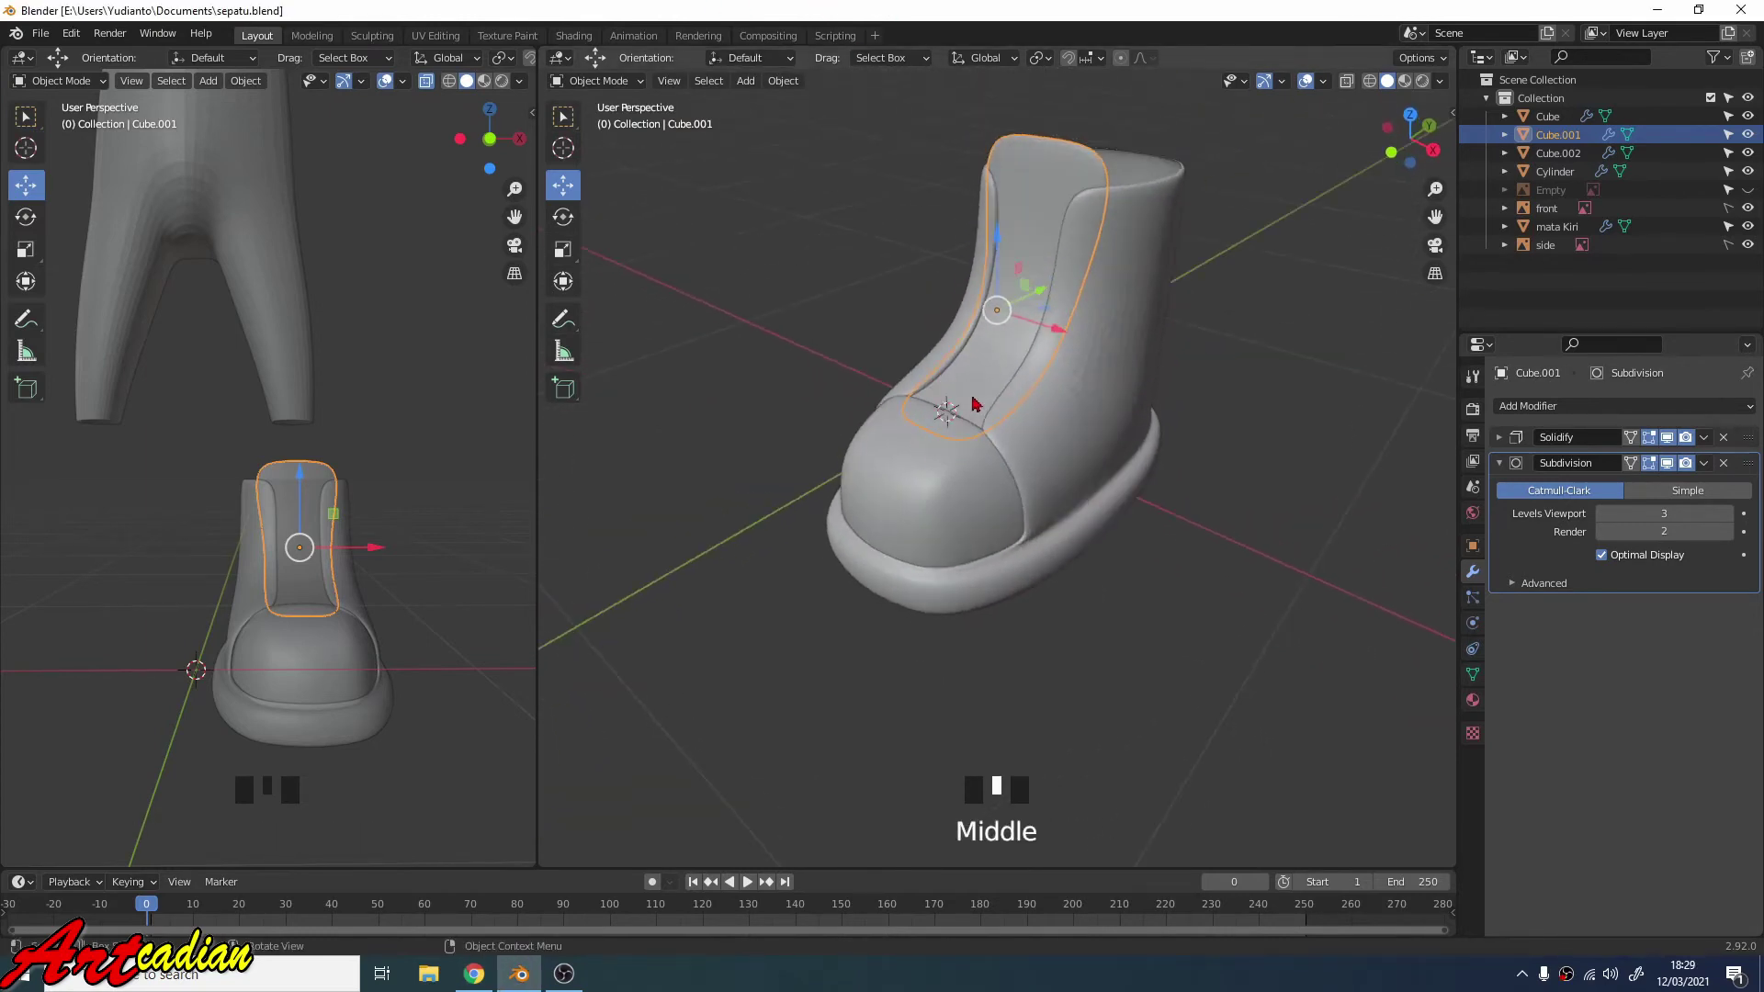
pyautogui.click(949, 487)
pyautogui.rightClick(933, 423)
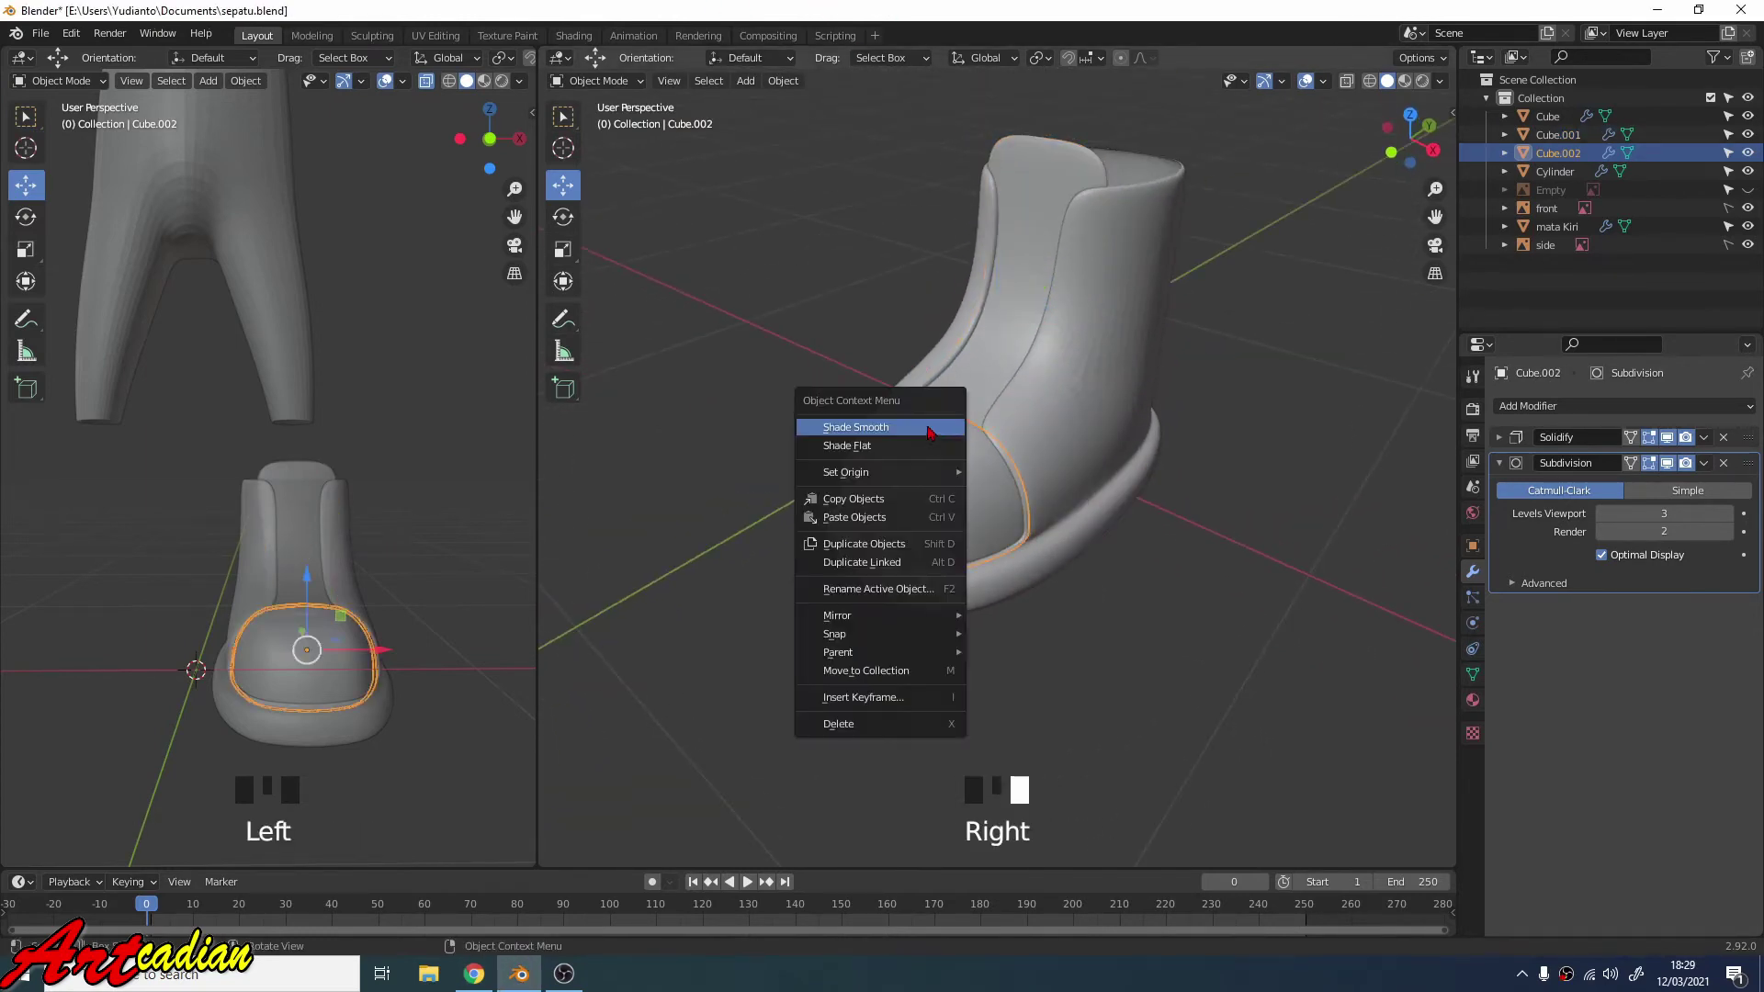
pyautogui.click(929, 428)
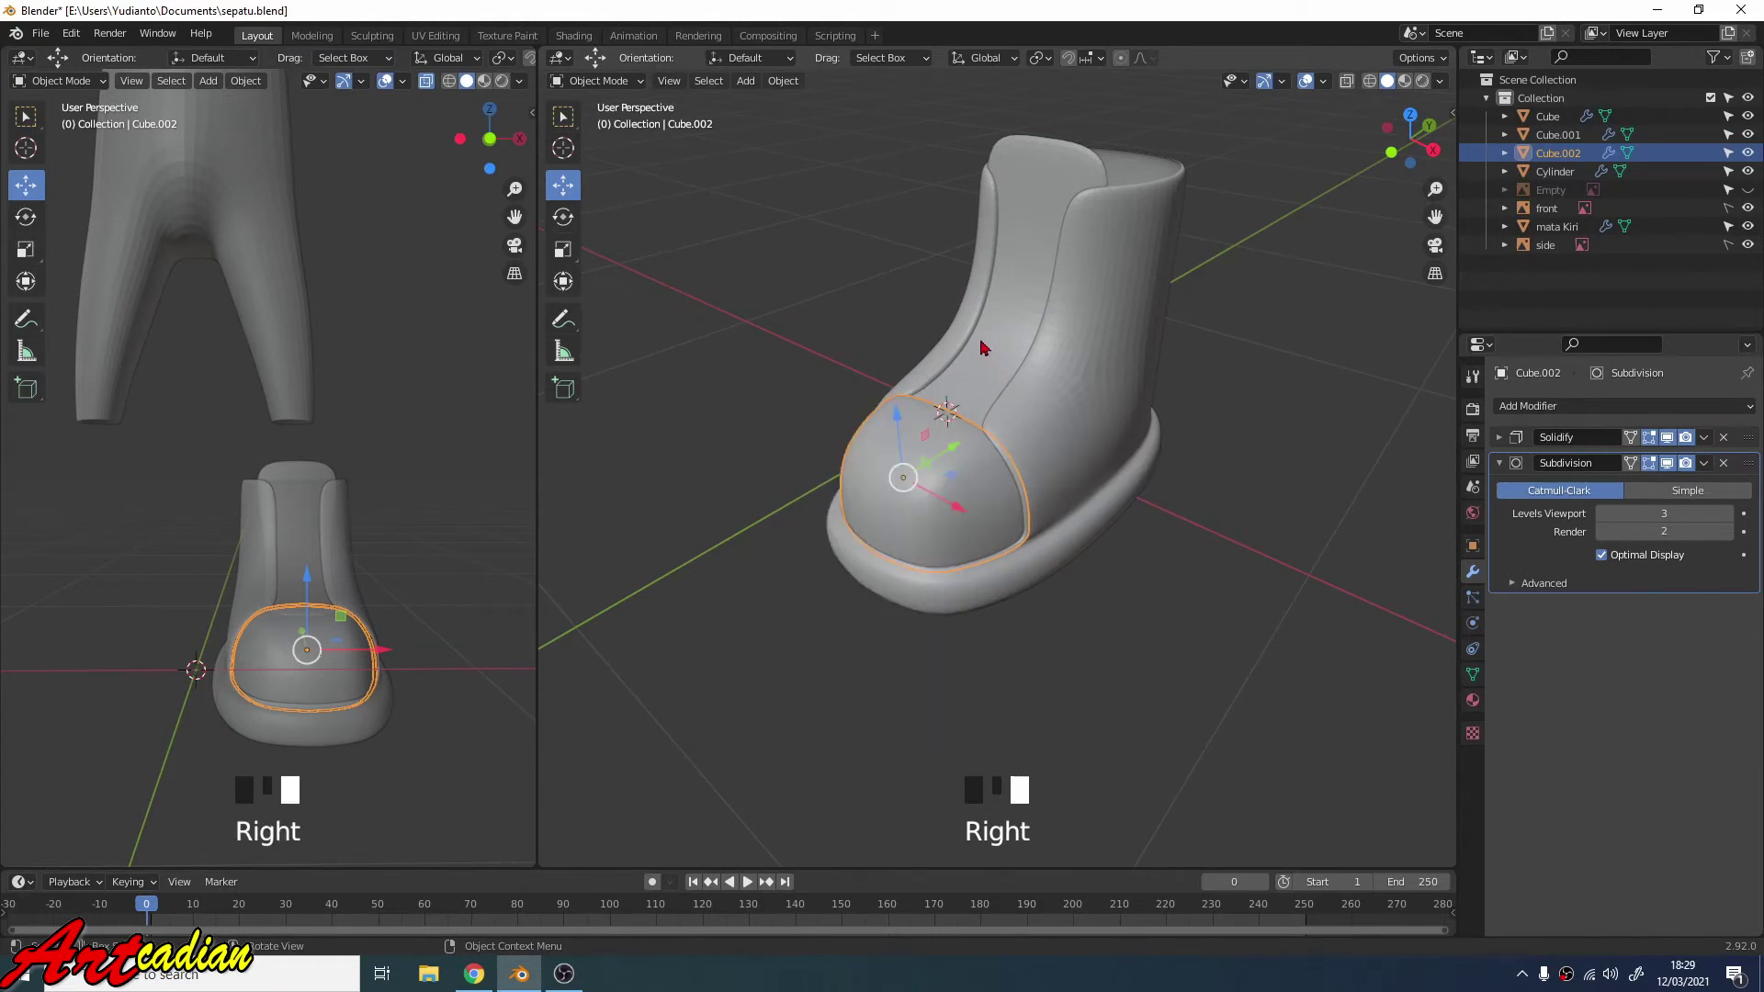
pyautogui.click(981, 347)
pyautogui.rightClick(981, 347)
pyautogui.click(983, 347)
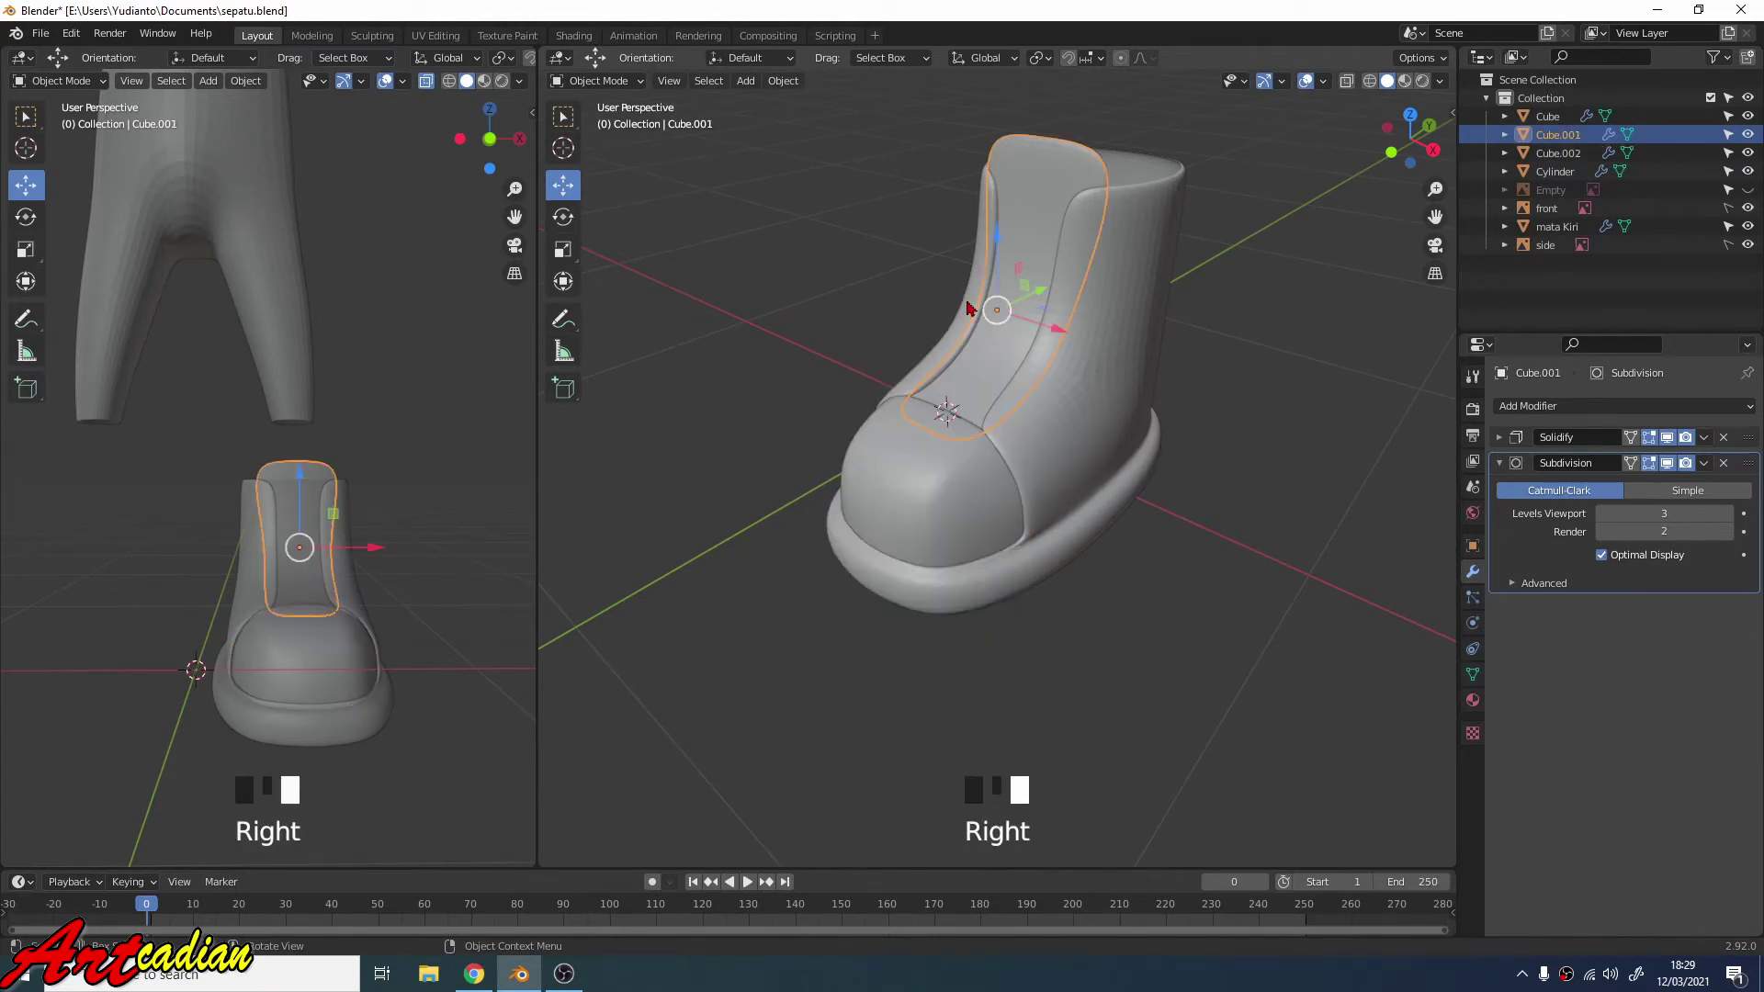
pyautogui.moveTo(1080, 418); pyautogui.dragTo(1062, 584, button='middle')
pyautogui.rightClick(1088, 310)
pyautogui.rightClick(1089, 310)
# Snap the 3D cursor to the tongue's origin to mark where the lace curve starts.
pyautogui.scroll(2, 1348, 347)
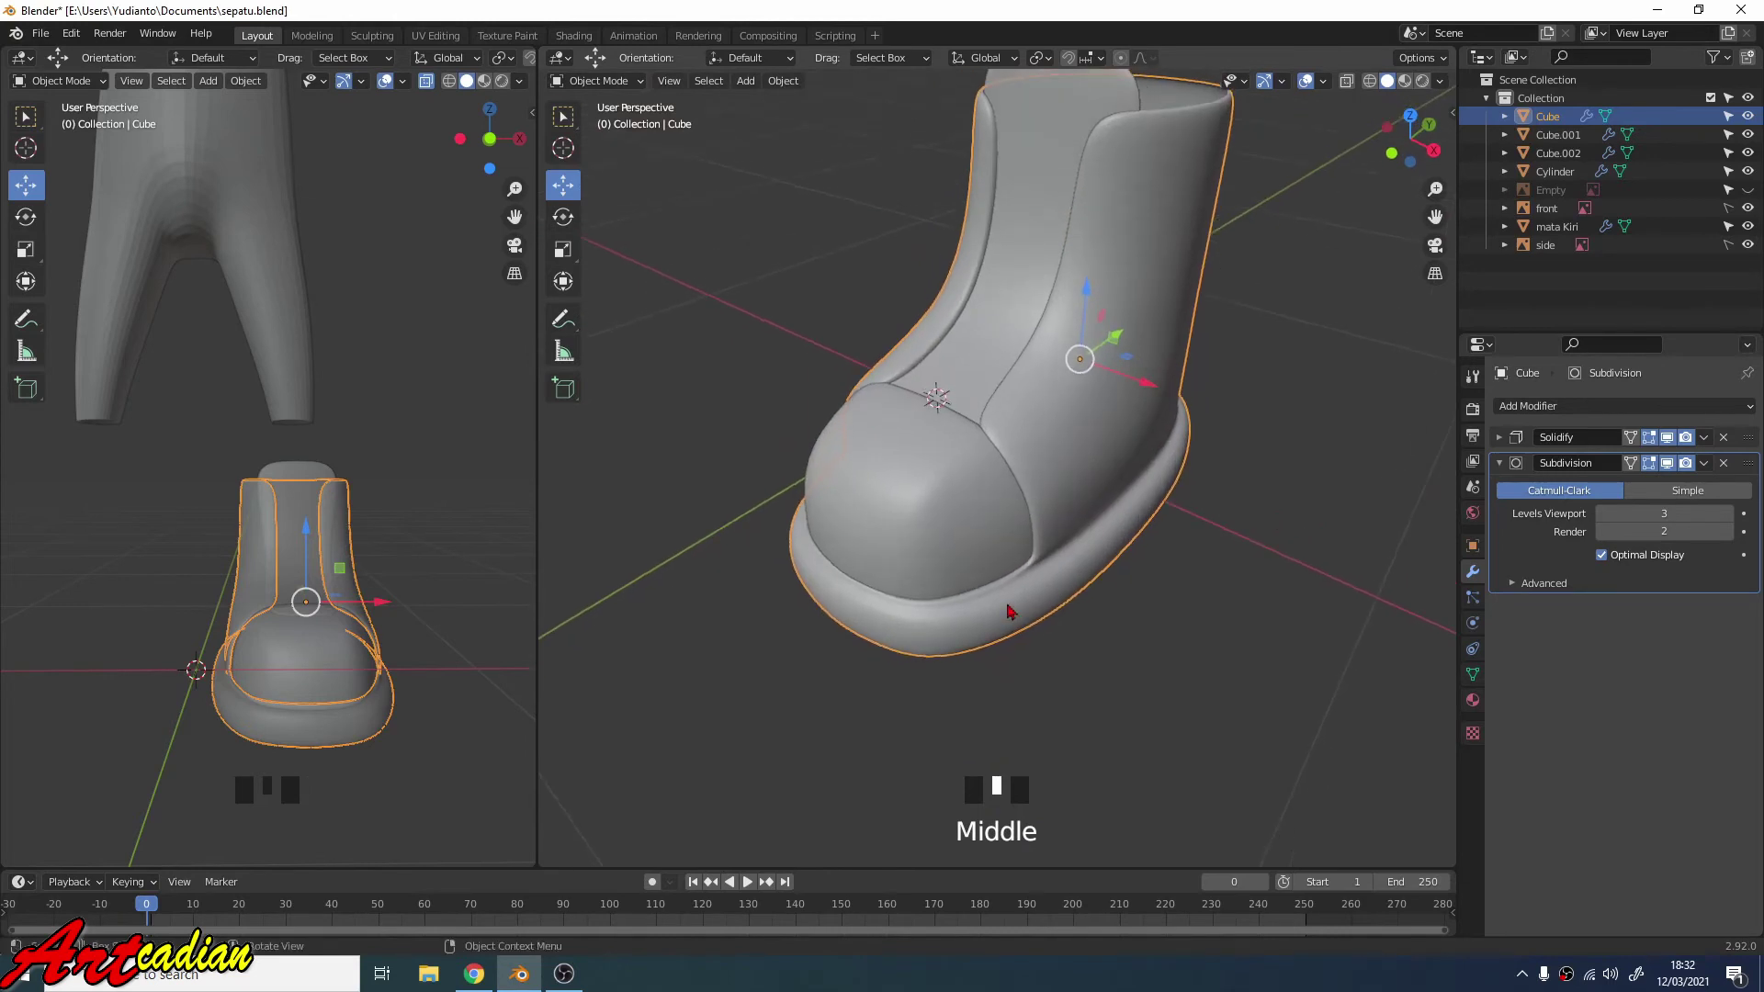
pyautogui.moveTo(1050, 377); pyautogui.dragTo(1095, 344, button='middle')
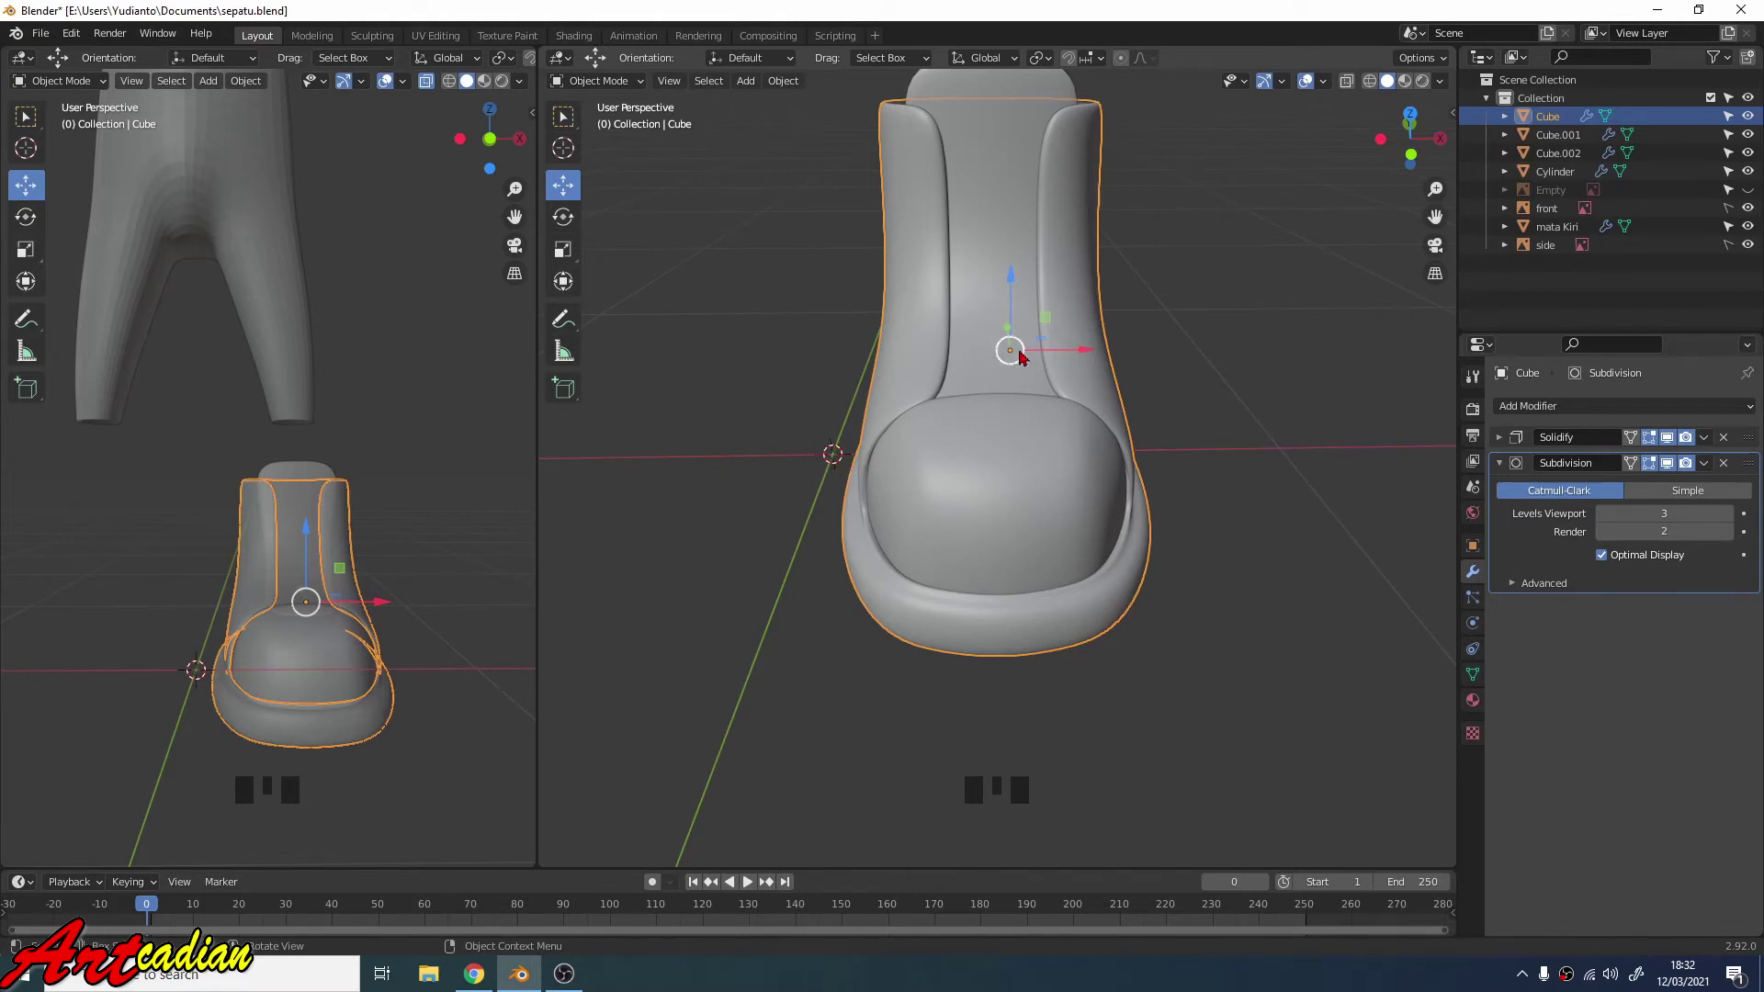
pyautogui.scroll(-3, 1033, 318)
pyautogui.moveTo(984, 393); pyautogui.dragTo(976, 415, button='middle')
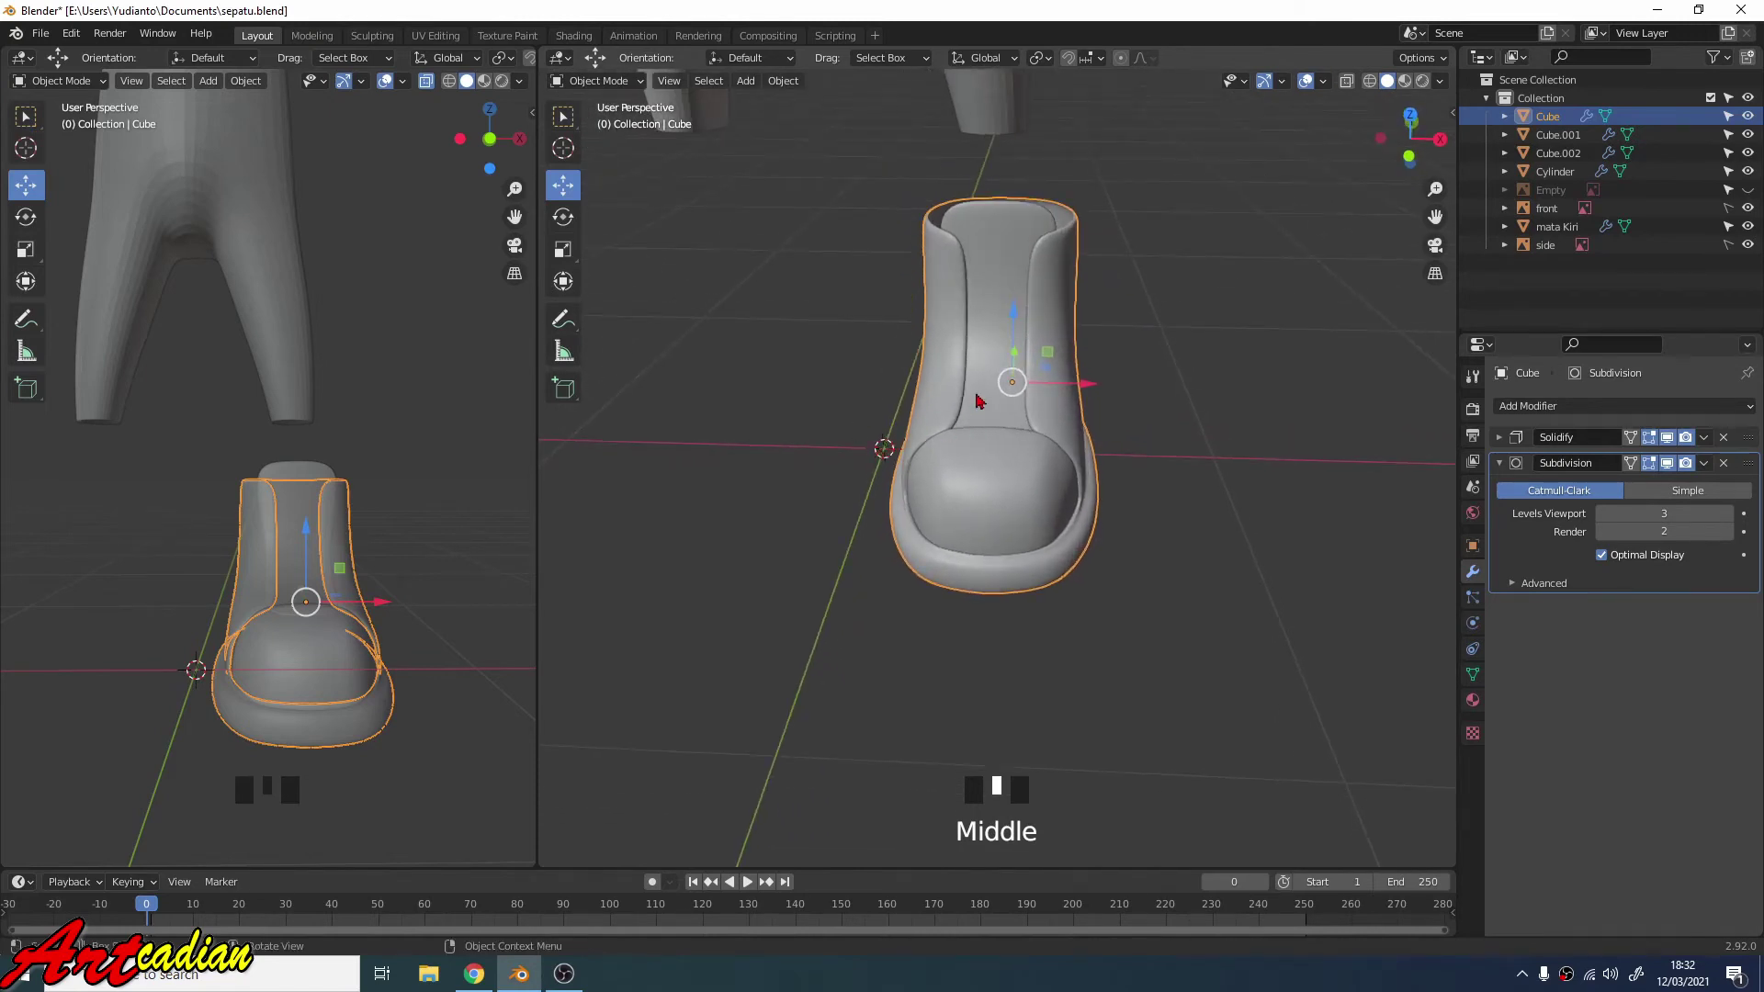
pyautogui.click(1004, 276)
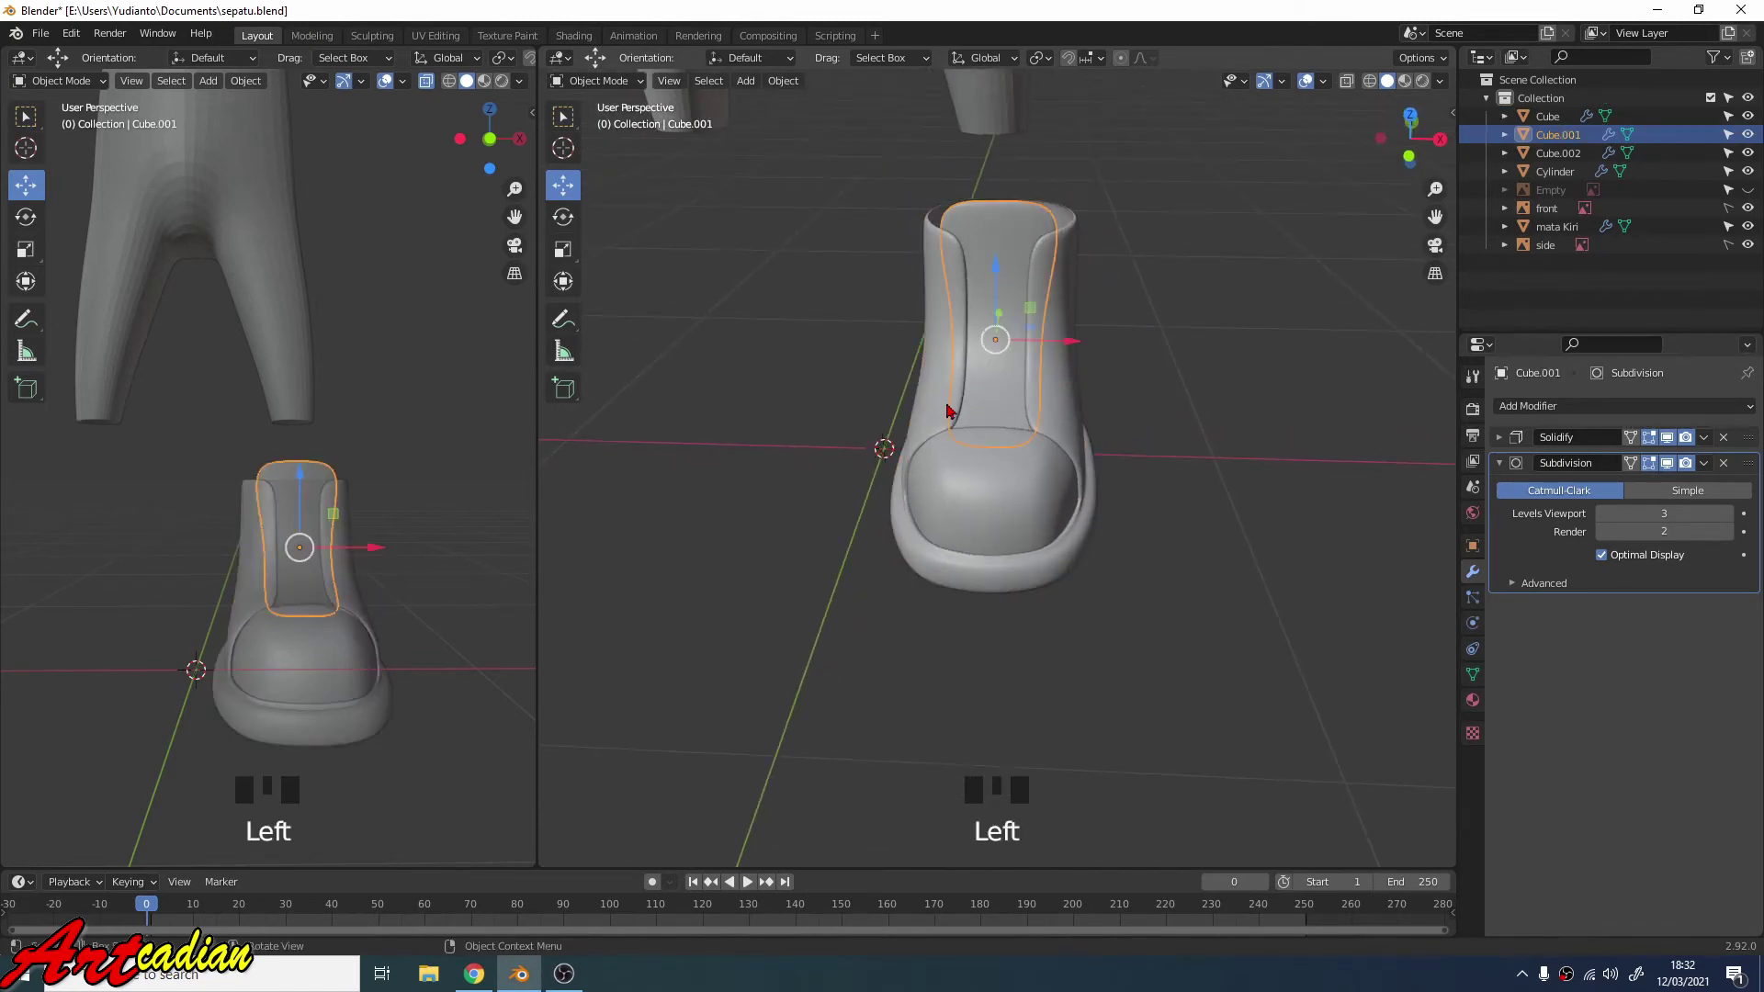
pyautogui.moveTo(960, 373)
pyautogui.mouseDown(button='middle')
pyautogui.moveTo(1000, 352)
pyautogui.moveTo(1013, 367)
pyautogui.moveTo(992, 370)
pyautogui.mouseUp(button='middle')
pyautogui.scroll(3, 1001, 352)
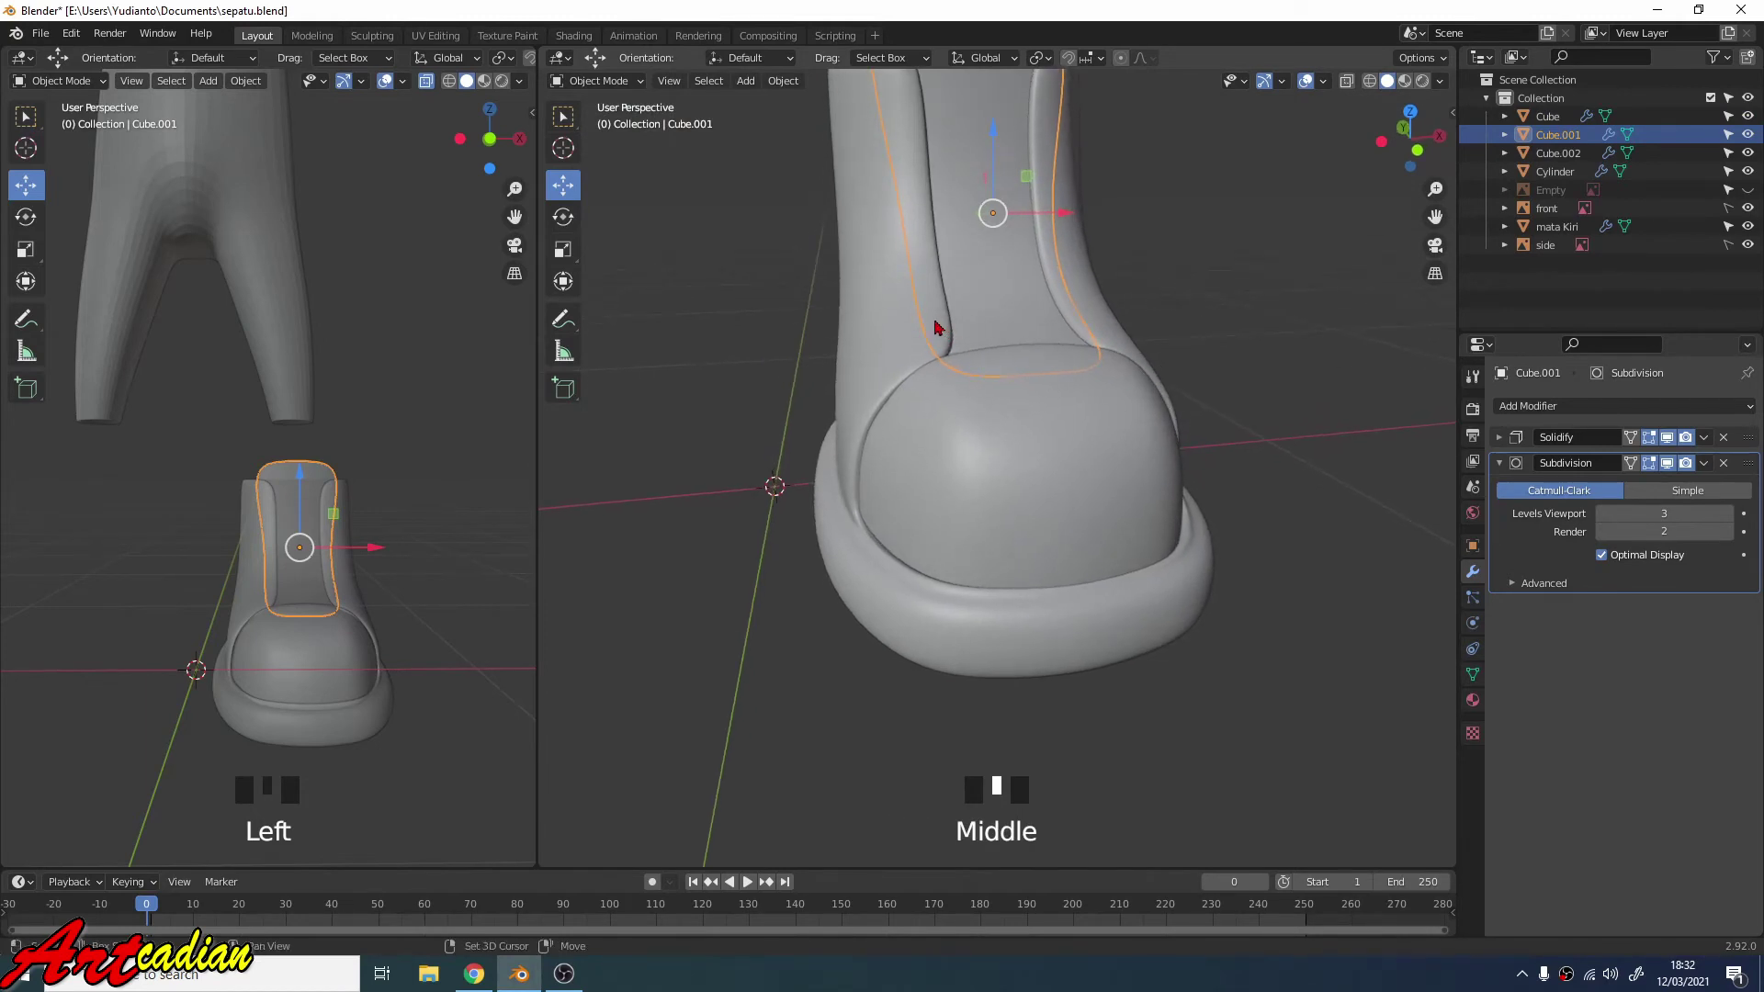
pyautogui.hotkey('shift', 's')
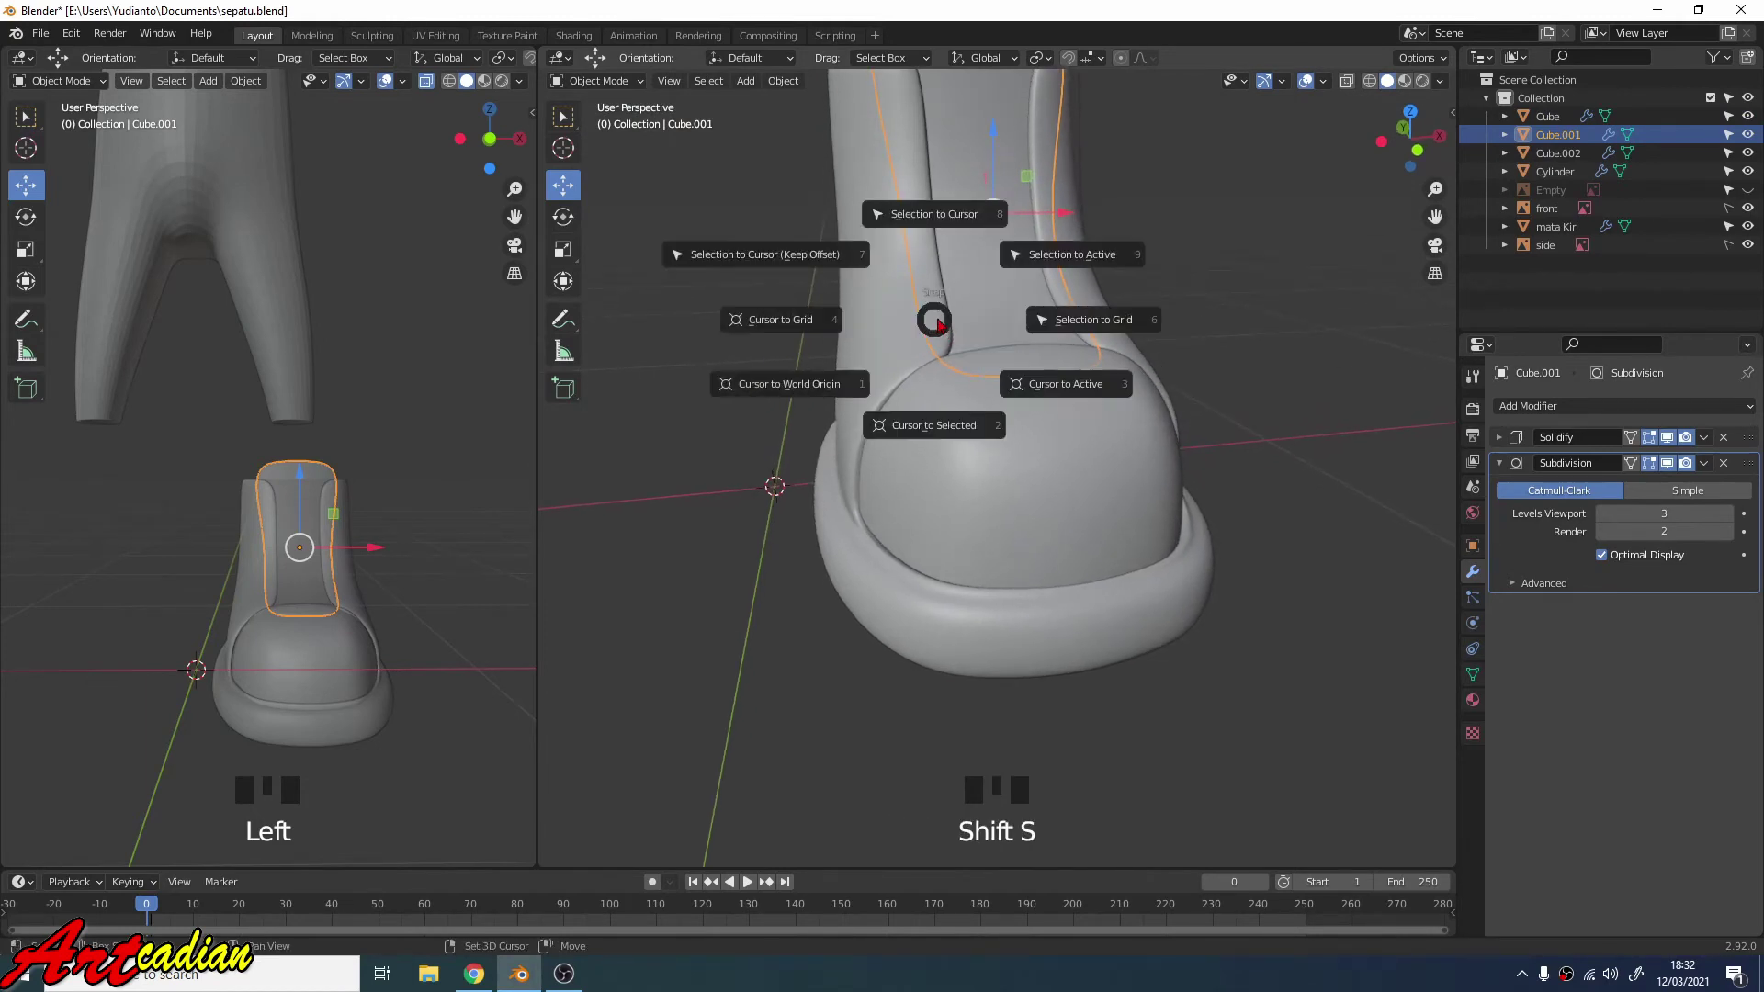
pyautogui.click(941, 433)
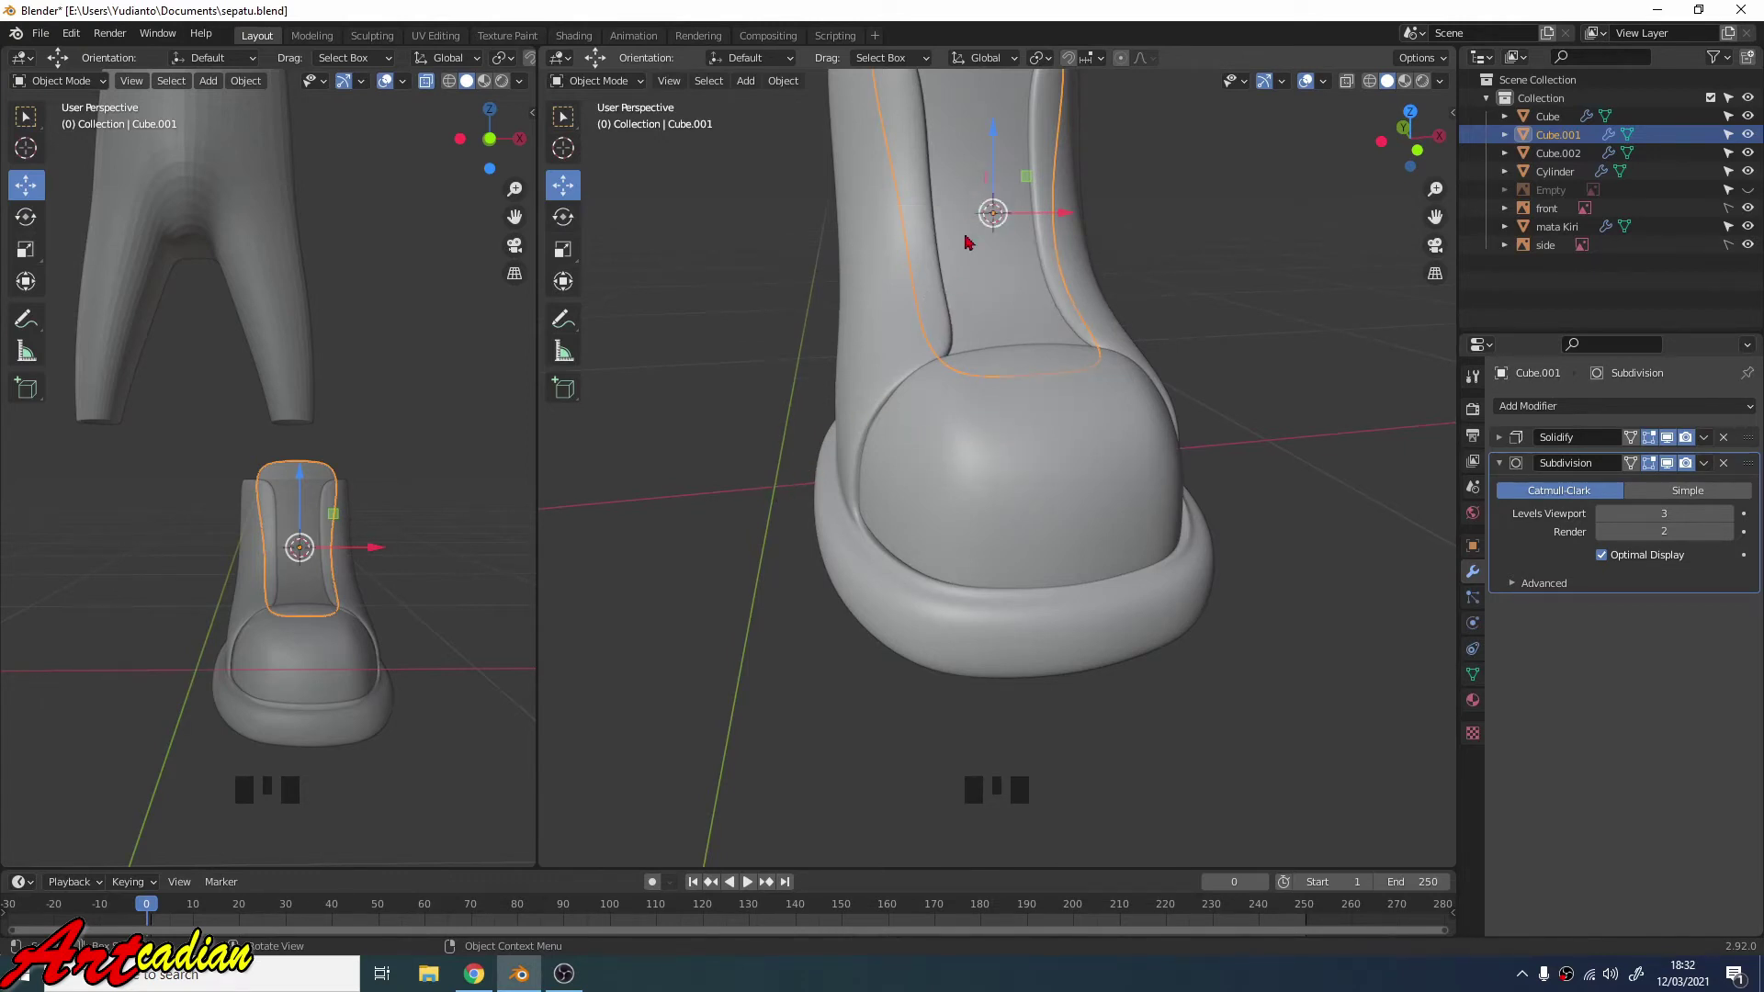
# Add a Path curve at the 3D cursor on the shoe's tongue.
pyautogui.scroll(-4, 995, 249)
pyautogui.moveTo(995, 250); pyautogui.dragTo(1127, 280, button='middle')
pyautogui.scroll(4, 1129, 315)
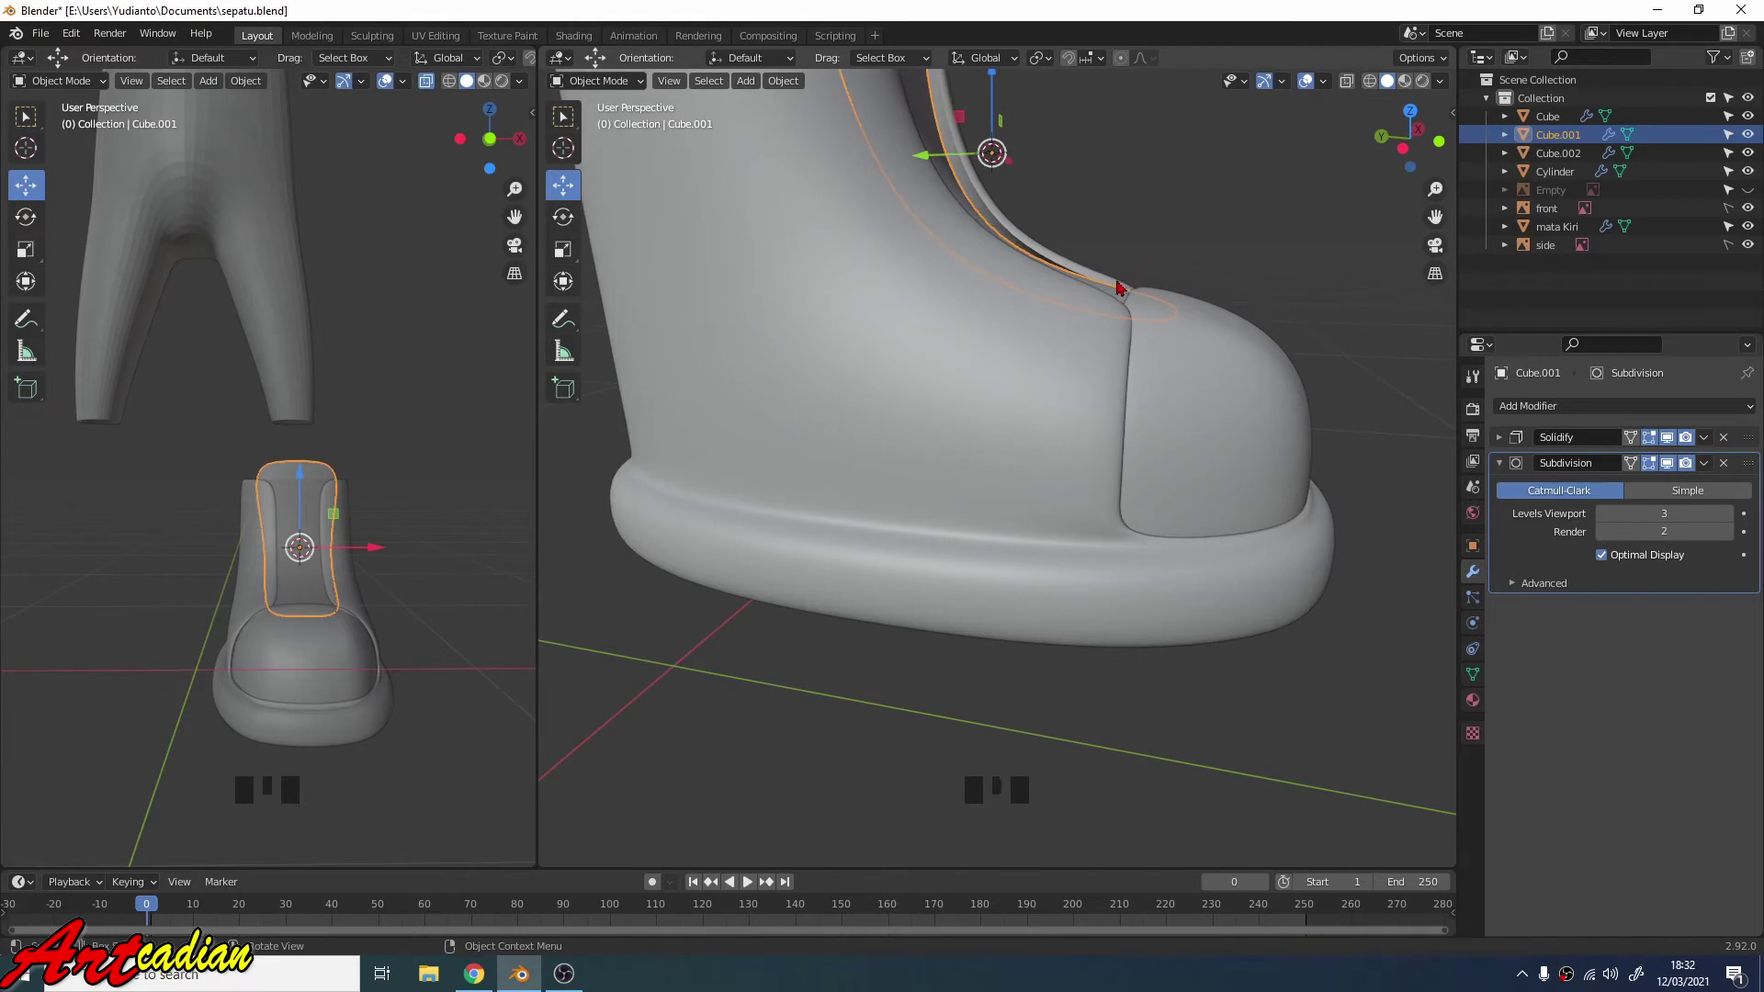
pyautogui.moveTo(1115, 268); pyautogui.dragTo(1015, 267, button='middle')
pyautogui.scroll(-2, 1001, 260)
pyautogui.click(745, 81)
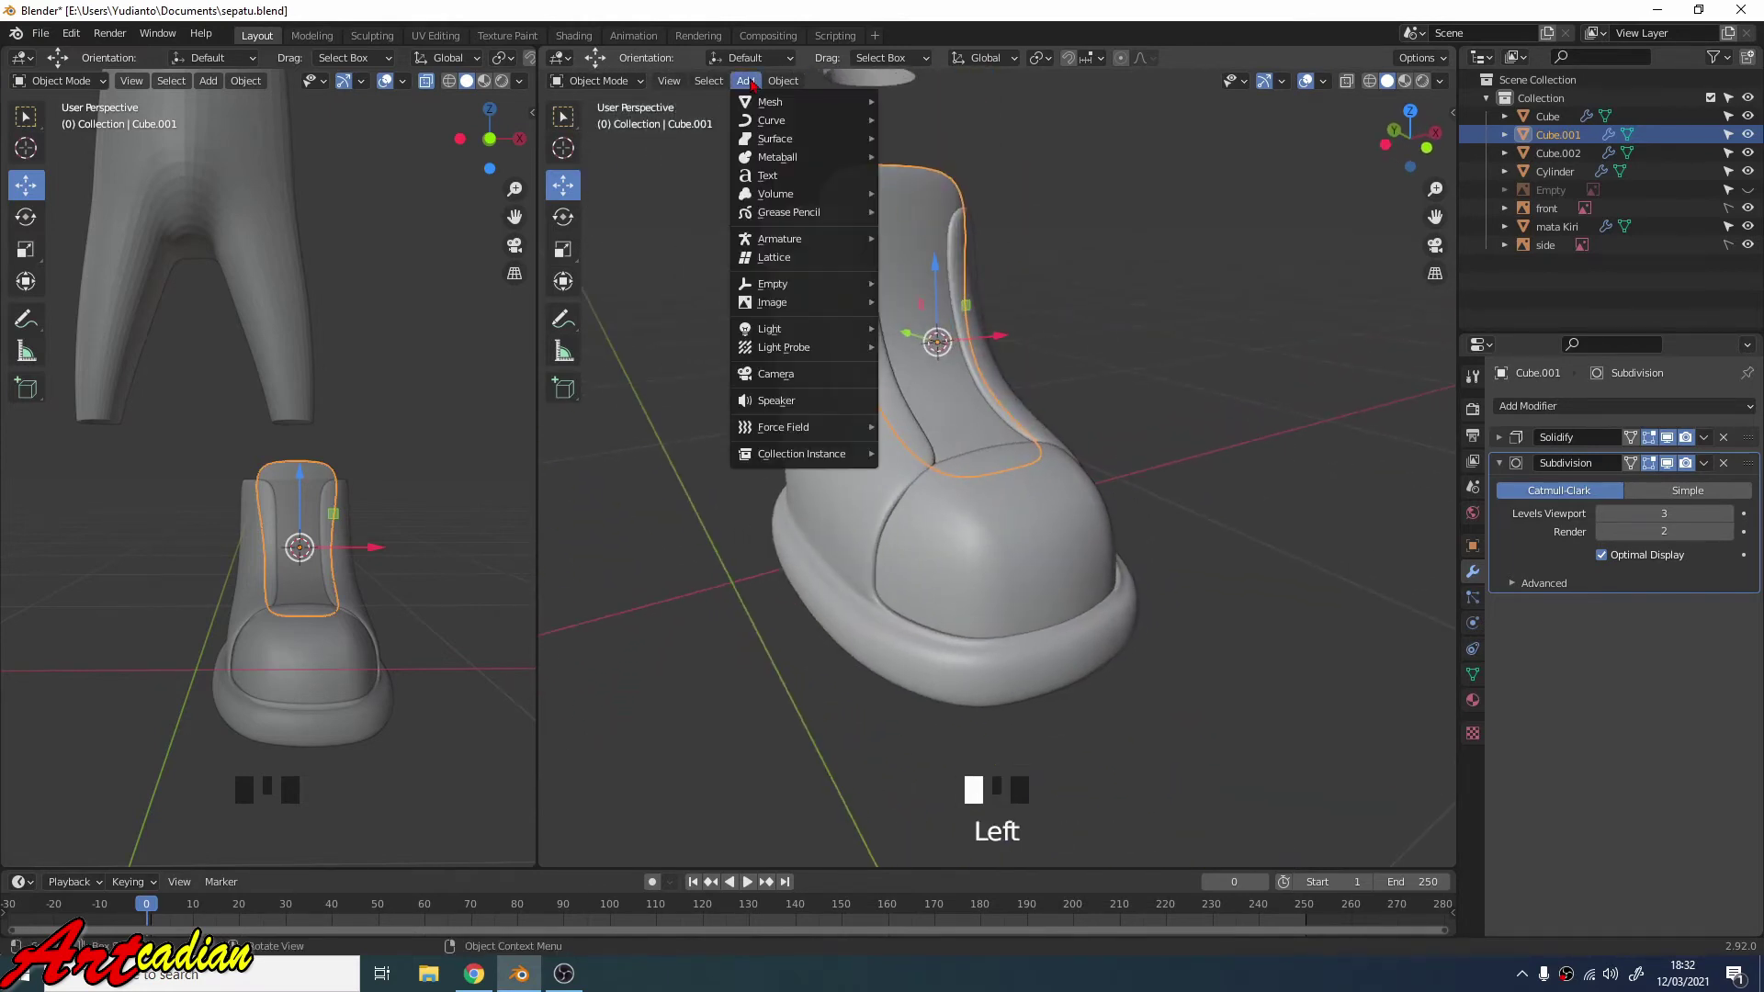
pyautogui.moveTo(778, 129)
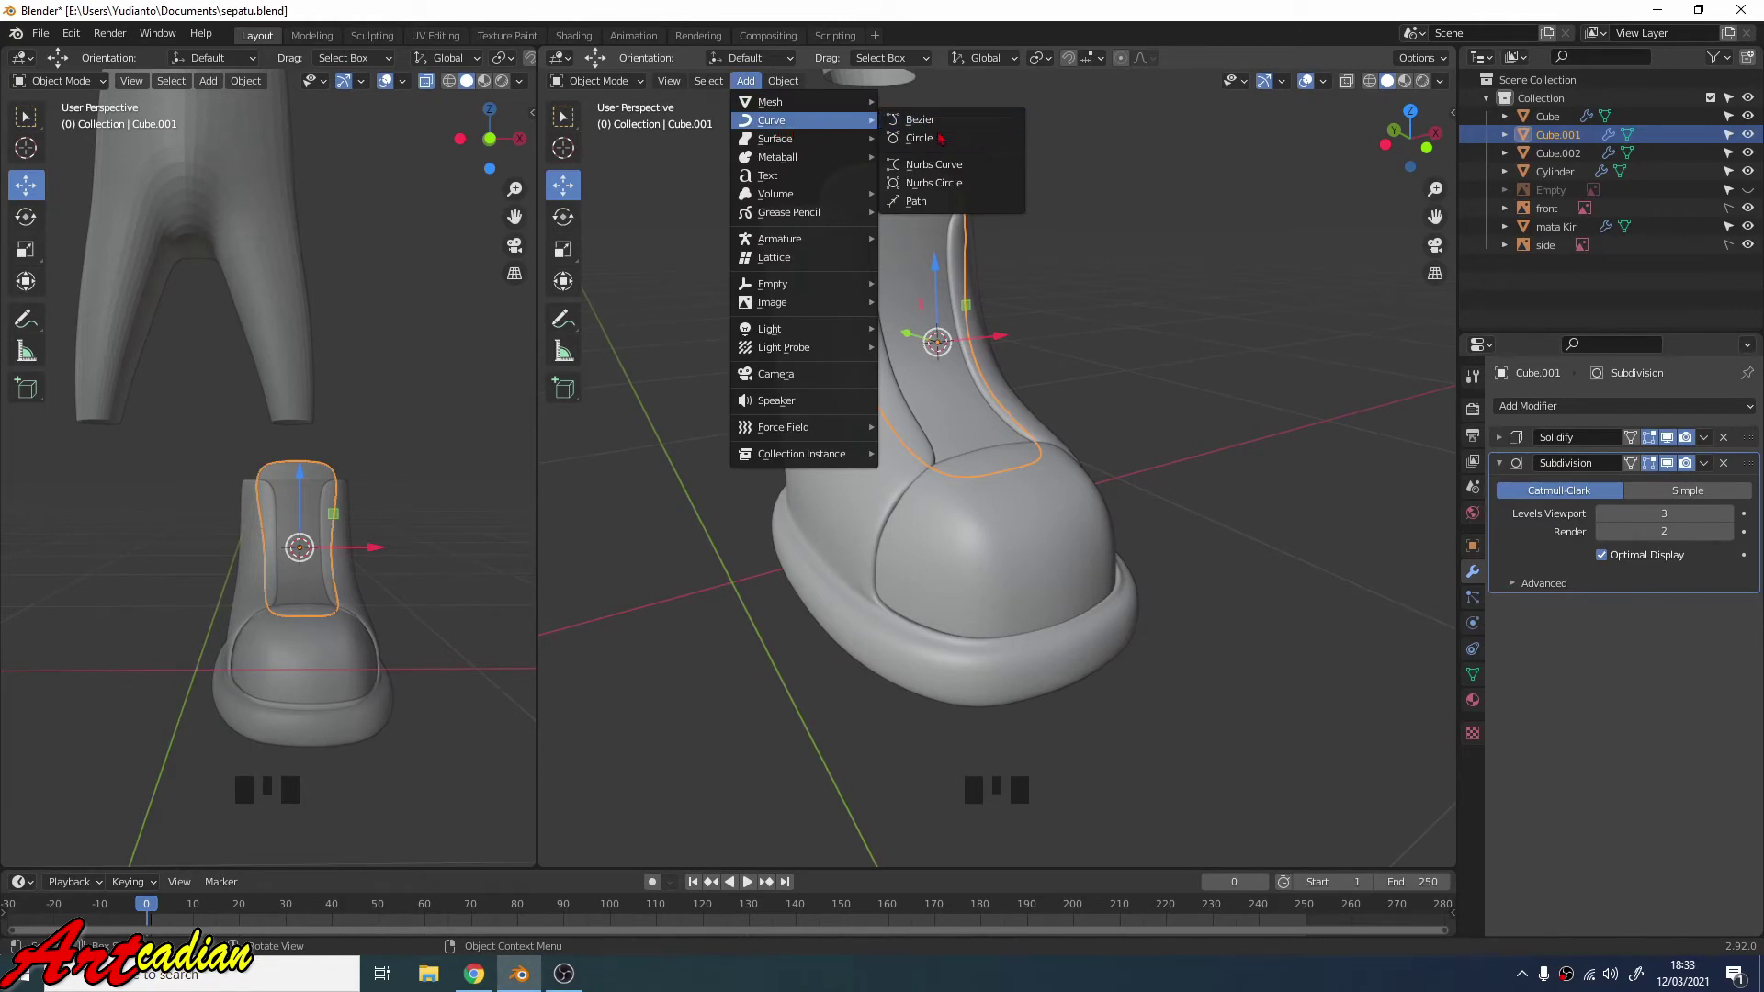
pyautogui.click(944, 202)
# Shorten the path along X until it extends only somewhat beyond both sides of the shoe.
pyautogui.scroll(-8, 1057, 285)
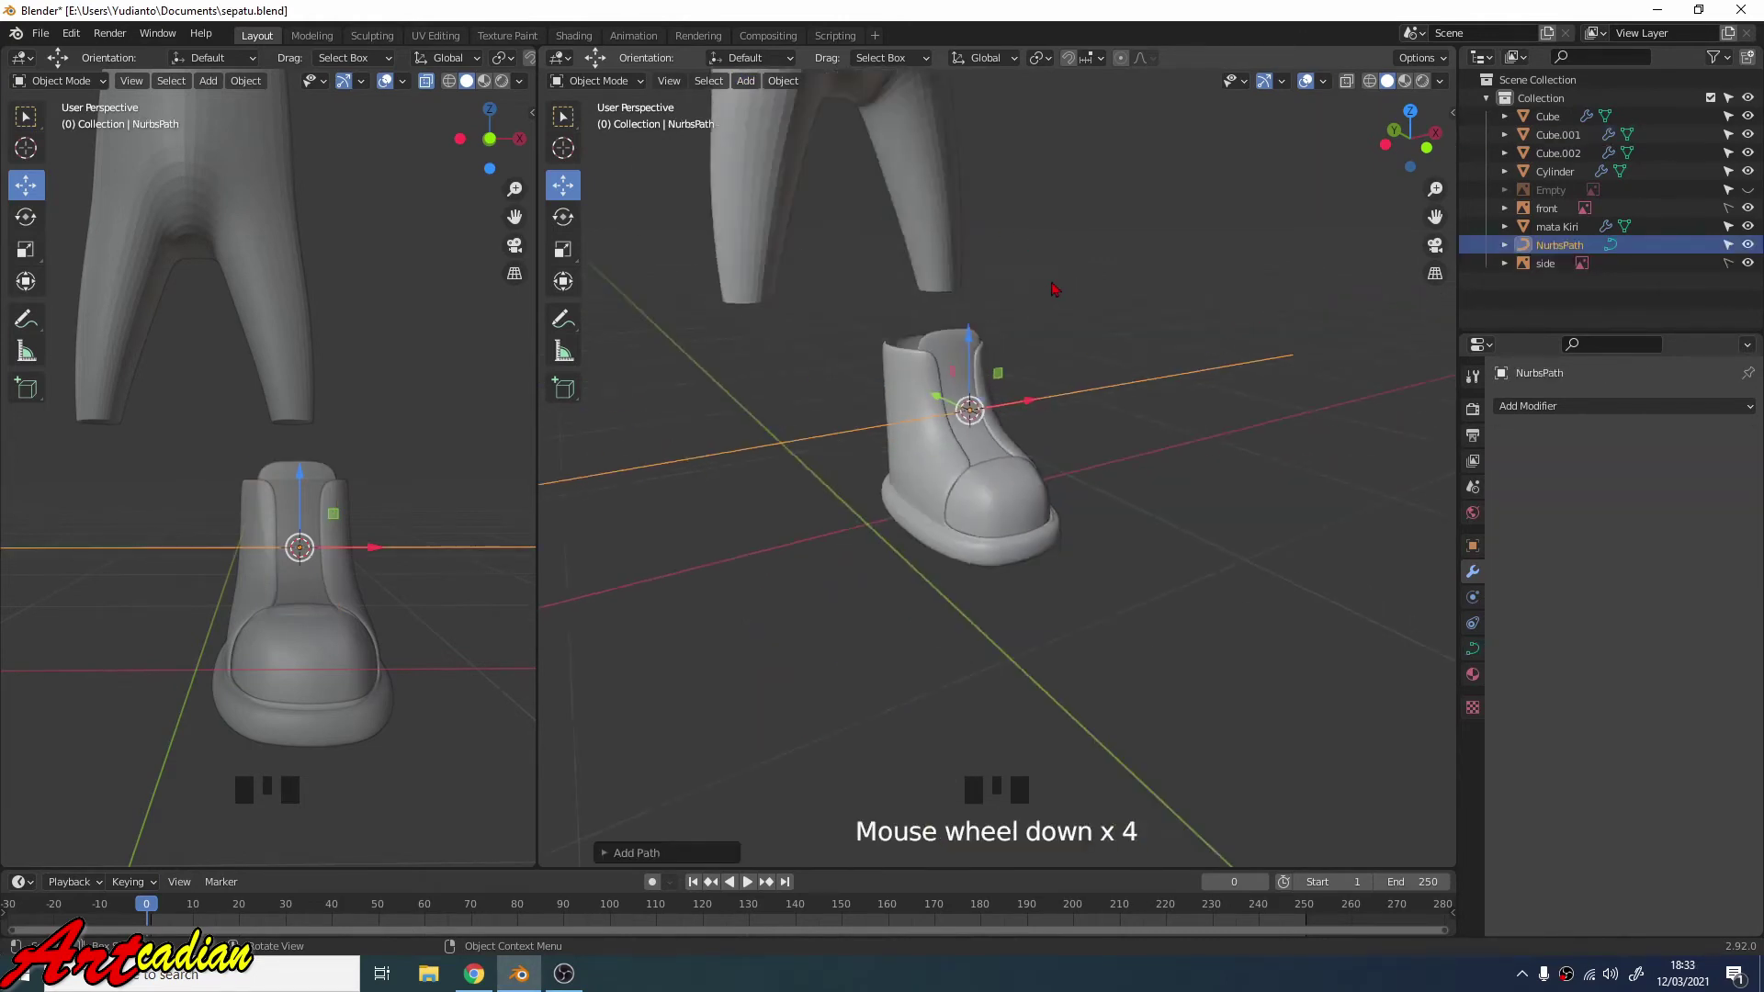
pyautogui.moveTo(1052, 291)
pyautogui.mouseDown(button='middle')
pyautogui.moveTo(974, 285)
pyautogui.moveTo(1047, 322)
pyautogui.mouseUp(button='middle')
pyautogui.scroll(3, 1049, 324)
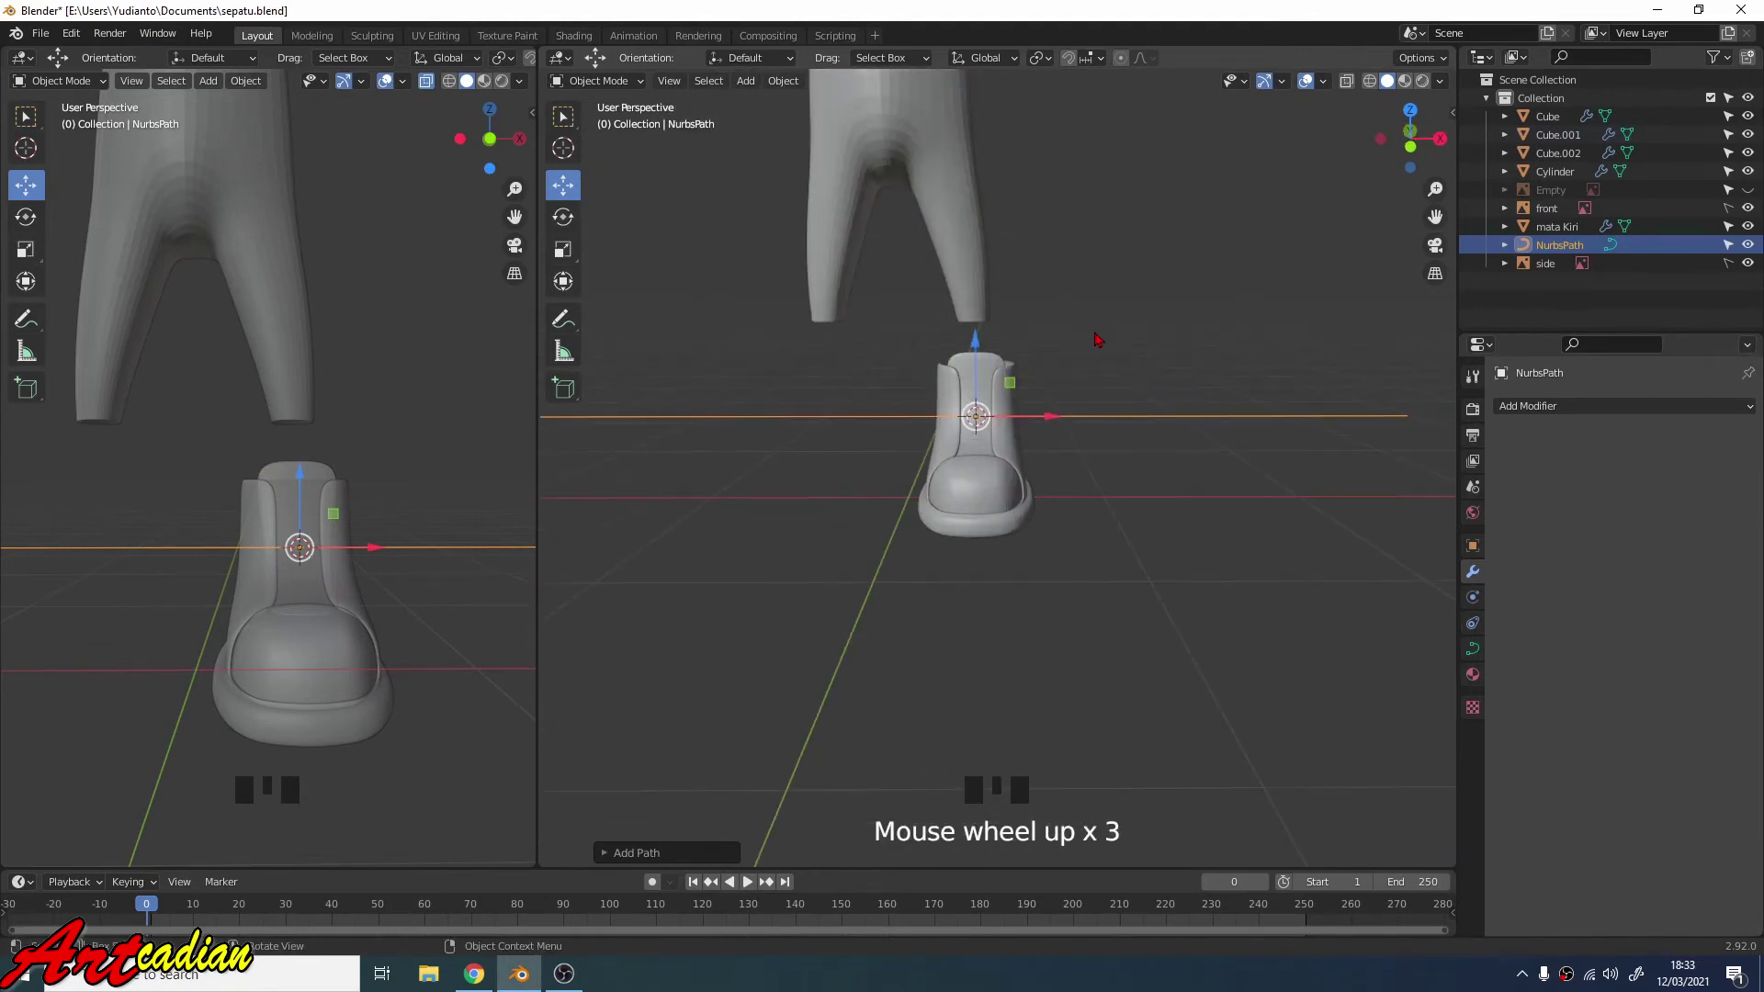
pyautogui.click(564, 249)
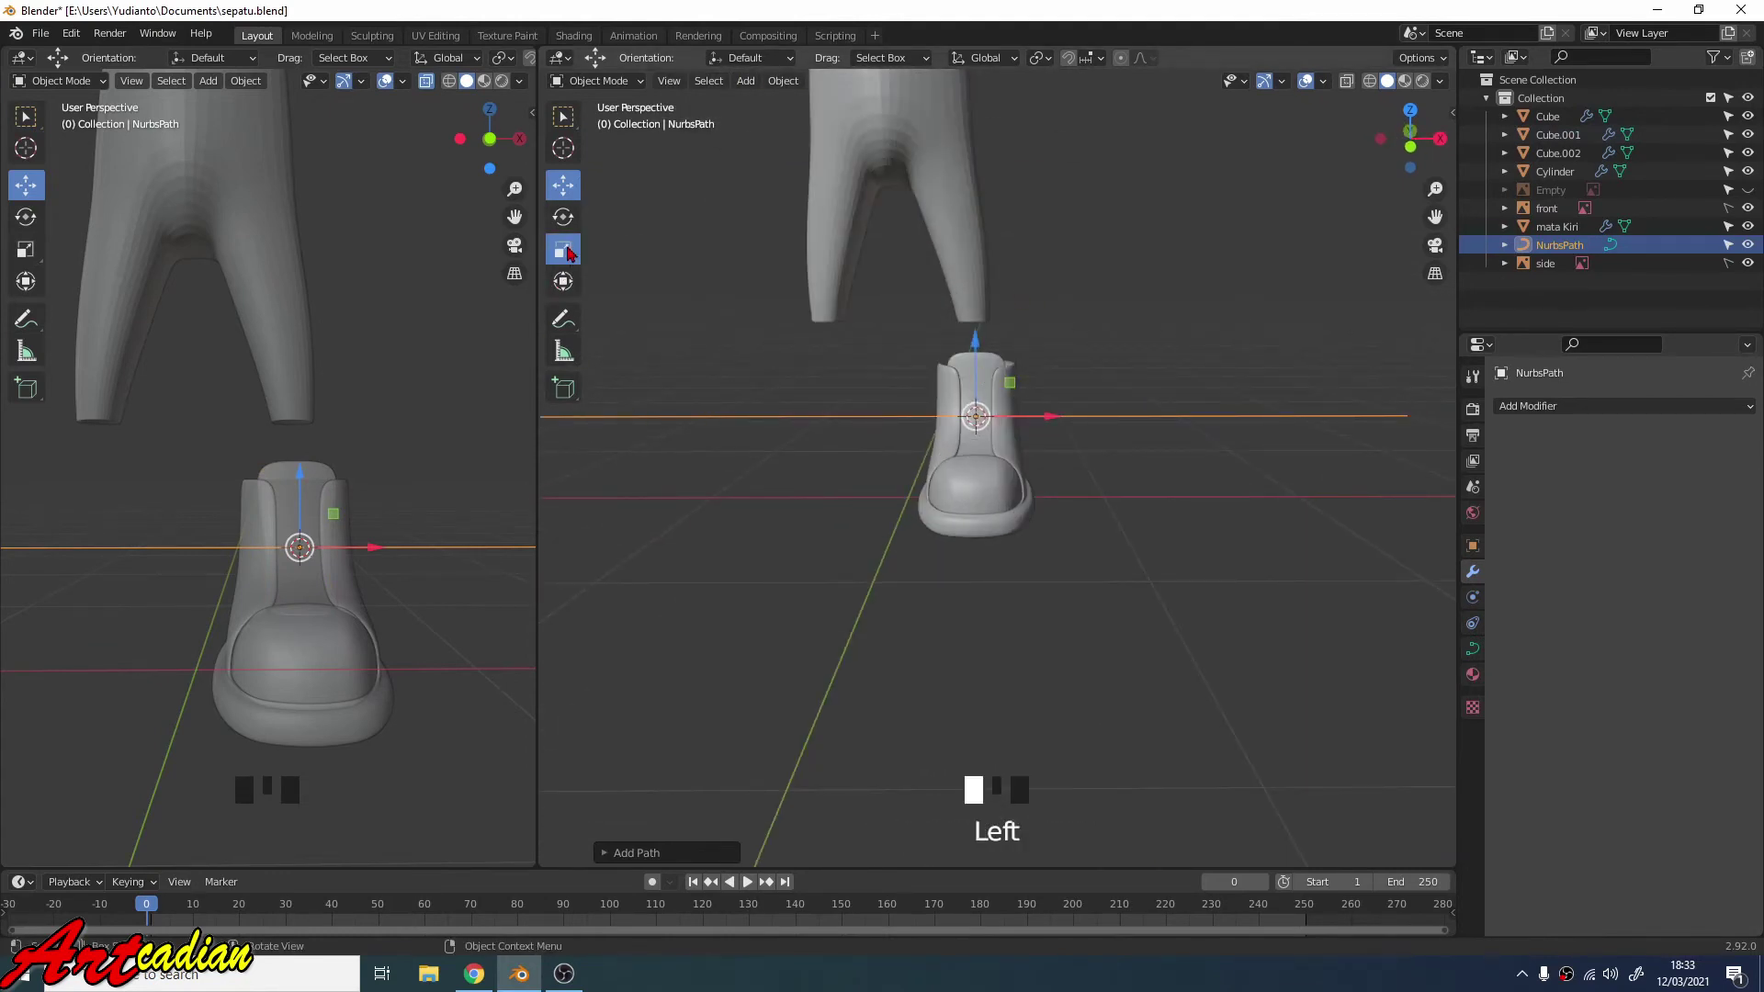
pyautogui.moveTo(1052, 420); pyautogui.dragTo(978, 404)
pyautogui.scroll(3, 1038, 433)
pyautogui.moveTo(1038, 434); pyautogui.dragTo(1016, 551, button='middle')
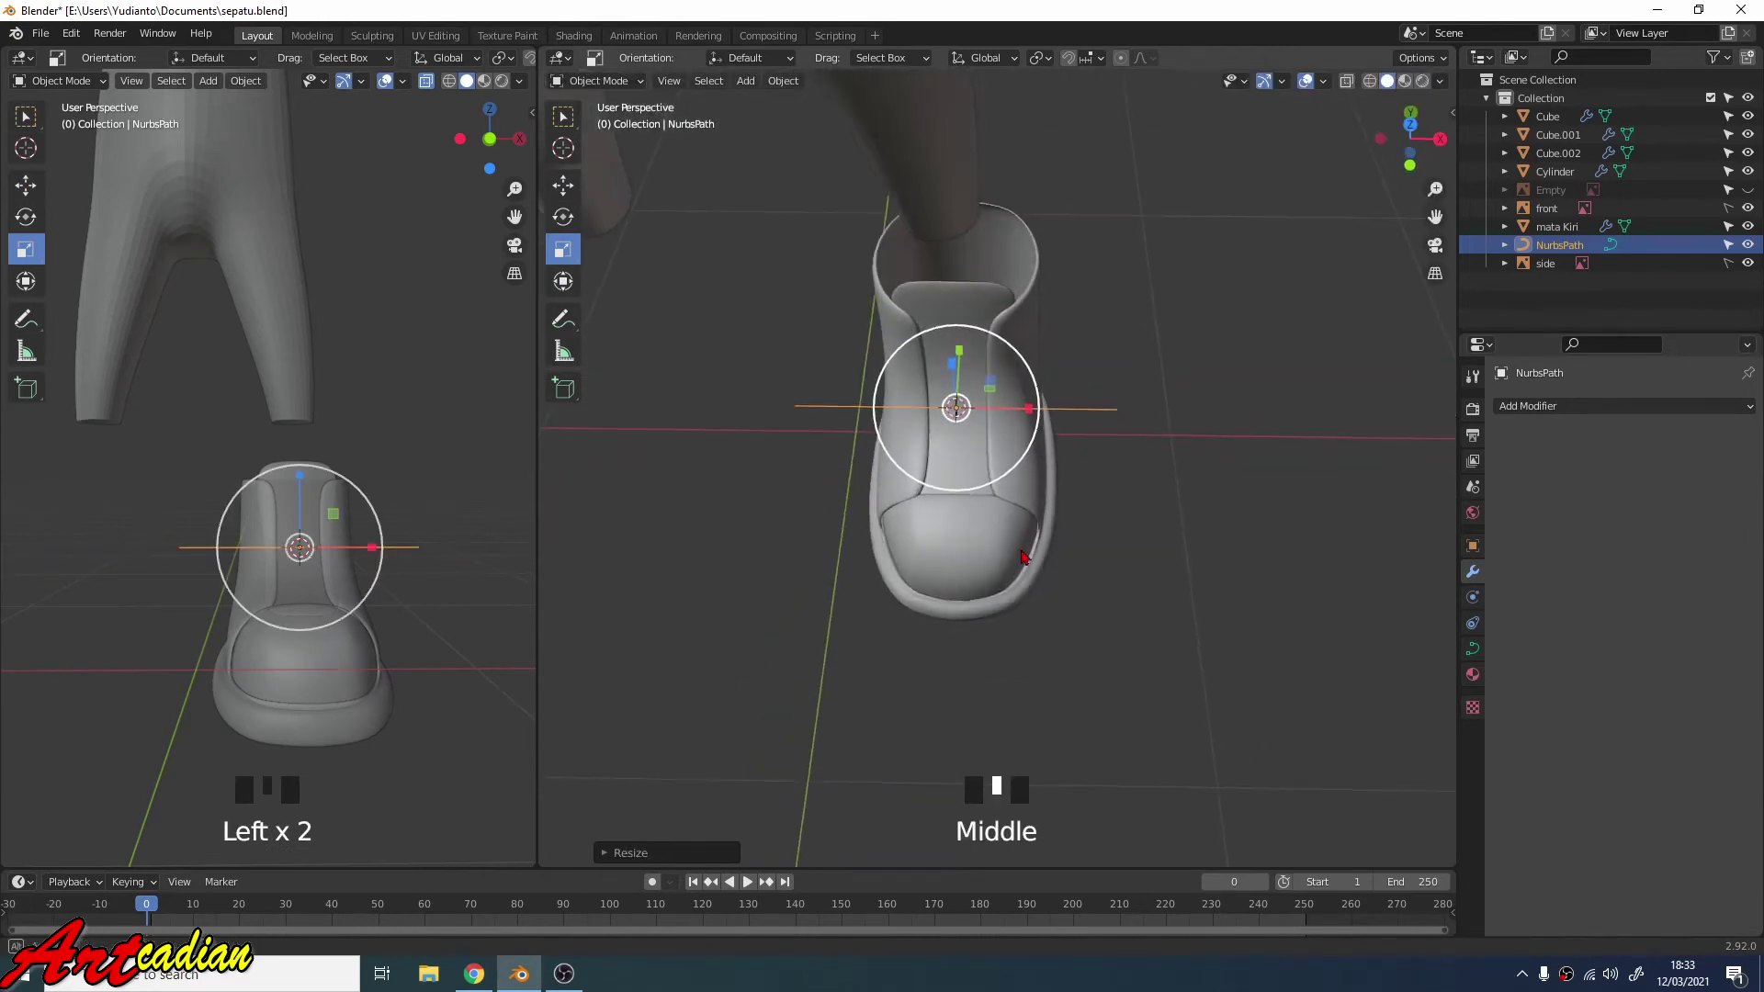
# Scale the path down further along X so it spans little more than the tongue's opening.
pyautogui.scroll(3, 1014, 533)
pyautogui.moveTo(993, 357); pyautogui.dragTo(937, 356)
pyautogui.moveTo(937, 357); pyautogui.dragTo(1002, 384, button='middle')
pyautogui.scroll(3, 988, 382)
pyautogui.moveTo(887, 294); pyautogui.dragTo(878, 294)
pyautogui.moveTo(889, 303); pyautogui.dragTo(921, 250, button='middle')
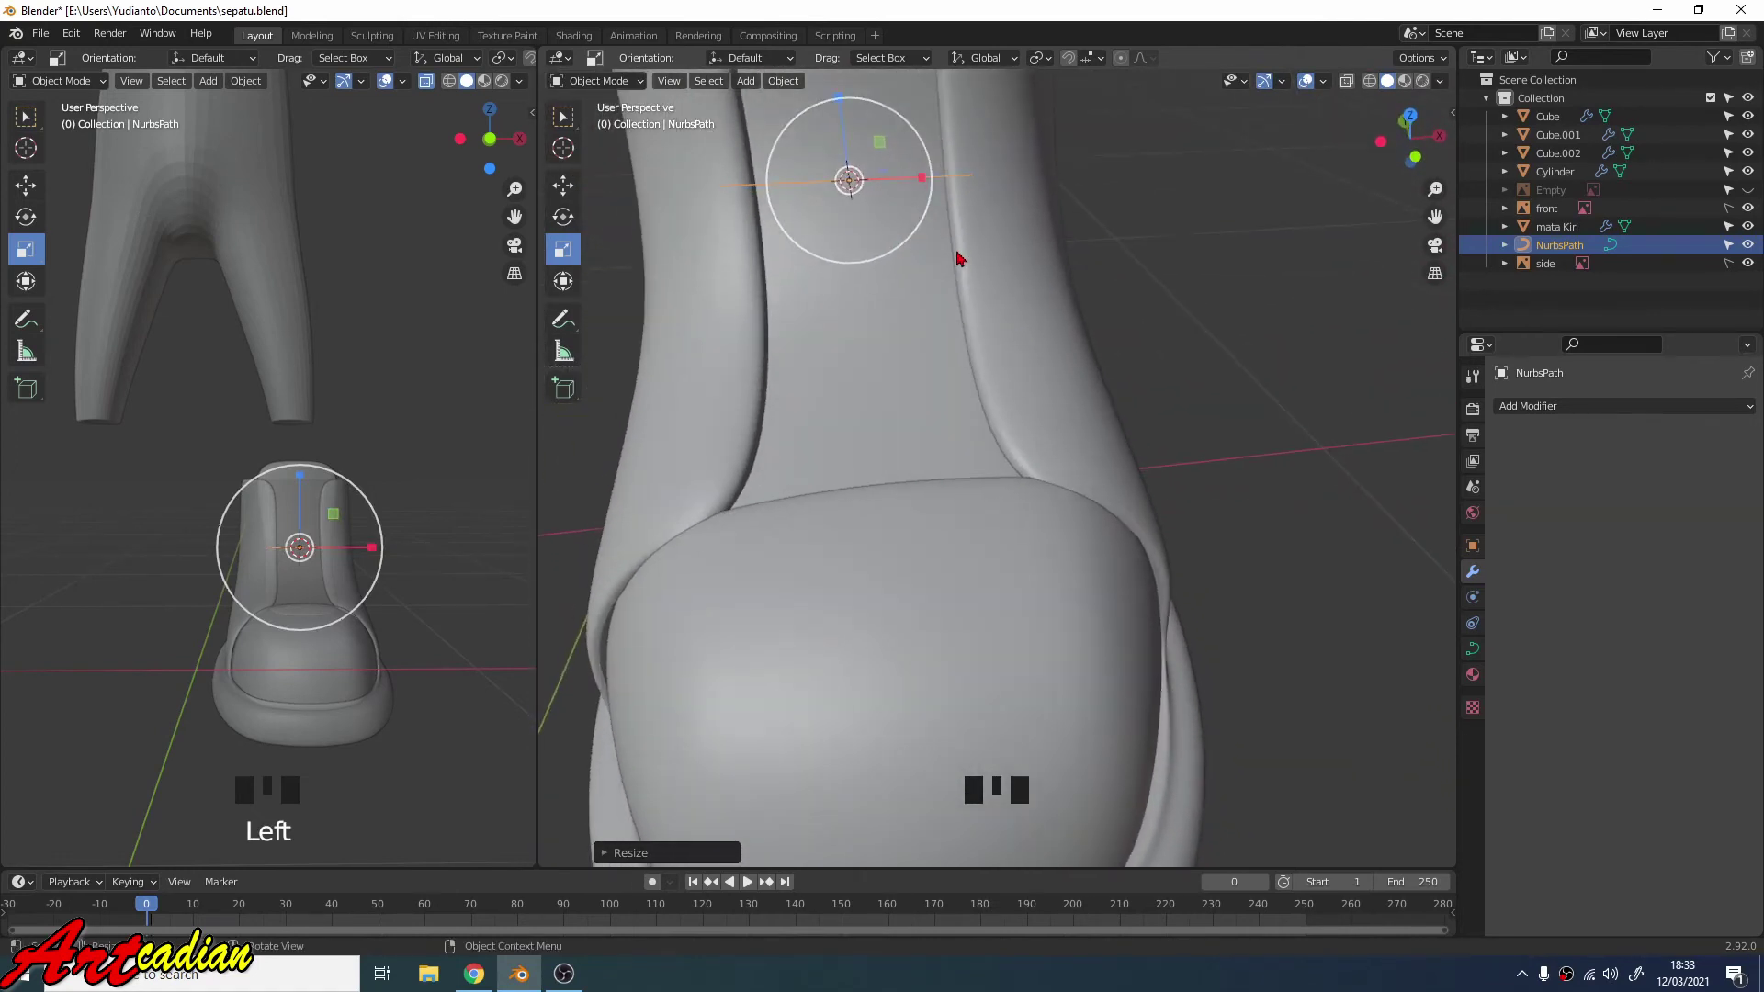
pyautogui.scroll(-2, 1017, 265)
pyautogui.click(1118, 287)
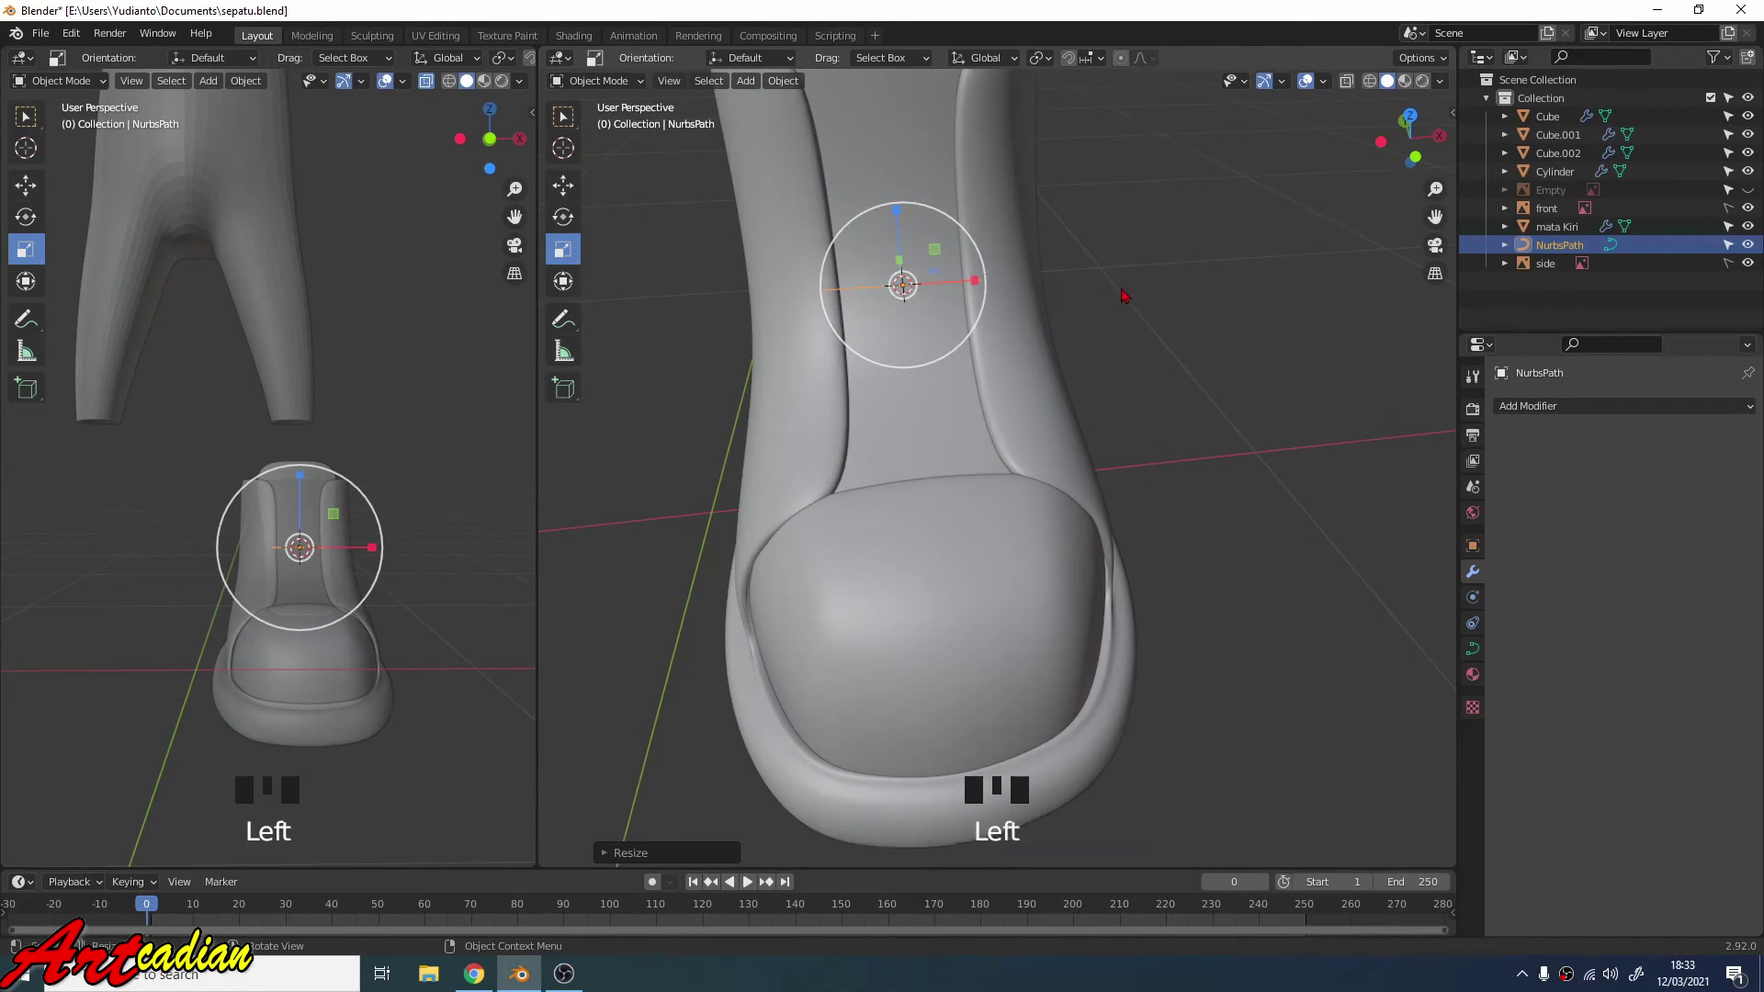
pyautogui.moveTo(1122, 291); pyautogui.dragTo(1038, 245, button='middle')
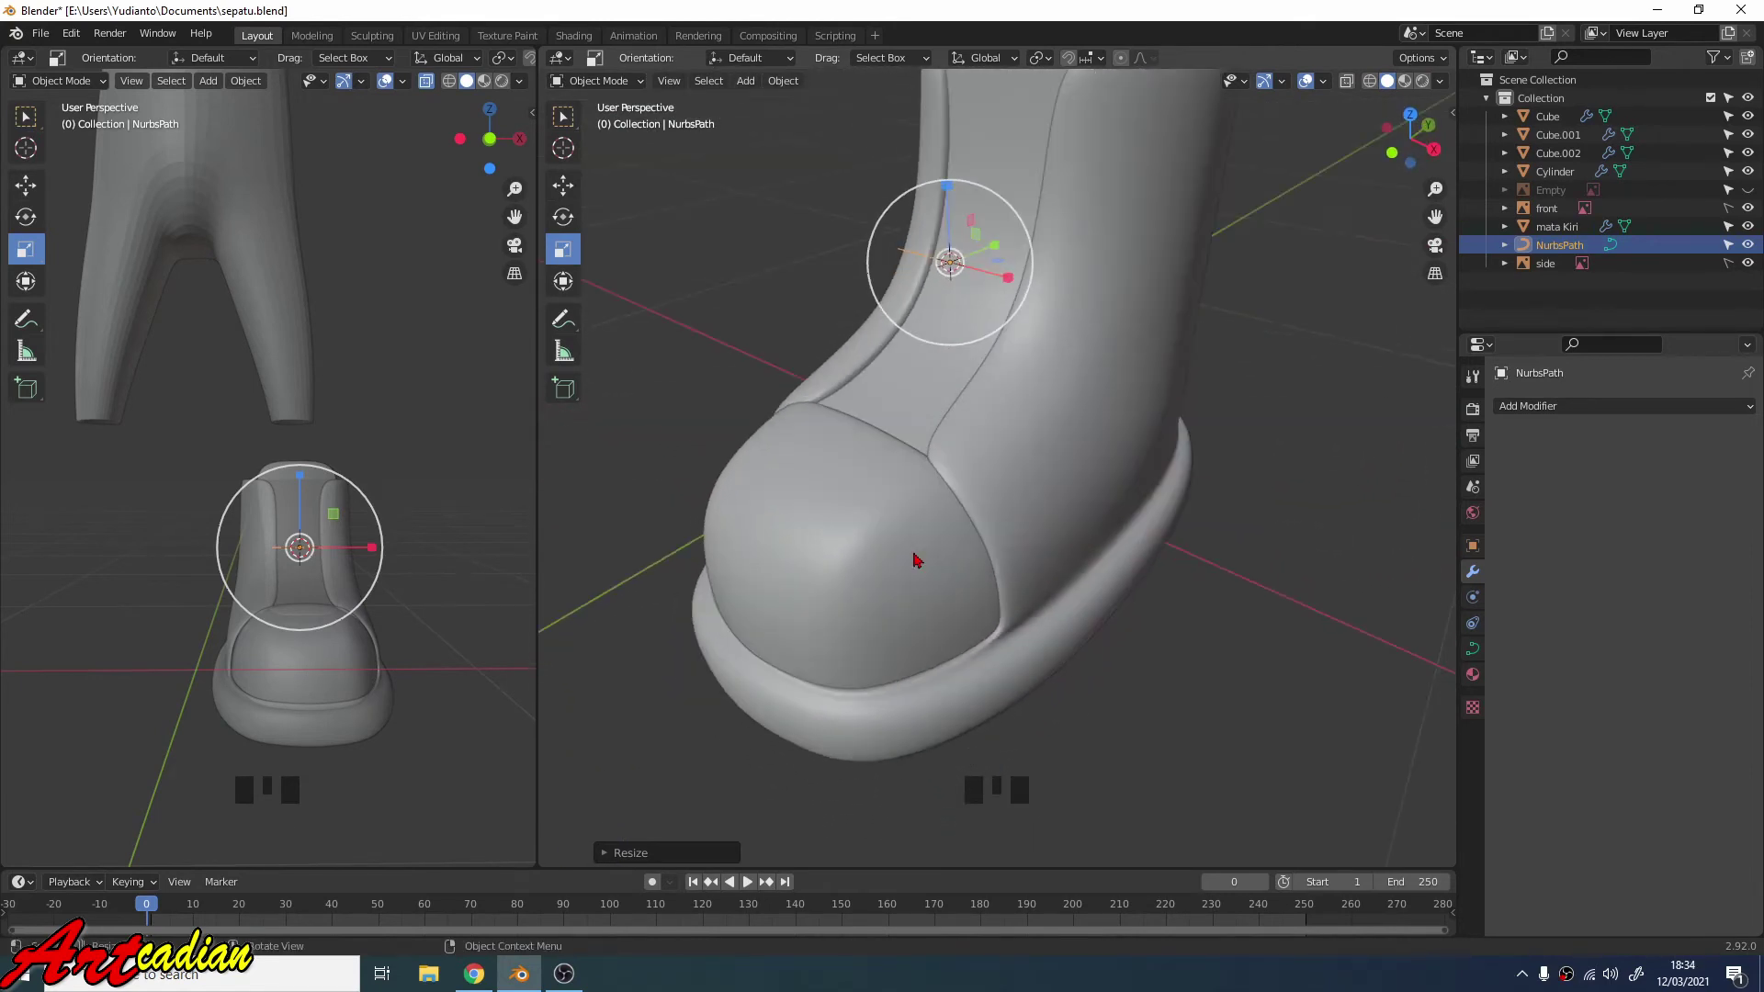
pyautogui.moveTo(1158, 371); pyautogui.dragTo(1170, 320, button='middle')
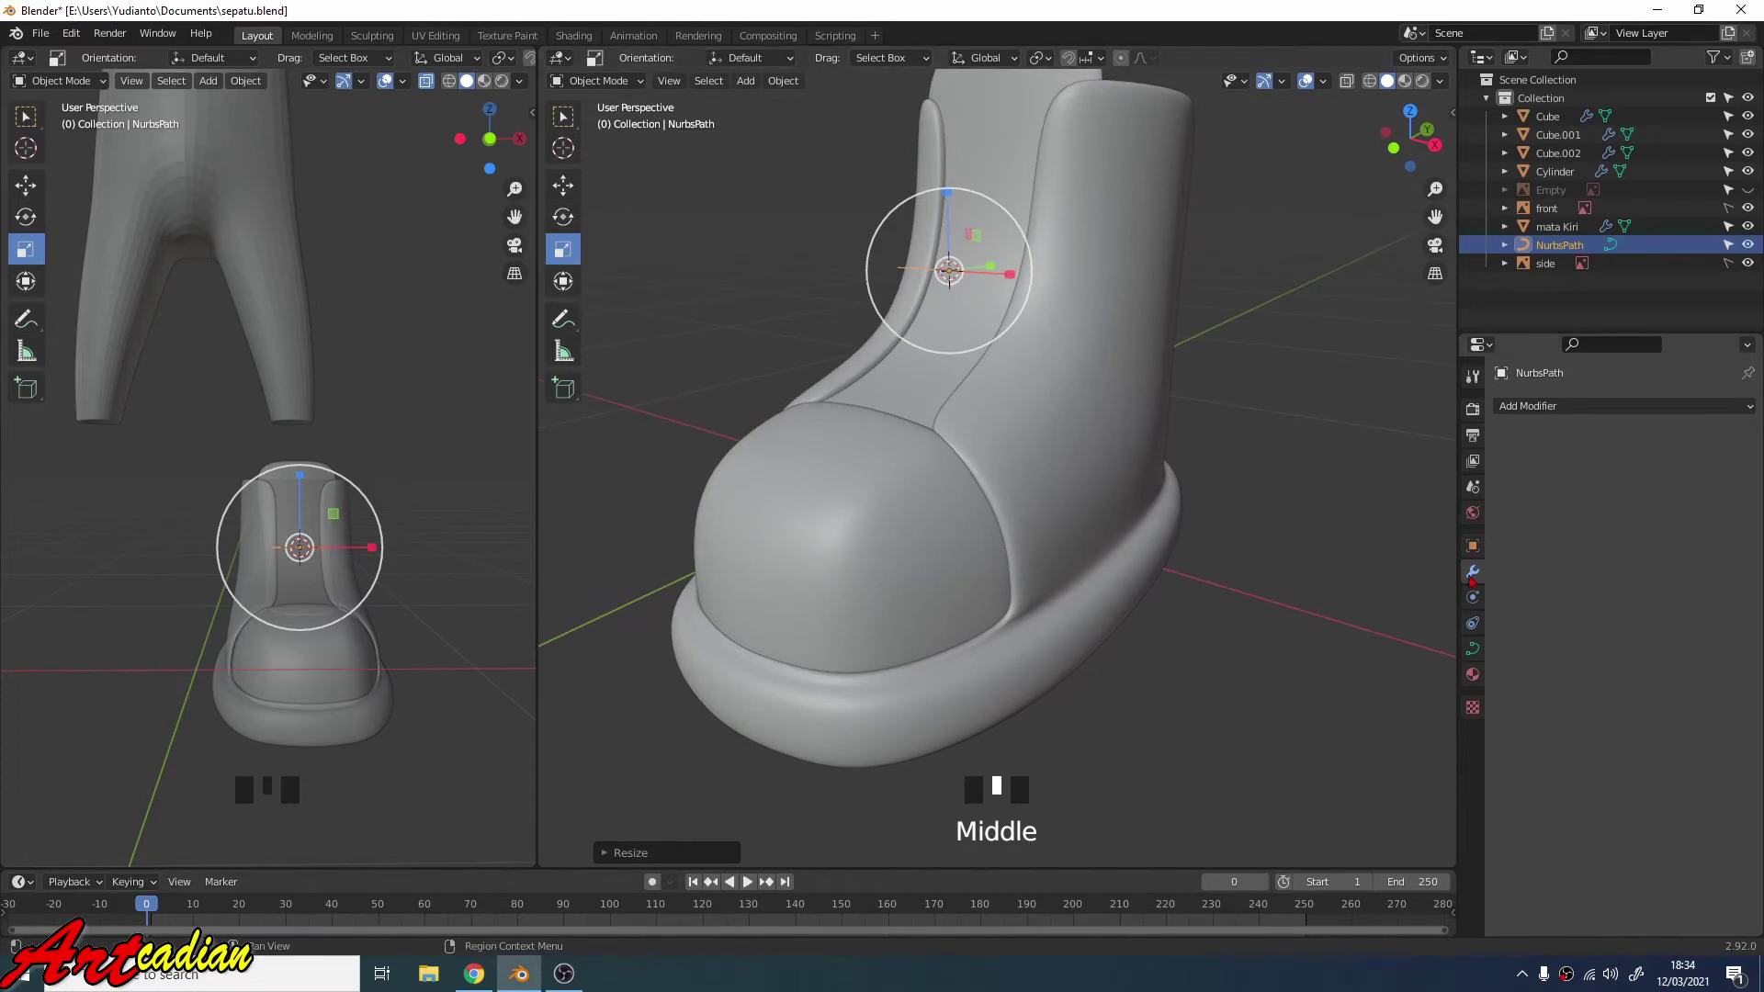
# Disable Path Animation in the lace path's curve settings.
pyautogui.click(1473, 650)
pyautogui.scroll(-2, 1576, 810)
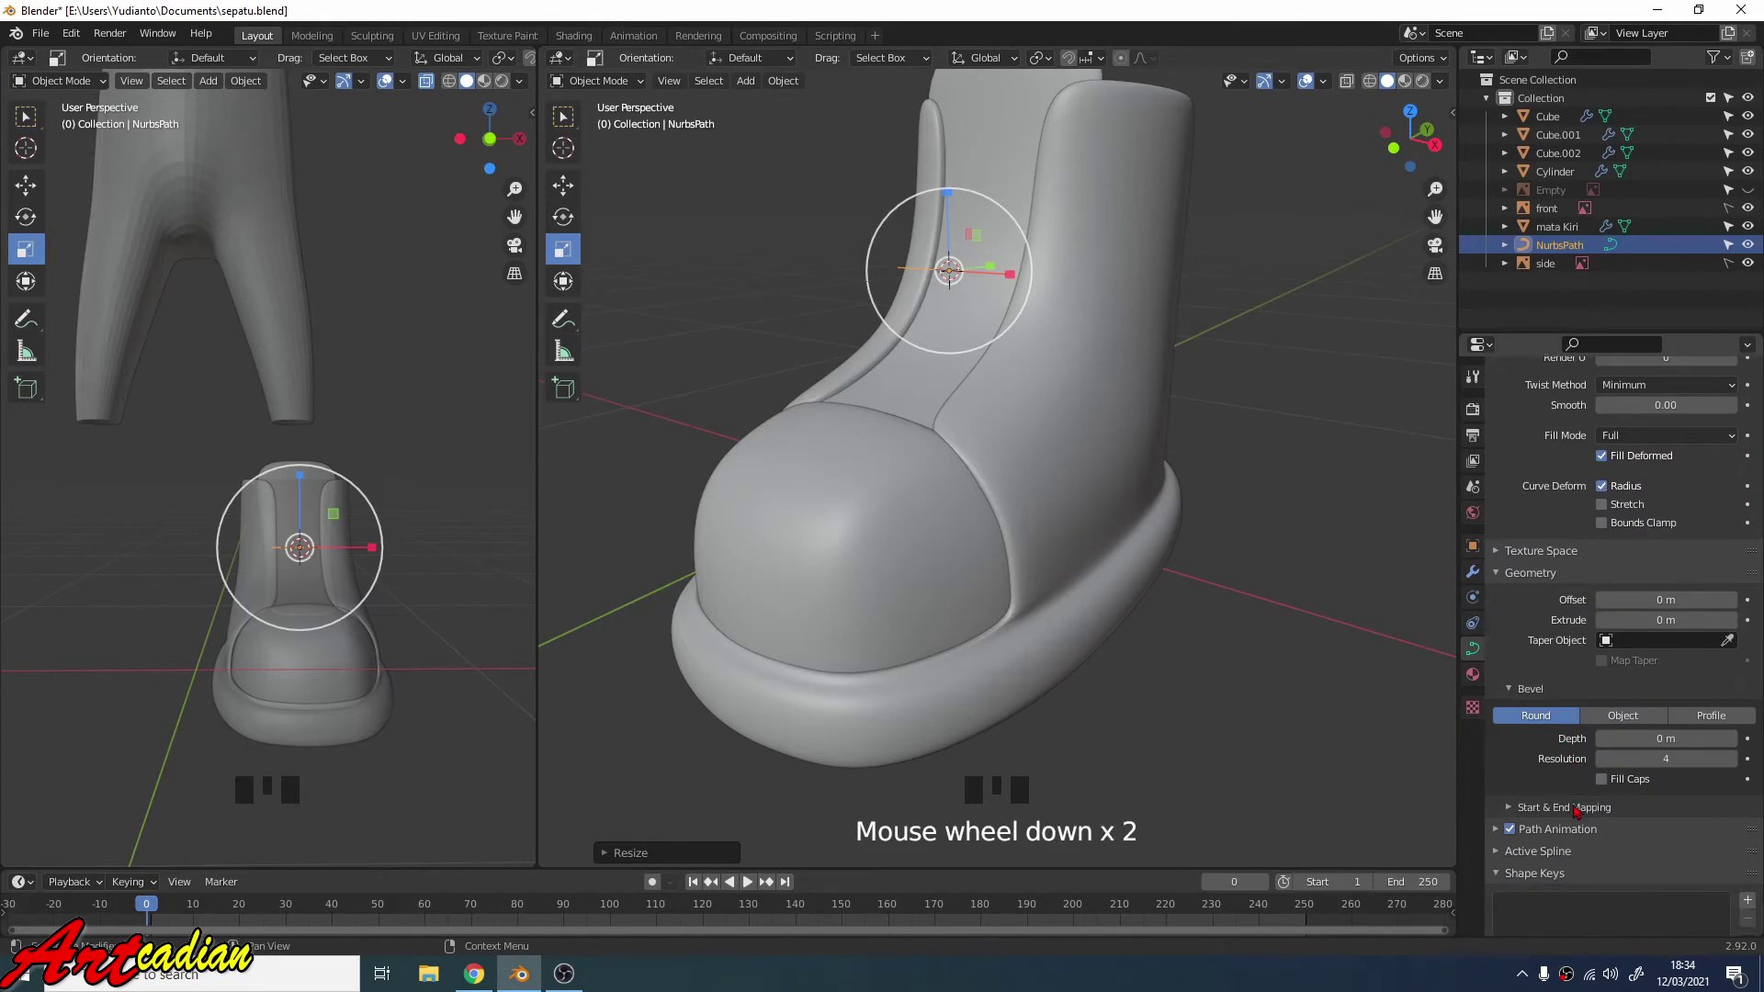
pyautogui.click(1512, 830)
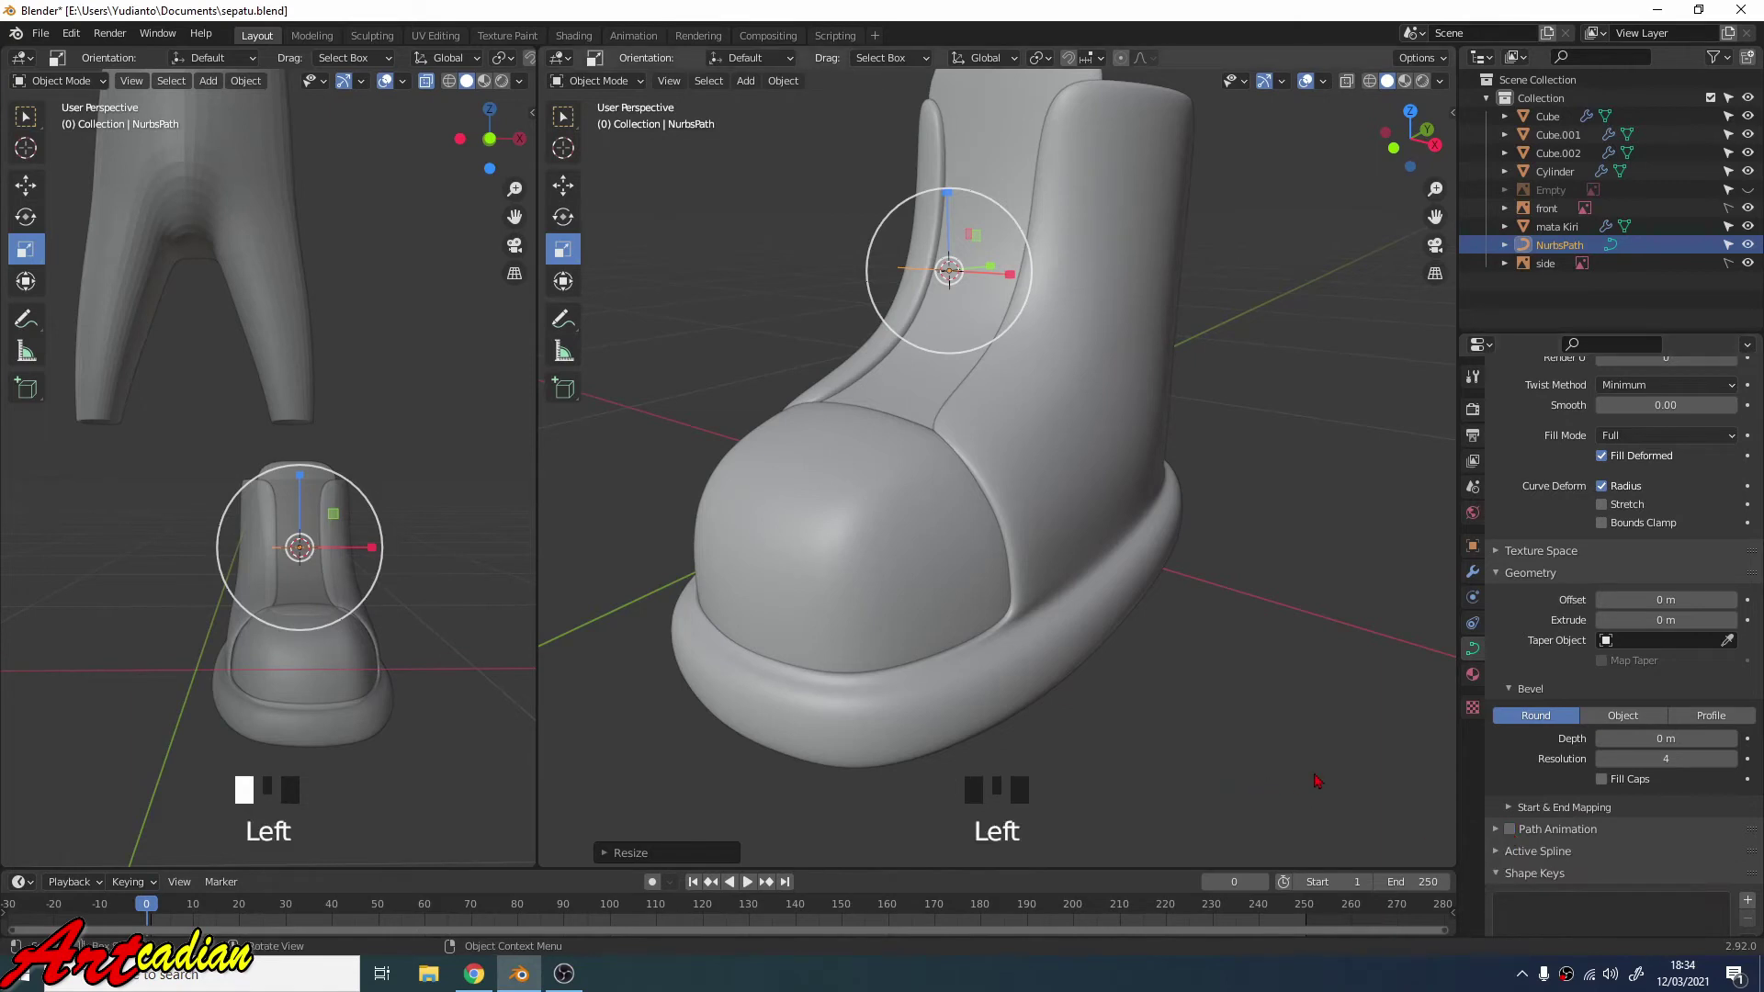
# Set the lace path's geometry extrude to 0.02 m to turn it into a flat strip.
pyautogui.moveTo(1165, 474); pyautogui.dragTo(1333, 459, button='middle')
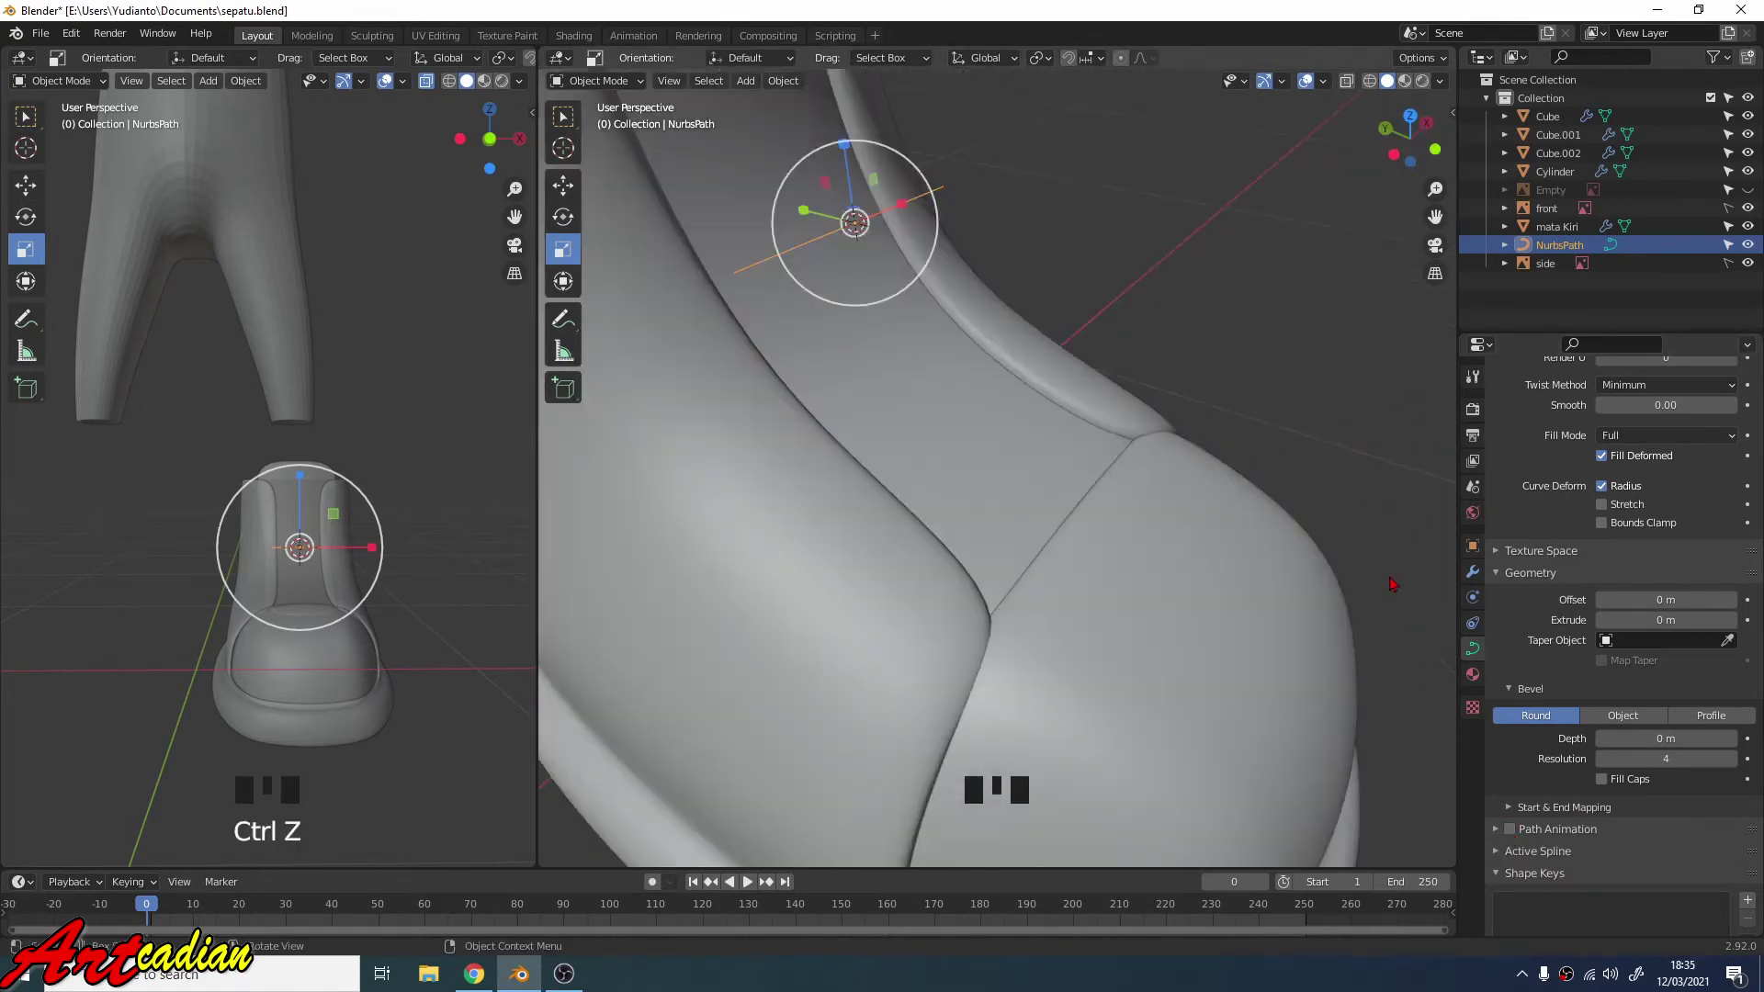
pyautogui.moveTo(1066, 457); pyautogui.dragTo(1299, 508, button='middle')
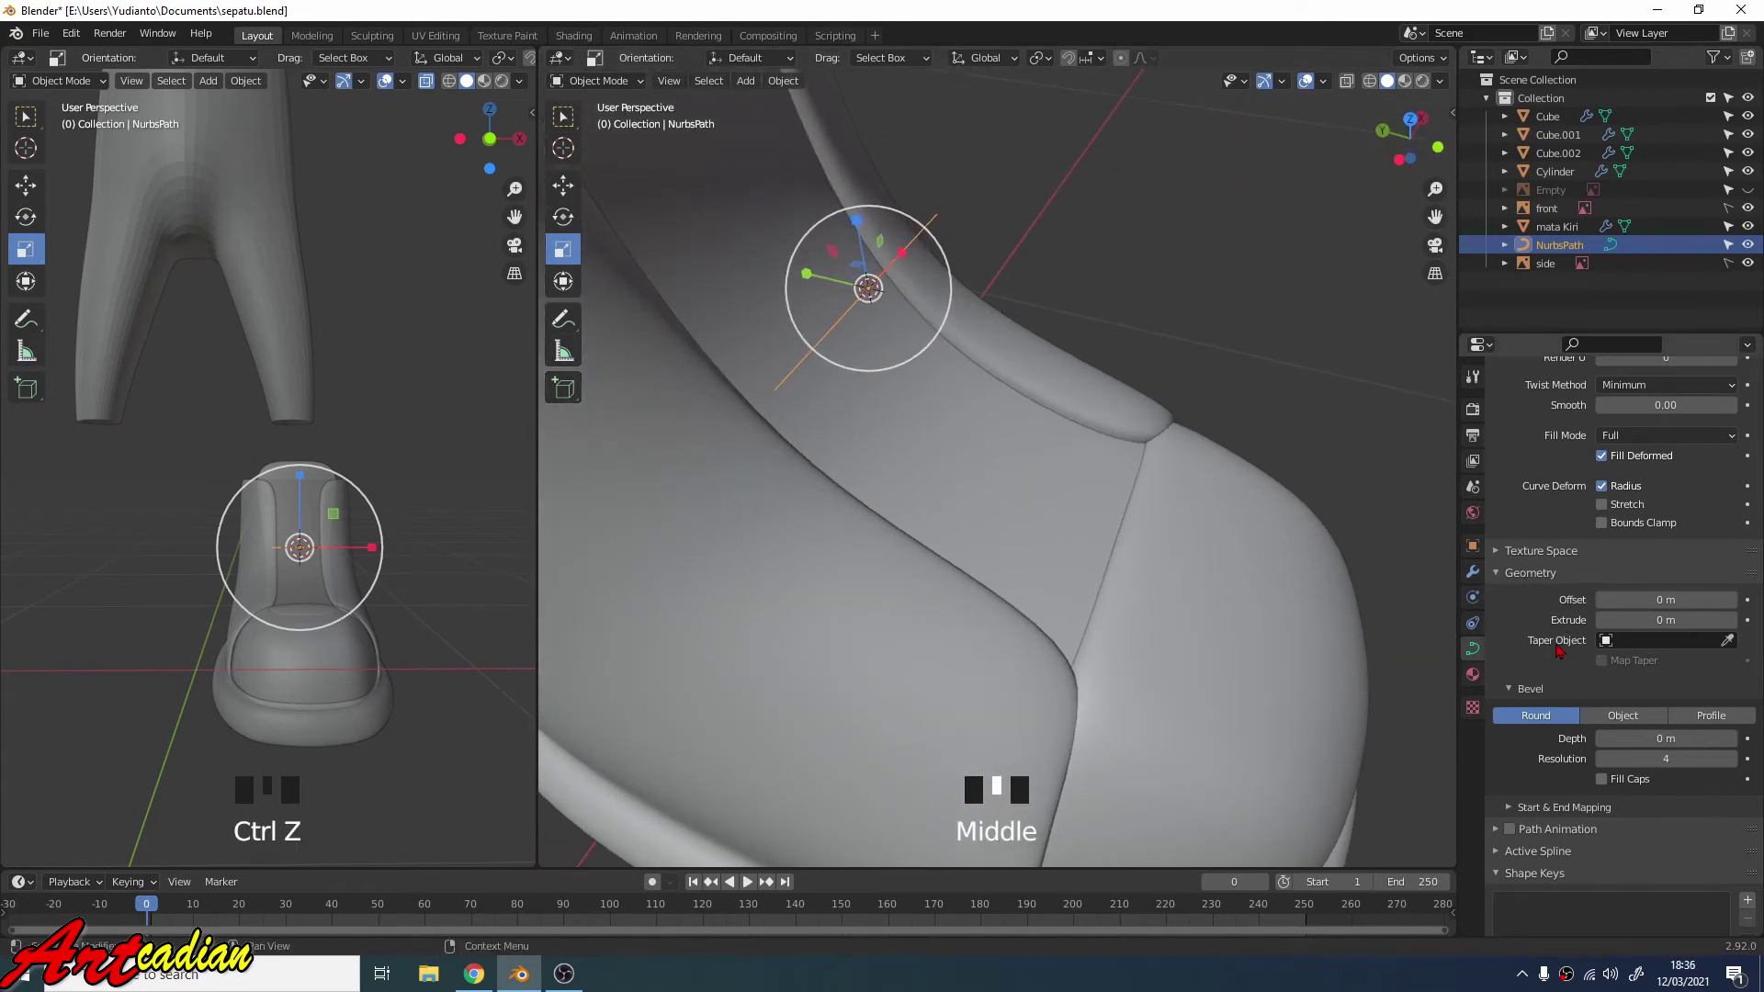
pyautogui.click(1733, 623)
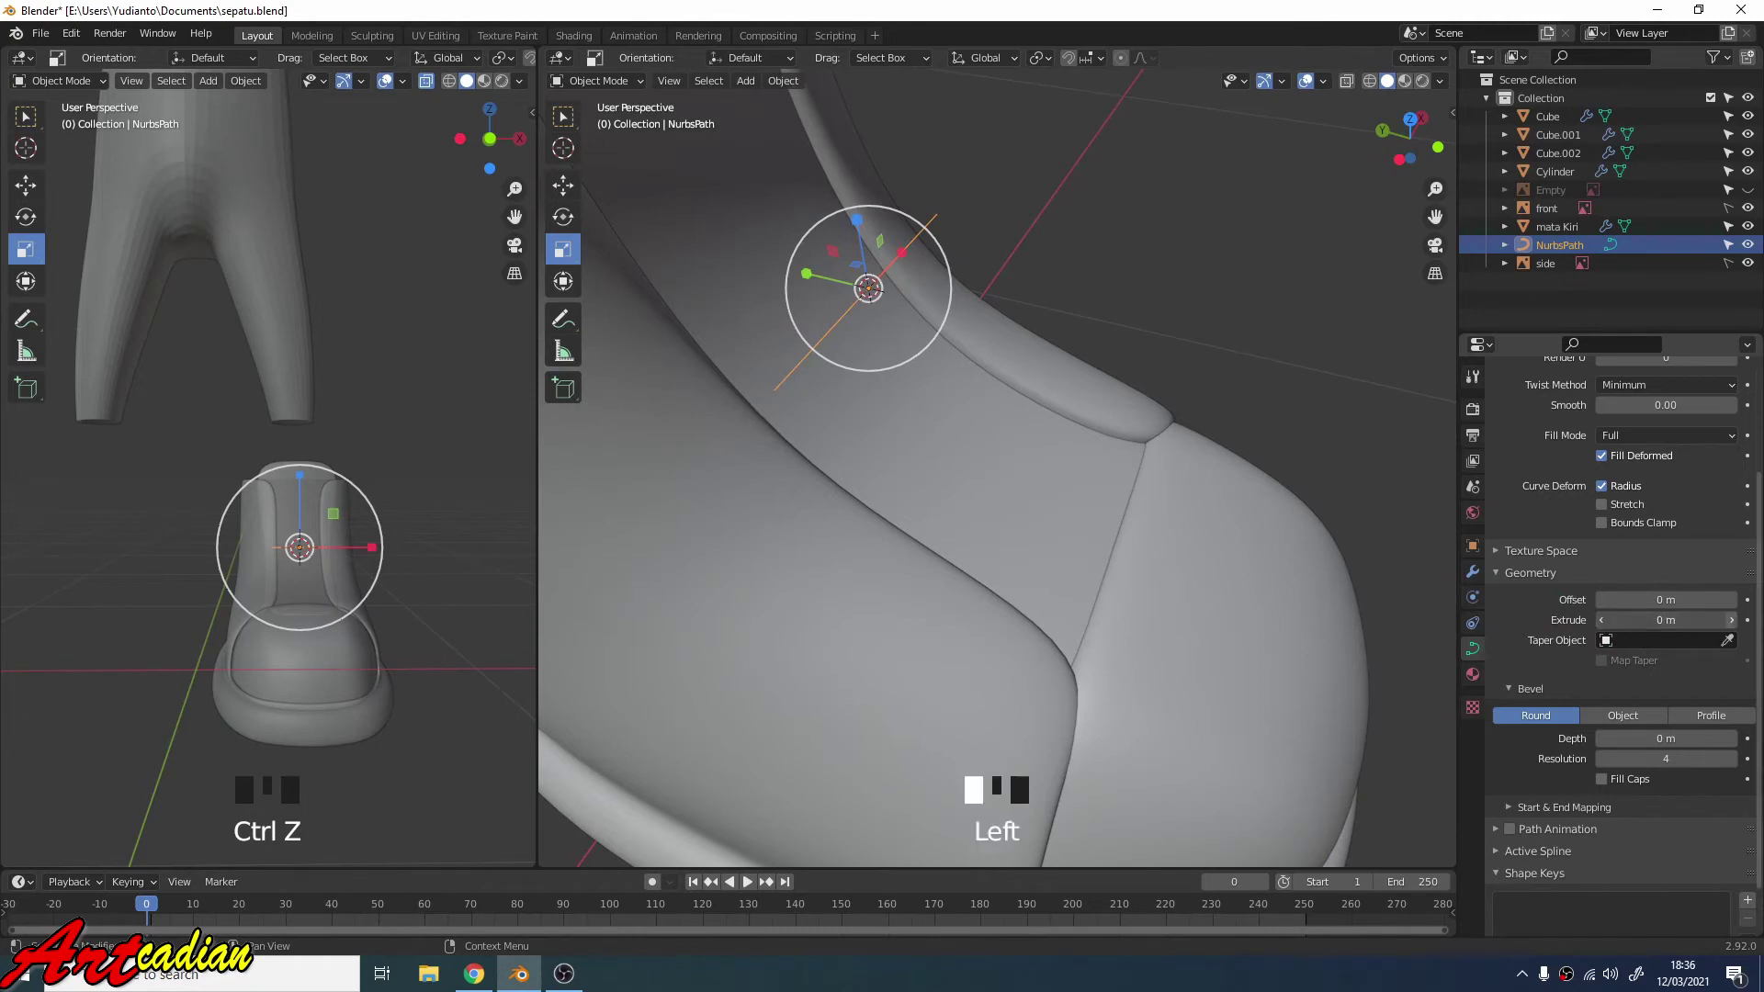
pyautogui.click(1733, 623)
pyautogui.click(1733, 623)
# Rotate the lace strip 90° about the global X axis.
pyautogui.moveTo(1163, 386); pyautogui.dragTo(1099, 368, button='middle')
pyautogui.scroll(-2, 1042, 317)
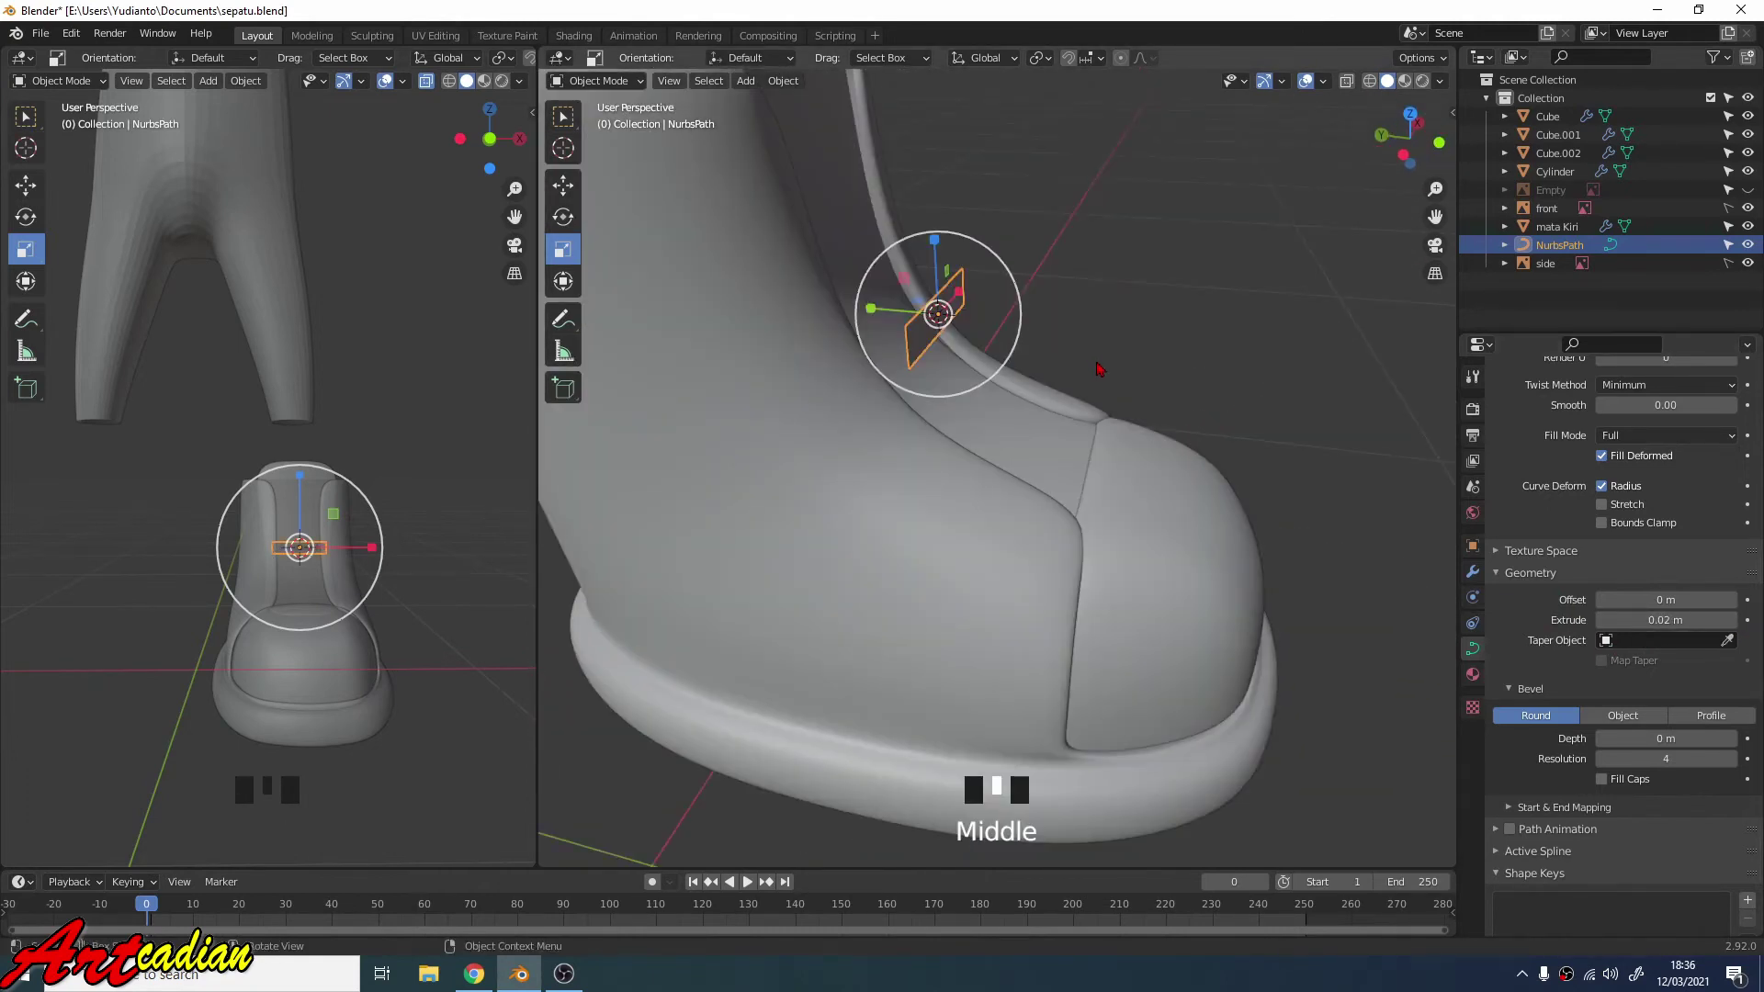
pyautogui.press('r')
pyautogui.write('x')
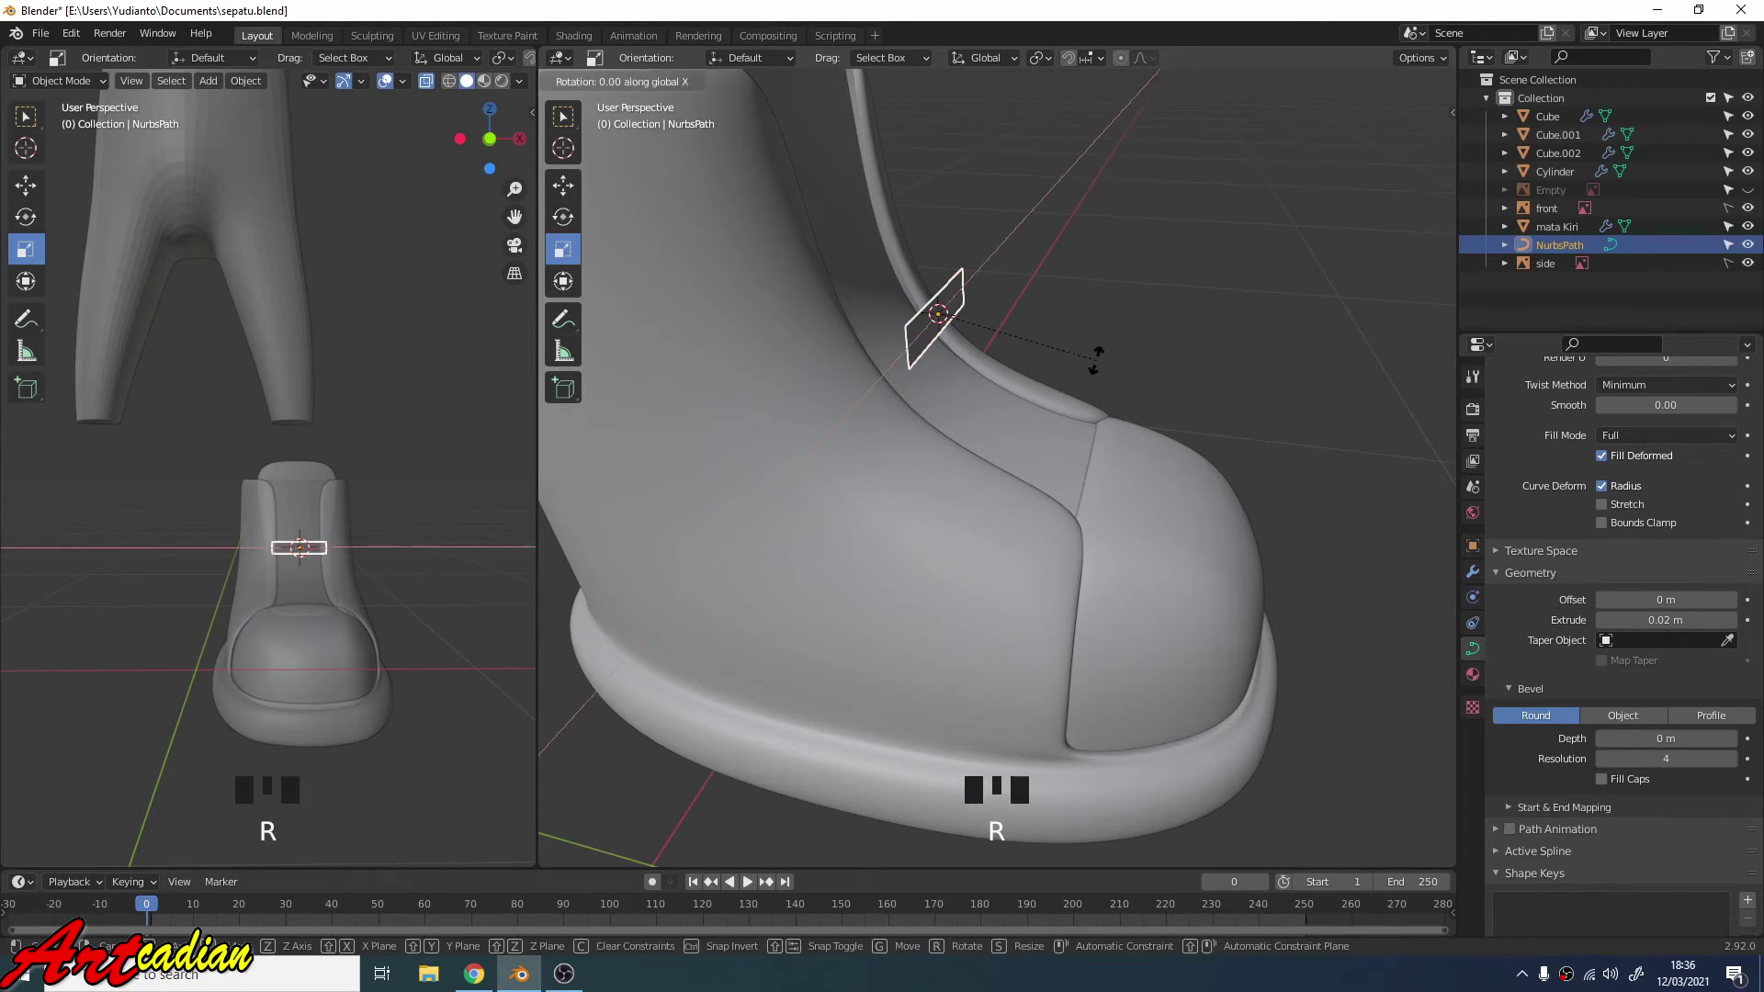
pyautogui.write('90')
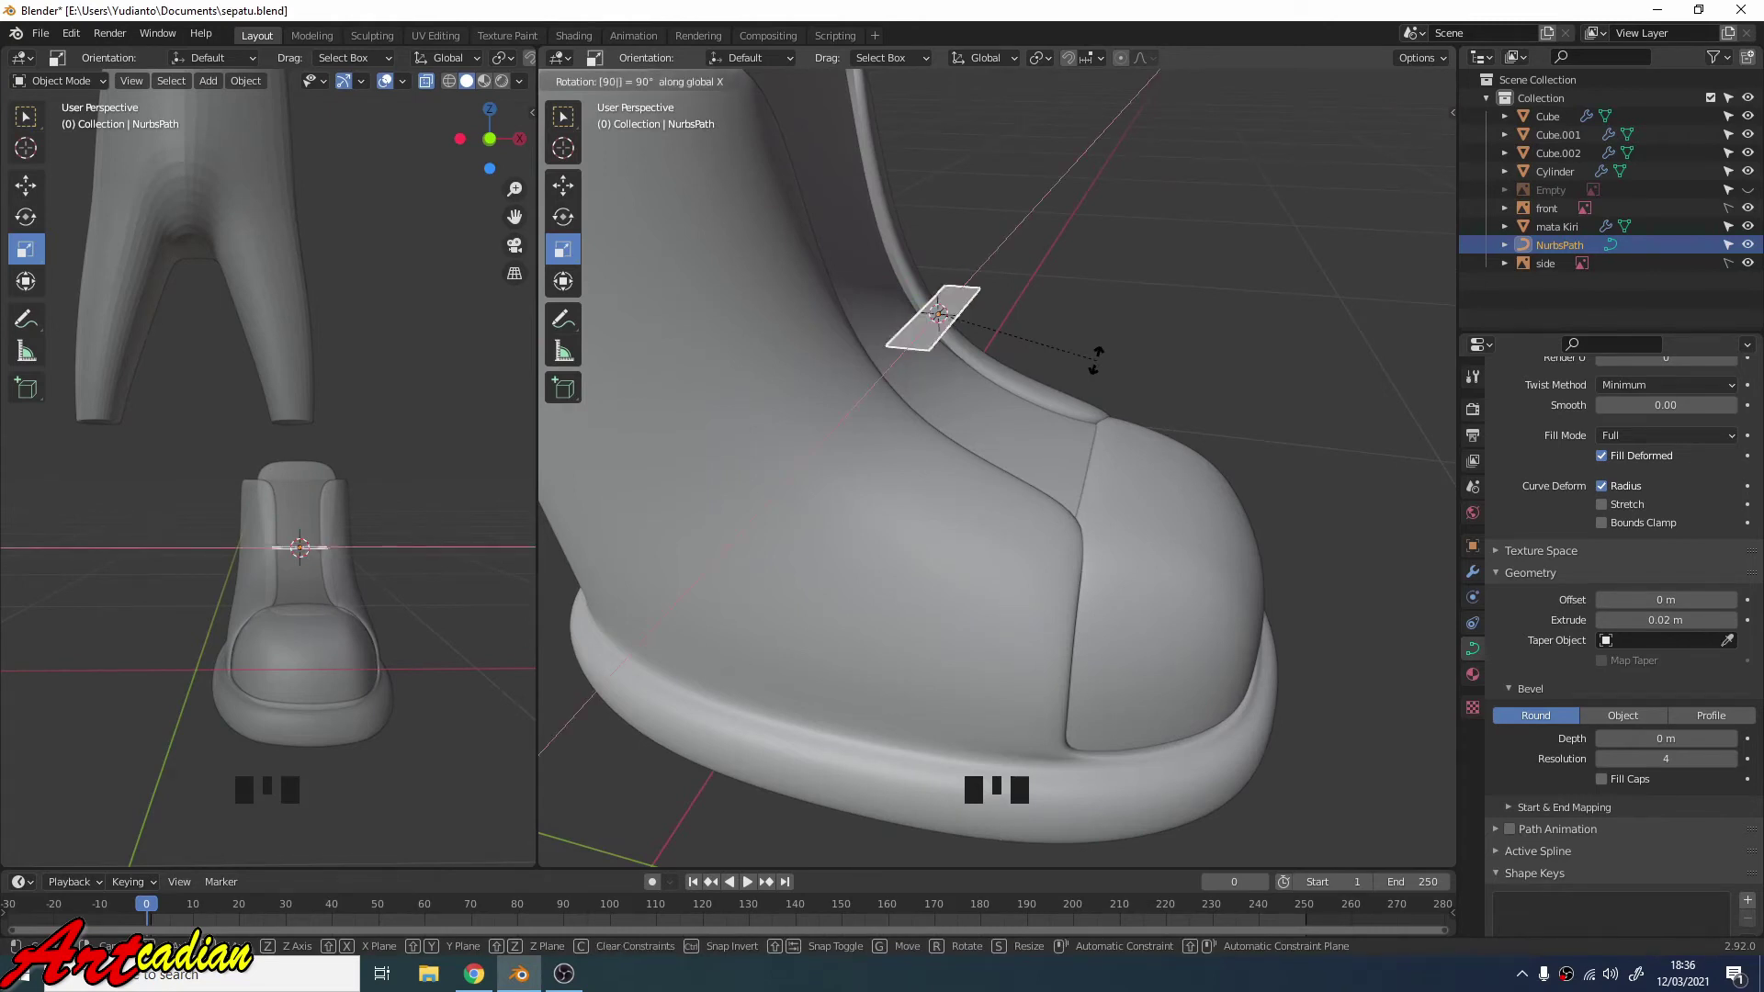
pyautogui.press('Return')
# Give the lace strip a round bevel with a depth of 0.01 m.
pyautogui.moveTo(1130, 263); pyautogui.dragTo(1015, 354, button='middle')
pyautogui.scroll(2, 1130, 320)
pyautogui.scroll(3, 947, 294)
pyautogui.scroll(-2, 968, 353)
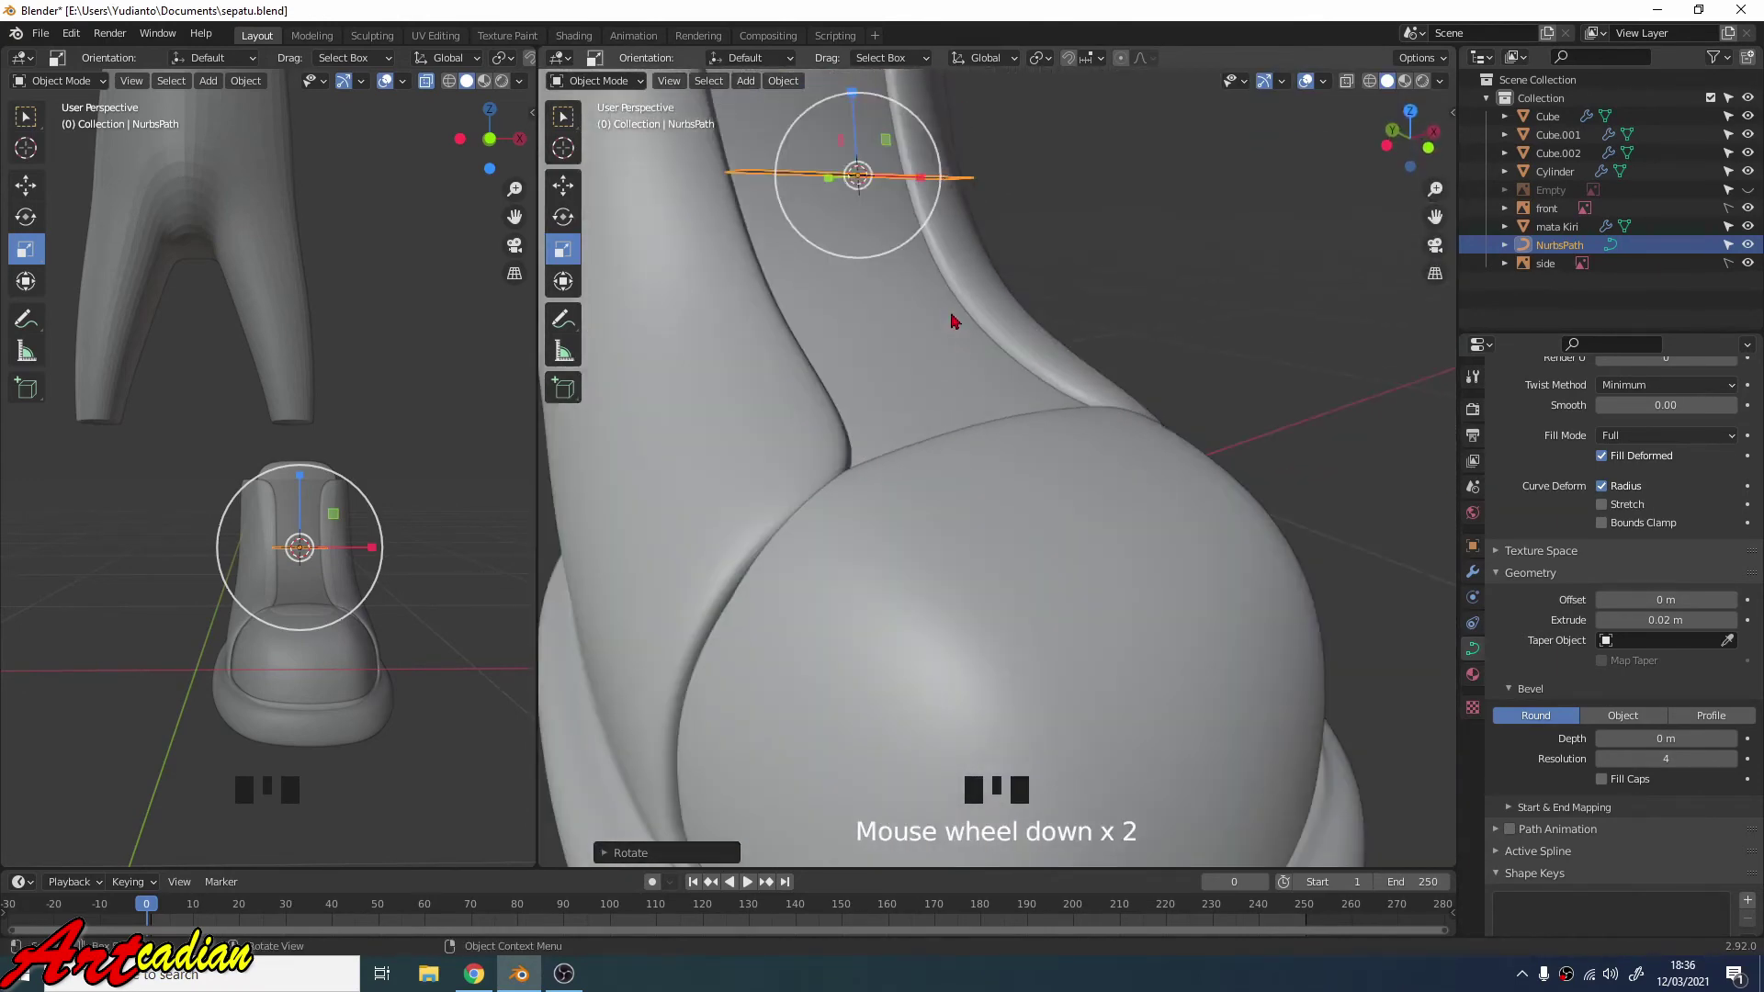
pyautogui.keyDown('shift'); pyautogui.moveTo(946, 299); pyautogui.dragTo(1000, 446, button='middle'); pyautogui.keyUp('shift')
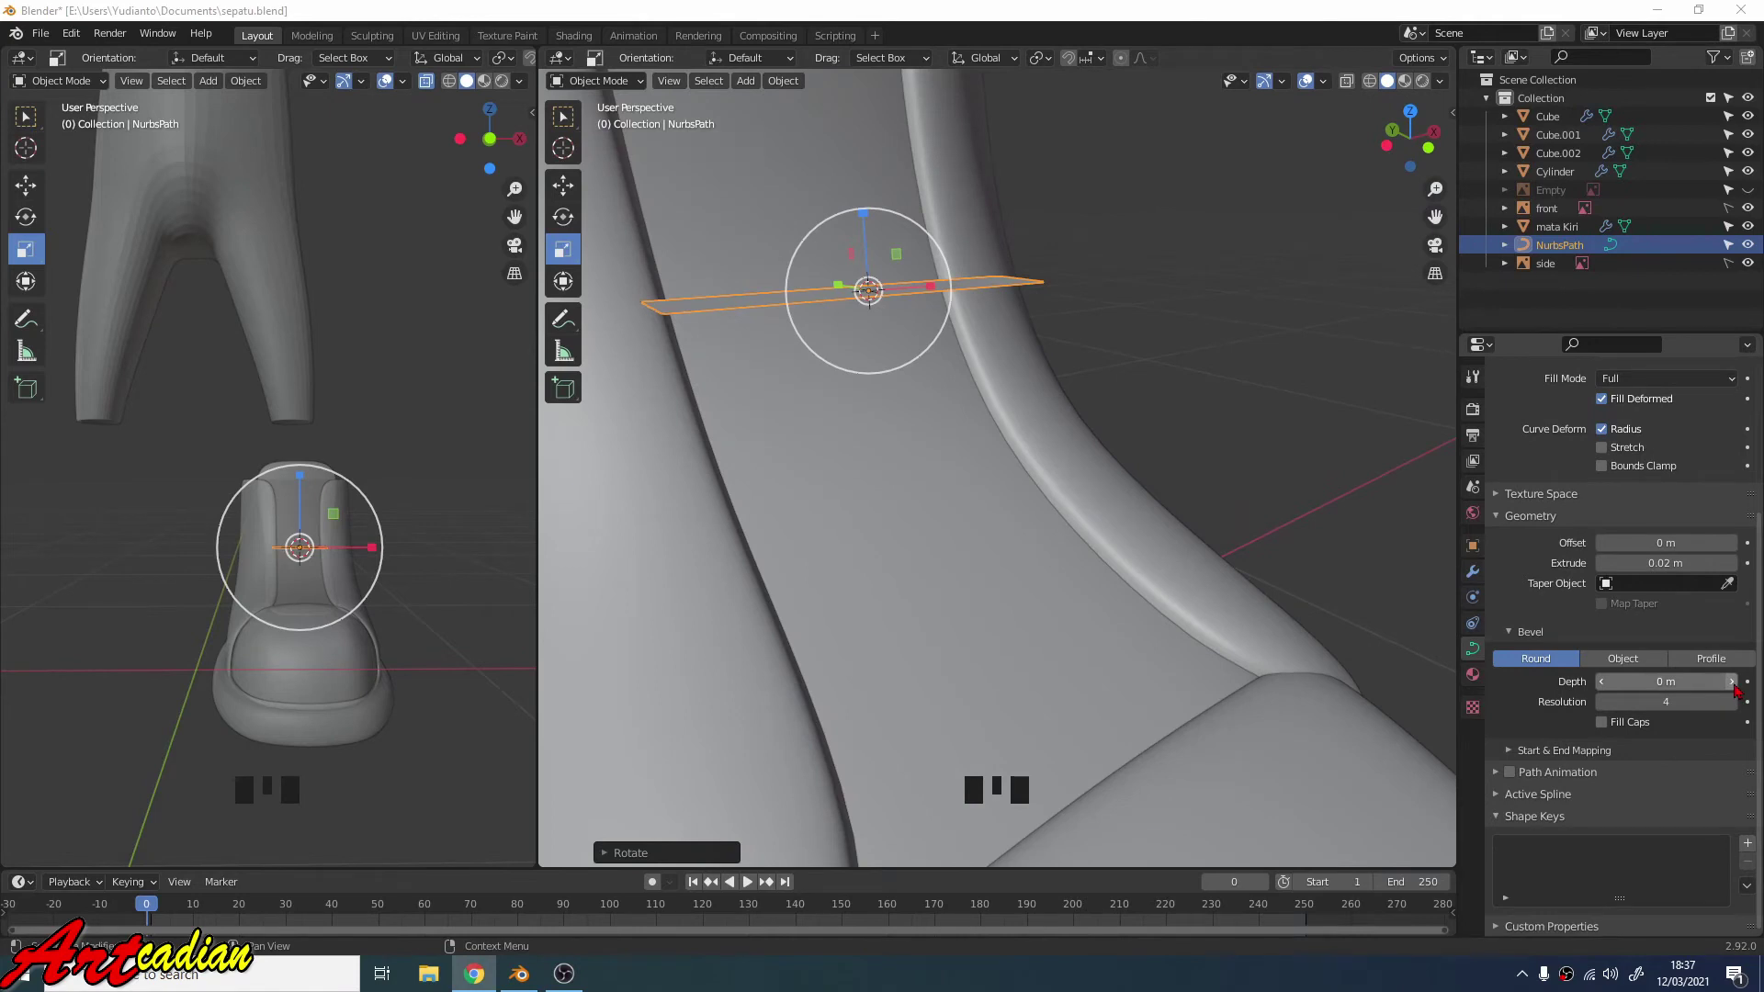
pyautogui.click(1733, 681)
pyautogui.moveTo(1000, 614); pyautogui.dragTo(1136, 595, button='middle')
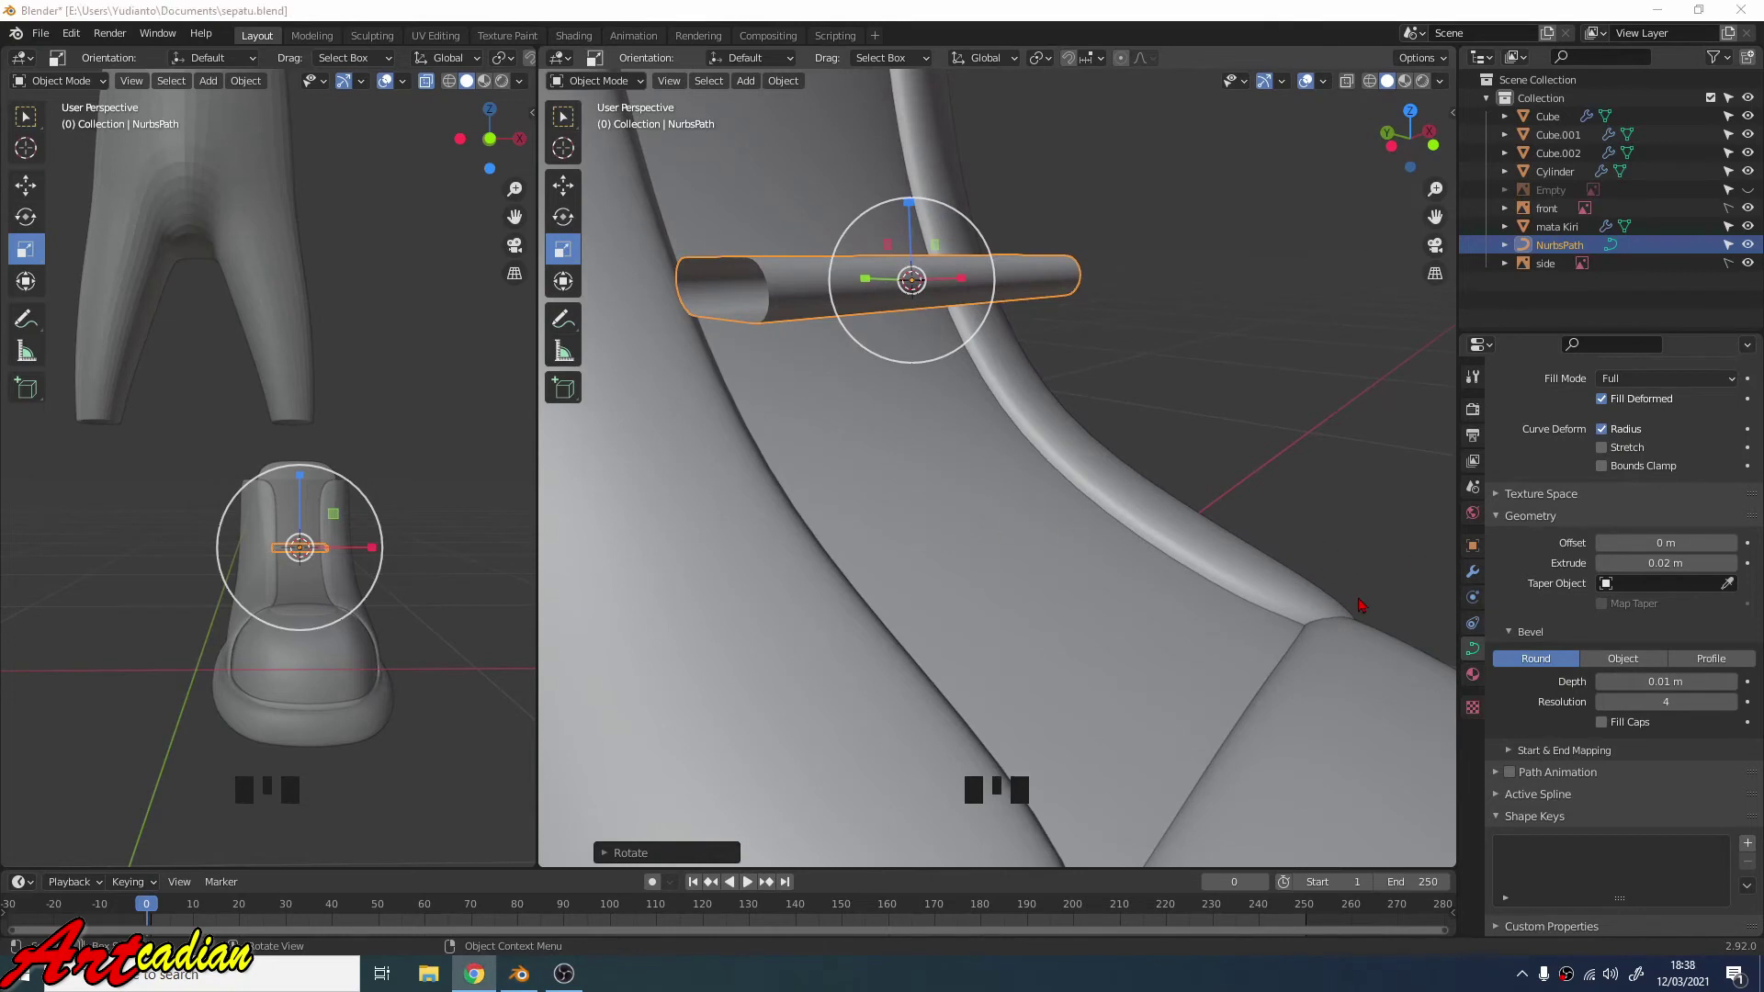
# Set the lace curve's preview resolution to 2 and its fill mode to Half.
pyautogui.scroll(6, 1530, 579)
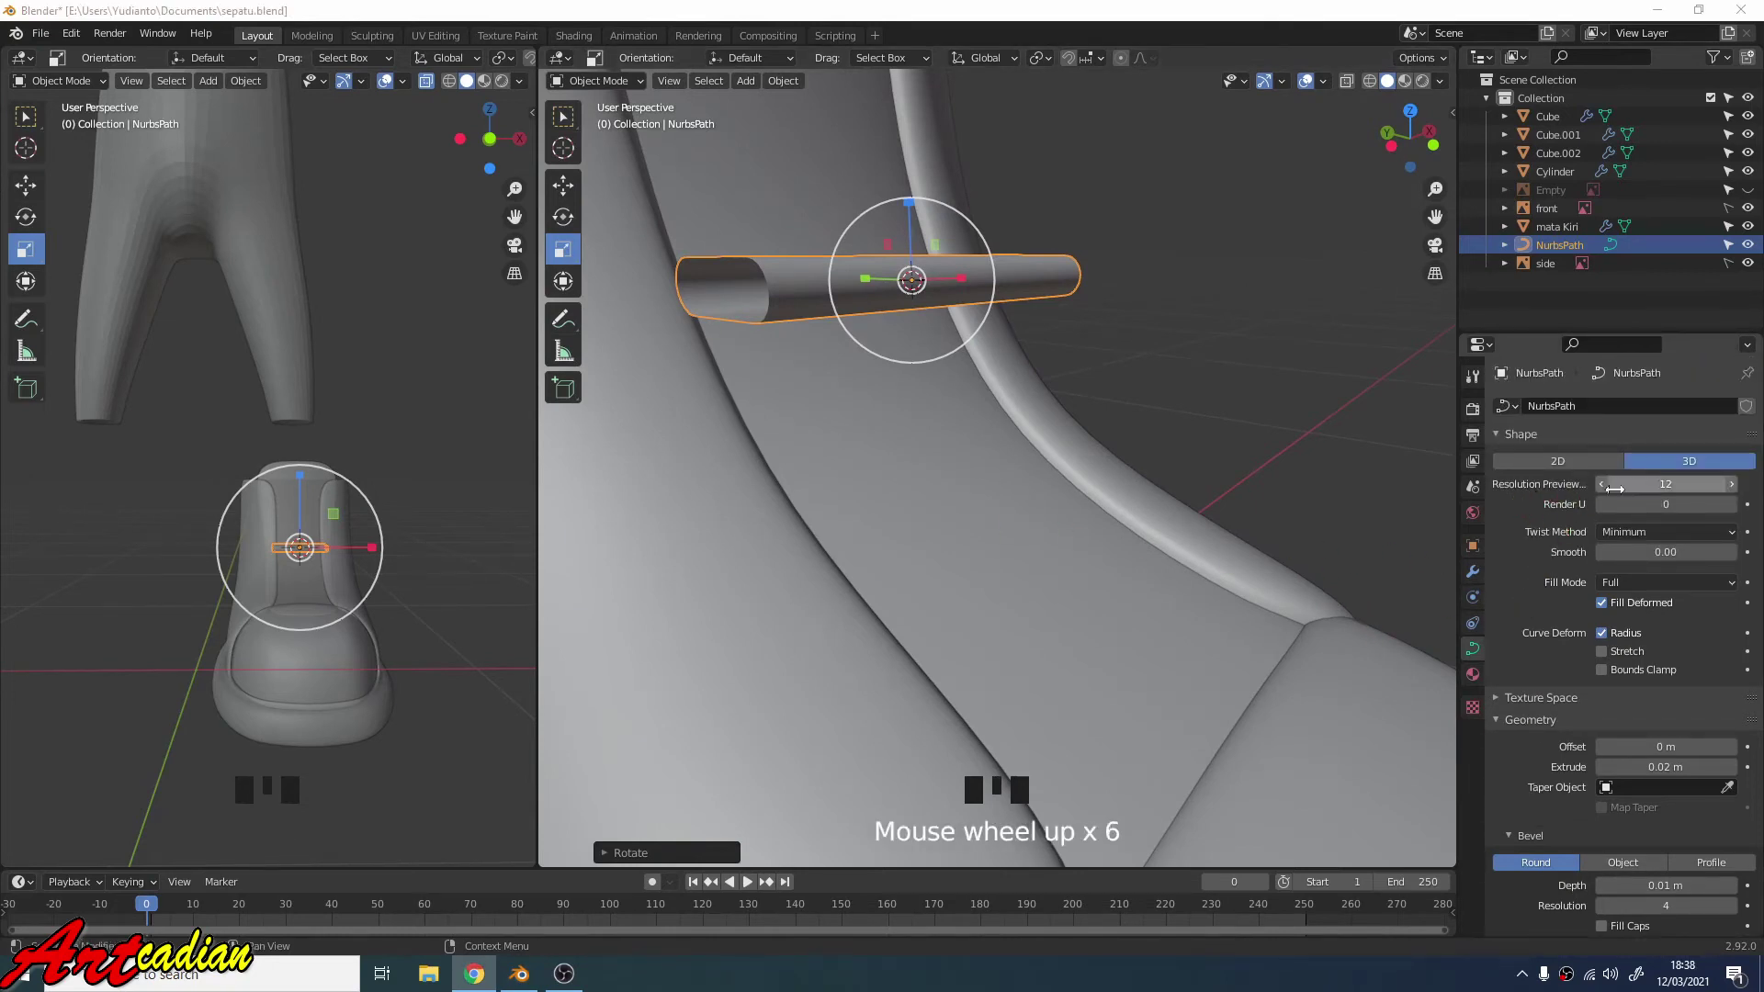
pyautogui.click(1657, 486)
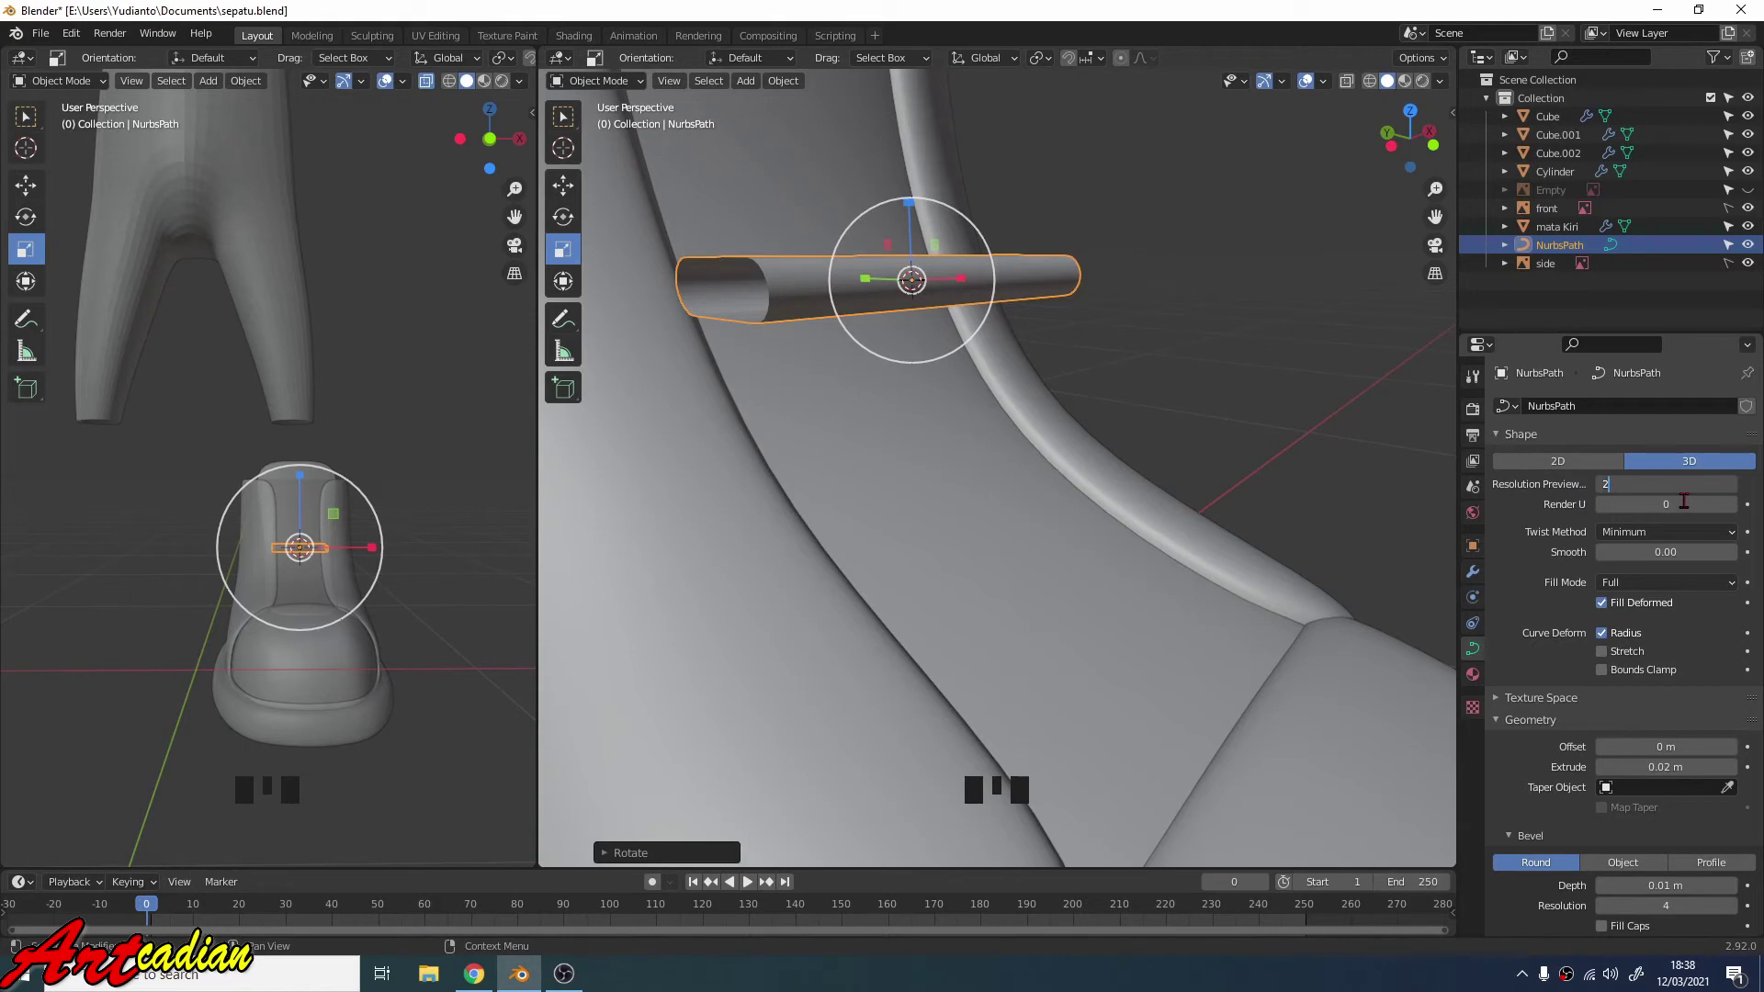
pyautogui.press('Return')
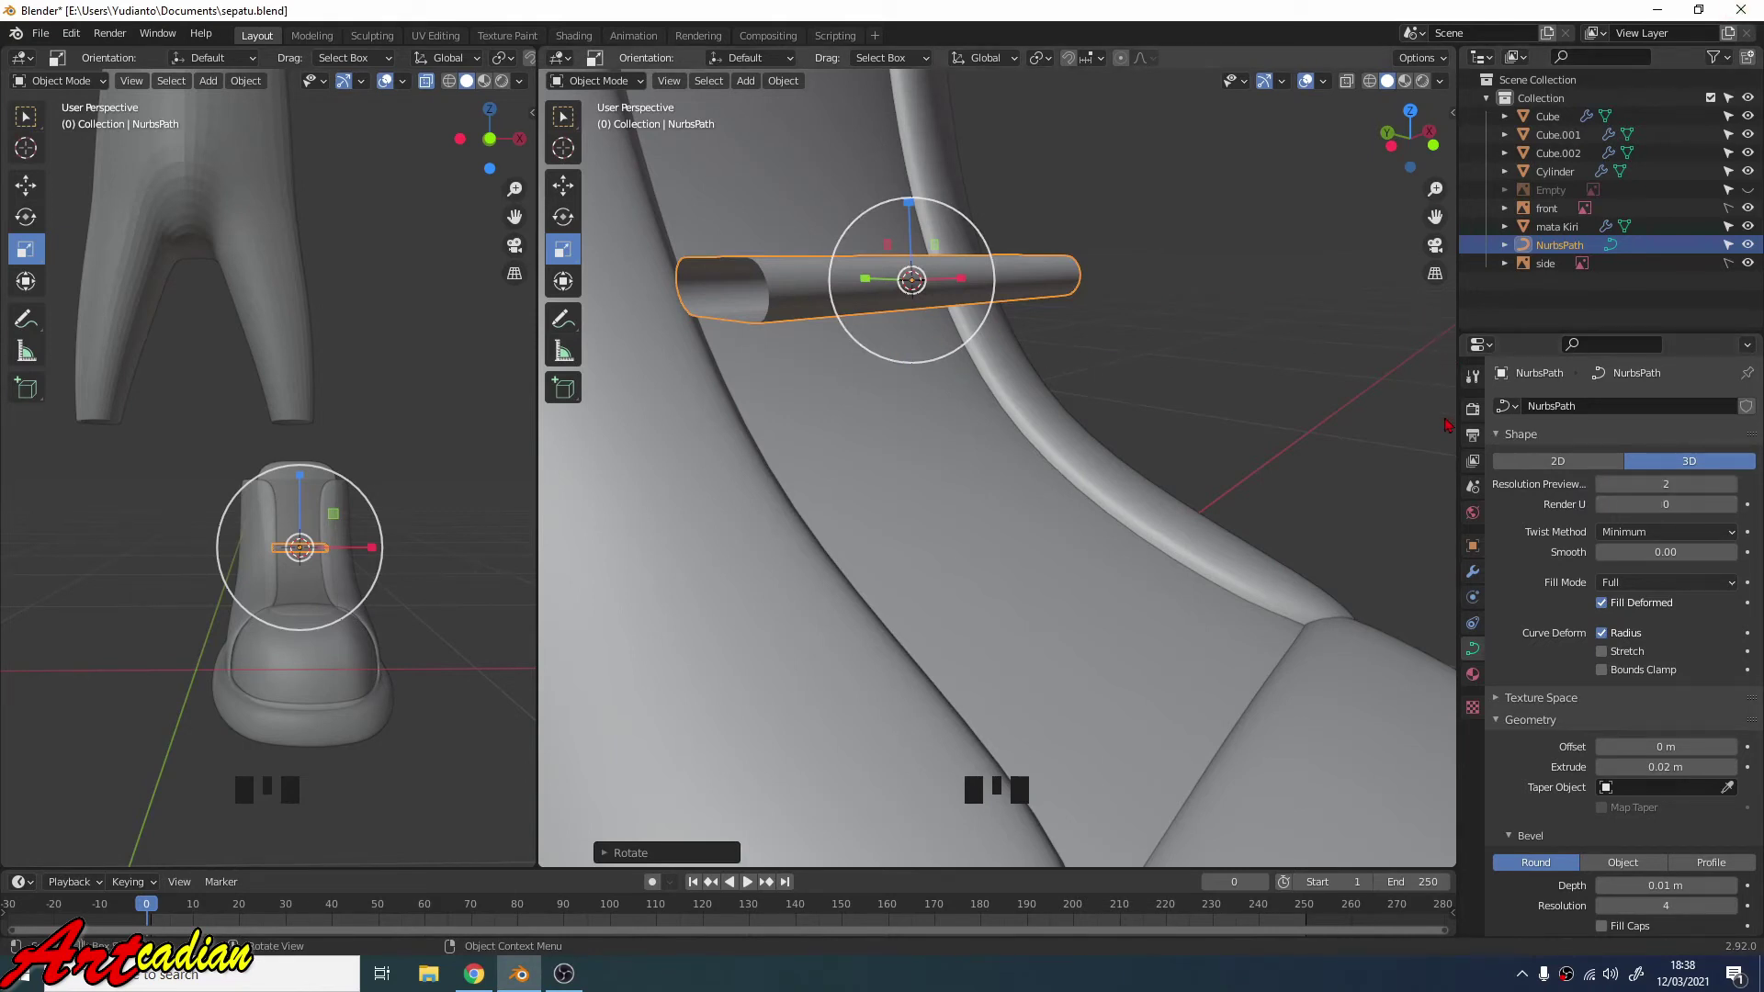
pyautogui.click(1670, 583)
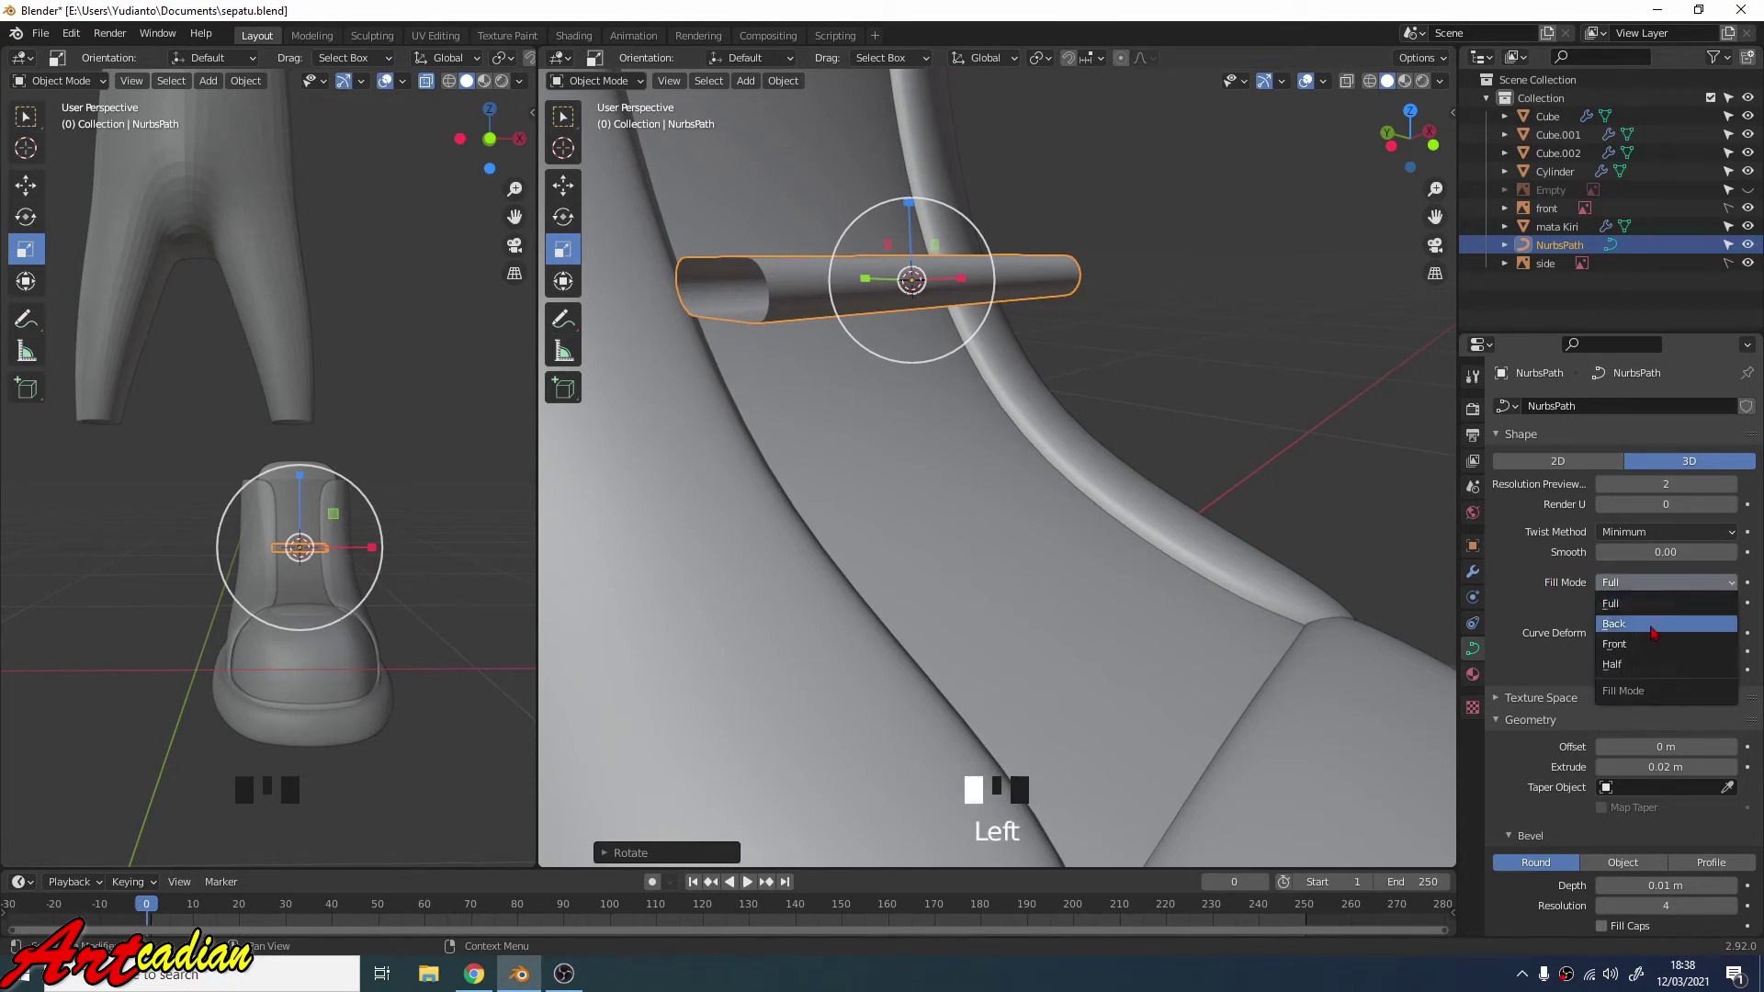
pyautogui.click(1645, 665)
# Enter Edit Mode on the lace curve across the shoe's tongue.
pyautogui.moveTo(992, 512); pyautogui.dragTo(929, 493, button='middle')
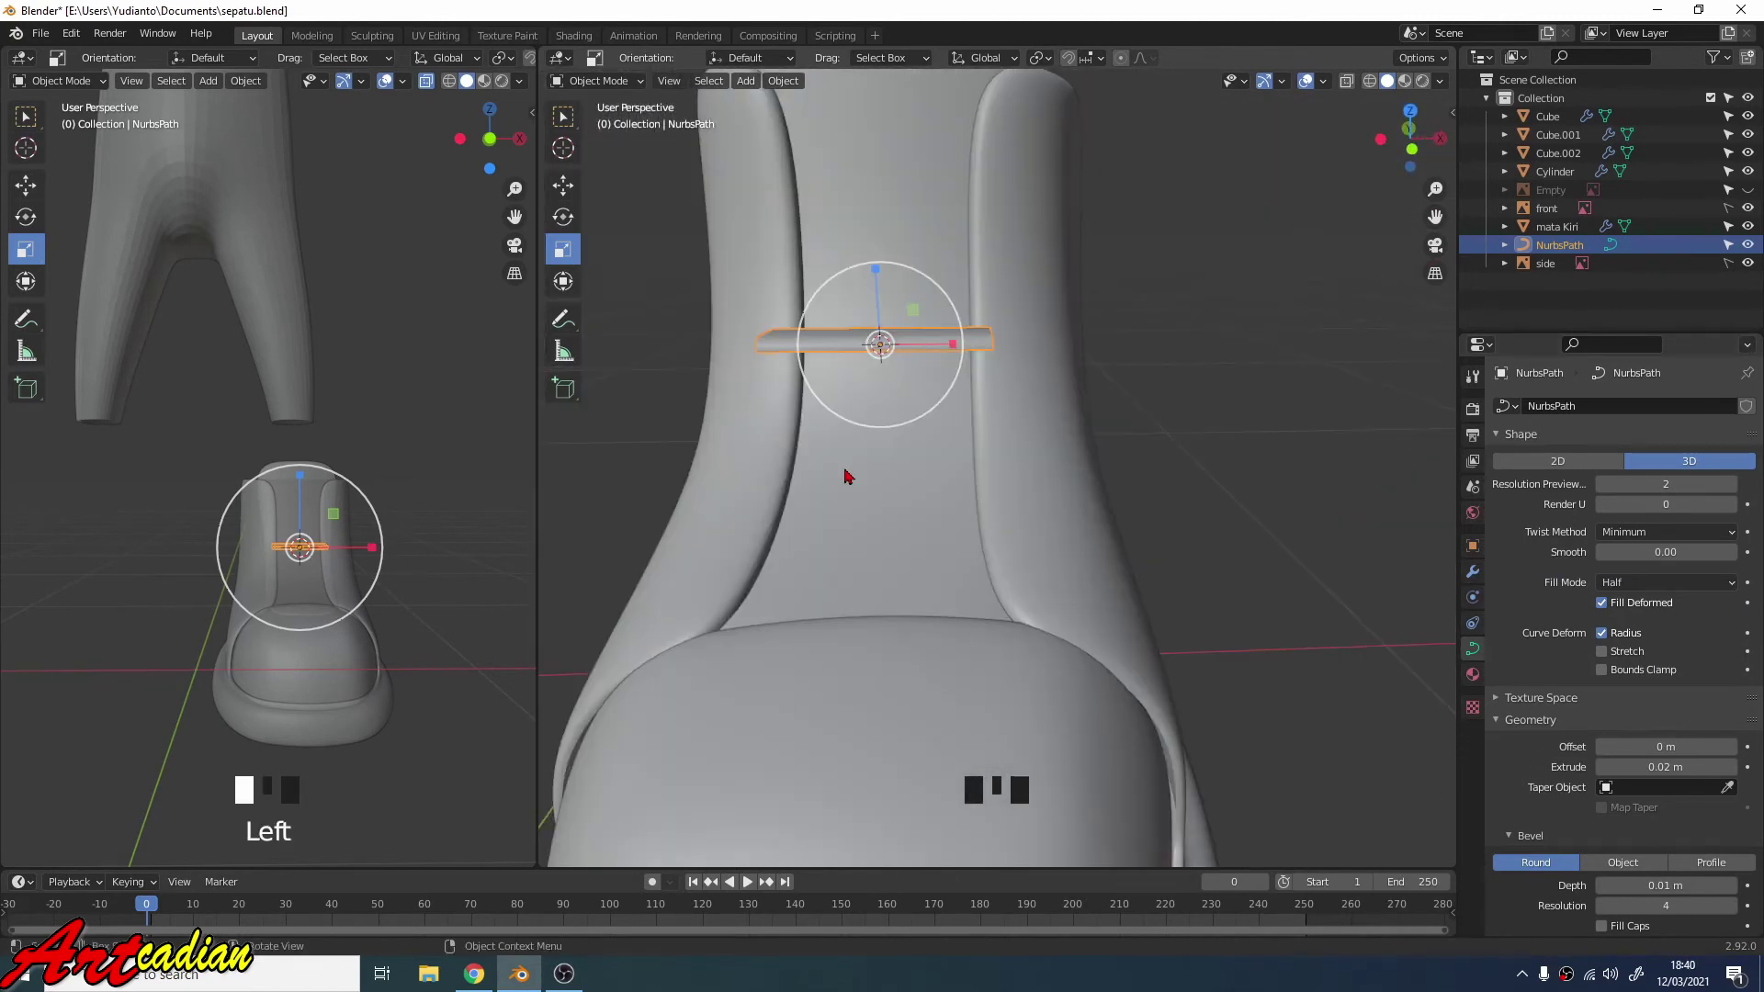
pyautogui.scroll(2, 910, 425)
pyautogui.moveTo(910, 425); pyautogui.dragTo(909, 437, button='middle')
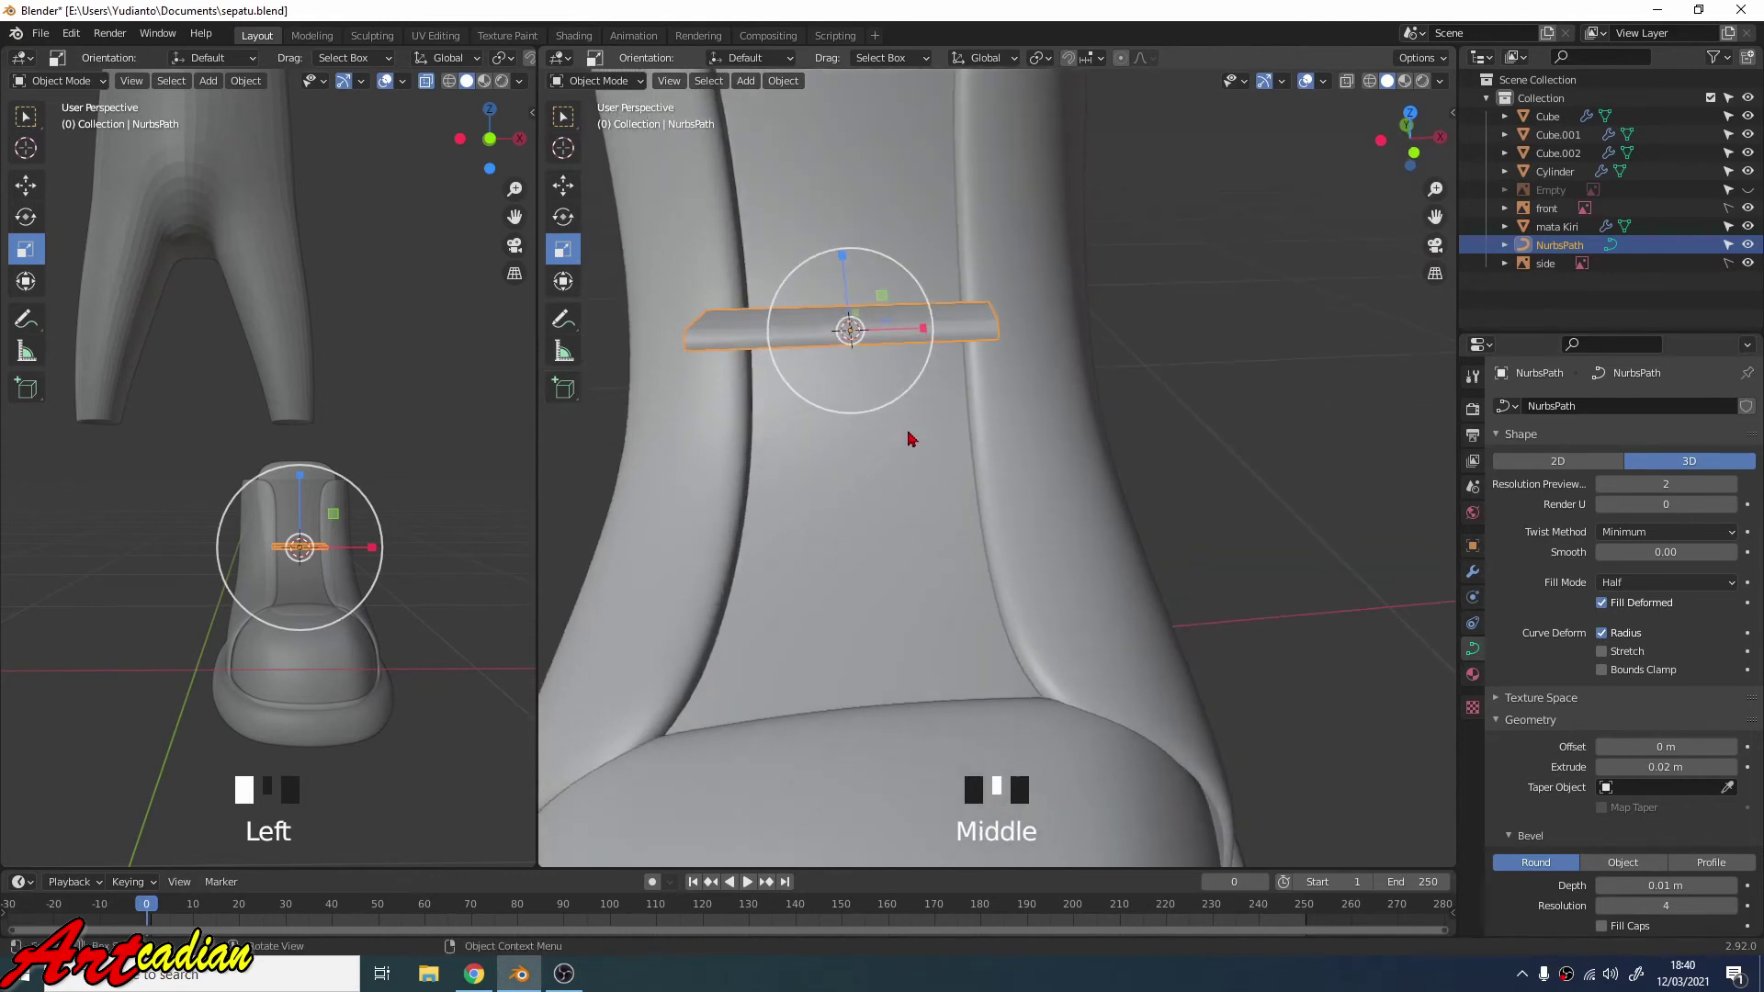
pyautogui.scroll(-1, 855, 431)
pyautogui.moveTo(978, 391); pyautogui.dragTo(996, 460, button='middle')
pyautogui.scroll(1, 1020, 362)
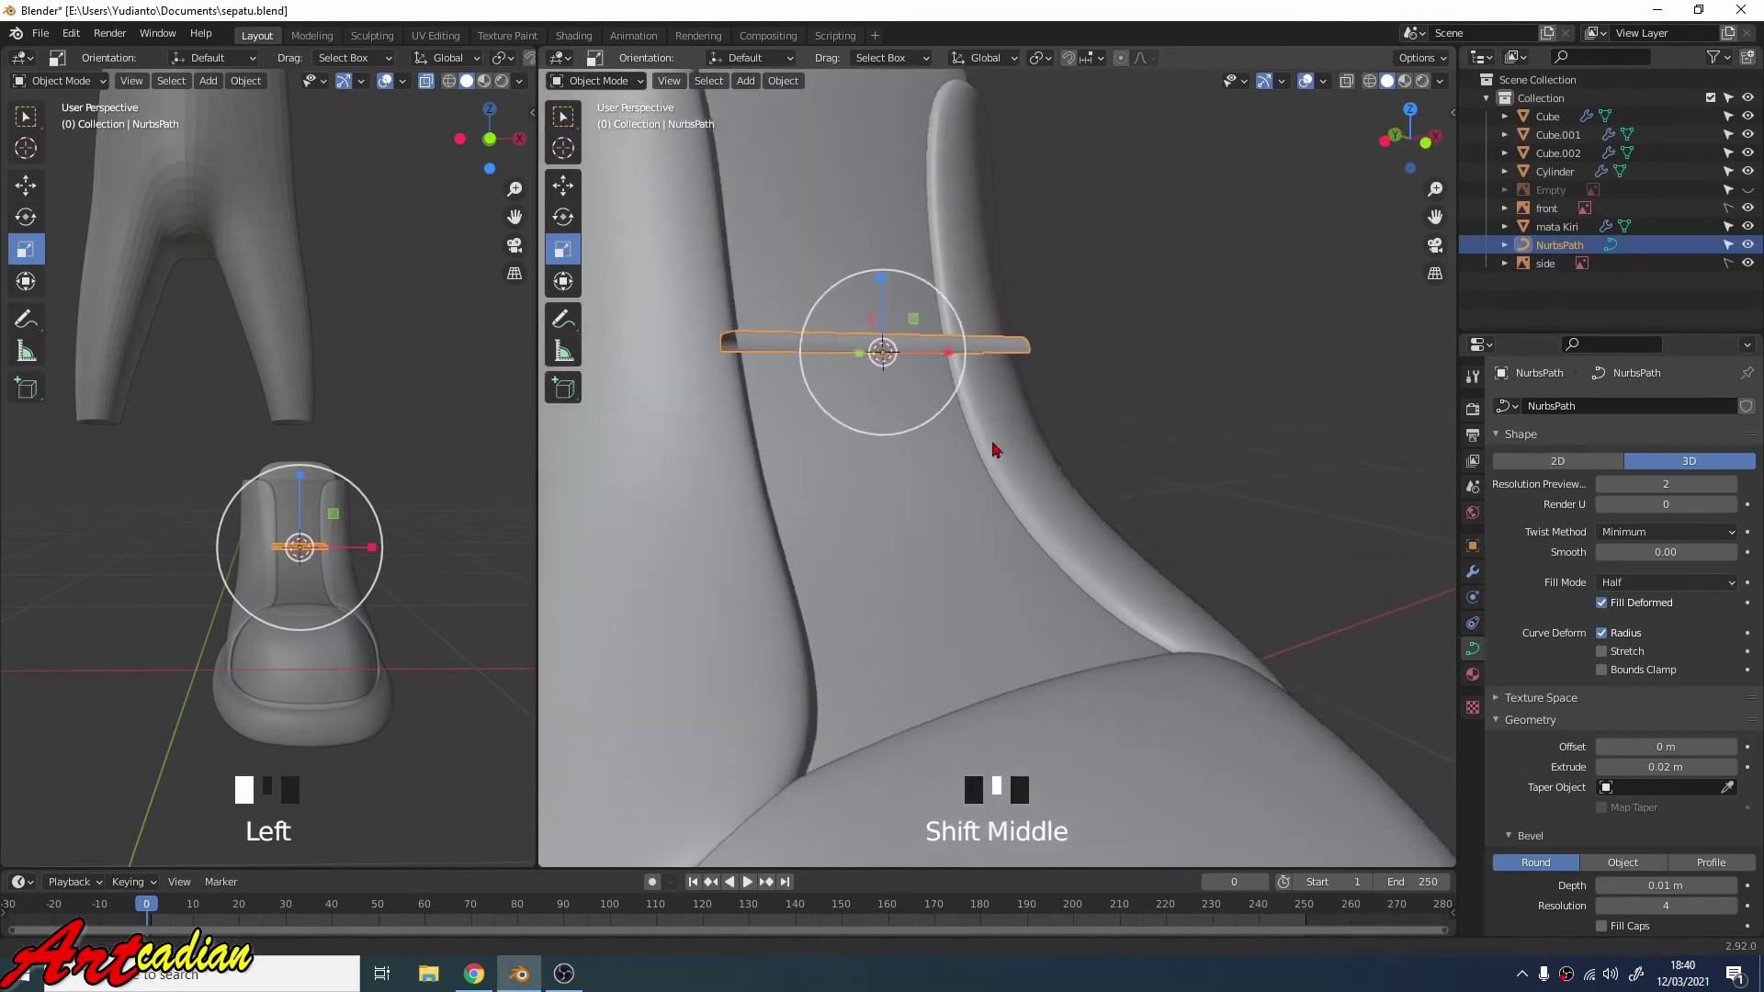
pyautogui.scroll(1, 962, 528)
pyautogui.scroll(1, 955, 523)
pyautogui.keyDown('shift'); pyautogui.moveTo(942, 519); pyautogui.dragTo(1032, 454, button='middle'); pyautogui.keyUp('shift')
pyautogui.scroll(-1, 972, 496)
pyautogui.click(602, 96)
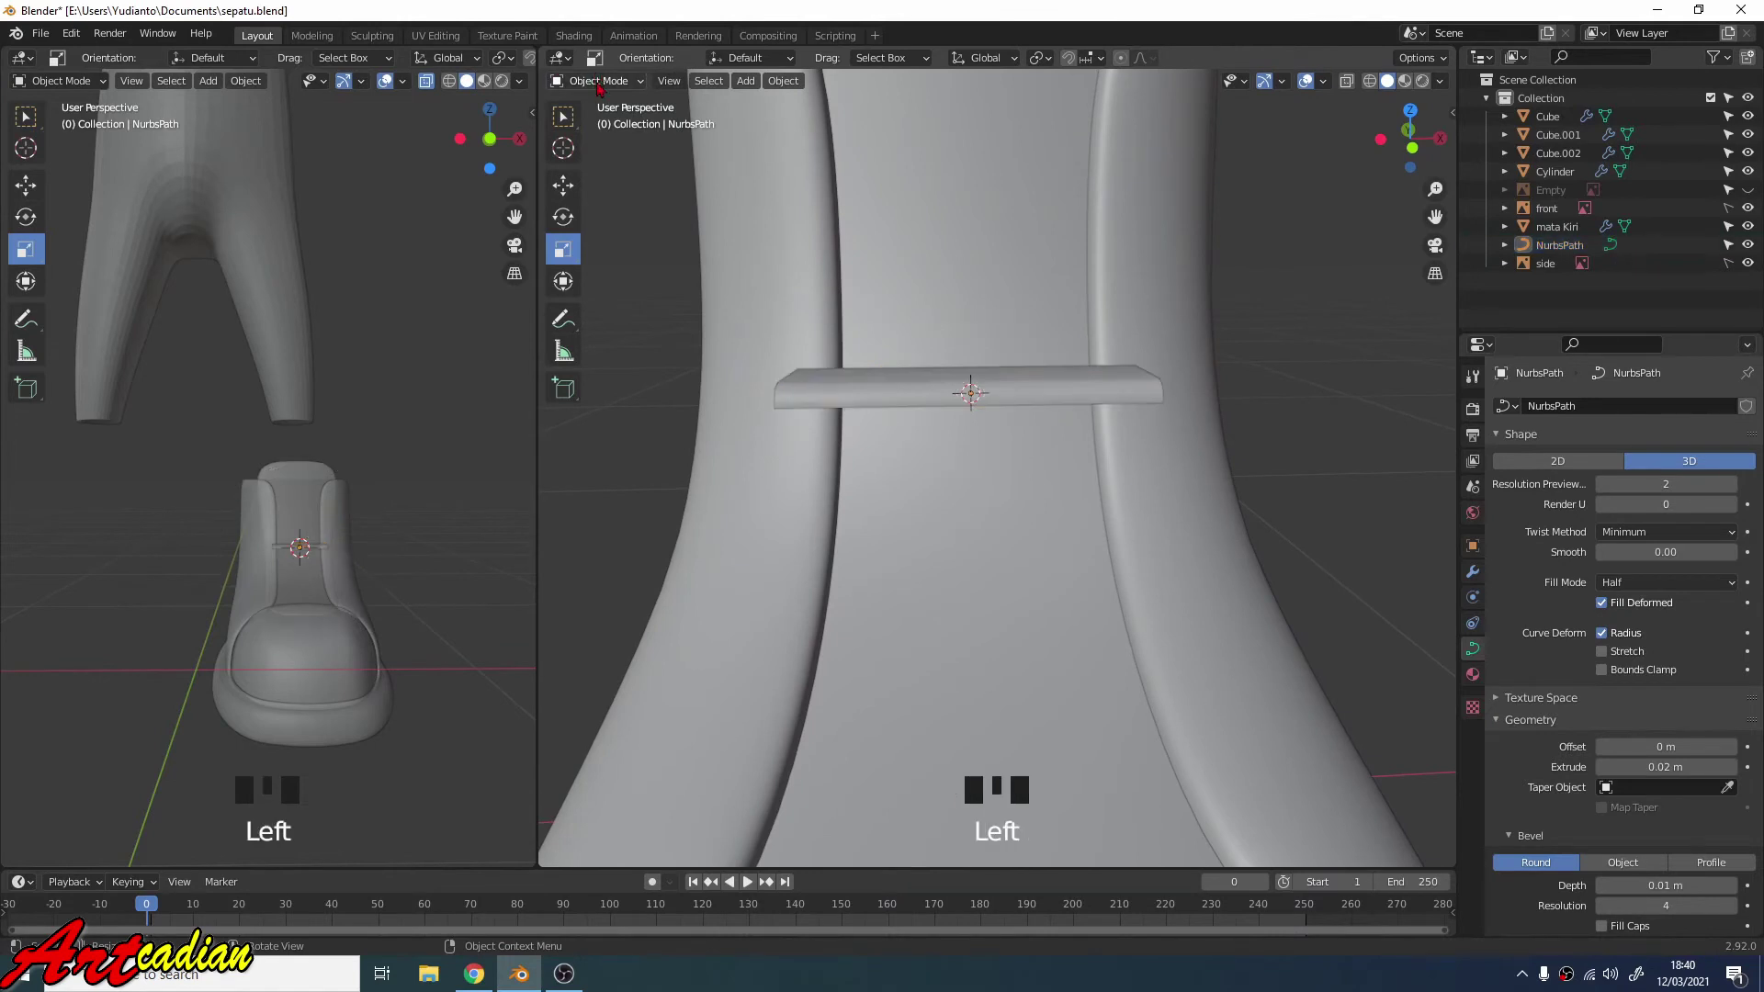
pyautogui.click(600, 85)
pyautogui.click(850, 393)
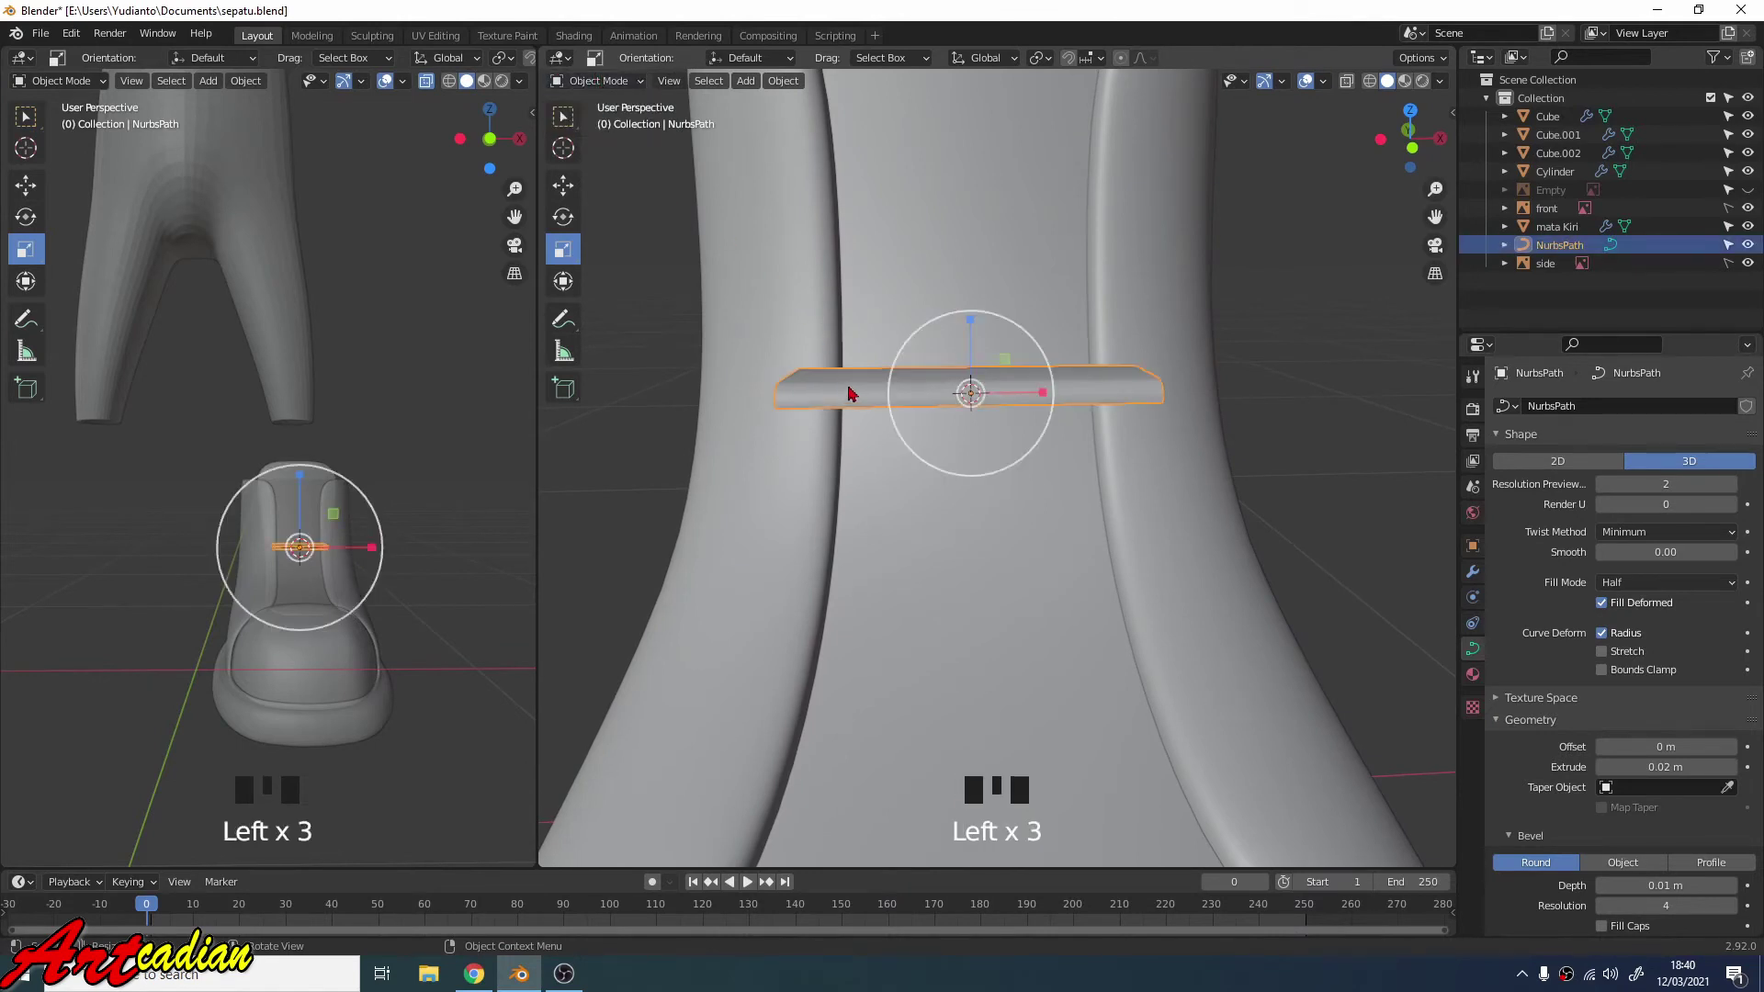
pyautogui.moveTo(602, 81); pyautogui.dragTo(606, 124)
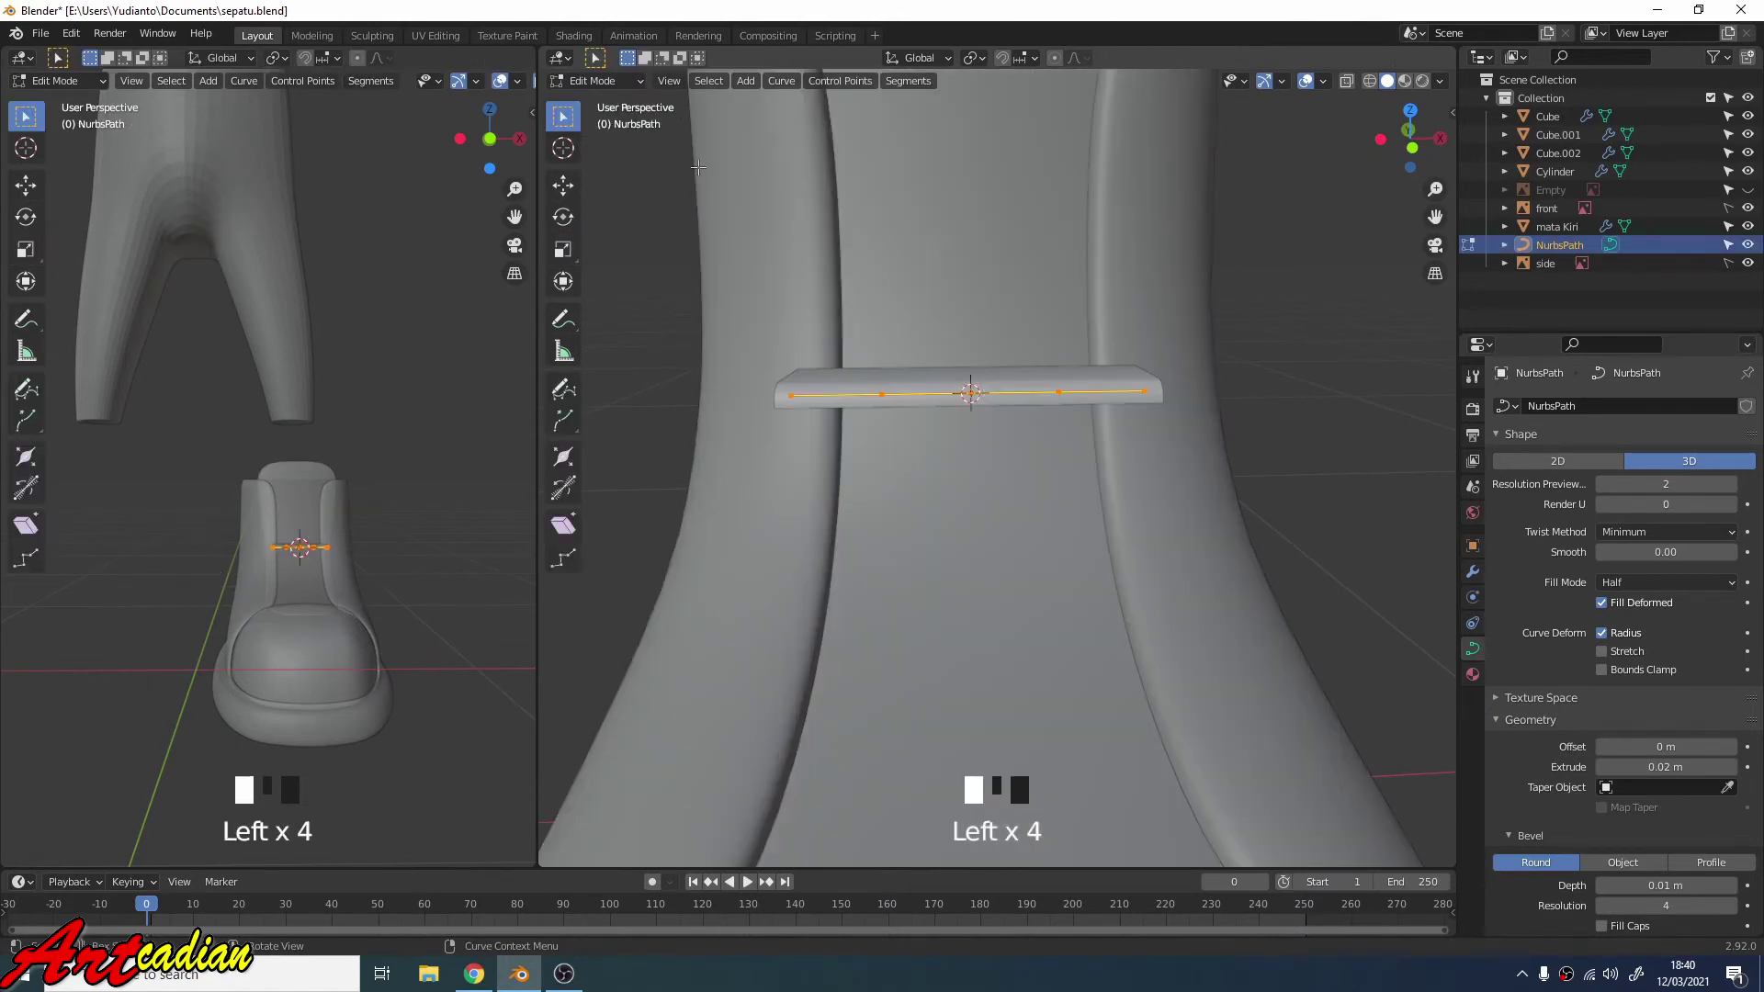
# Arch the lace by raising its middle control point along Z, using proportional editing with a size of 0.11.
pyautogui.moveTo(909, 333); pyautogui.dragTo(914, 328, button='middle')
pyautogui.hotkey('ctrl', 'z')
pyautogui.scroll(-3, 1120, 152)
pyautogui.click(1122, 59)
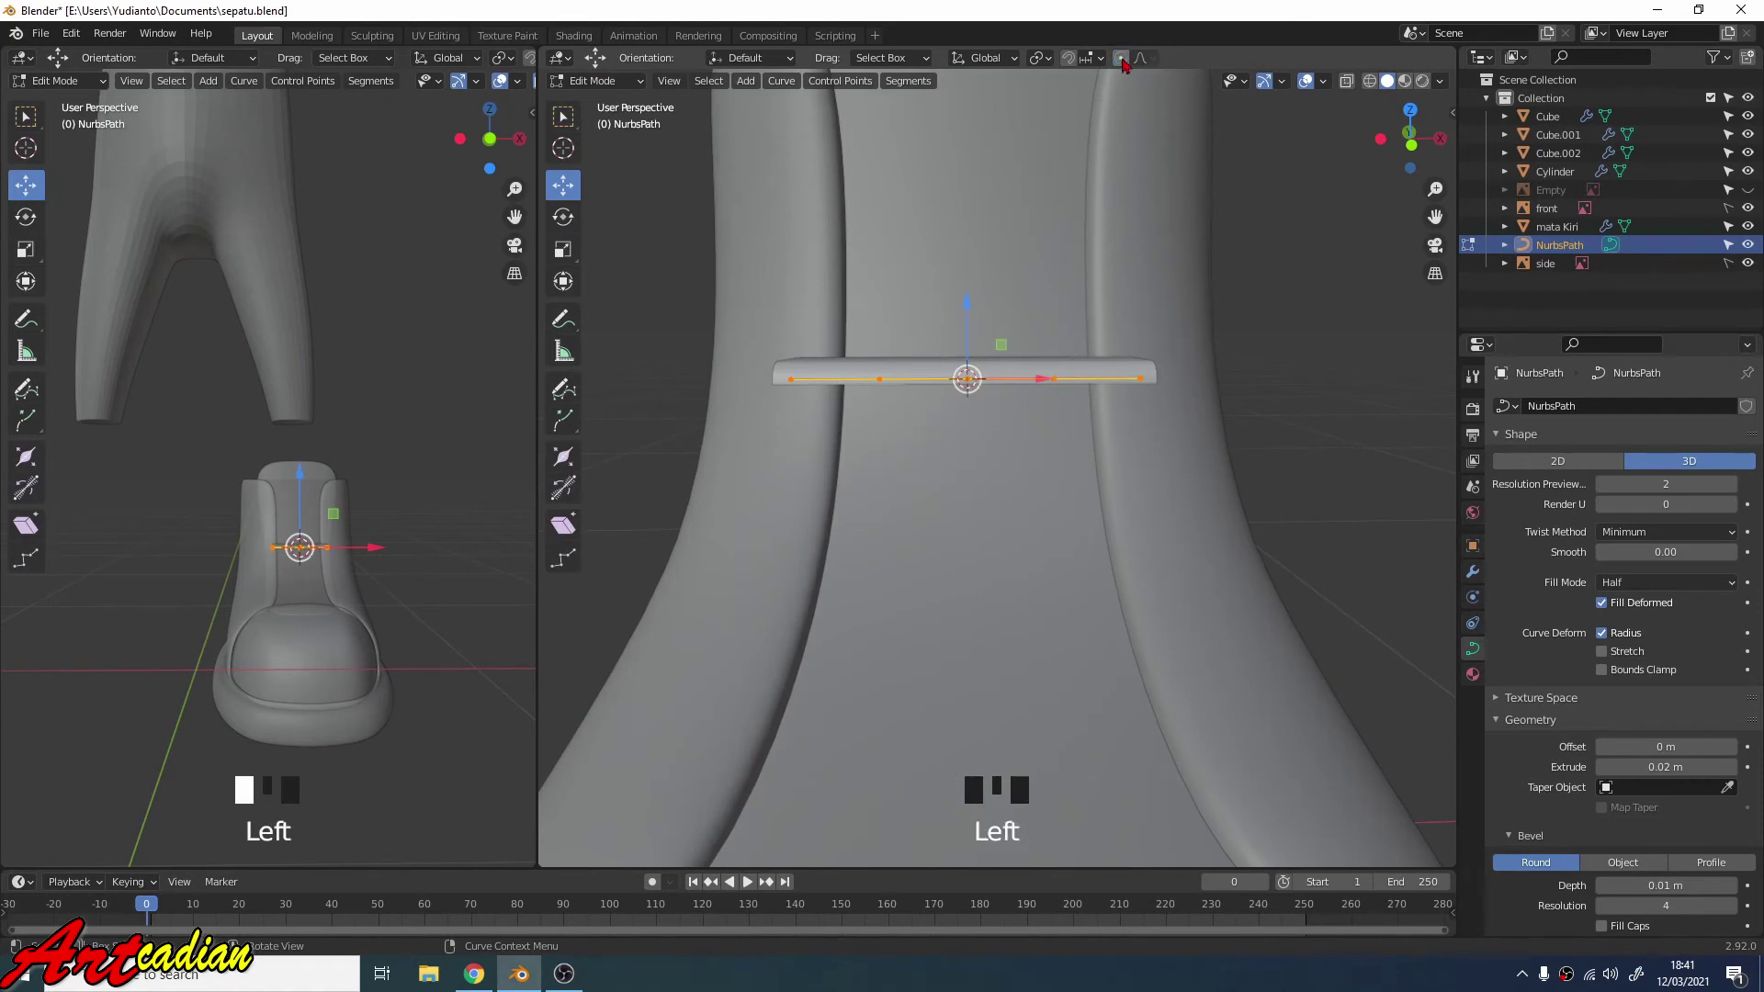
pyautogui.click(1122, 59)
pyautogui.click(1074, 215)
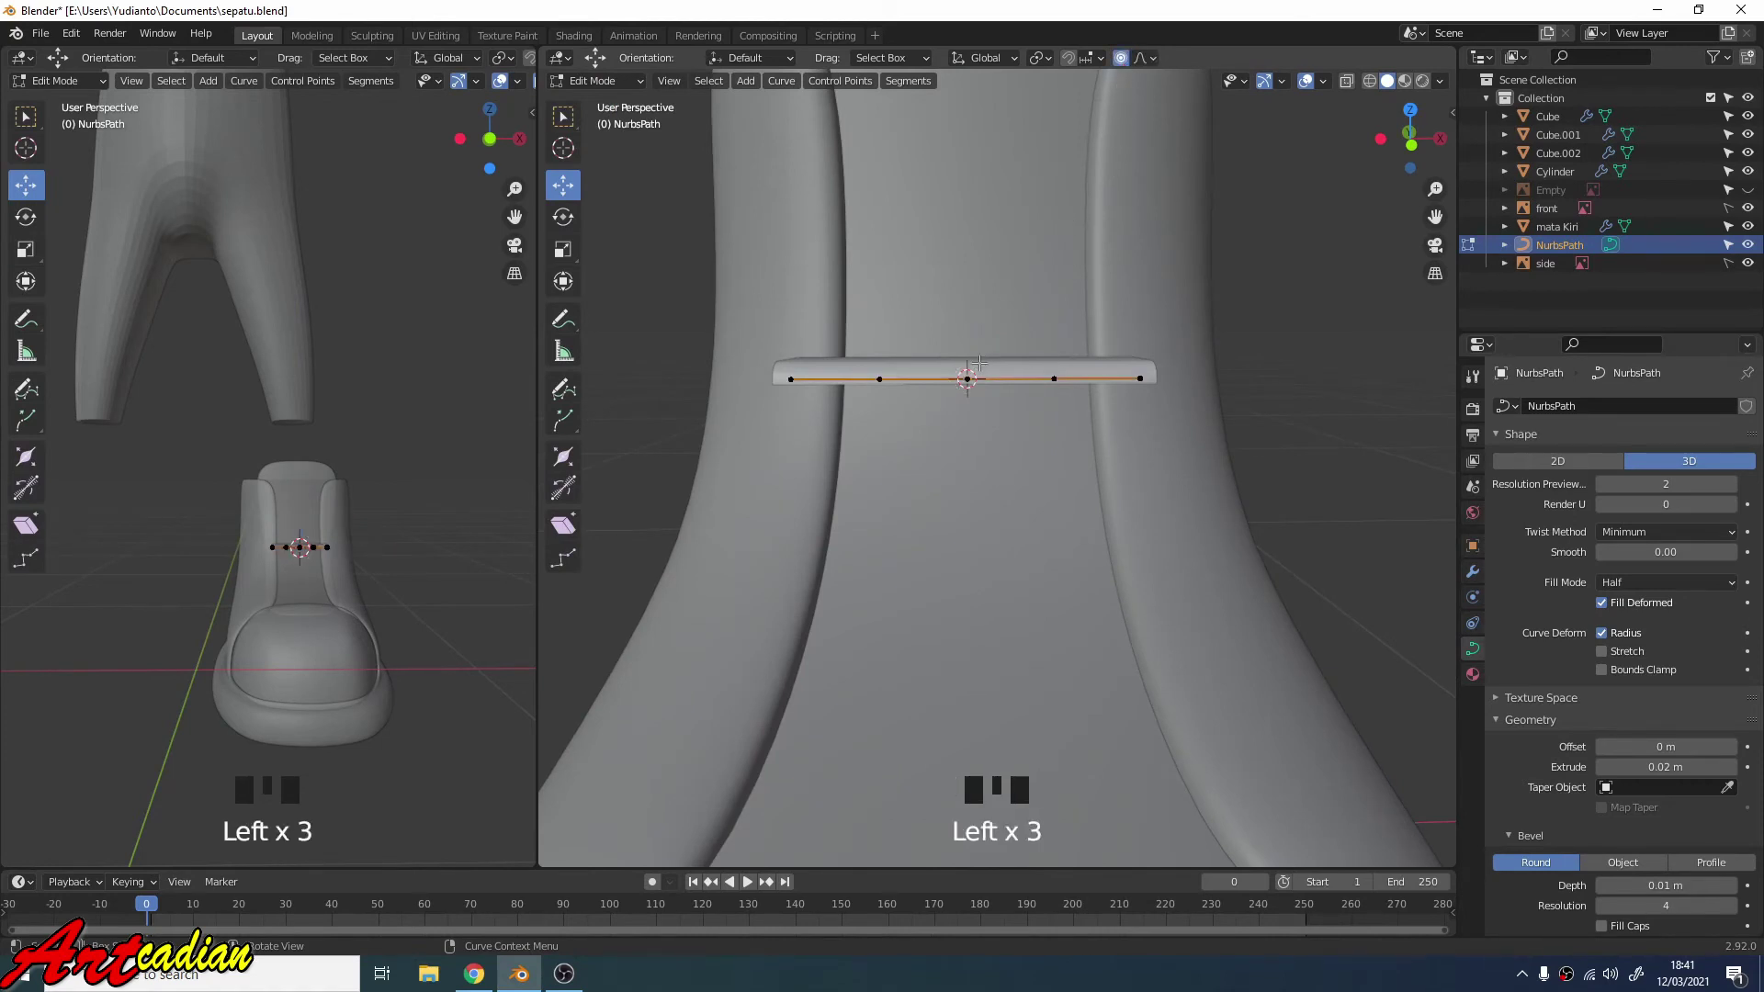
pyautogui.click(968, 378)
pyautogui.scroll(-1, 1144, 228)
pyautogui.scroll(2, 1125, 241)
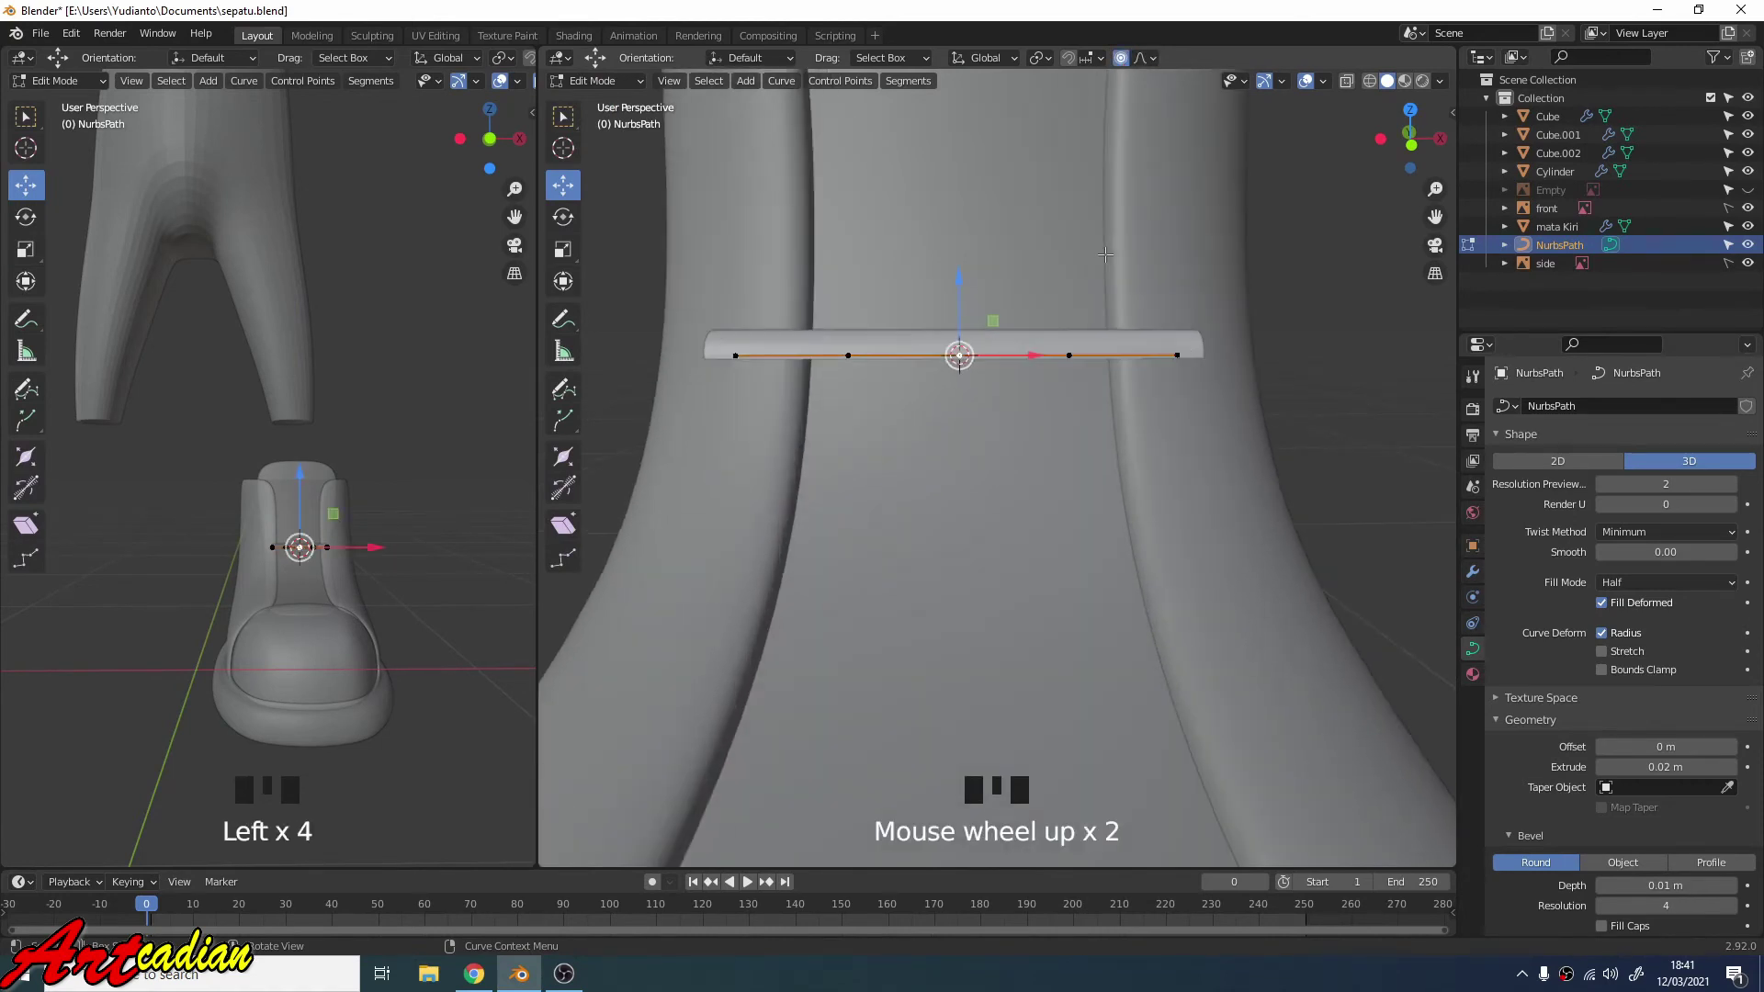
pyautogui.scroll(-1, 1103, 259)
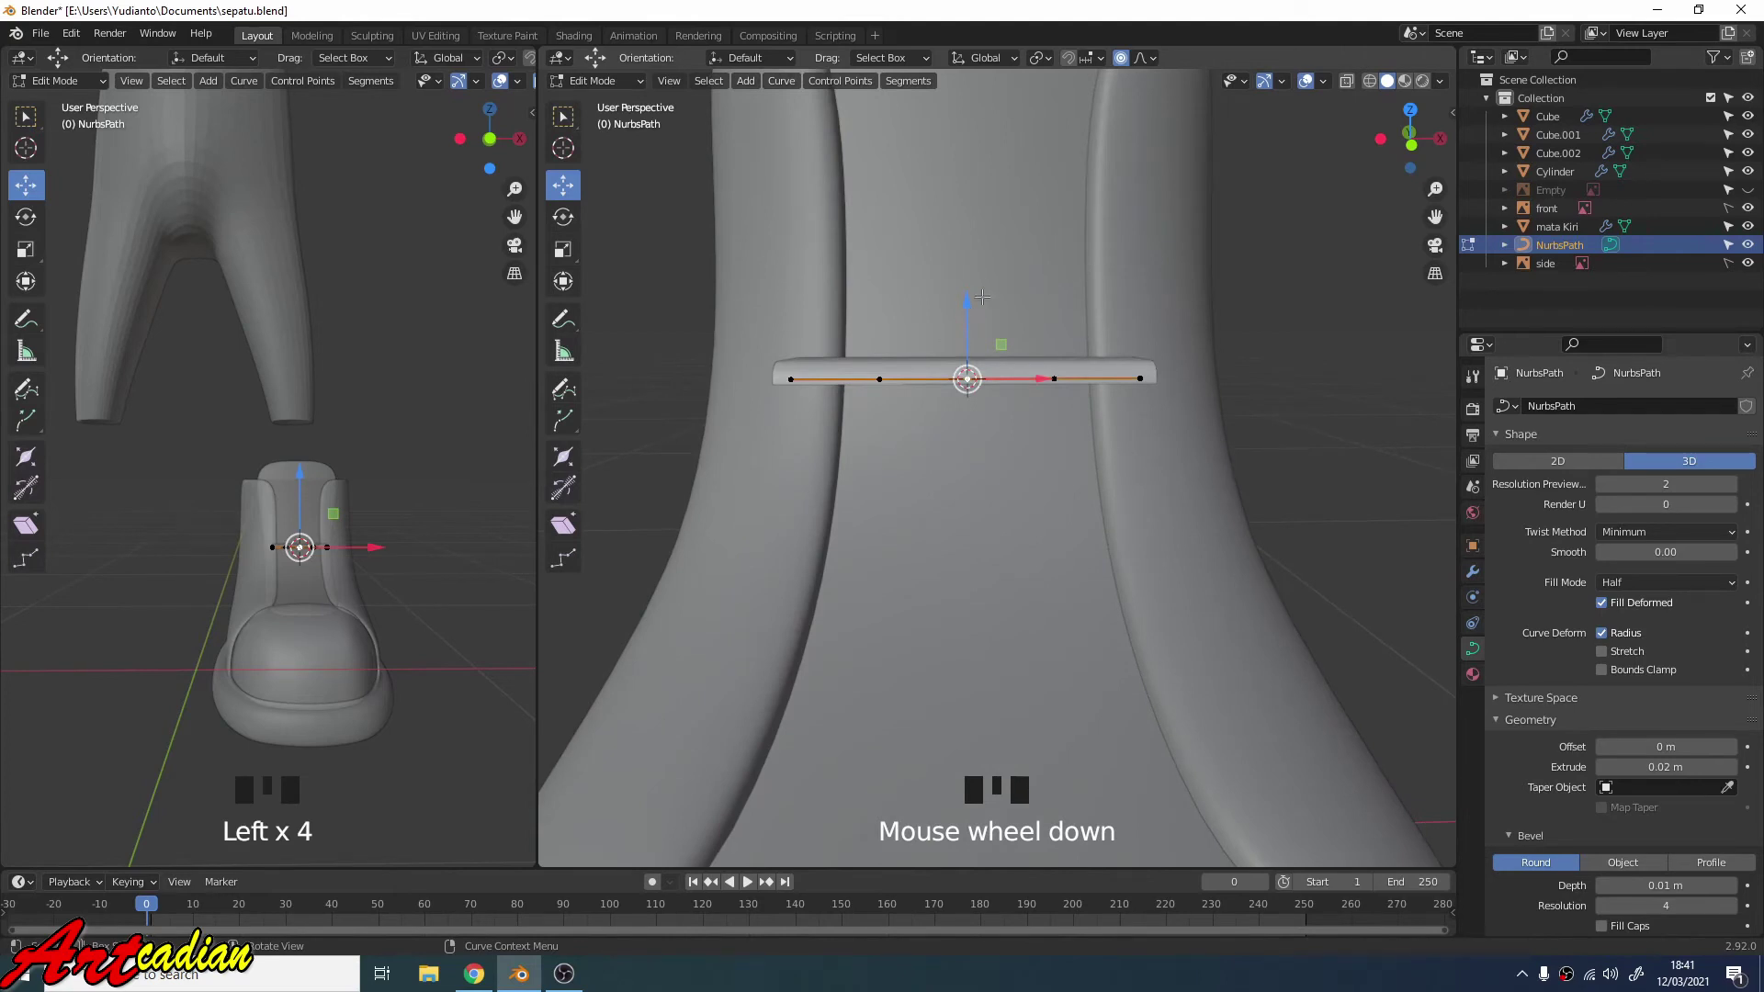
pyautogui.moveTo(971, 313)
pyautogui.mouseDown()
pyautogui.moveTo(981, 206)
pyautogui.moveTo(998, 294)
pyautogui.mouseUp()
pyautogui.scroll(-8, 978, 286)
pyautogui.scroll(-1, 984, 272)
pyautogui.scroll(13, 985, 274)
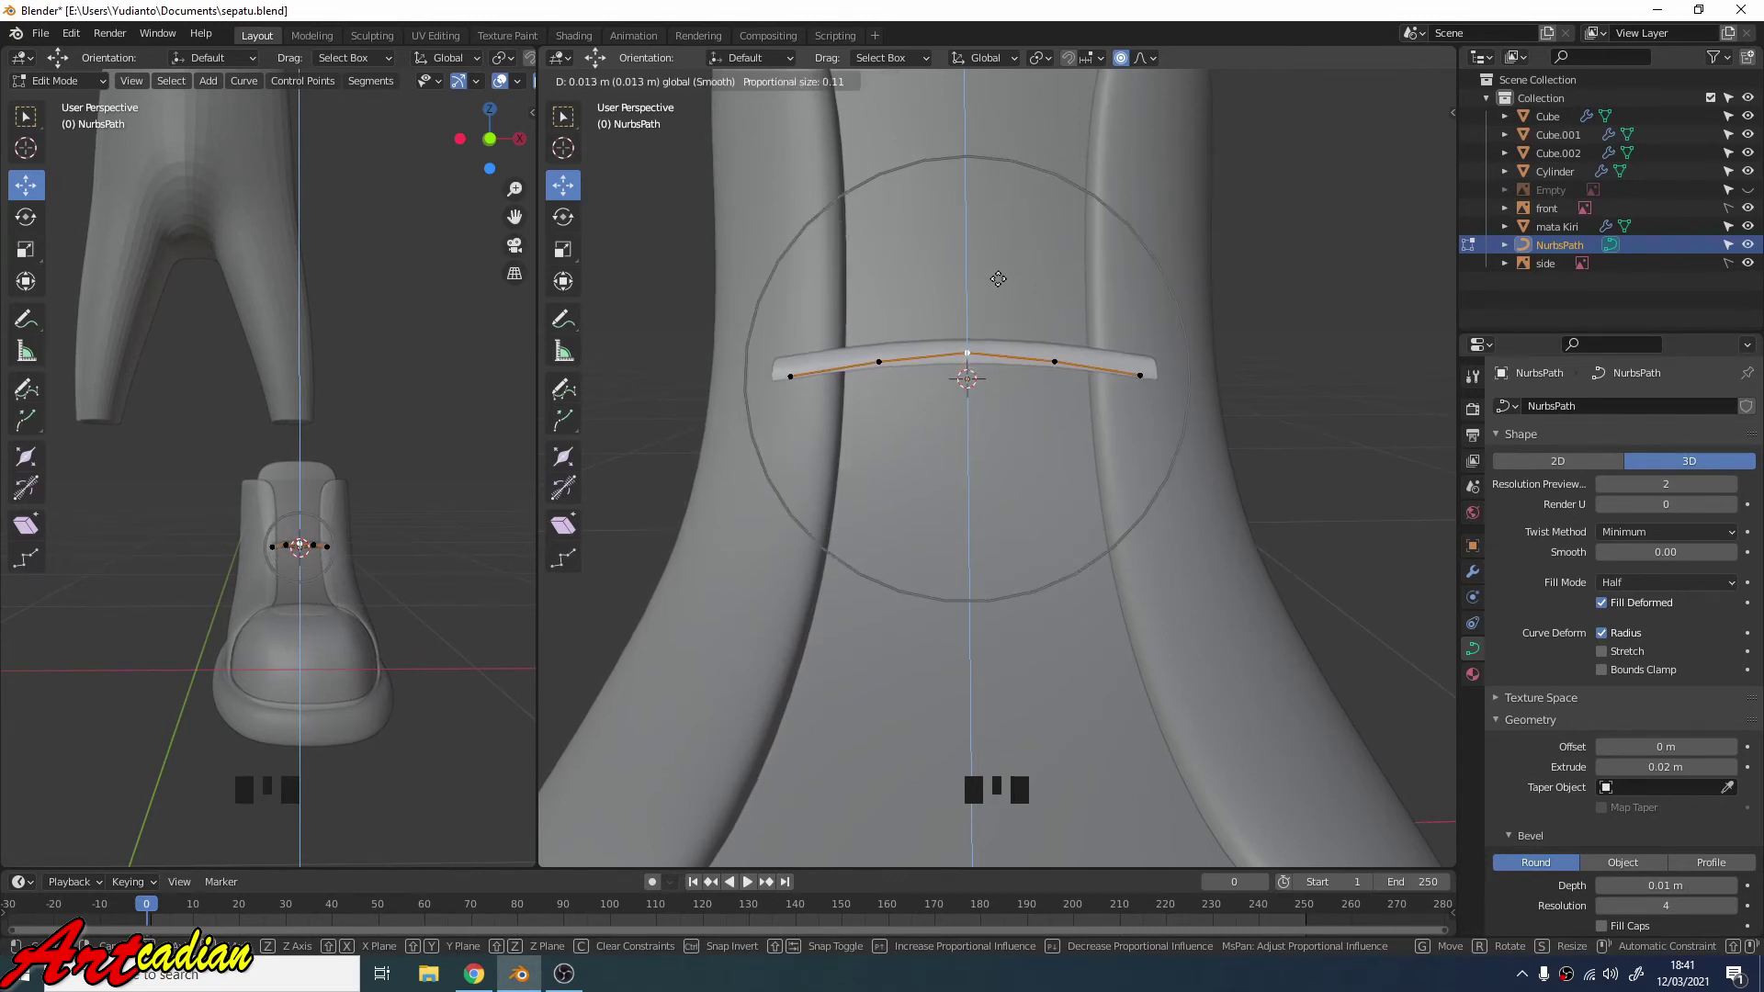
pyautogui.moveTo(1000, 273); pyautogui.dragTo(999, 274)
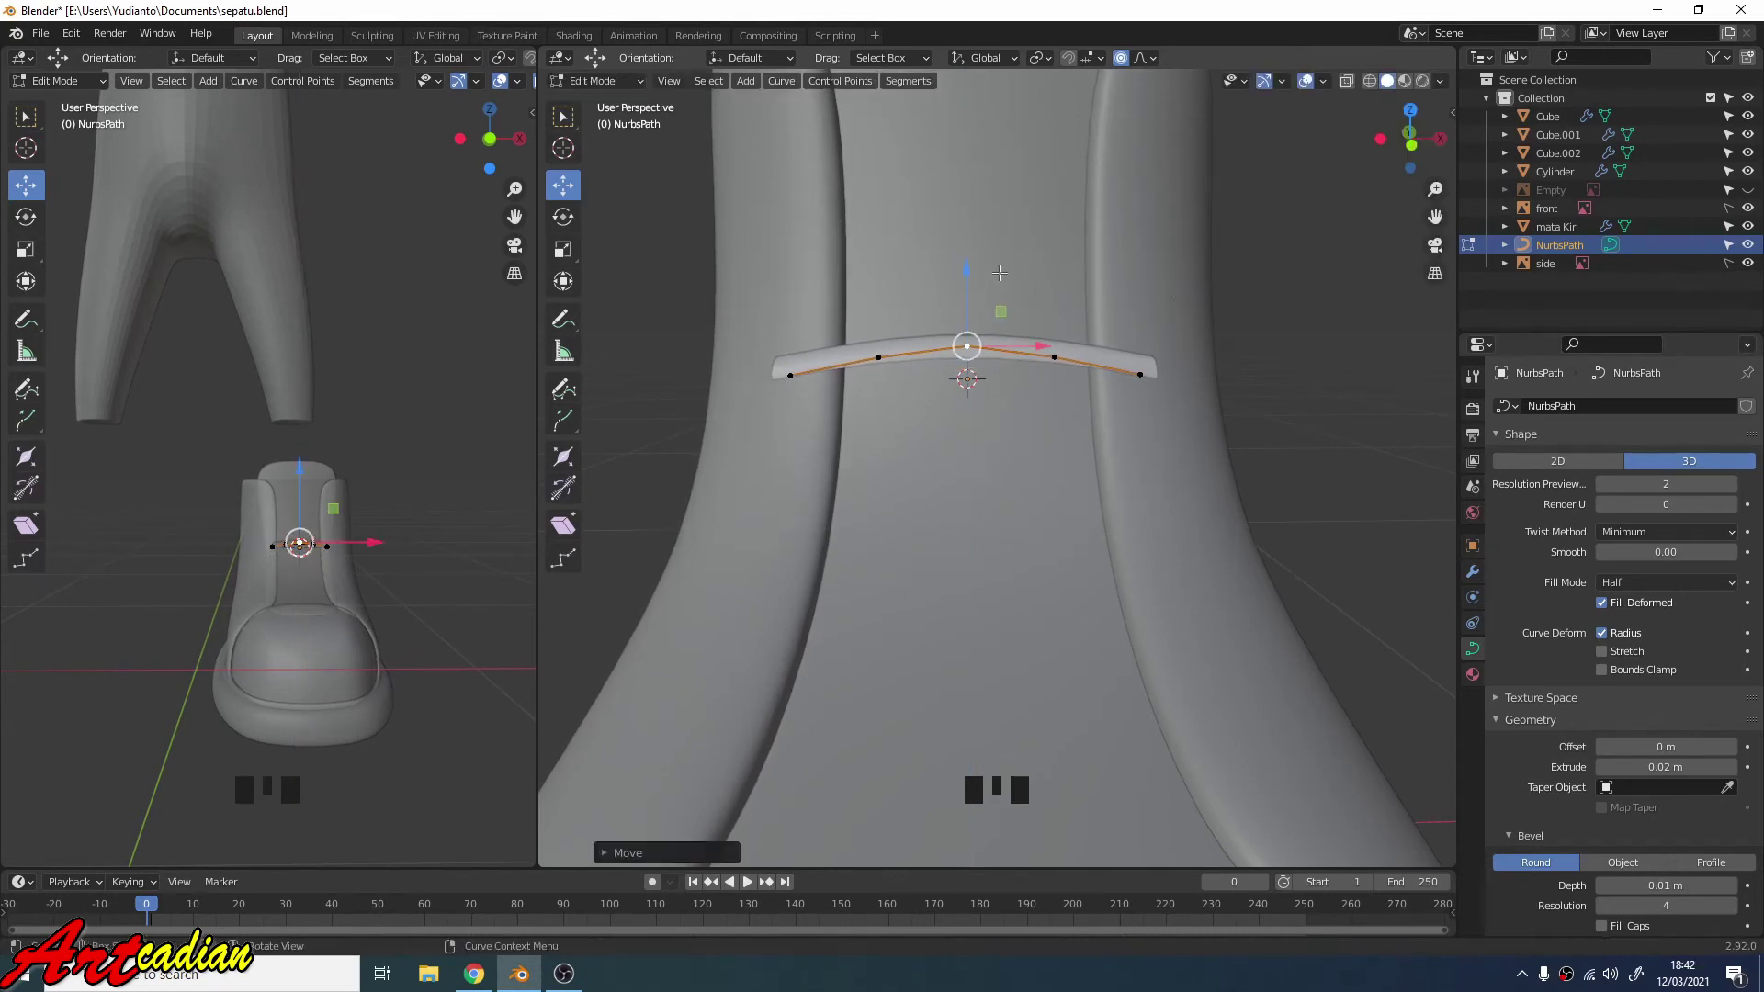
# Extrude the lace's end point on the +X side outward and down, adjusting the new point along X and Z to follow the shoe edge.
pyautogui.moveTo(996, 285); pyautogui.dragTo(985, 327, button='middle')
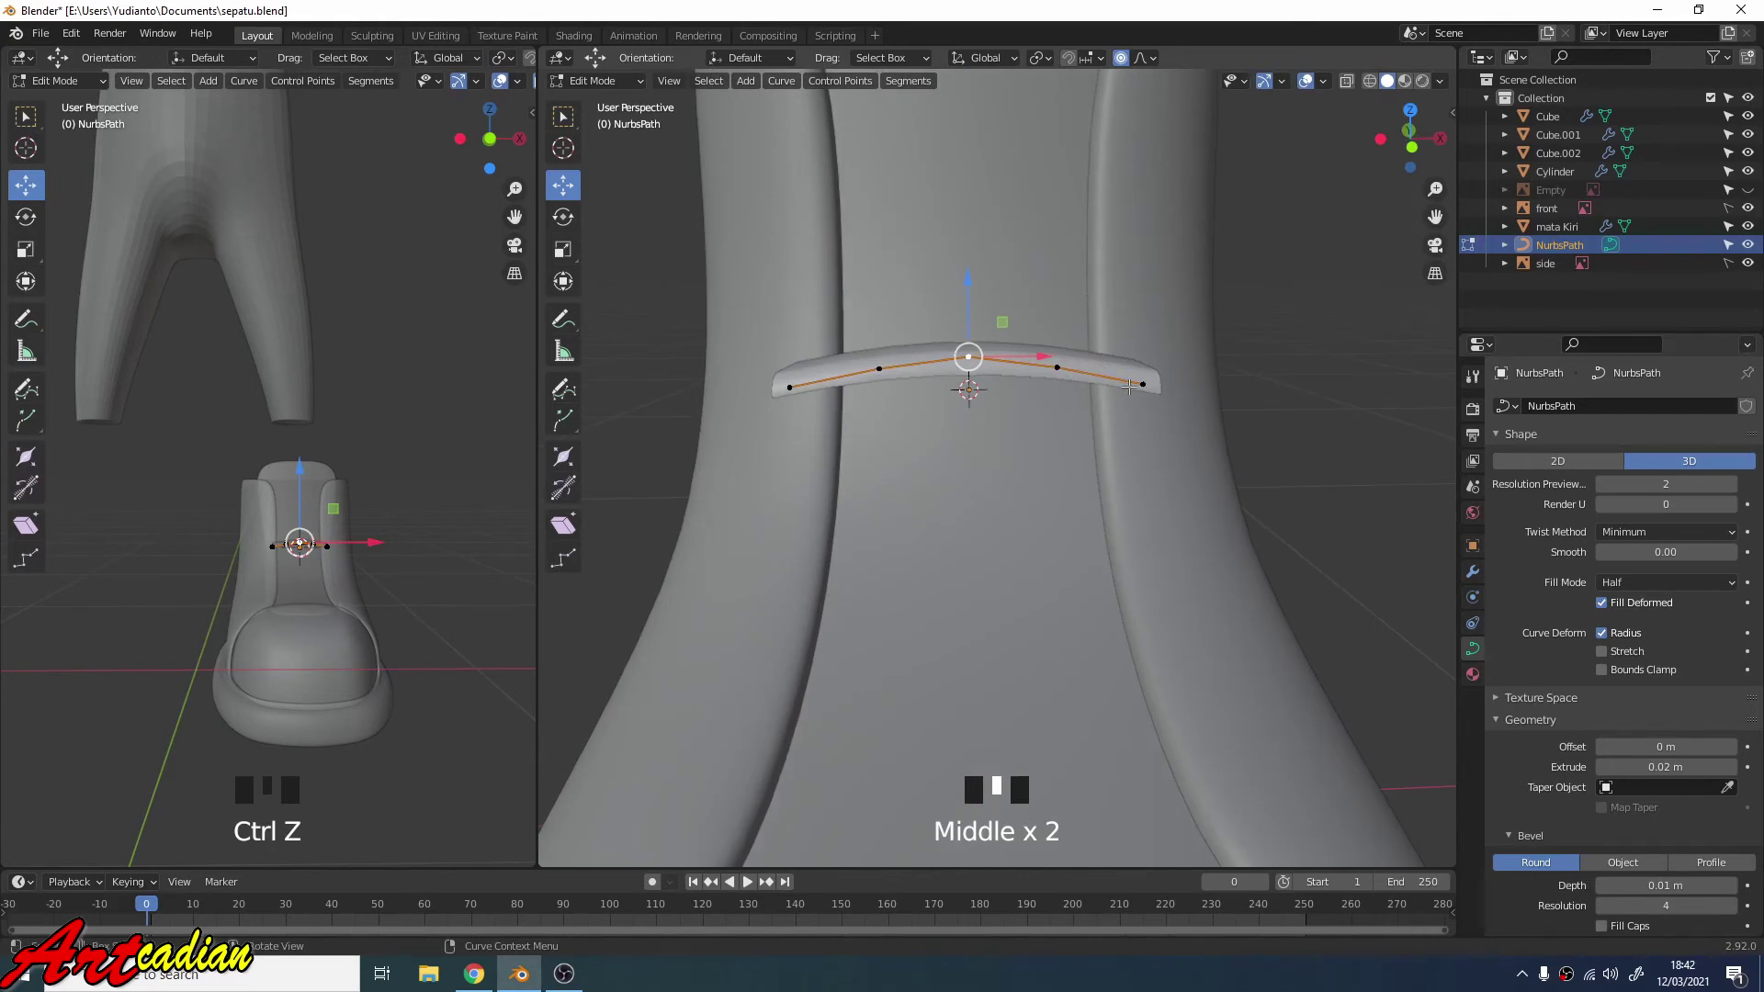
pyautogui.moveTo(1173, 382); pyautogui.dragTo(1175, 388)
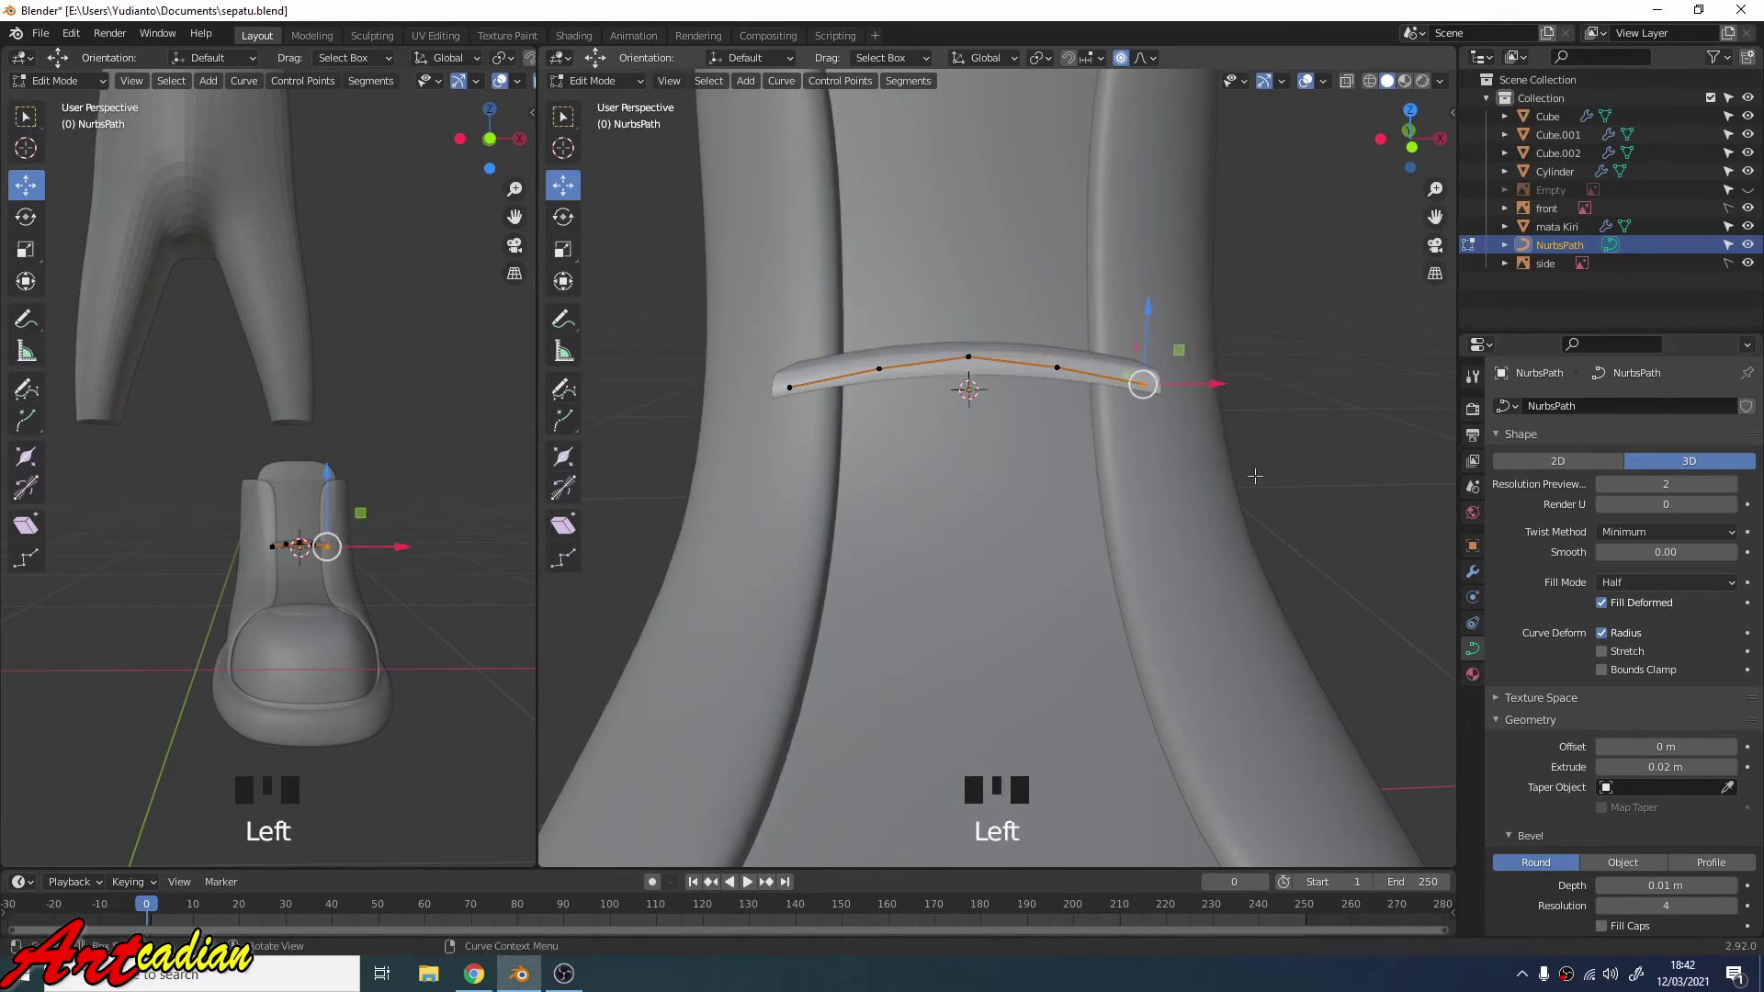
pyautogui.click(1143, 384)
pyautogui.press('e')
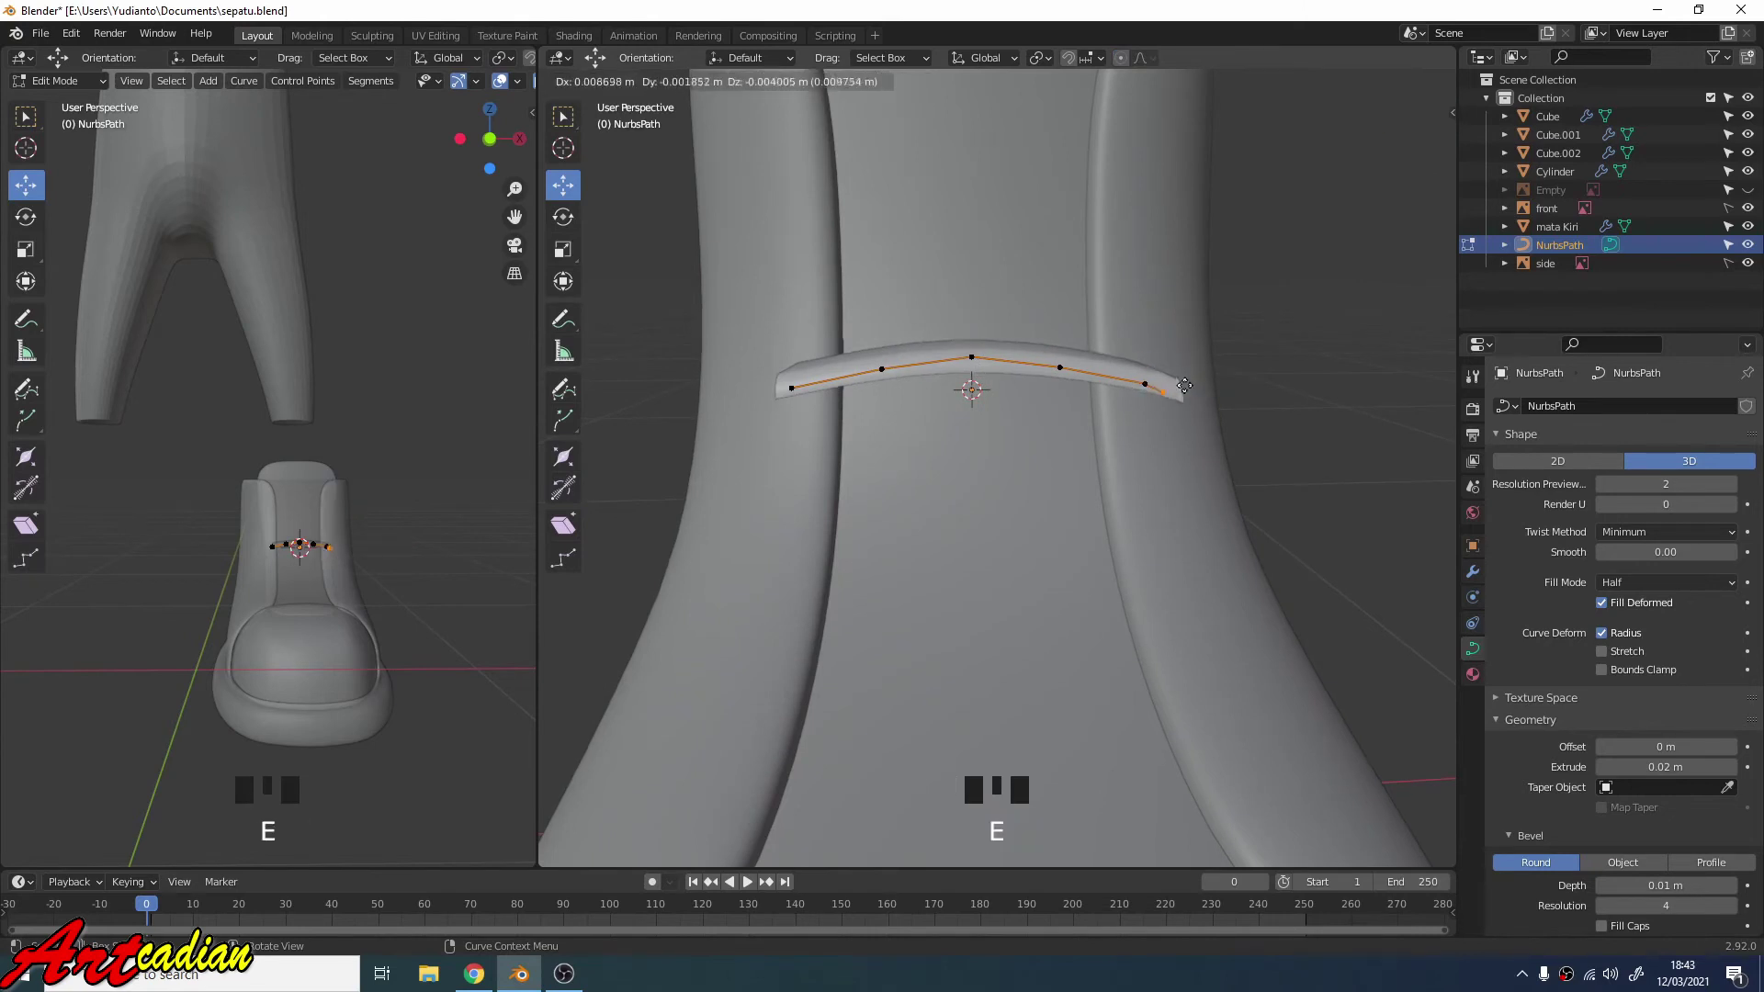
pyautogui.click(1188, 401)
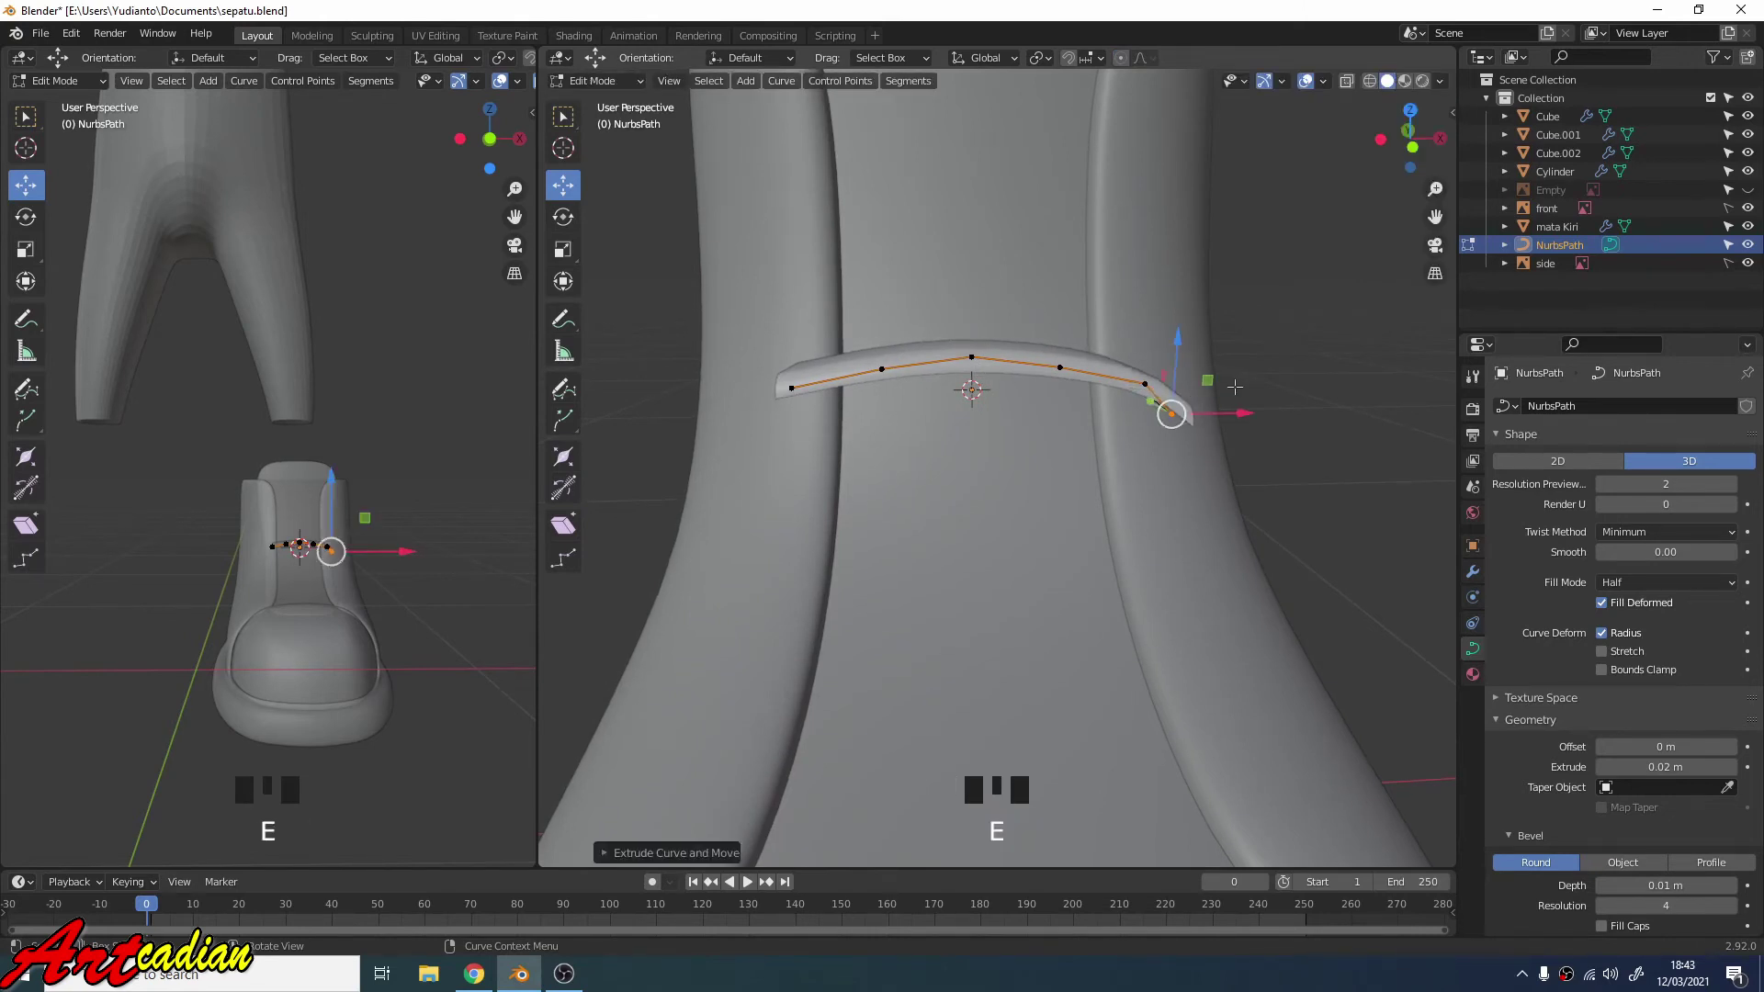
pyautogui.moveTo(1239, 412); pyautogui.dragTo(1224, 420)
pyautogui.click(1192, 372)
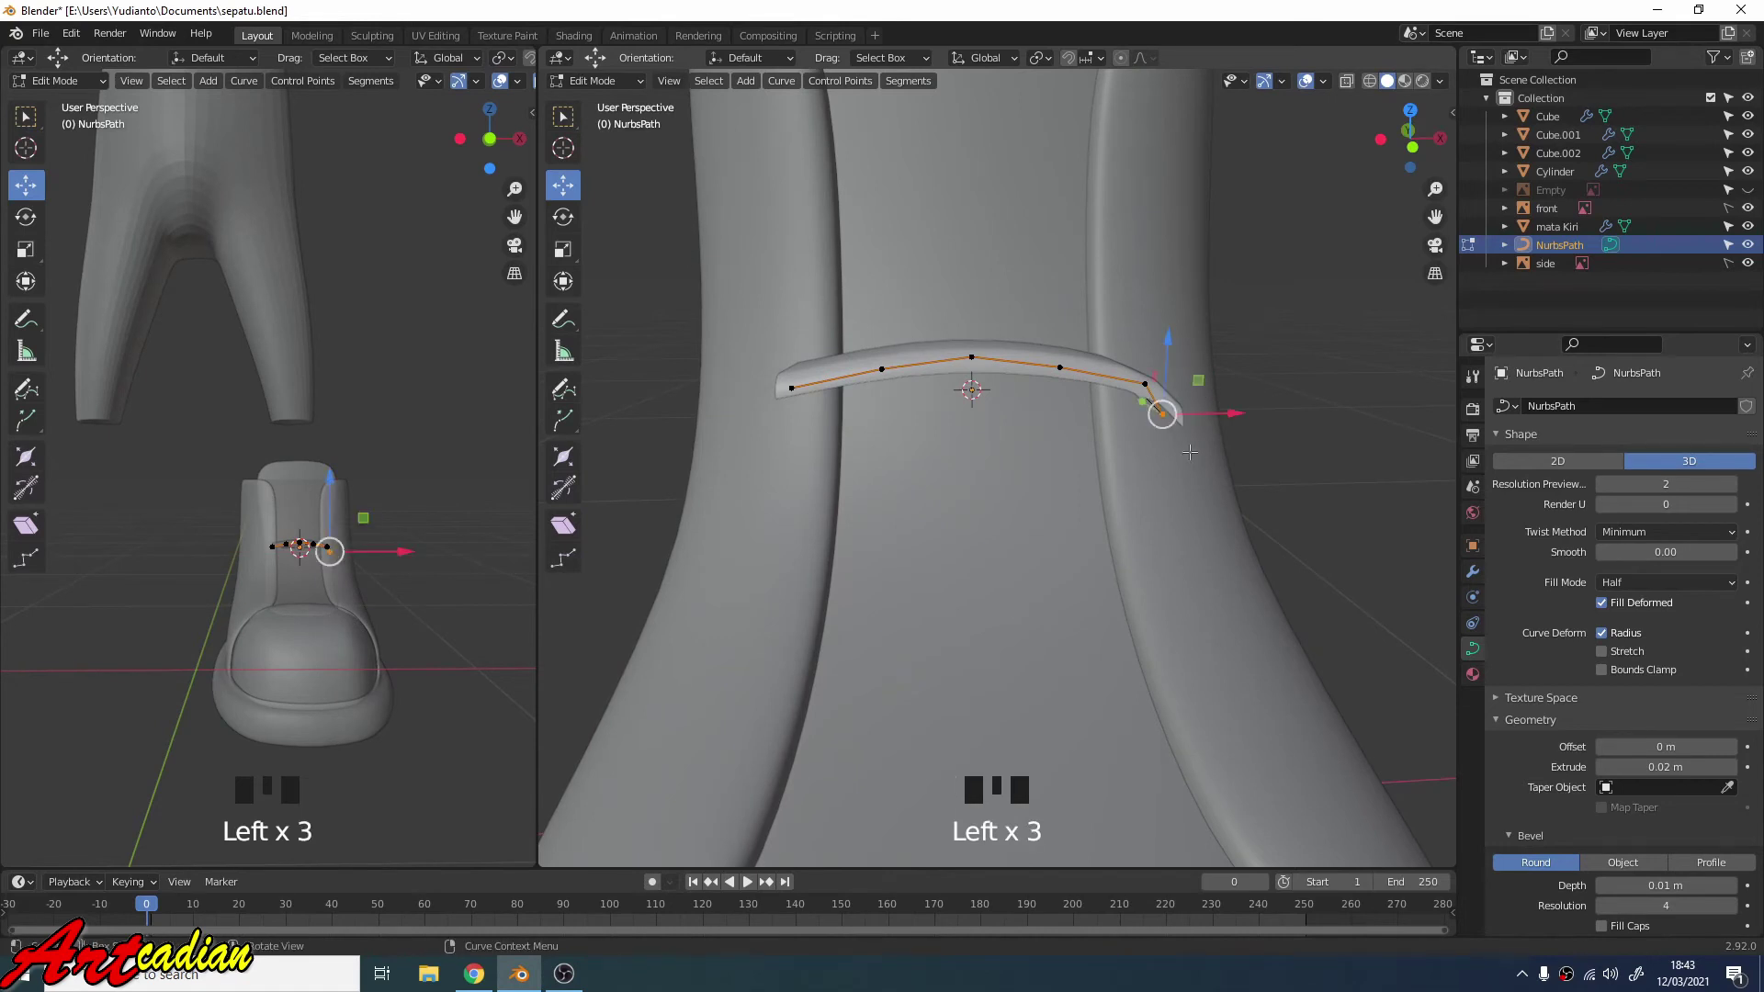
pyautogui.moveTo(1165, 341); pyautogui.dragTo(1165, 353)
pyautogui.moveTo(1211, 390); pyautogui.dragTo(1213, 390, button='middle')
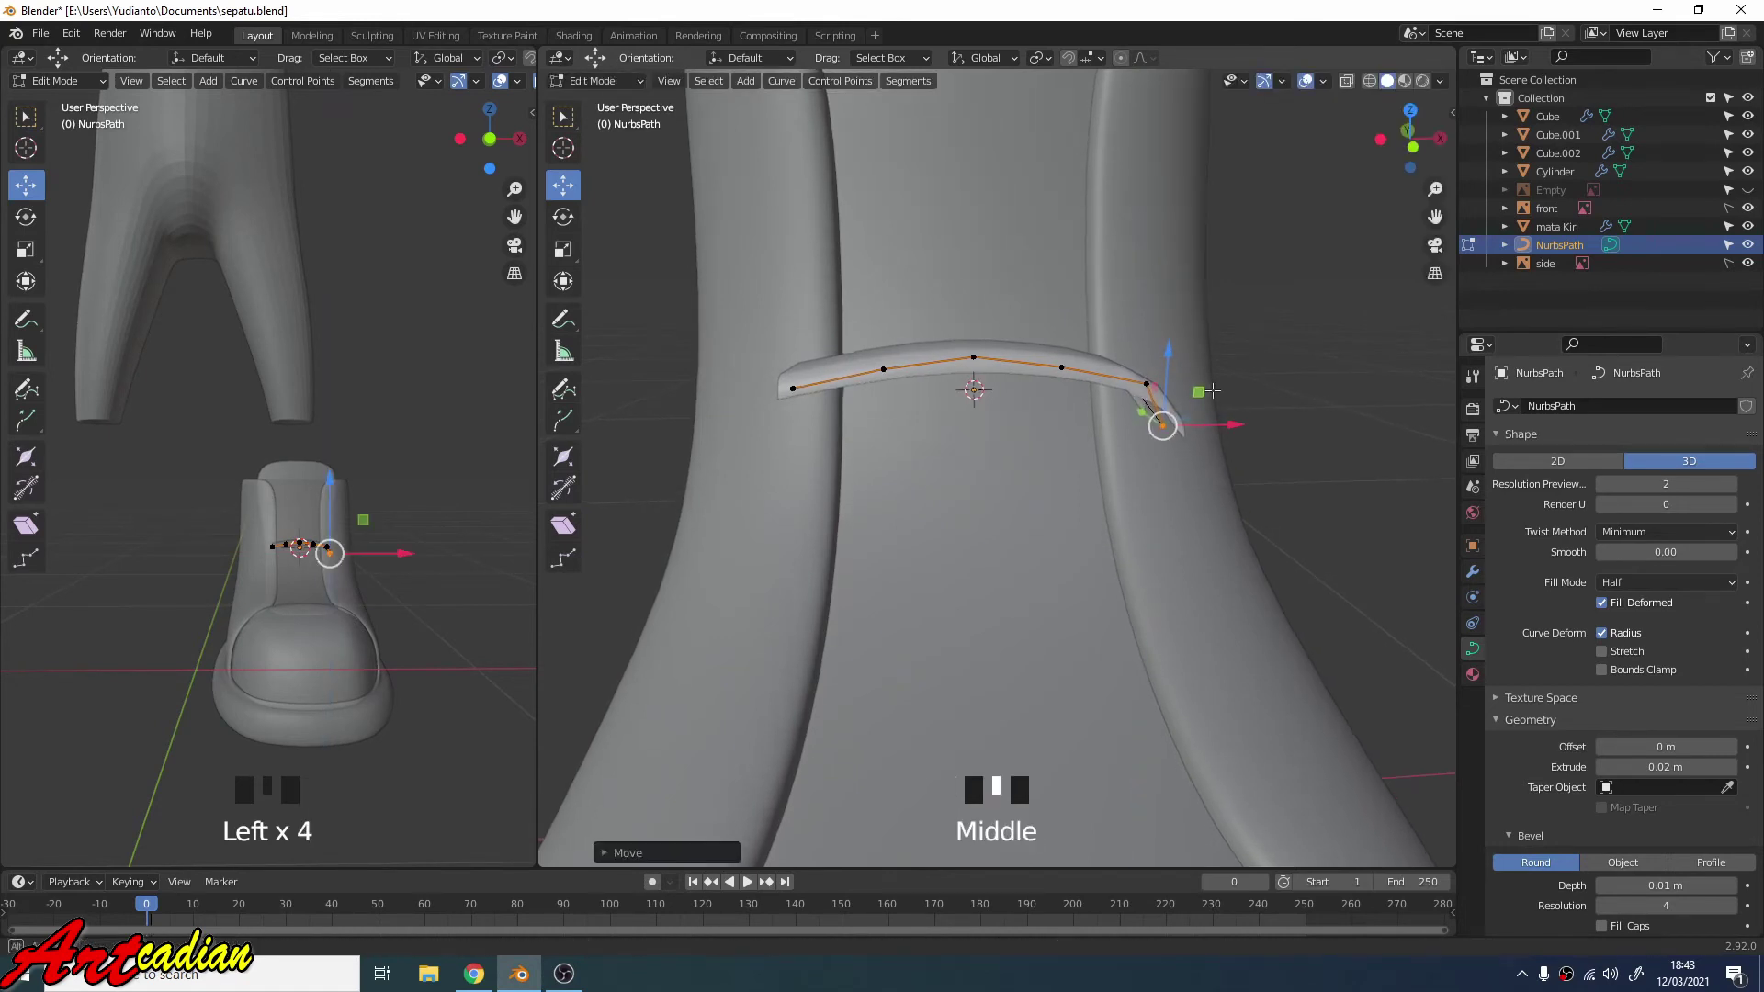
# Extrude one more control point from that lace end, downward and slightly inward.
pyautogui.press('e')
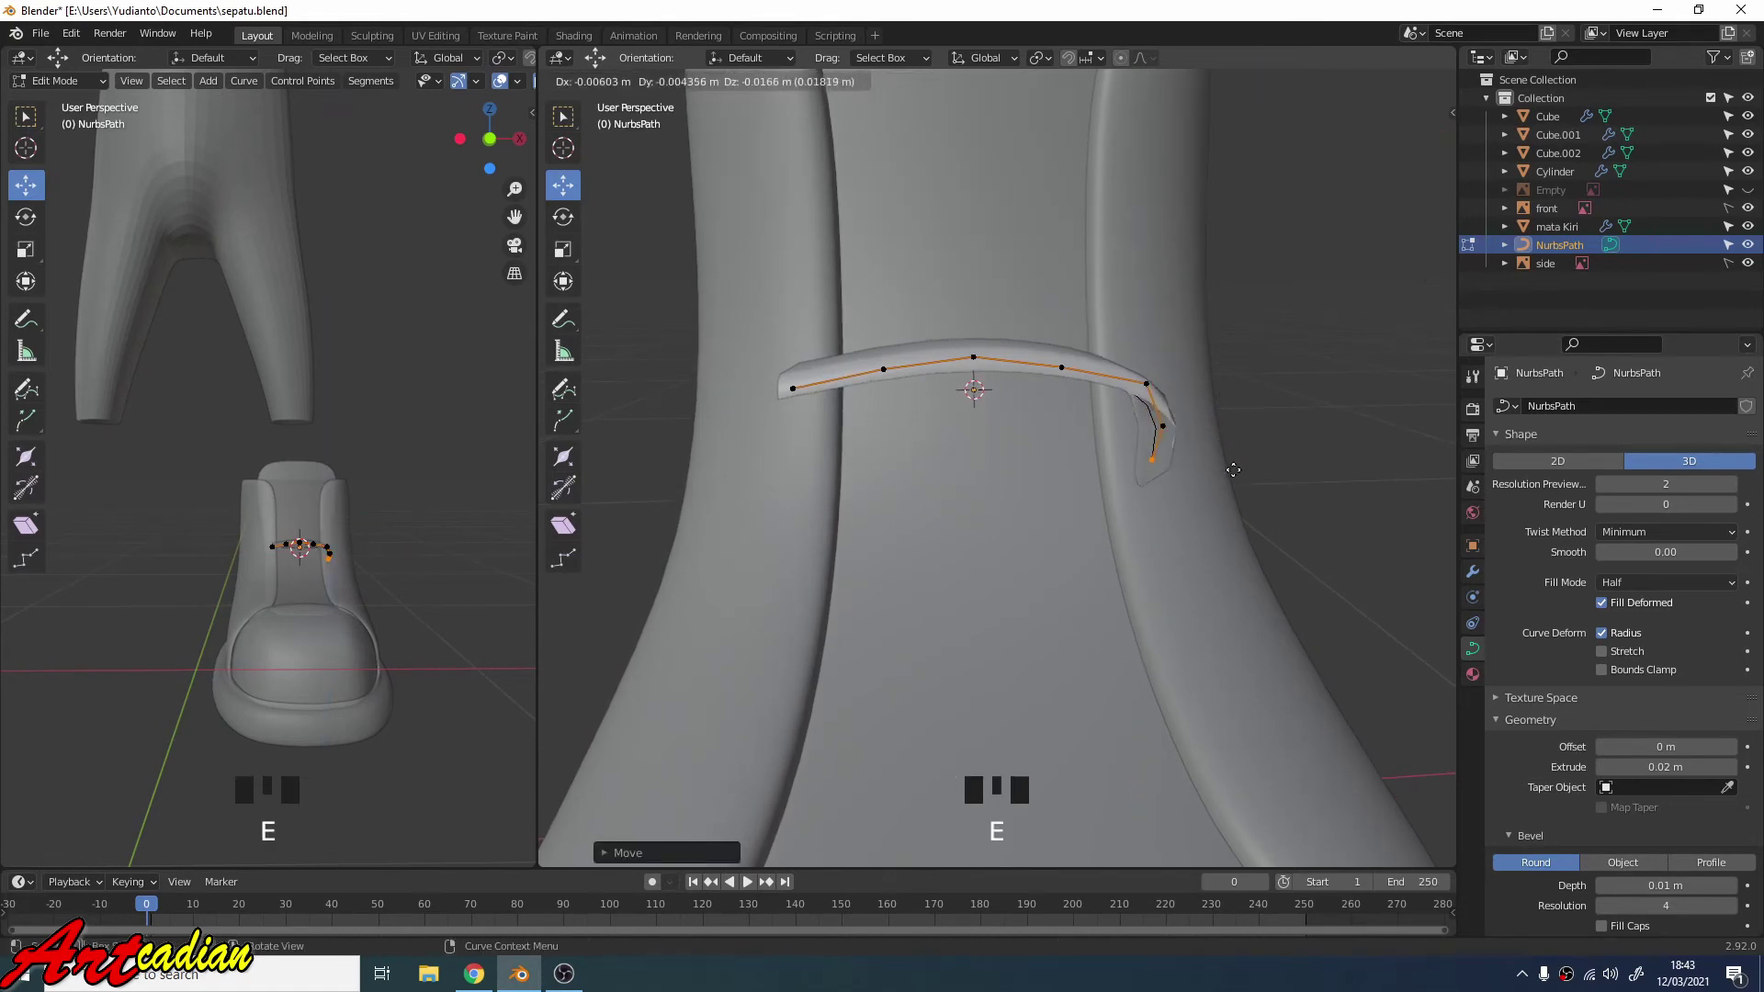
pyautogui.click(1232, 460)
pyautogui.moveTo(1232, 460); pyautogui.dragTo(1004, 406, button='middle')
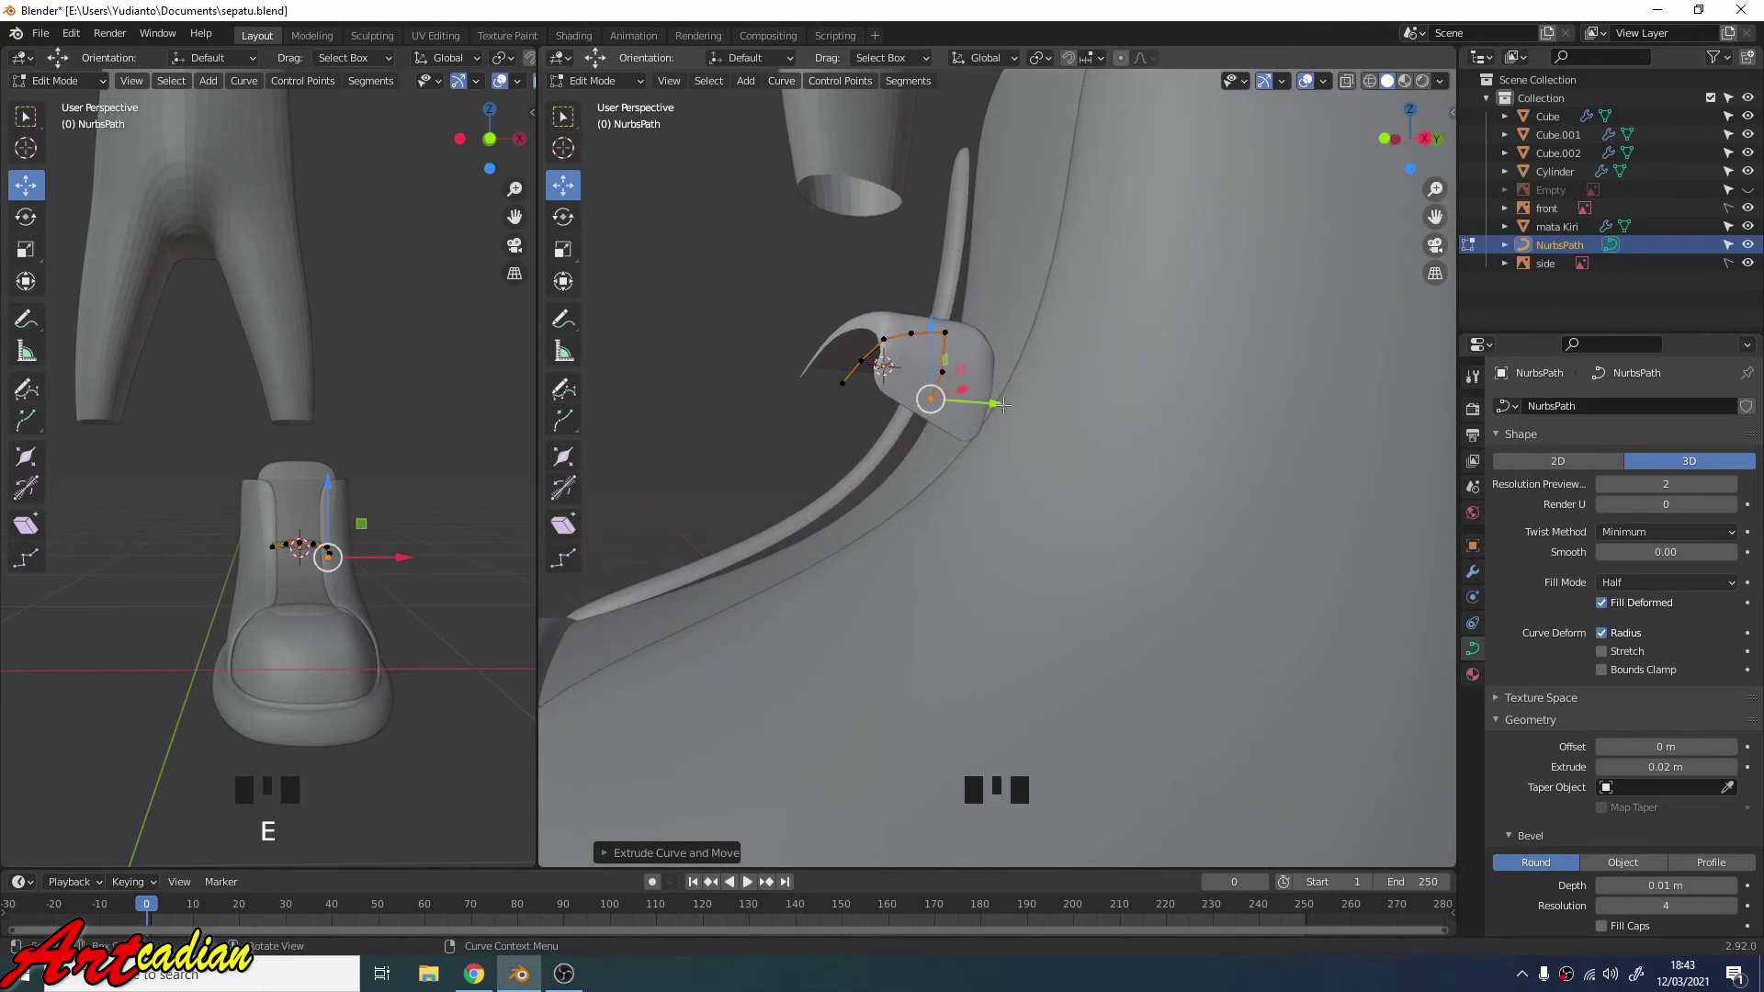
# Nudge the lace's +X end point along Y and extrude a new control point downward from its opposite end.
pyautogui.moveTo(1005, 397); pyautogui.dragTo(1014, 395)
pyautogui.moveTo(1015, 395); pyautogui.dragTo(1103, 423, button='middle')
pyautogui.click(829, 398)
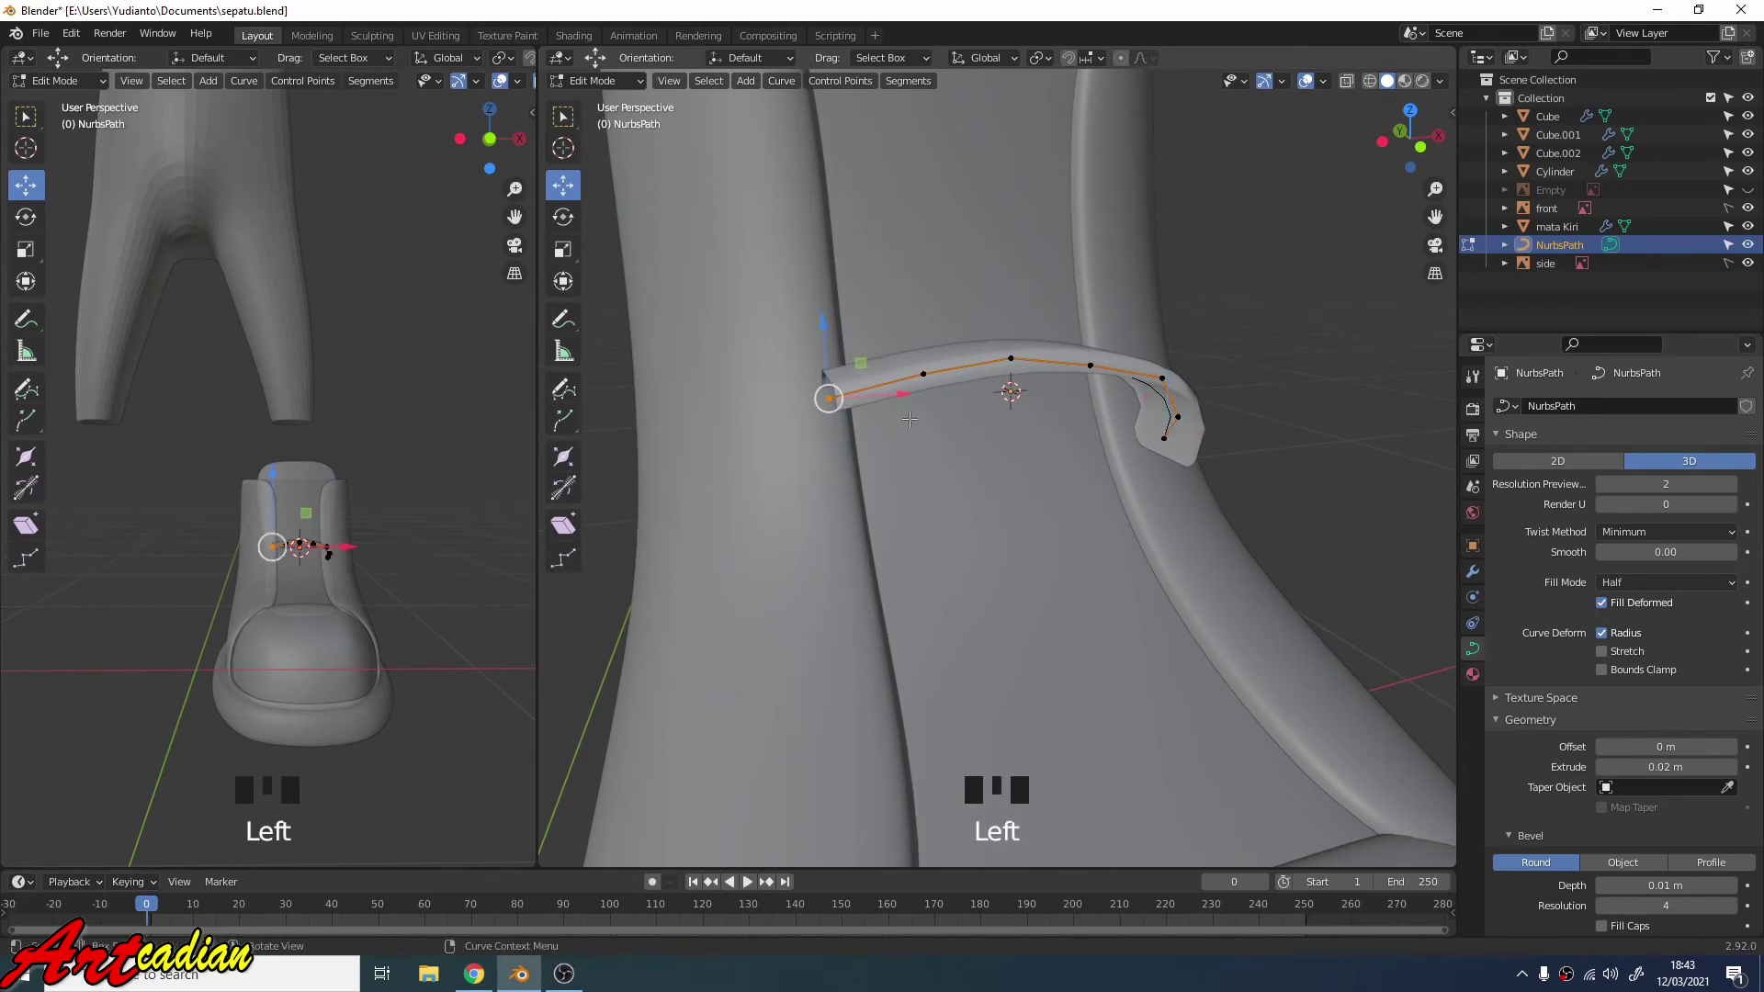
pyautogui.press('e')
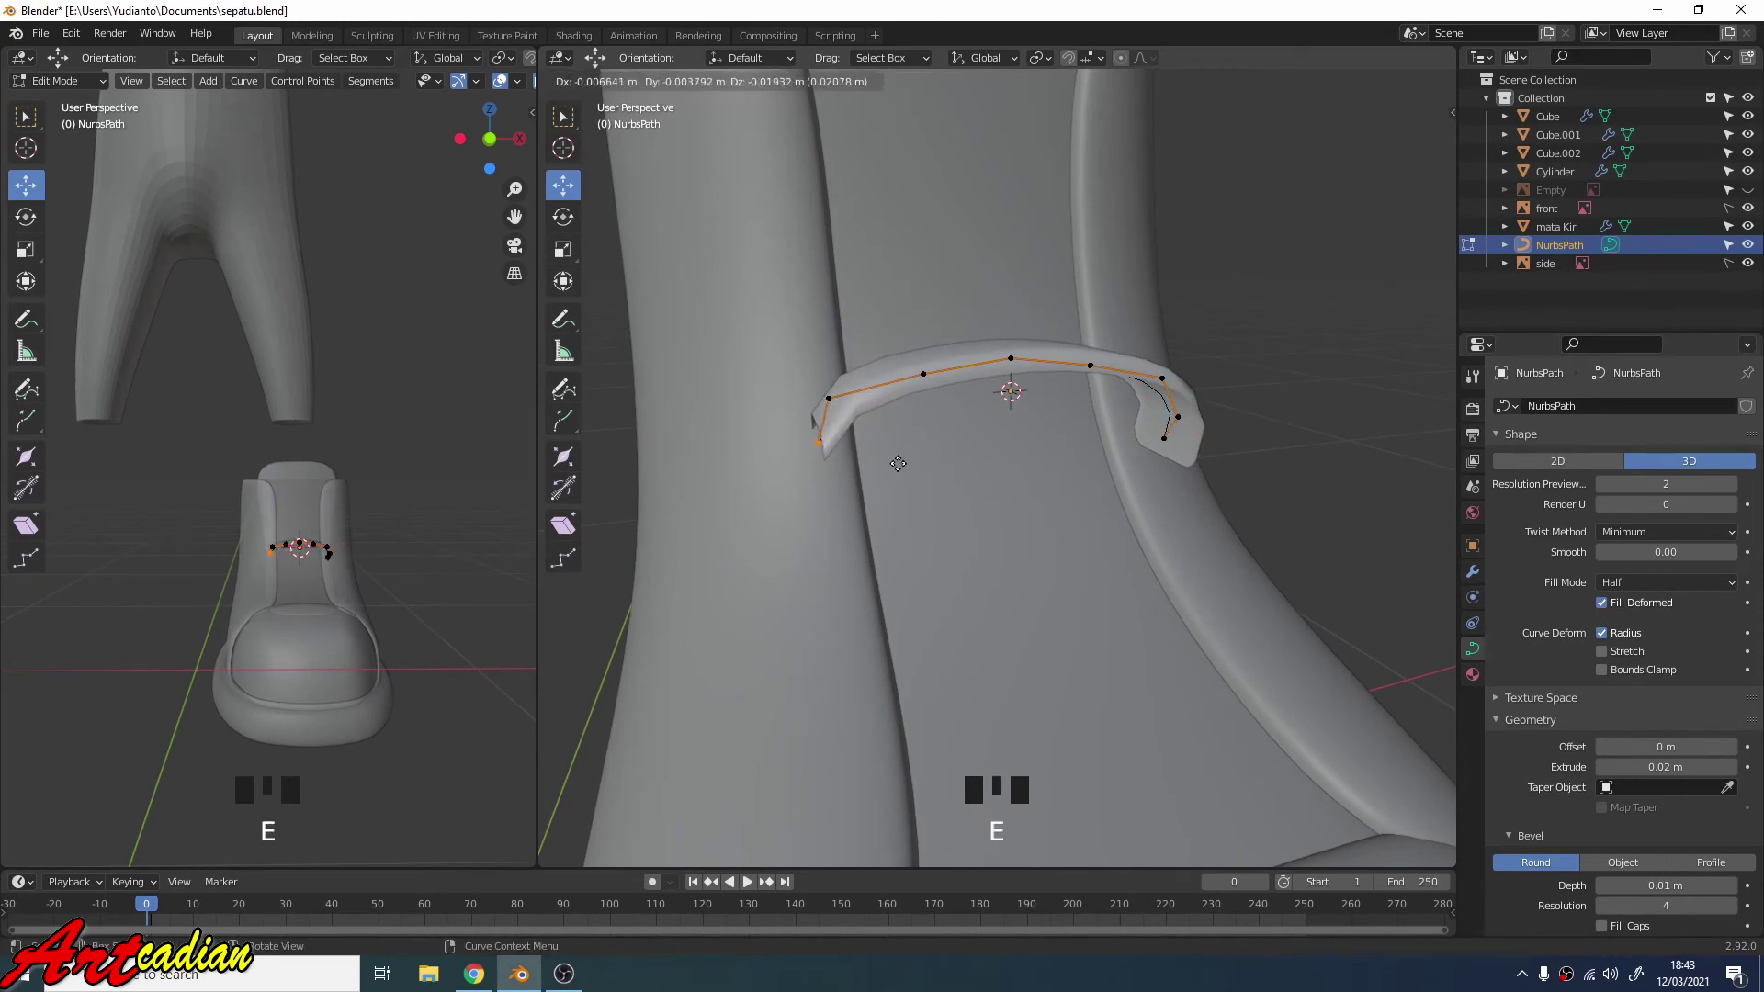
pyautogui.rightClick(895, 462)
pyautogui.moveTo(820, 336); pyautogui.dragTo(834, 351)
pyautogui.moveTo(835, 356)
pyautogui.mouseDown(button='middle')
pyautogui.moveTo(868, 404)
pyautogui.moveTo(980, 405)
pyautogui.moveTo(841, 383)
pyautogui.mouseUp(button='middle')
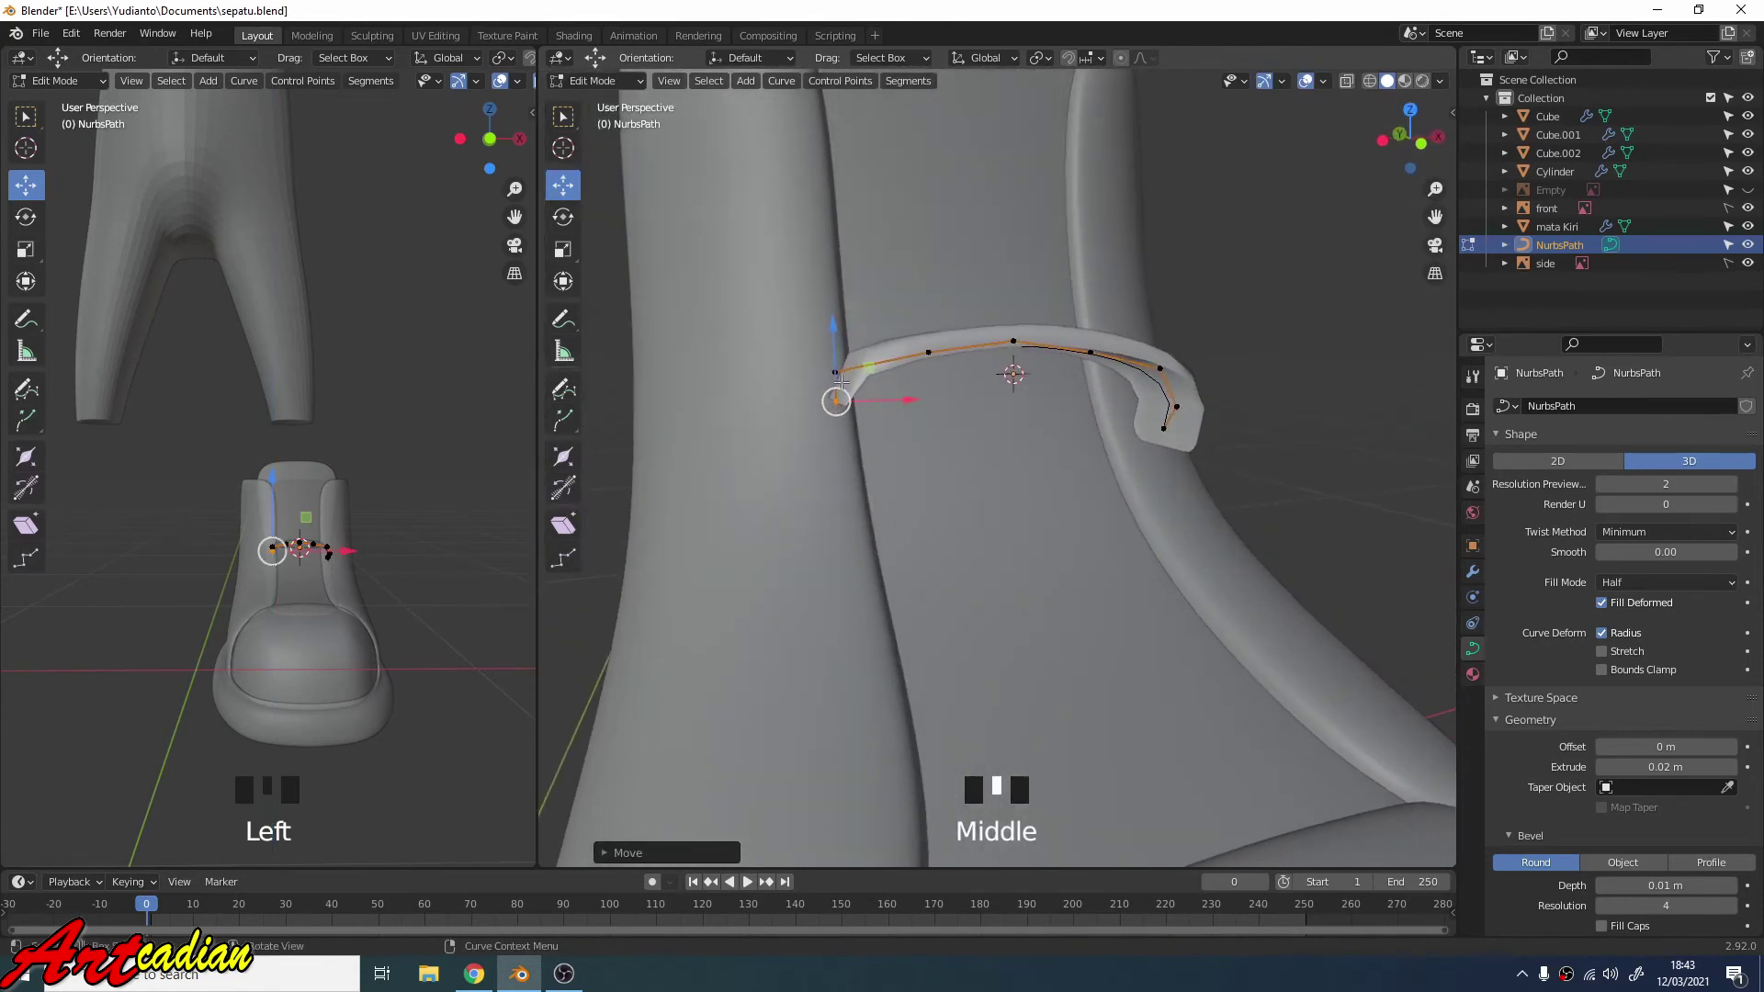
# Extrude one more control point downward from the lace's -X end, adjusting it along Z, X and Y to meet the shoe side.
pyautogui.press('e')
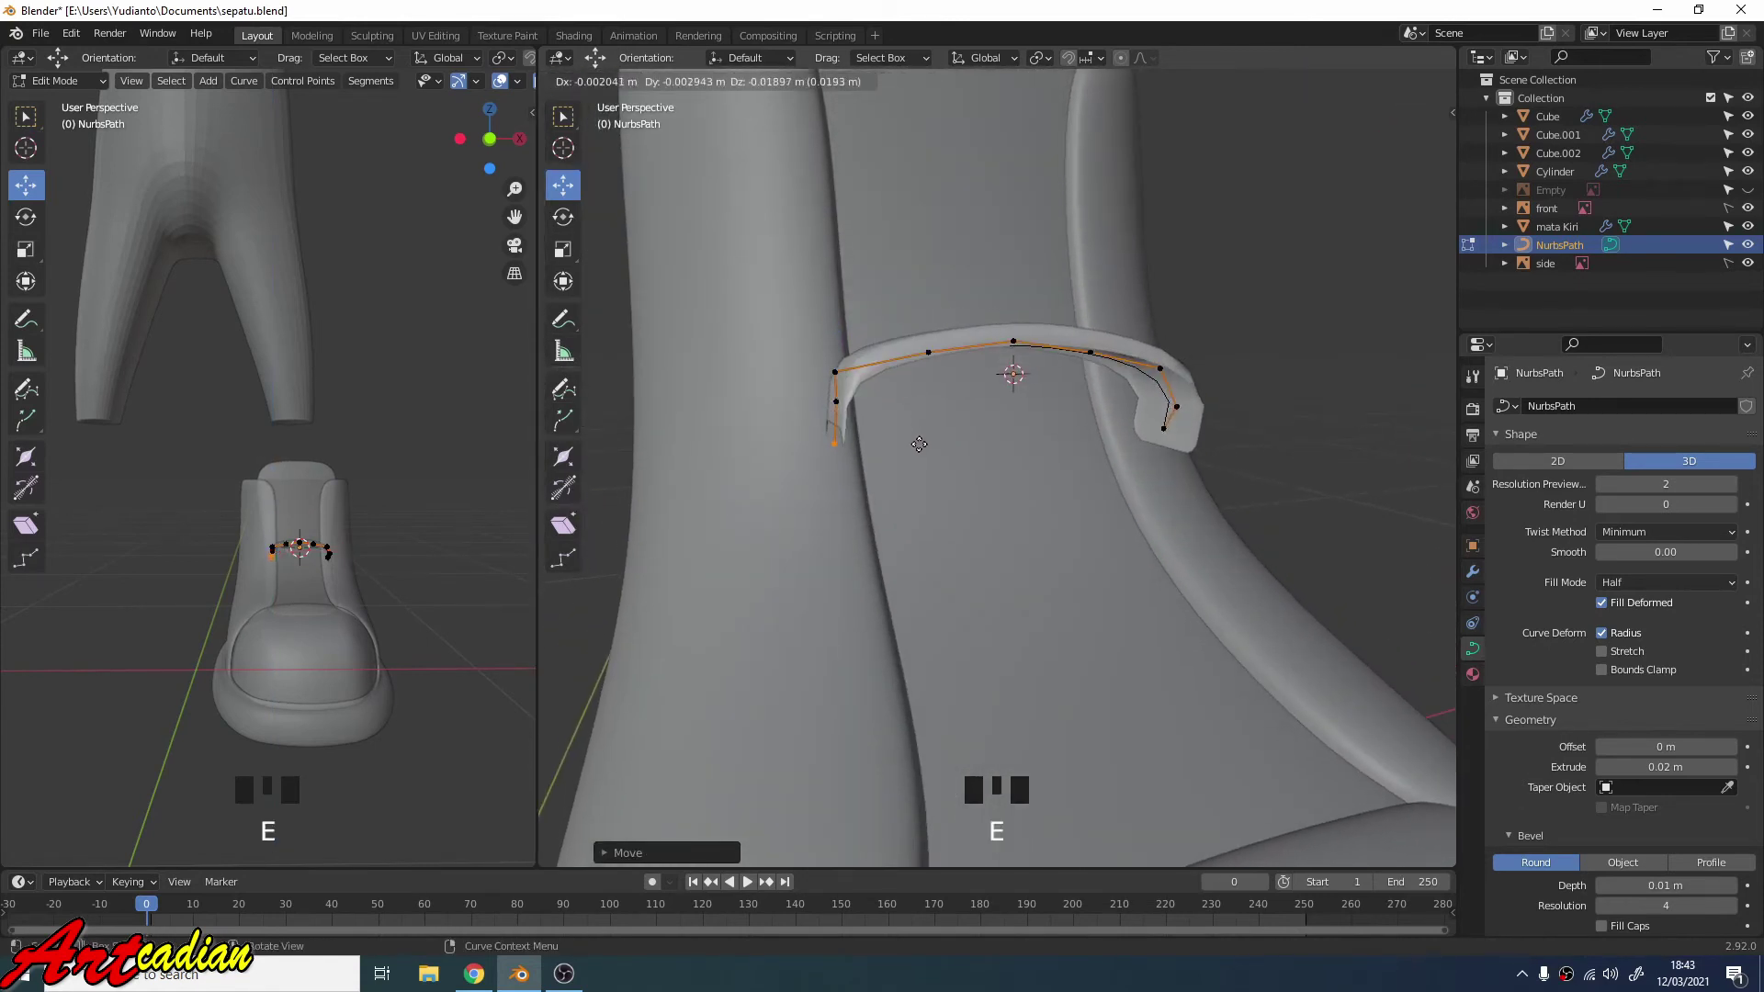
pyautogui.click(919, 444)
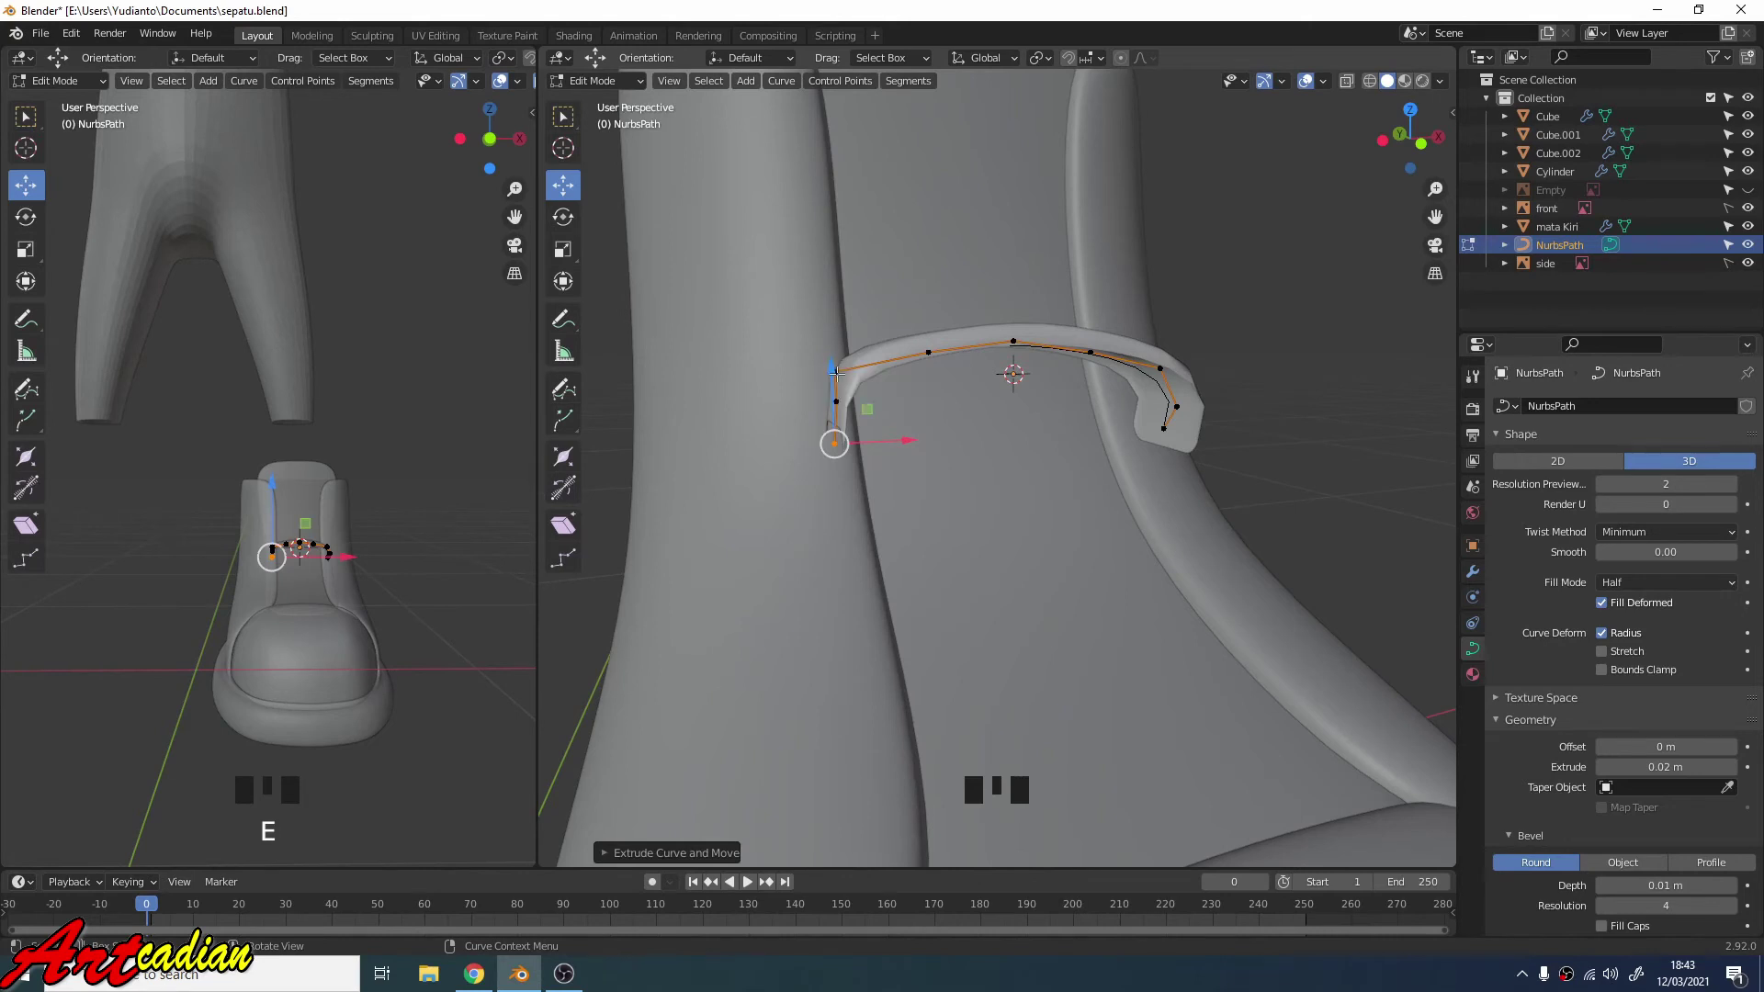
pyautogui.moveTo(831, 368); pyautogui.dragTo(841, 384)
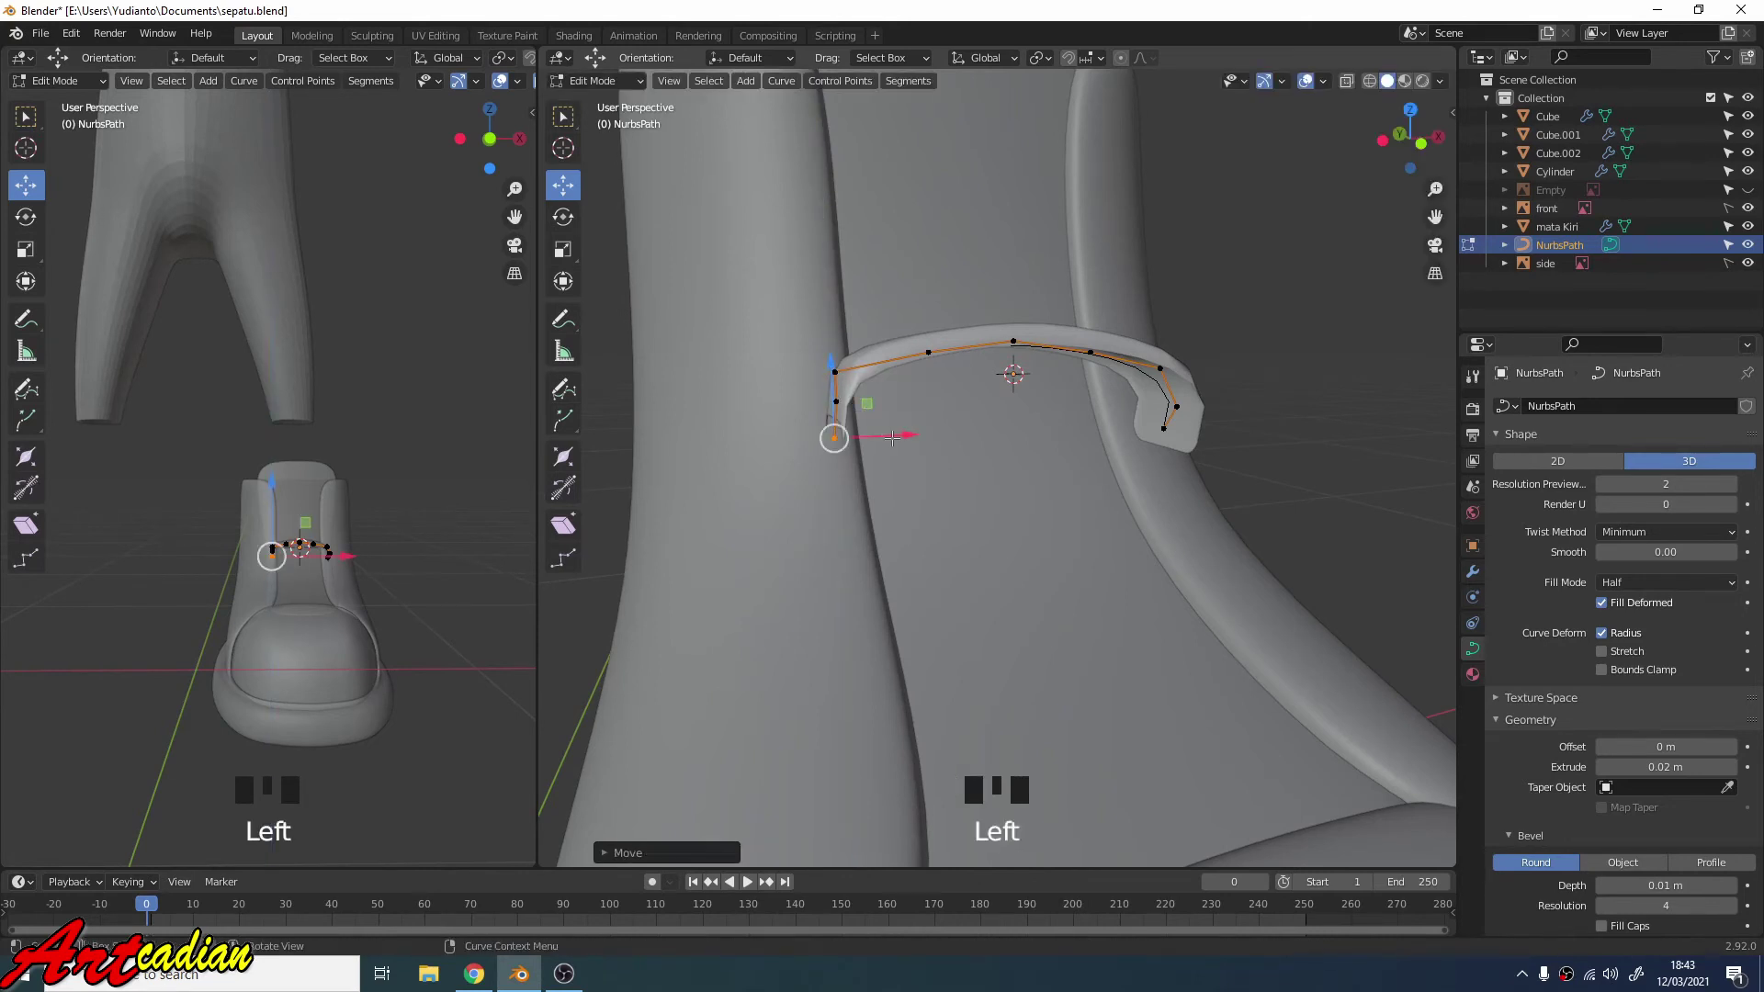
pyautogui.moveTo(893, 438); pyautogui.dragTo(897, 437)
pyautogui.moveTo(913, 361); pyautogui.dragTo(1069, 419, button='middle')
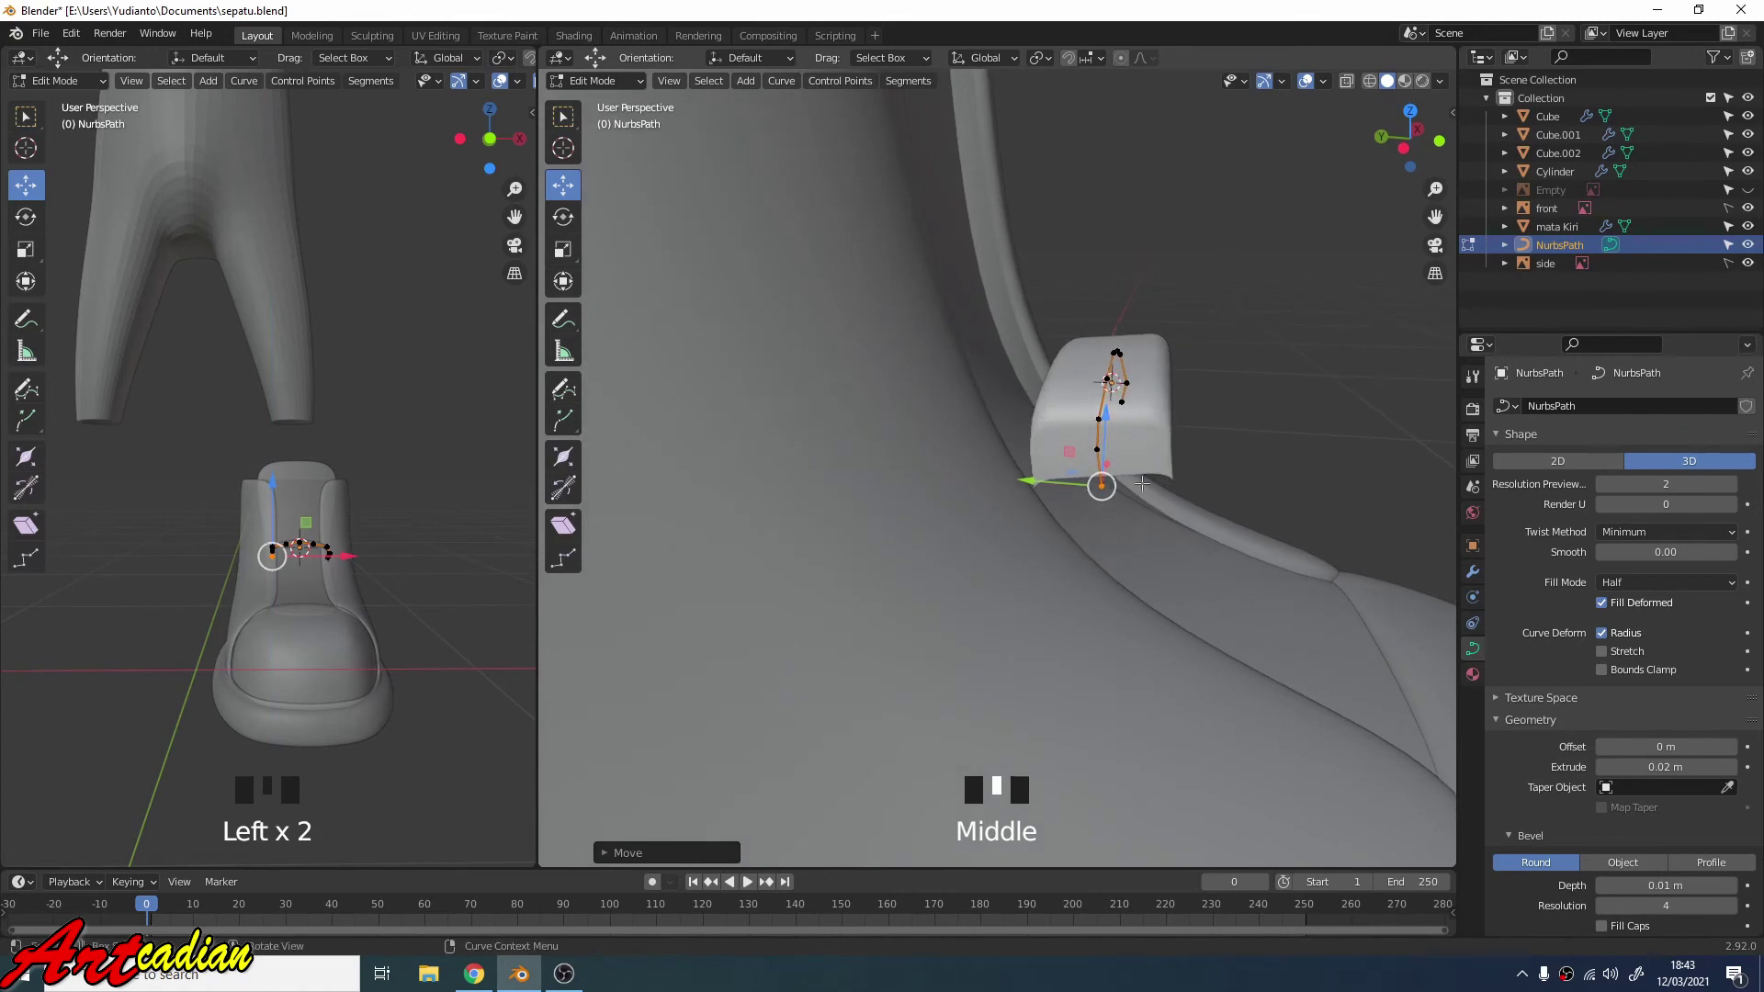
pyautogui.moveTo(1035, 473); pyautogui.dragTo(1025, 483)
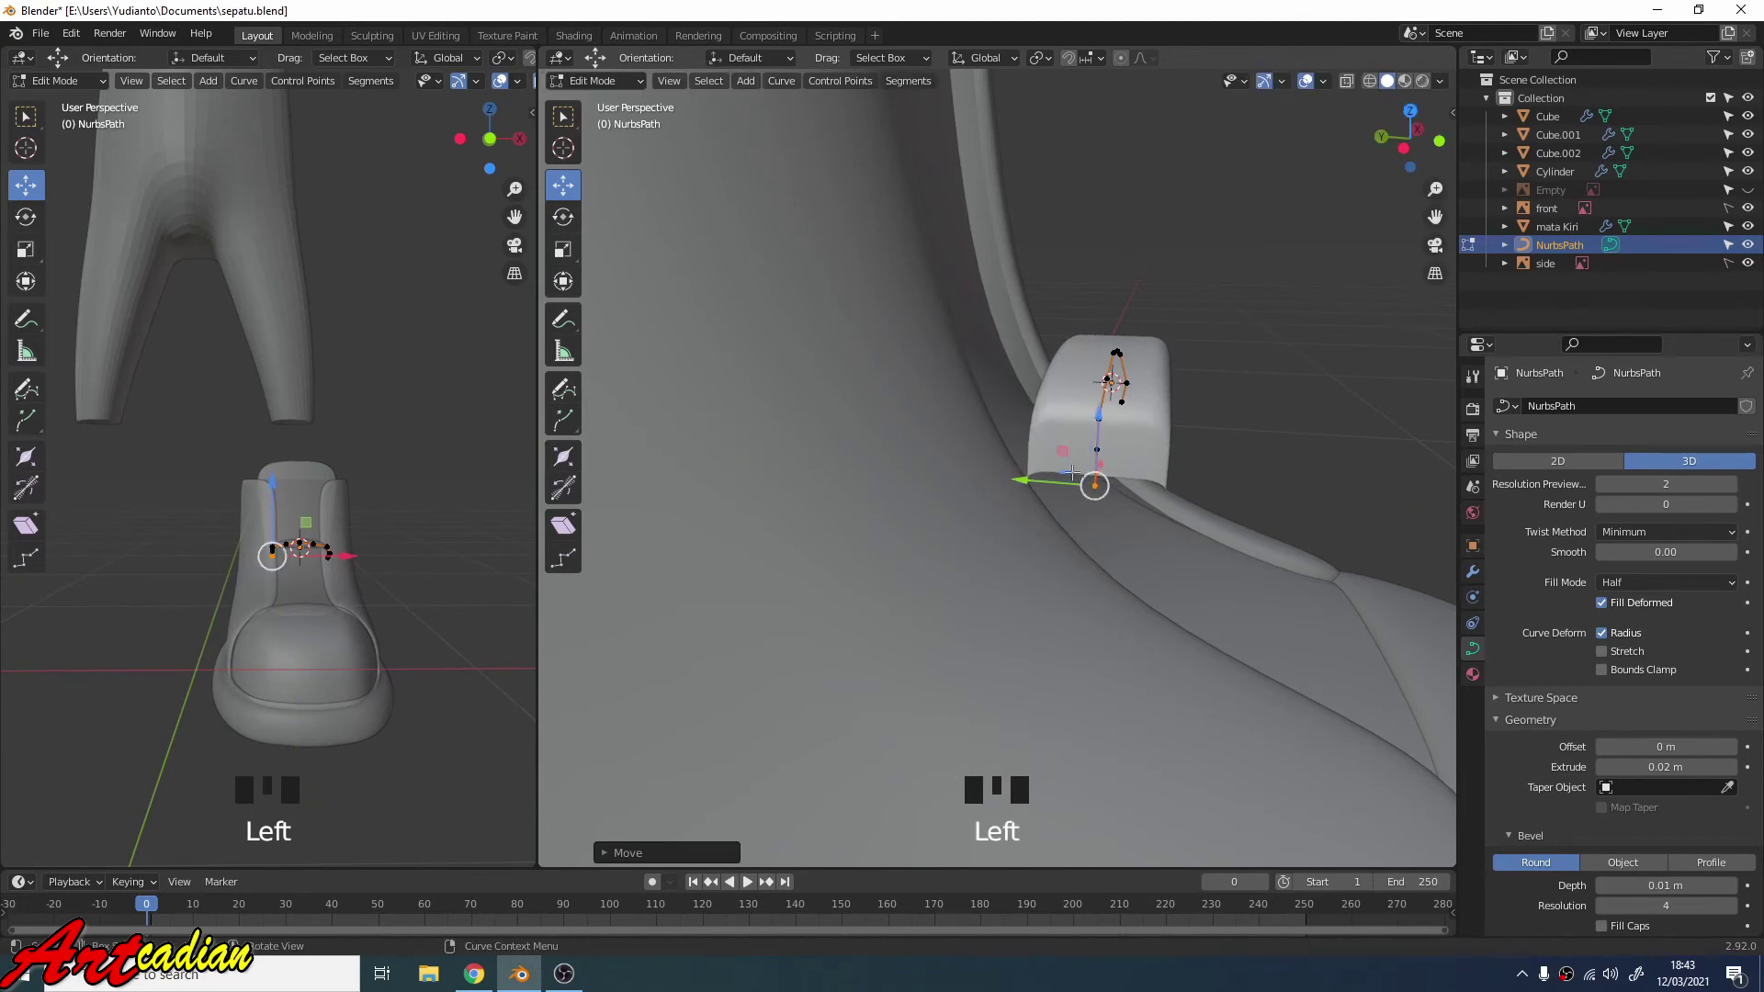
# Deselect the lace's control points and return to Object Mode.
pyautogui.moveTo(1254, 362); pyautogui.dragTo(886, 402, button='middle')
pyautogui.scroll(-2, 903, 364)
pyautogui.click(837, 319)
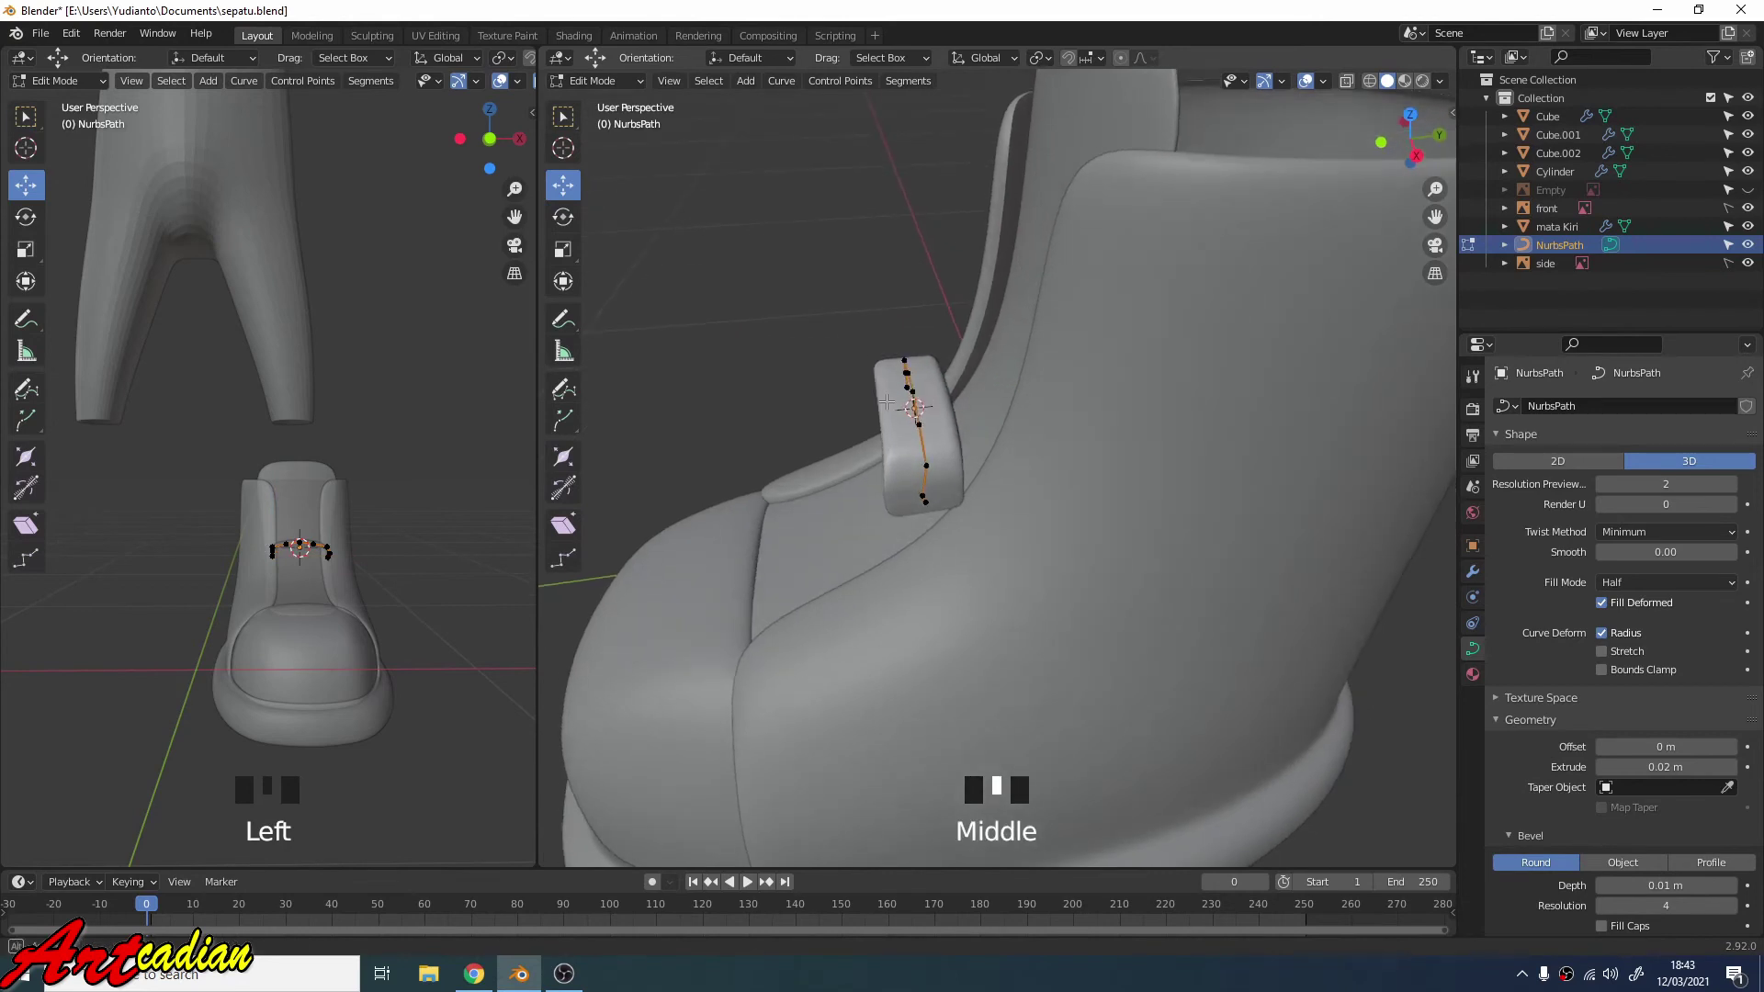
pyautogui.click(622, 83)
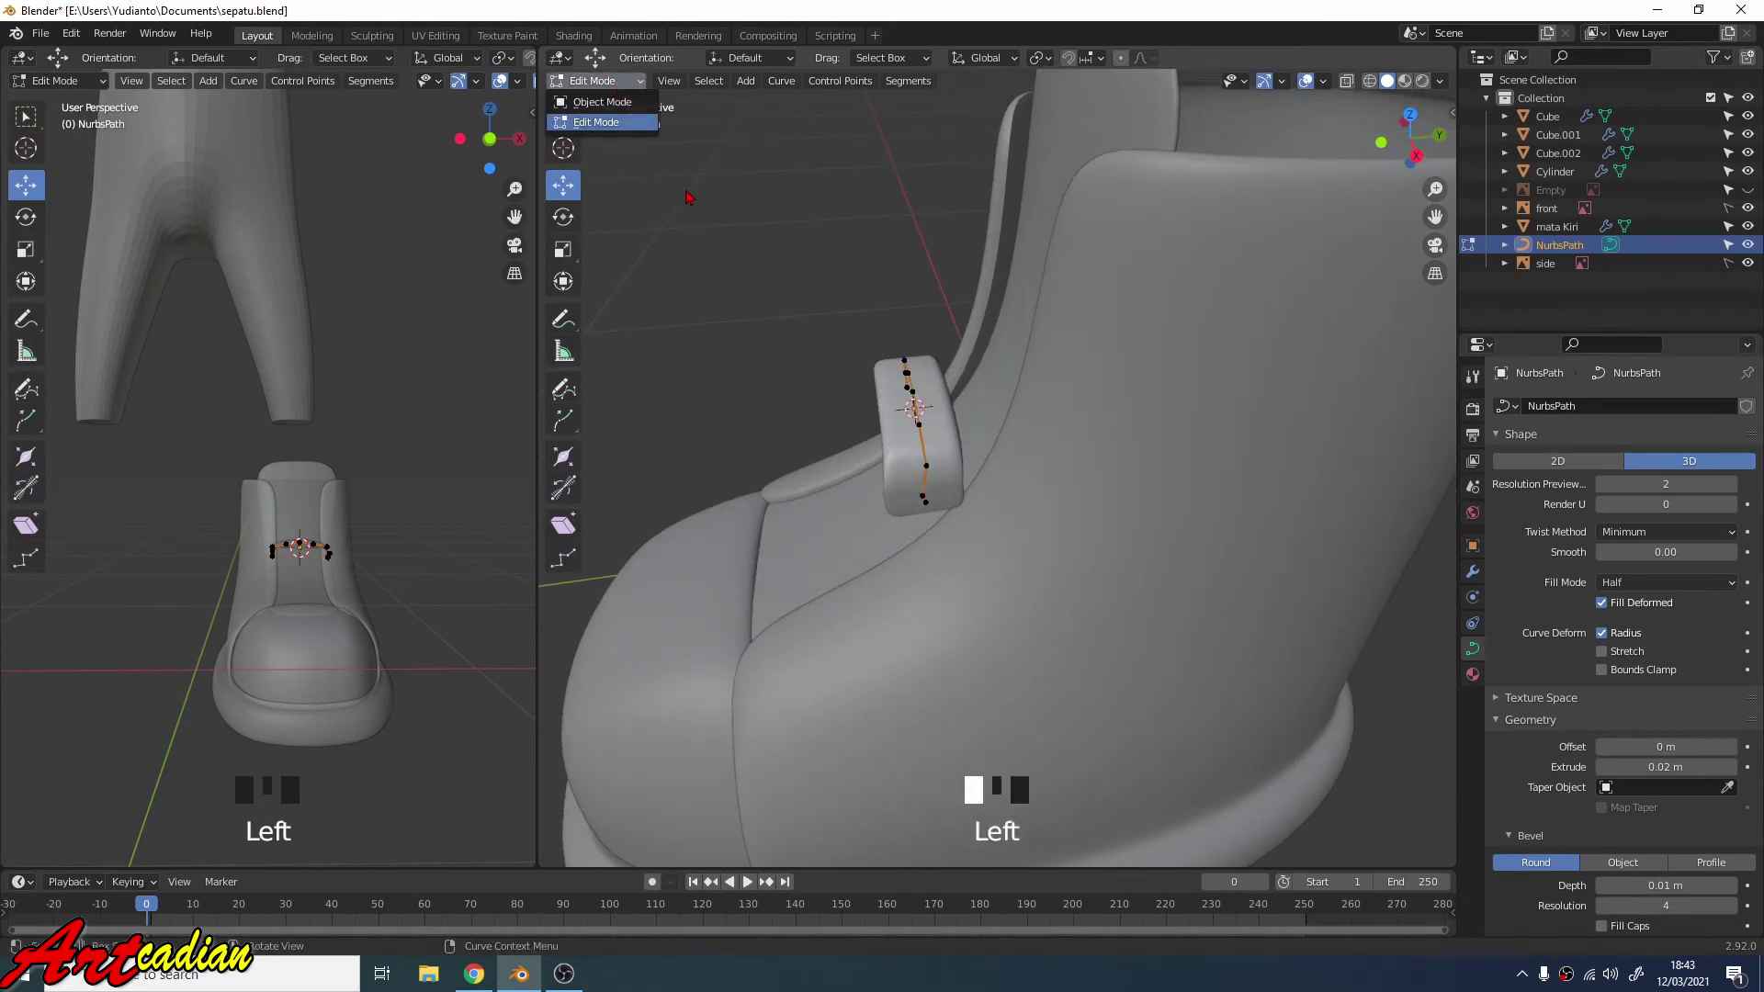
pyautogui.click(612, 103)
# Move the lace forward along Y and down along Z to sit across the tongue just behind the toe cap.
pyautogui.moveTo(948, 417); pyautogui.dragTo(981, 433, button='middle')
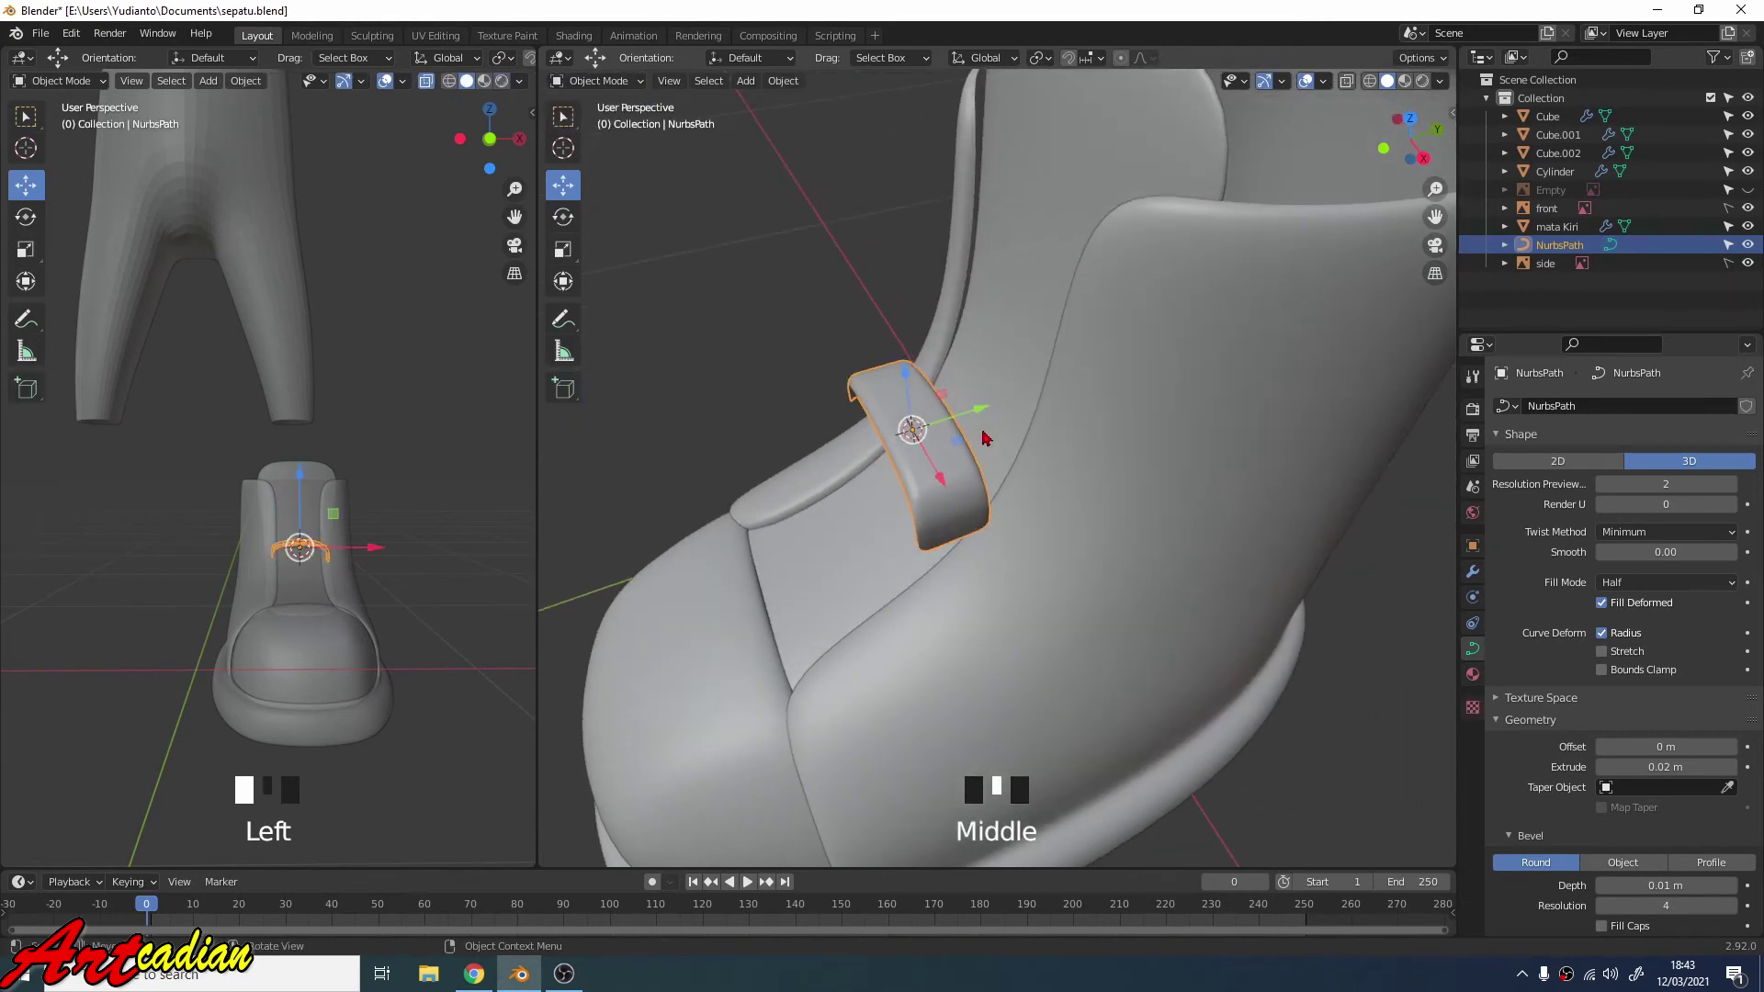
pyautogui.moveTo(980, 412); pyautogui.dragTo(868, 472)
pyautogui.moveTo(770, 411); pyautogui.dragTo(944, 333, button='middle')
pyautogui.moveTo(985, 347); pyautogui.dragTo(972, 526)
pyautogui.moveTo(972, 526); pyautogui.dragTo(956, 711, button='middle')
pyautogui.scroll(-2, 941, 616)
pyautogui.scroll(-2, 939, 634)
# Widen the lace along X so it overlaps both shoe sides and shift it slightly along Y toward the toe.
pyautogui.click(573, 249)
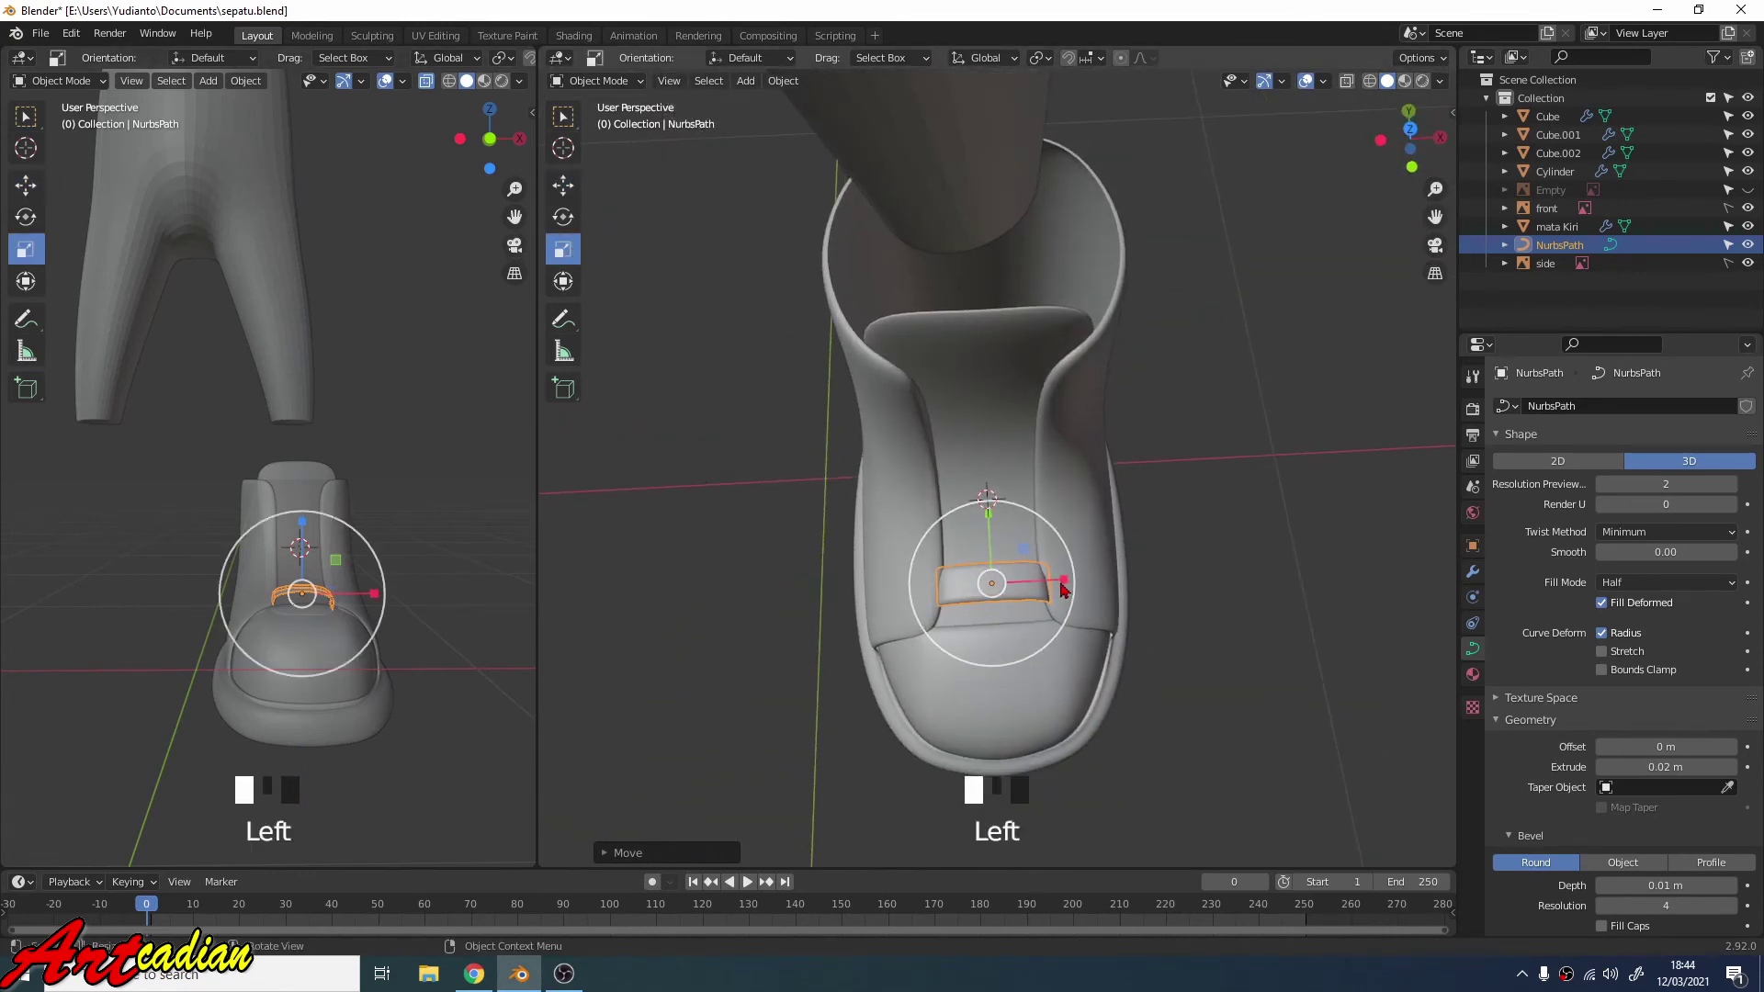
pyautogui.moveTo(1063, 590); pyautogui.dragTo(1096, 585)
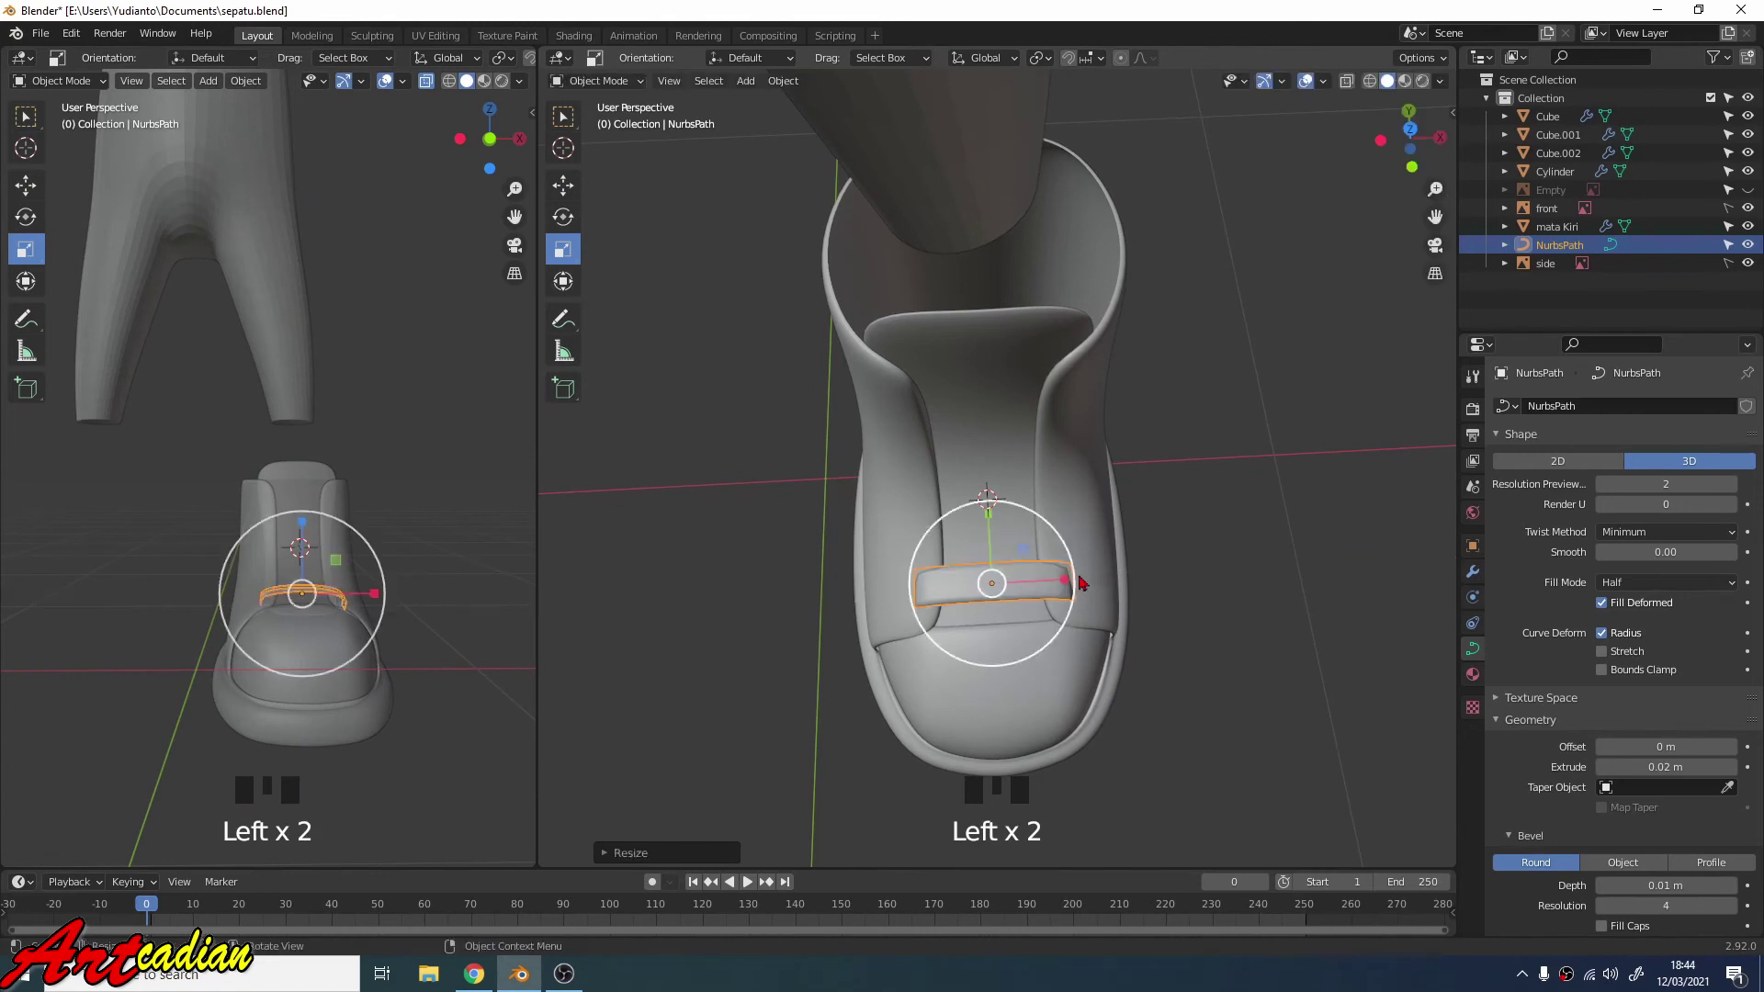
pyautogui.moveTo(1099, 580); pyautogui.dragTo(1243, 452, button='middle')
pyautogui.click(563, 184)
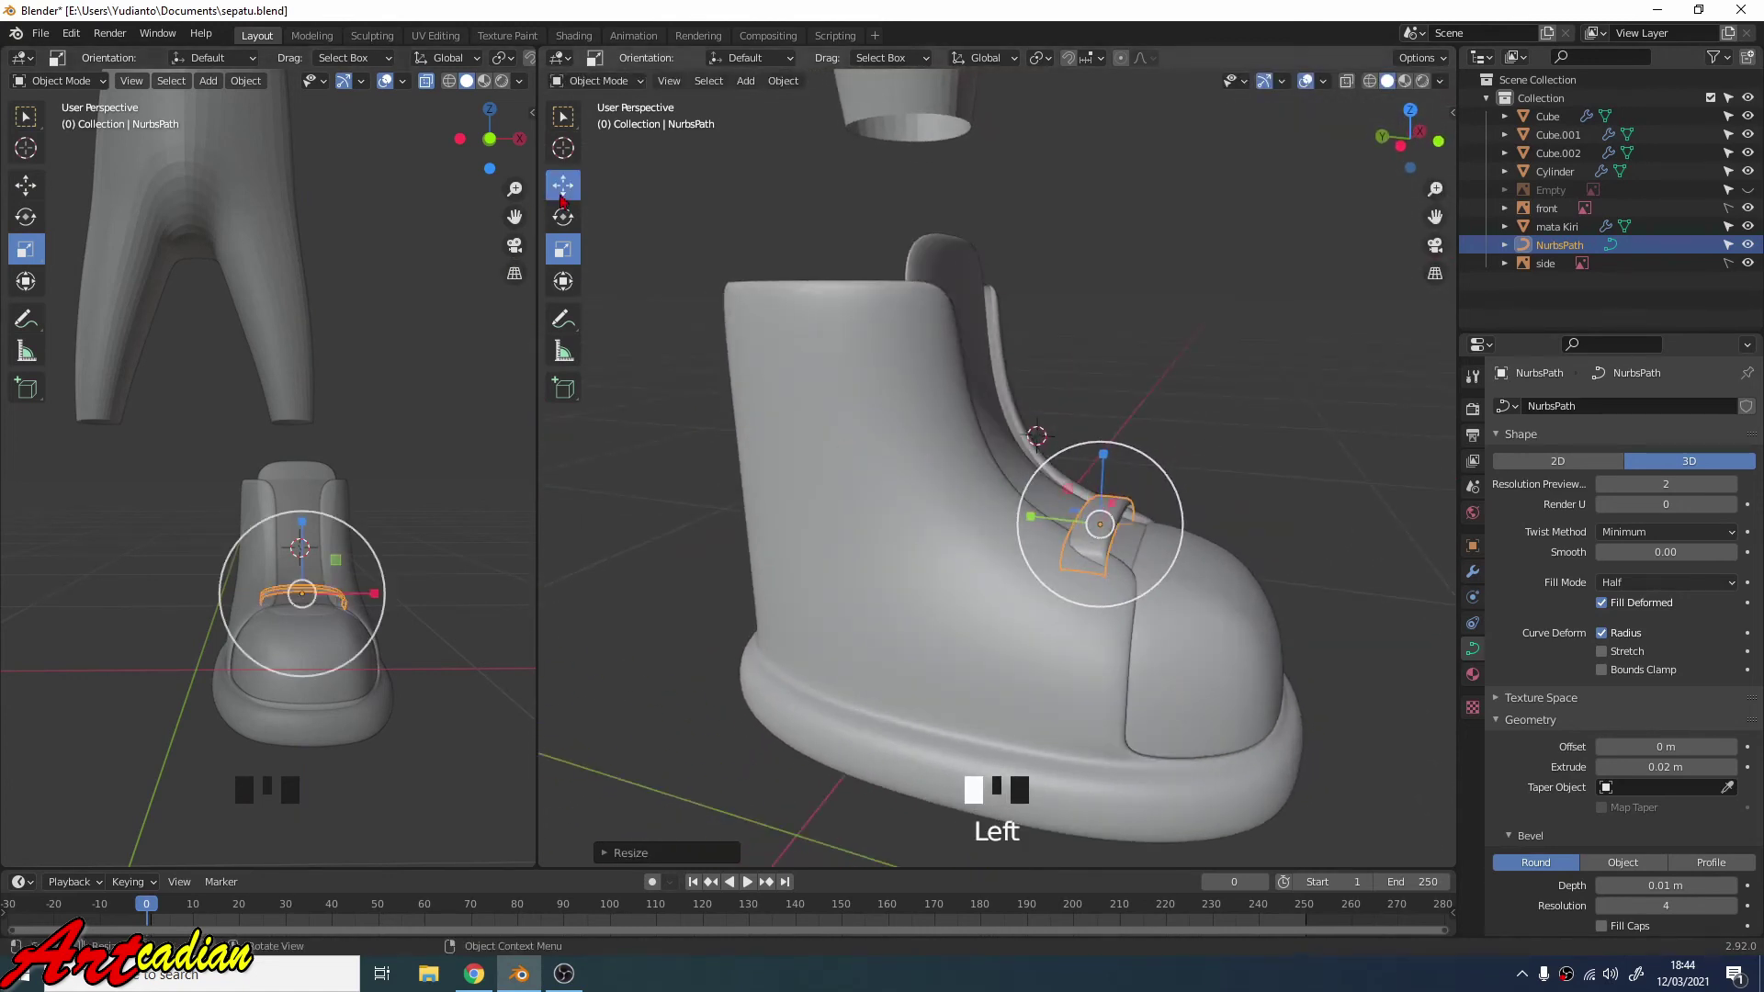
pyautogui.moveTo(1029, 523); pyautogui.dragTo(1044, 522)
# Scale the lace along Y to make the strap slightly narrower, keeping it selected.
pyautogui.moveTo(1174, 527); pyautogui.dragTo(1071, 500, button='middle')
pyautogui.scroll(-2, 946, 491)
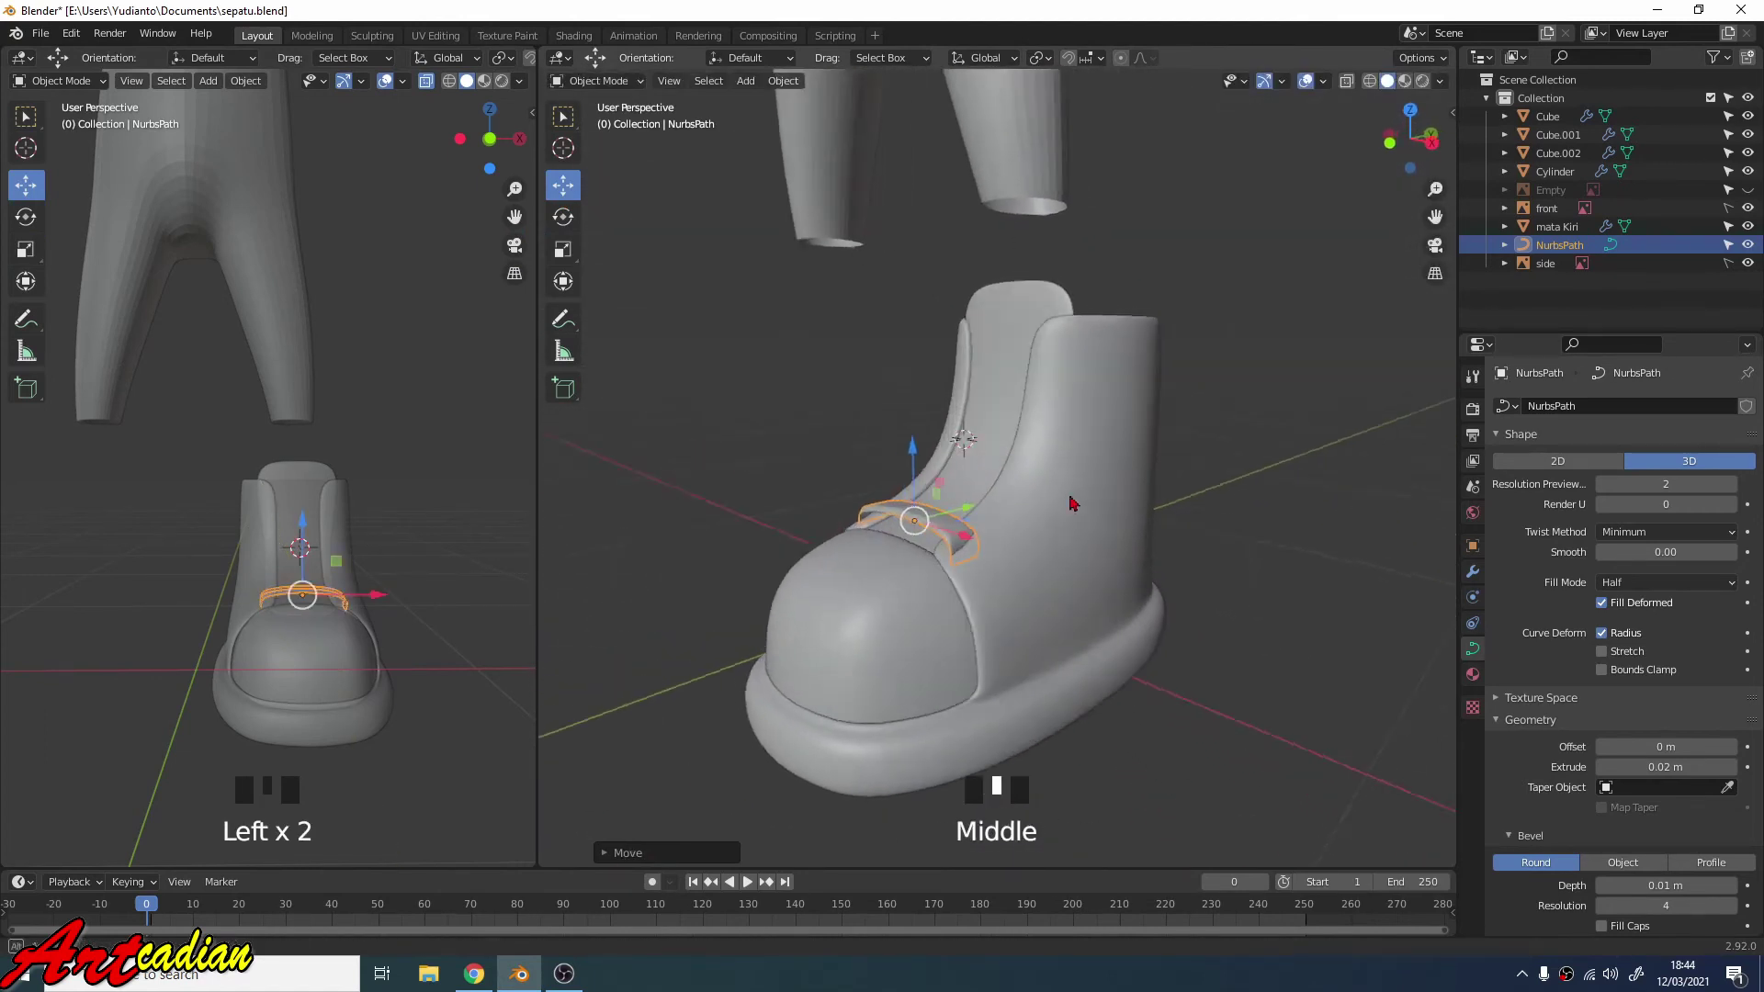
pyautogui.scroll(-4, 1135, 515)
pyautogui.scroll(-2, 1136, 515)
pyautogui.scroll(10, 1011, 551)
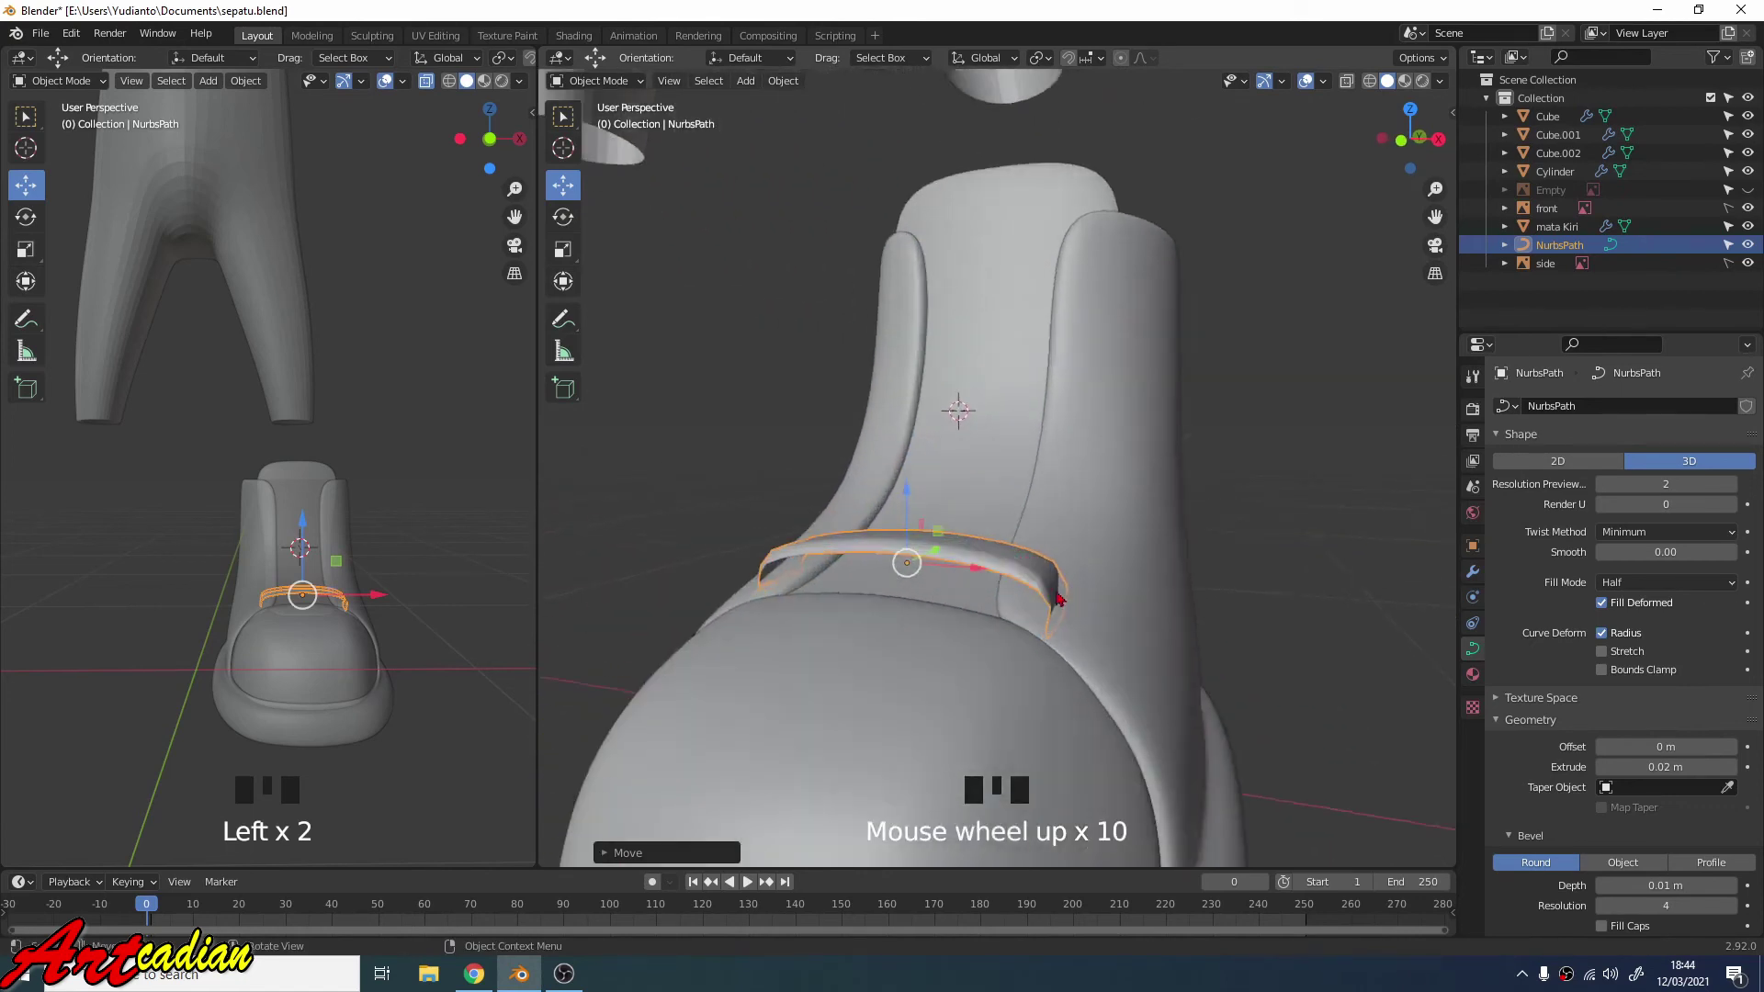
pyautogui.moveTo(964, 588); pyautogui.dragTo(933, 703, button='middle')
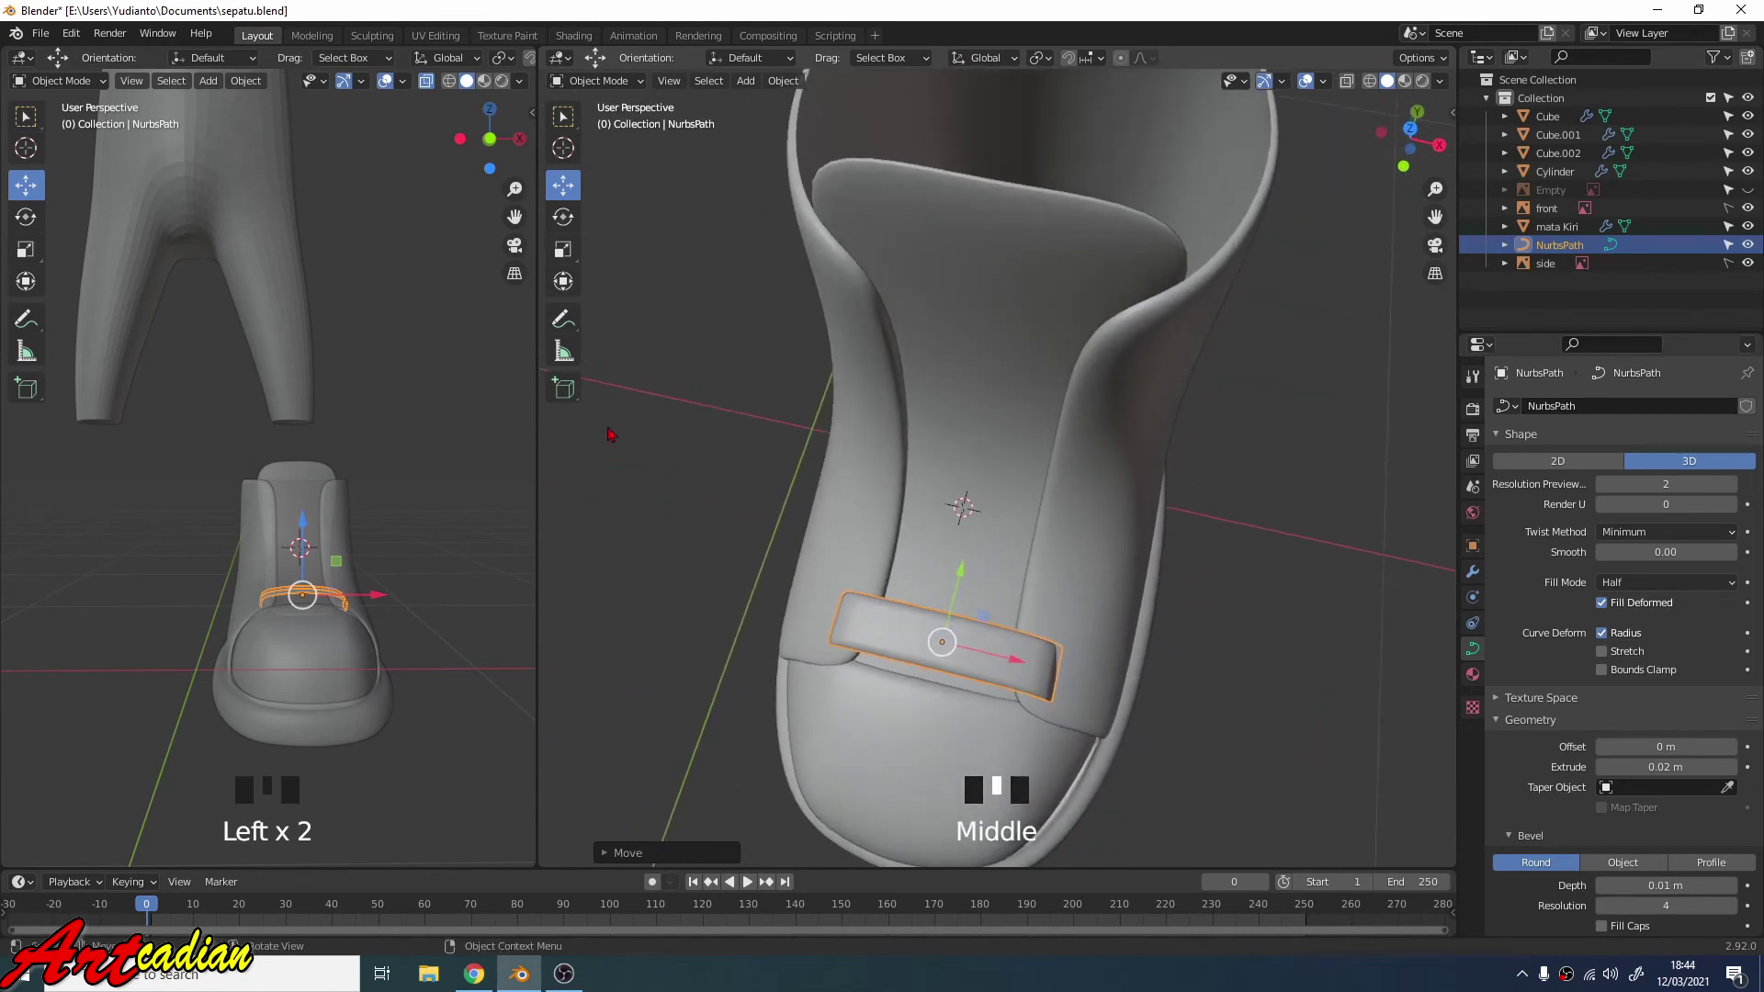
pyautogui.click(563, 251)
pyautogui.moveTo(961, 577); pyautogui.dragTo(960, 592)
pyautogui.click(1093, 599)
pyautogui.moveTo(1044, 564); pyautogui.dragTo(827, 428, button='middle')
pyautogui.click(827, 429)
pyautogui.click(828, 564)
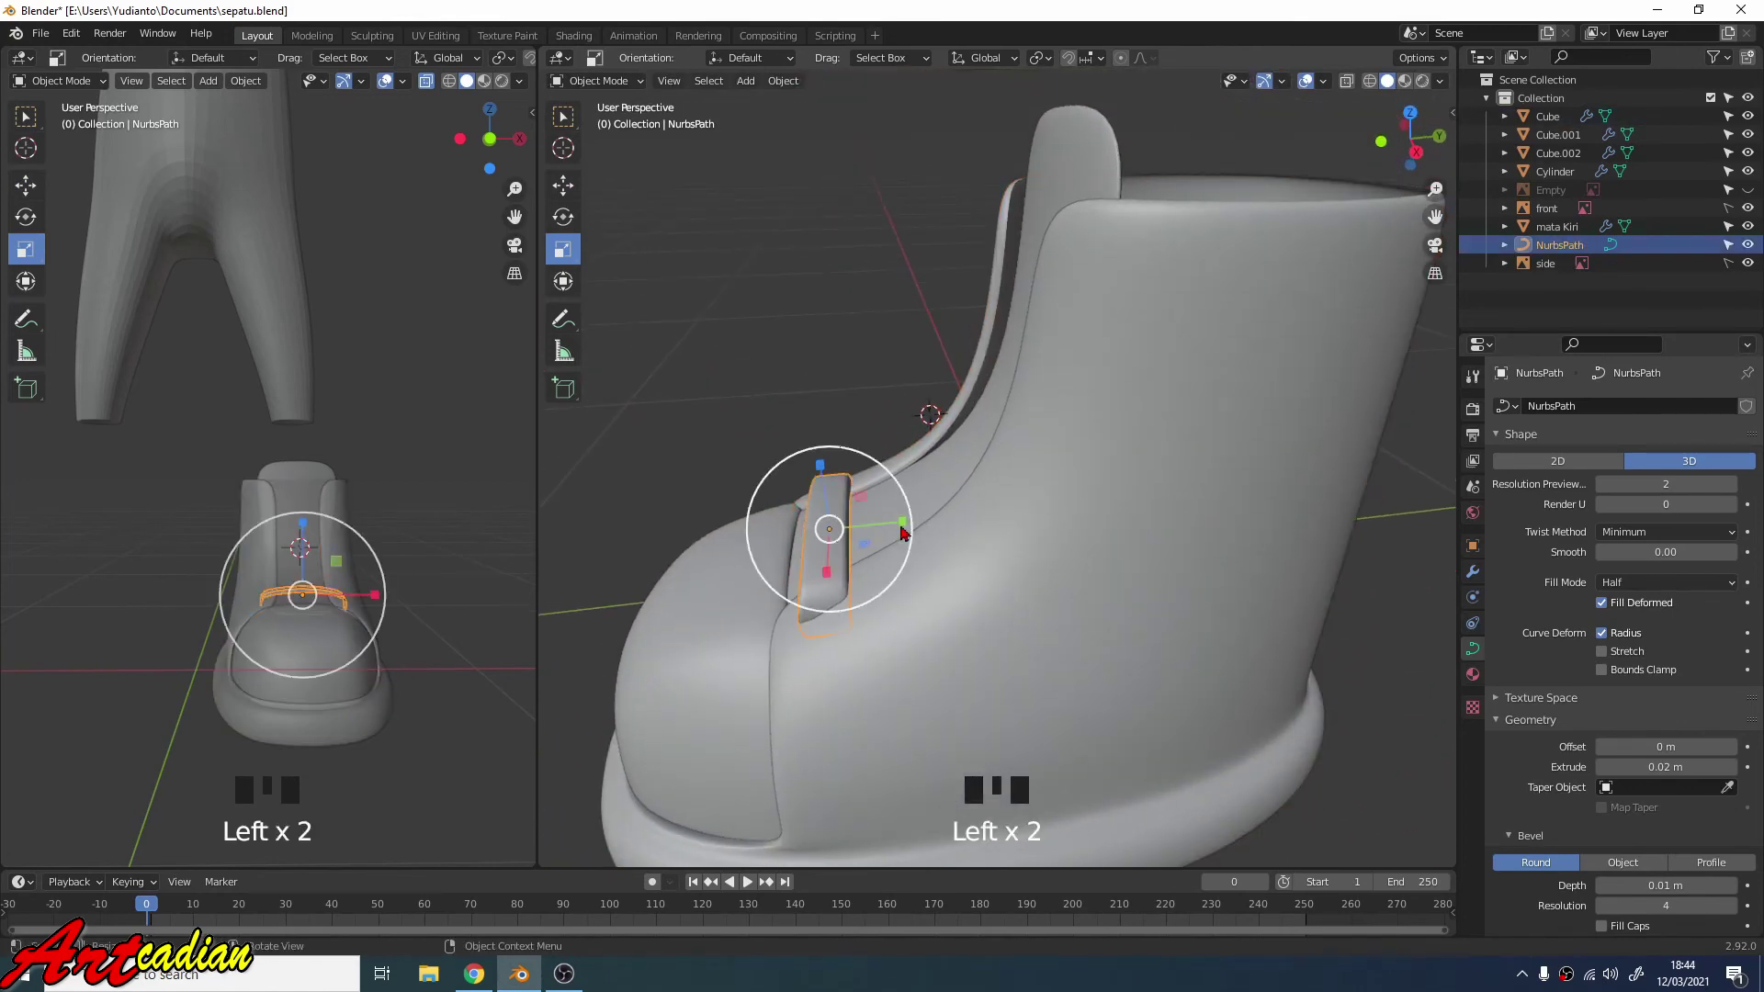
pyautogui.moveTo(899, 531); pyautogui.dragTo(911, 494, button='middle')
# Duplicate the lace in place and move the copy back along Y toward the ankle.
pyautogui.click(565, 187)
pyautogui.moveTo(706, 347); pyautogui.dragTo(756, 441, button='middle')
pyautogui.scroll(-3, 770, 461)
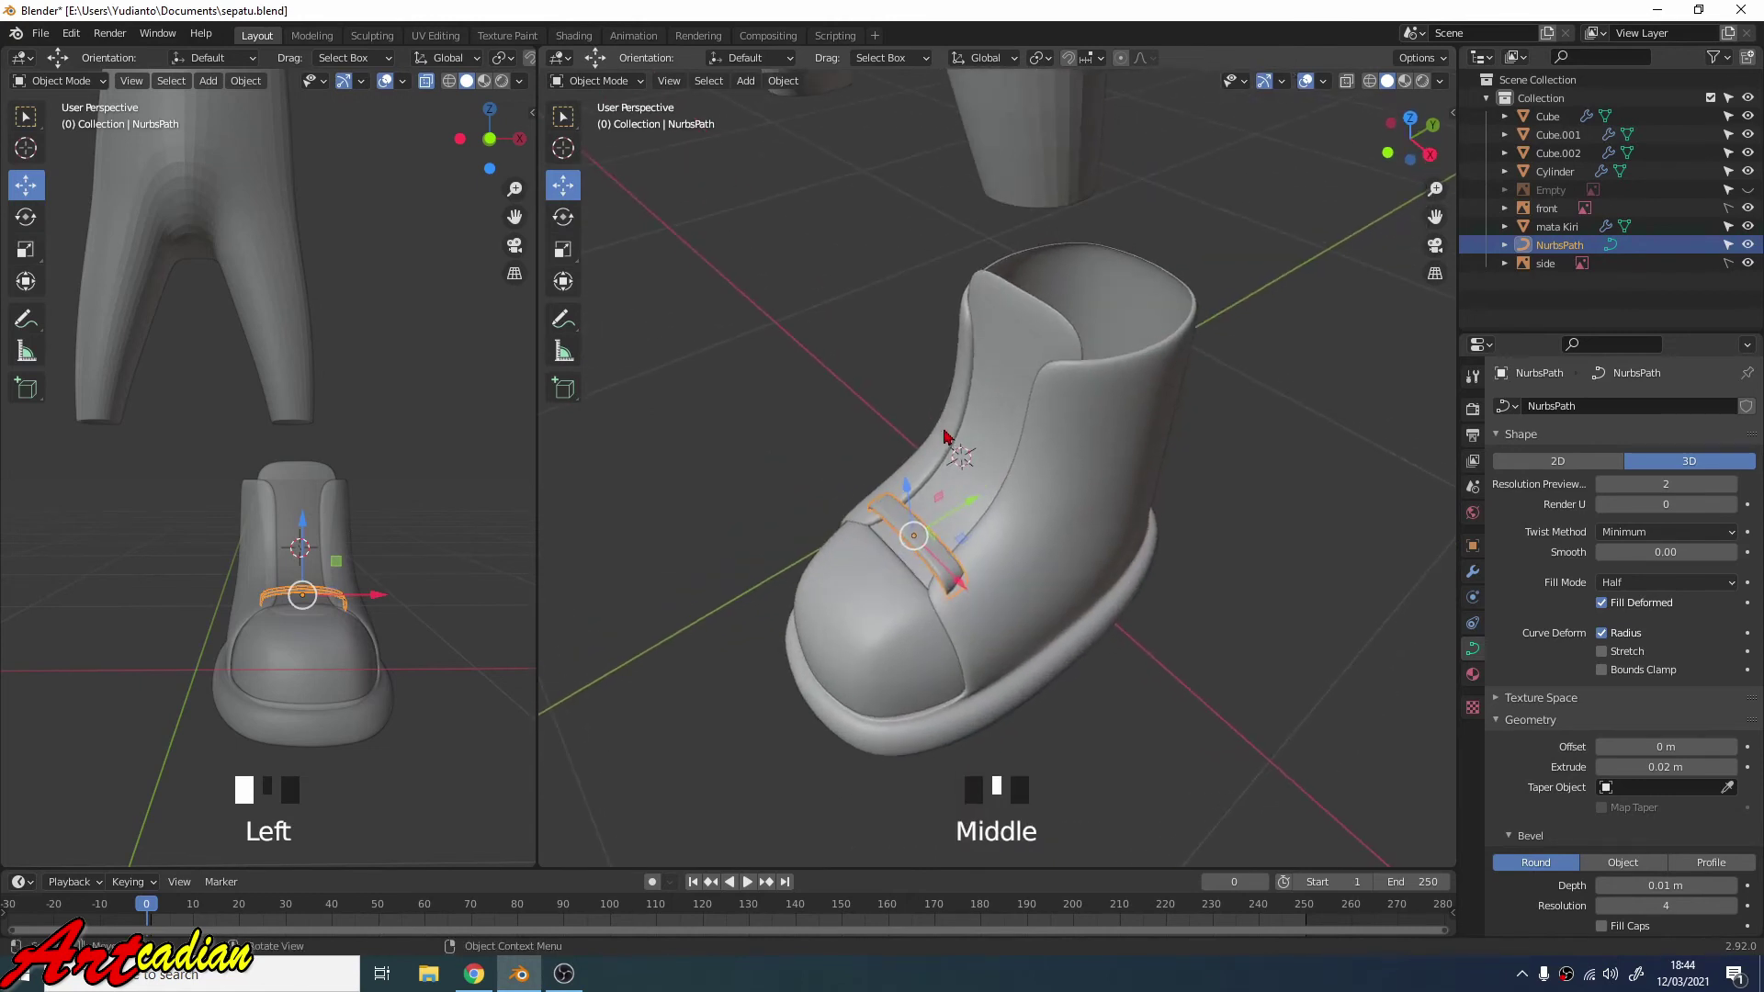
pyautogui.hotkey('shift', 'd')
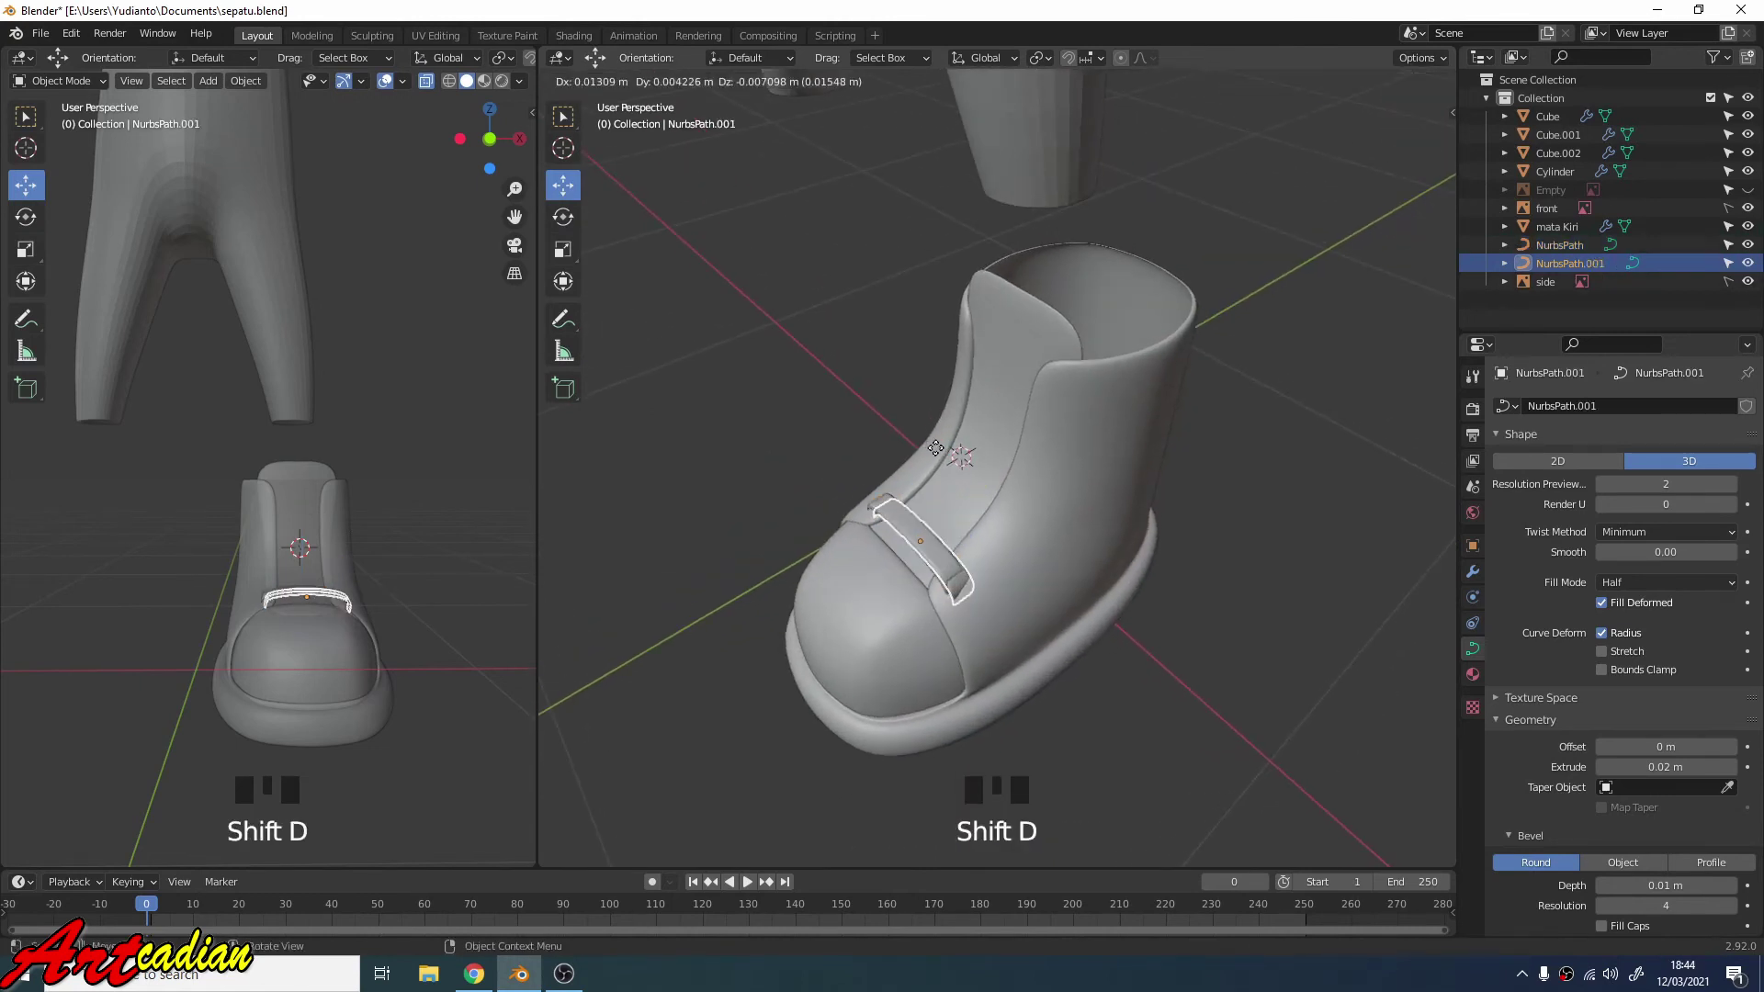
pyautogui.rightClick(958, 424)
pyautogui.moveTo(967, 505); pyautogui.dragTo(1005, 484)
# Raise the second lace along Z onto the tongue's slope and fine-tune its position along Y.
pyautogui.moveTo(989, 465); pyautogui.dragTo(1127, 498, button='middle')
pyautogui.scroll(-1, 983, 478)
pyautogui.scroll(6, 1095, 535)
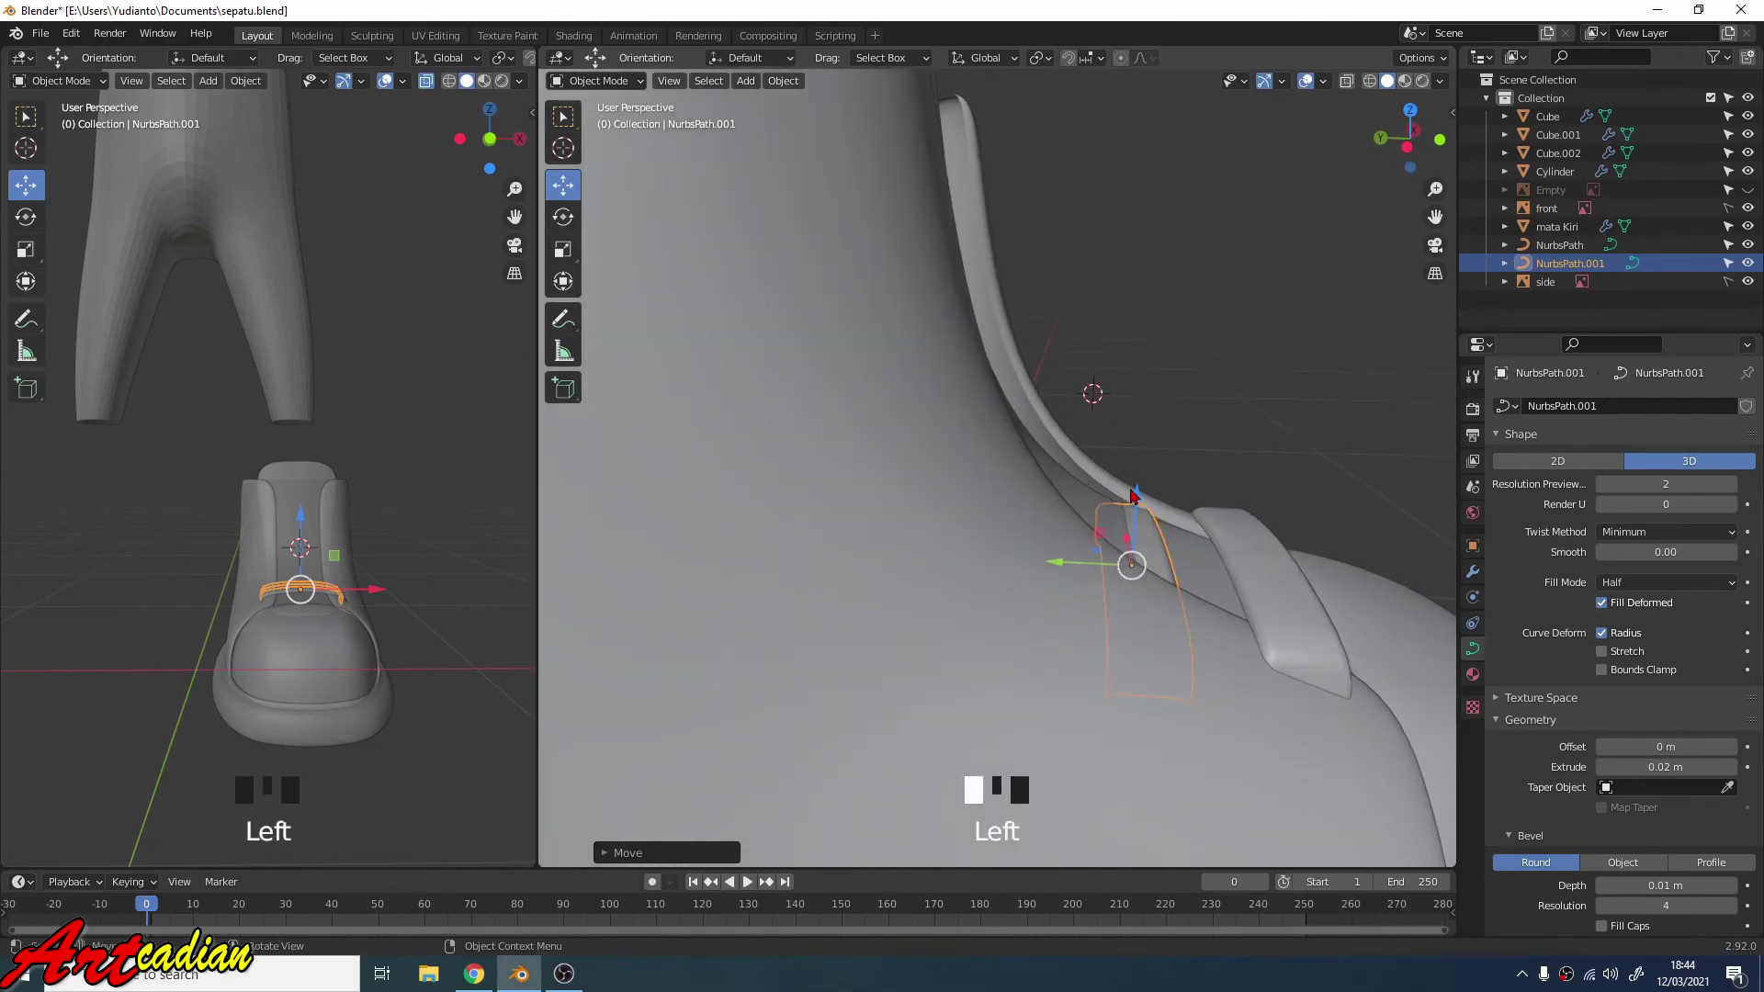
pyautogui.moveTo(1134, 497); pyautogui.dragTo(1148, 443)
pyautogui.moveTo(1149, 517); pyautogui.dragTo(875, 517, button='middle')
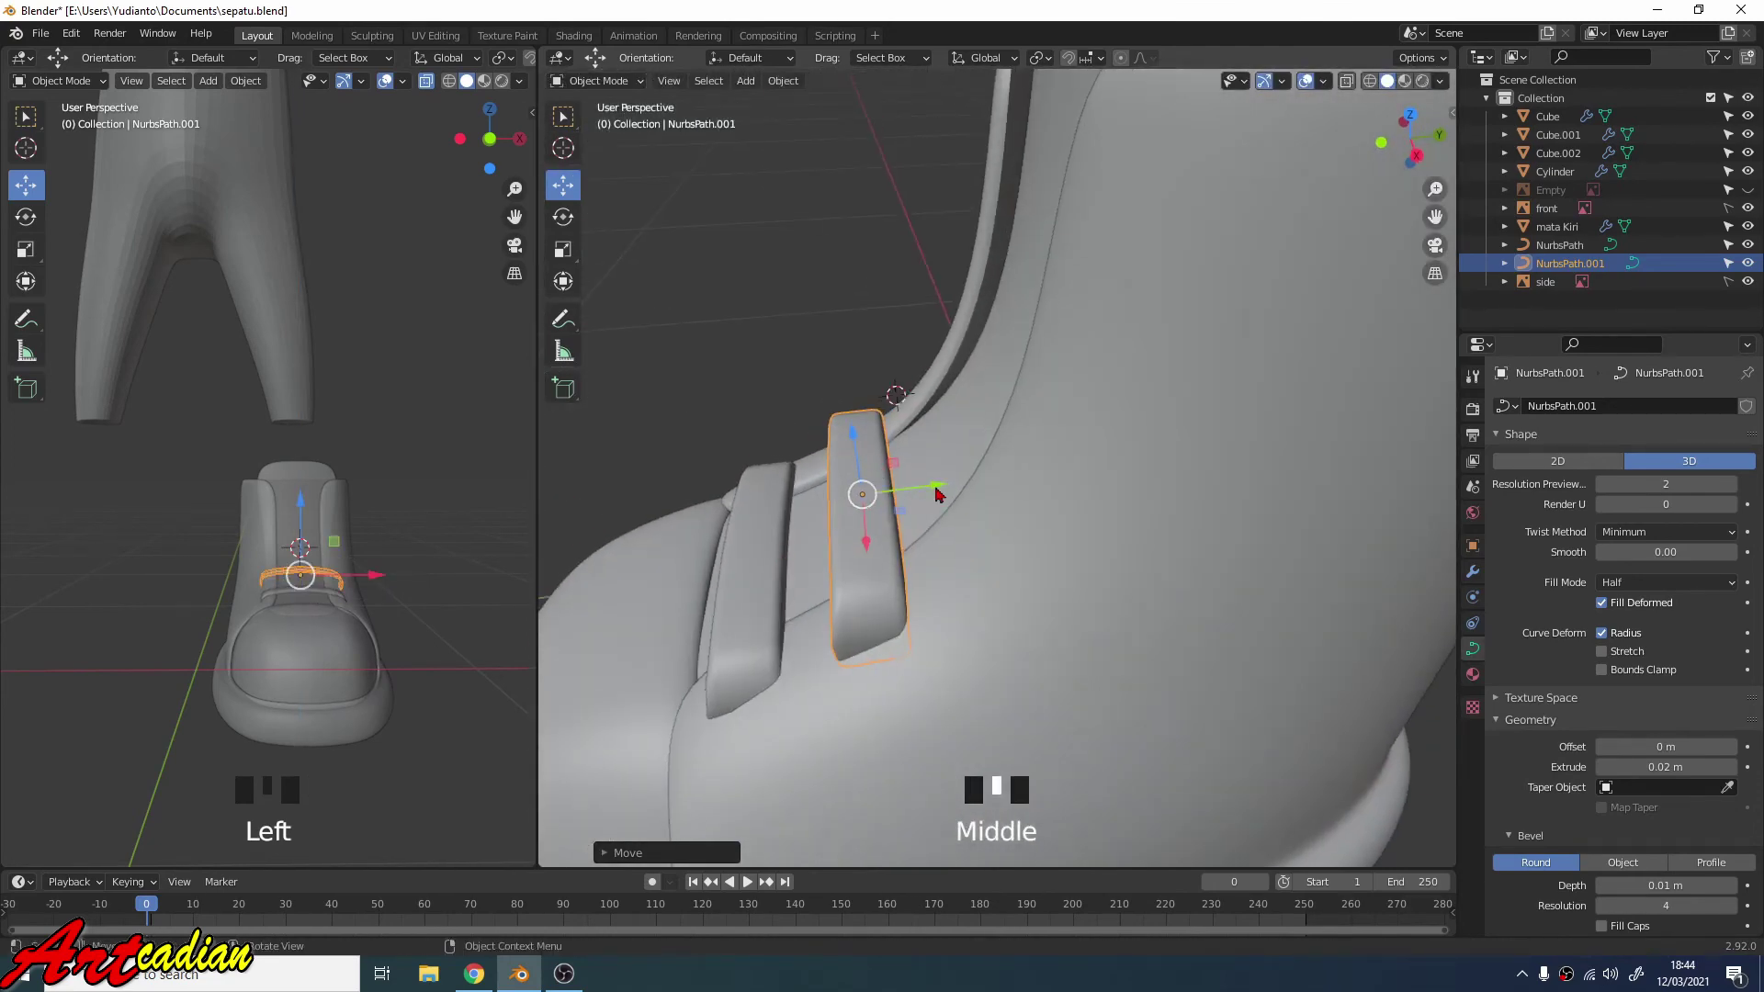
pyautogui.moveTo(936, 495); pyautogui.dragTo(924, 504)
pyautogui.moveTo(926, 508); pyautogui.dragTo(1041, 511, button='middle')
# Duplicate the second lace higher up the tongue and adjust the third lace back along Y and down along Z.
pyautogui.hotkey('shift', 'd')
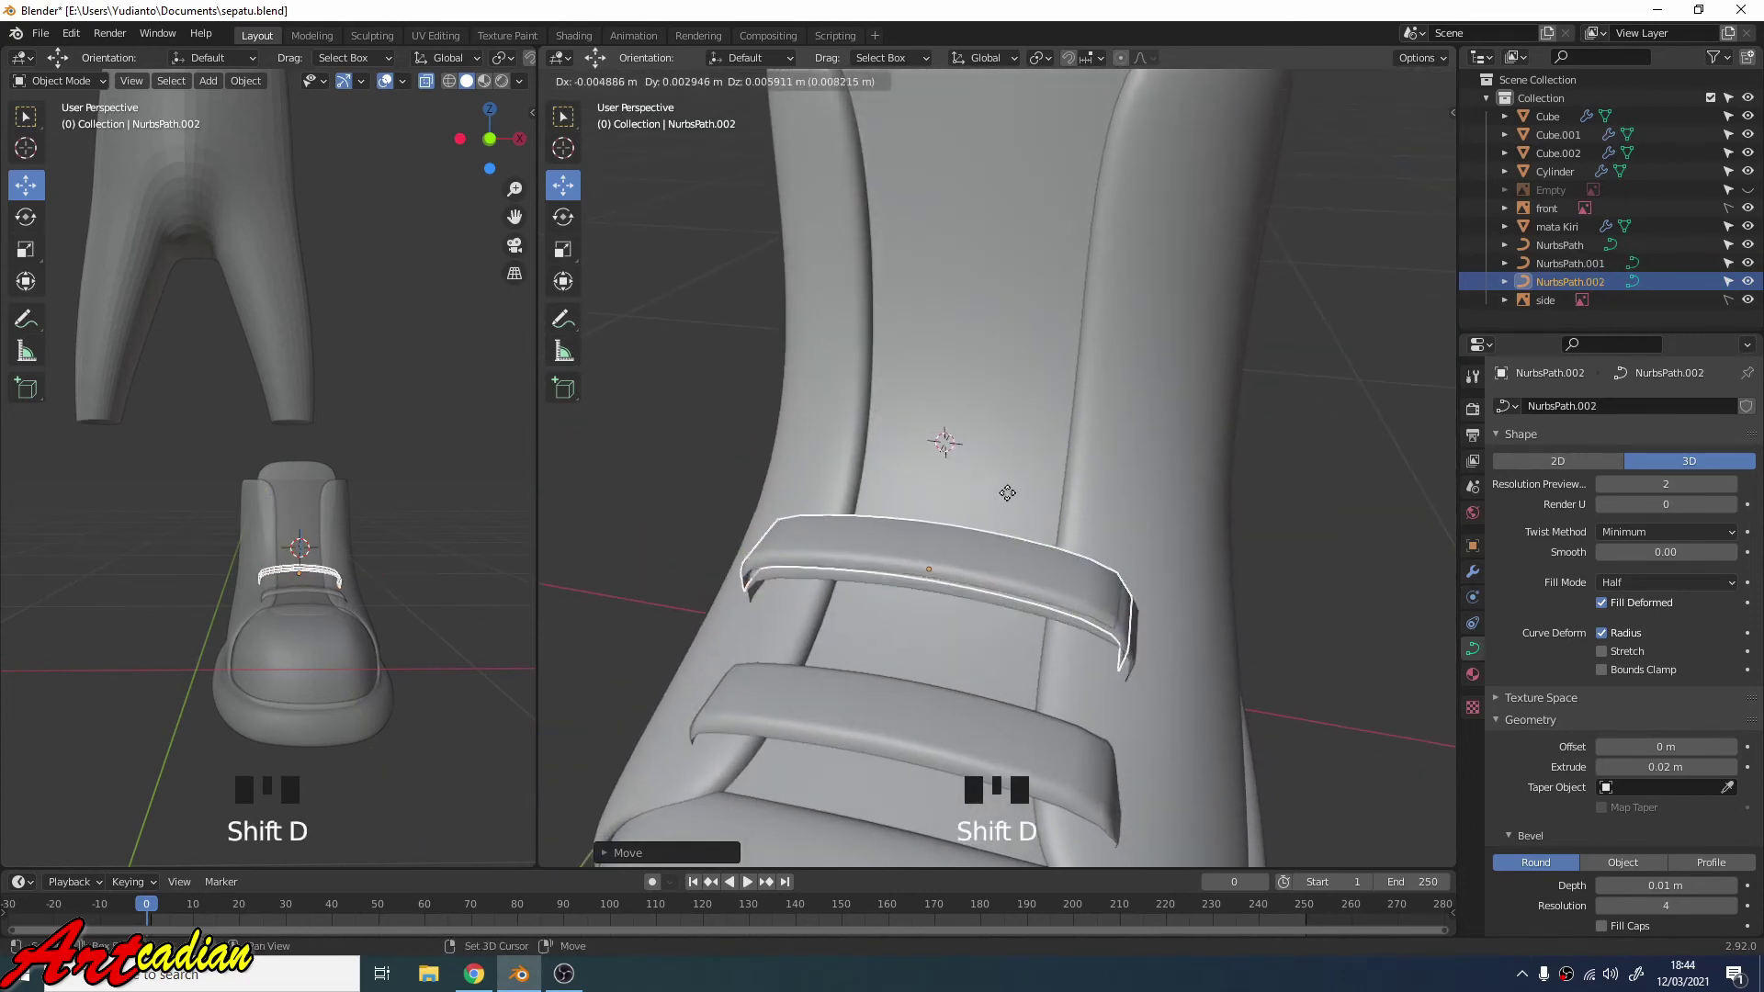
pyautogui.click(1049, 396)
pyautogui.moveTo(1049, 396); pyautogui.dragTo(896, 425, button='middle')
pyautogui.moveTo(982, 421); pyautogui.dragTo(1015, 410)
pyautogui.moveTo(1015, 412); pyautogui.dragTo(1098, 452, button='middle')
pyautogui.moveTo(958, 393); pyautogui.dragTo(957, 419)
# Raise the third lace slightly along Z to follow the shoe's front edge.
pyautogui.moveTo(988, 437); pyautogui.dragTo(871, 409, button='middle')
pyautogui.scroll(-3, 1001, 421)
pyautogui.moveTo(1021, 423); pyautogui.dragTo(1063, 408, button='middle')
pyautogui.scroll(1, 1048, 427)
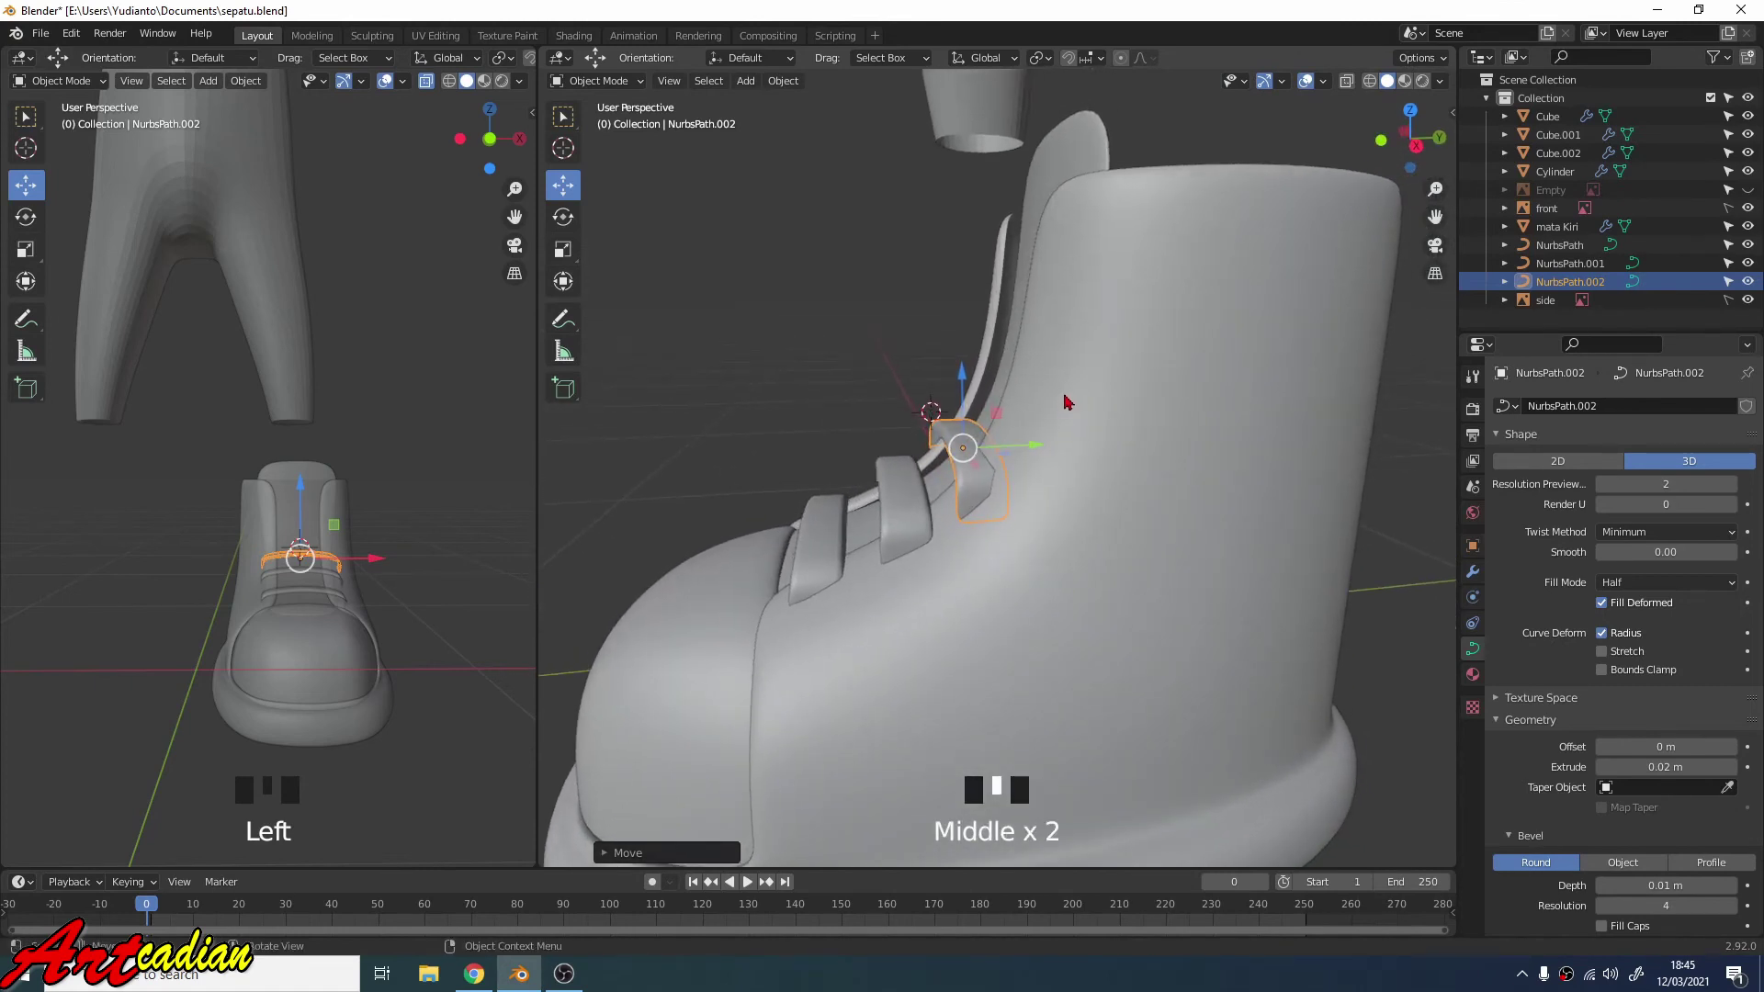
pyautogui.press('KP_3')
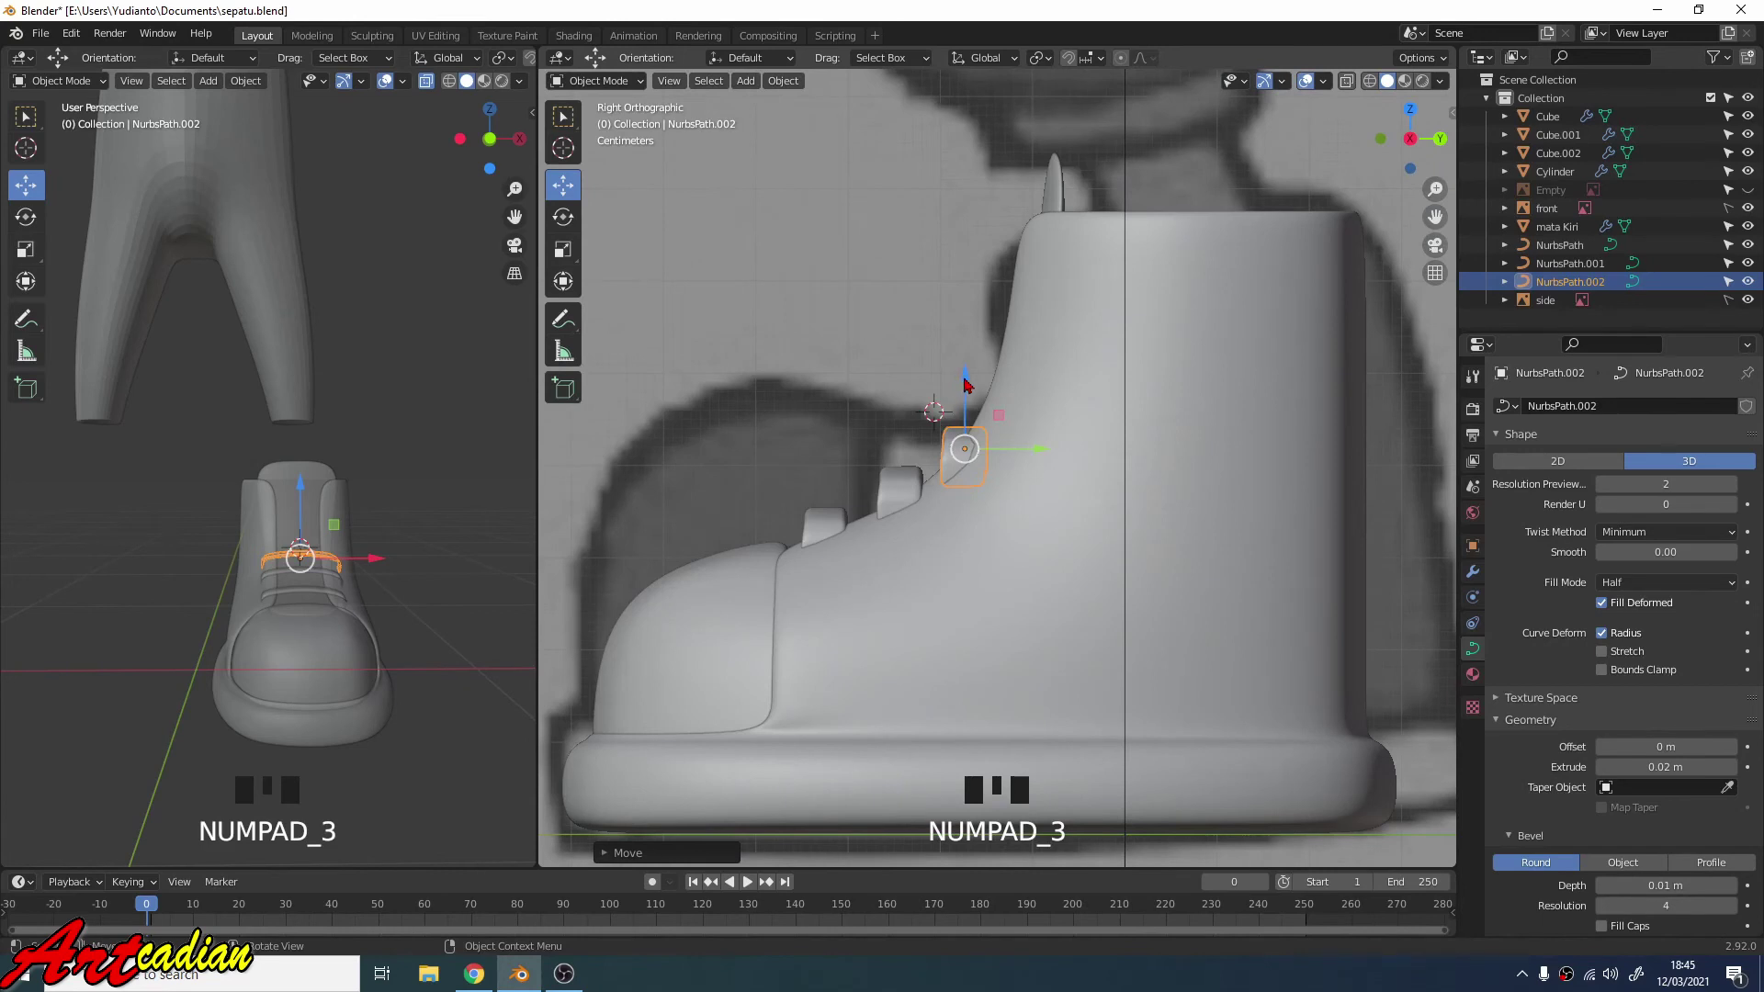
pyautogui.moveTo(963, 384); pyautogui.dragTo(965, 366)
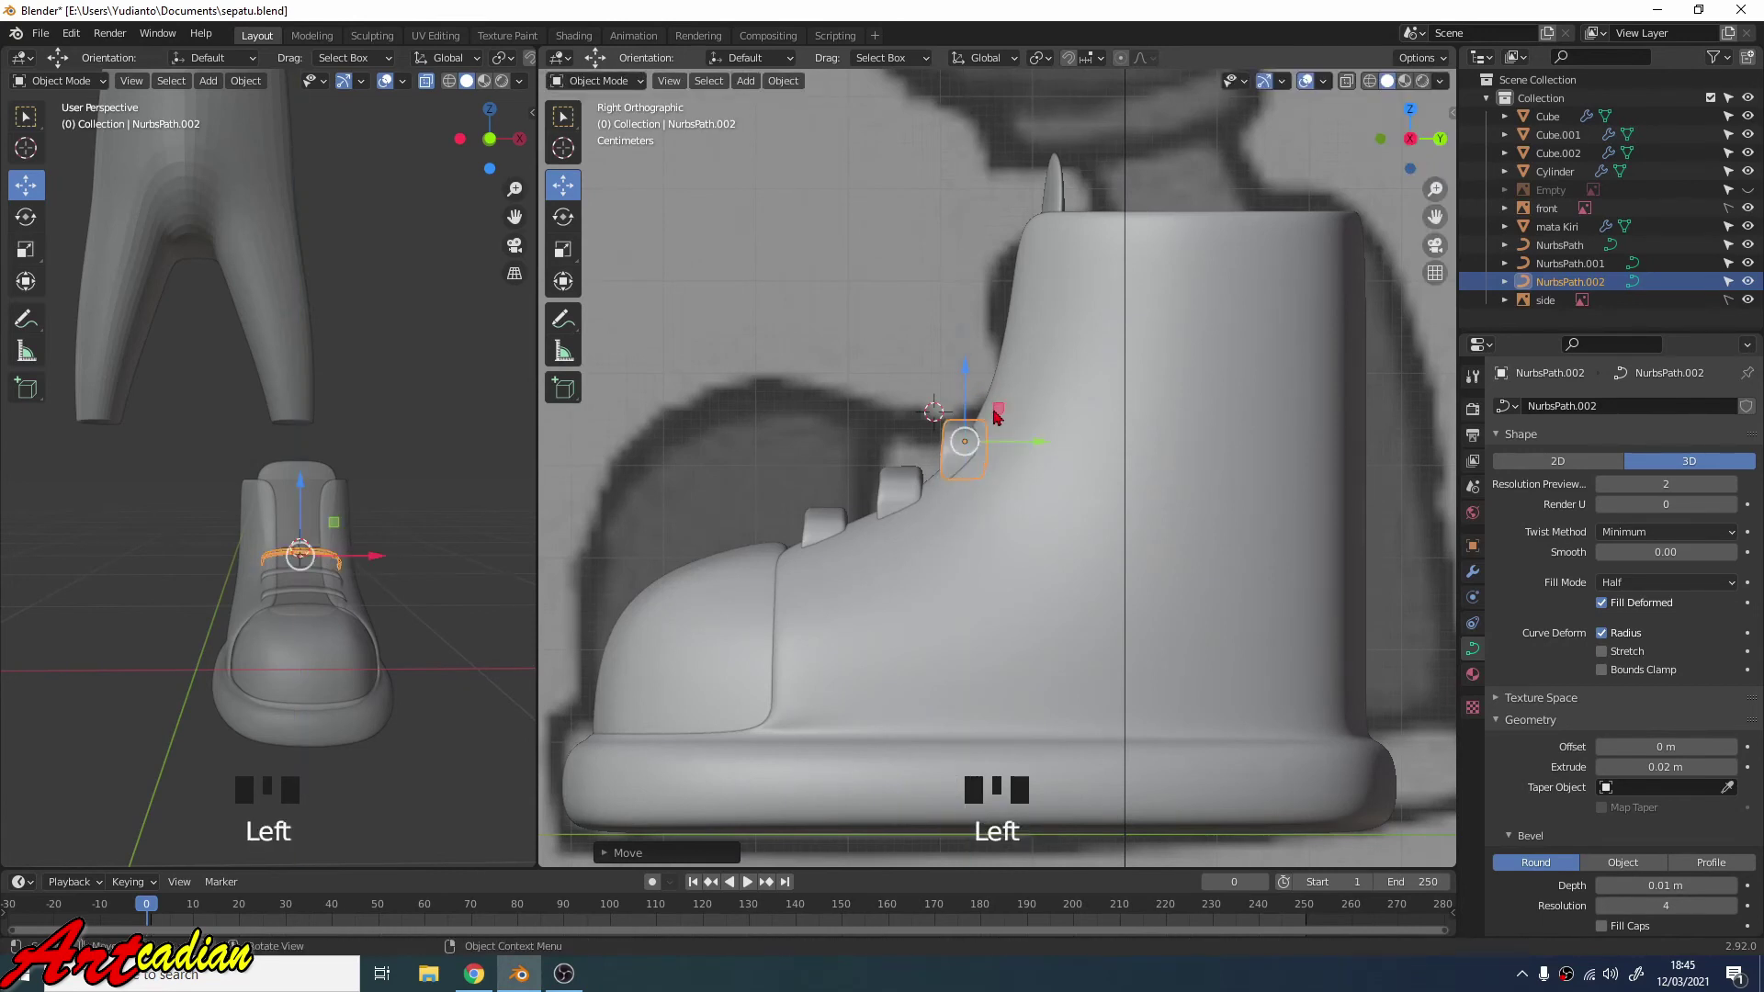
# Duplicate the third lace twice, placing the fourth and fifth laces progressively higher along the front edge of the shaft.
pyautogui.hotkey('shift', 'd')
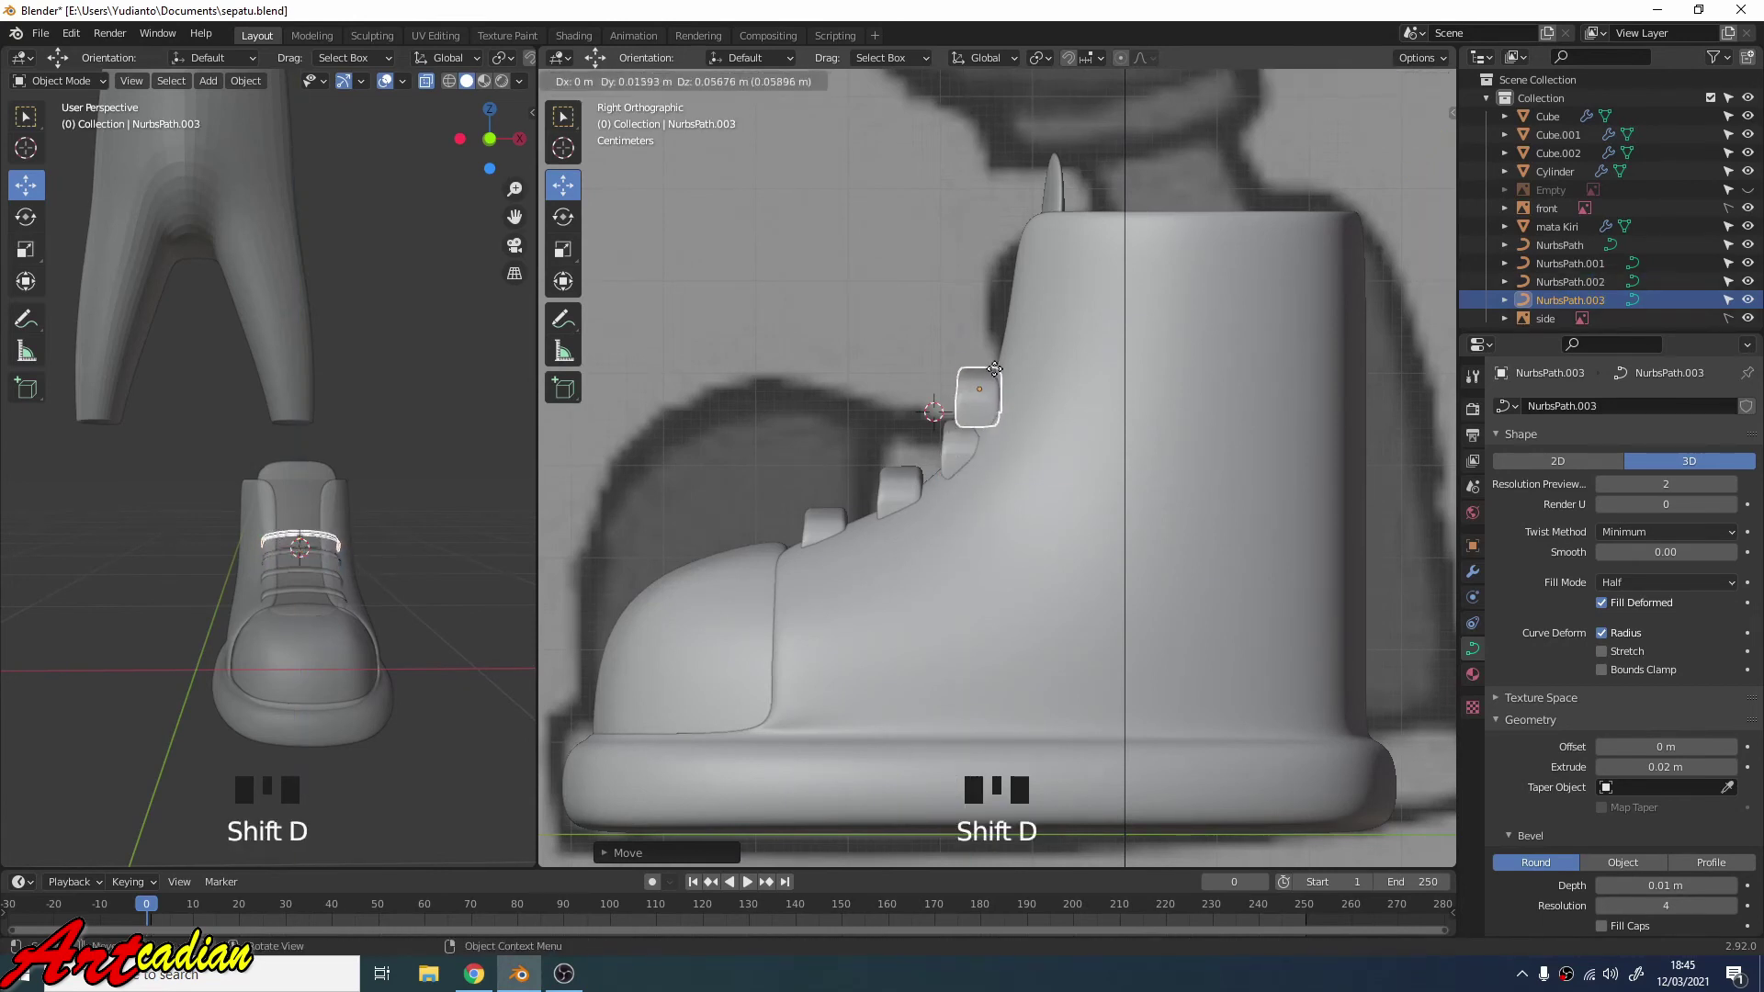
pyautogui.click(1006, 353)
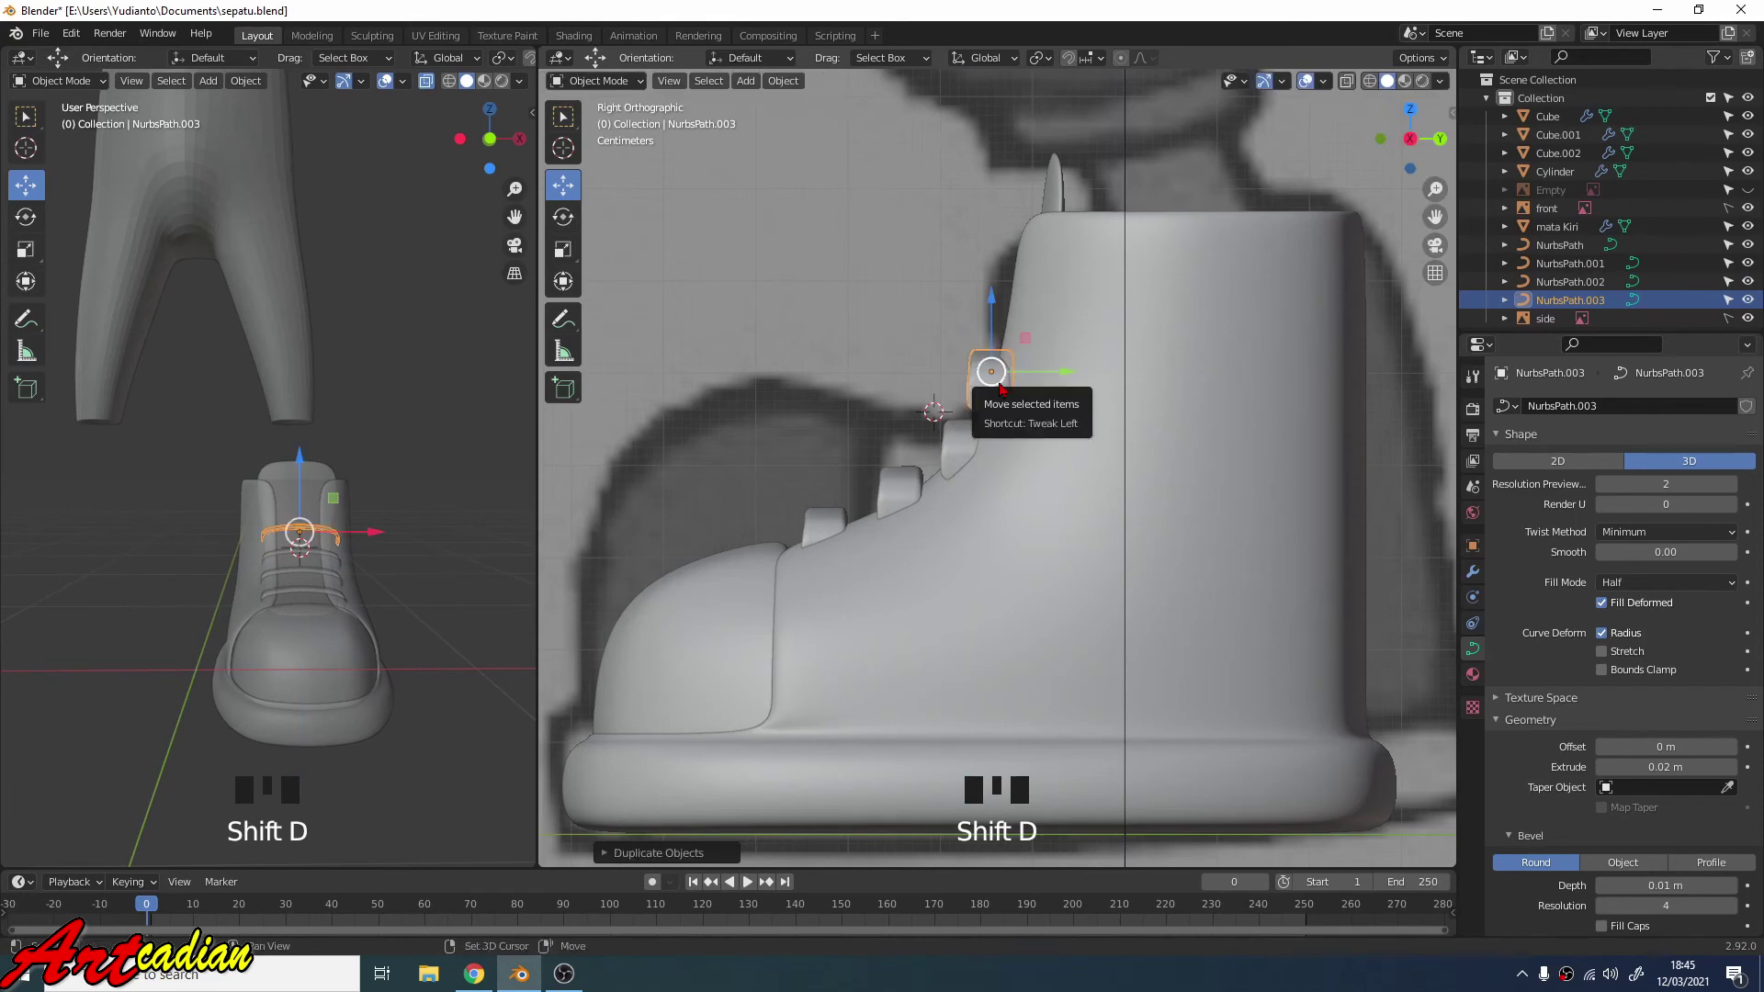
pyautogui.hotkey('shift', 'd')
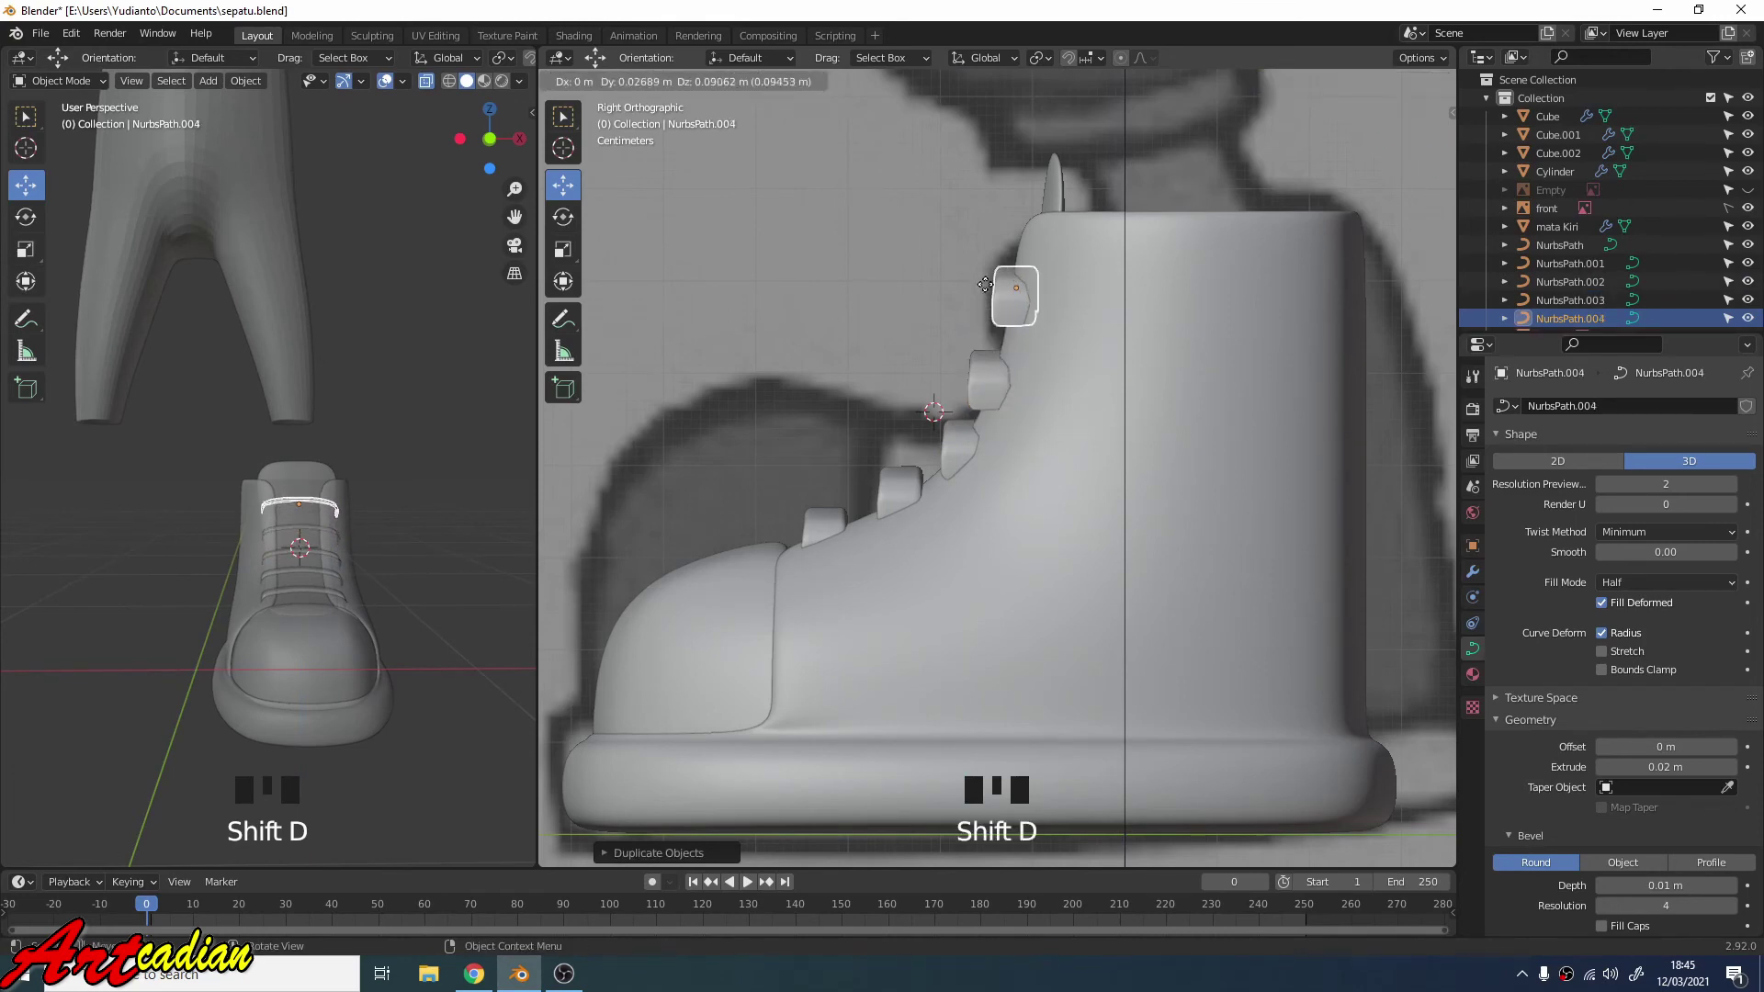
pyautogui.click(985, 292)
# Rotate the lace nearest the toe cap about the global X axis in two passes to match the tongue's slope.
pyautogui.moveTo(964, 325); pyautogui.dragTo(1168, 374, button='middle')
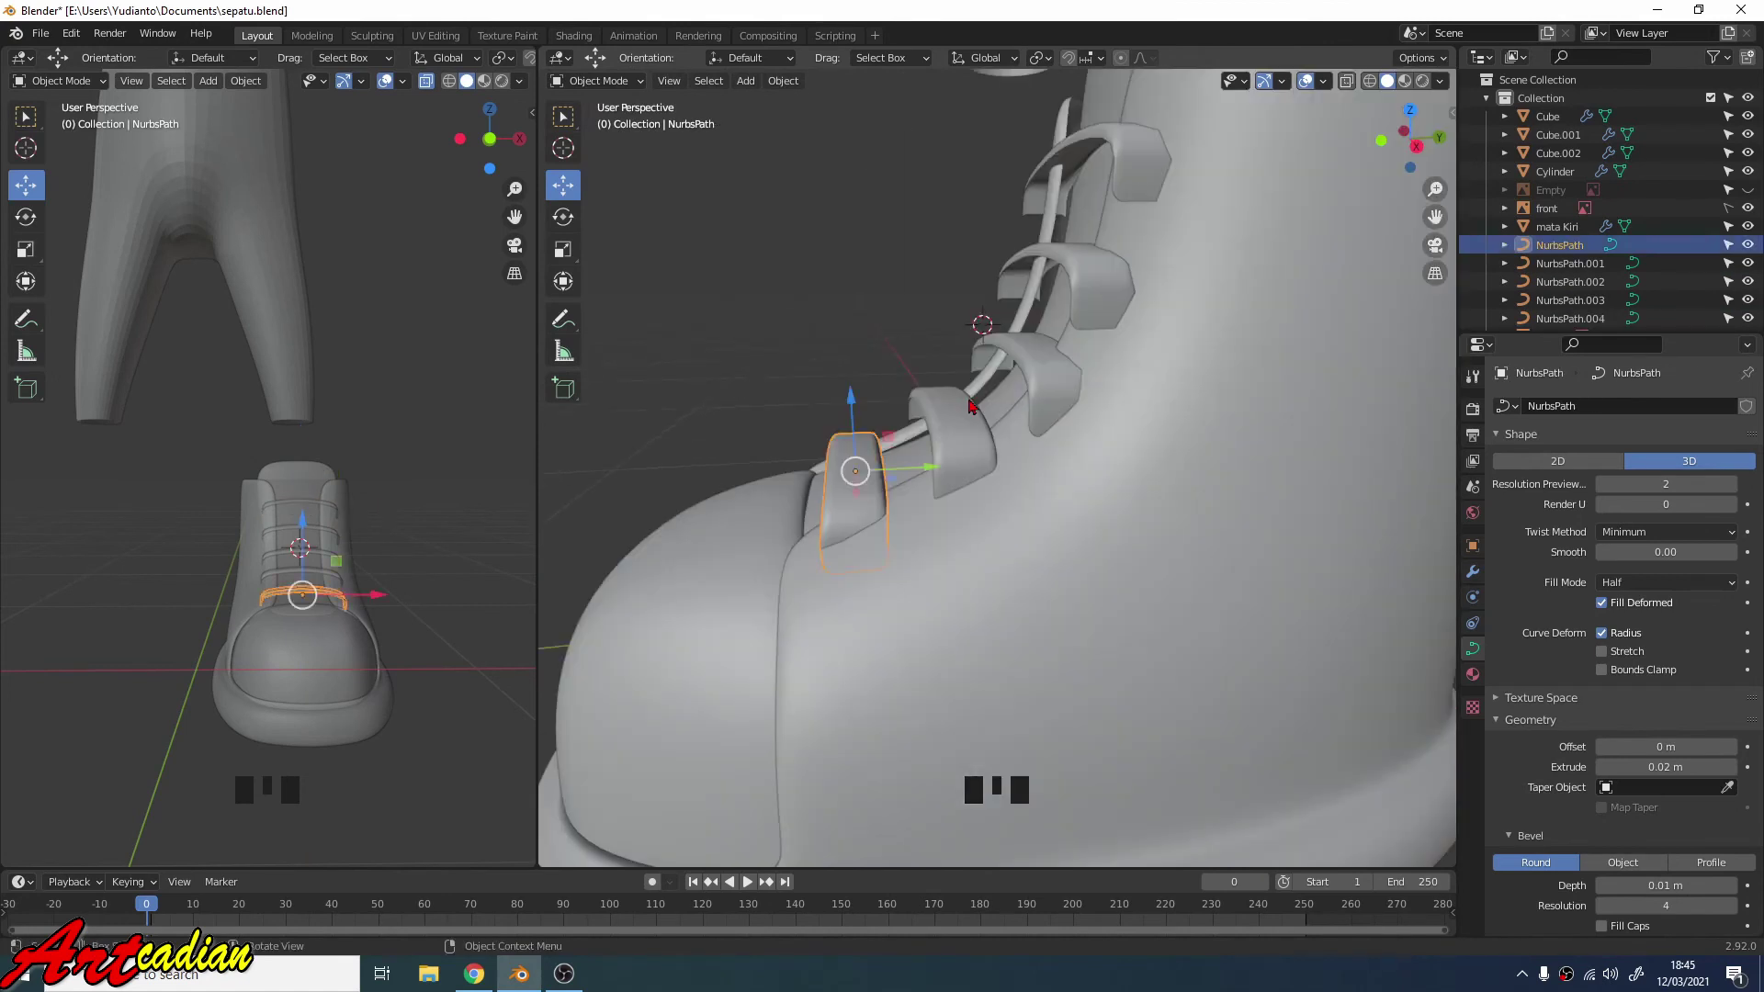
pyautogui.press('r')
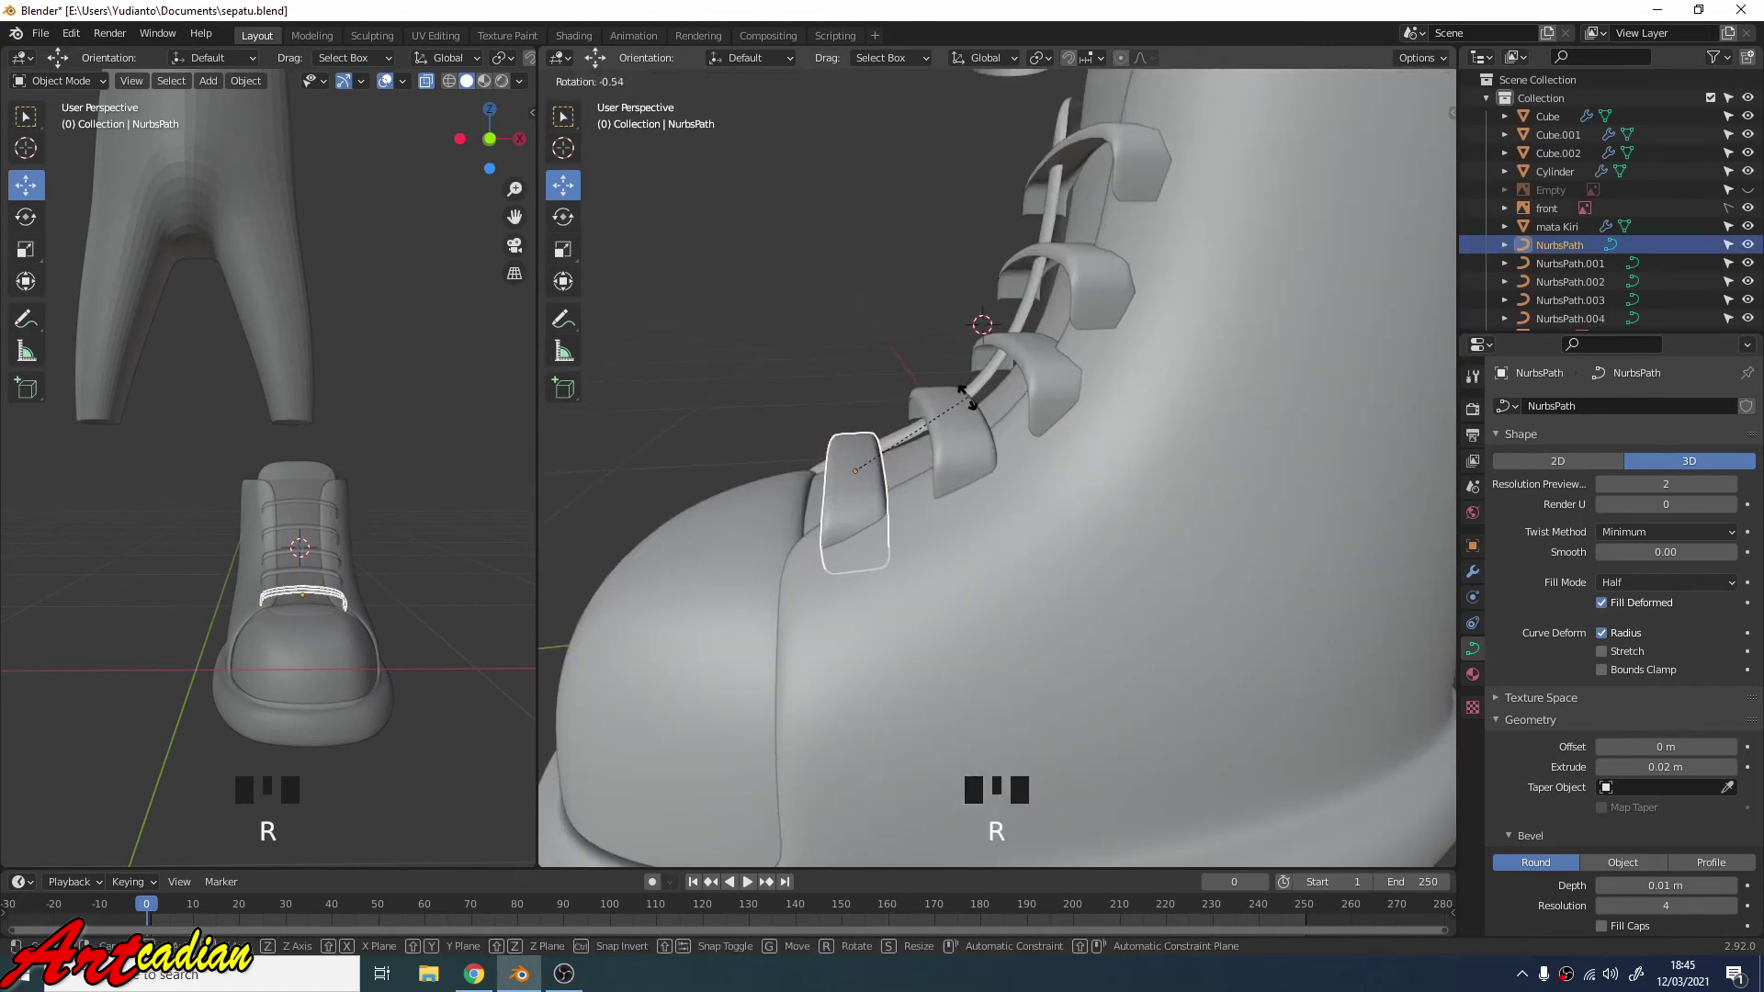
pyautogui.press('x')
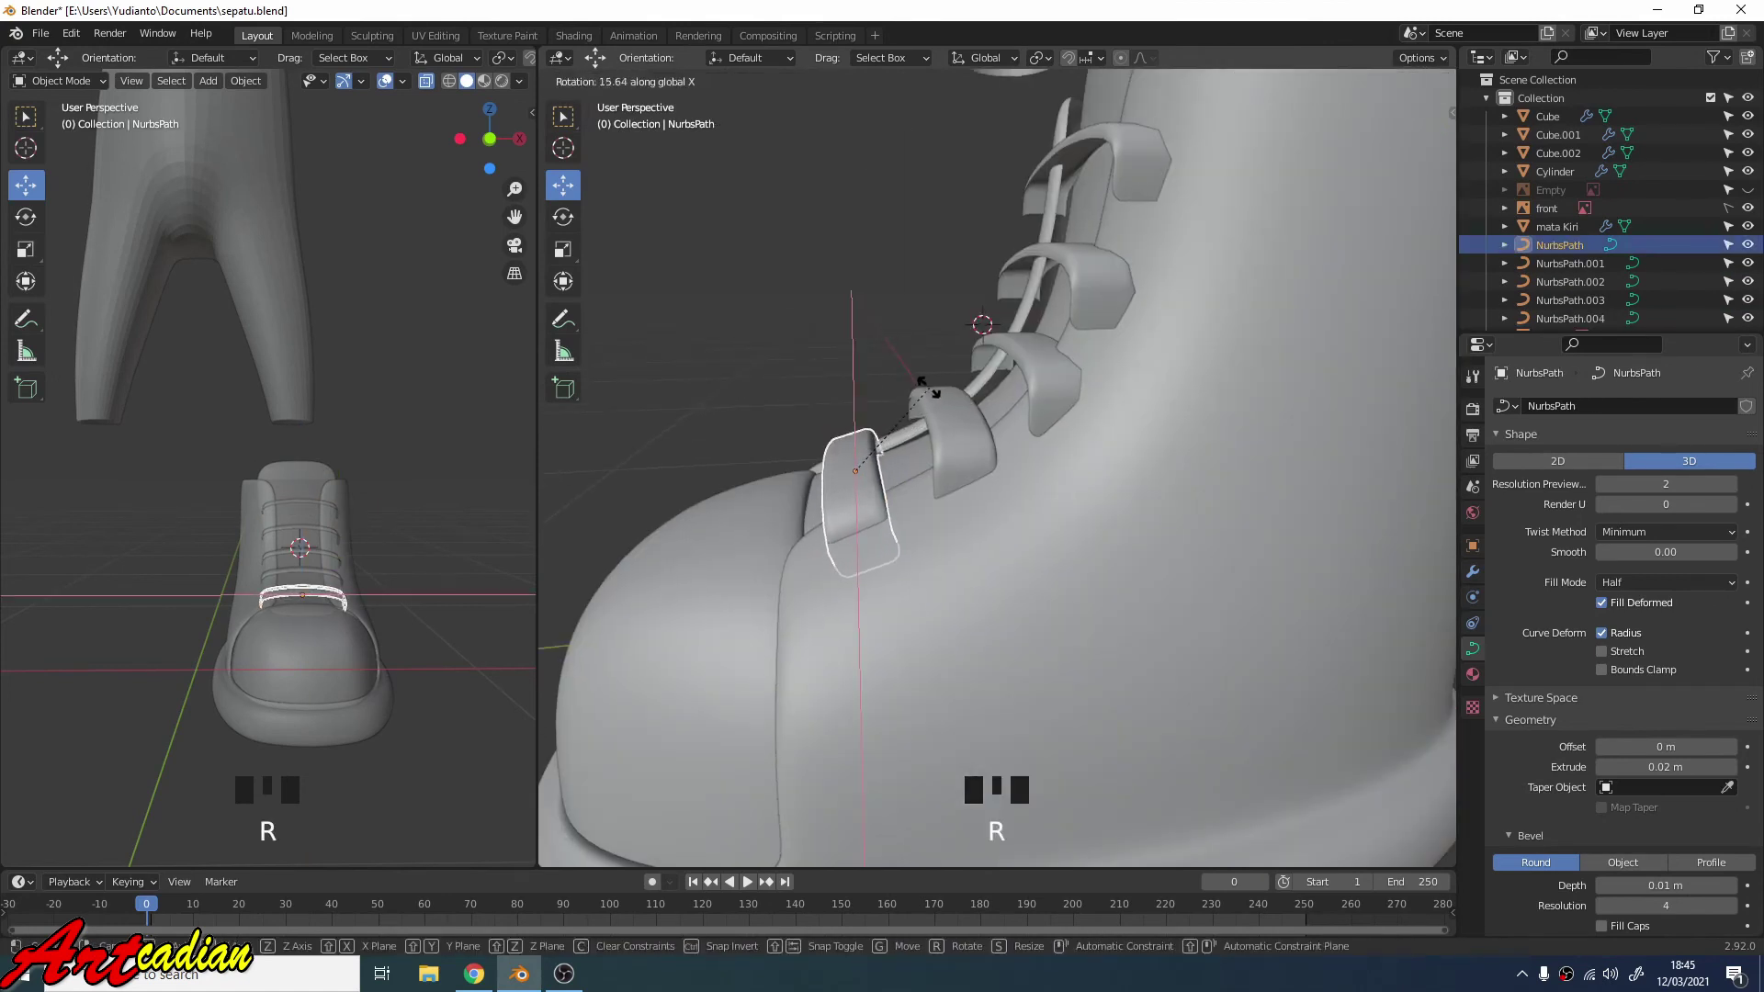
pyautogui.click(929, 396)
pyautogui.moveTo(919, 470); pyautogui.dragTo(1244, 450, button='middle')
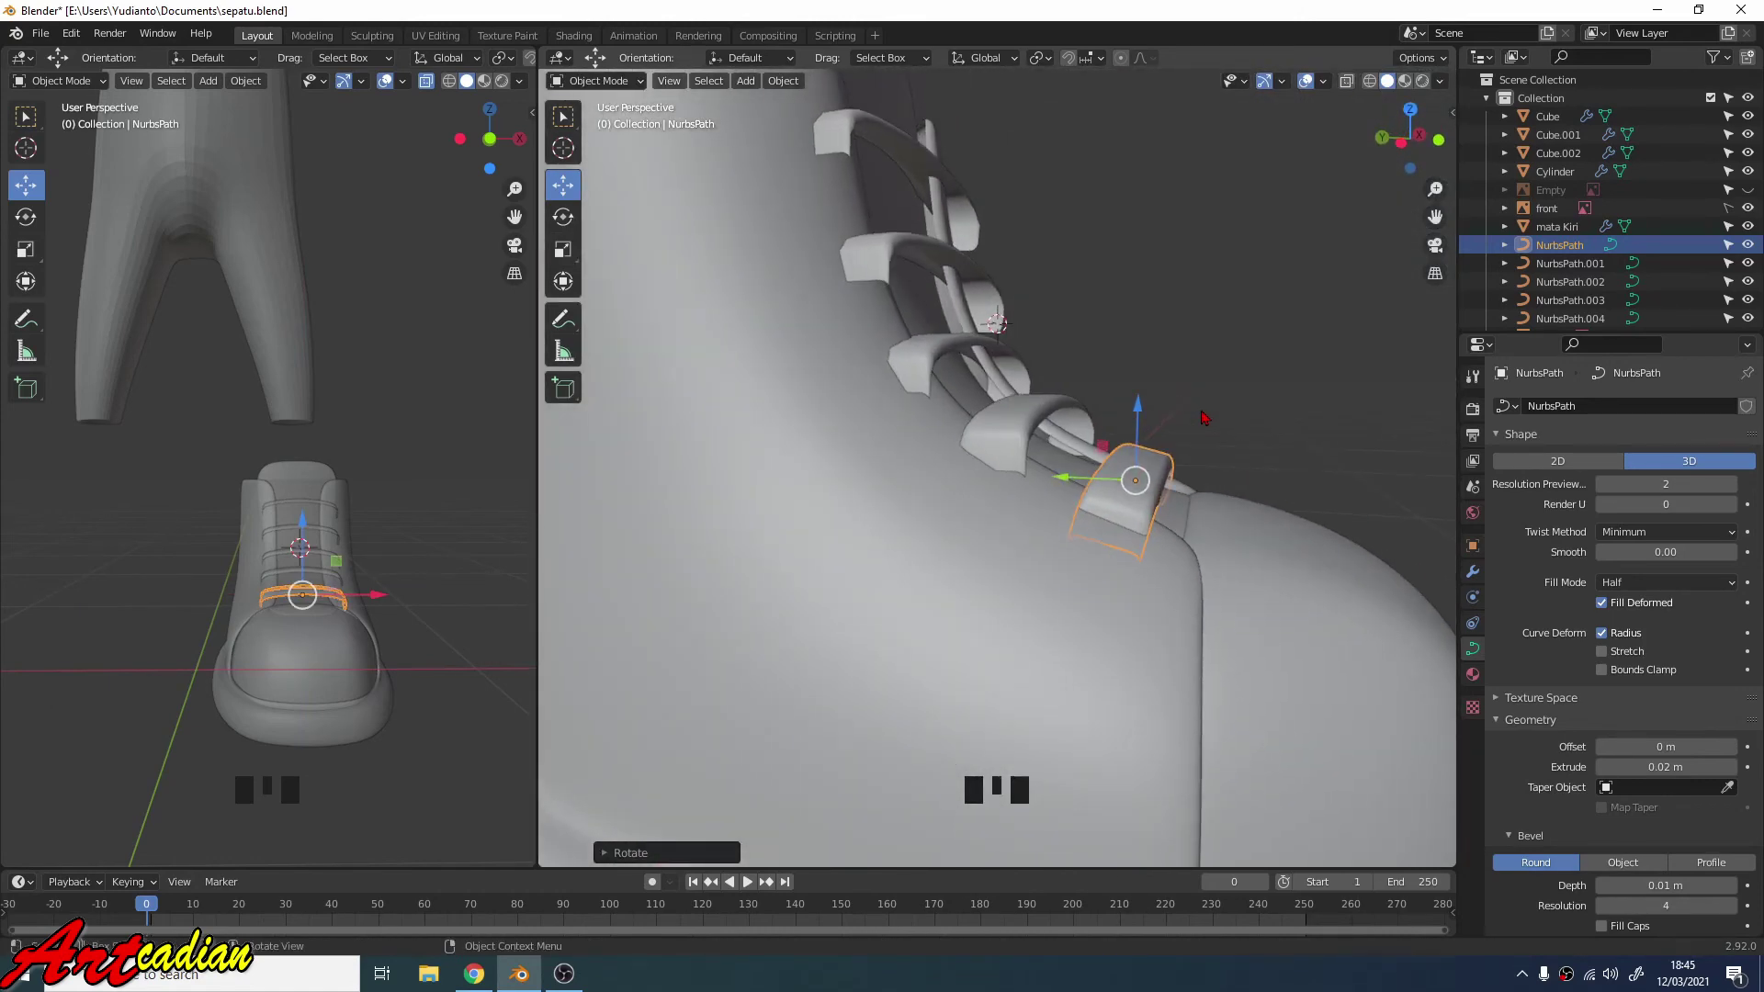
pyautogui.press('r')
pyautogui.press('x')
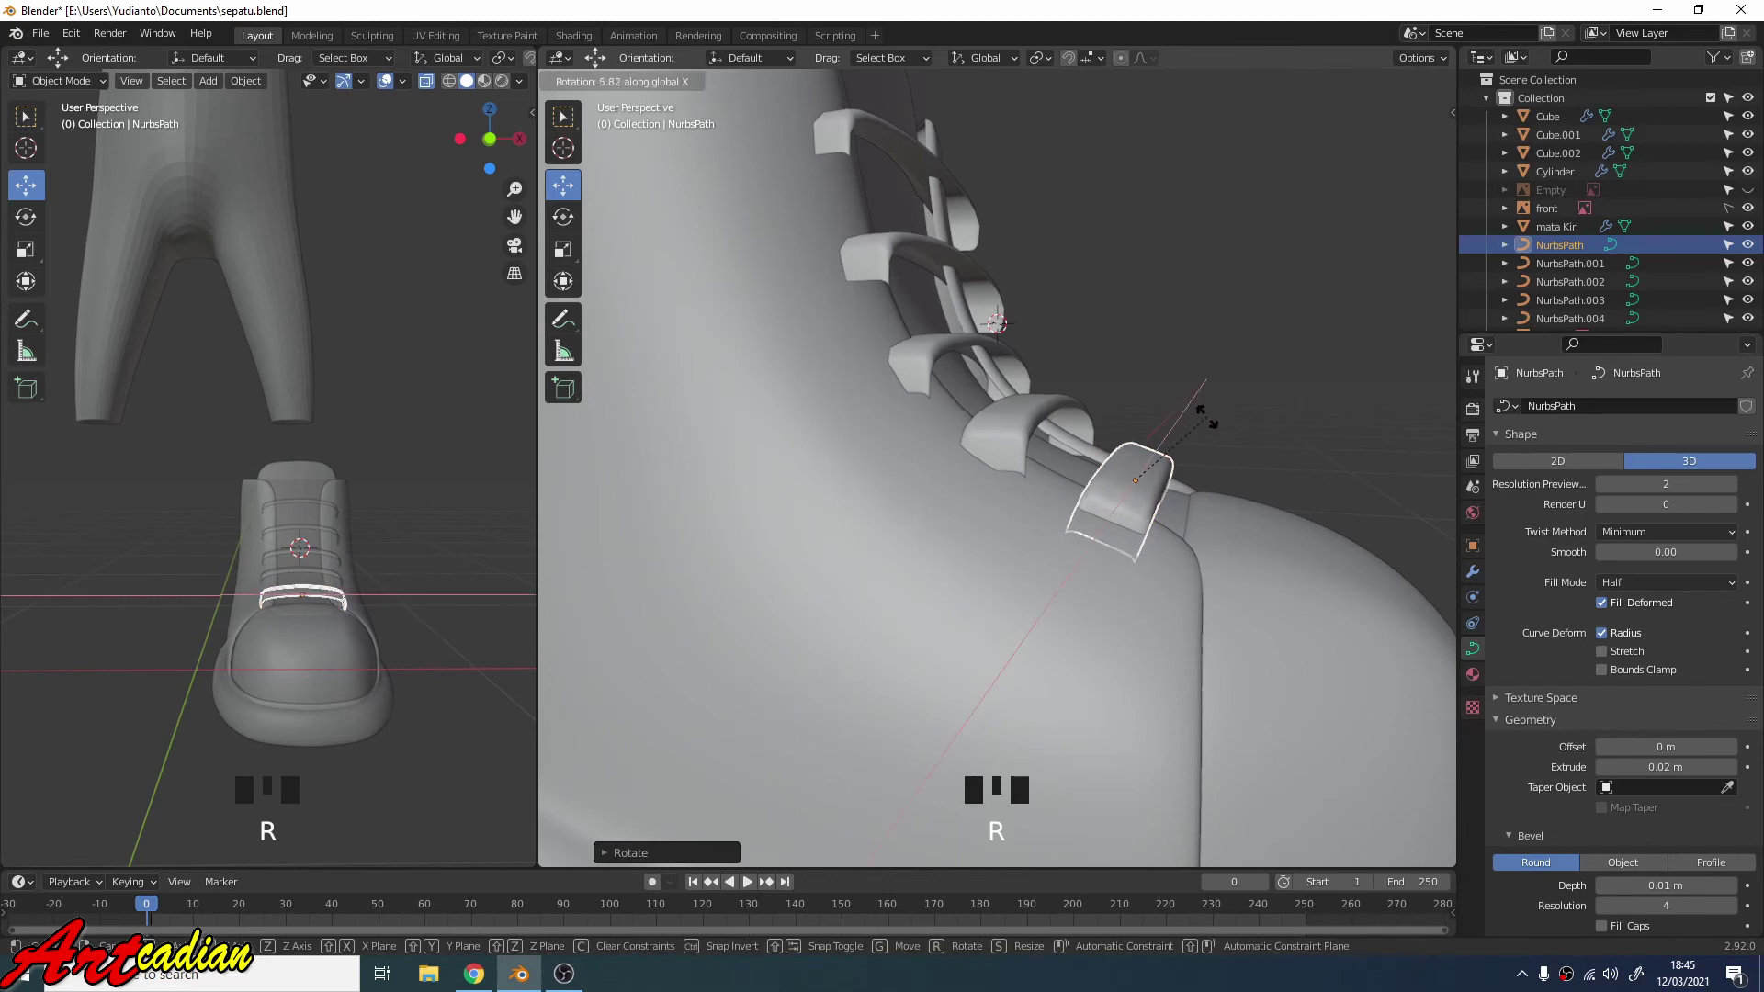
pyautogui.click(1207, 415)
# Rotate the second lace up from the toe cap about 27° around the global X axis to follow the tongue.
pyautogui.click(1073, 402)
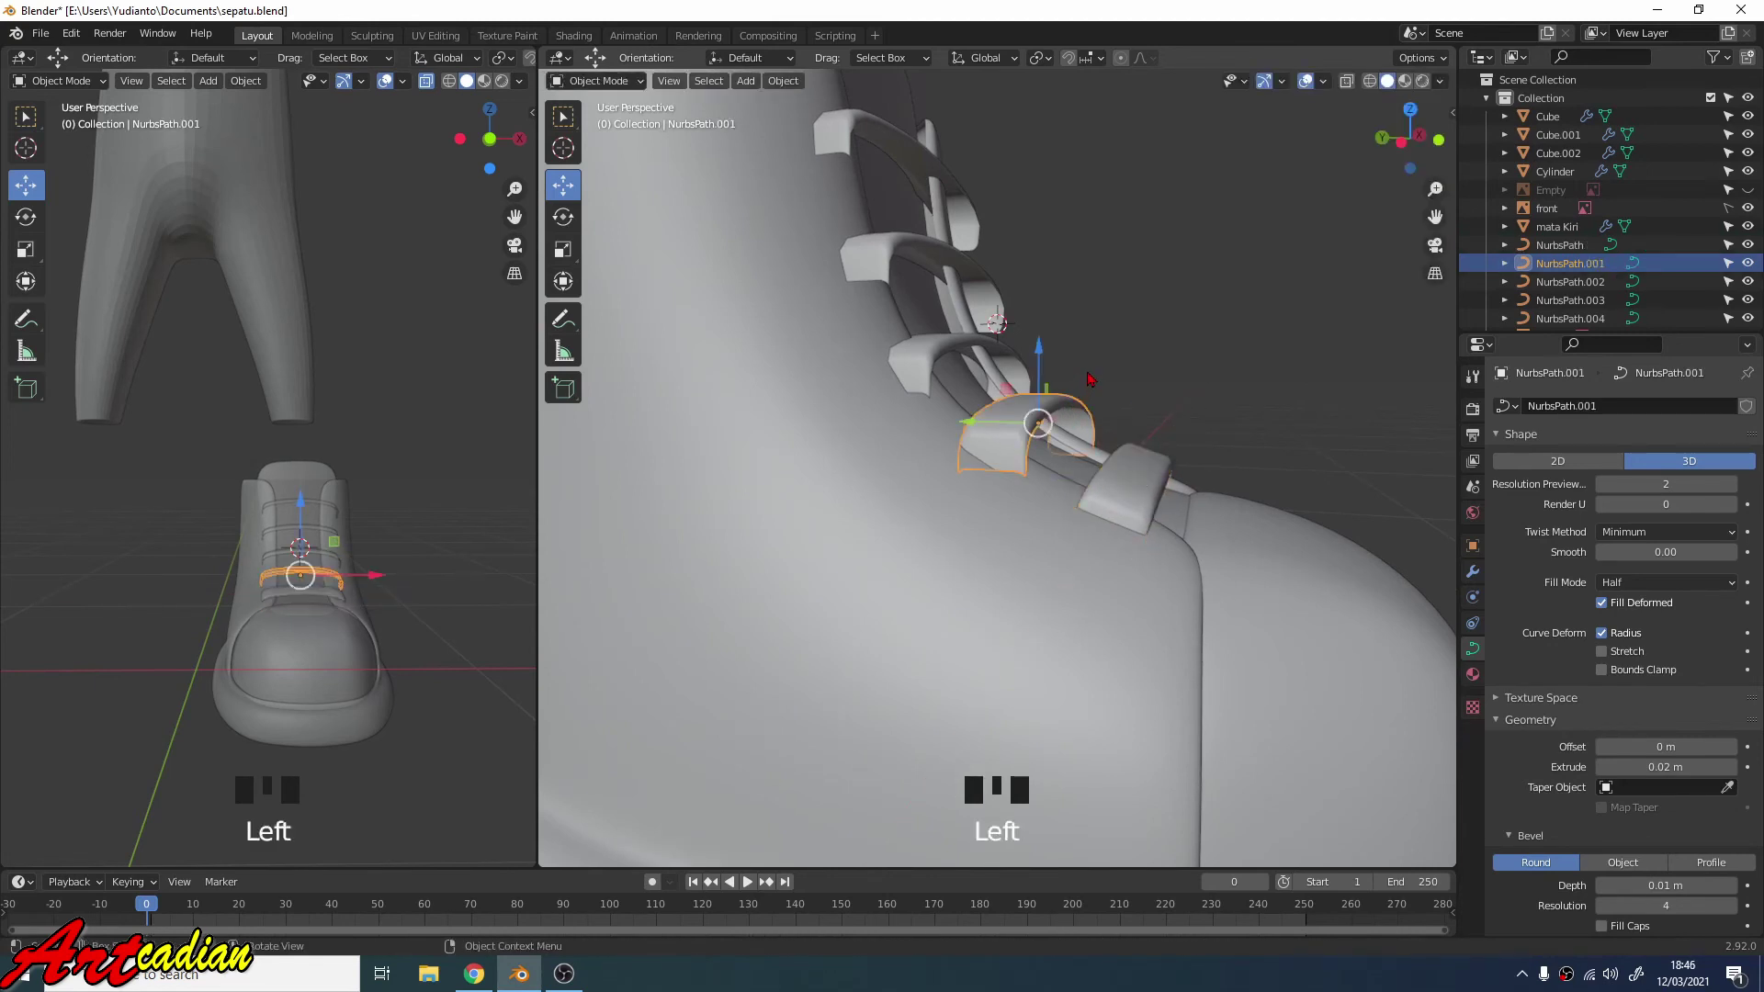
pyautogui.press('r')
pyautogui.press('x')
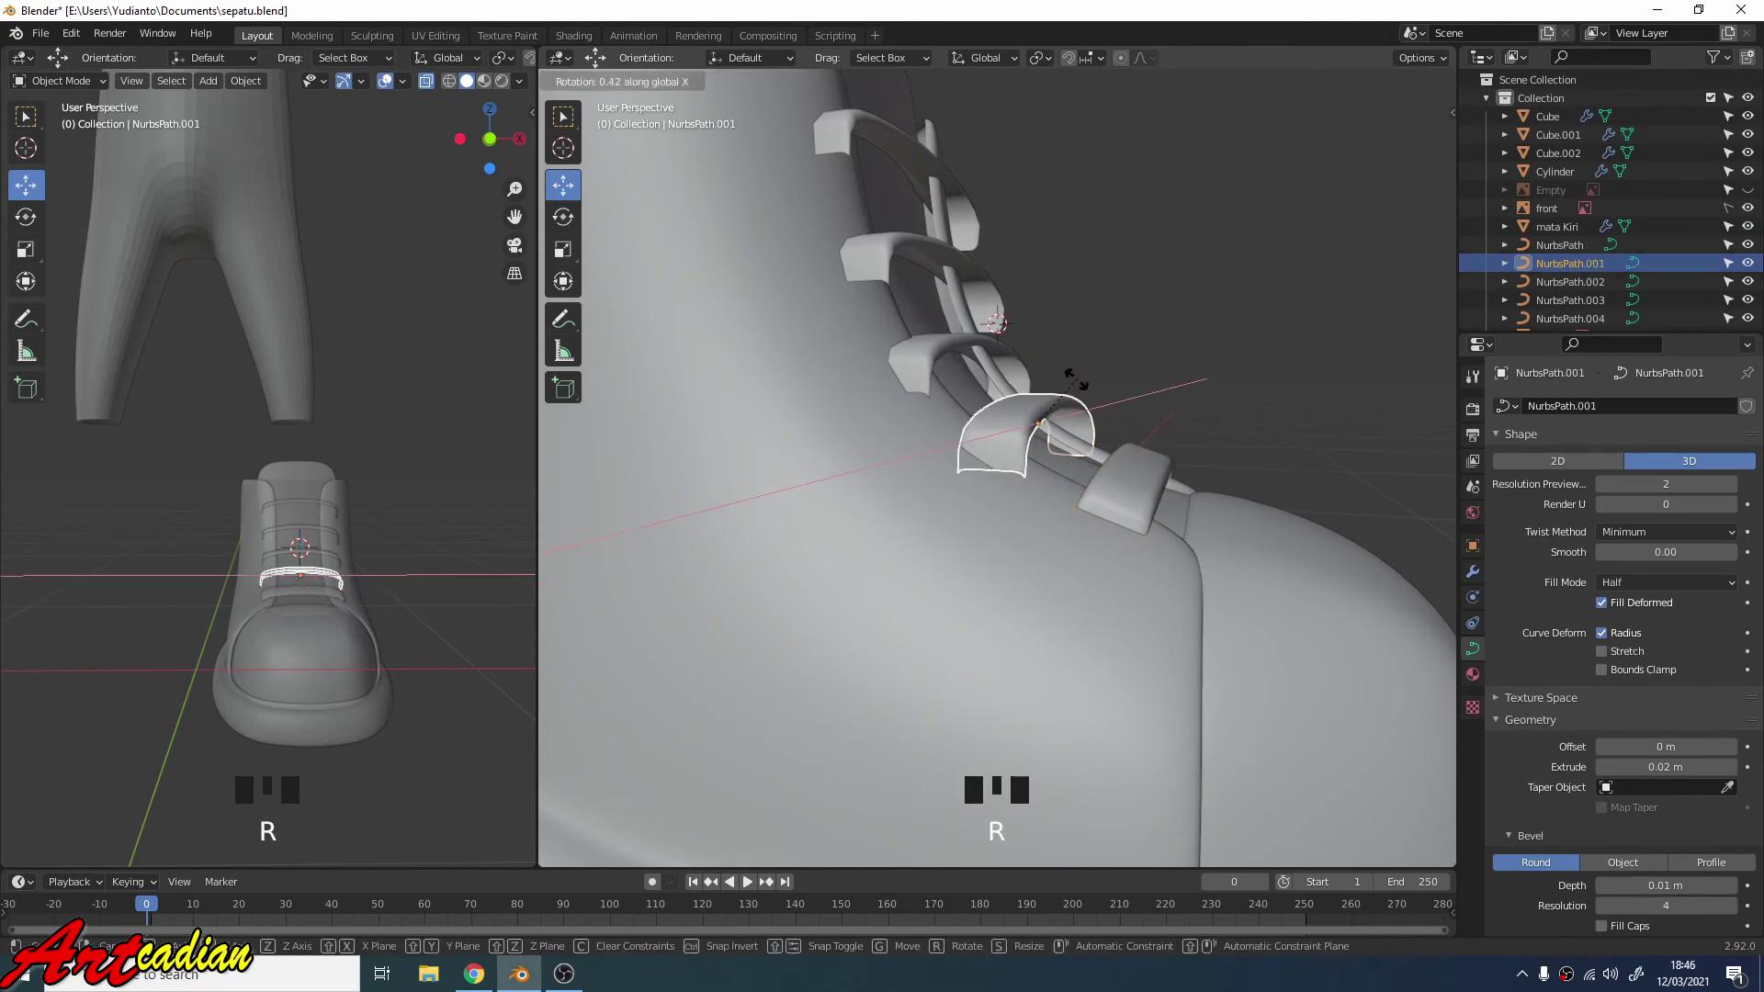
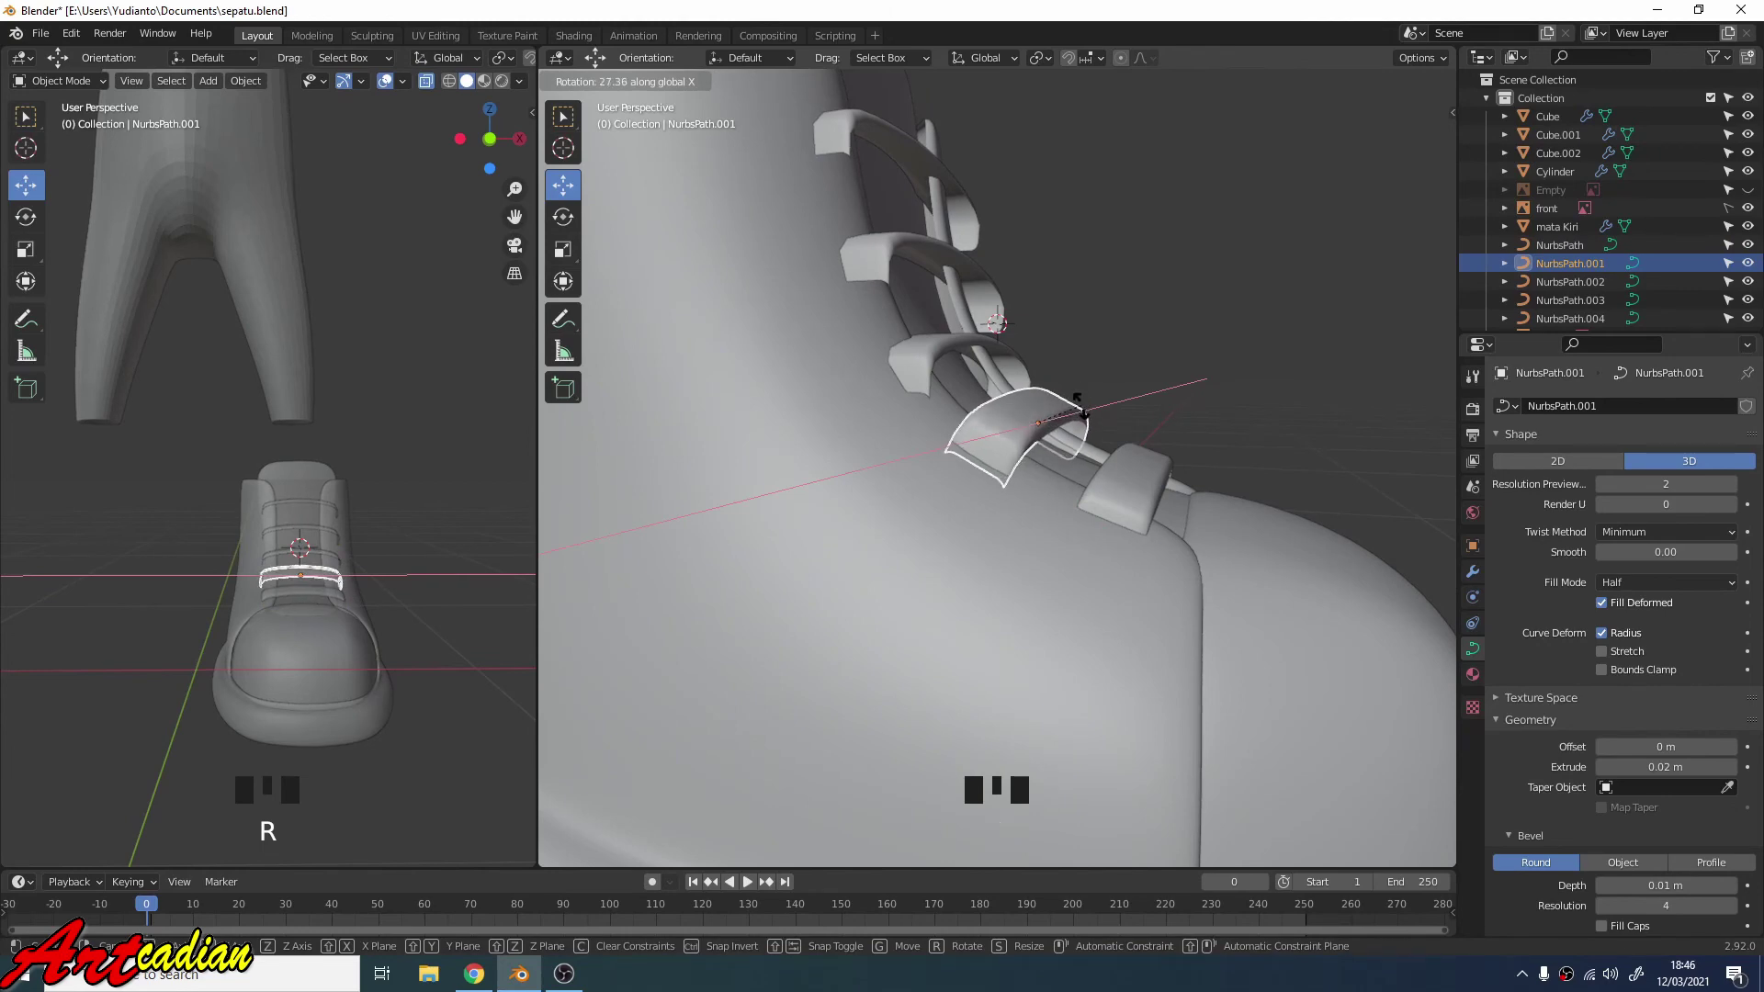
pyautogui.click(1080, 404)
pyautogui.moveTo(1056, 409)
pyautogui.mouseDown(button='middle')
pyautogui.moveTo(781, 496)
pyautogui.moveTo(695, 479)
pyautogui.moveTo(1052, 403)
pyautogui.mouseUp(button='middle')
# Rotate the third lace around the global X axis until it lies along the slope of the shoe's front.
pyautogui.click(981, 366)
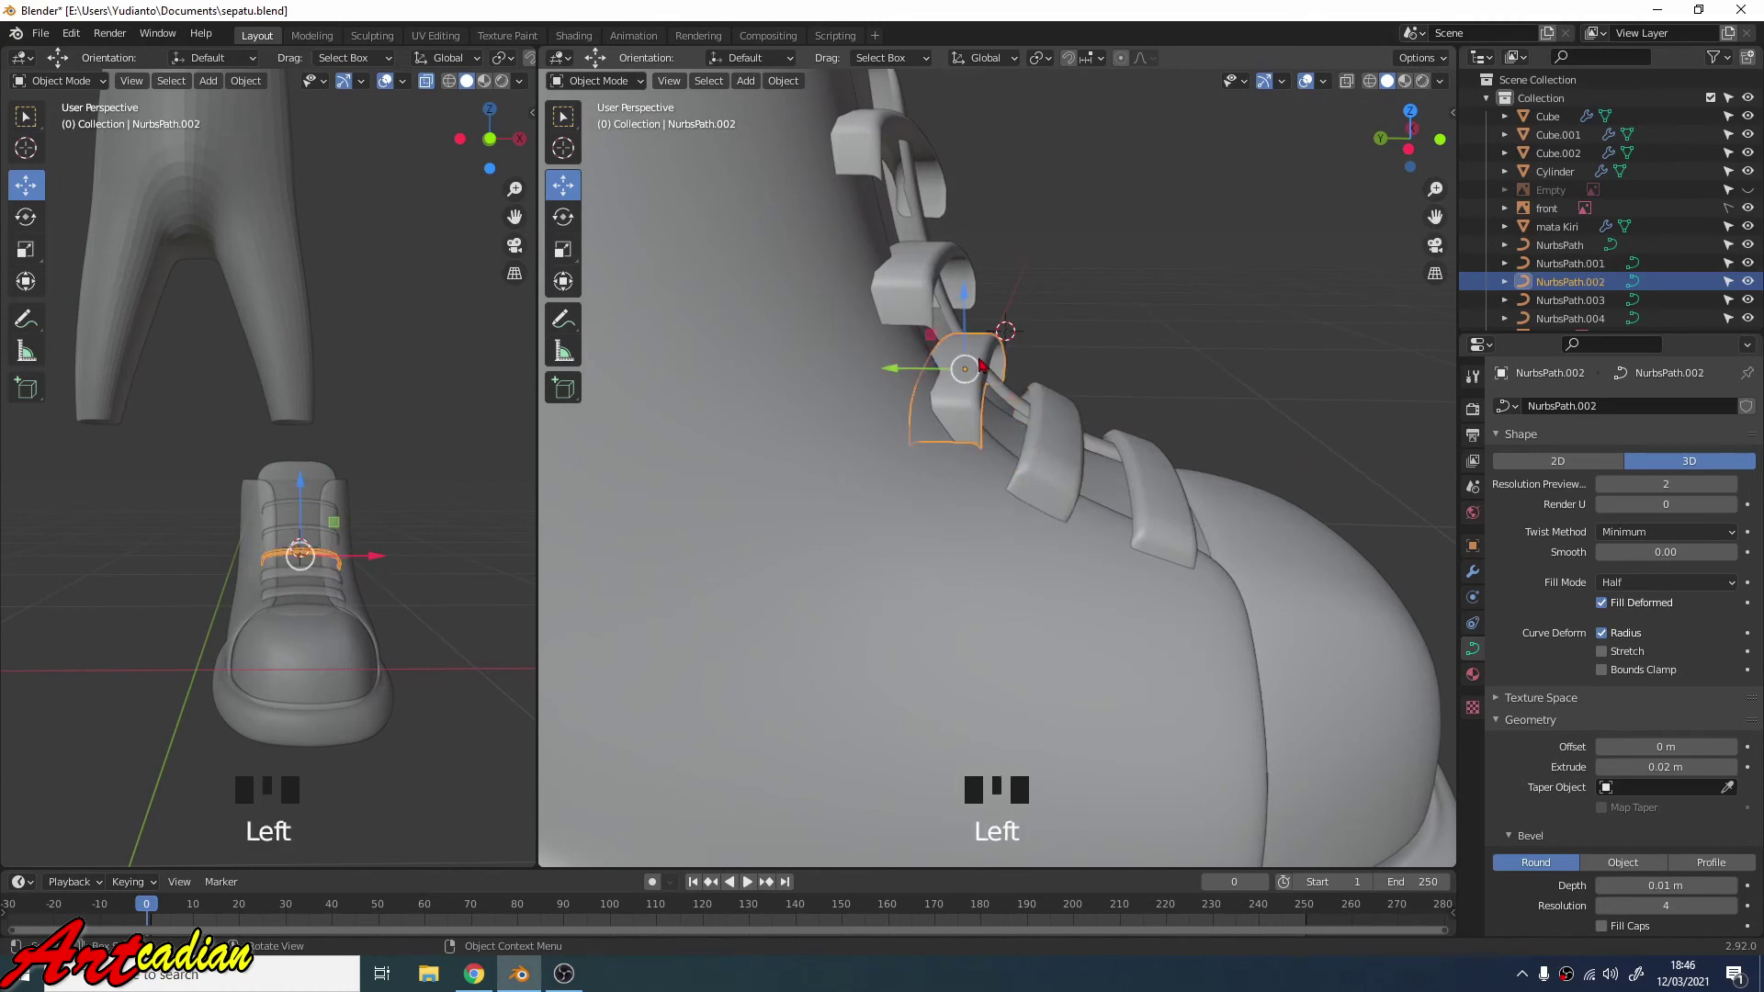
pyautogui.press('r')
pyautogui.press('x')
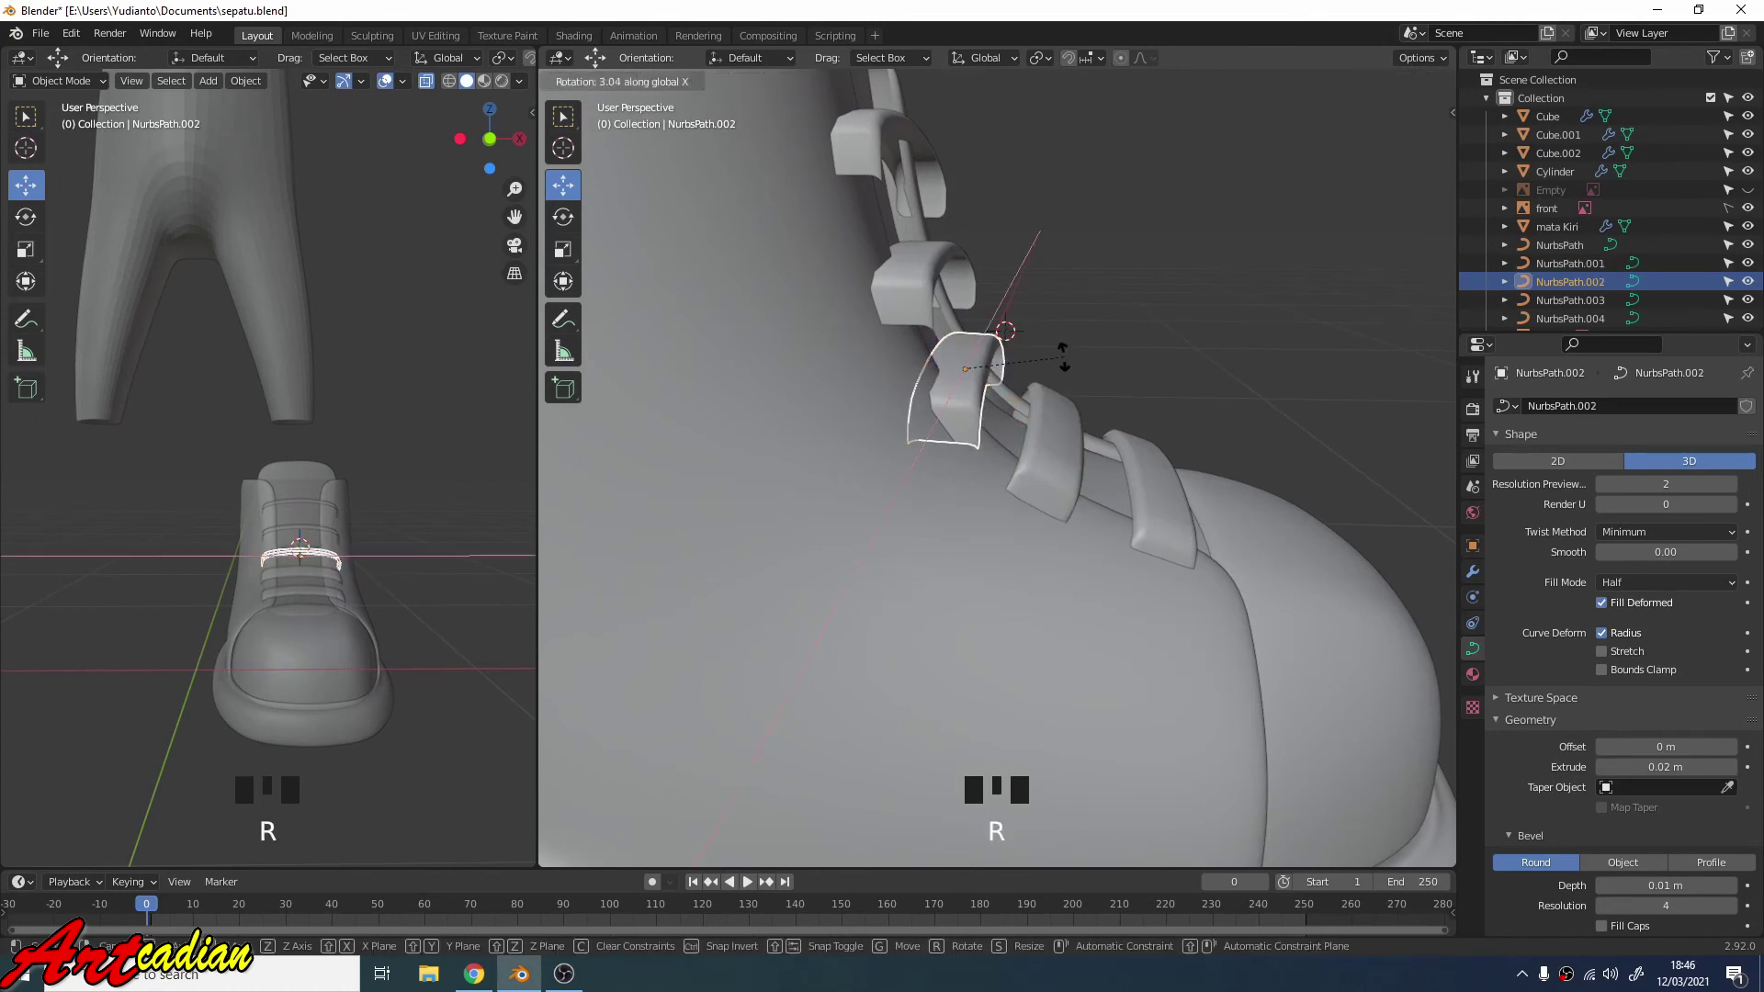
pyautogui.click(1091, 464)
pyautogui.moveTo(1057, 423); pyautogui.dragTo(939, 404, button='middle')
# Rotate the fourth lace around the global X axis to align it with the steeper front of the shaft.
pyautogui.click(896, 286)
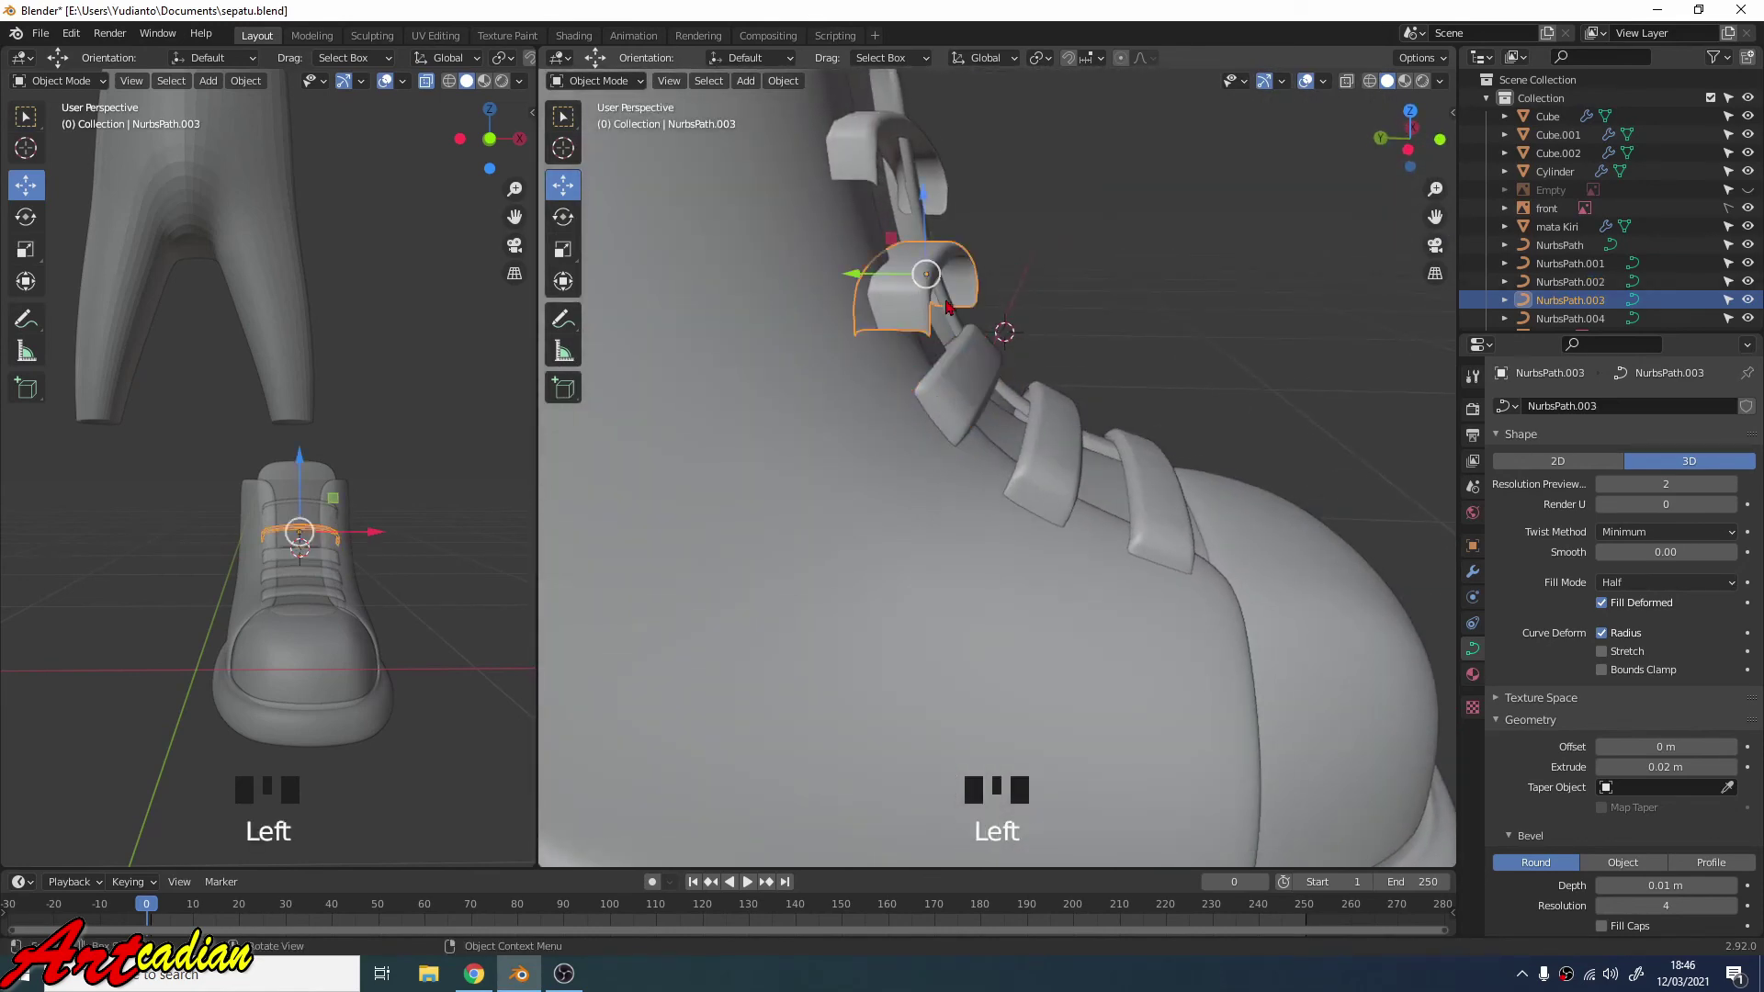
pyautogui.press('r')
pyautogui.press('x')
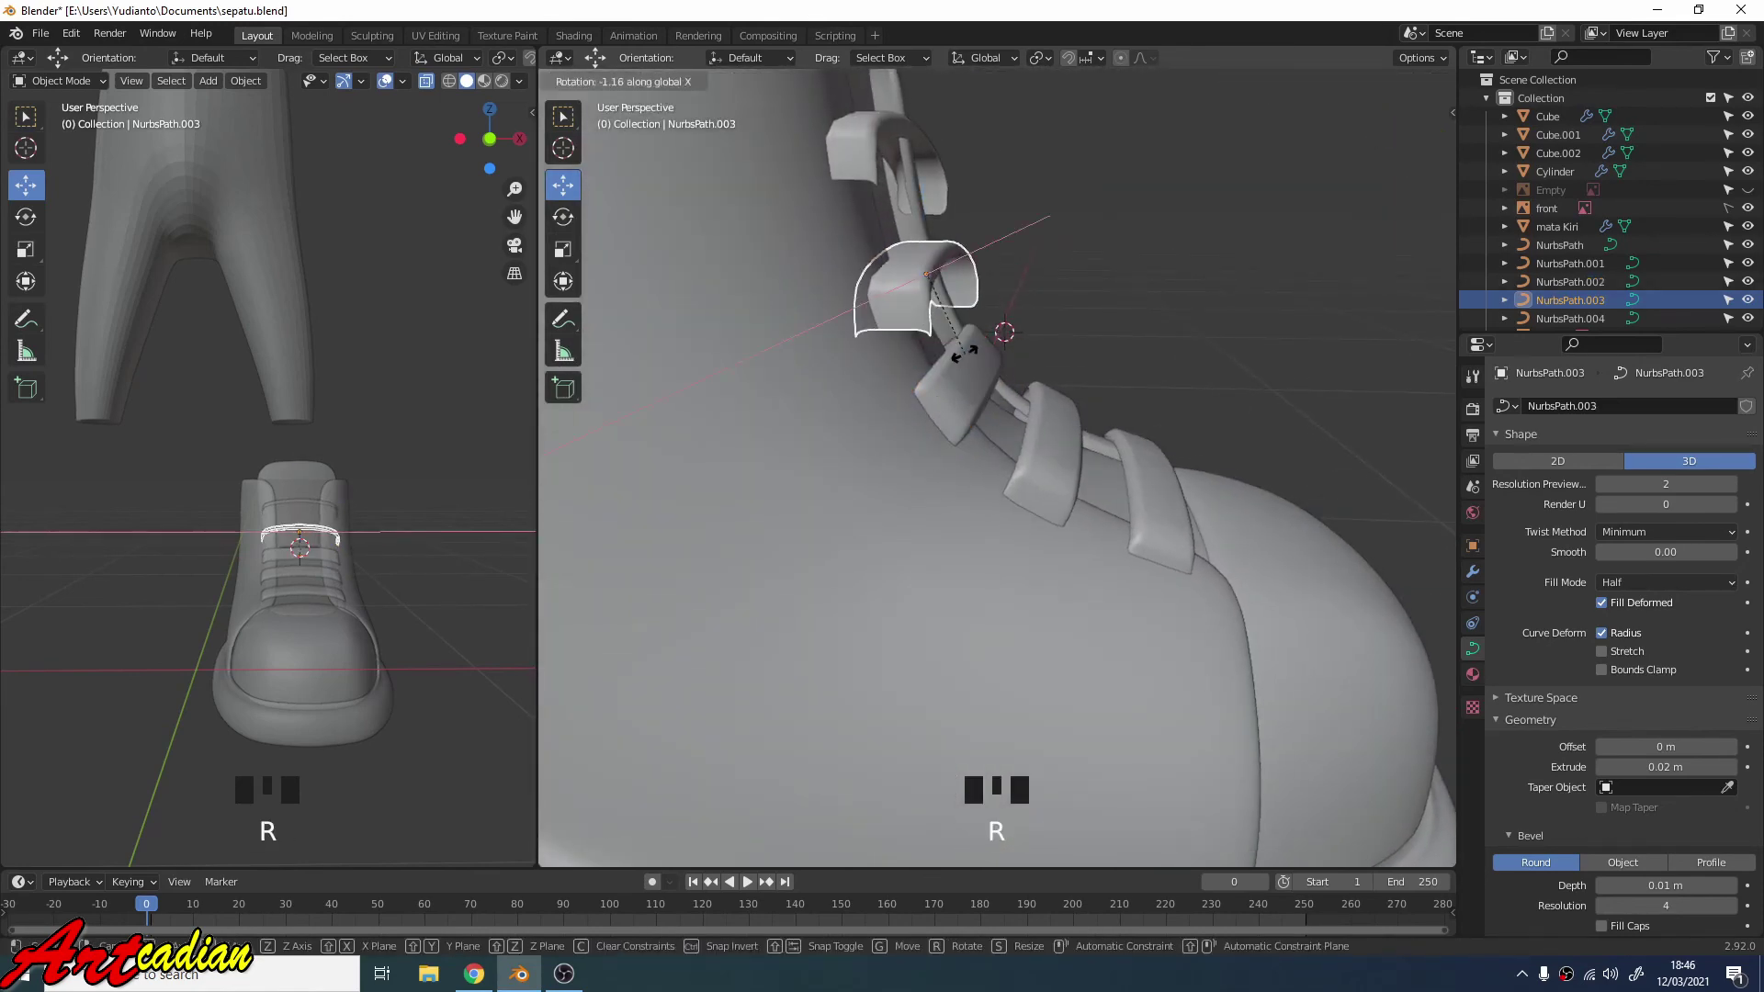
pyautogui.click(892, 311)
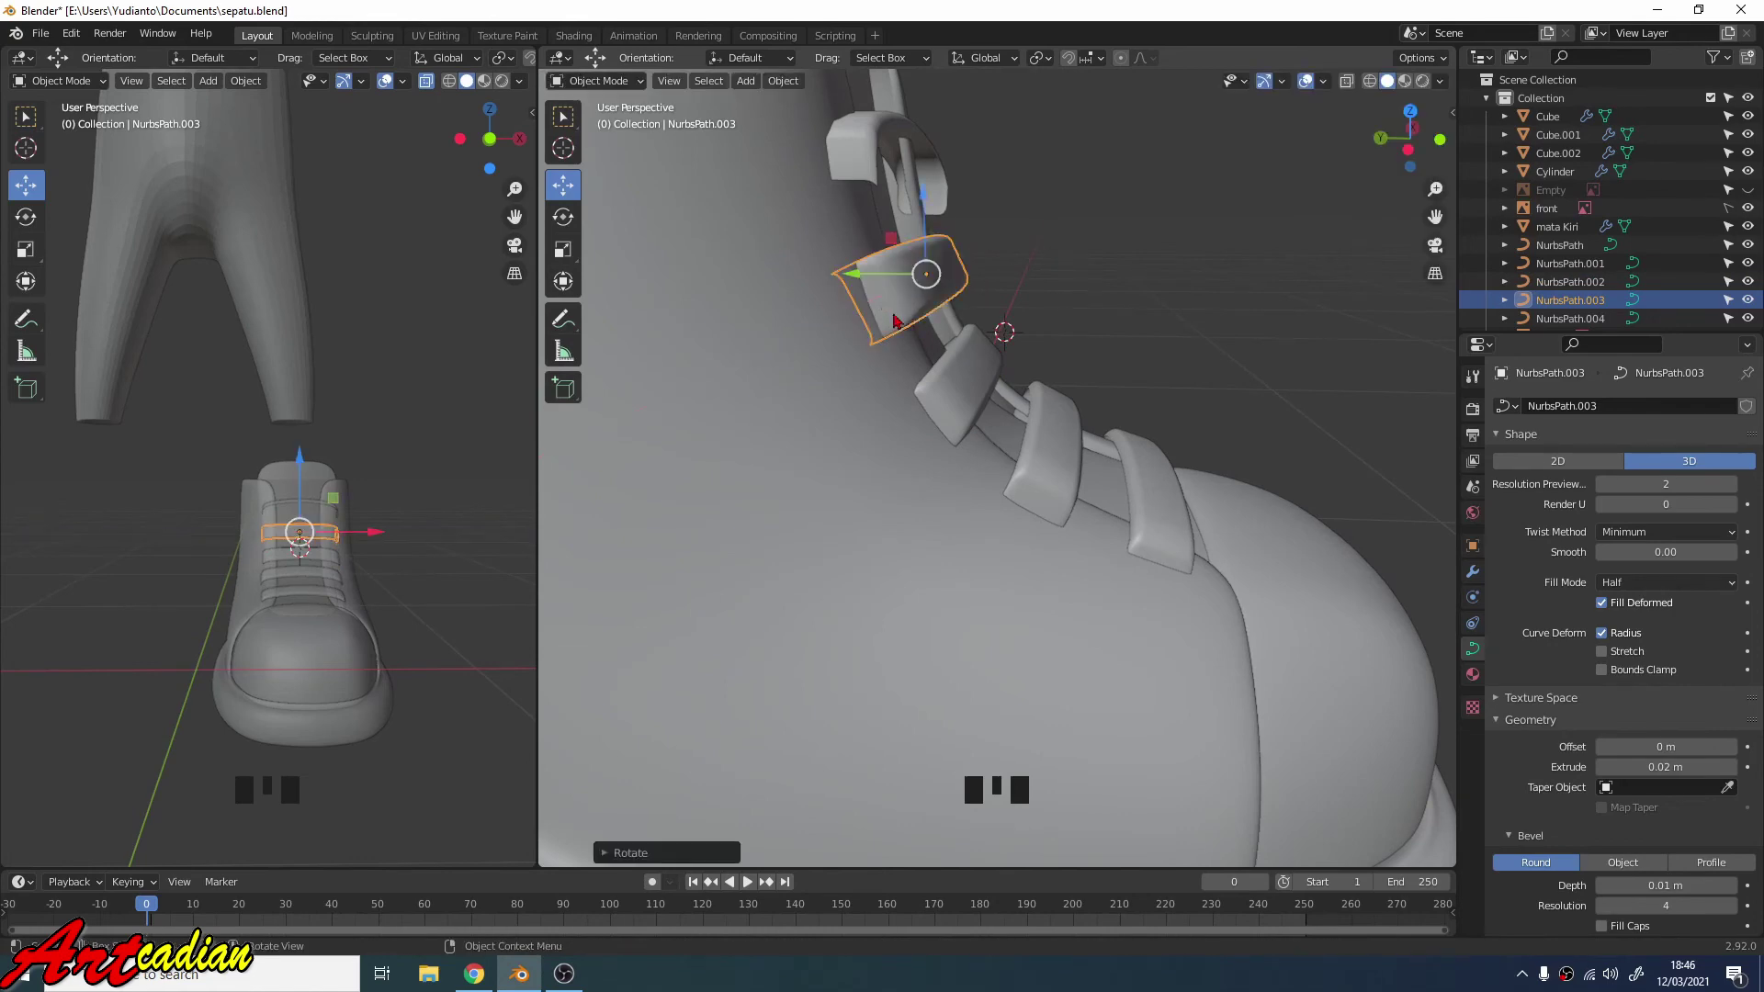
pyautogui.moveTo(892, 311); pyautogui.dragTo(1098, 191, button='middle')
pyautogui.scroll(-2, 1098, 191)
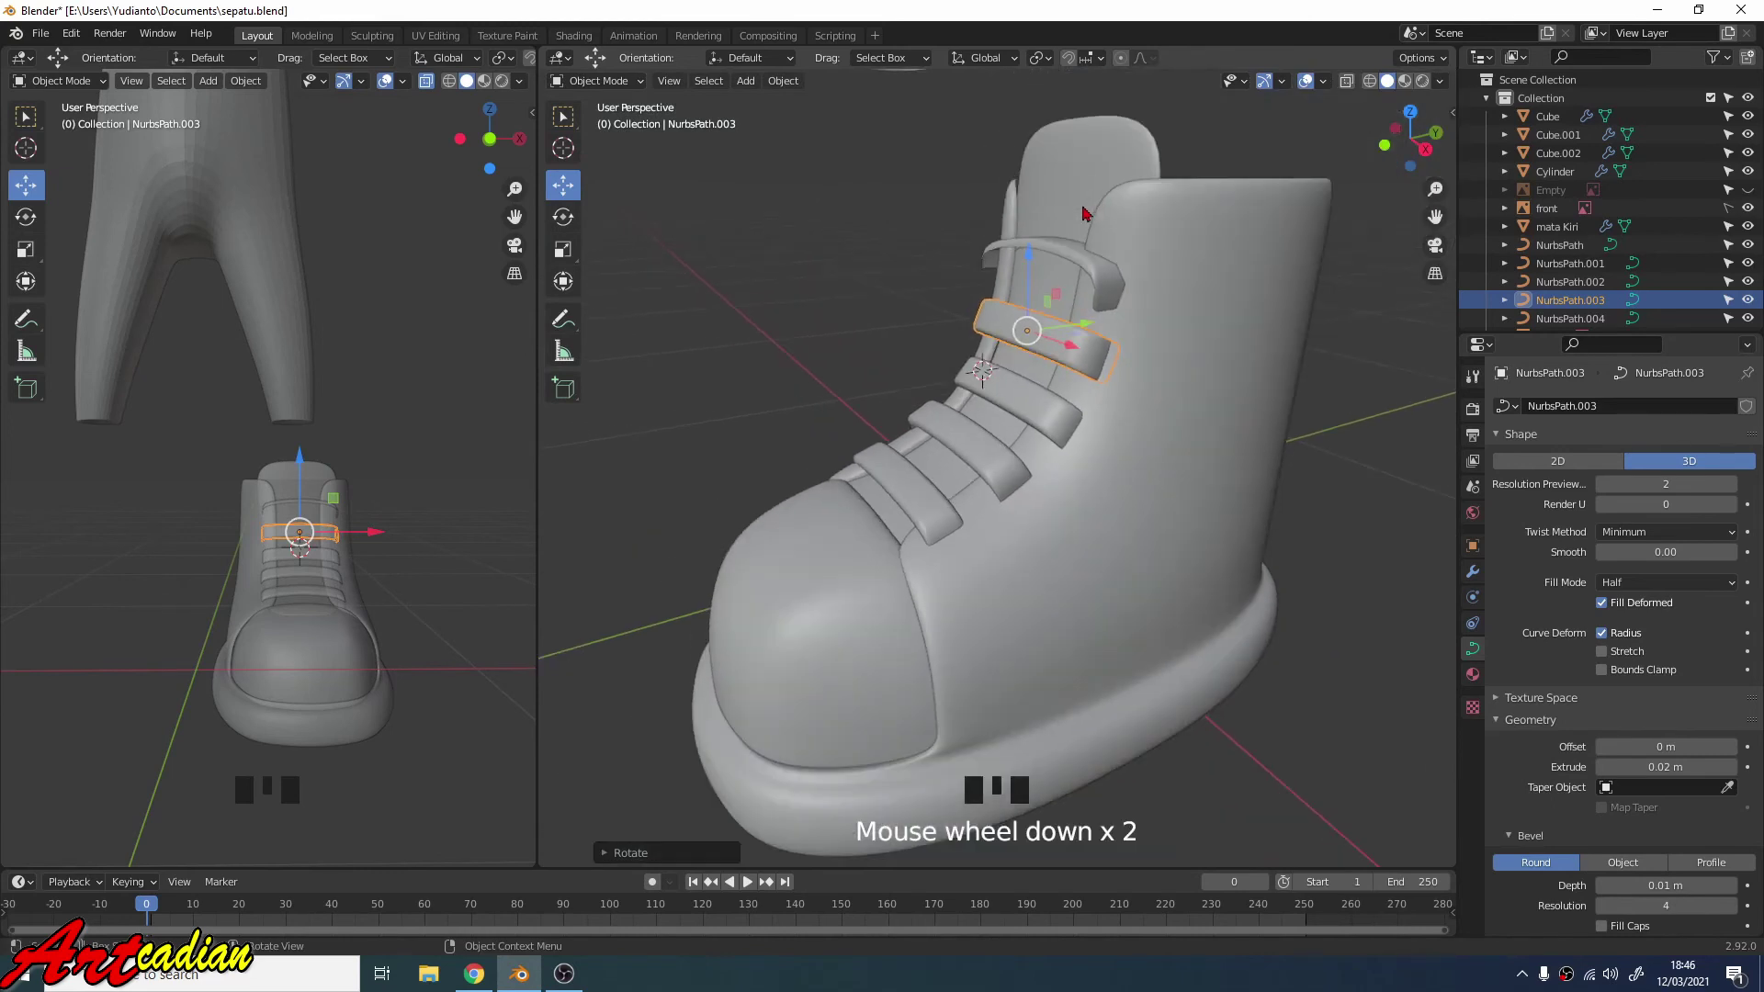
# Rotate the topmost lace around the global X axis so it sits flat against the upper front of the shaft.
pyautogui.click(1070, 263)
pyautogui.press('r')
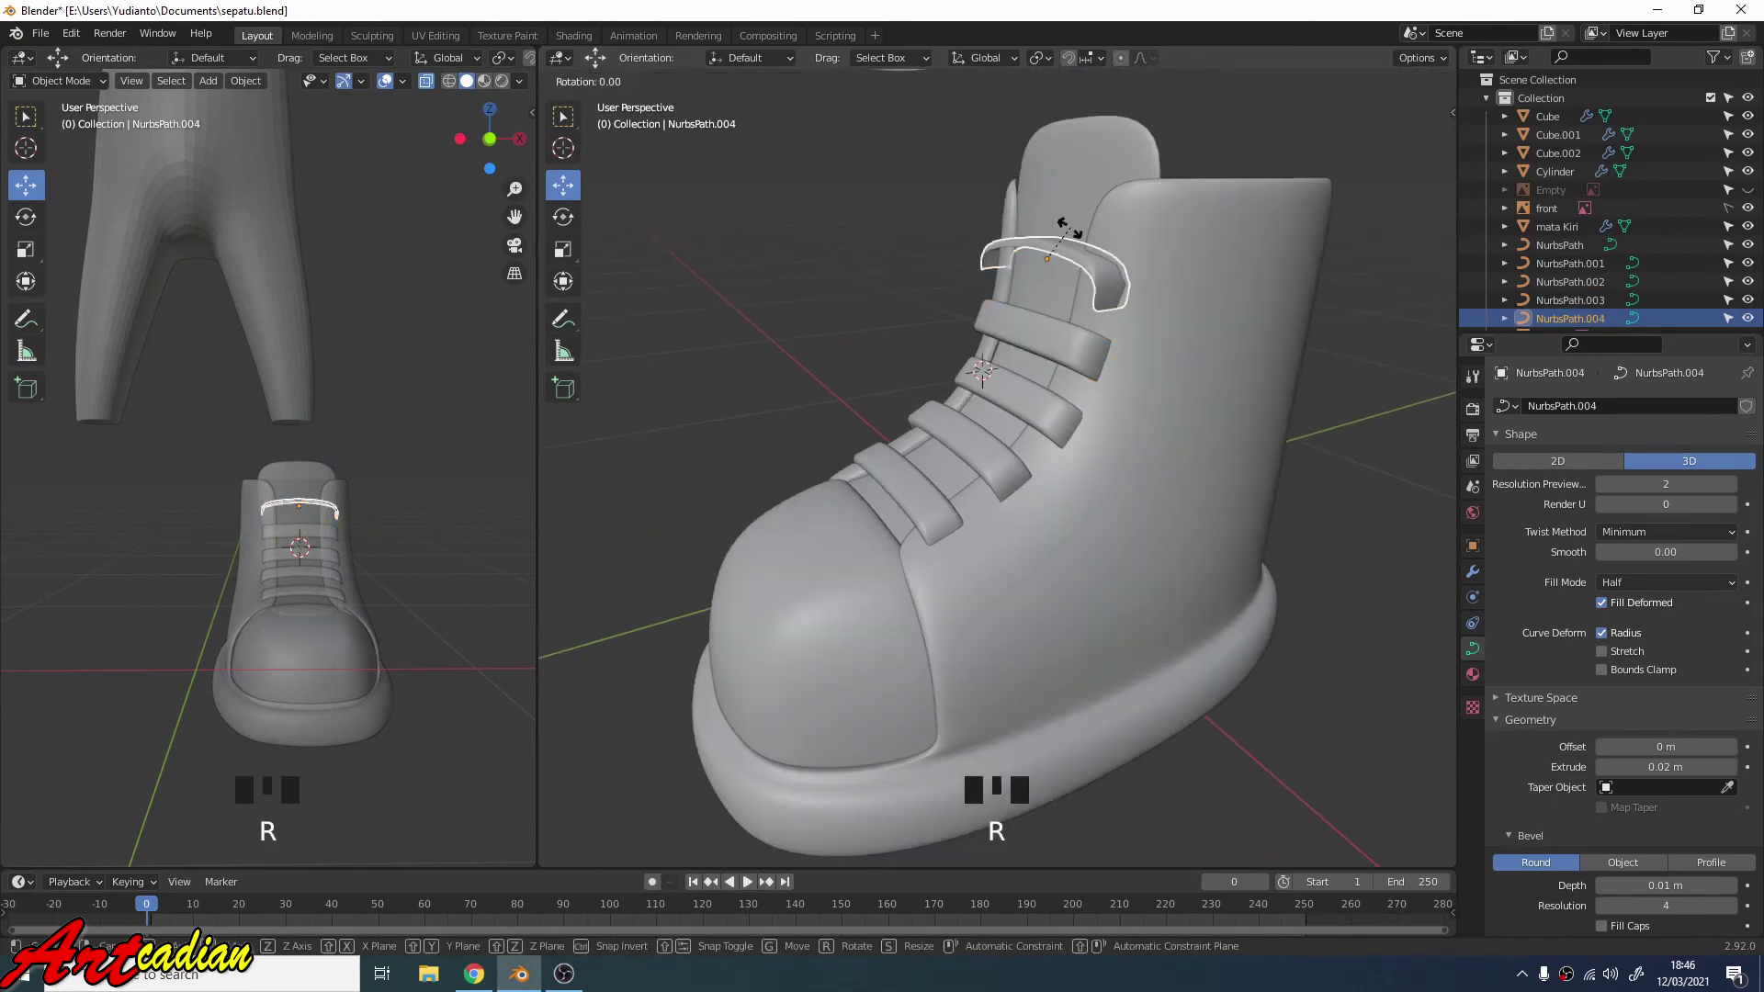
pyautogui.press('x')
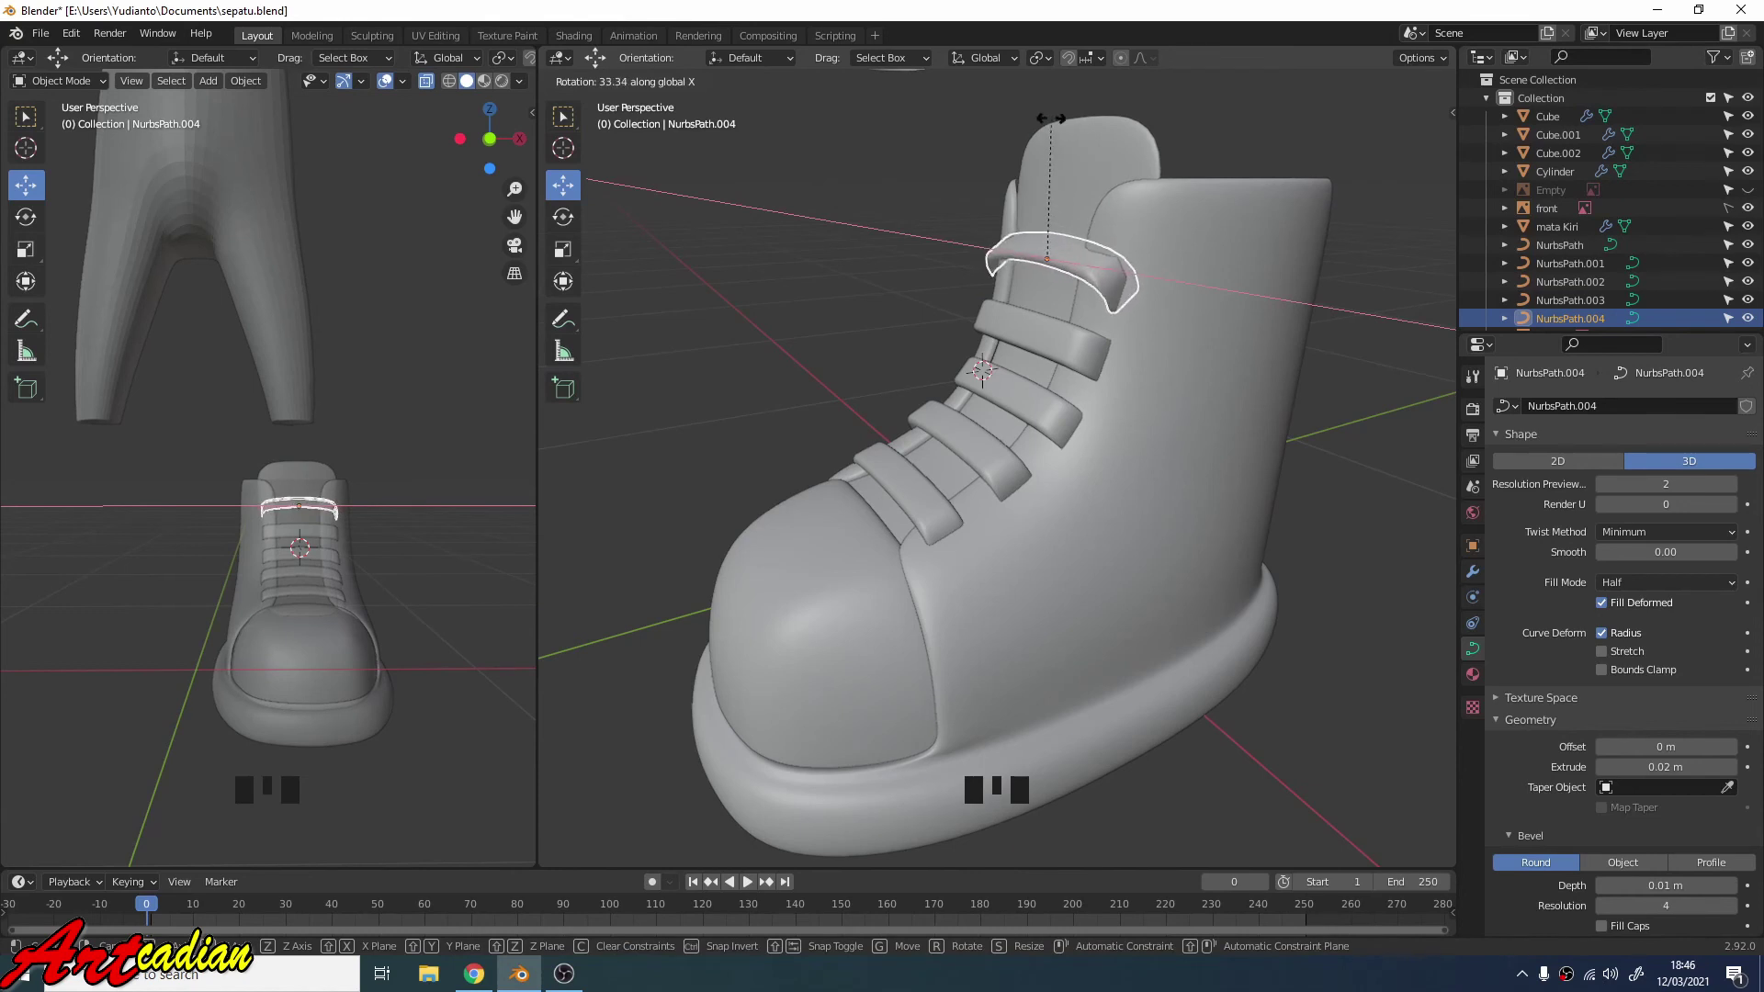
pyautogui.click(960, 173)
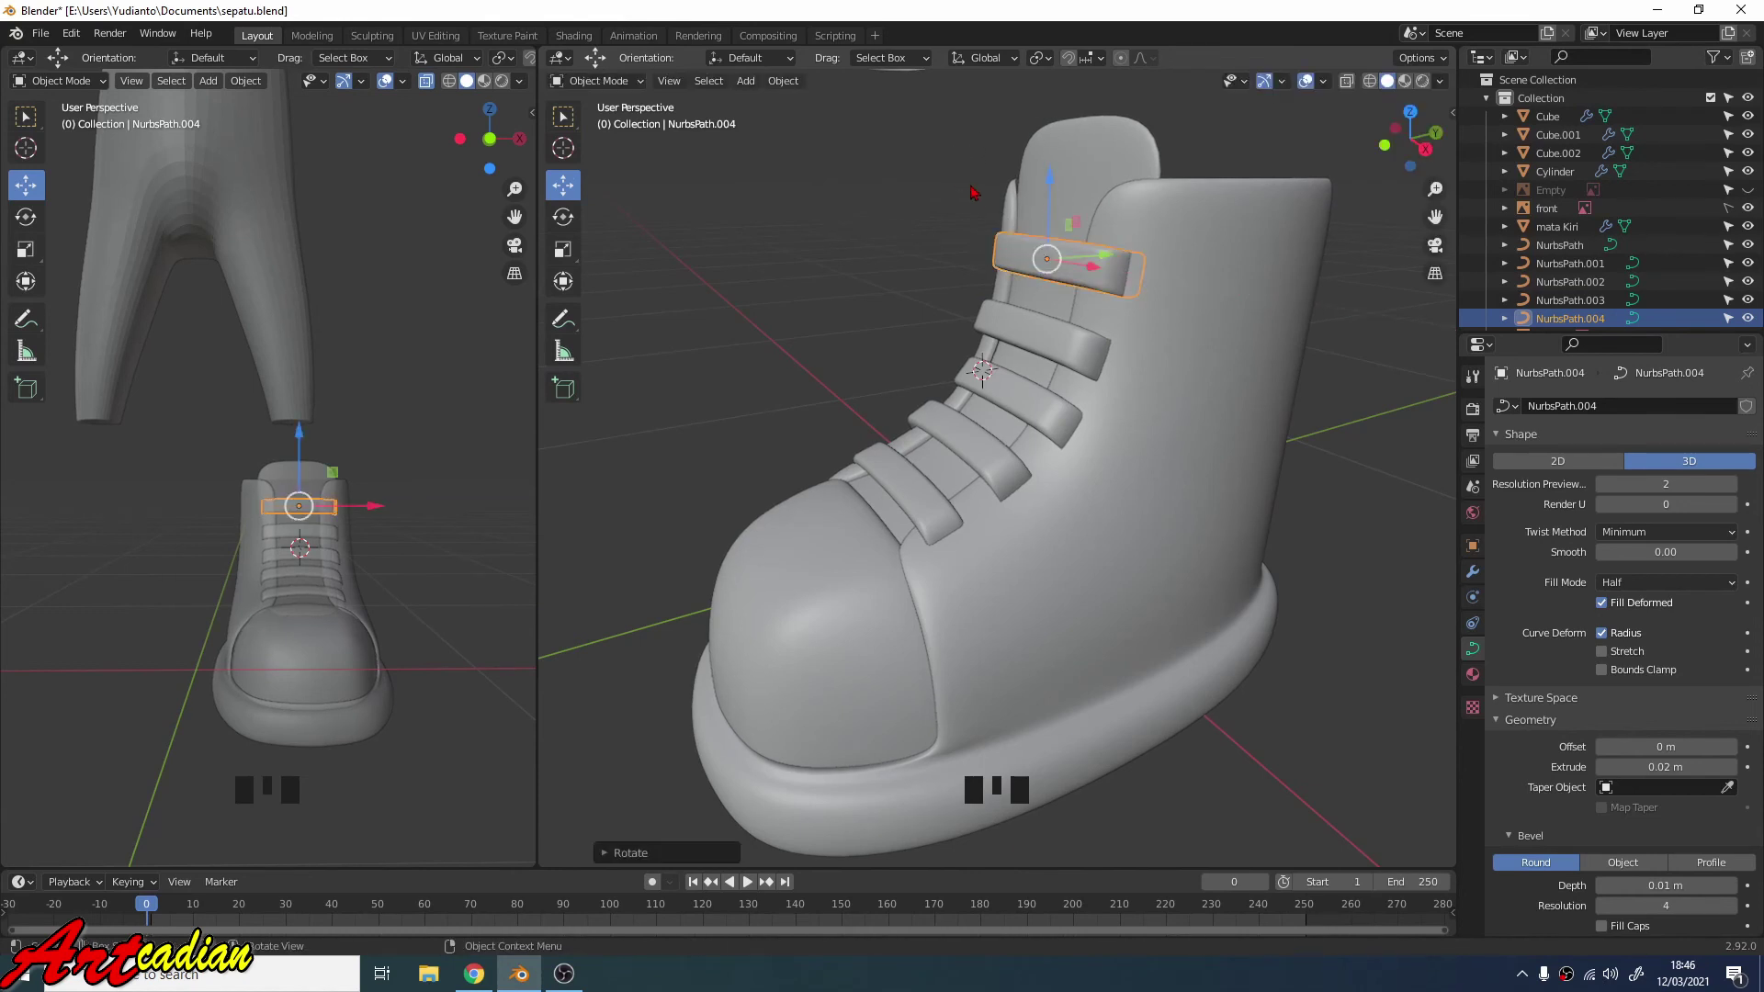
pyautogui.moveTo(1011, 202); pyautogui.dragTo(1054, 392, button='middle')
pyautogui.scroll(-4, 1239, 289)
pyautogui.scroll(3, 1054, 393)
# Set the Solidify modifier's thickness on the shoe's main body to 0.14 m.
pyautogui.click(1054, 393)
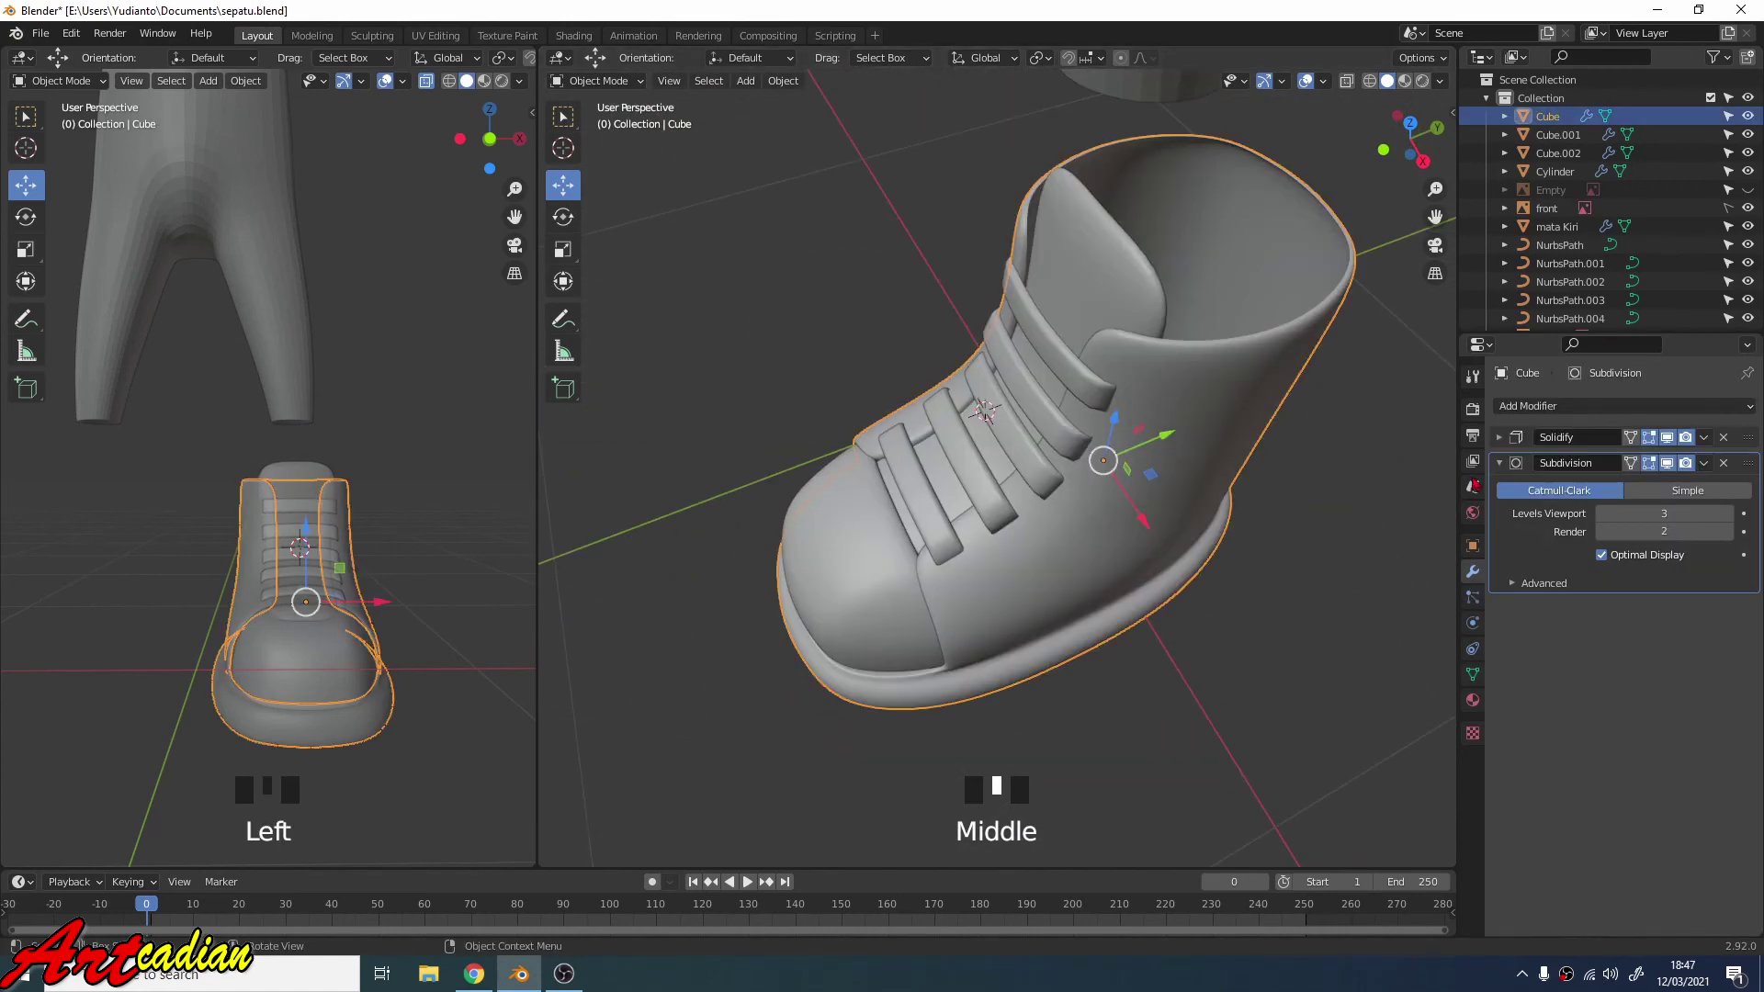
pyautogui.click(1473, 571)
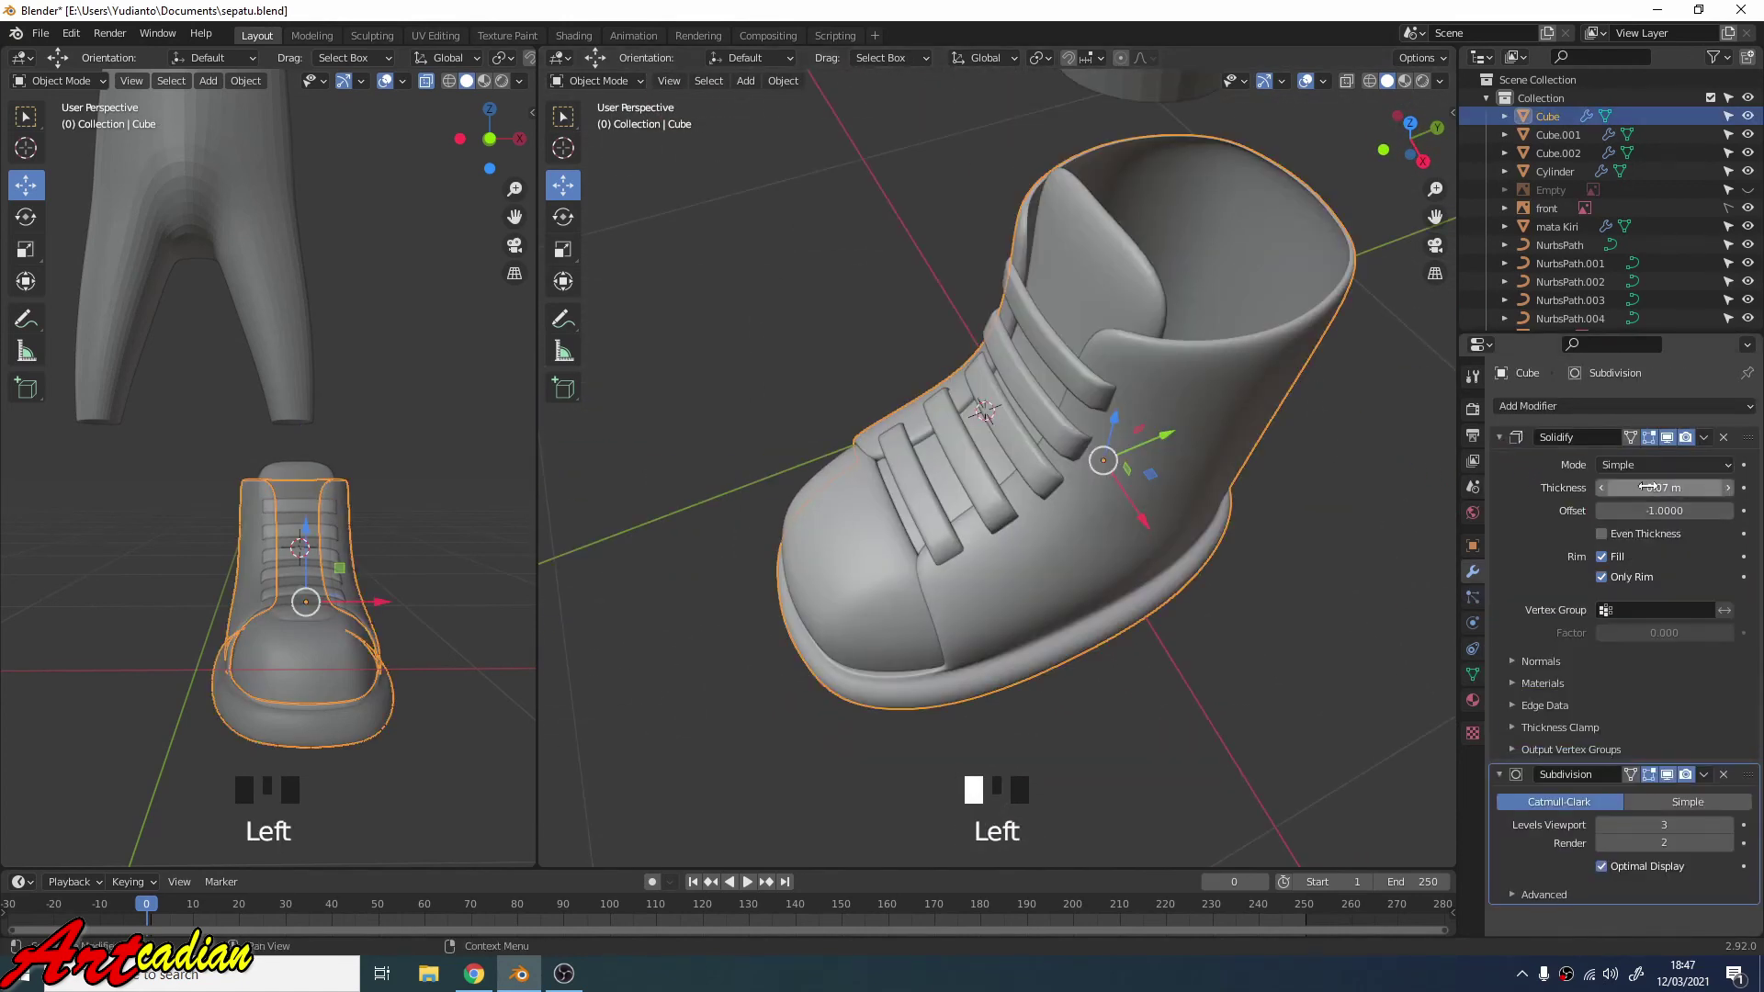
pyautogui.moveTo(1647, 487); pyautogui.dragTo(1648, 487)
pyautogui.moveTo(1664, 488); pyautogui.dragTo(1687, 488)
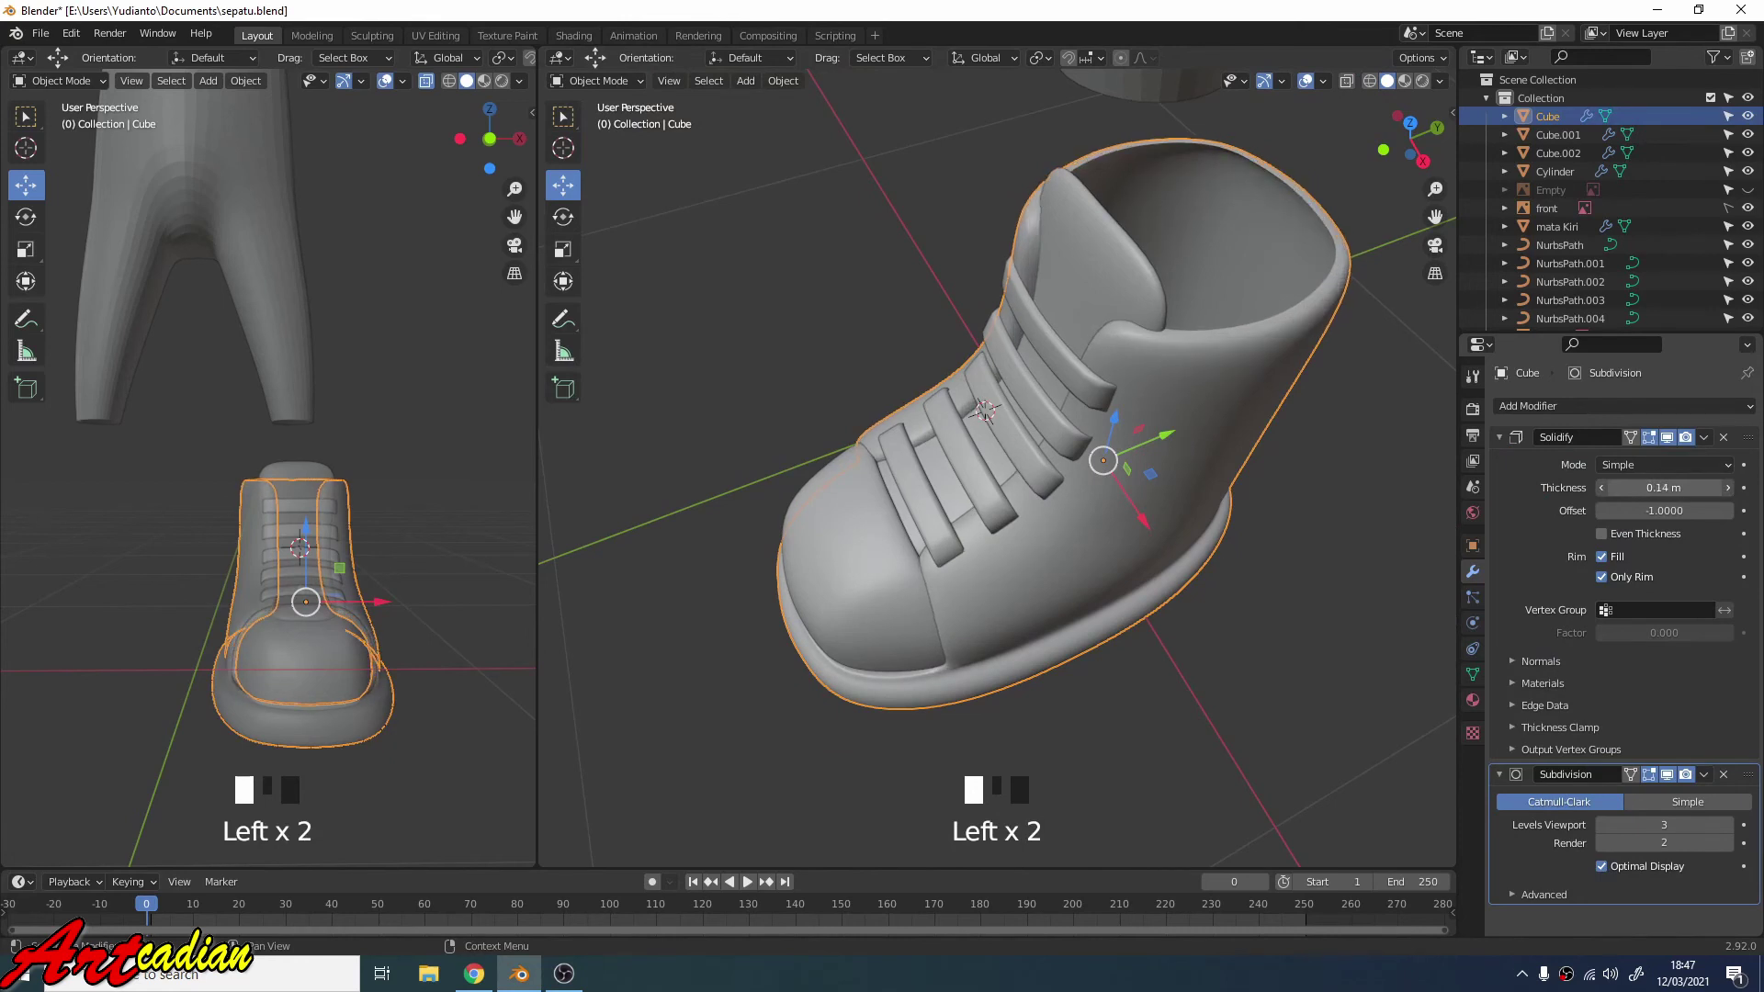
pyautogui.moveTo(1324, 496); pyautogui.dragTo(1174, 419, button='middle')
pyautogui.click(1600, 489)
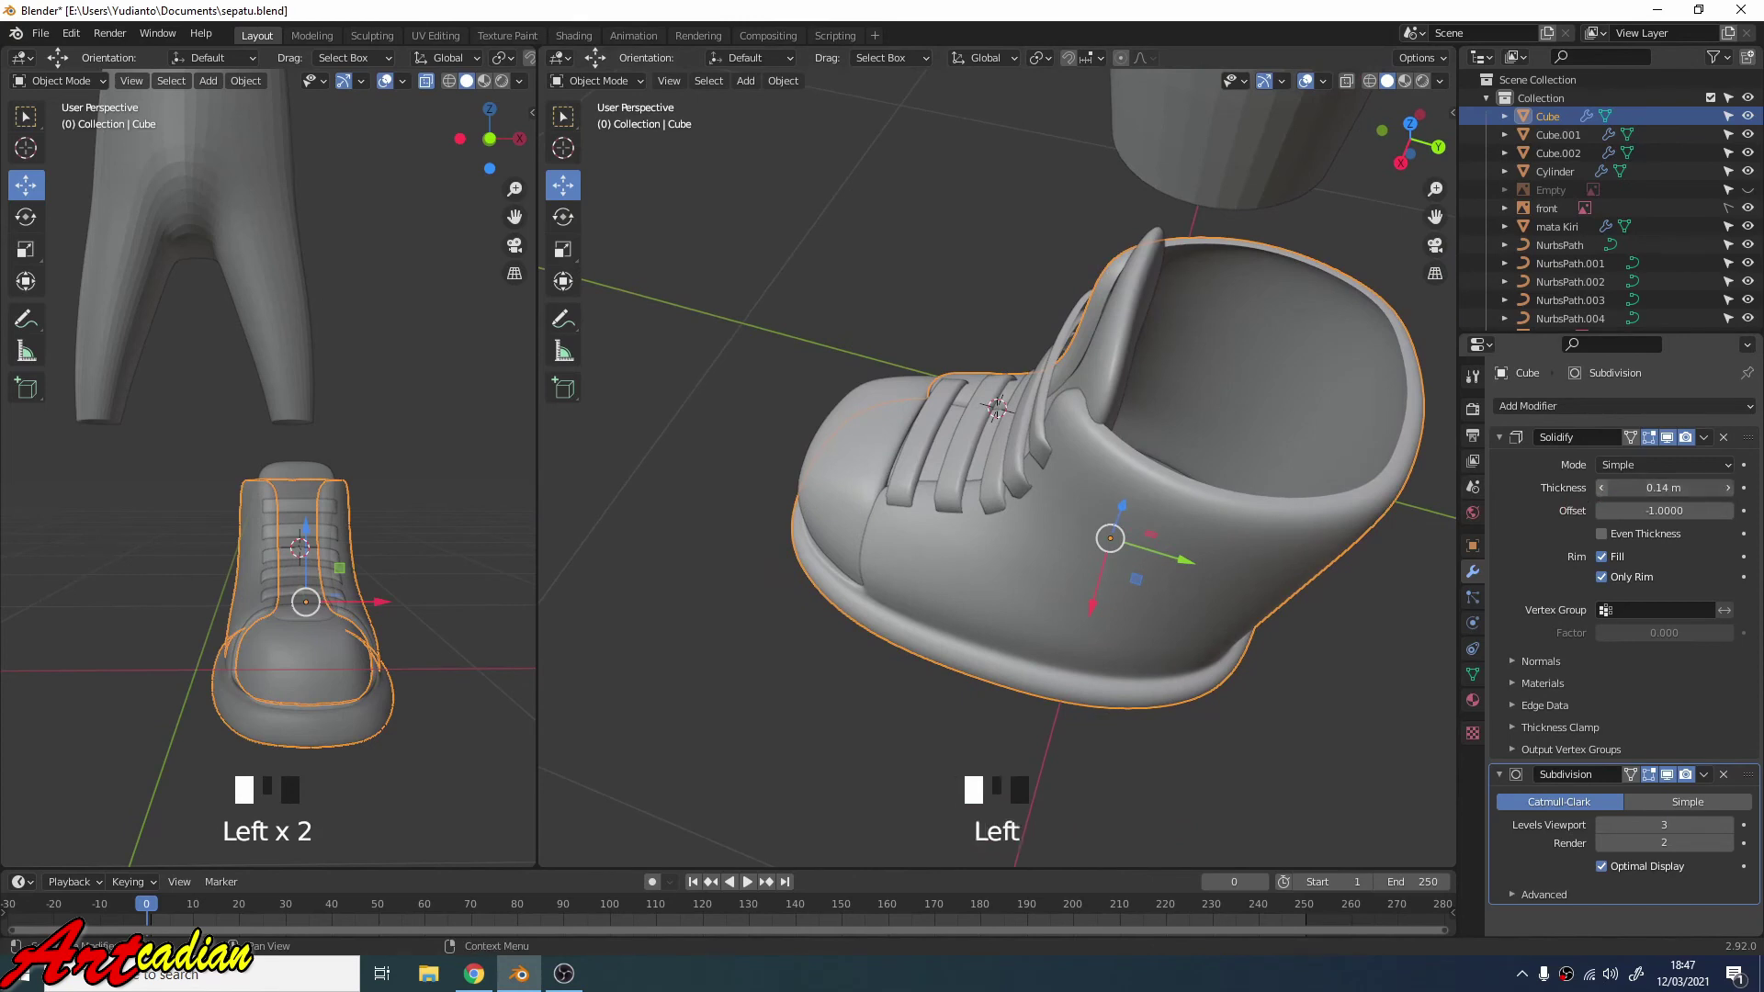
pyautogui.click(1601, 489)
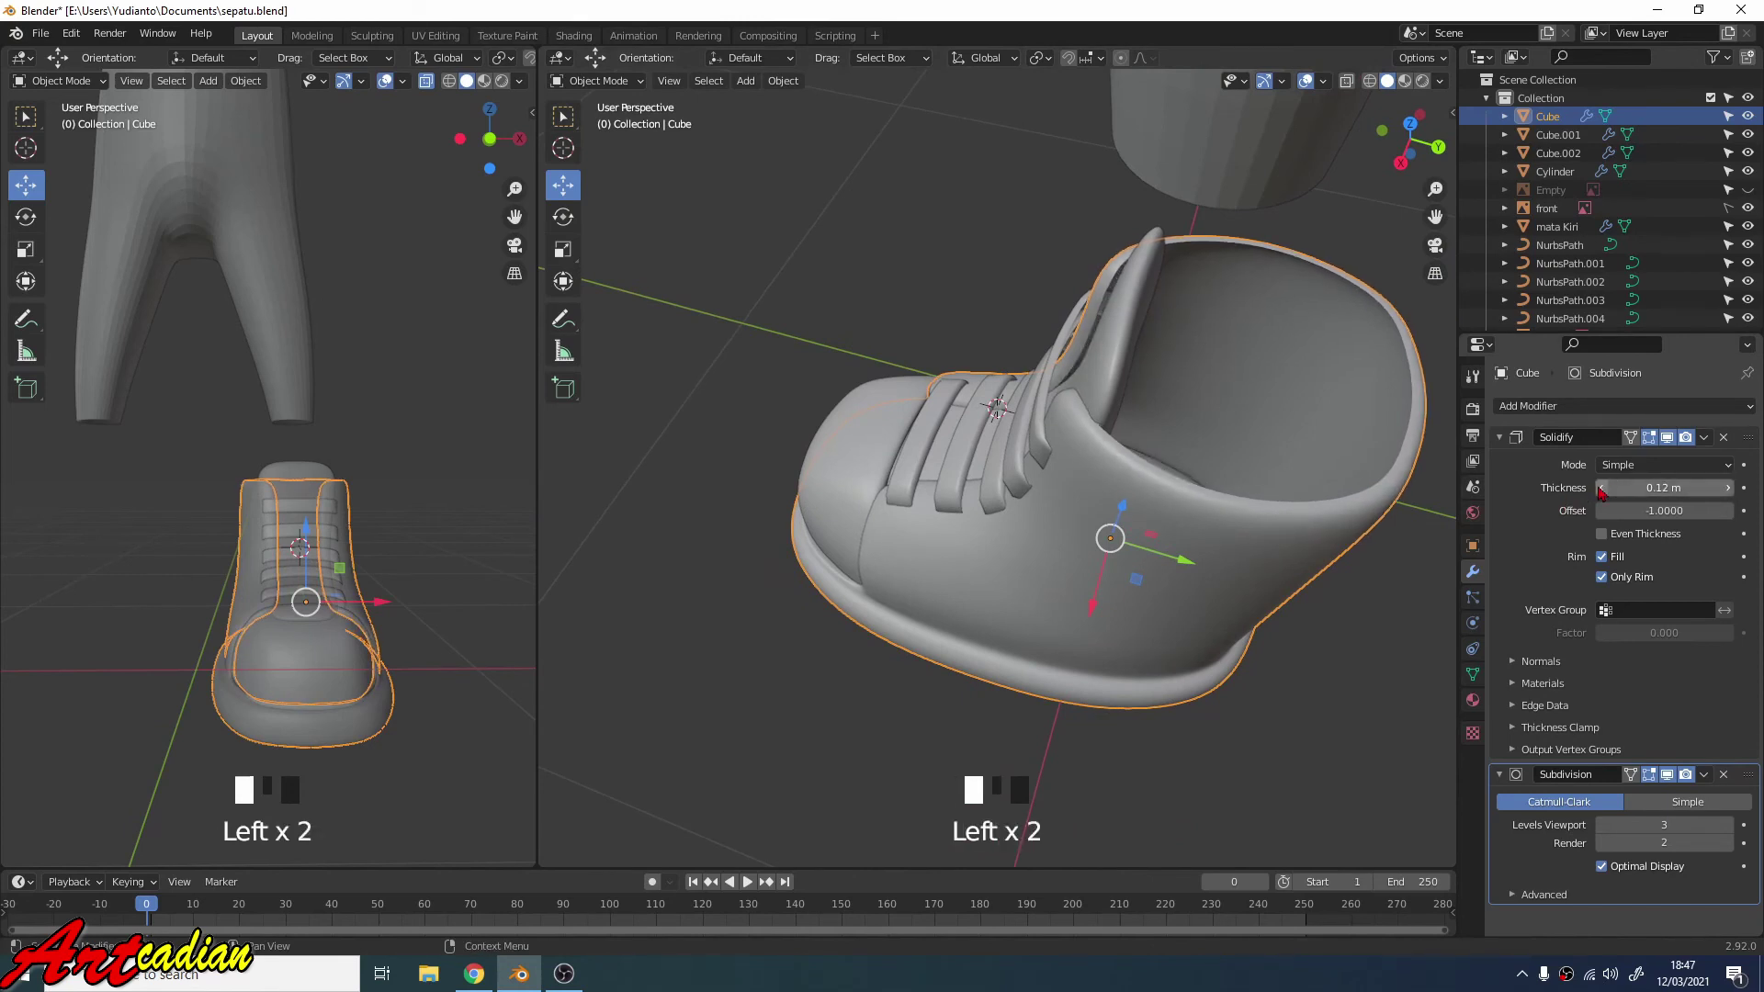
pyautogui.click(1728, 491)
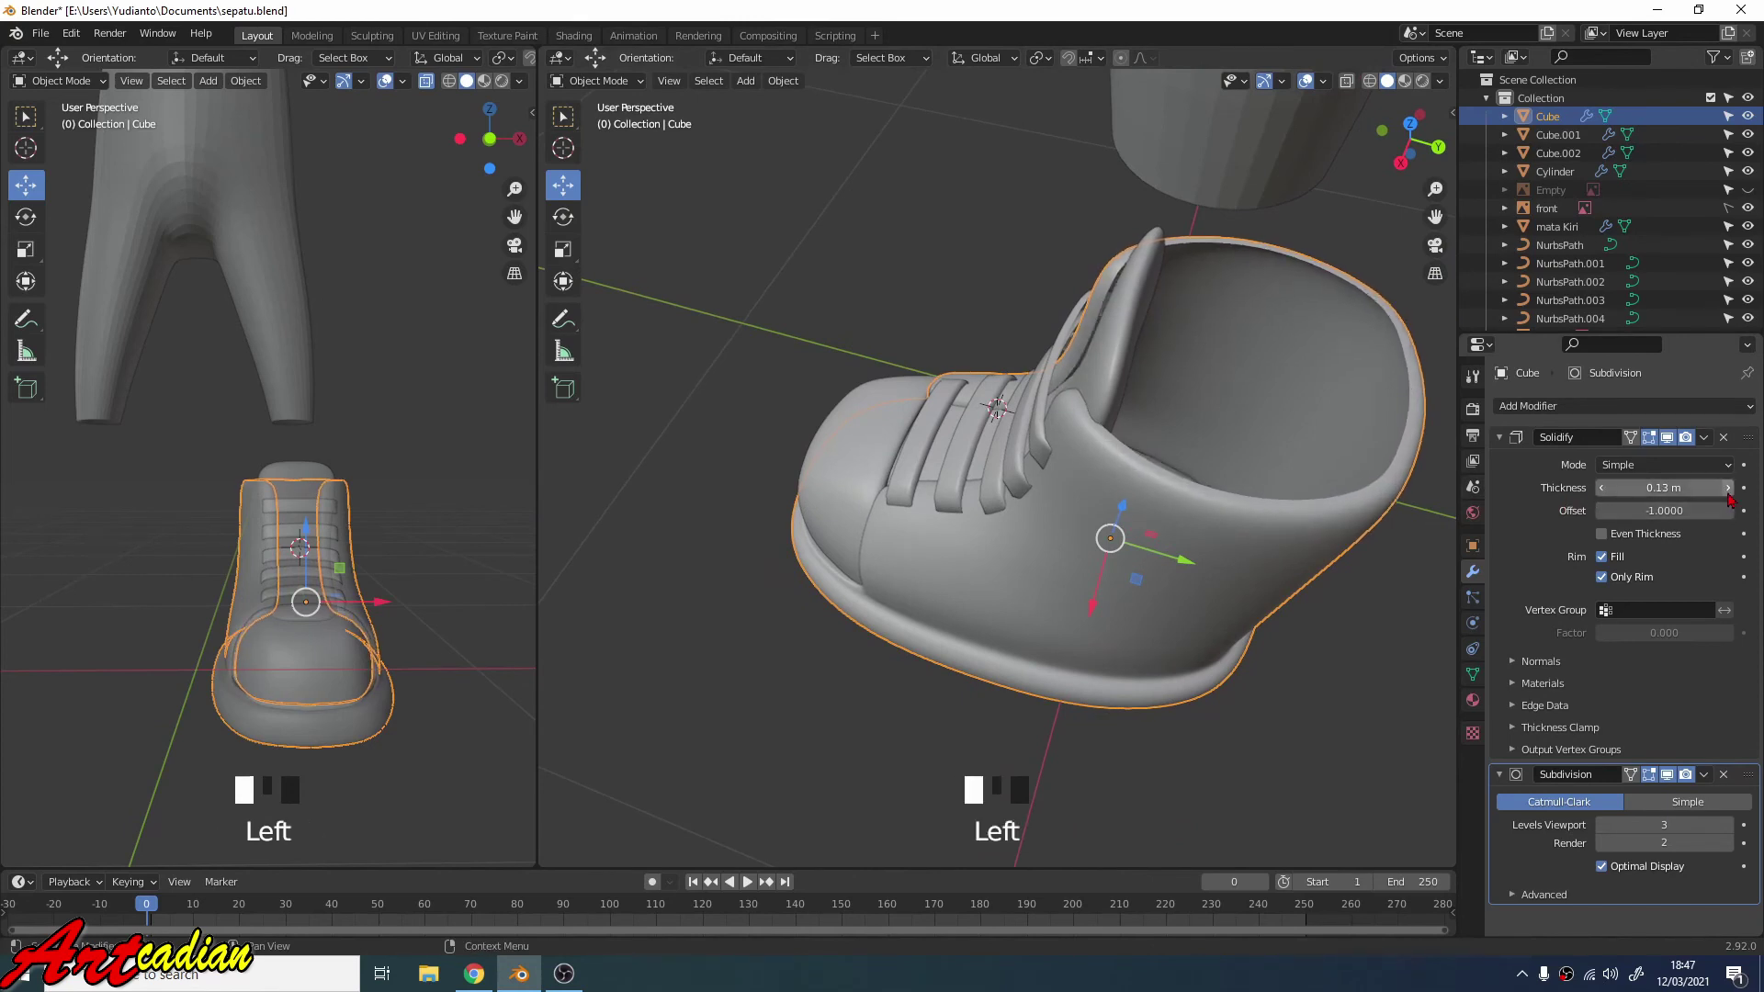
pyautogui.click(1728, 488)
pyautogui.moveTo(1154, 472); pyautogui.dragTo(1252, 466, button='middle')
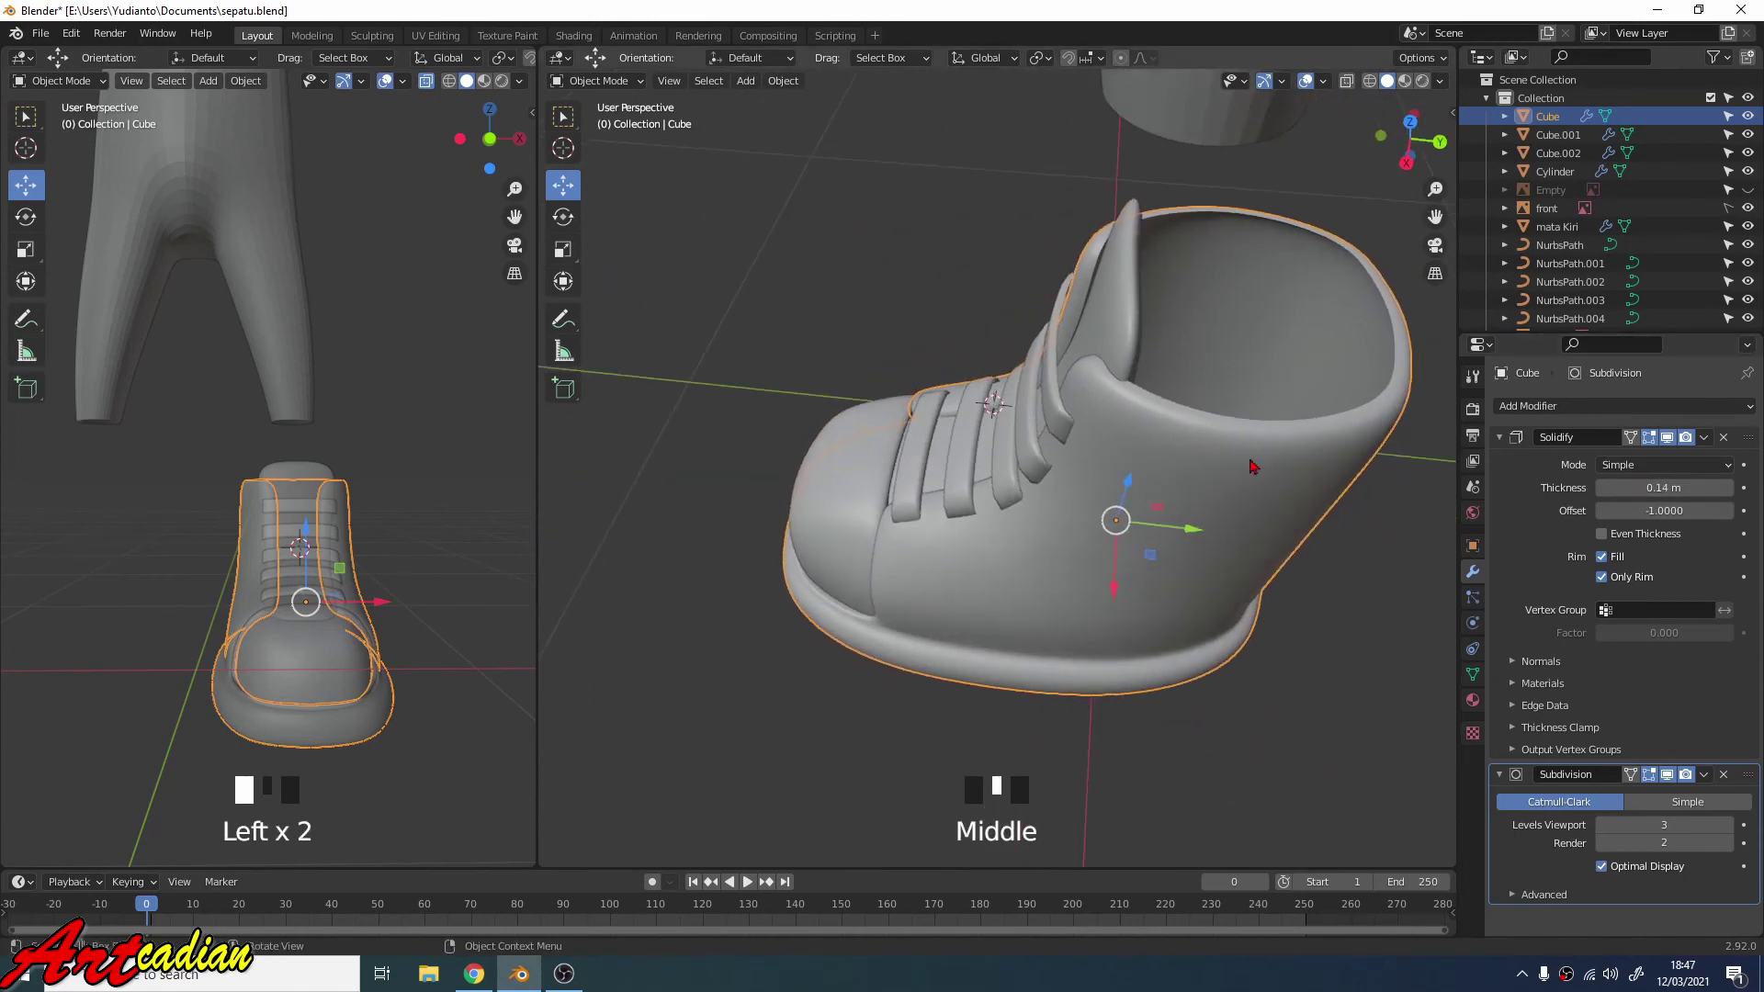
pyautogui.scroll(3, 424, 581)
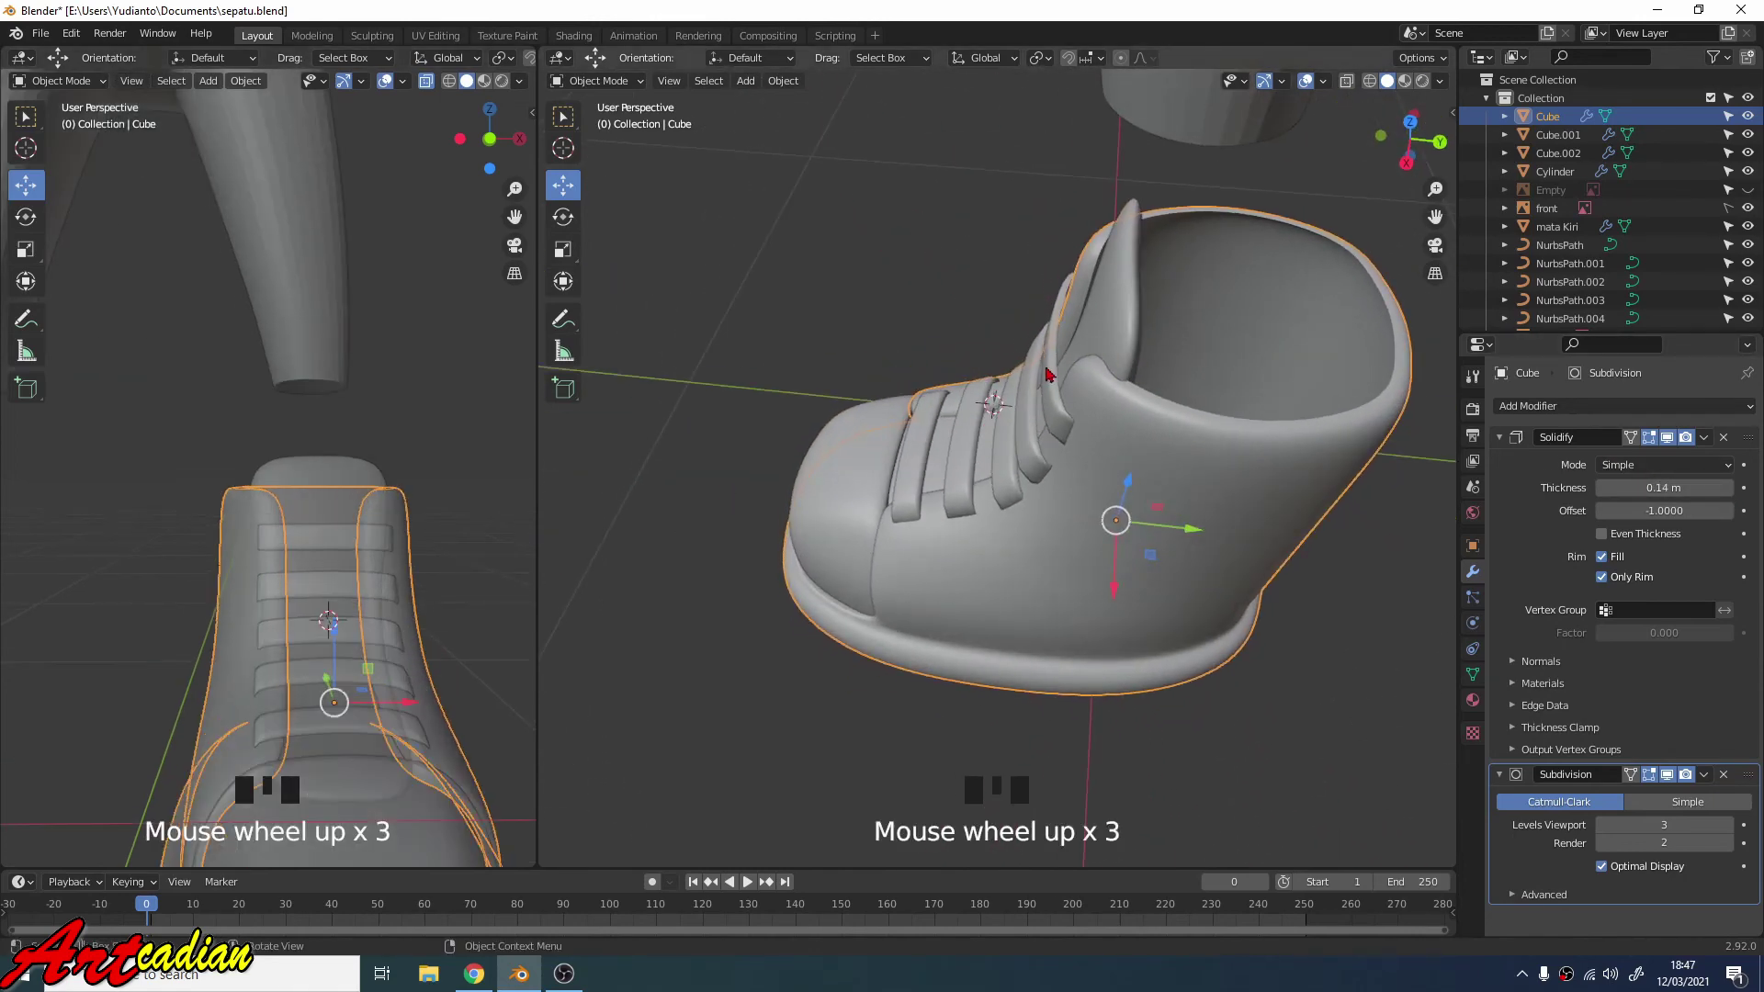
# Open the shoe tongue's mesh in Edit Mode and examine how it sits inside the shaft.
pyautogui.click(1132, 351)
pyautogui.press('Tab')
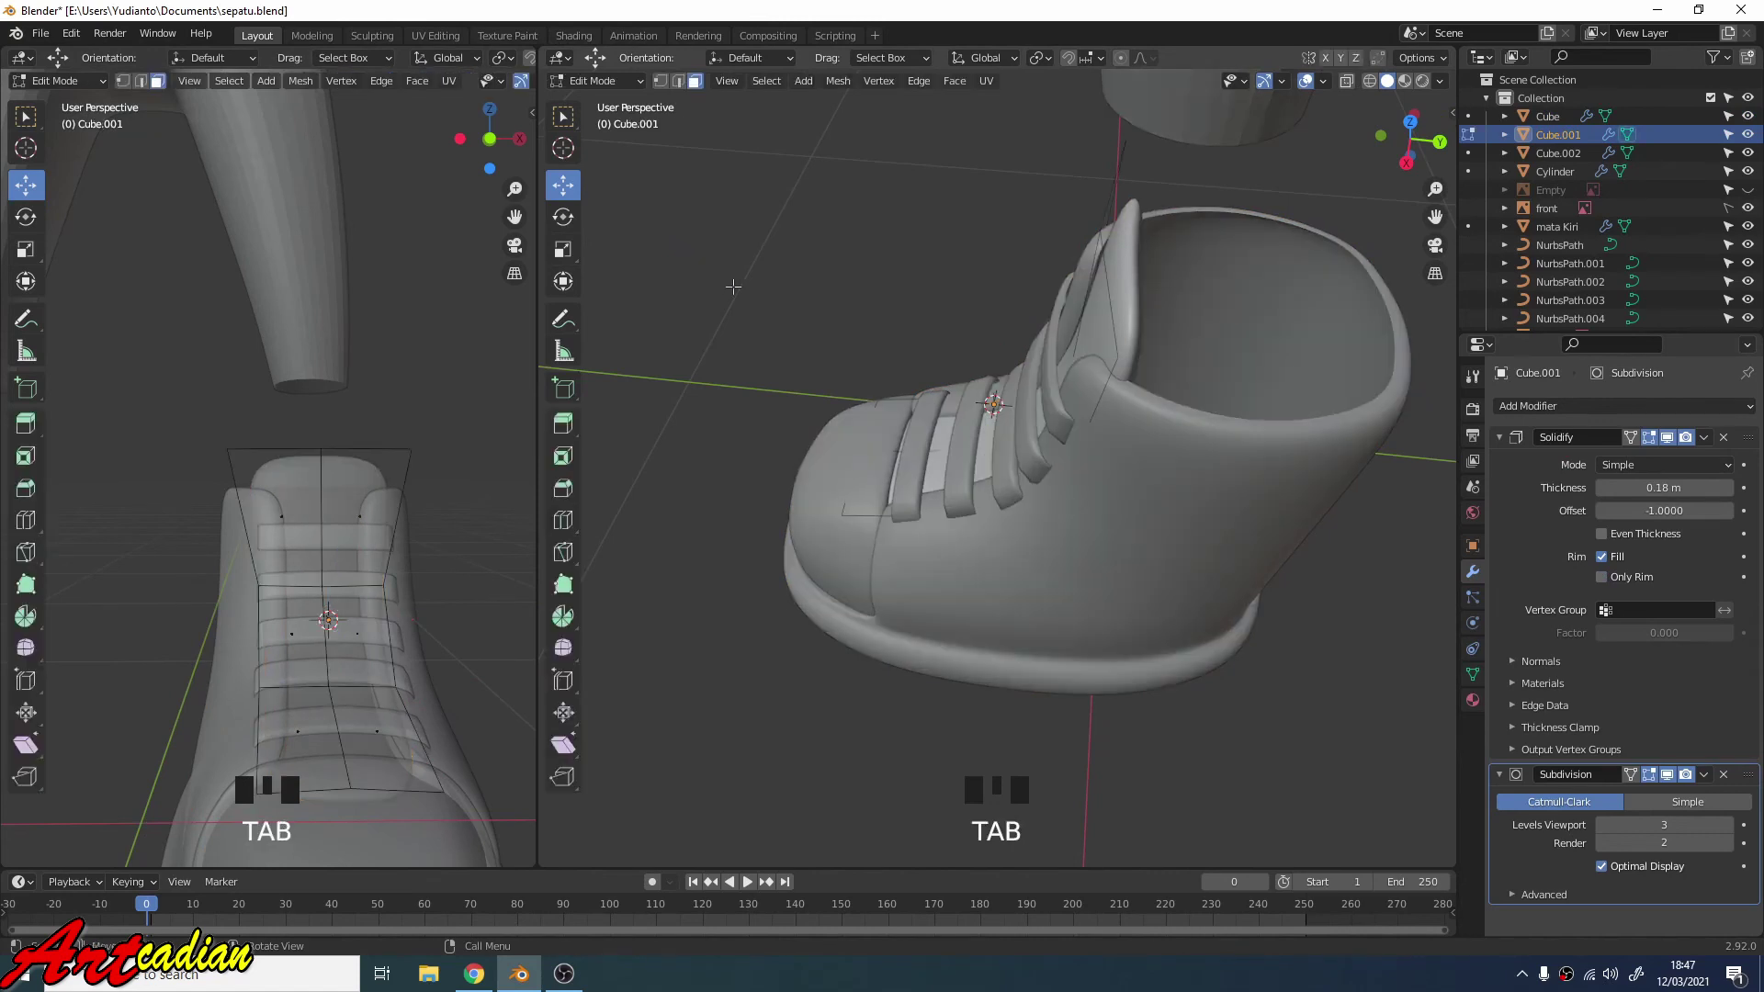
pyautogui.moveTo(864, 346); pyautogui.dragTo(1046, 350, button='middle')
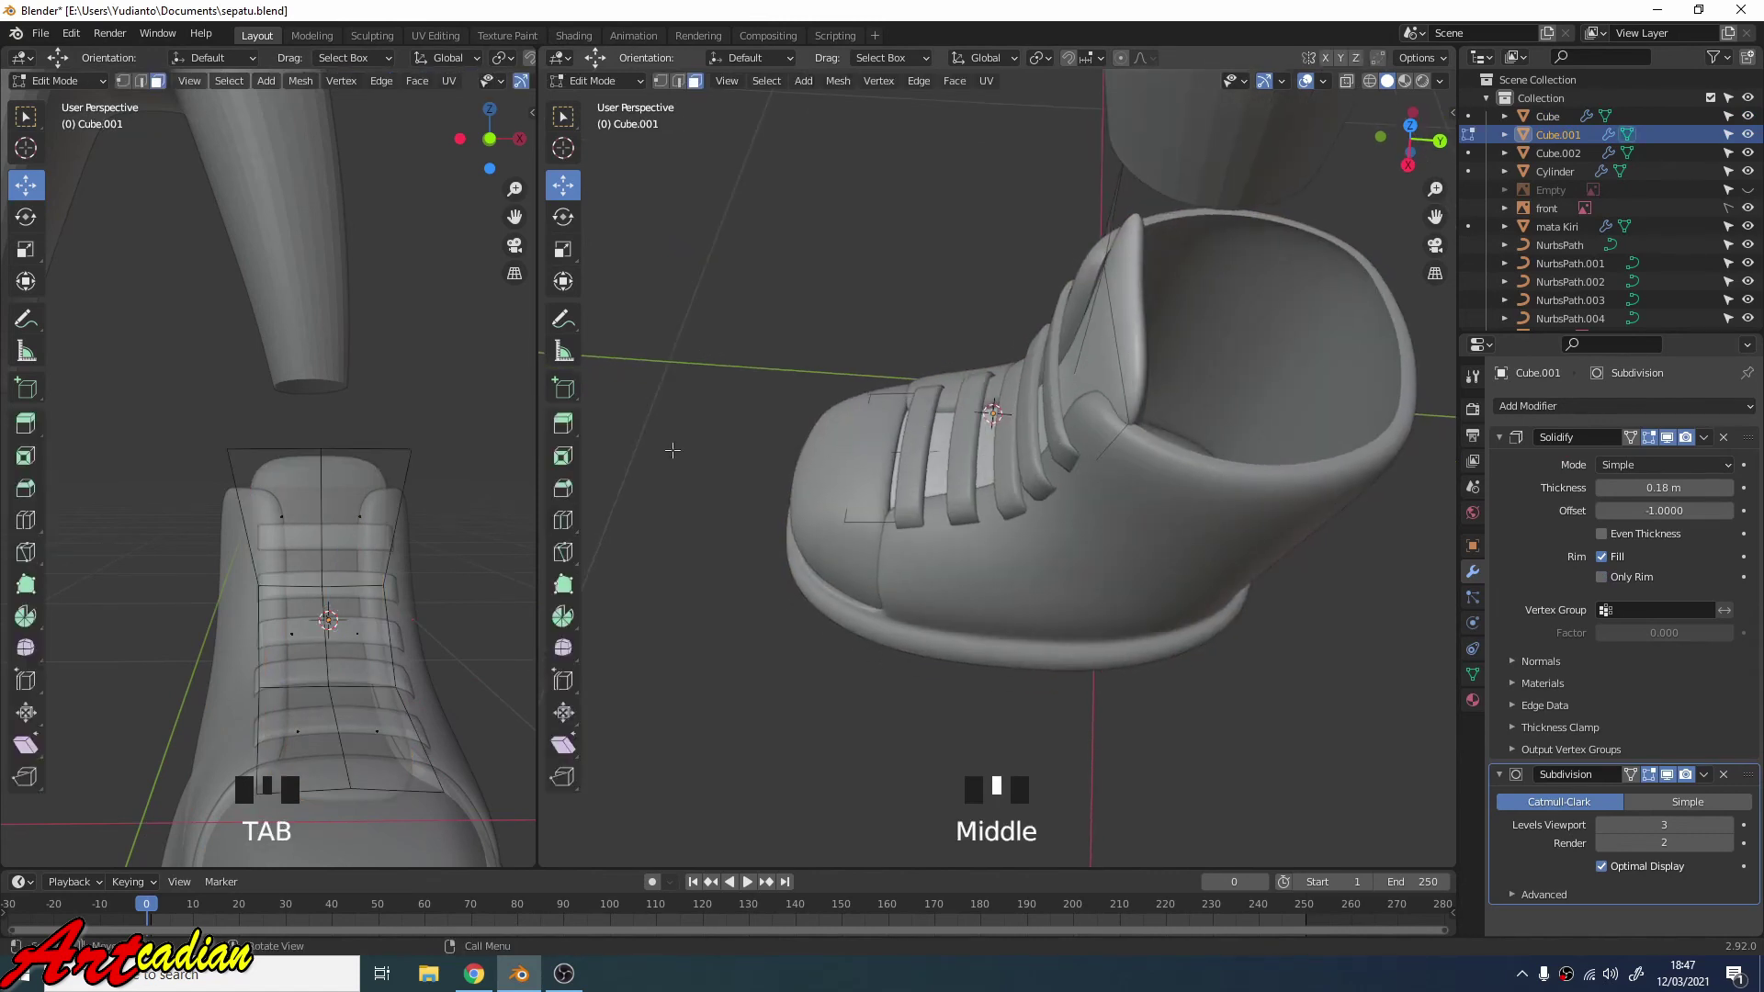
pyautogui.scroll(-2, 413, 473)
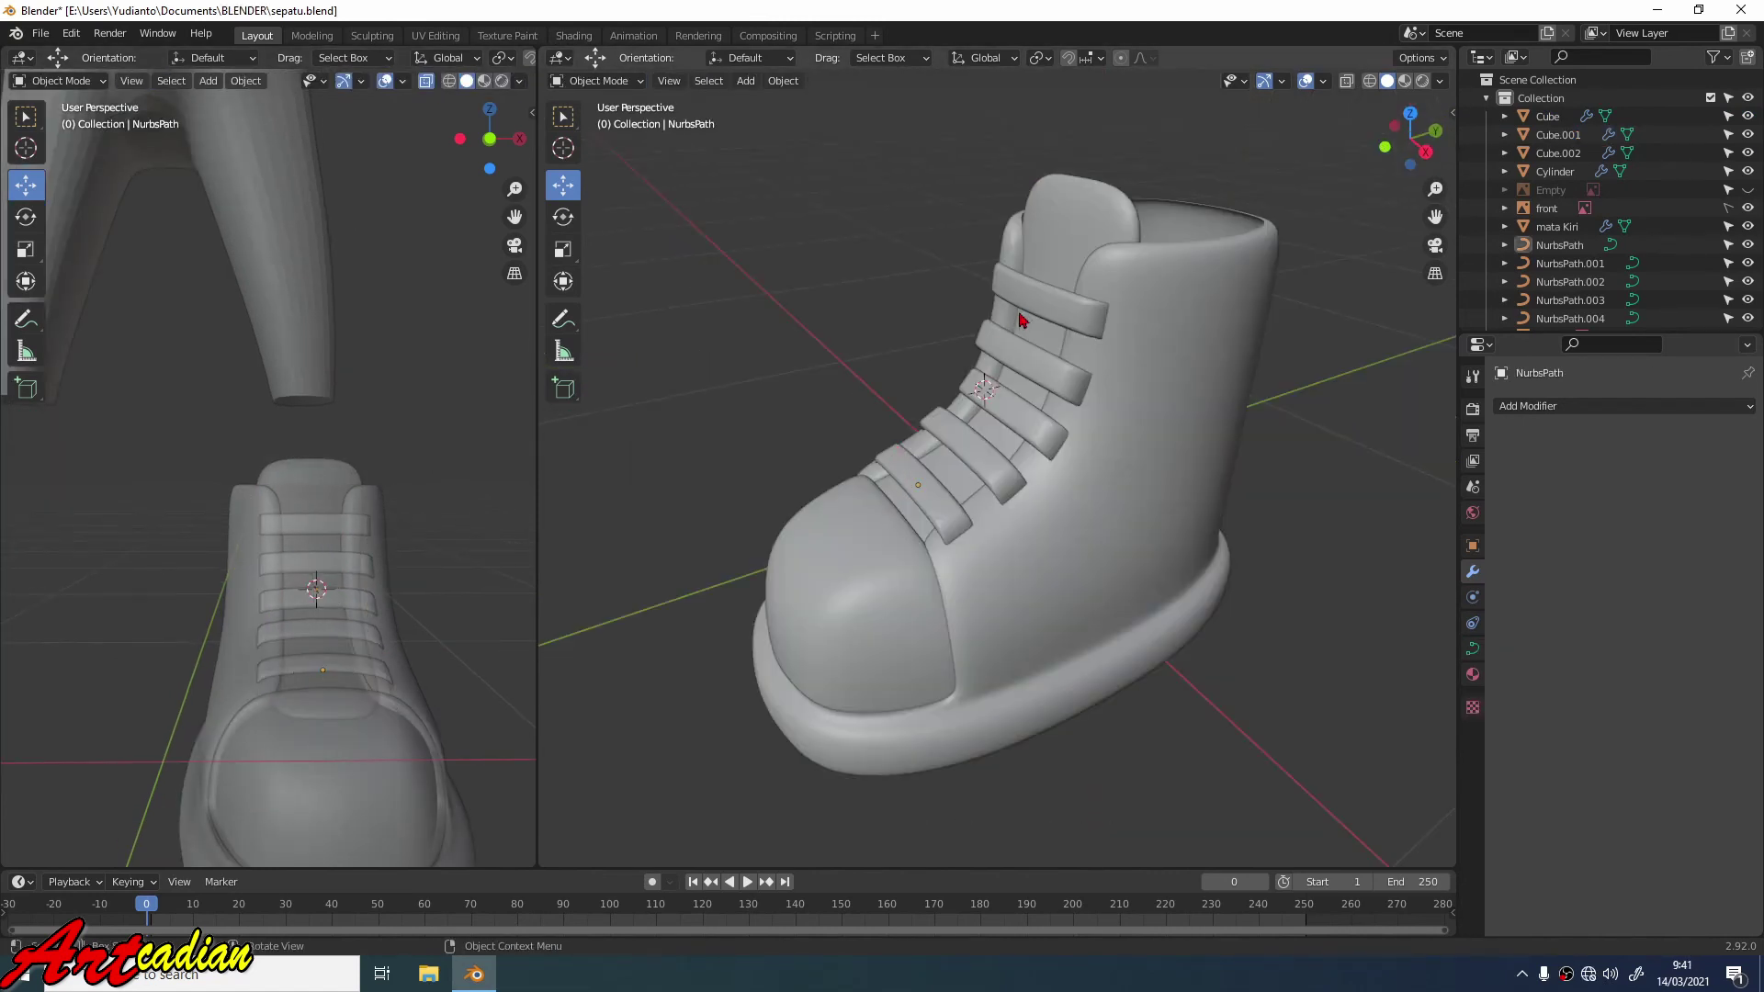
# Look through the laces and examine the curve control points of the one nearest the toe cap in Edit Mode.
pyautogui.click(1034, 313)
pyautogui.click(1022, 378)
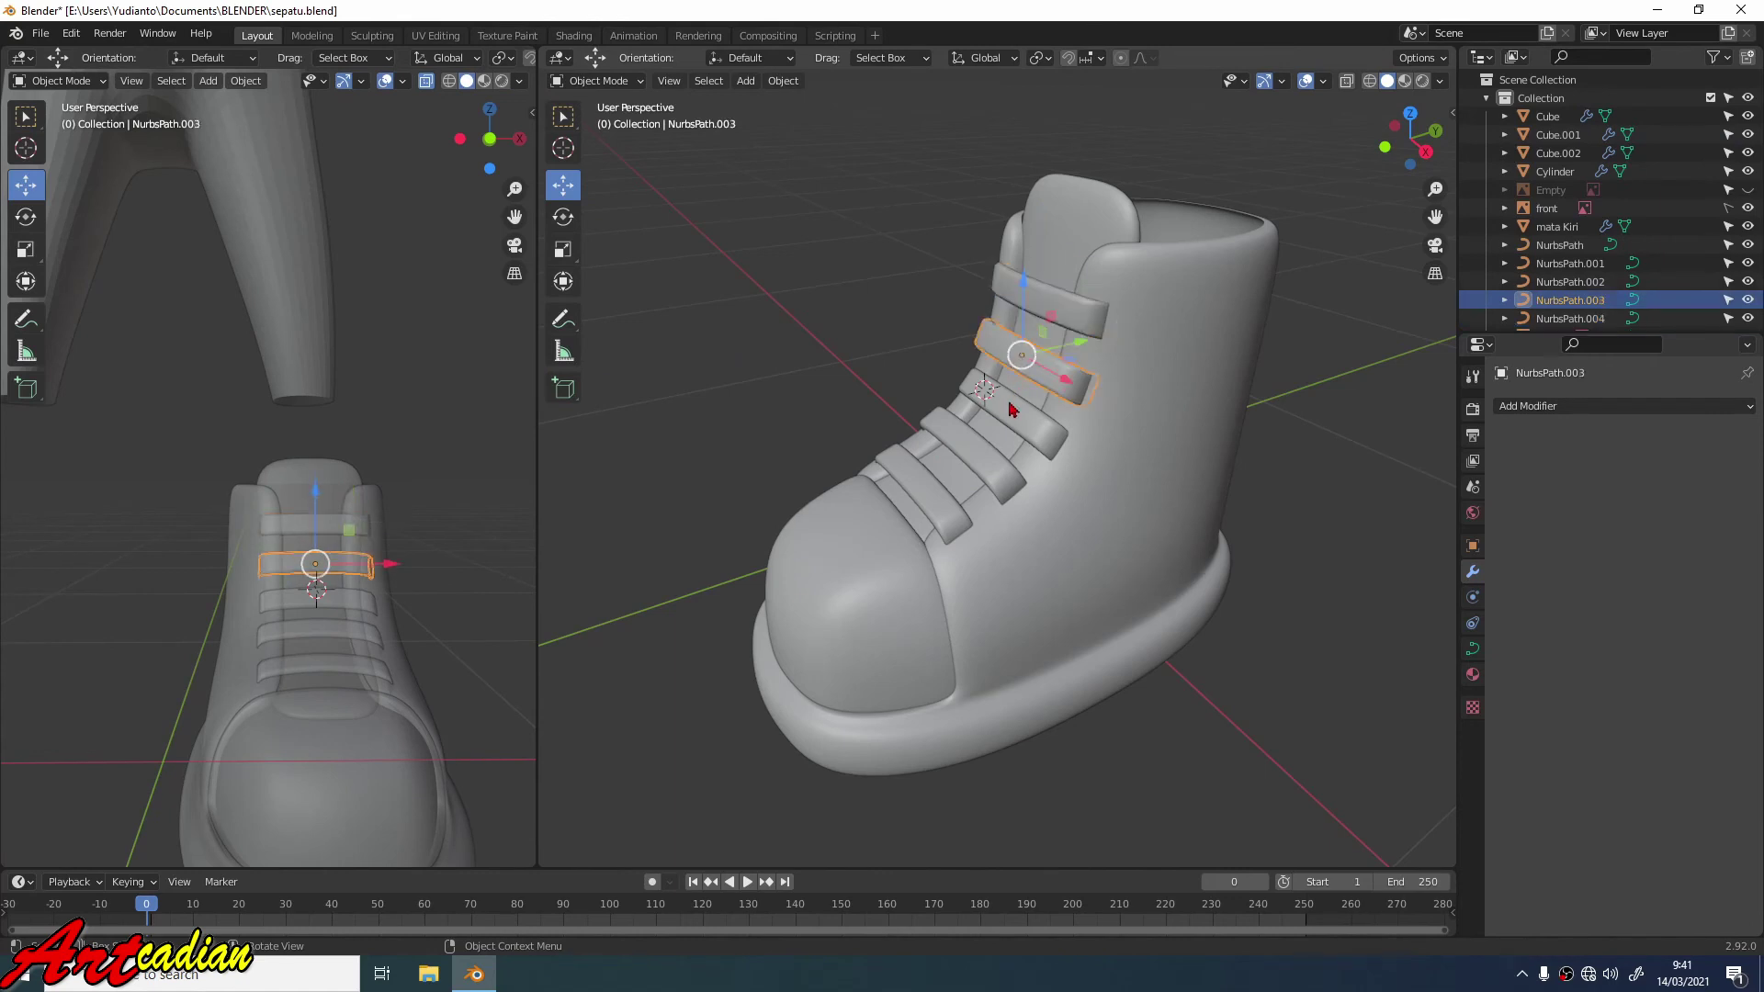
pyautogui.click(992, 443)
pyautogui.click(946, 476)
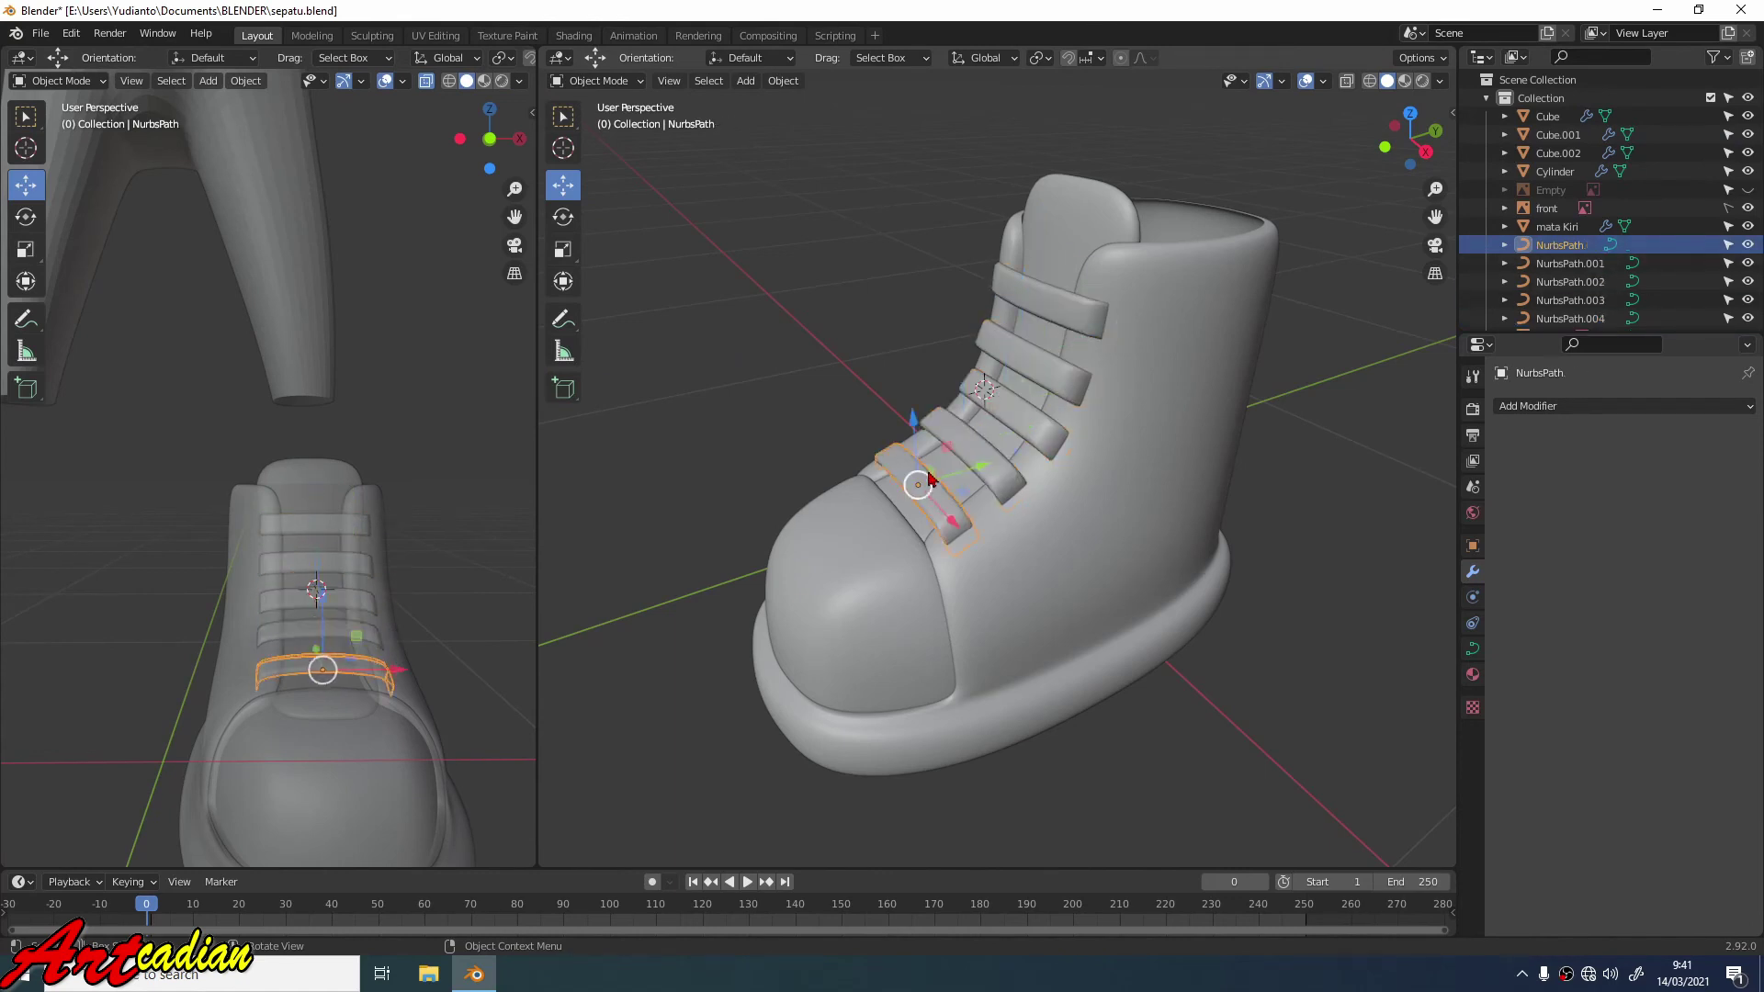
pyautogui.click(917, 473)
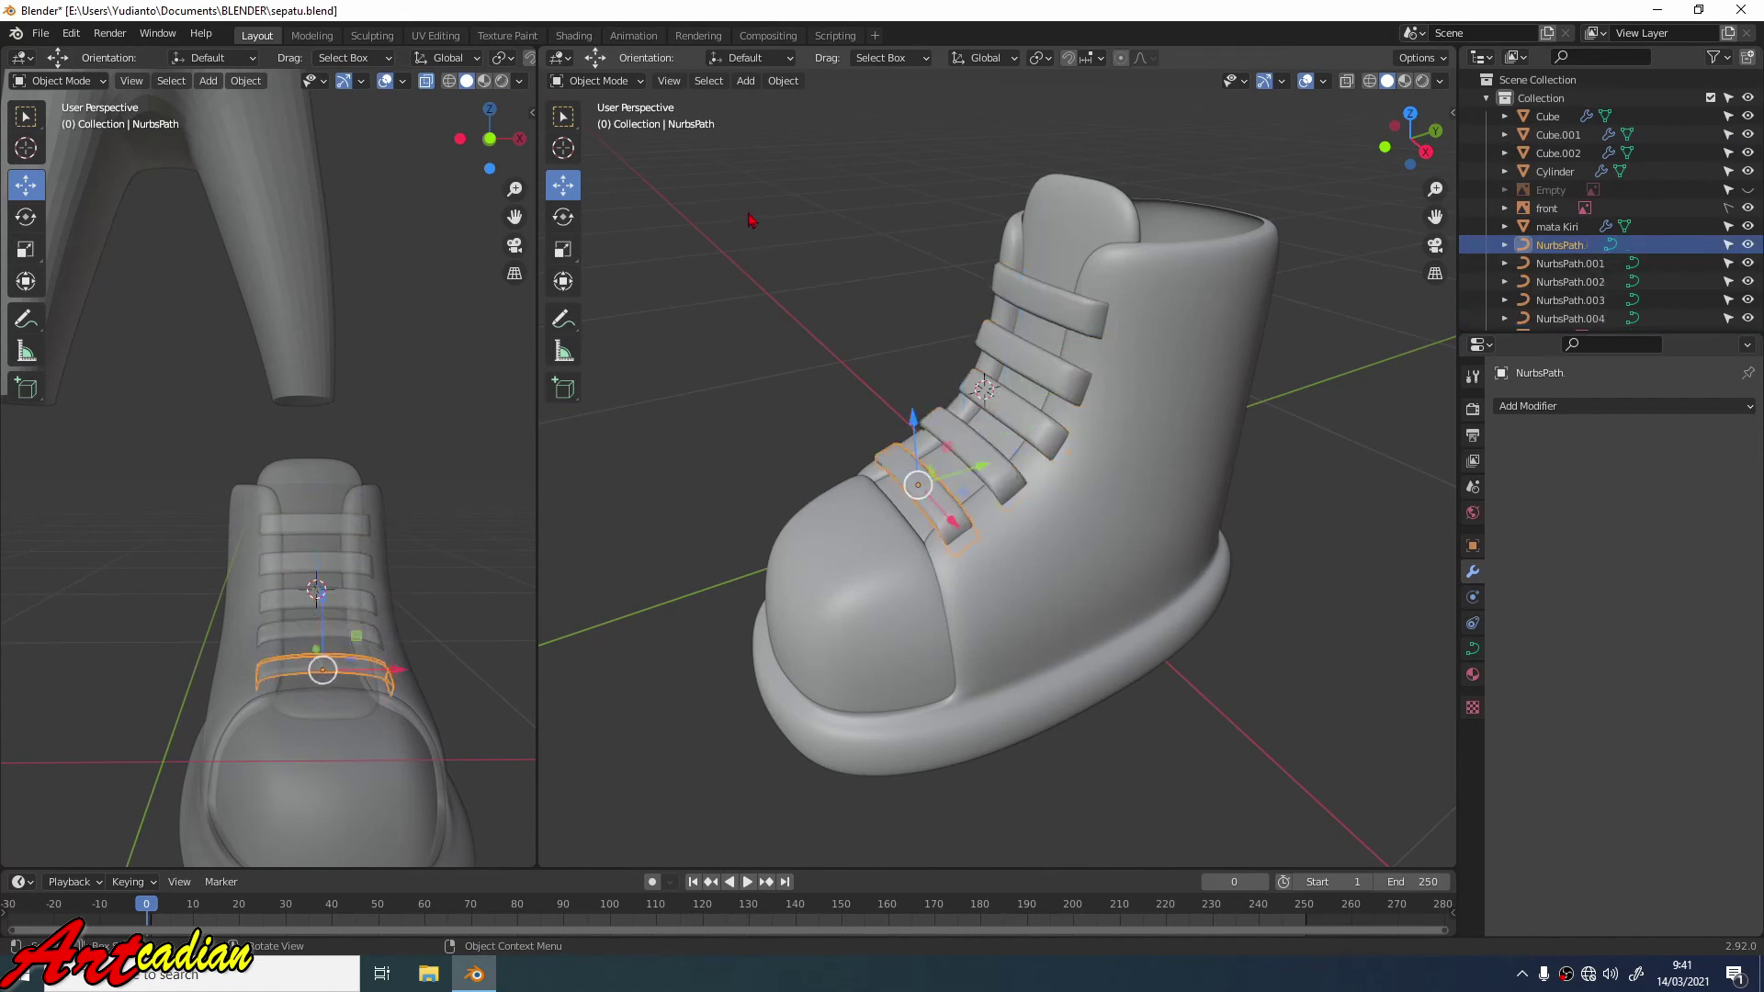
pyautogui.click(602, 81)
pyautogui.click(620, 123)
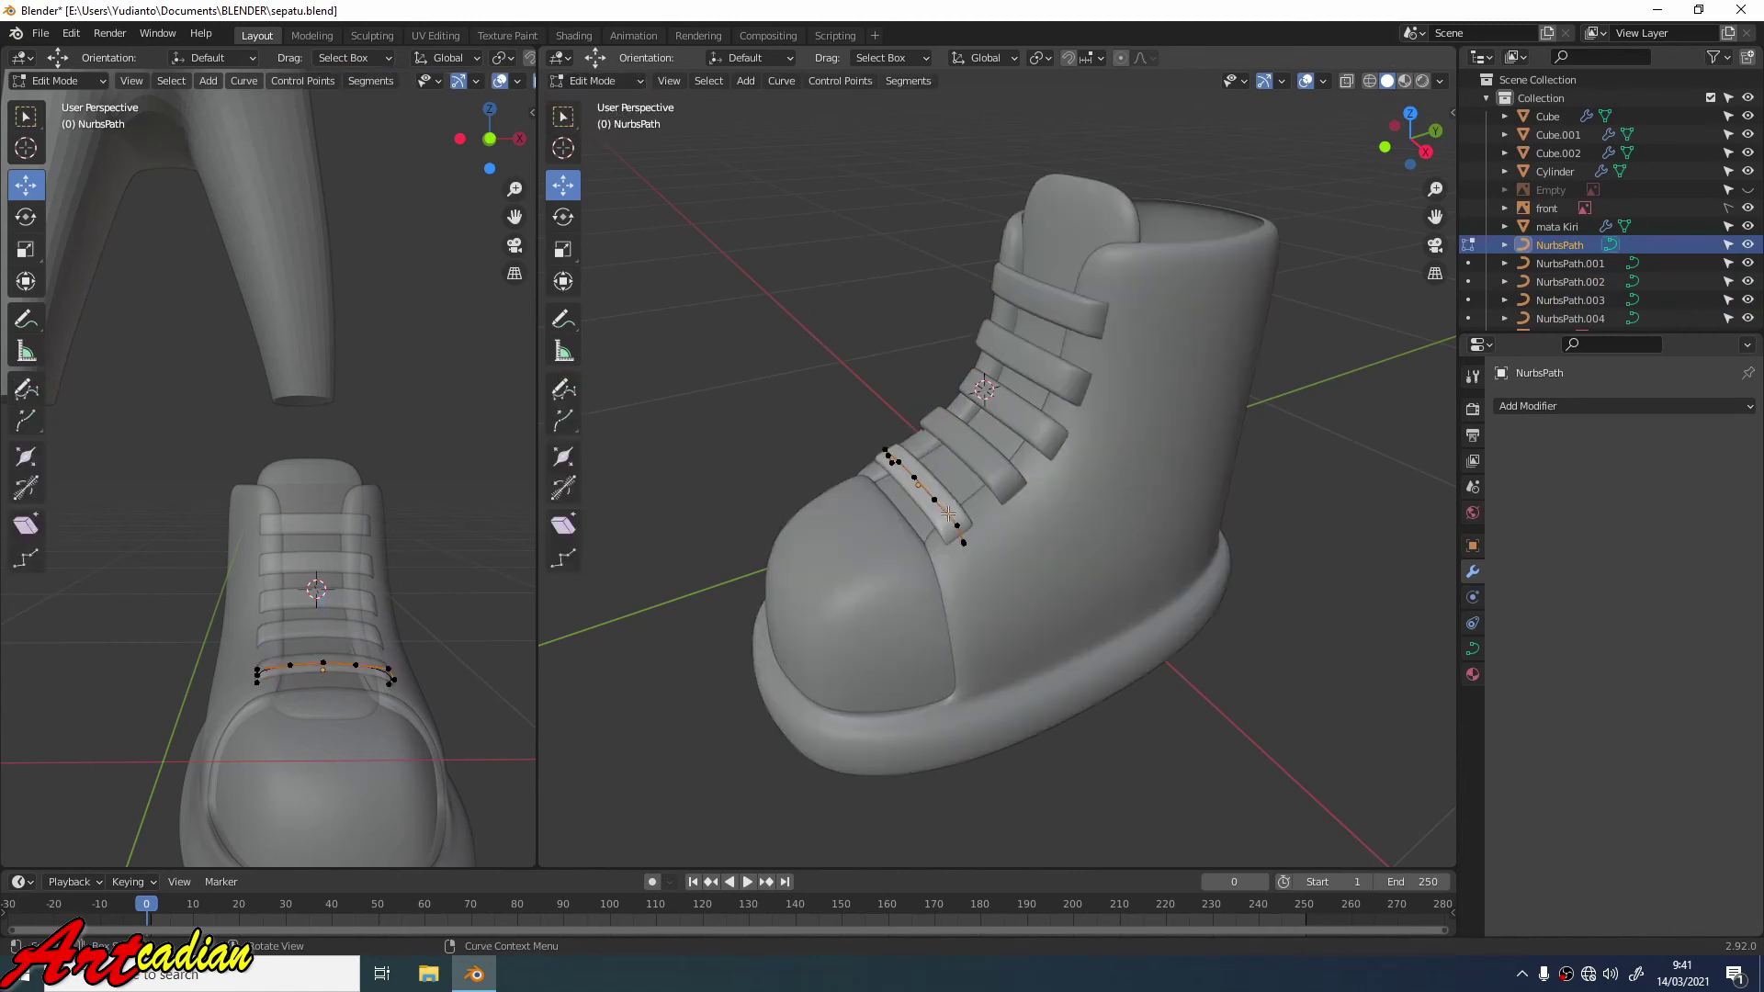
pyautogui.click(629, 82)
pyautogui.click(627, 103)
# Convert the lace nearest the toe cap from a curve to a mesh and check its geometry in Edit Mode.
pyautogui.click(783, 81)
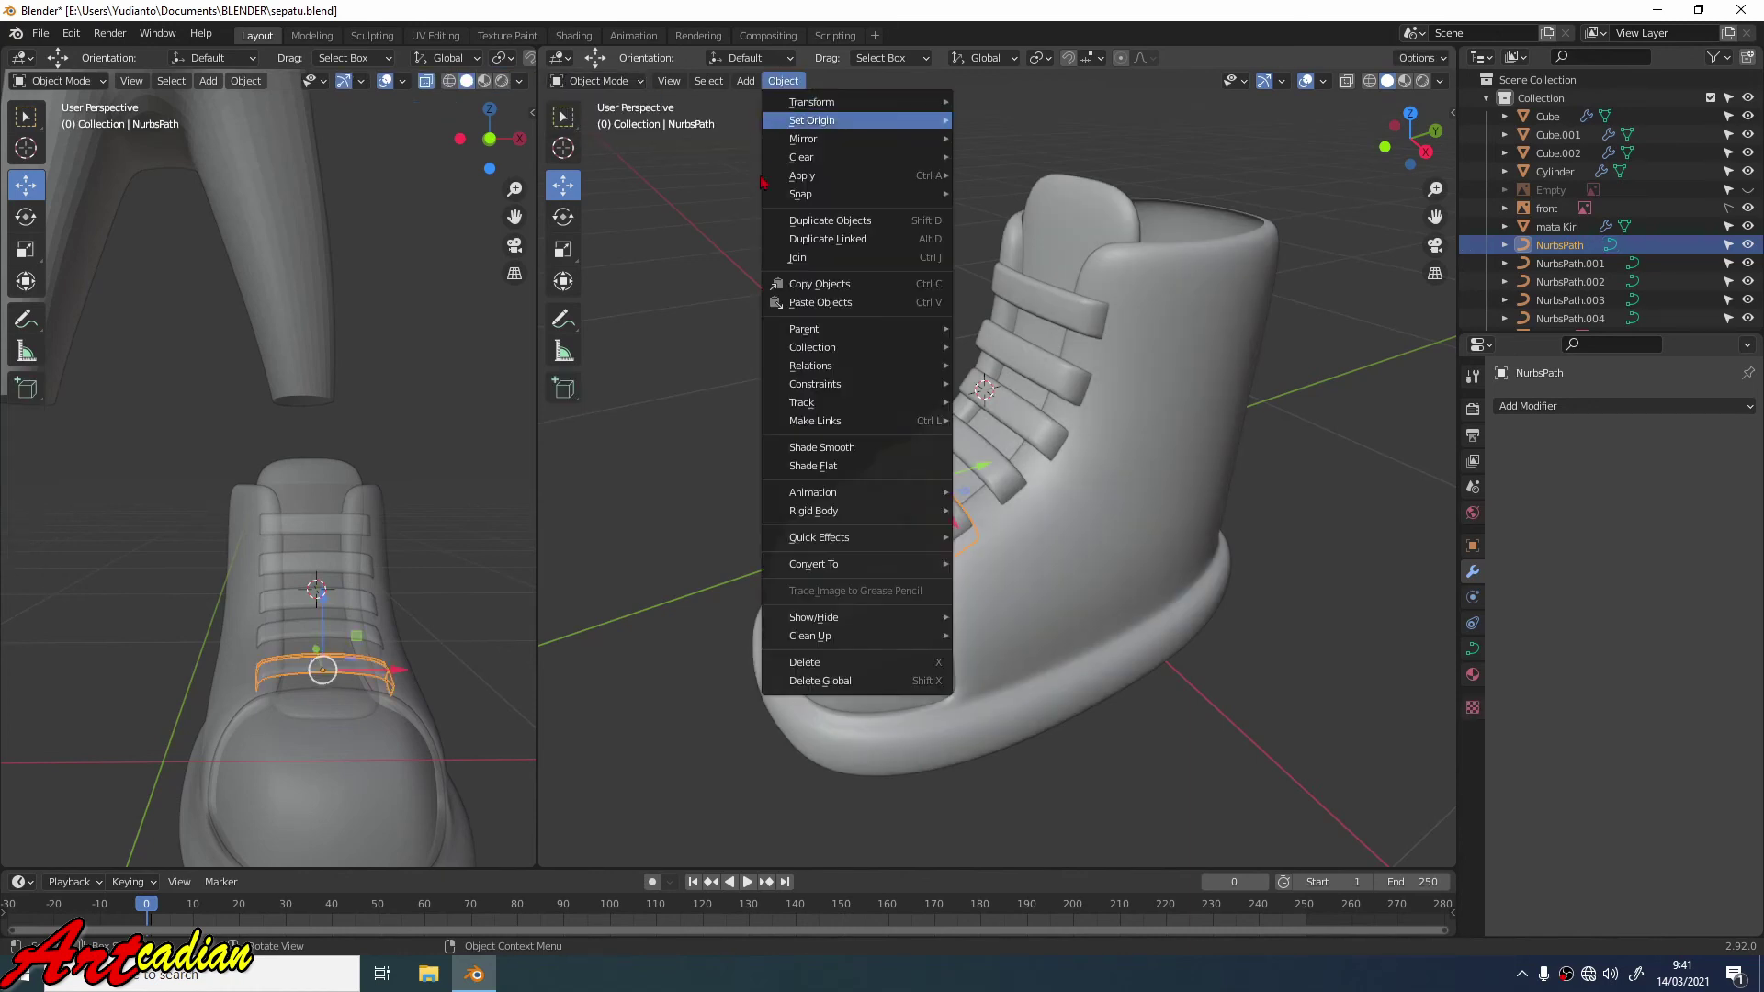
pyautogui.moveTo(887, 571)
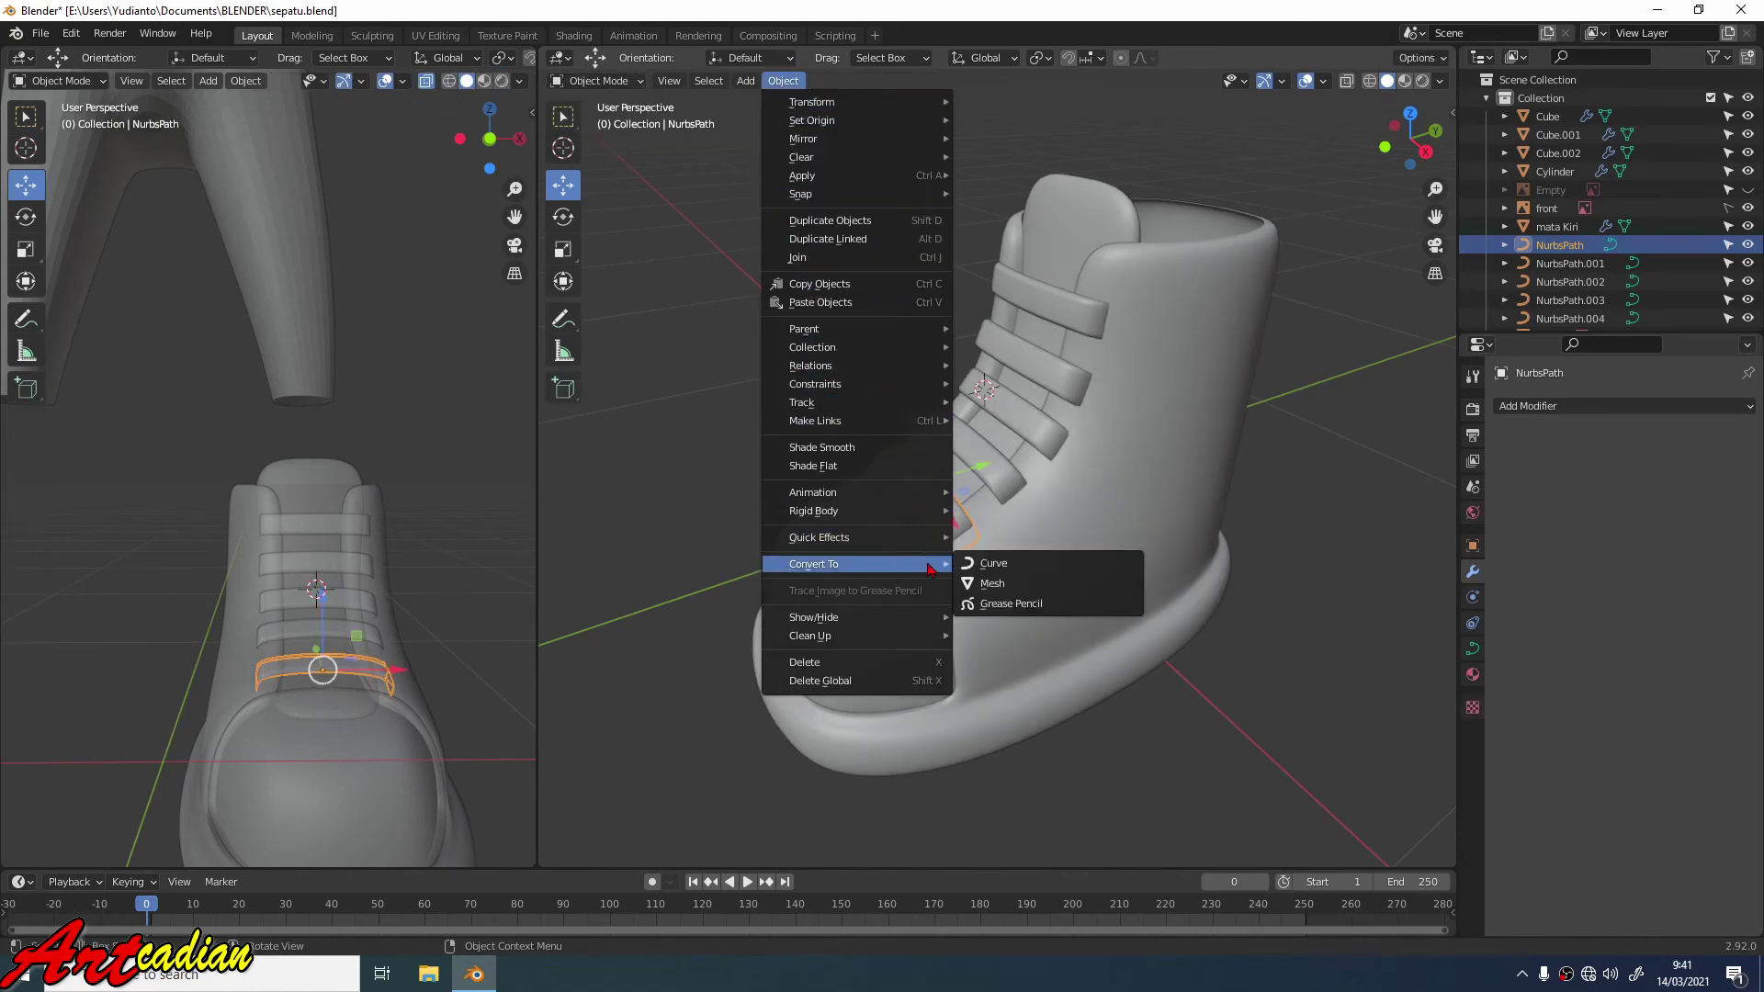
pyautogui.click(986, 586)
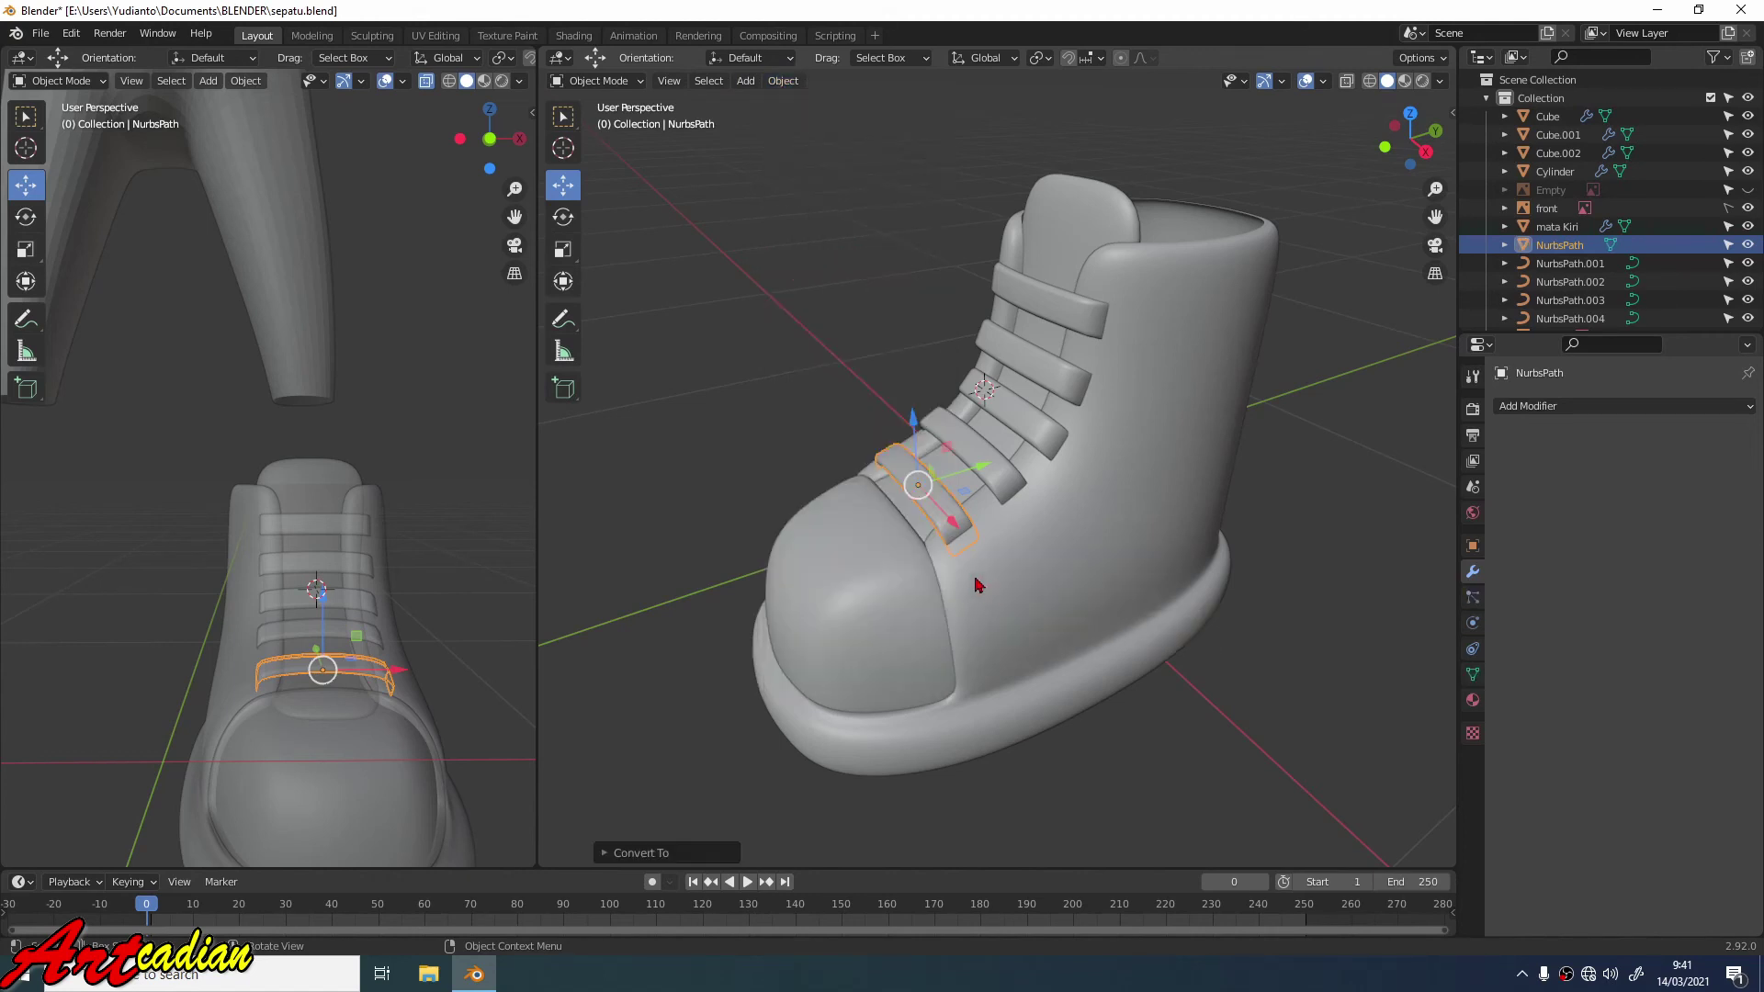
pyautogui.click(625, 82)
pyautogui.click(606, 122)
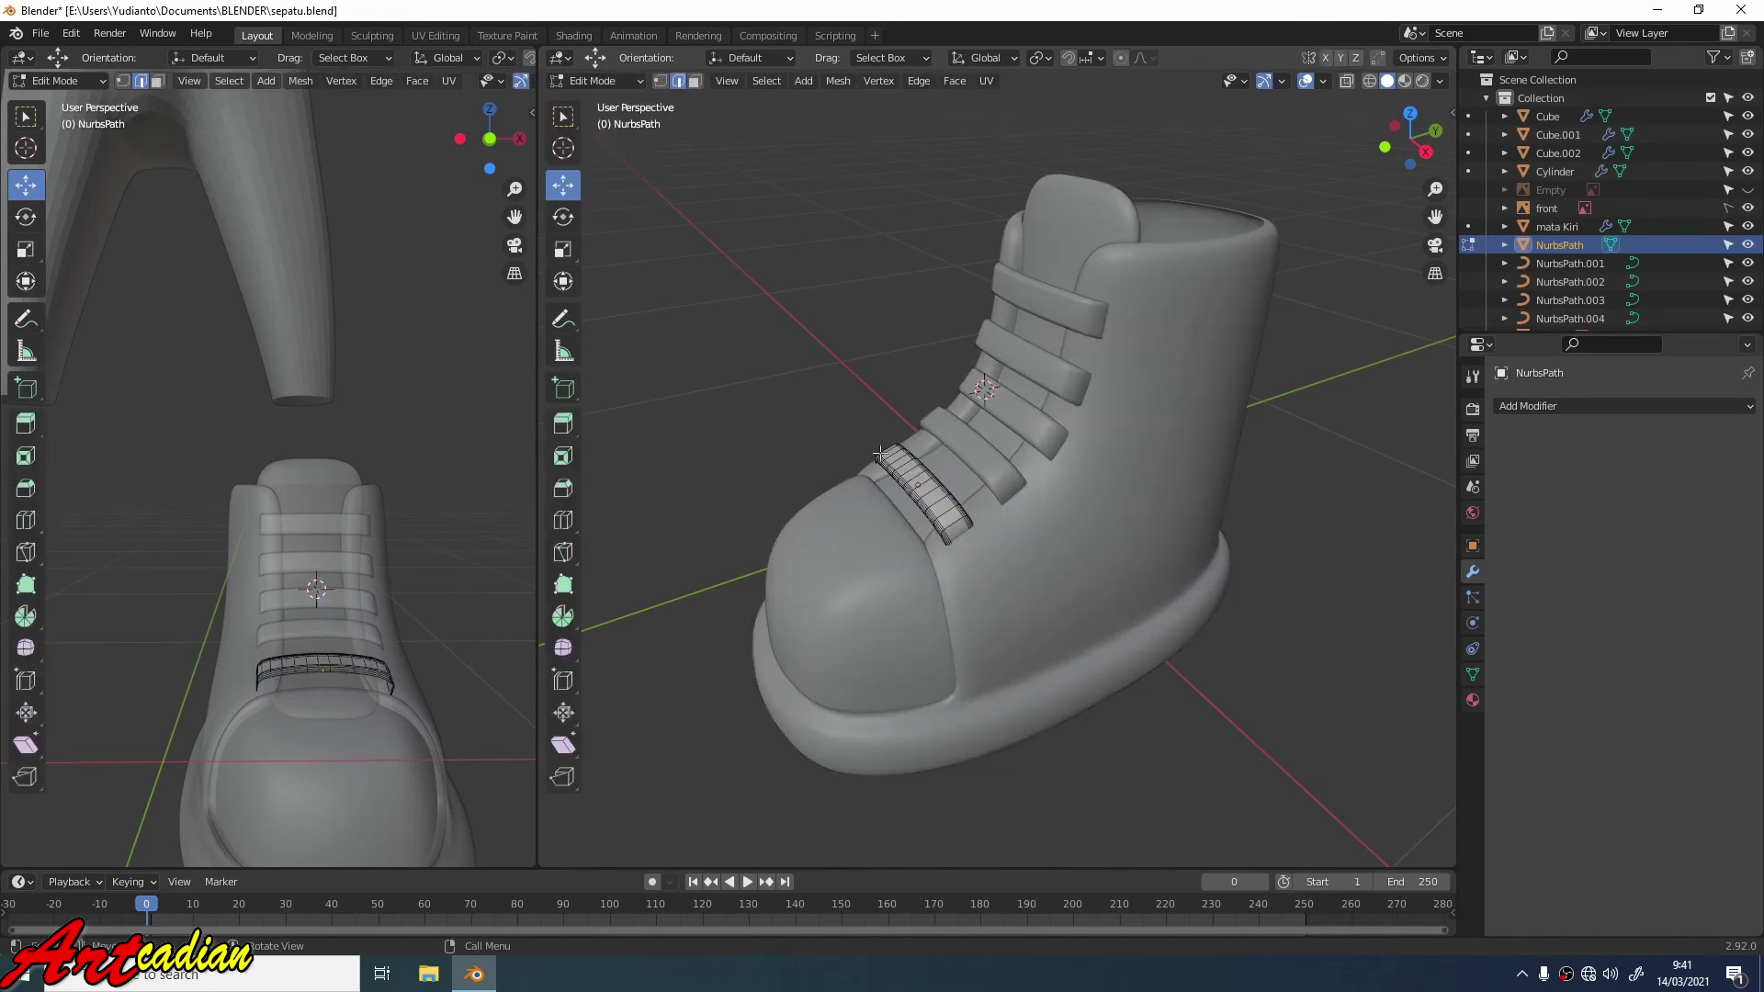
pyautogui.click(979, 465)
pyautogui.click(627, 82)
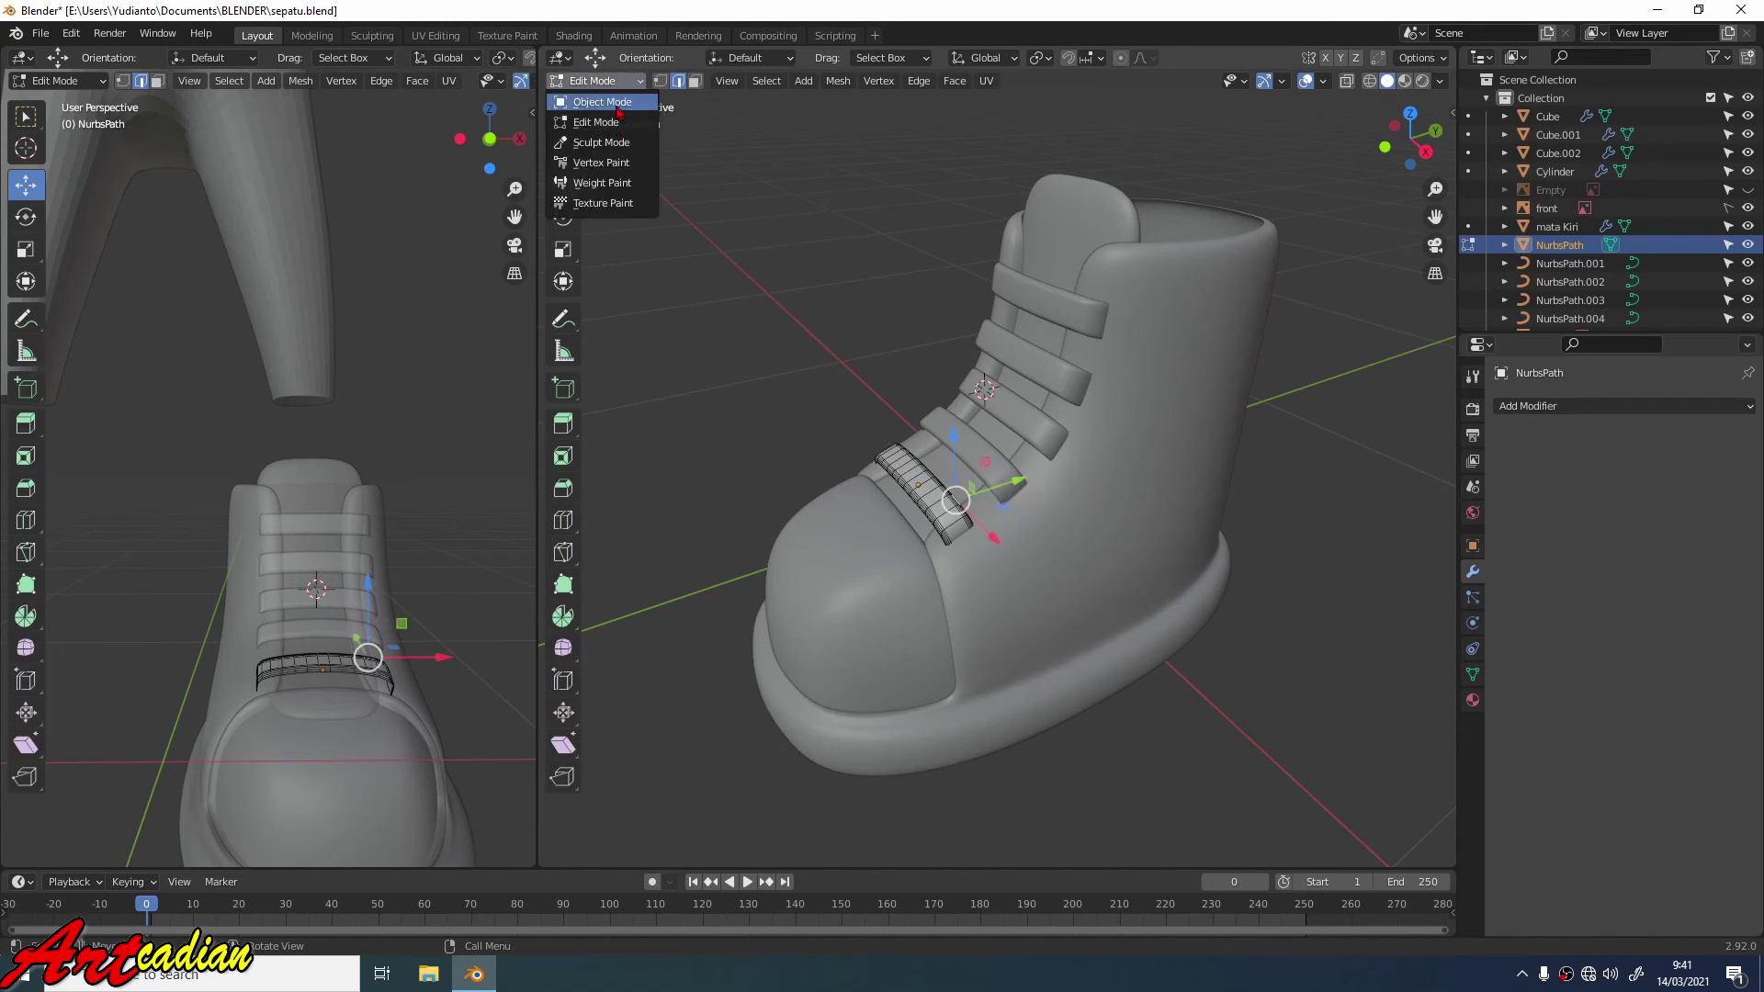
pyautogui.click(617, 104)
# Return to Object Mode and convert the second lace above the toe cap from a curve to a mesh.
pyautogui.click(997, 487)
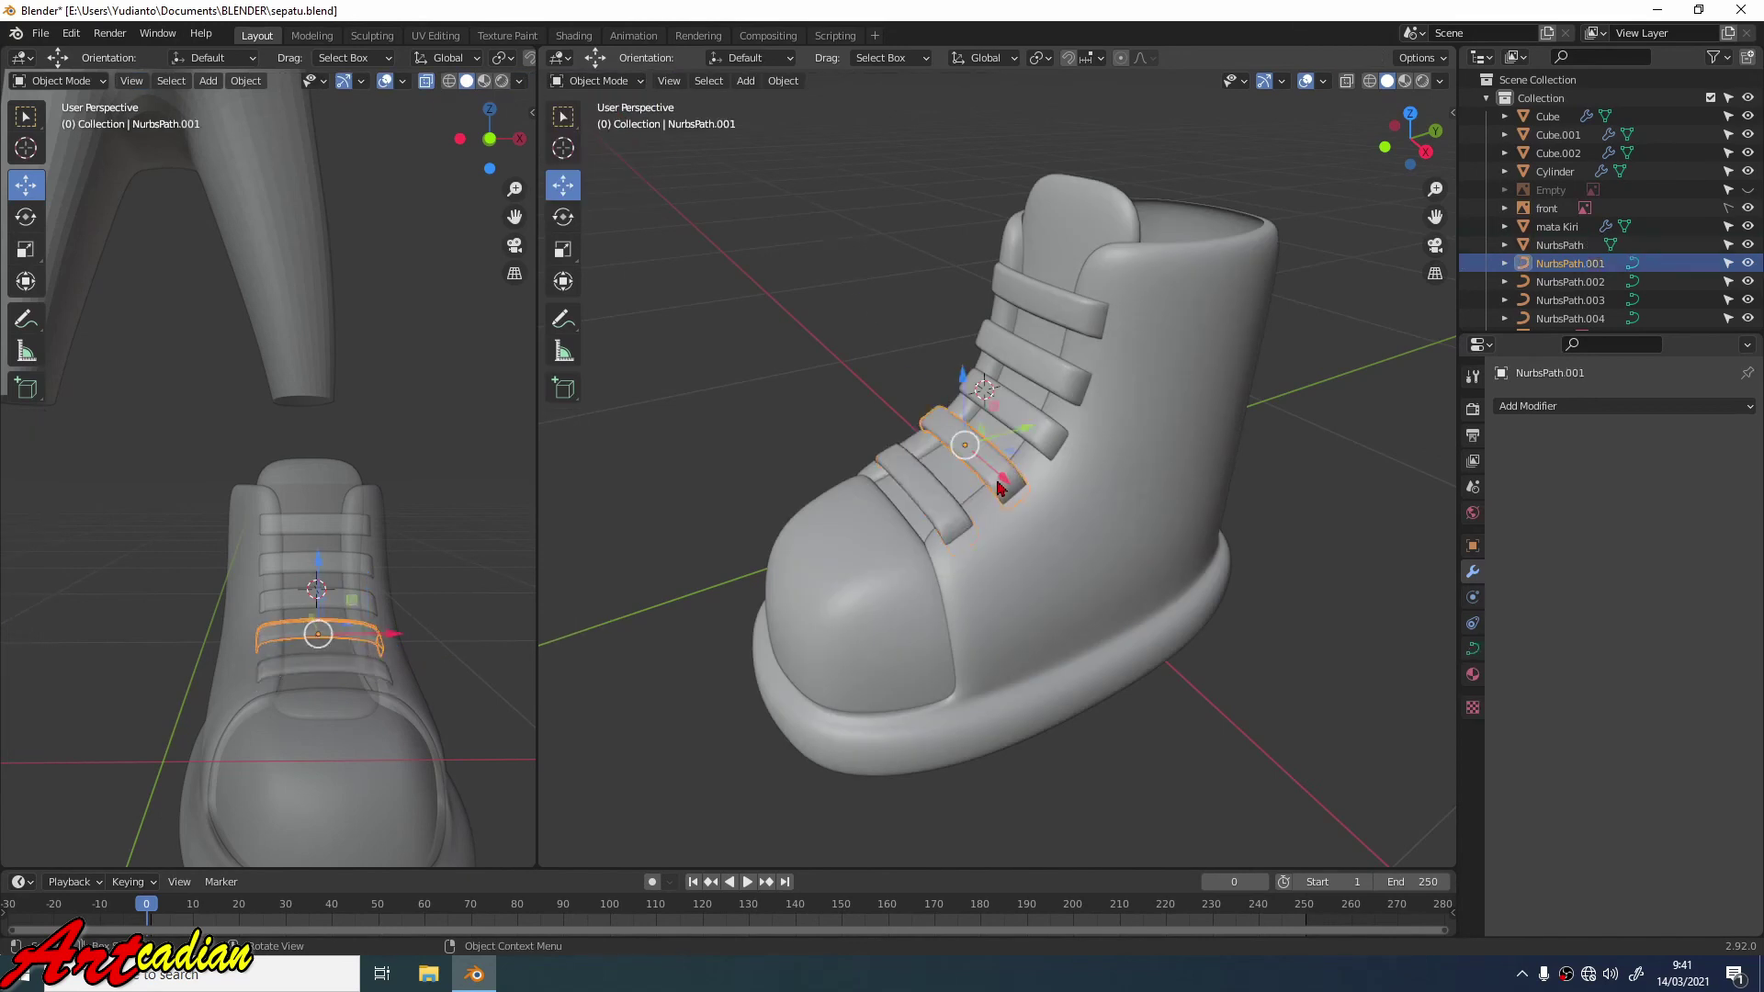
pyautogui.click(745, 81)
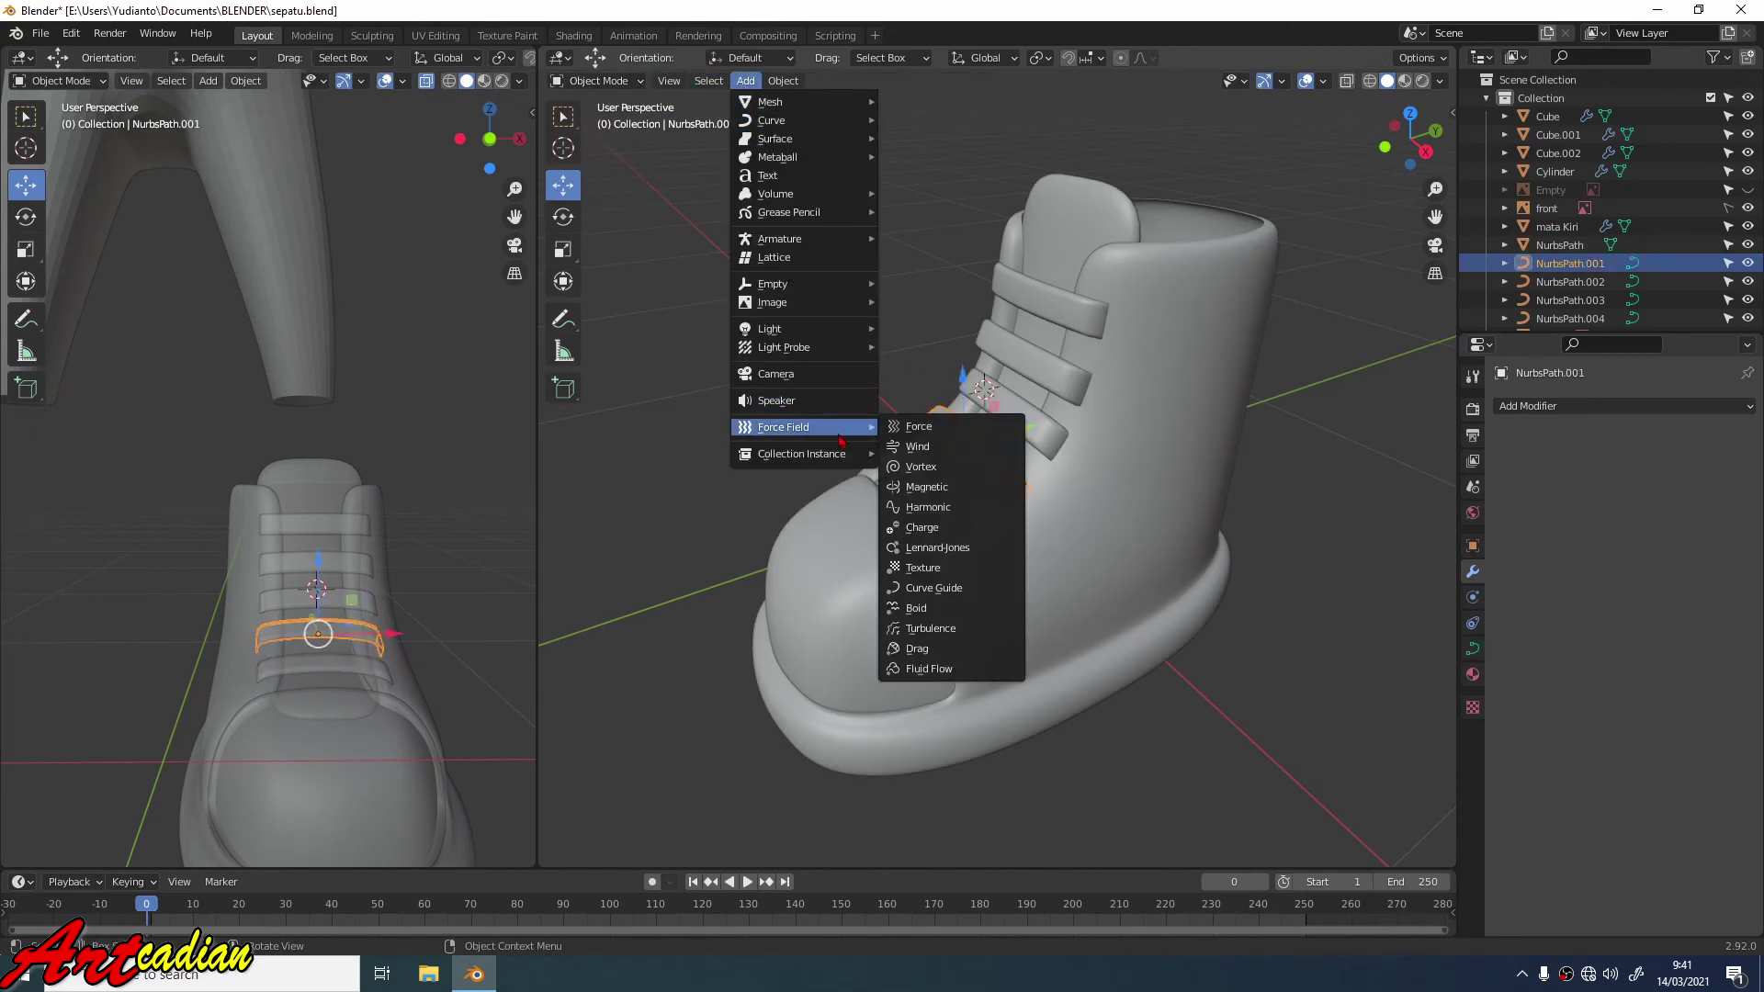
pyautogui.click(782, 81)
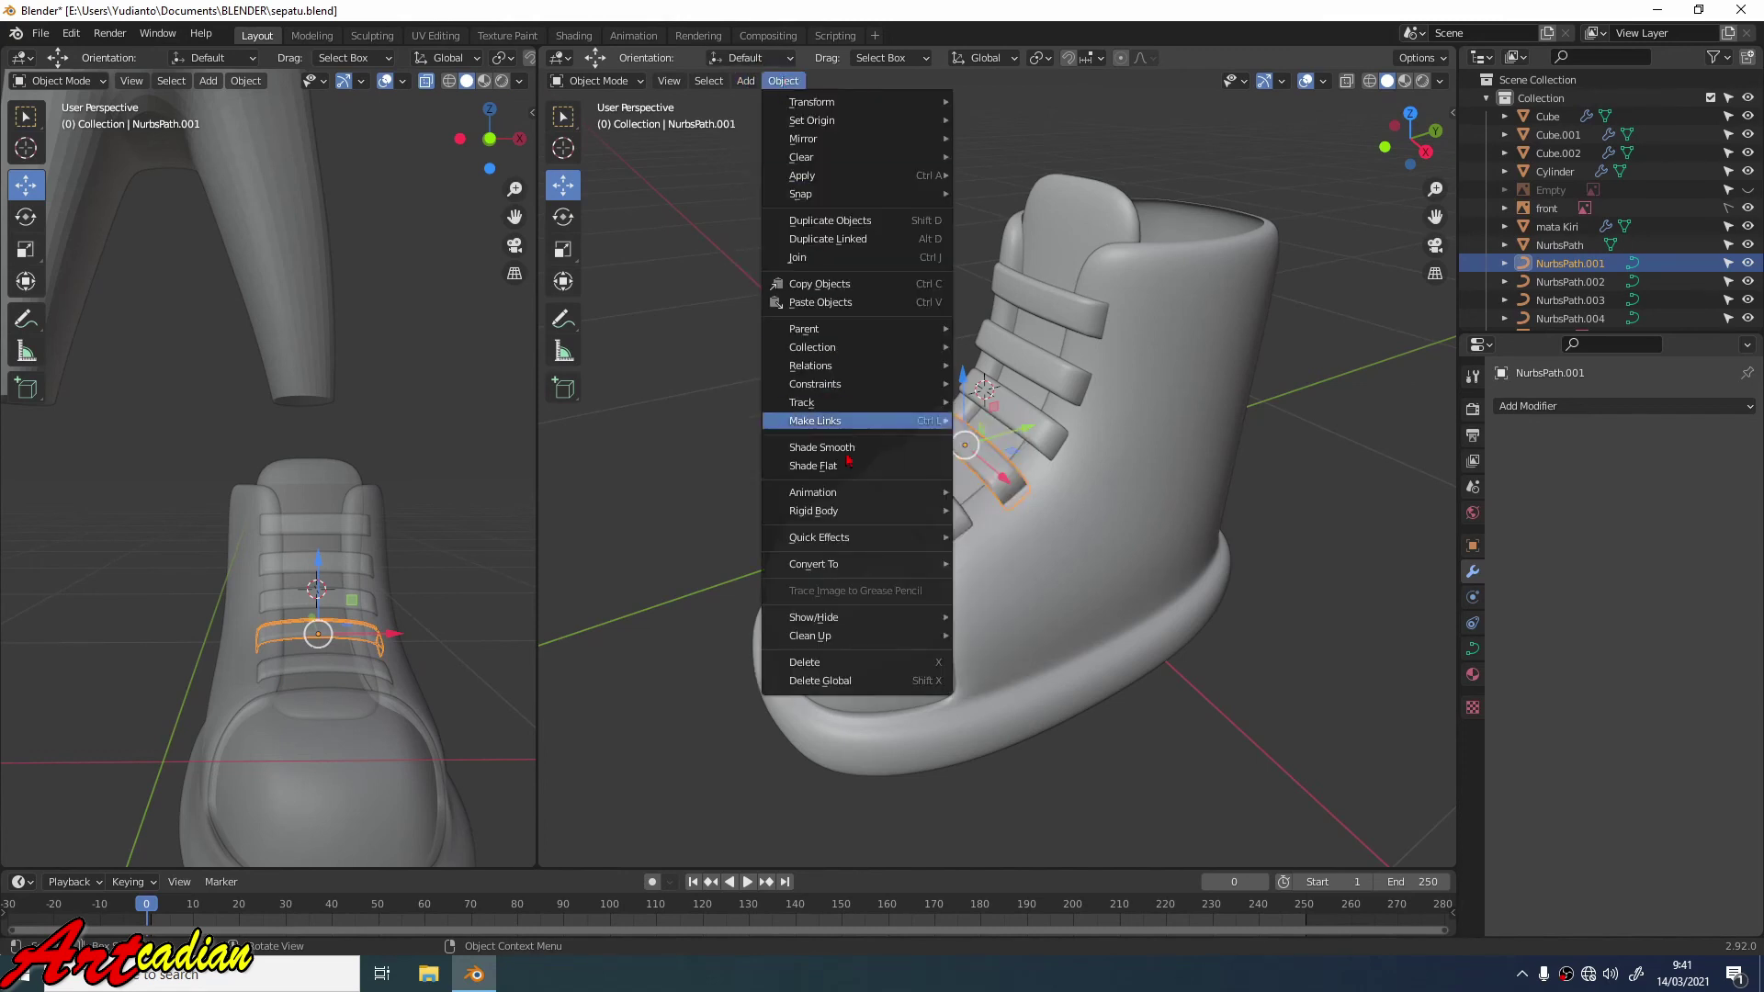
pyautogui.moveTo(873, 568)
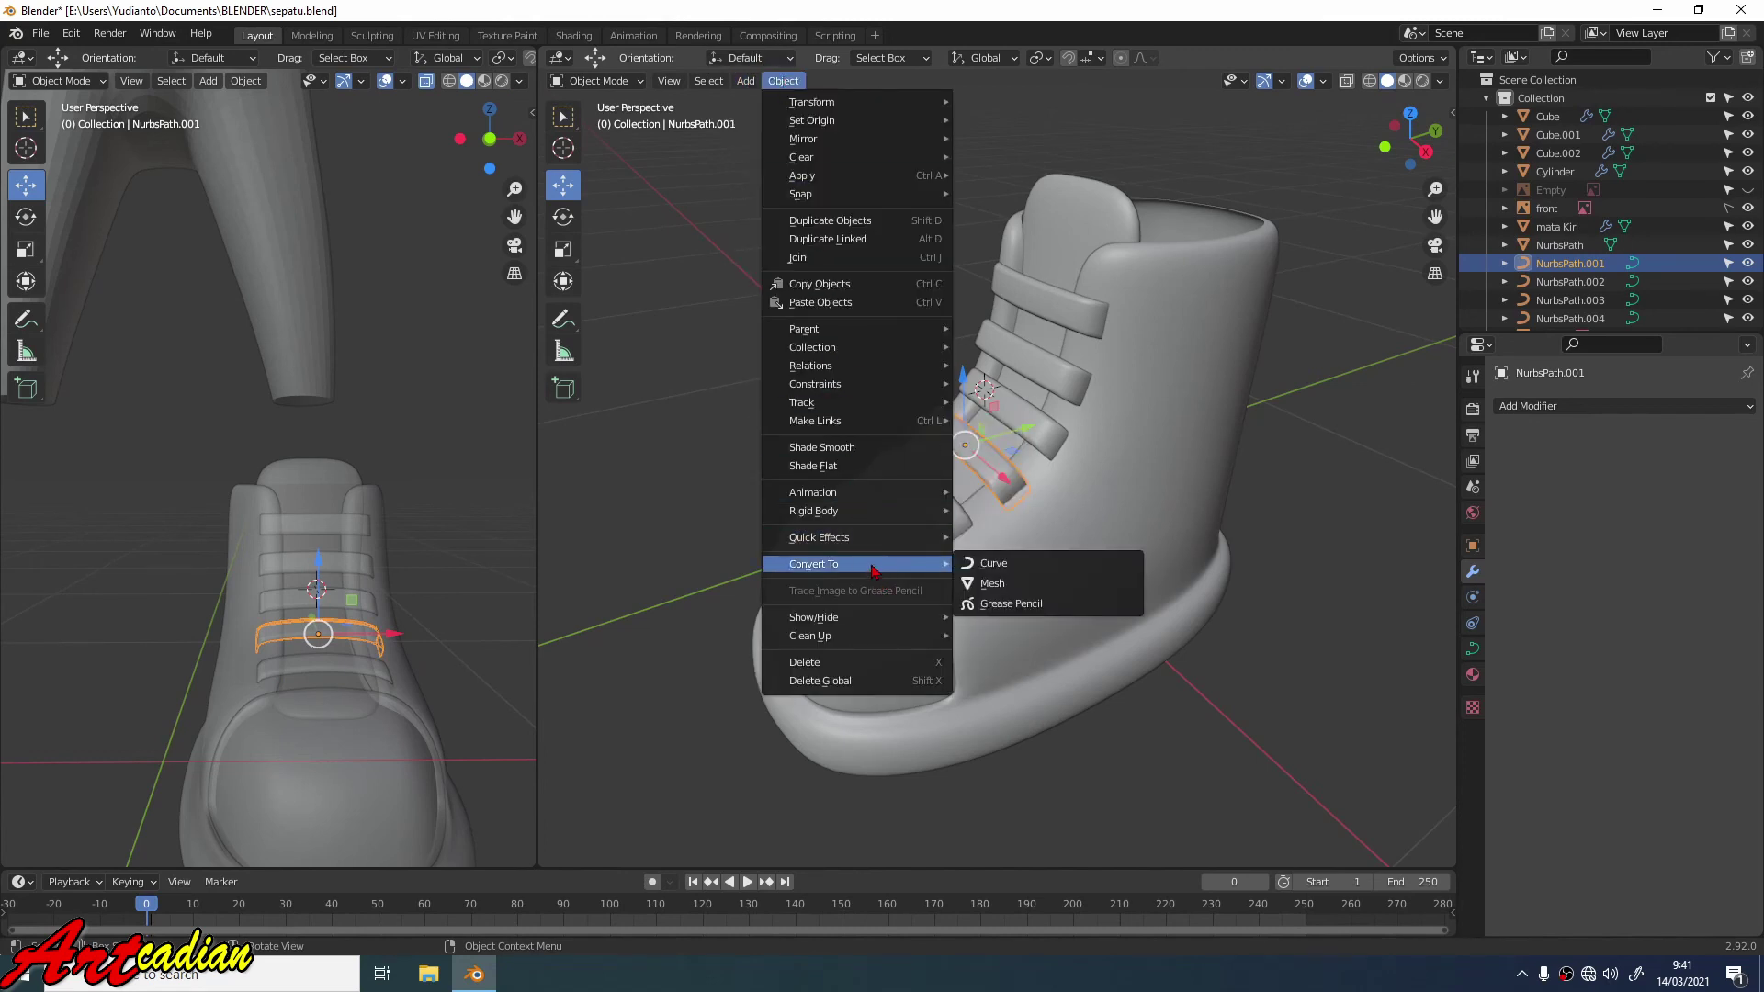
pyautogui.click(985, 584)
# Convert the middle lace of the shoe from a curve to a mesh.
pyautogui.click(1036, 441)
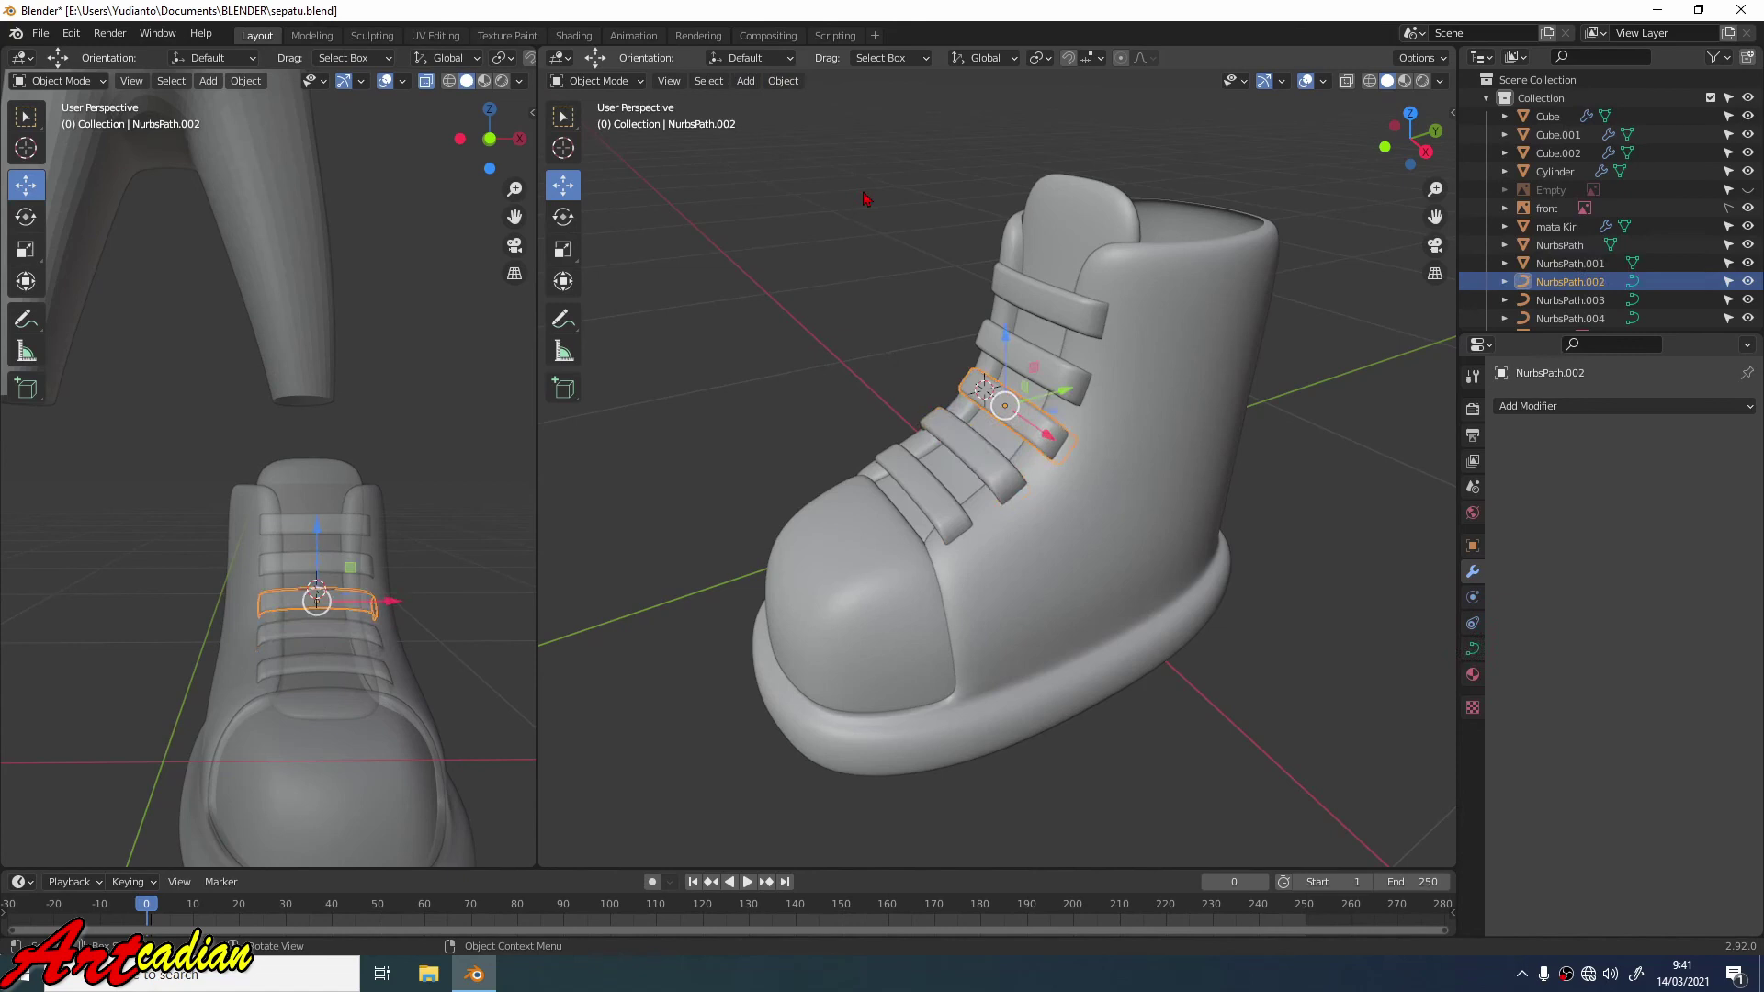
pyautogui.click(781, 81)
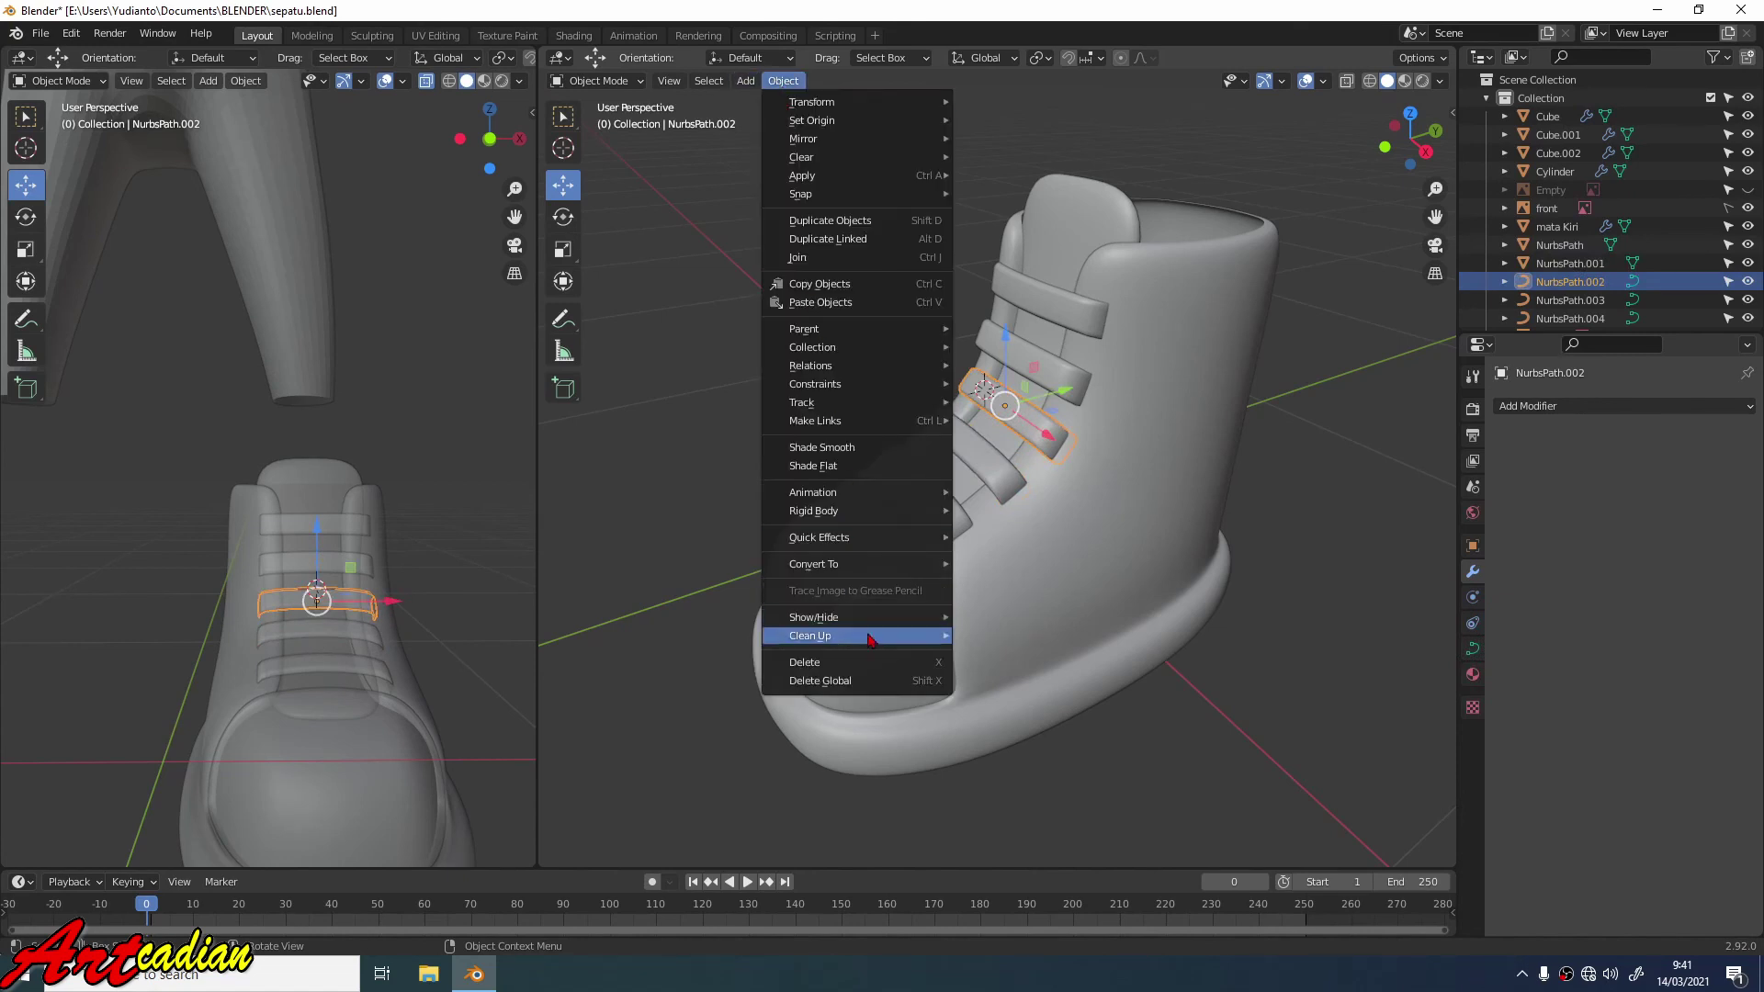
pyautogui.moveTo(867, 626)
pyautogui.moveTo(873, 565)
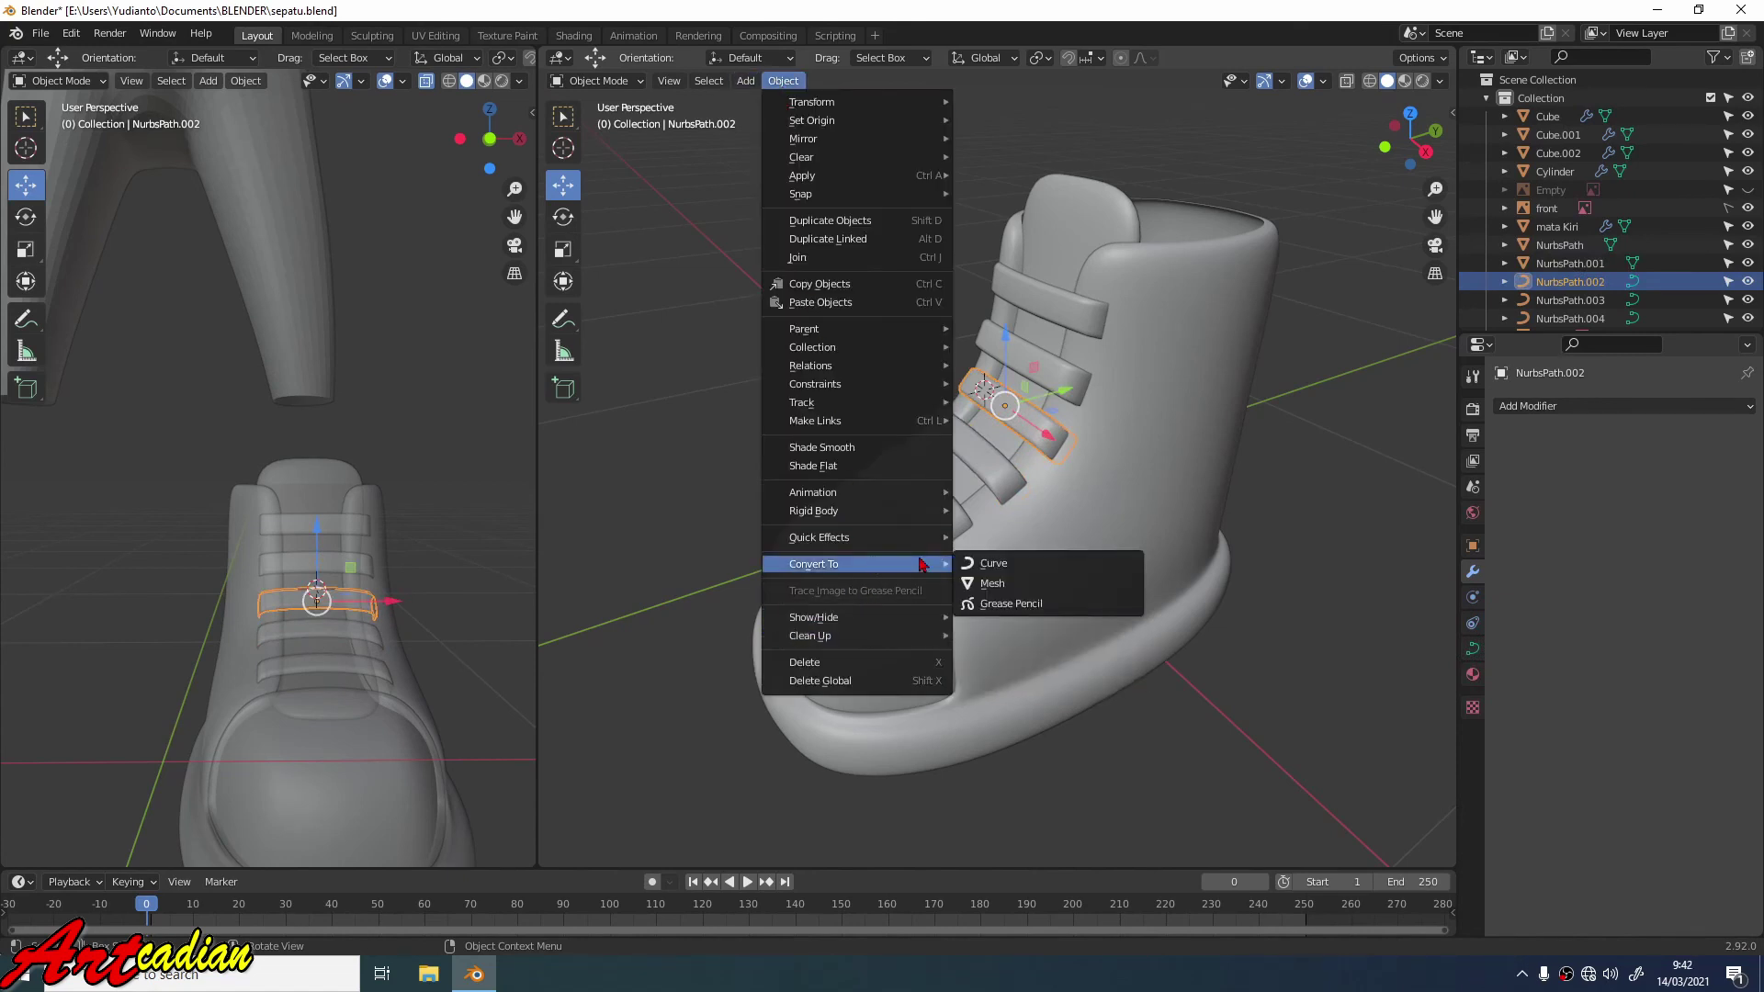
pyautogui.click(987, 586)
# Convert the fourth lace above the toe cap, just below the uppermost one, from a curve to a mesh.
pyautogui.click(1073, 384)
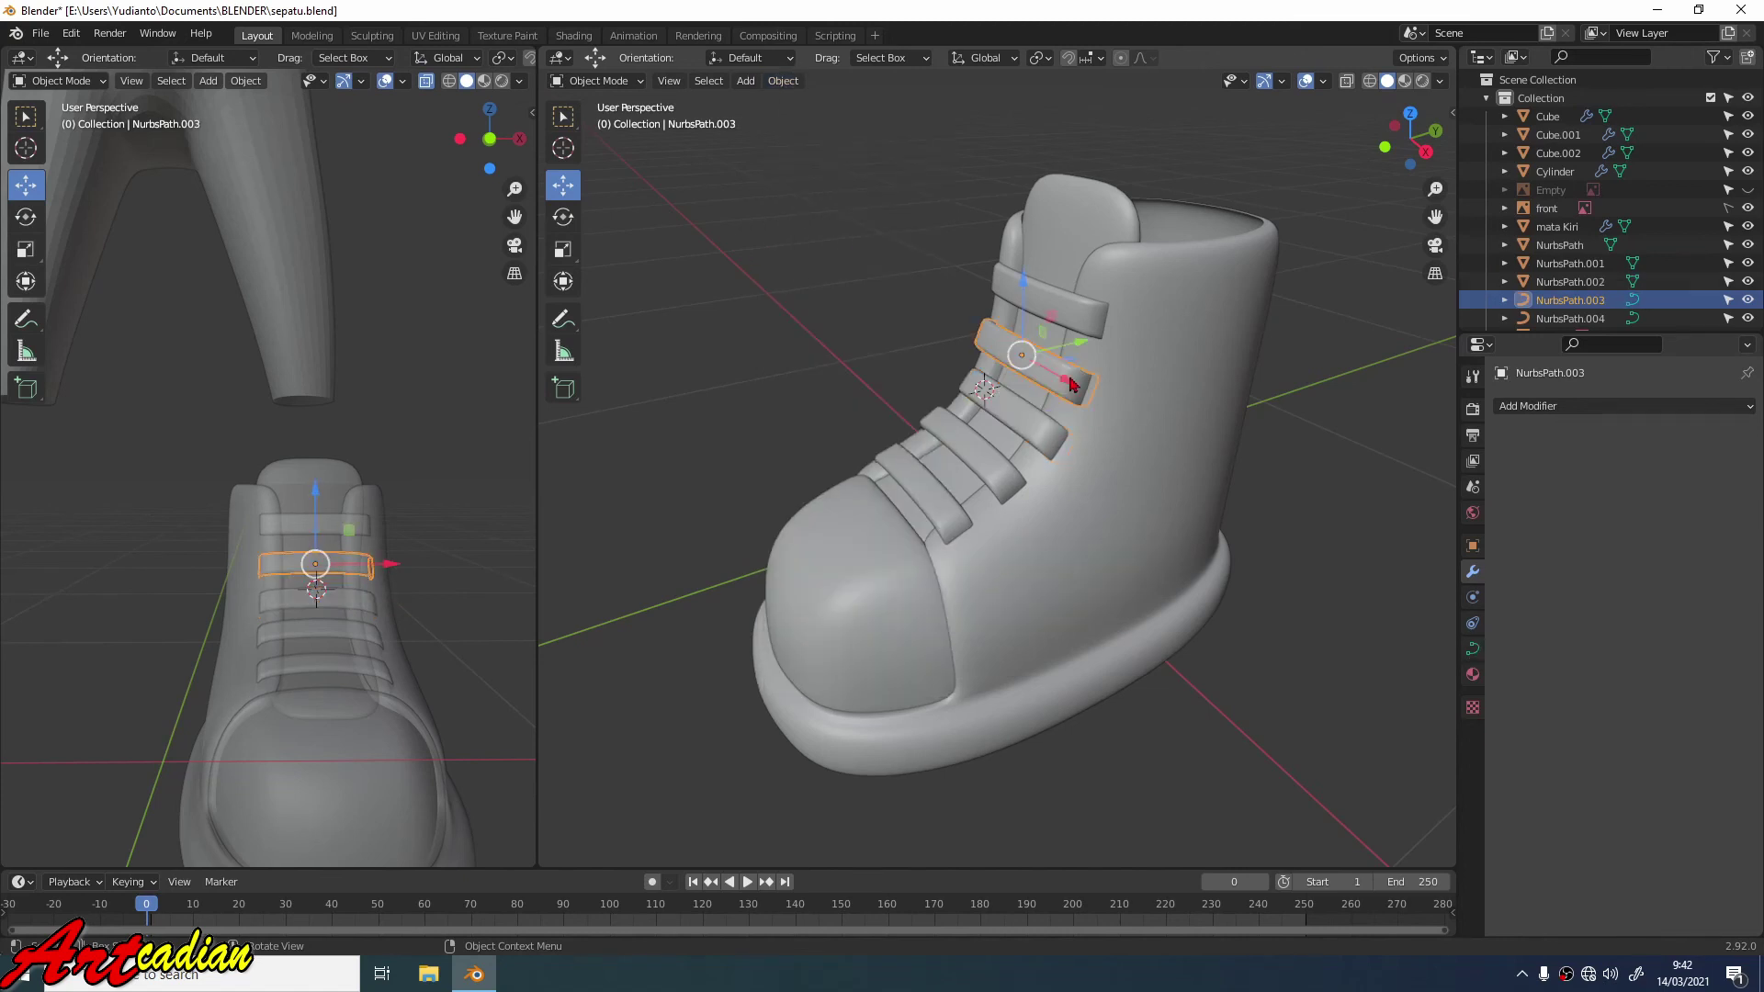
pyautogui.click(783, 81)
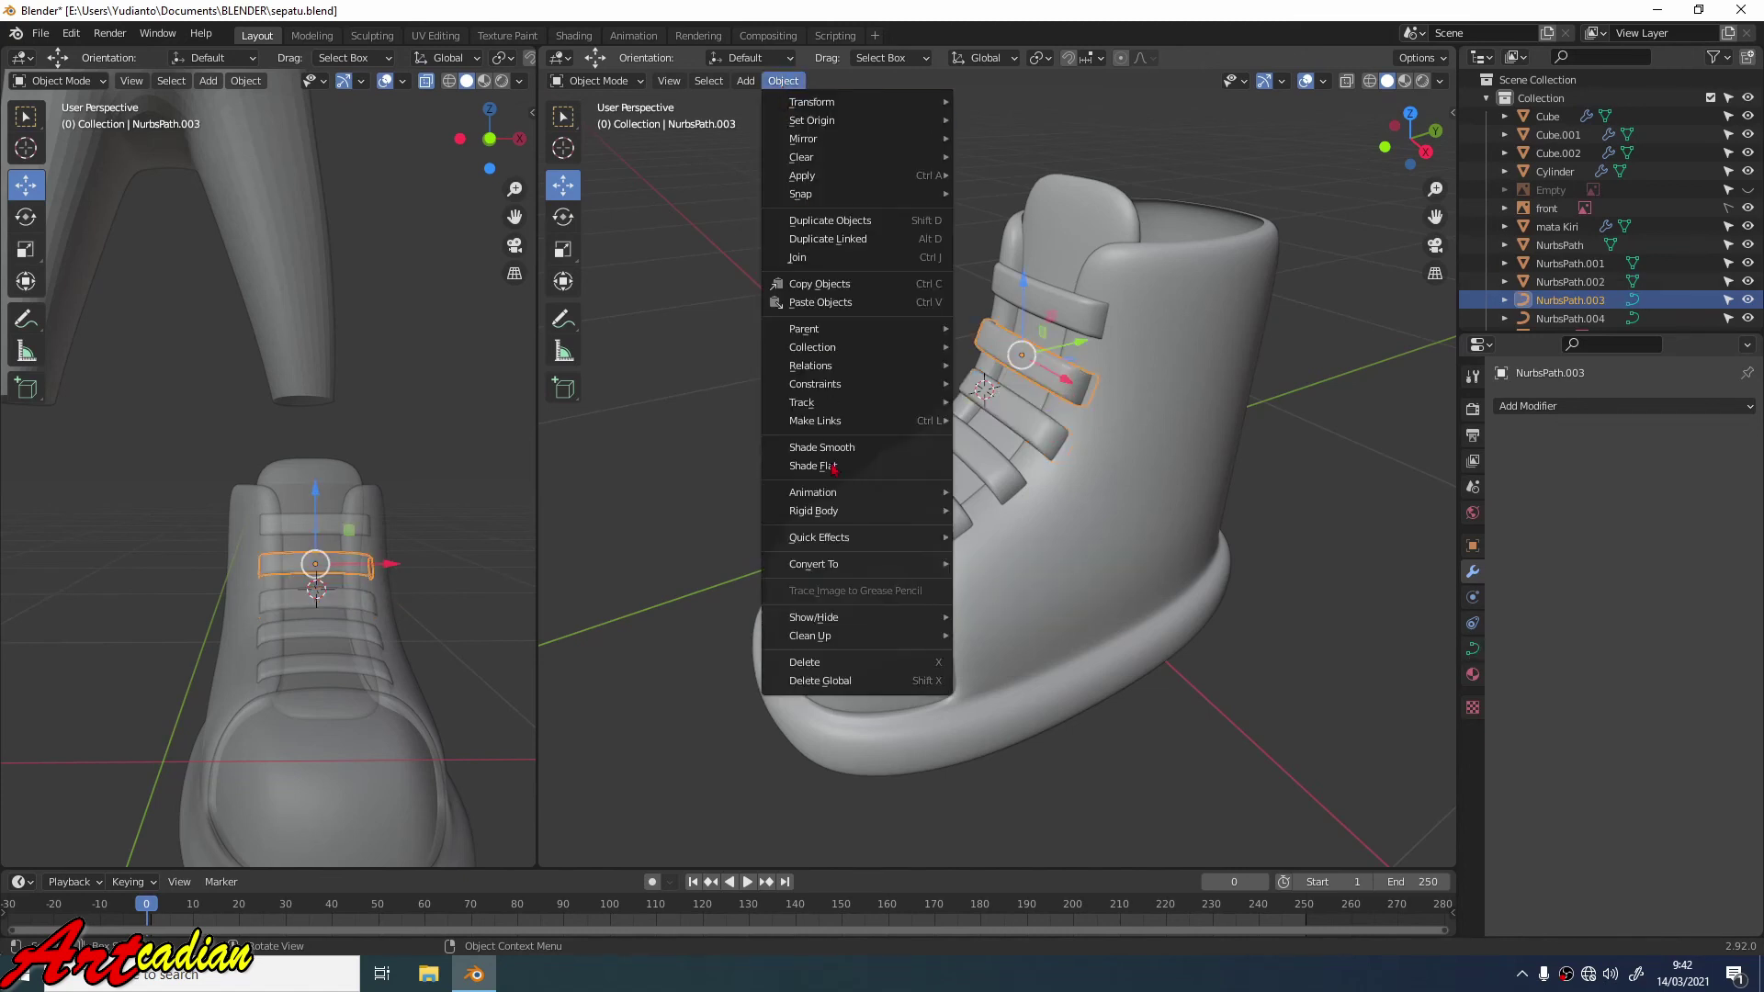
pyautogui.moveTo(861, 567)
pyautogui.click(994, 584)
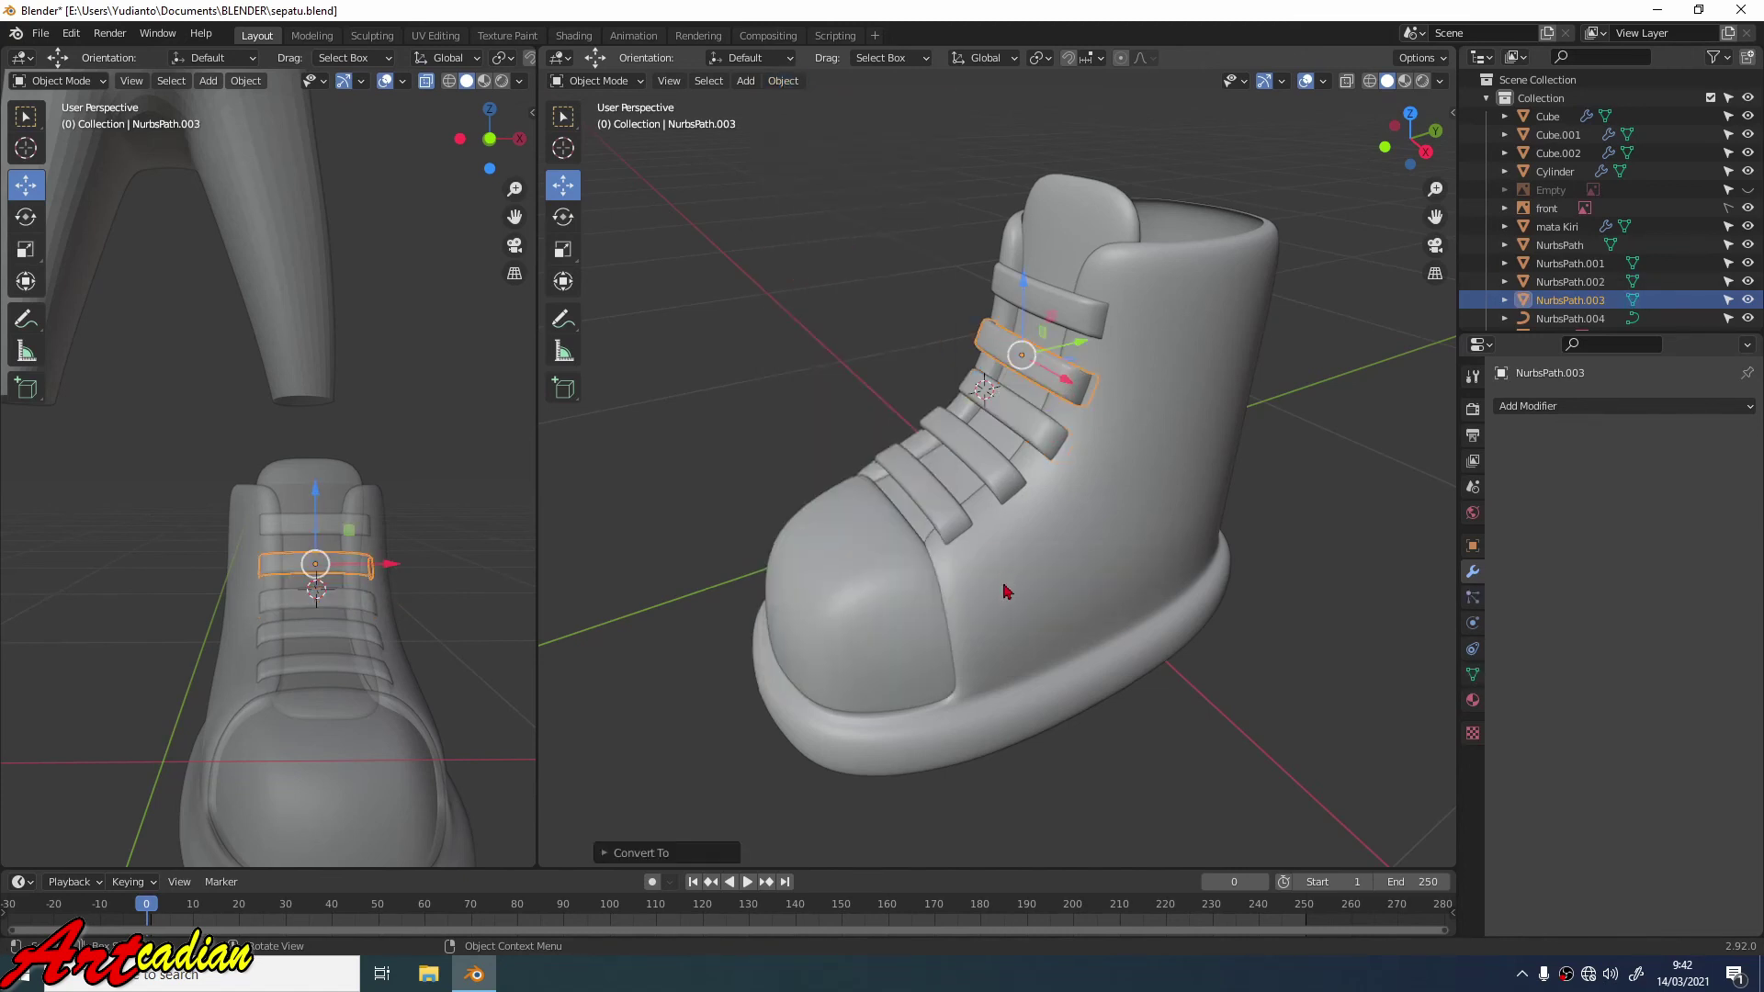
# Convert the uppermost lace from a curve to a mesh and clear the selection.
pyautogui.click(1074, 318)
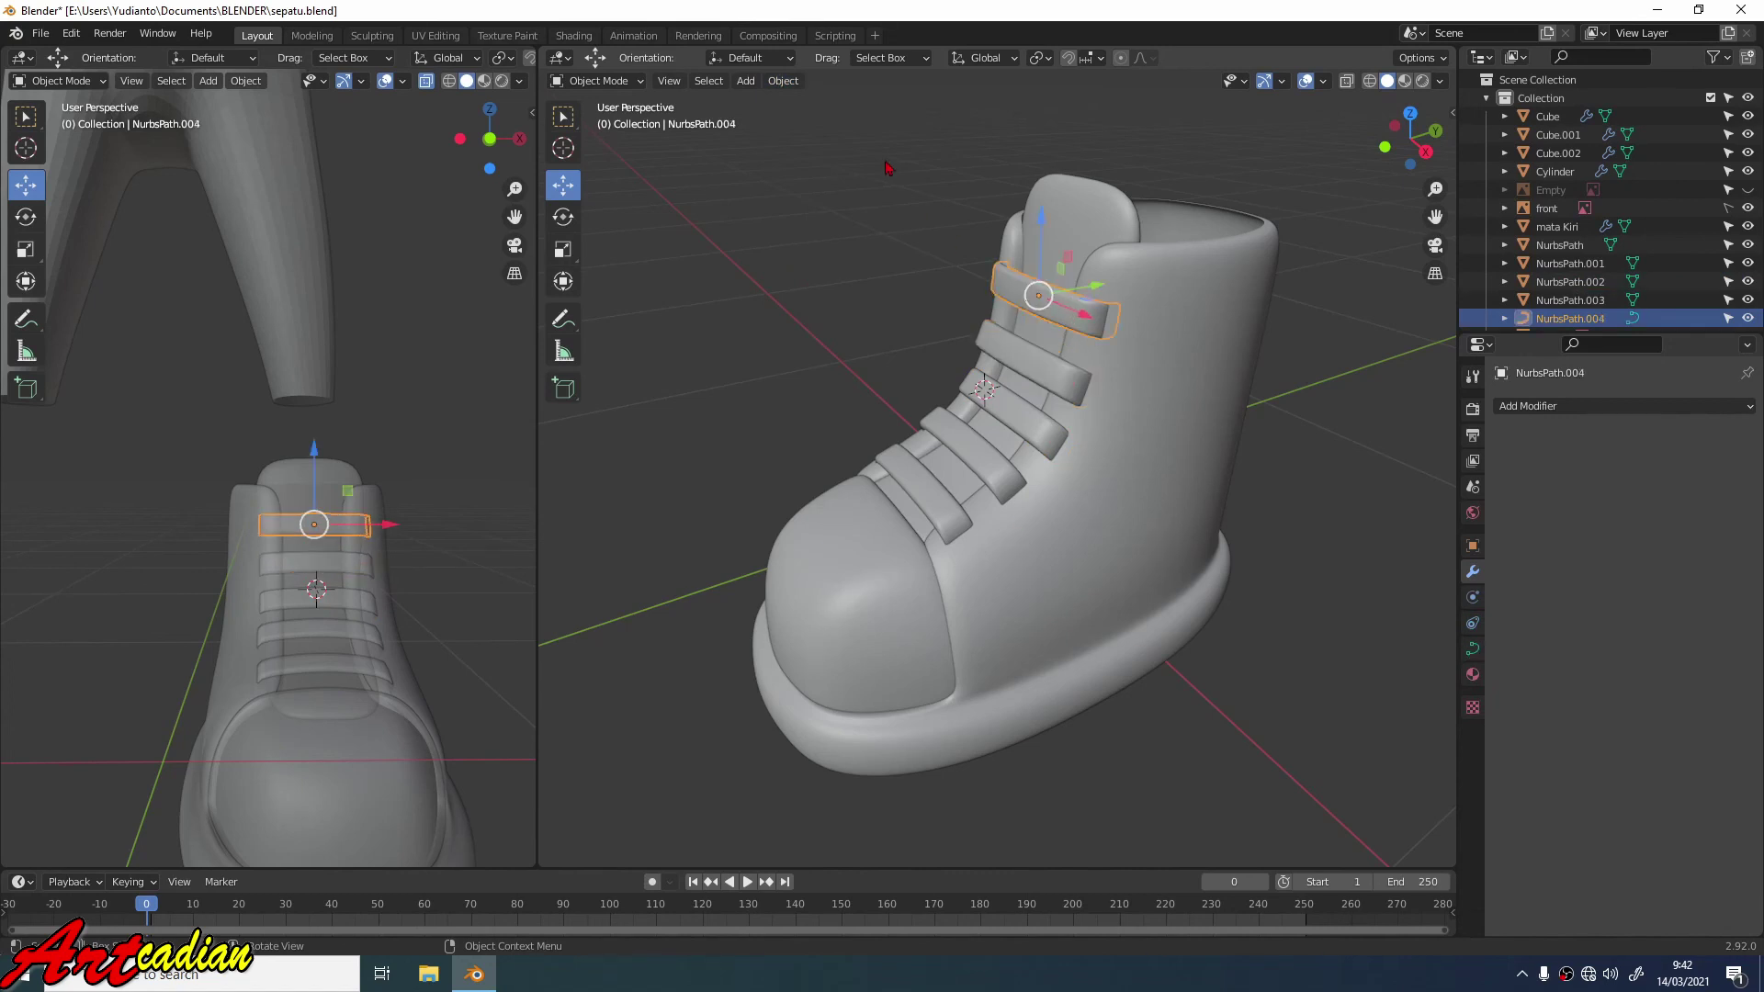
pyautogui.click(783, 81)
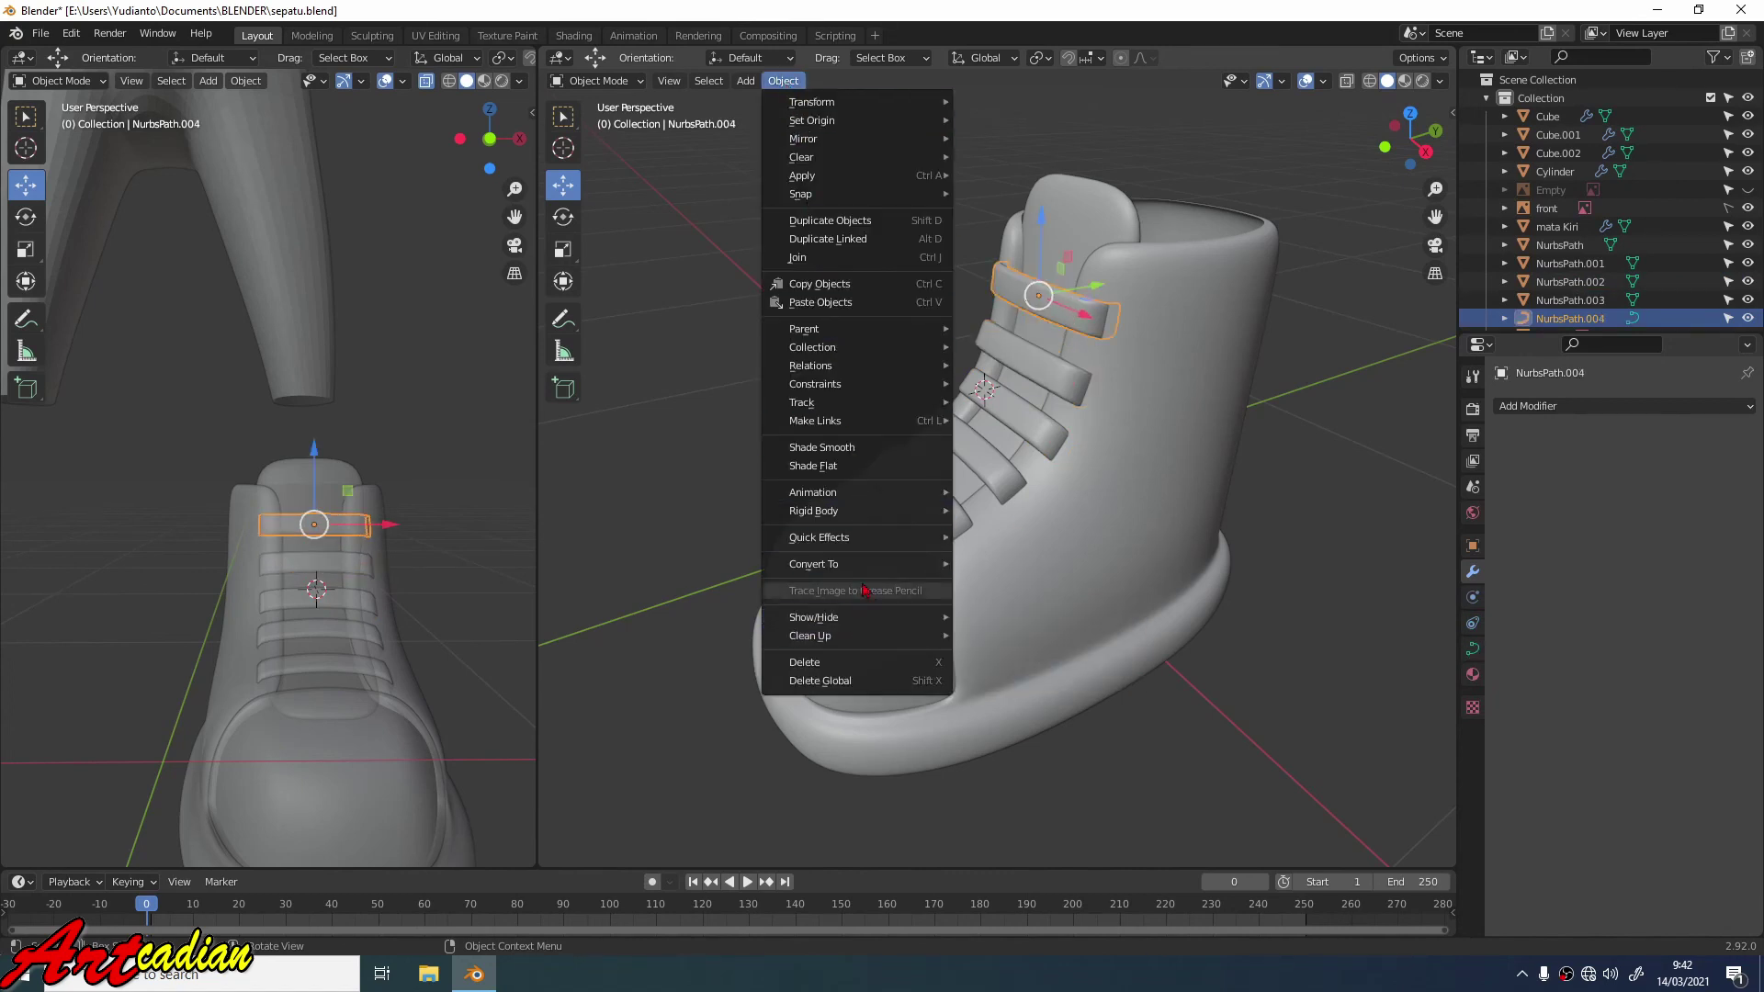
pyautogui.moveTo(864, 564)
pyautogui.click(991, 585)
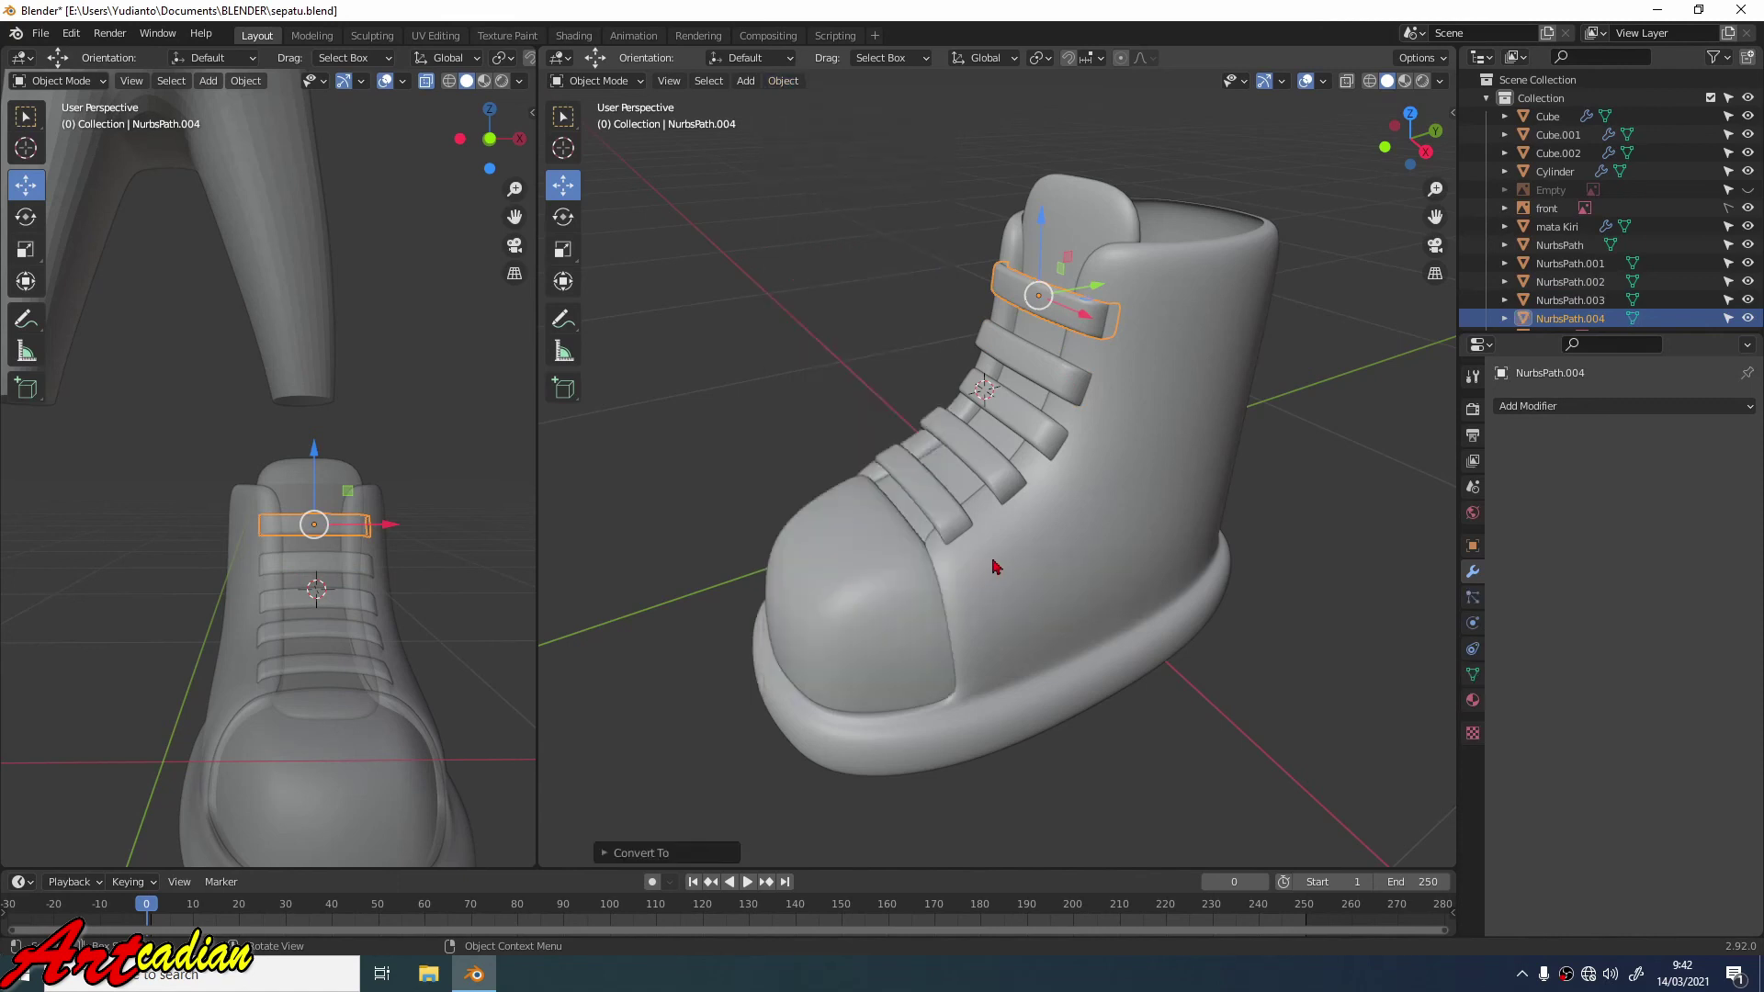
pyautogui.click(886, 230)
# Select all five laces together, check their converted meshes in Edit Mode, and return to Object Mode.
pyautogui.click(1071, 380)
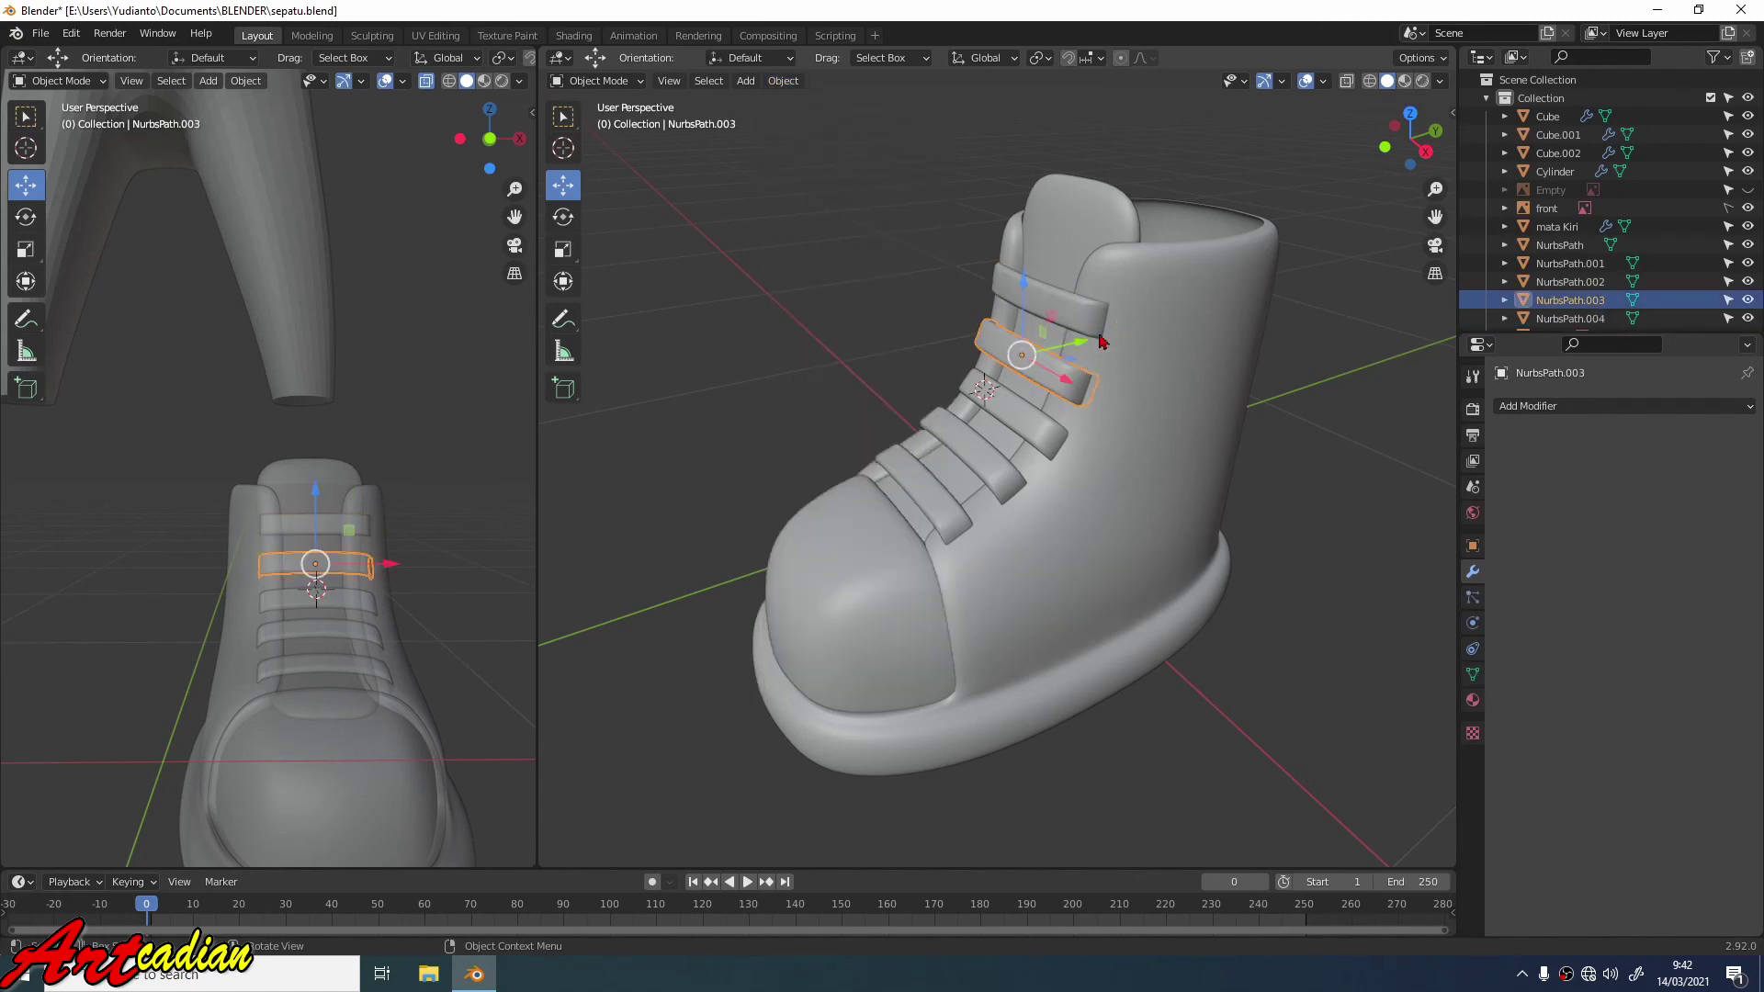
pyautogui.keyDown('shift'); pyautogui.click(1081, 317); pyautogui.keyUp('shift')
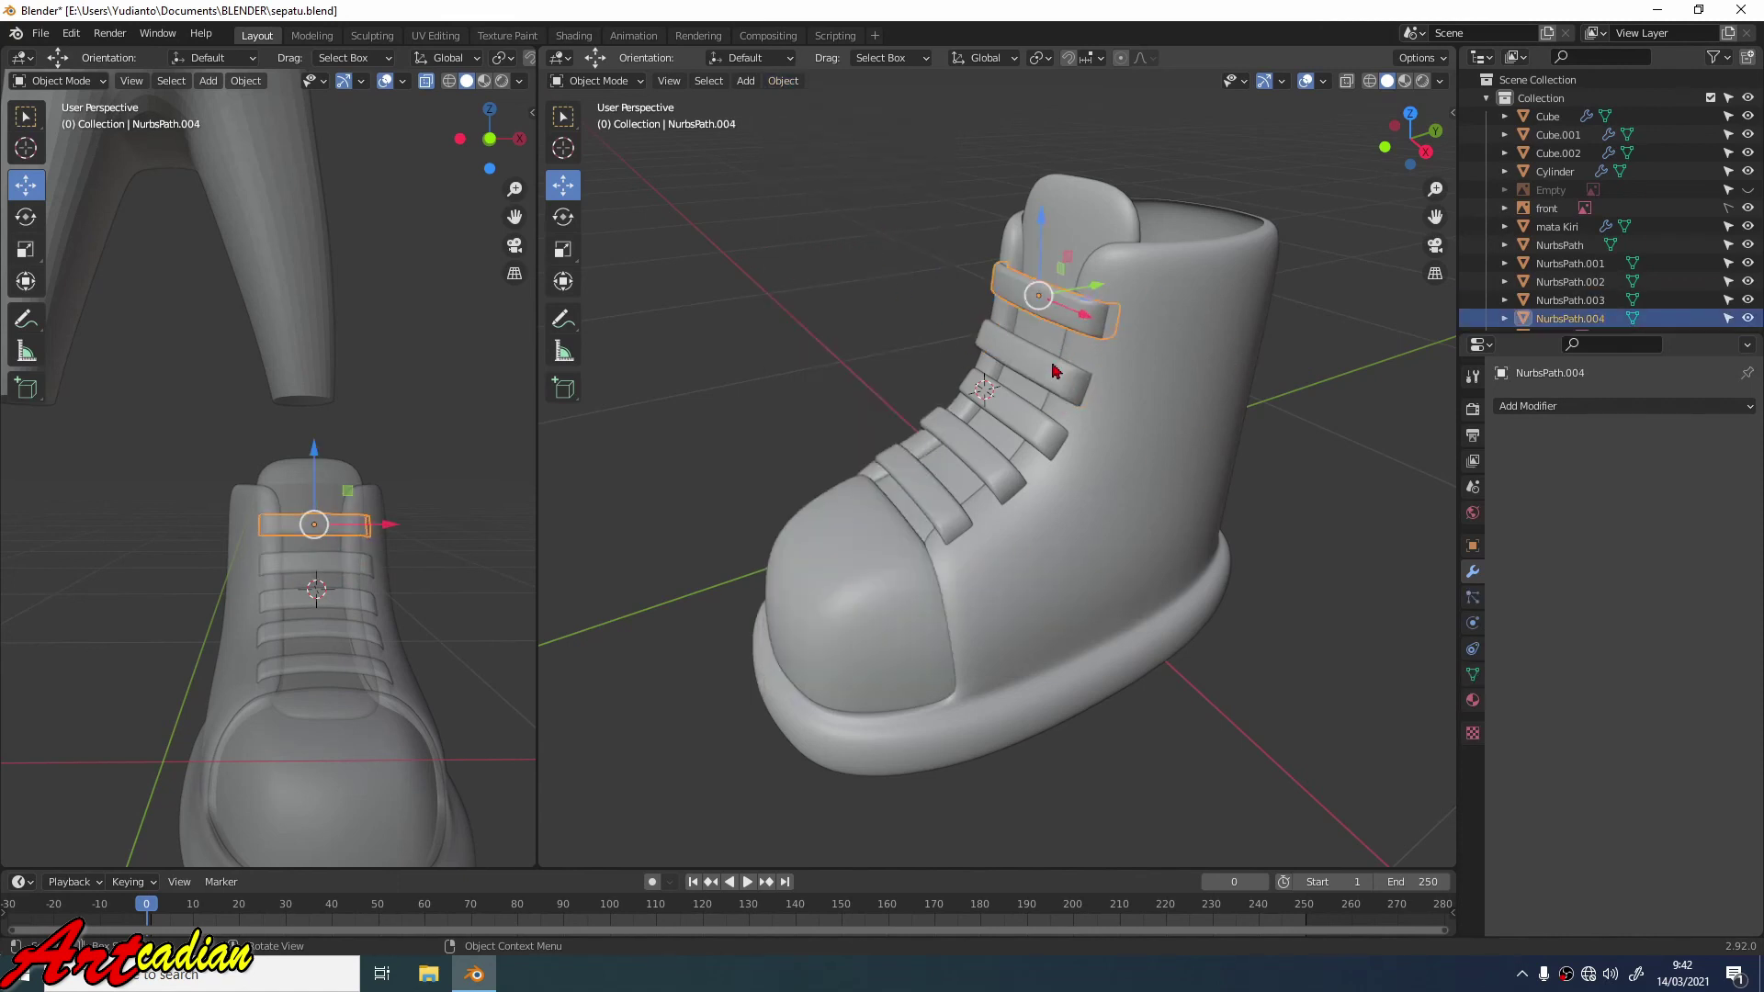
pyautogui.keyDown('shift'); pyautogui.click(1036, 382); pyautogui.keyUp('shift')
pyautogui.keyDown('shift'); pyautogui.click(1032, 425); pyautogui.keyUp('shift')
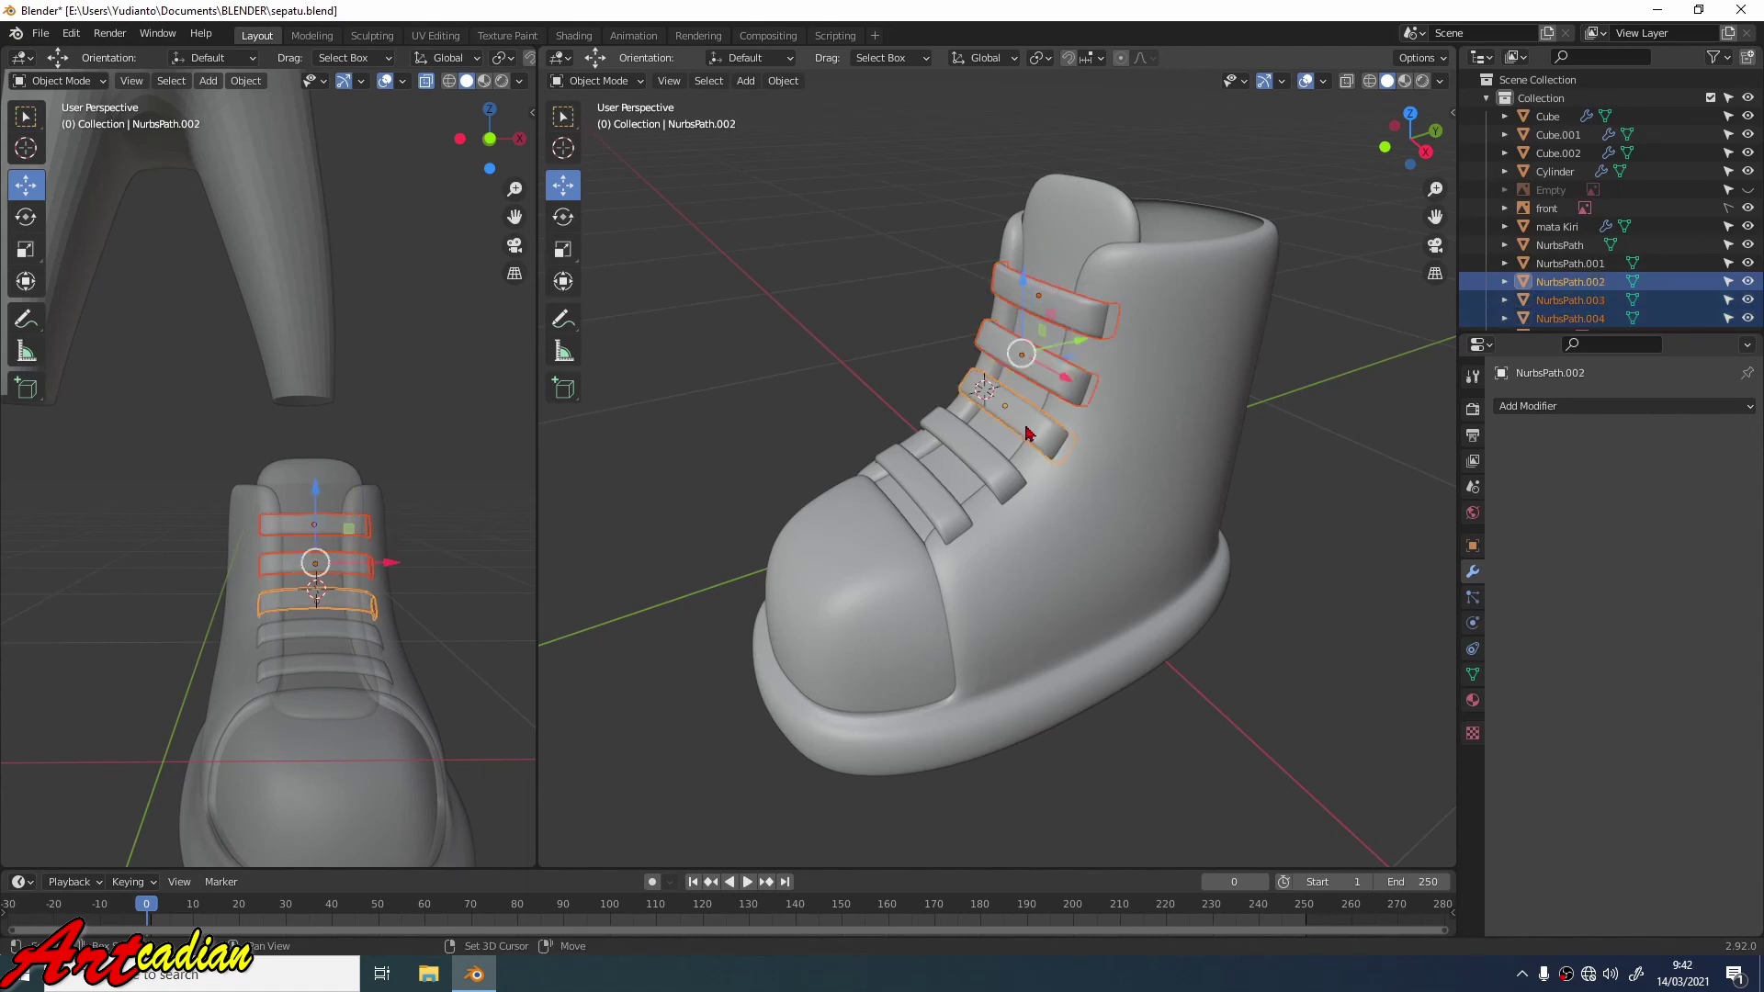
pyautogui.keyDown('shift'); pyautogui.click(997, 478); pyautogui.keyUp('shift')
pyautogui.keyDown('shift'); pyautogui.click(948, 517); pyautogui.keyUp('shift')
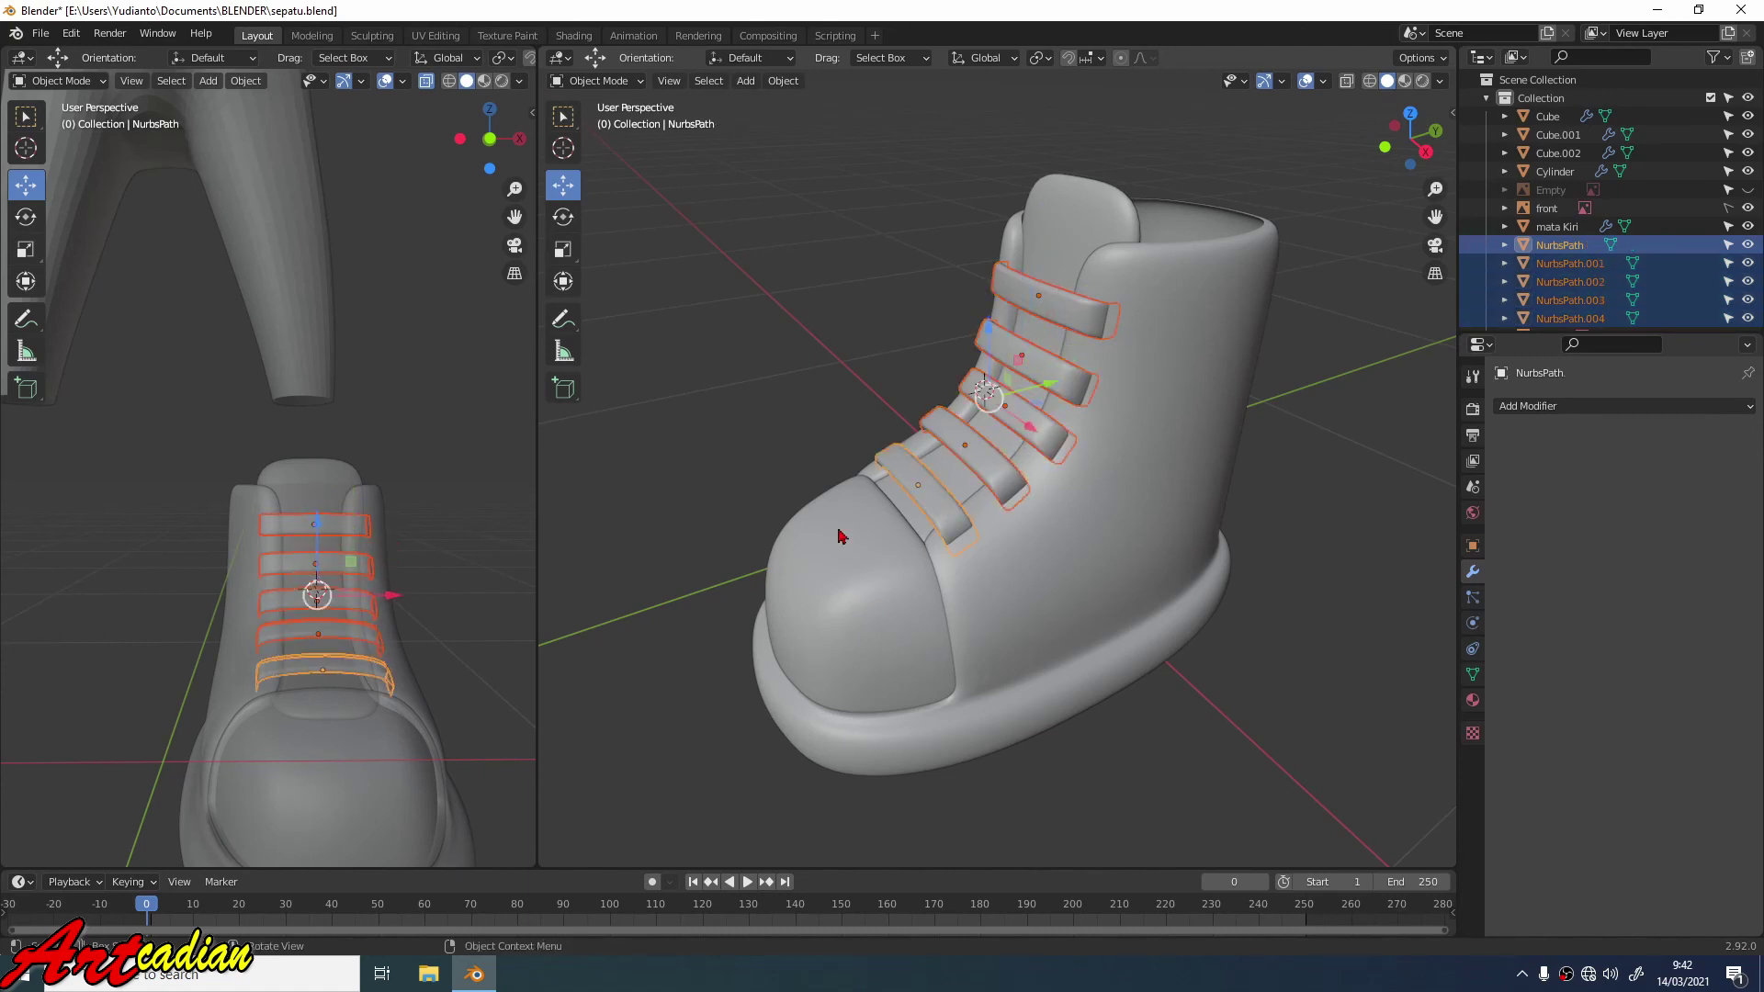
pyautogui.click(597, 81)
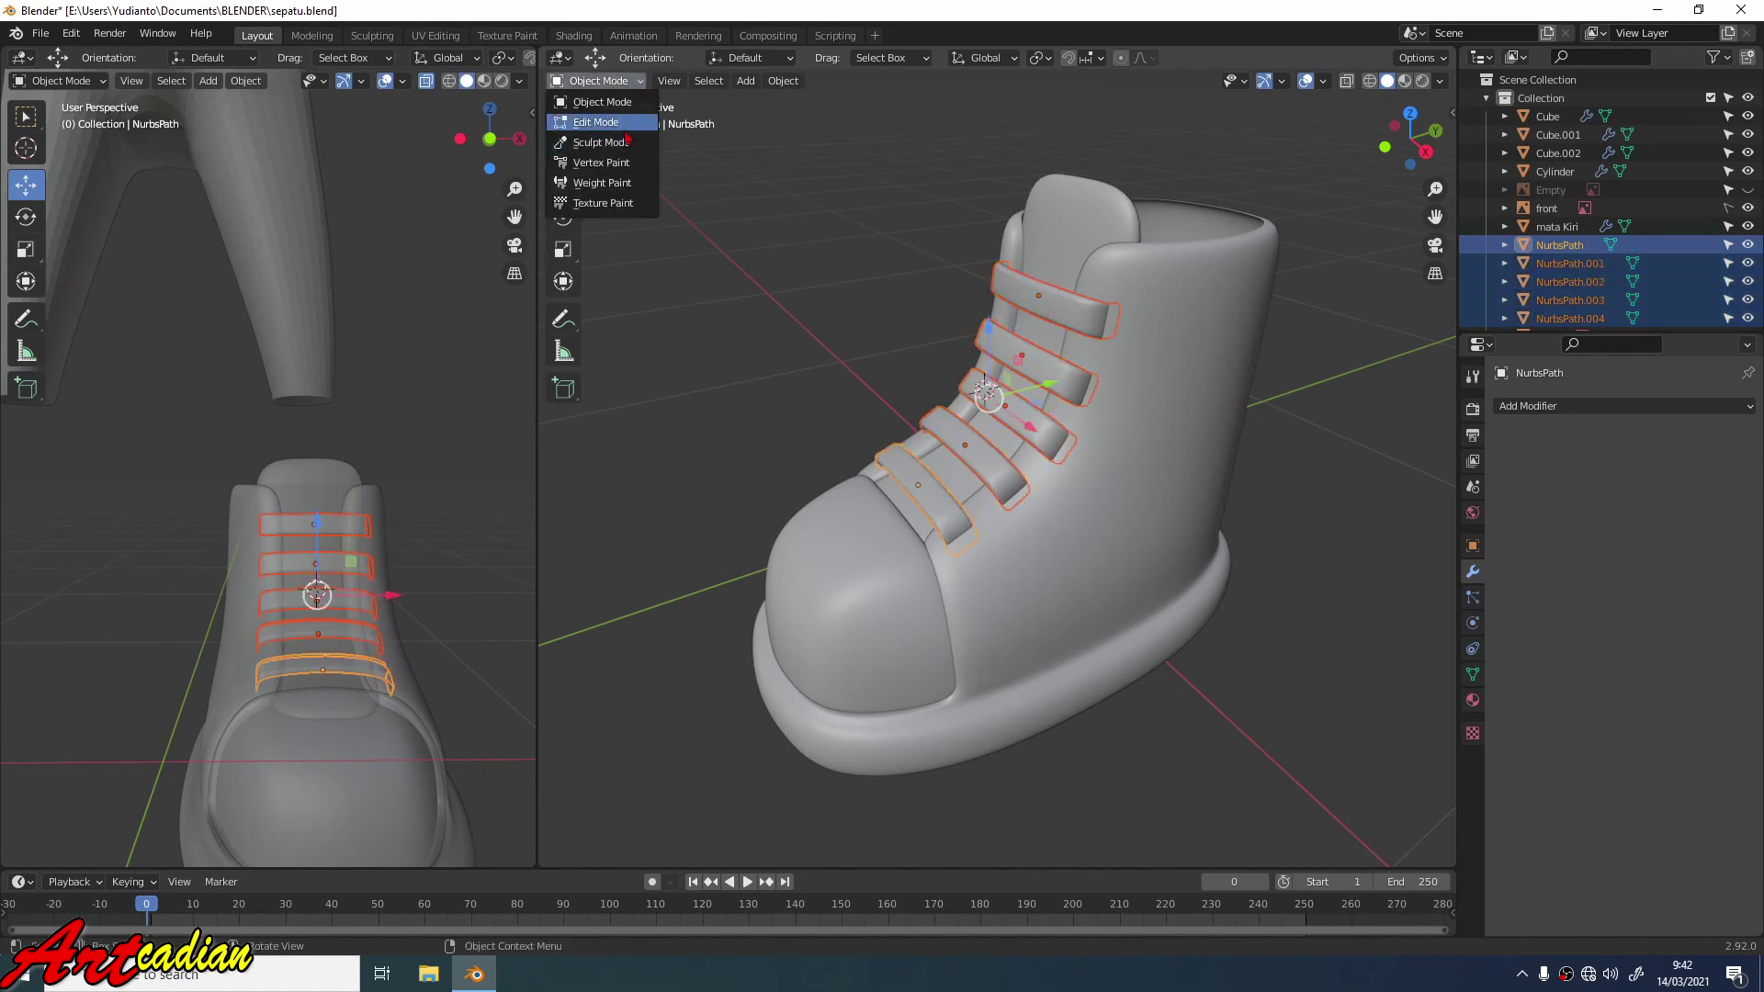
pyautogui.click(602, 119)
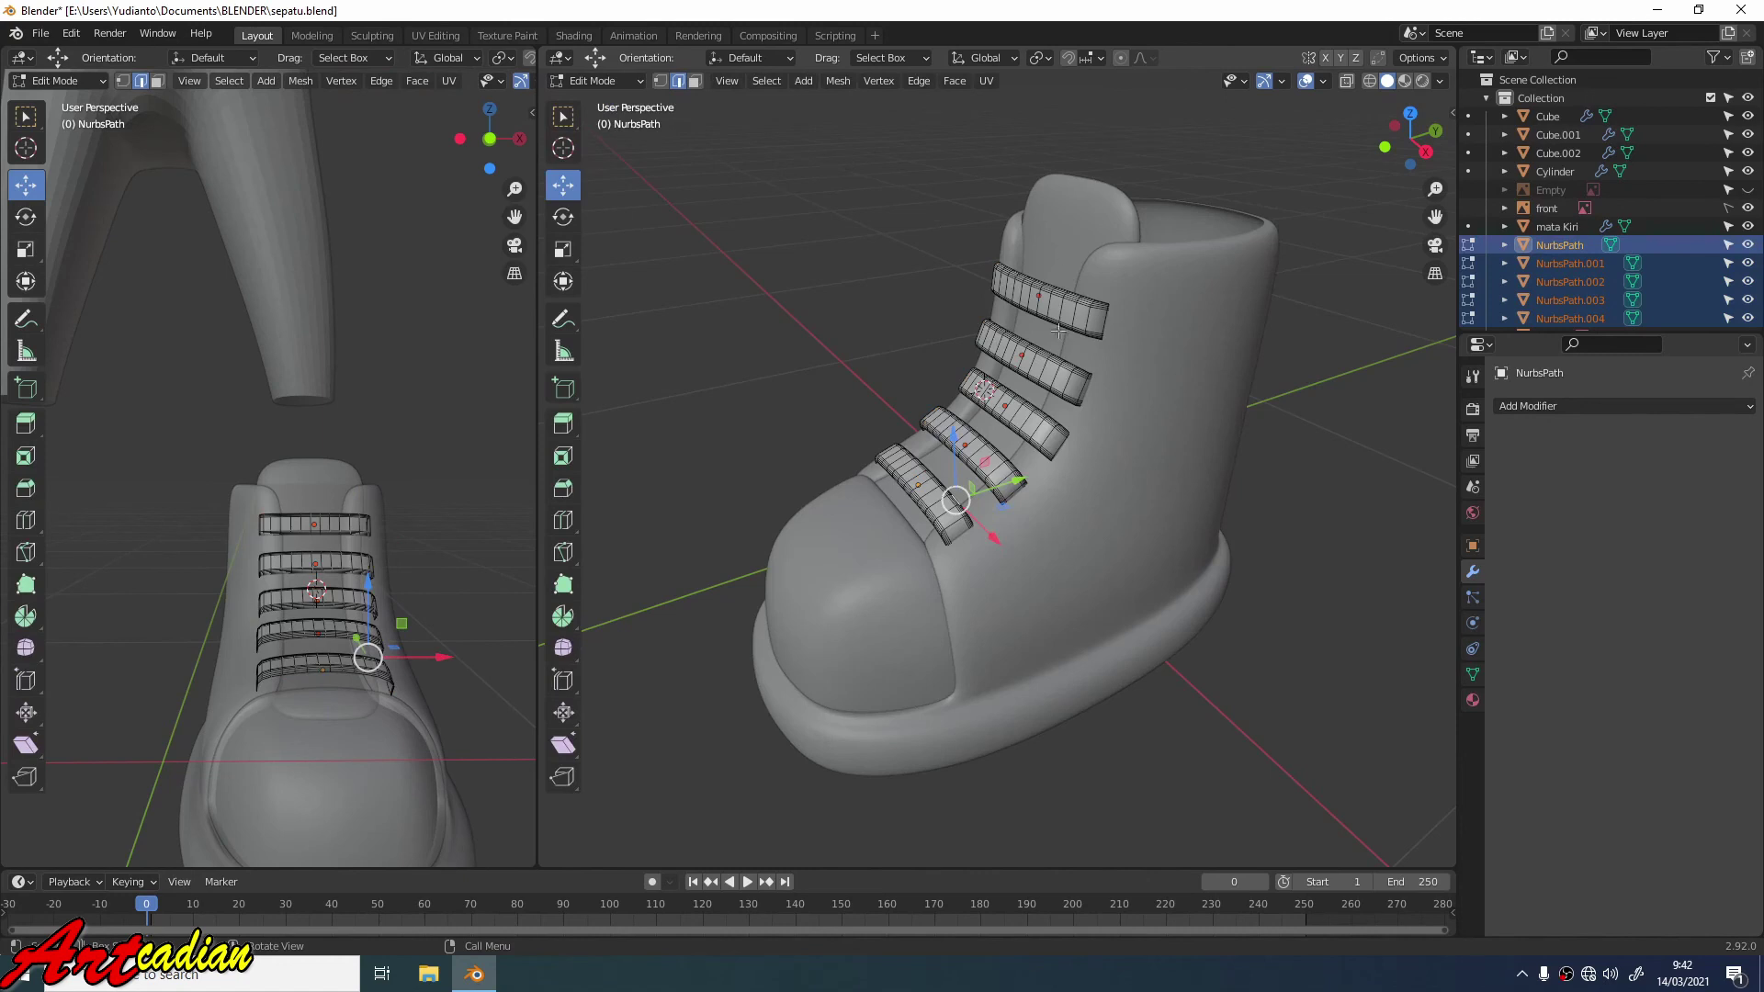
pyautogui.click(597, 81)
pyautogui.click(602, 101)
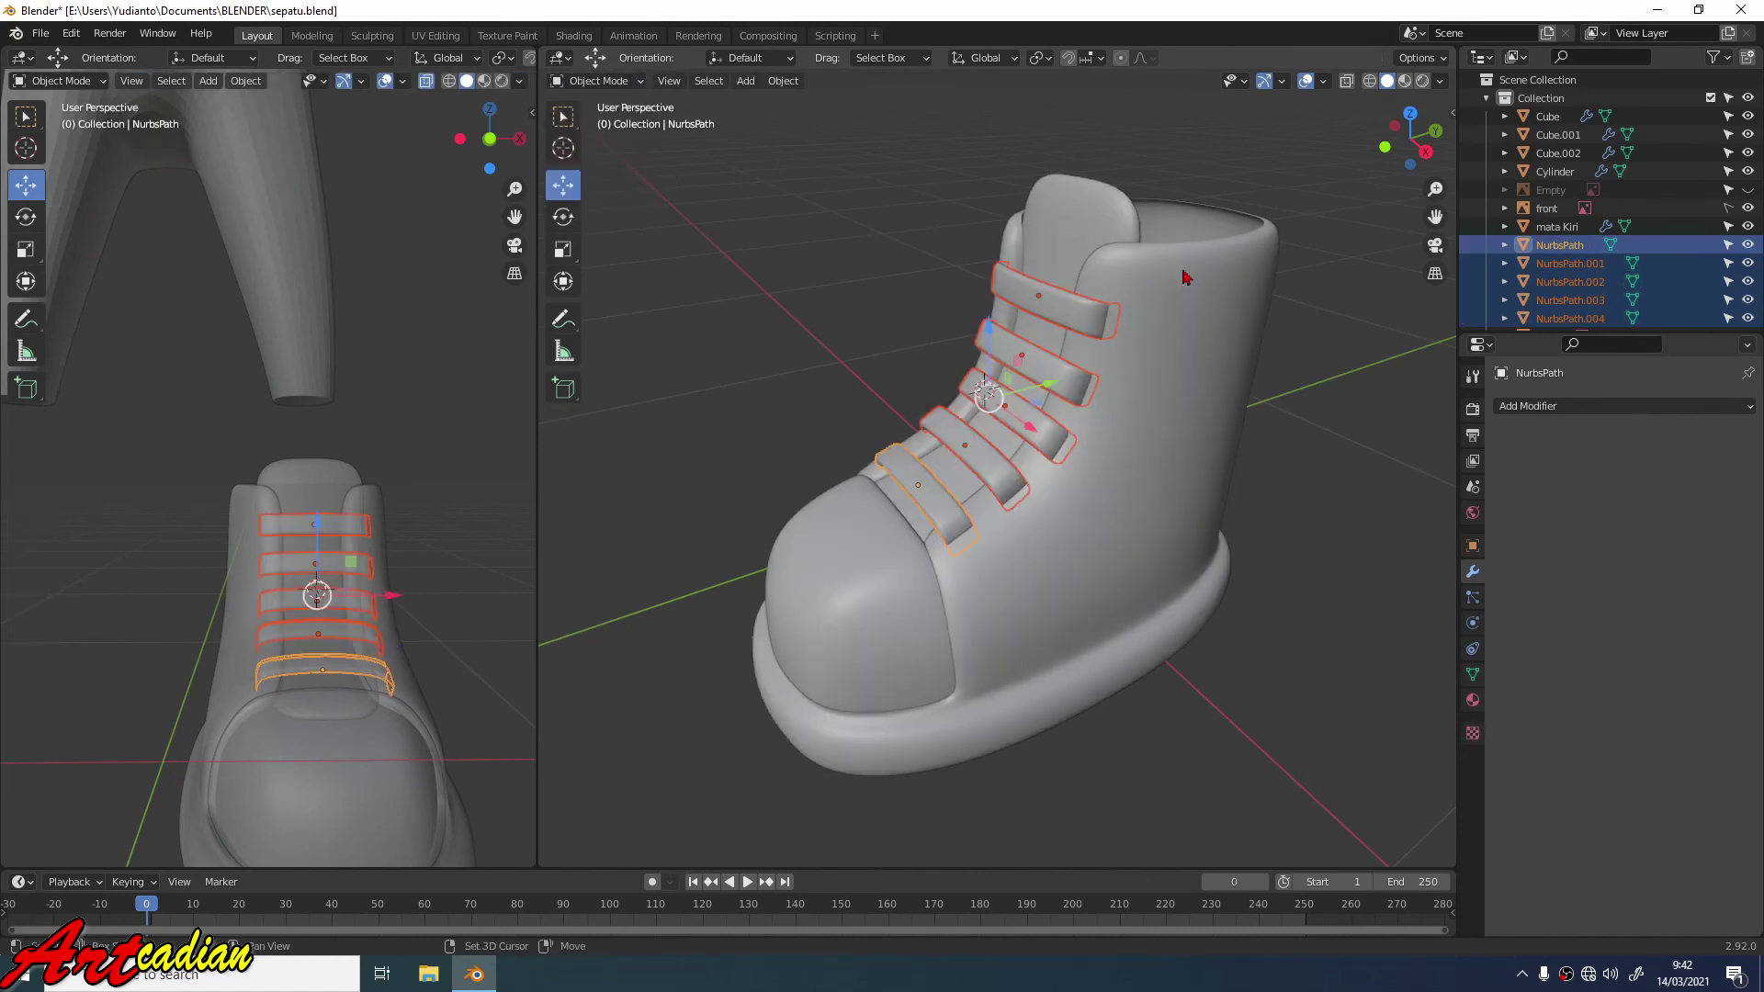
# Start the Shortcut VUr key display and join the laces, tongue, main body, sole and toe cap into one object, with the toe cap active.
pyautogui.keyDown('shift'); pyautogui.click(1077, 237); pyautogui.keyUp('shift')
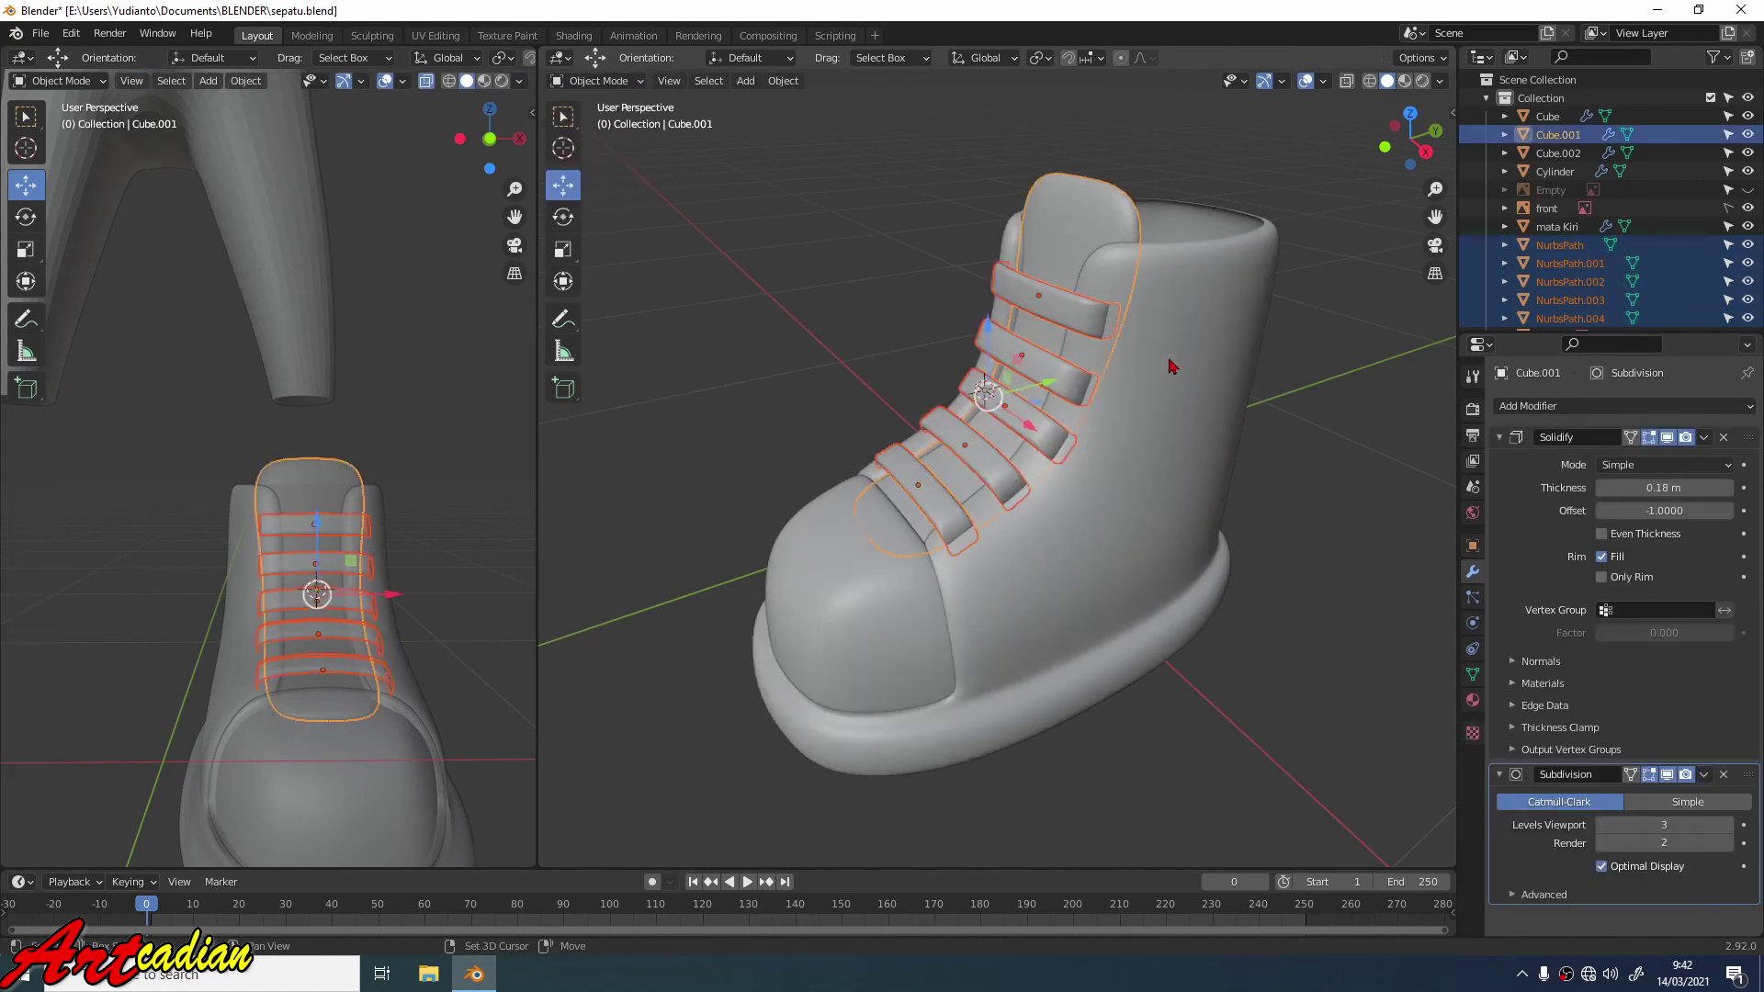
pyautogui.keyDown('shift'); pyautogui.click(1136, 501); pyautogui.keyUp('shift')
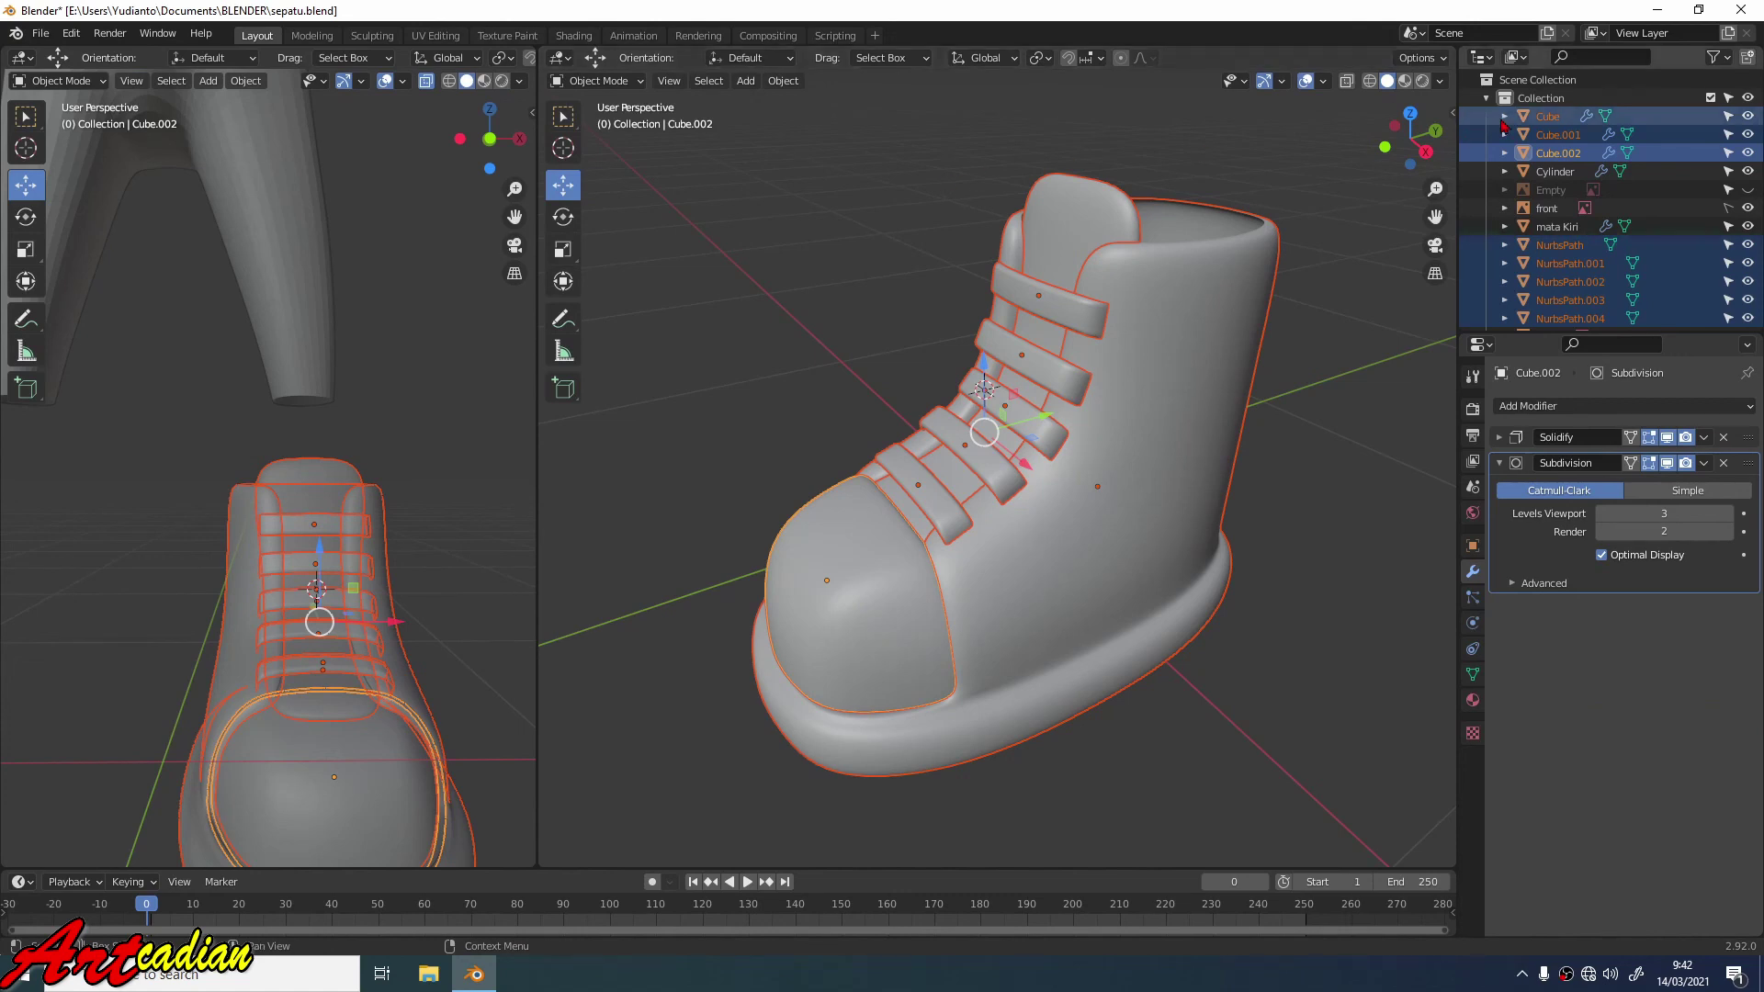
pyautogui.click(1452, 112)
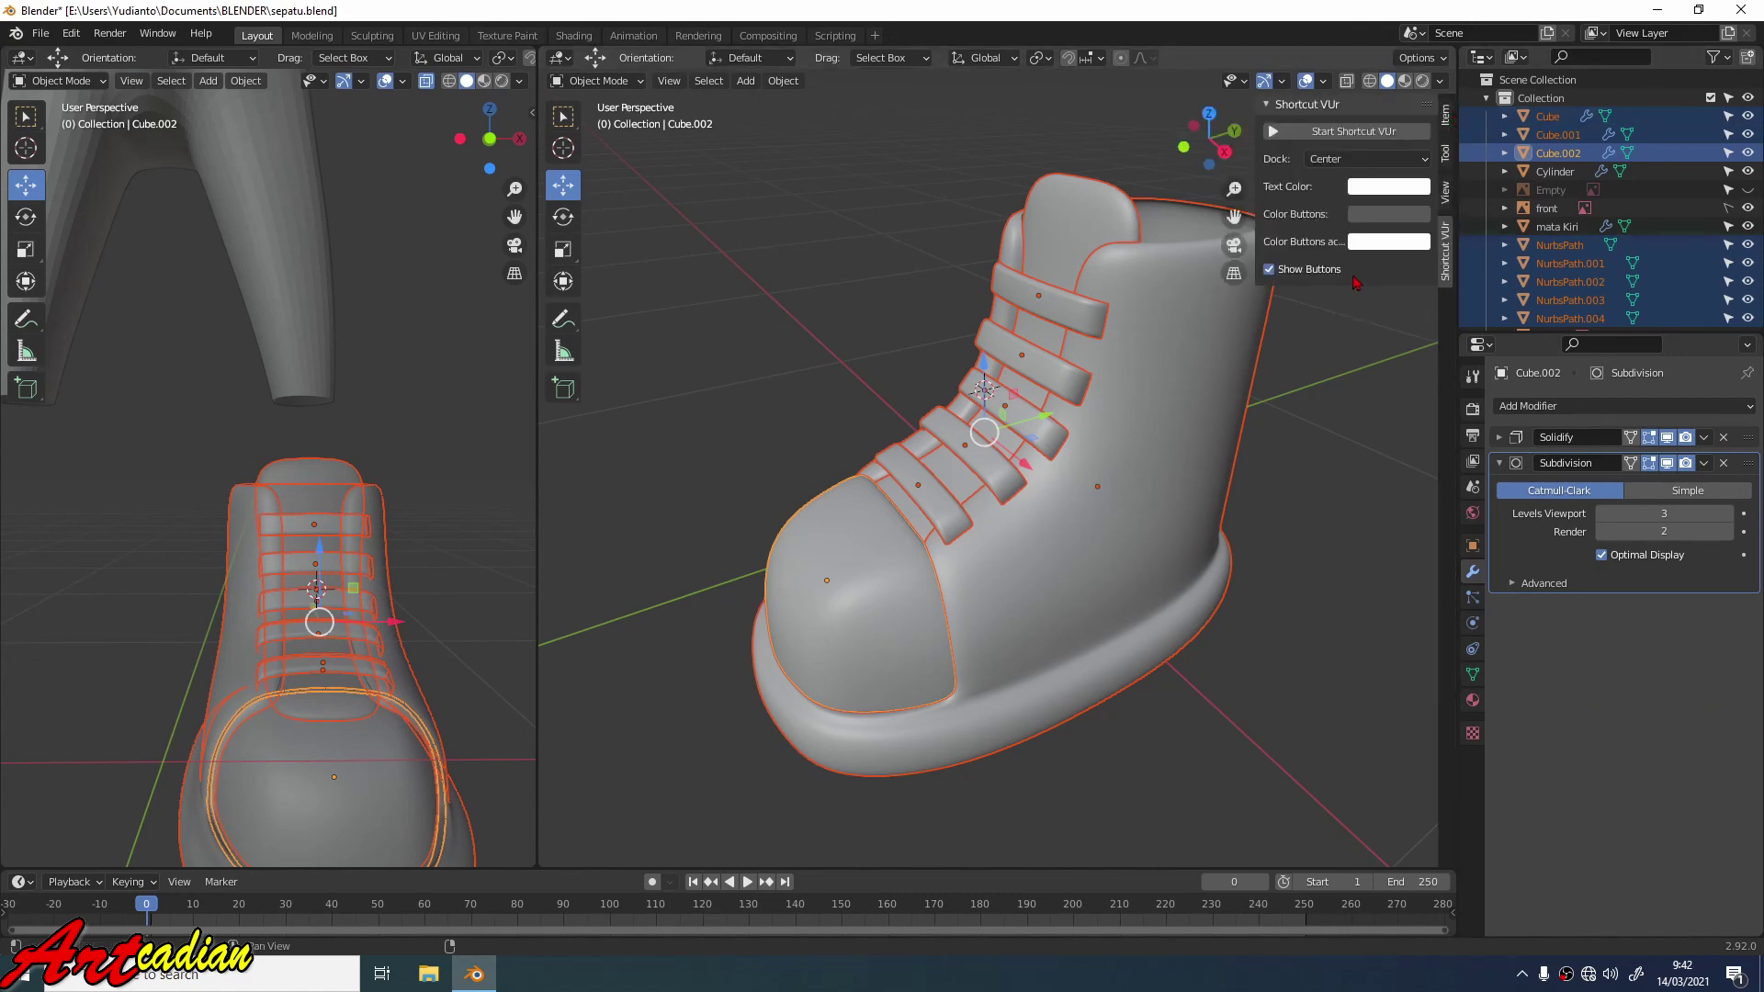
pyautogui.click(1349, 134)
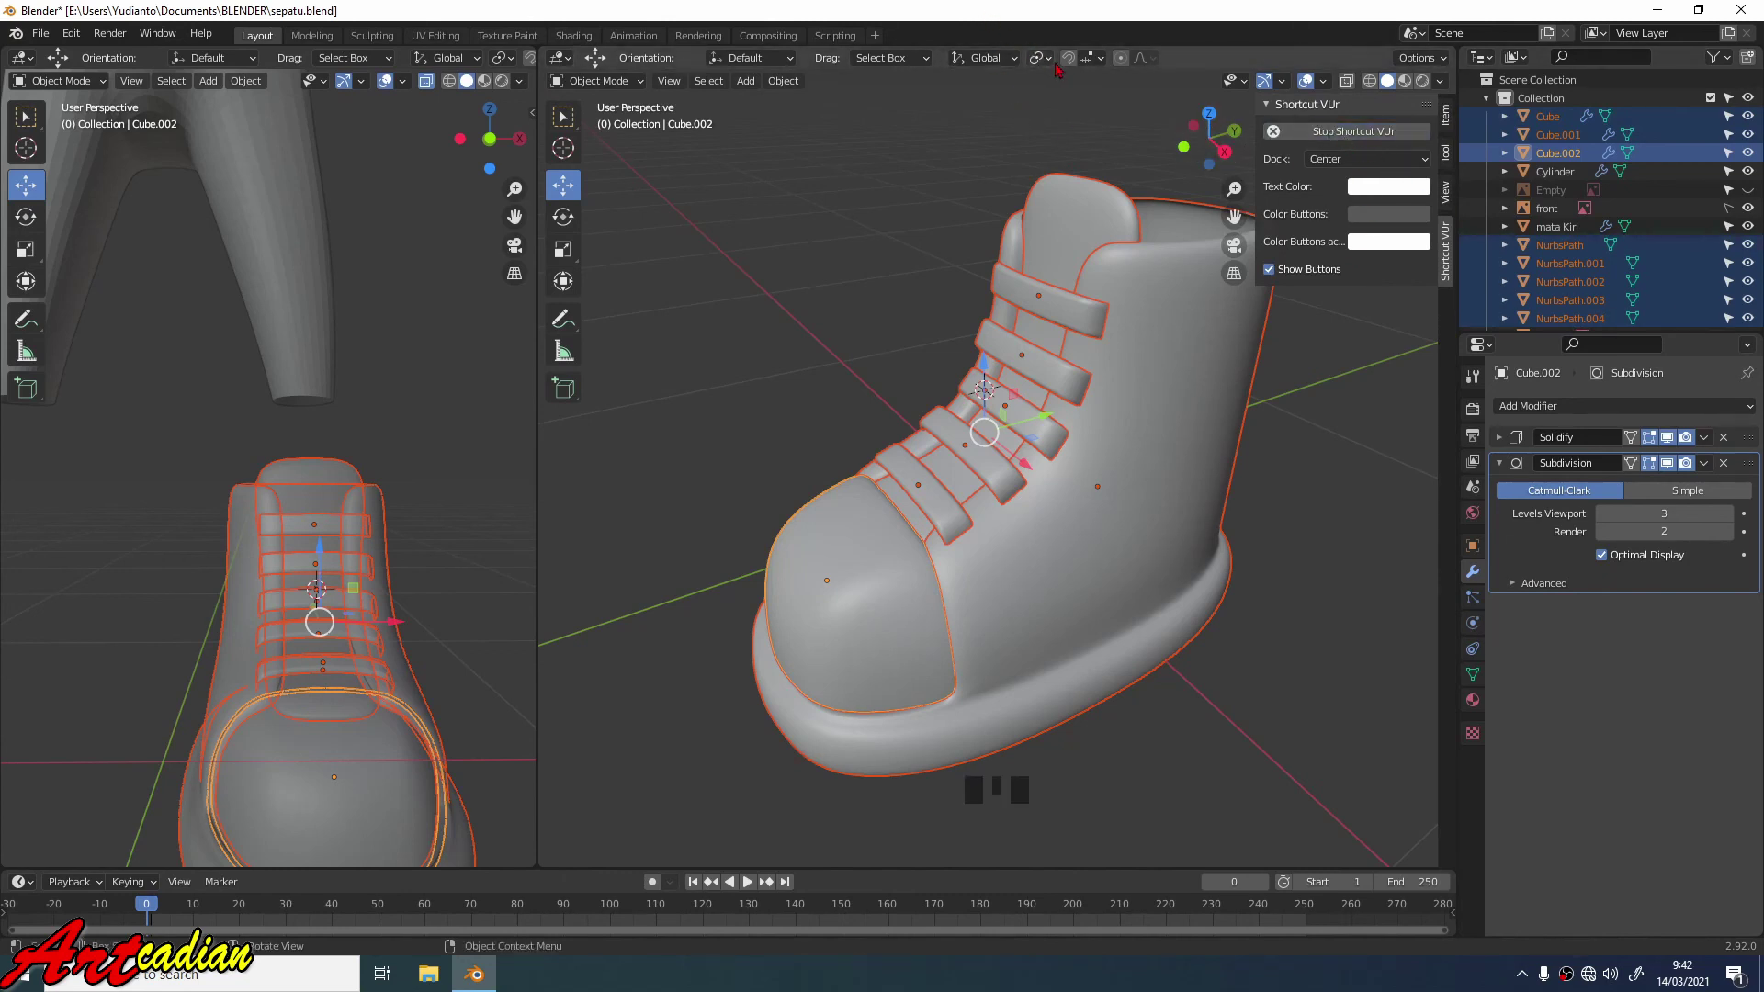
pyautogui.press('n')
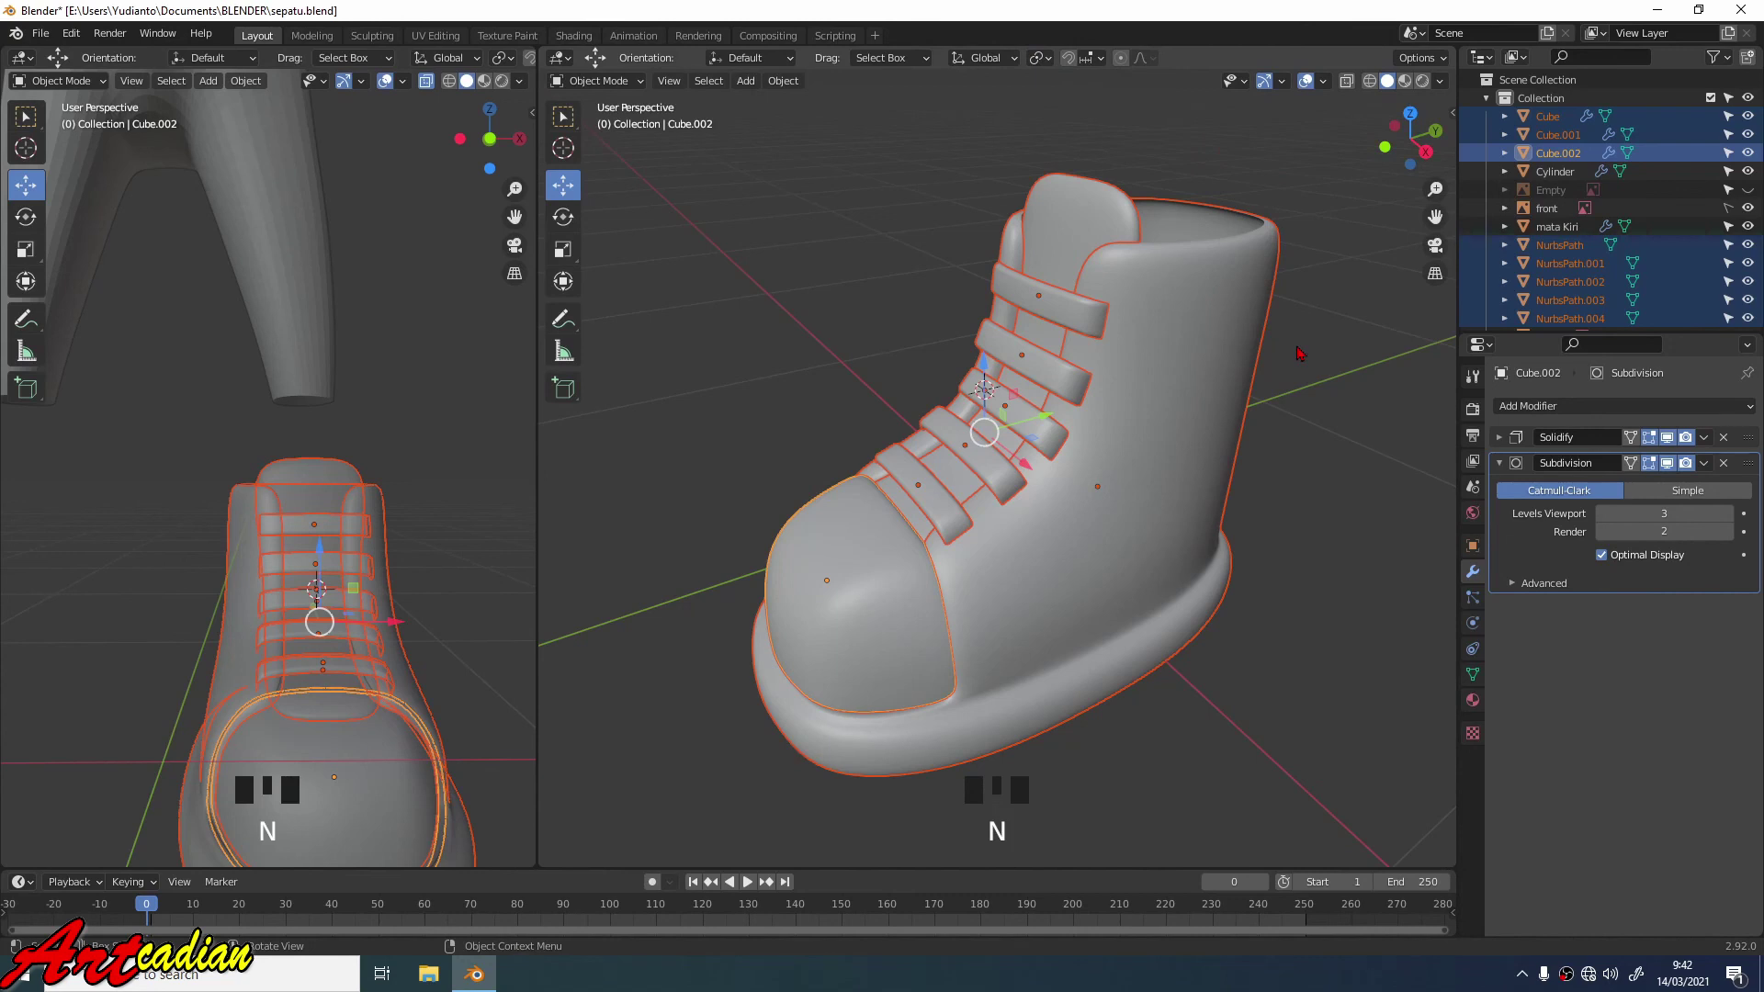
pyautogui.hotkey('ctrl', 'j')
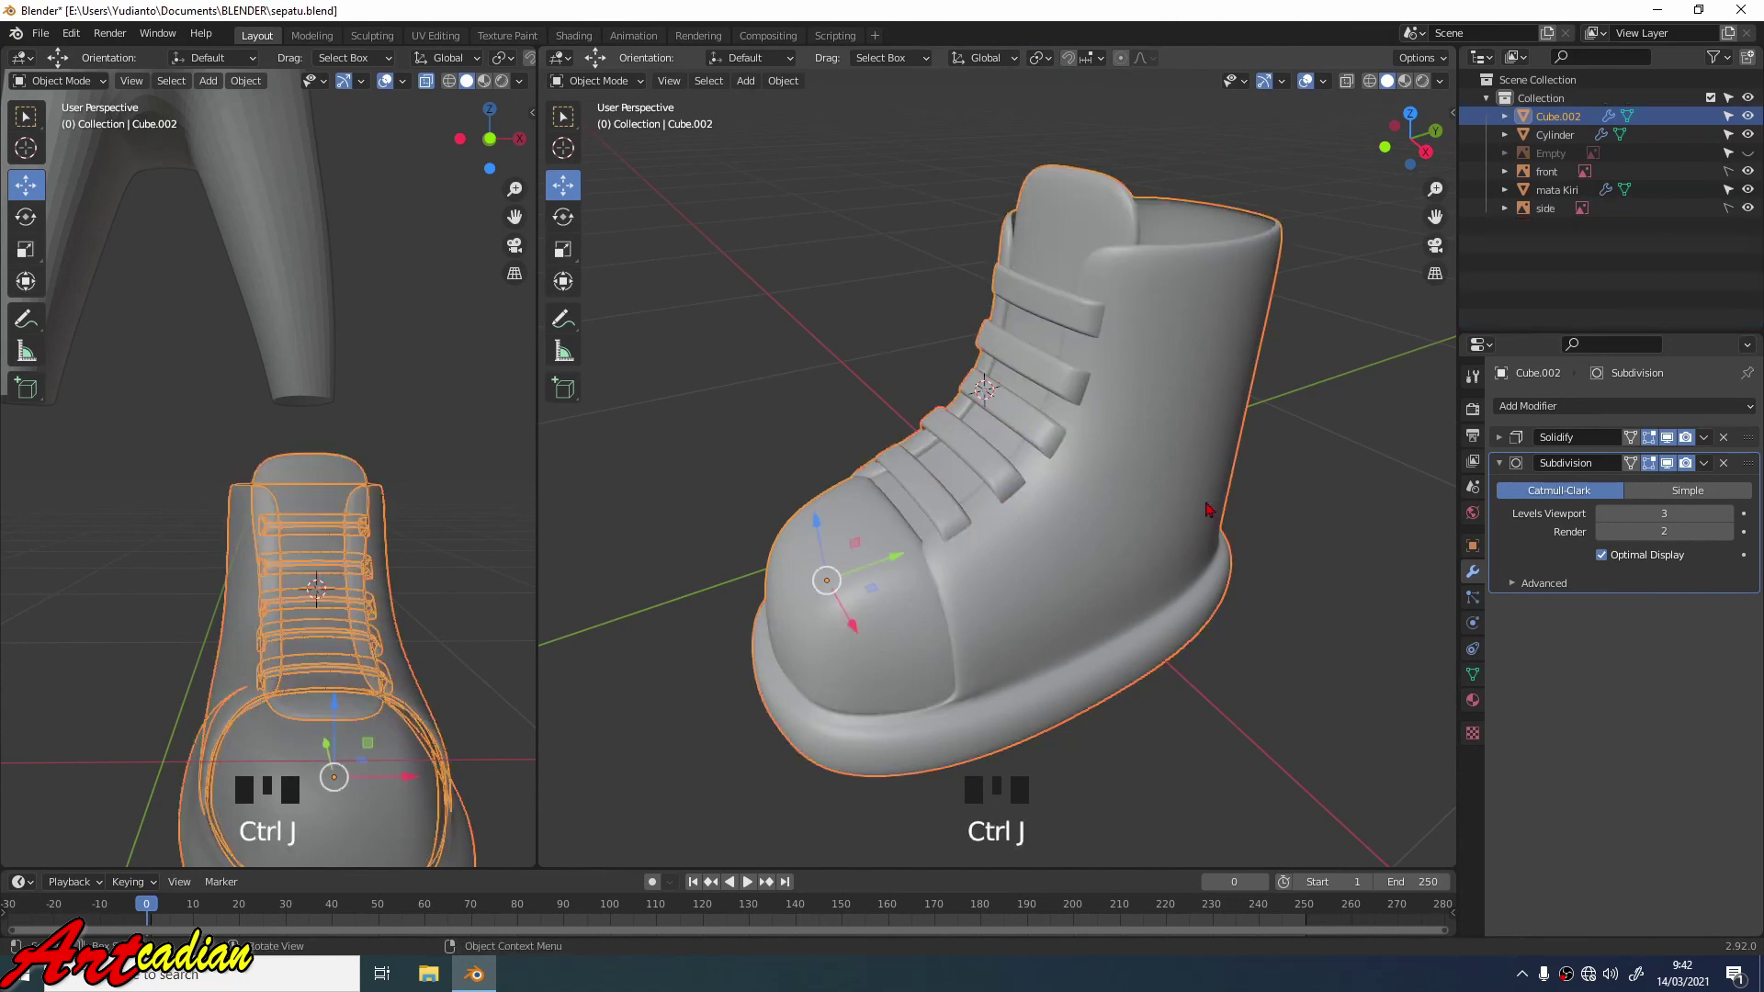
pyautogui.click(1308, 488)
pyautogui.click(1197, 399)
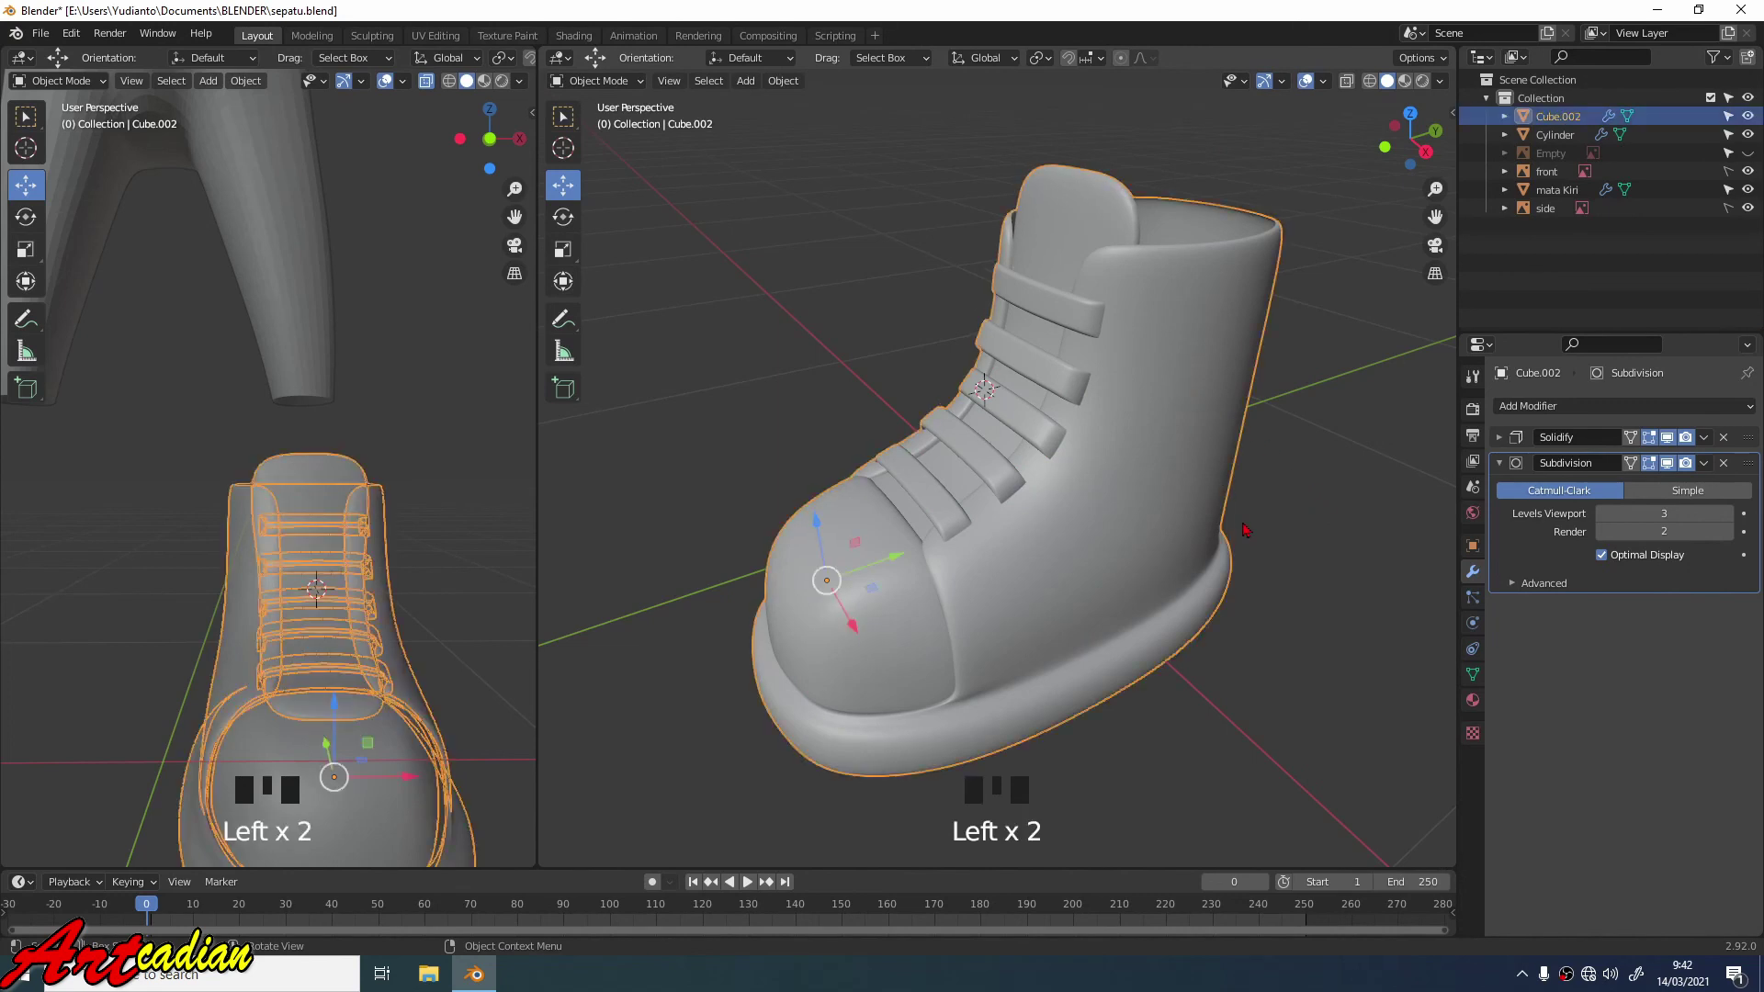
# Show the joined shoe's transform values and apply All Transforms to it.
pyautogui.scroll(-3, 894, 427)
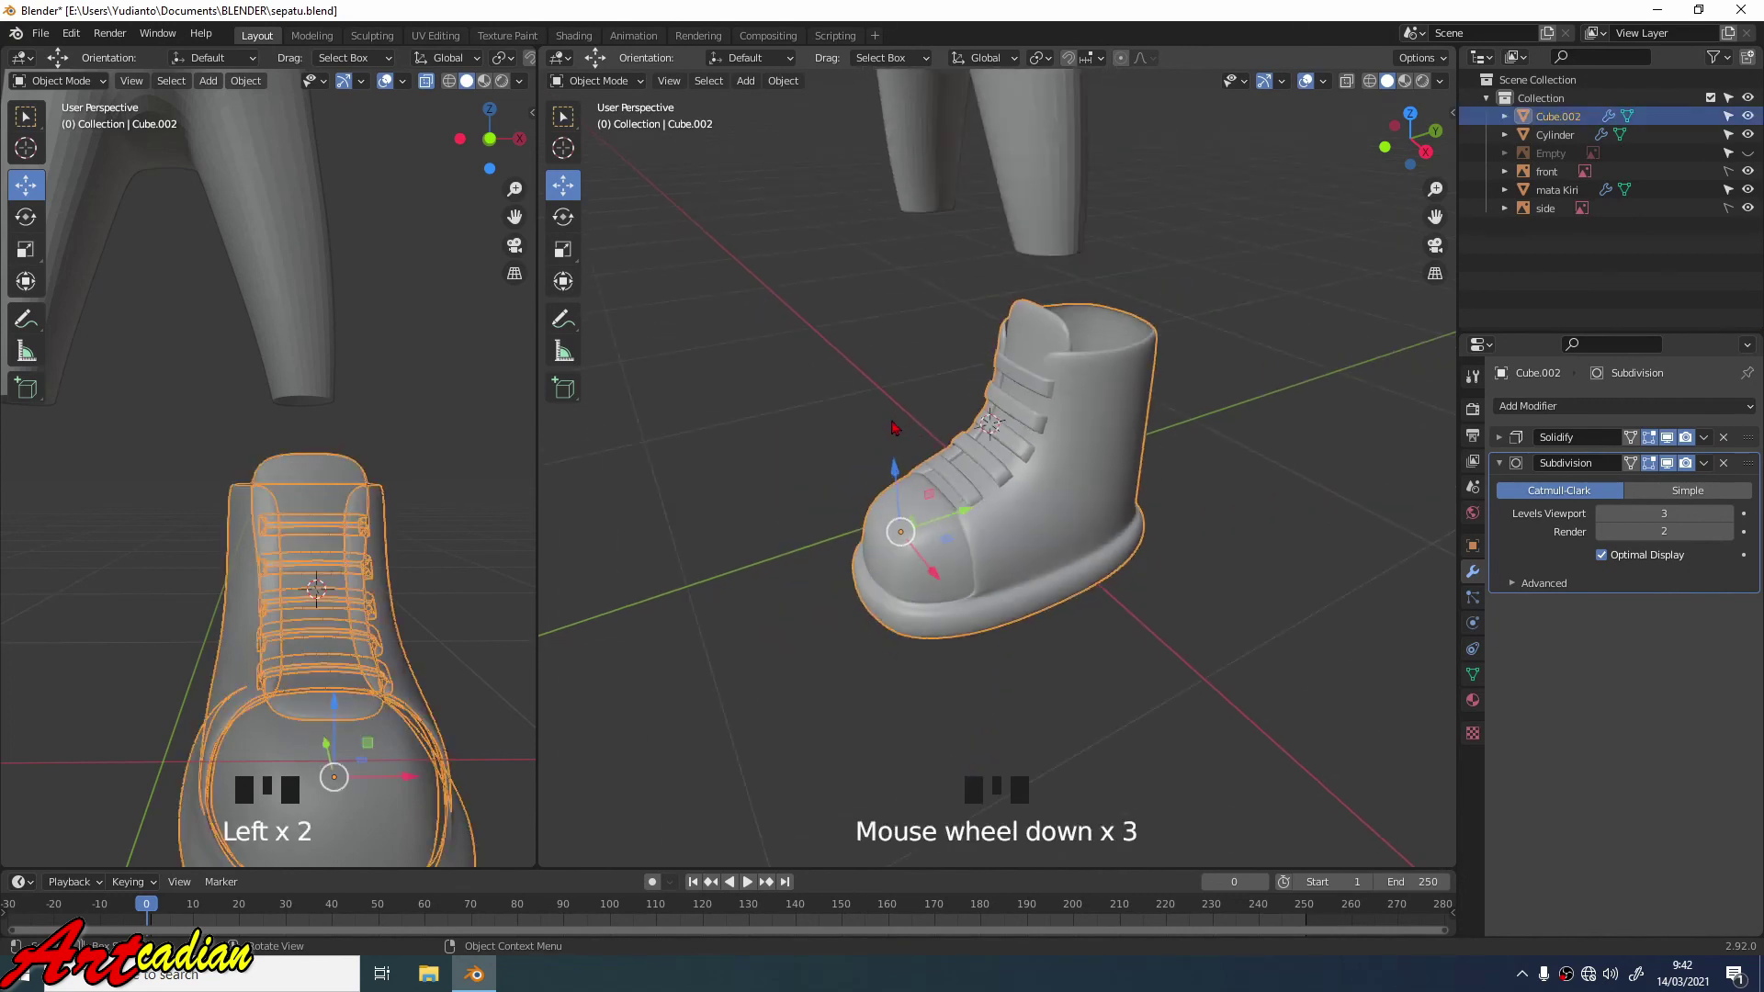
pyautogui.scroll(-4, 377, 483)
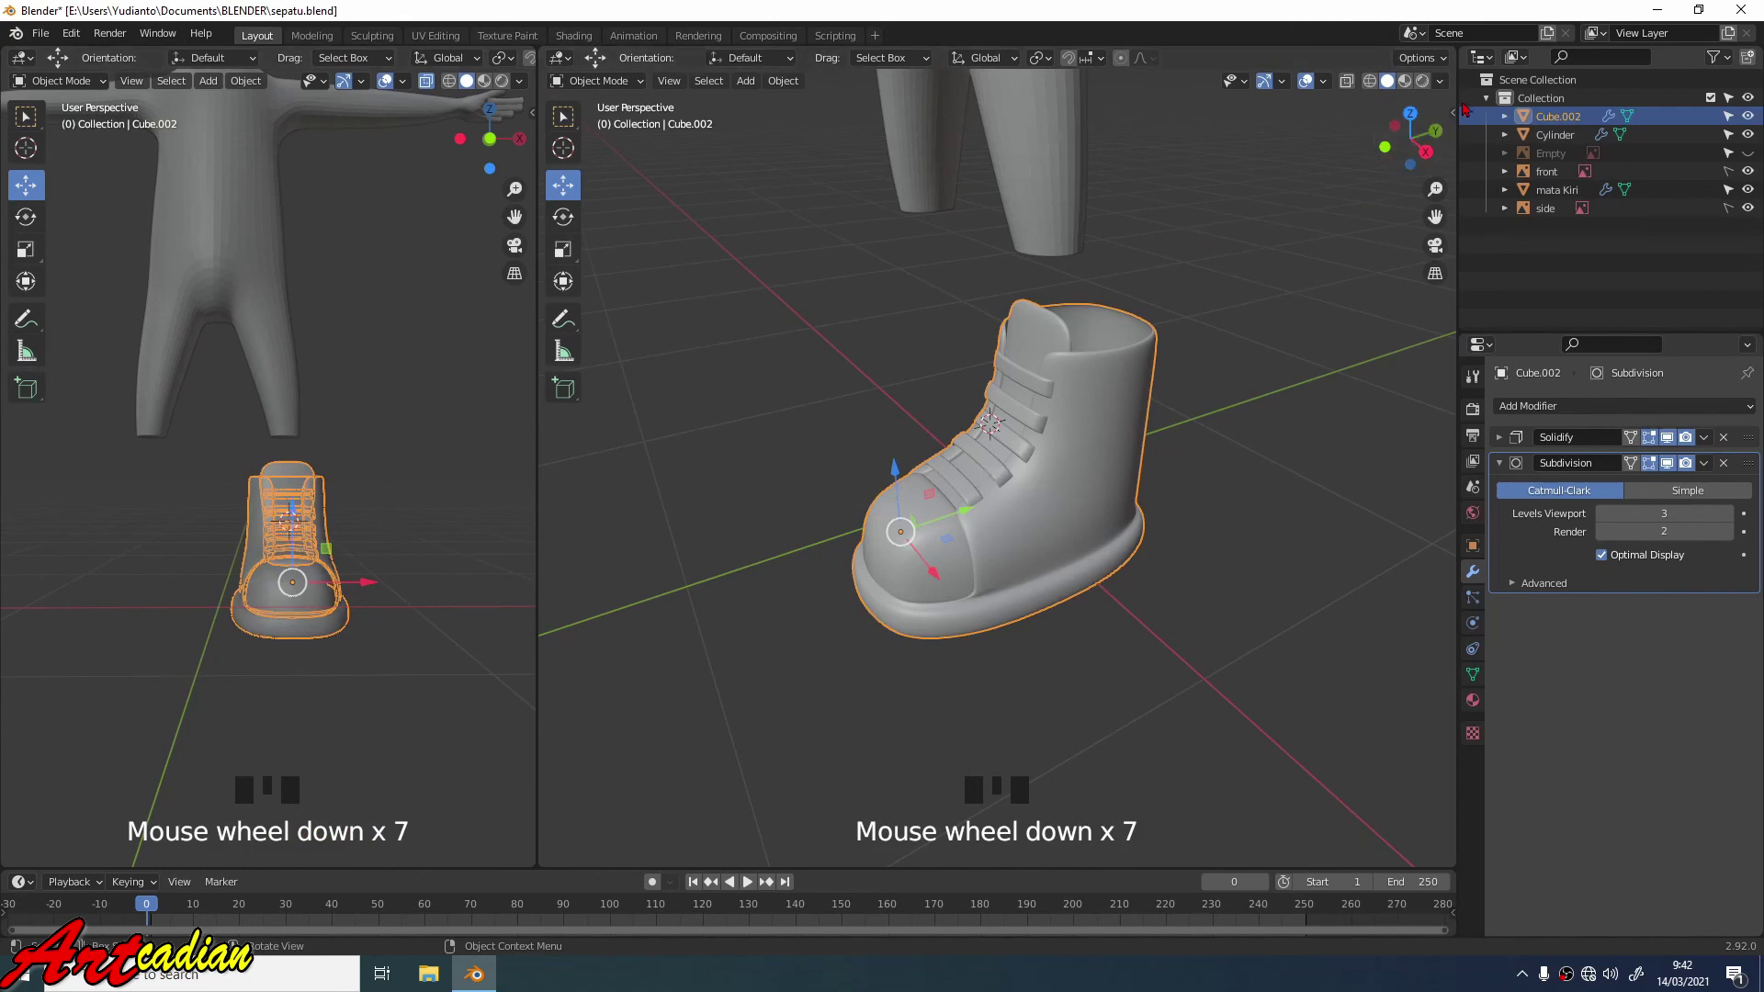
pyautogui.press('n')
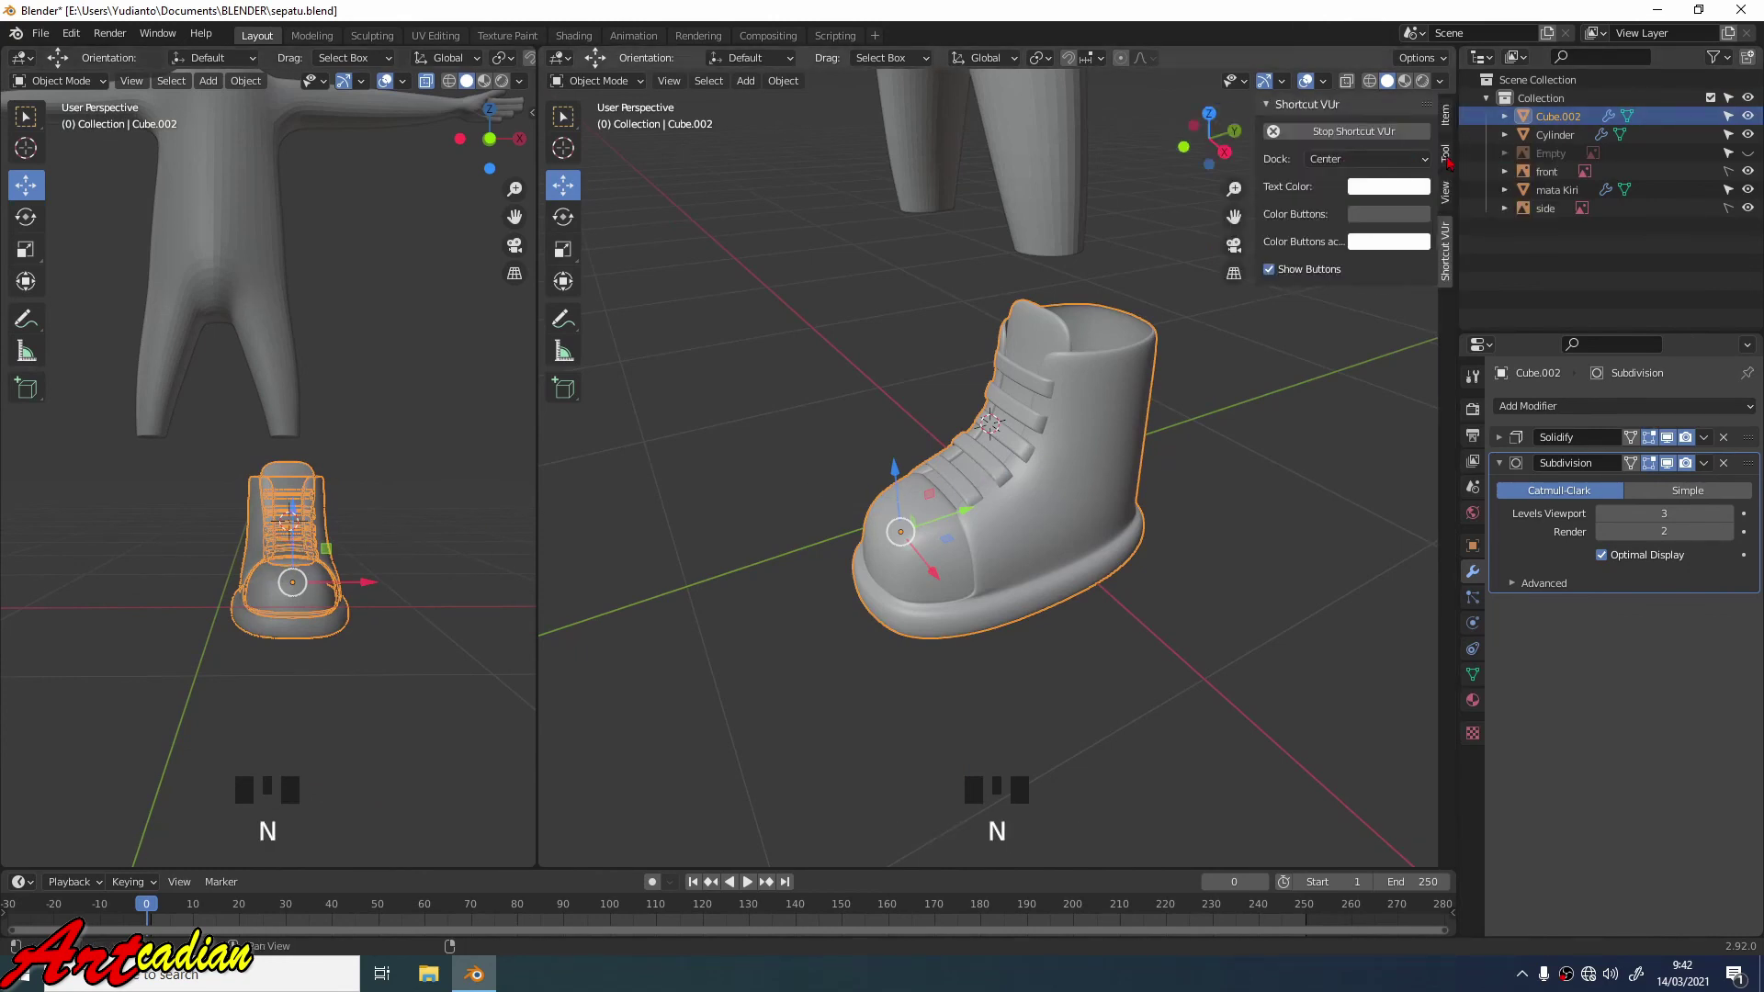
pyautogui.click(1445, 115)
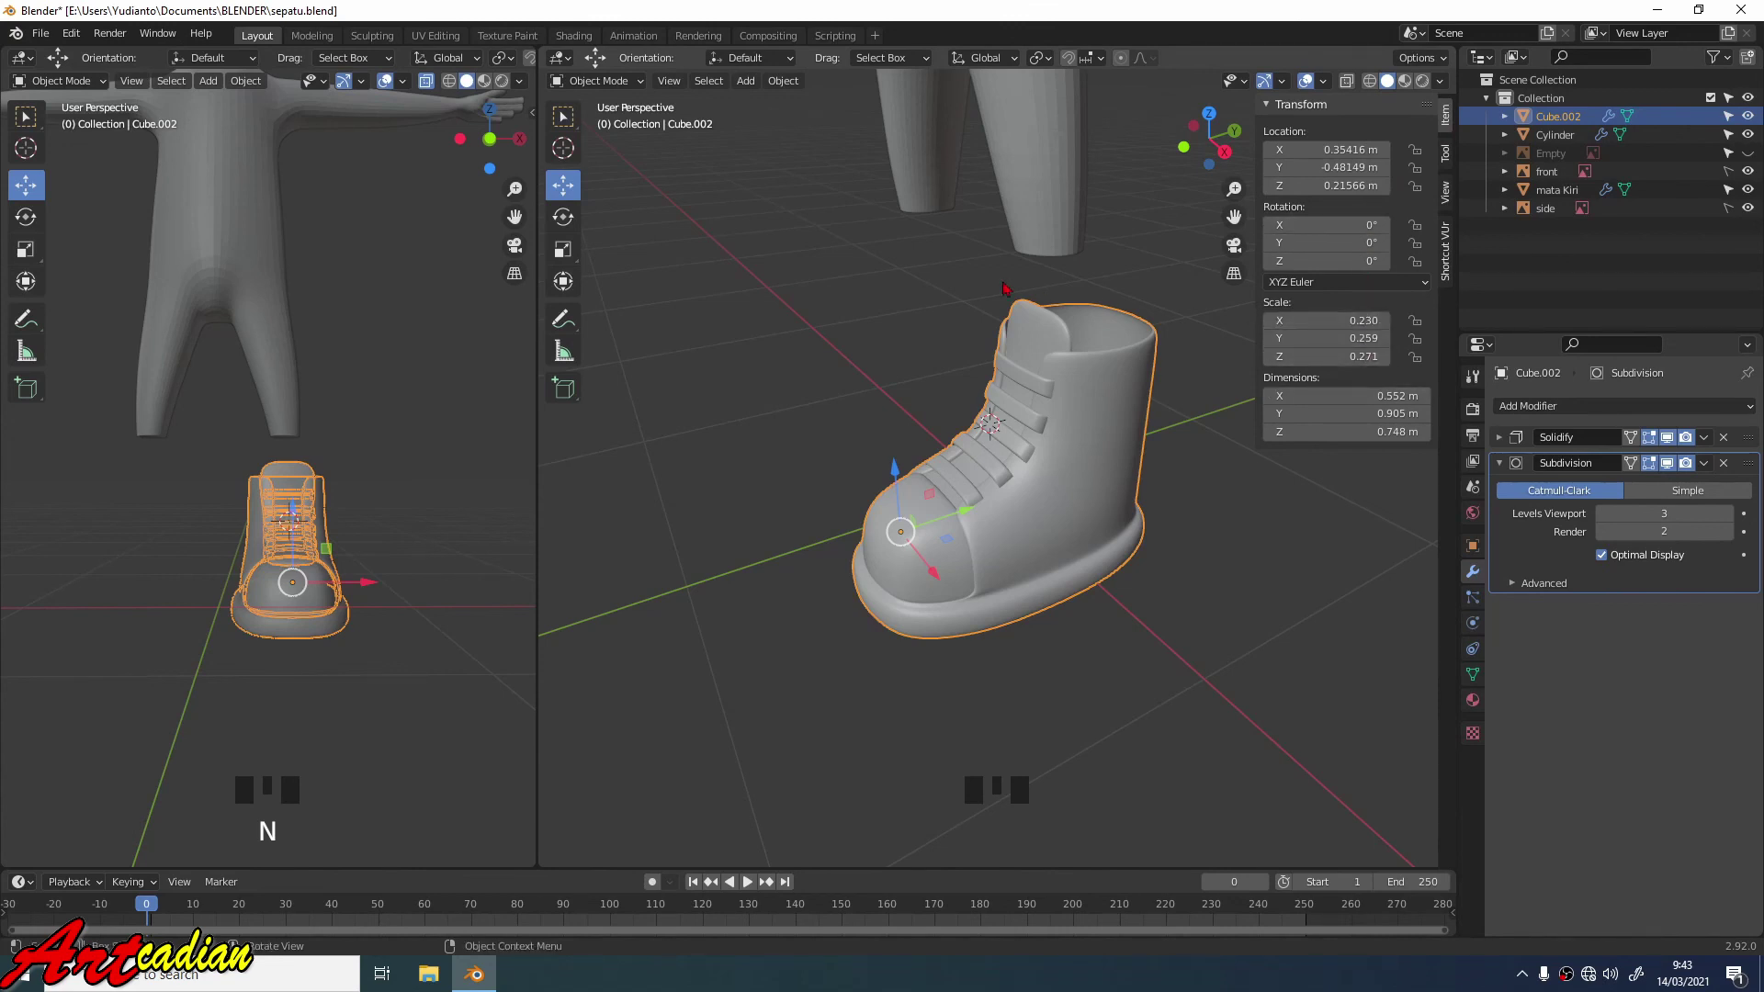
pyautogui.click(712, 84)
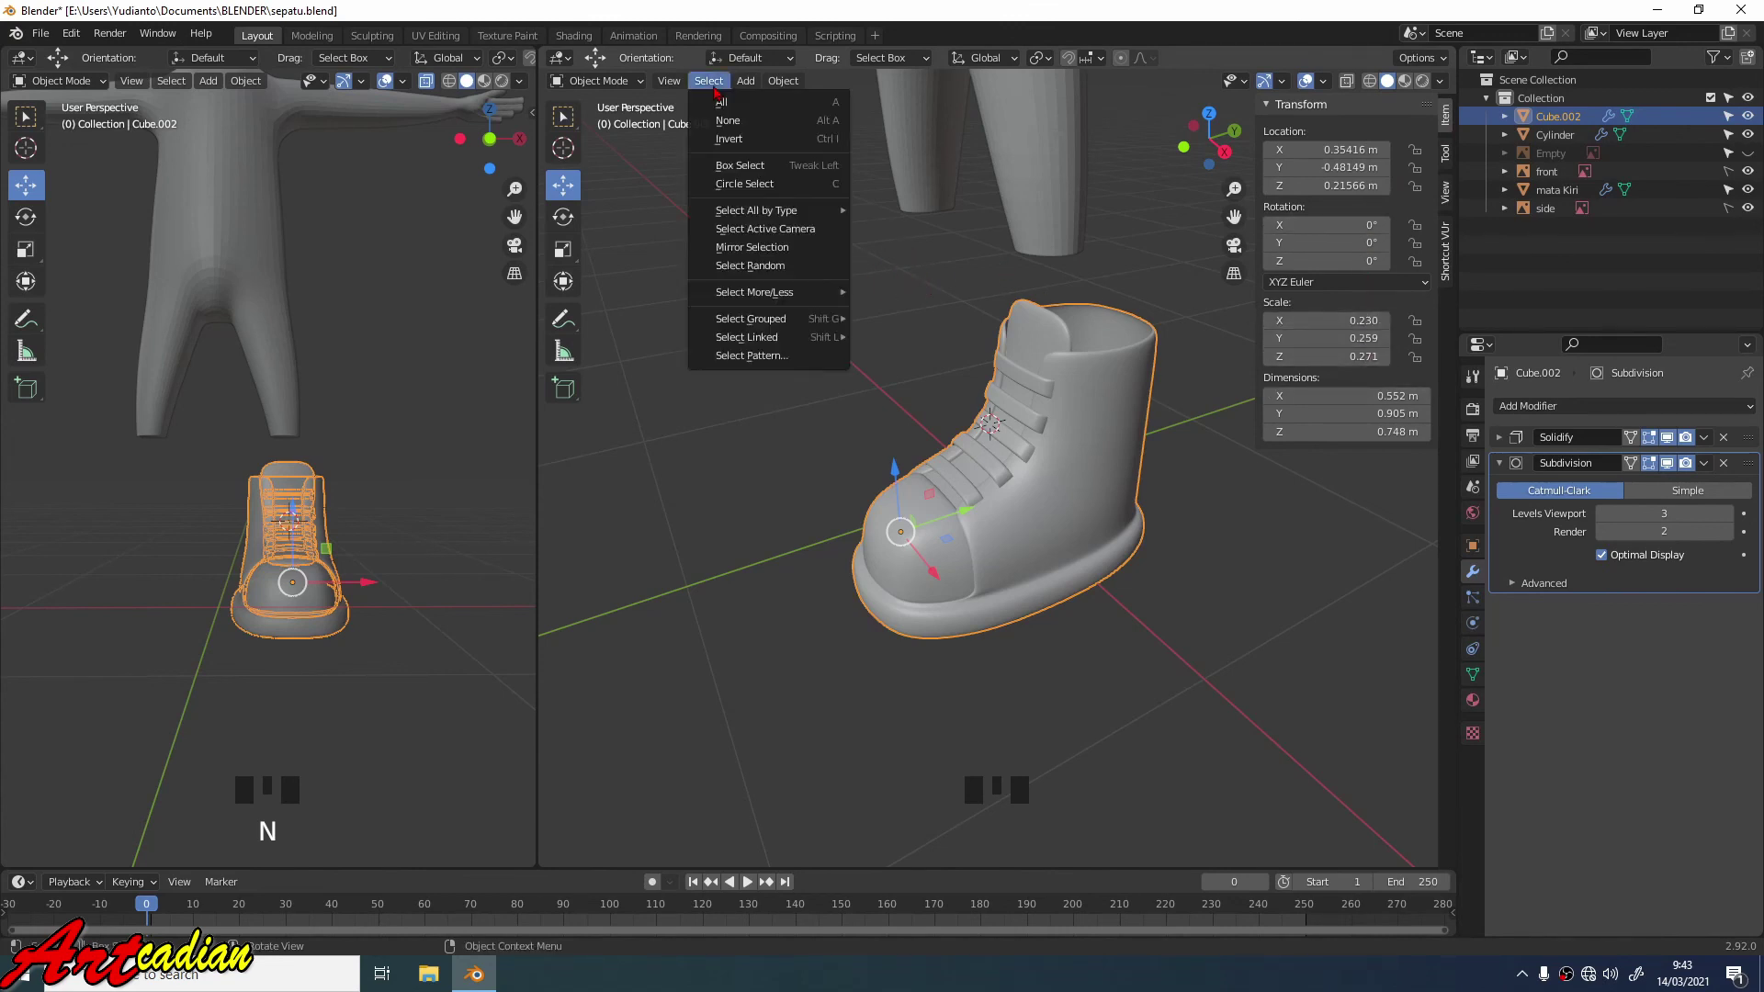
pyautogui.moveTo(795, 82)
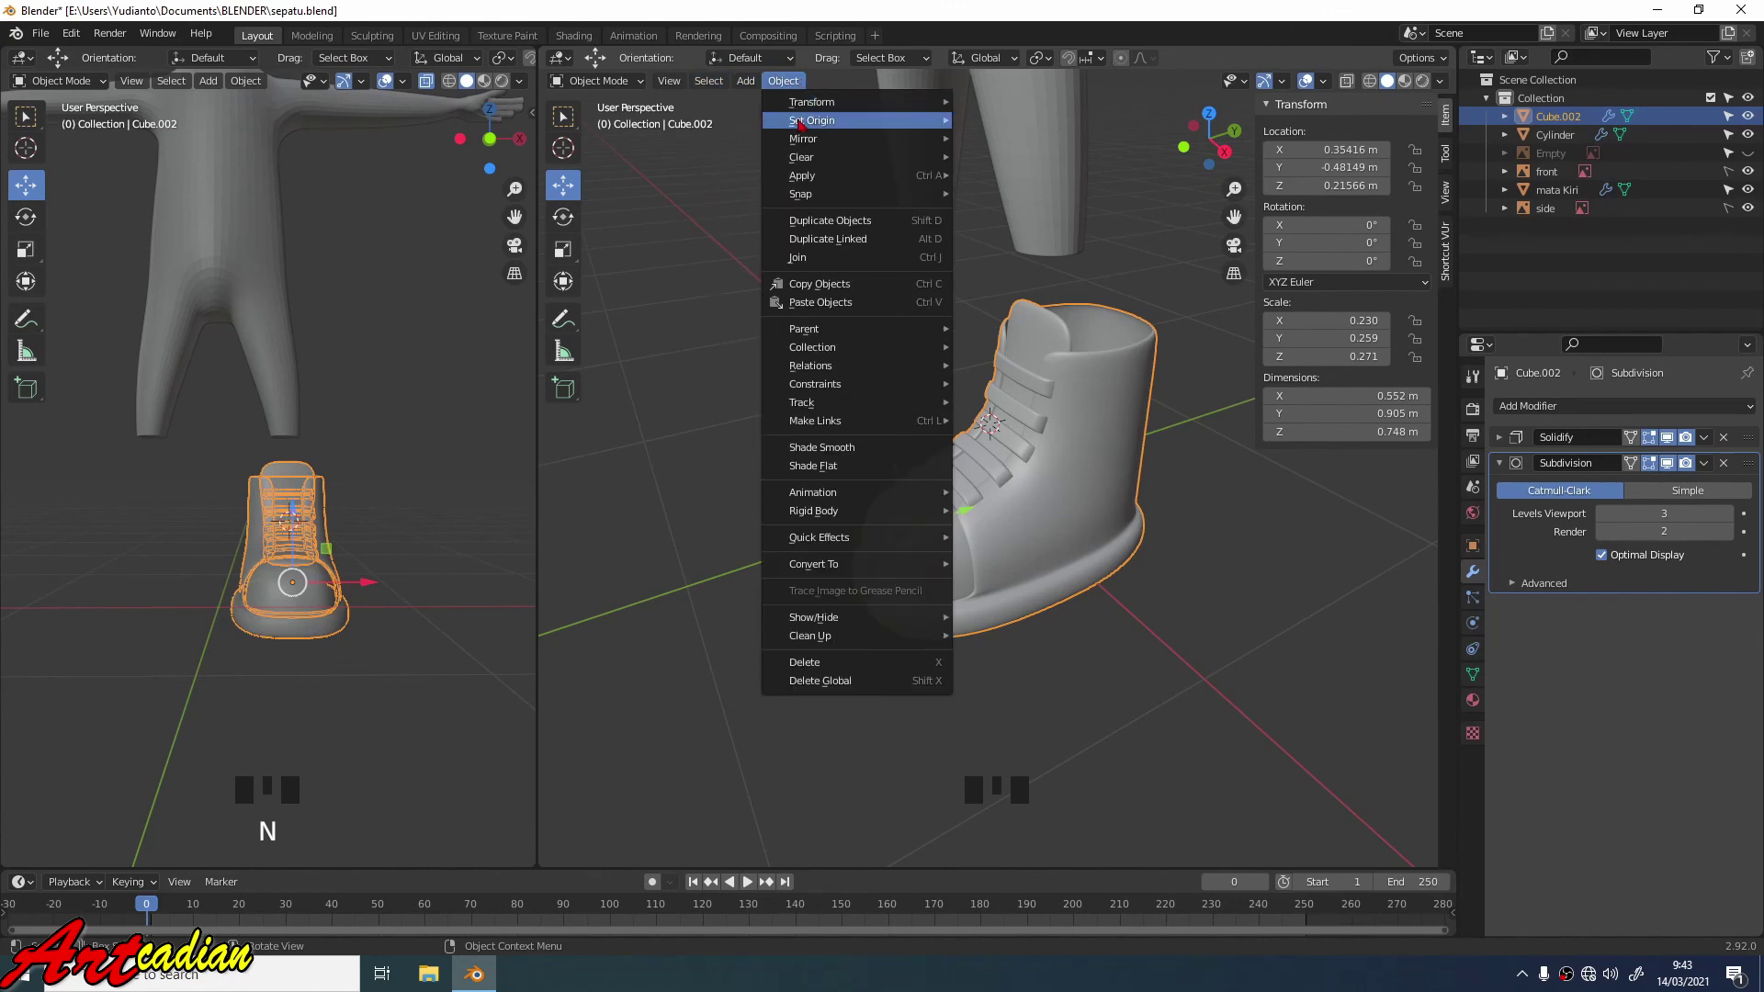
pyautogui.moveTo(812, 183)
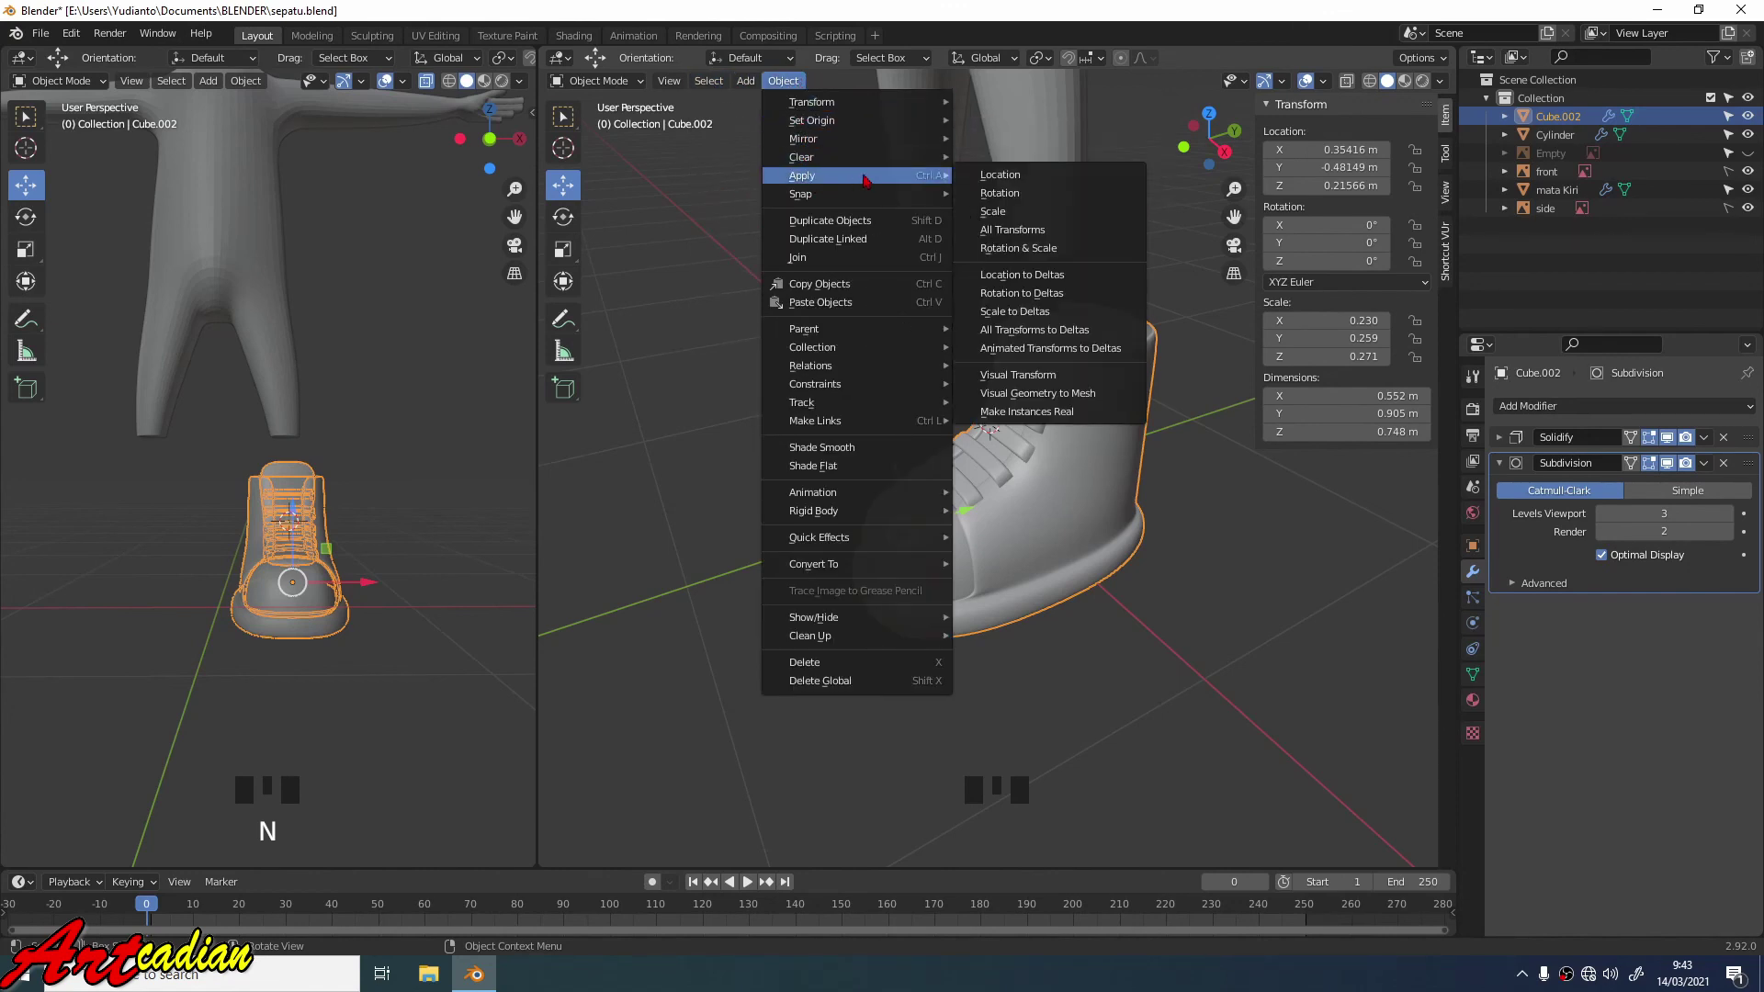
pyautogui.click(1014, 230)
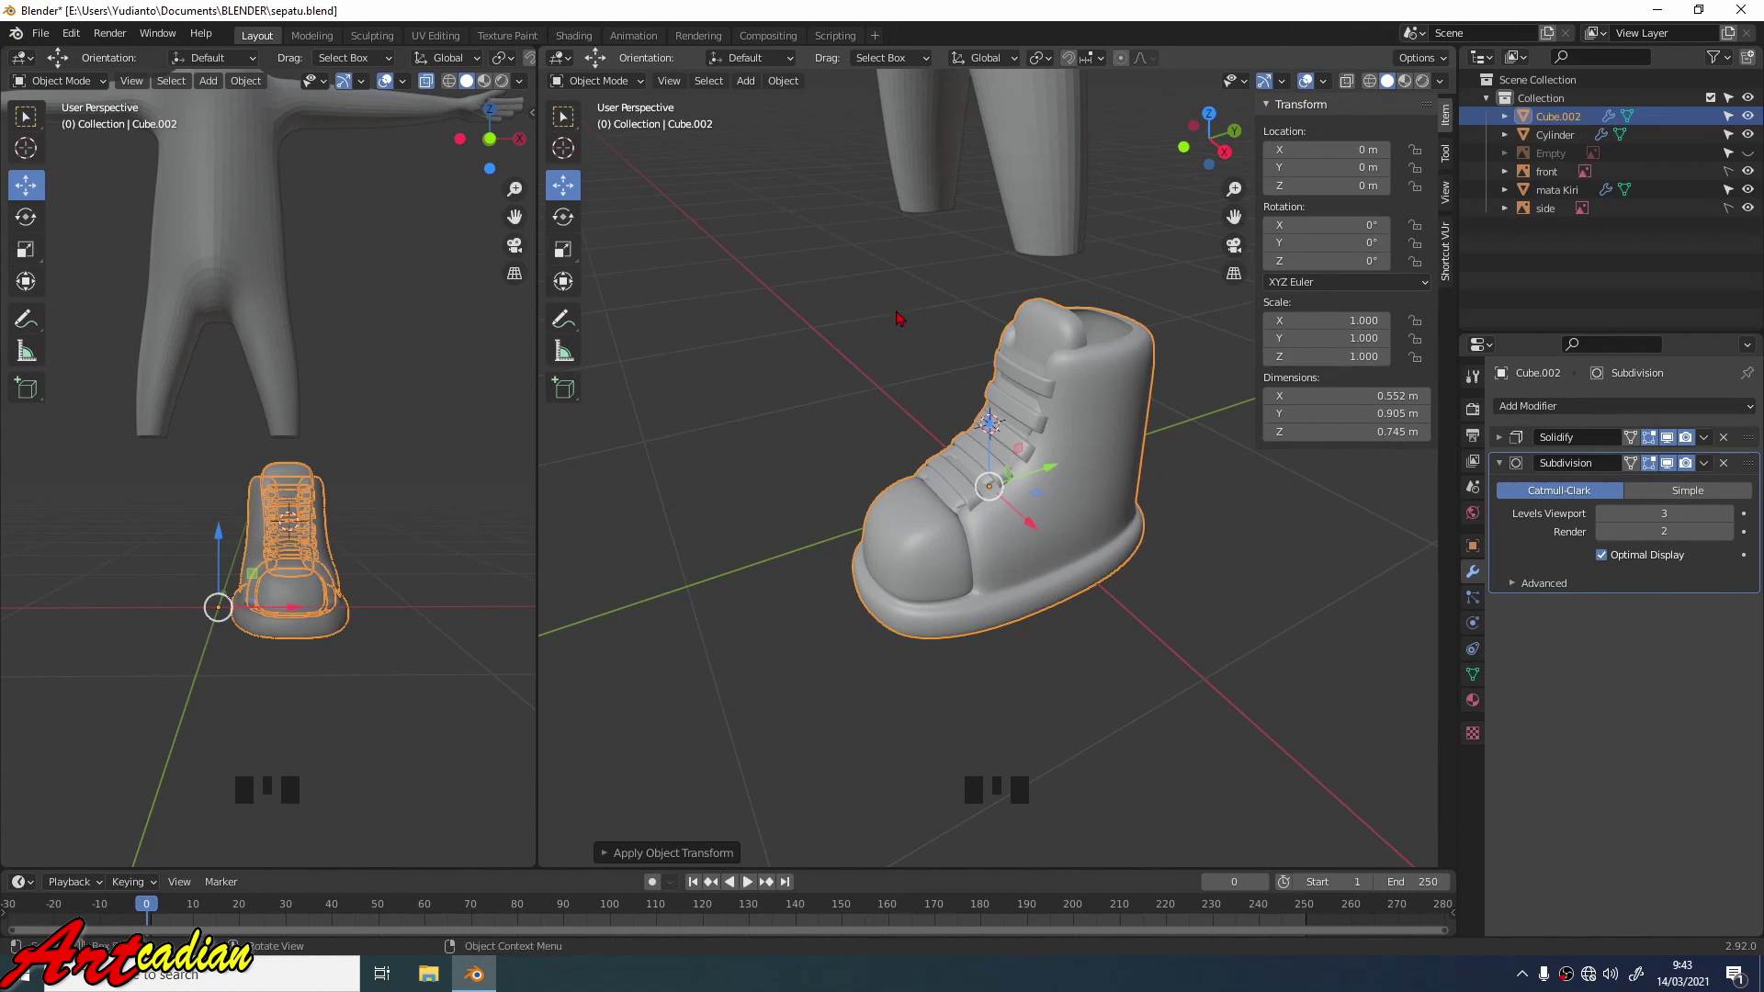
# Apply the Solidify modifier on the joined shoe, keeping its Subdivision modifier.
pyautogui.scroll(-2, 866, 326)
pyautogui.moveTo(861, 352); pyautogui.dragTo(1004, 337, button='middle')
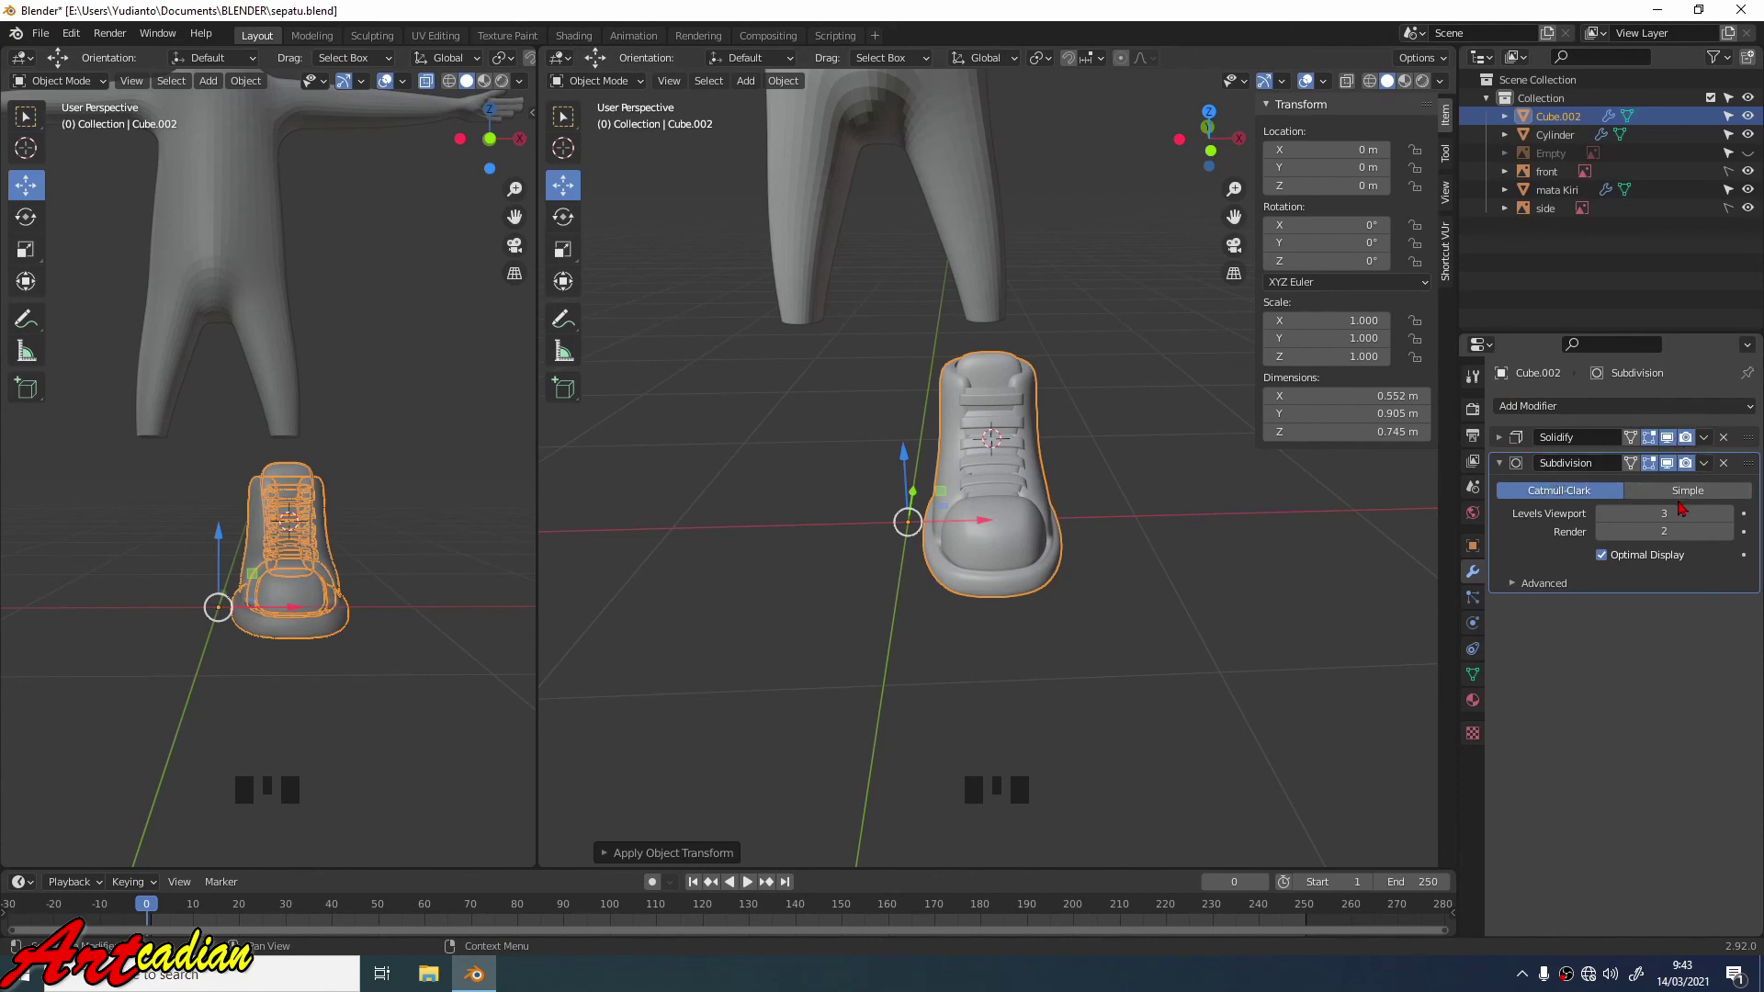
pyautogui.click(1704, 439)
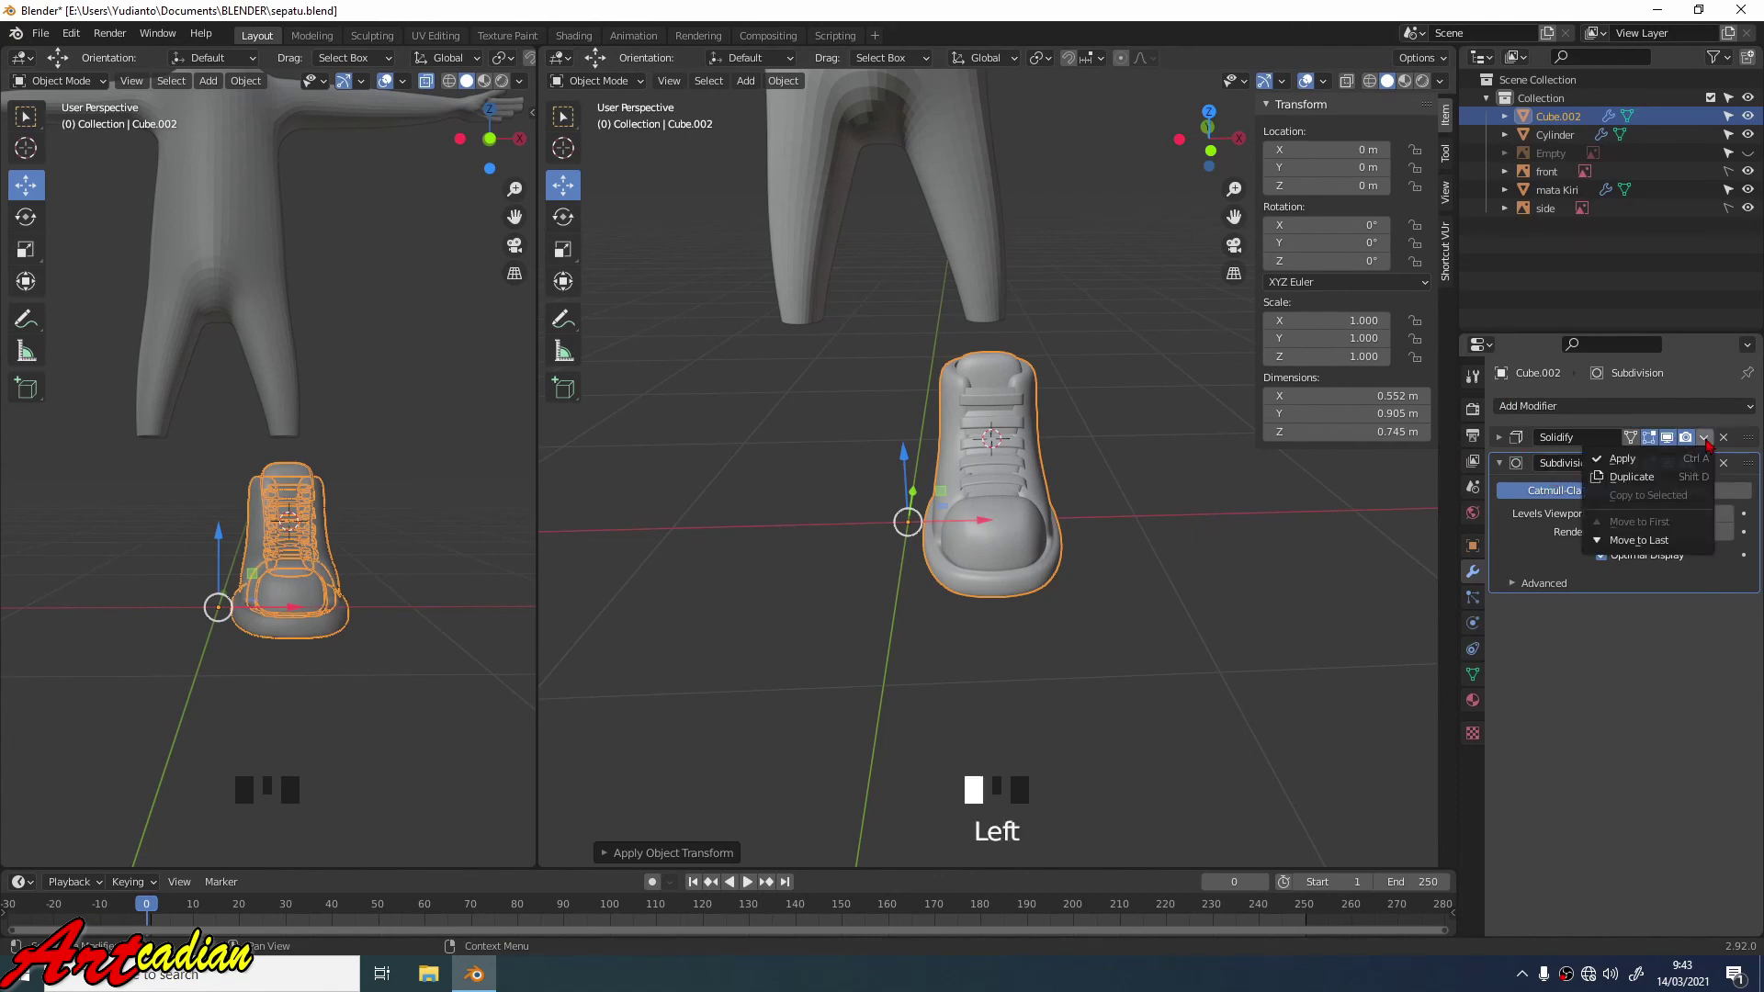
pyautogui.click(1645, 458)
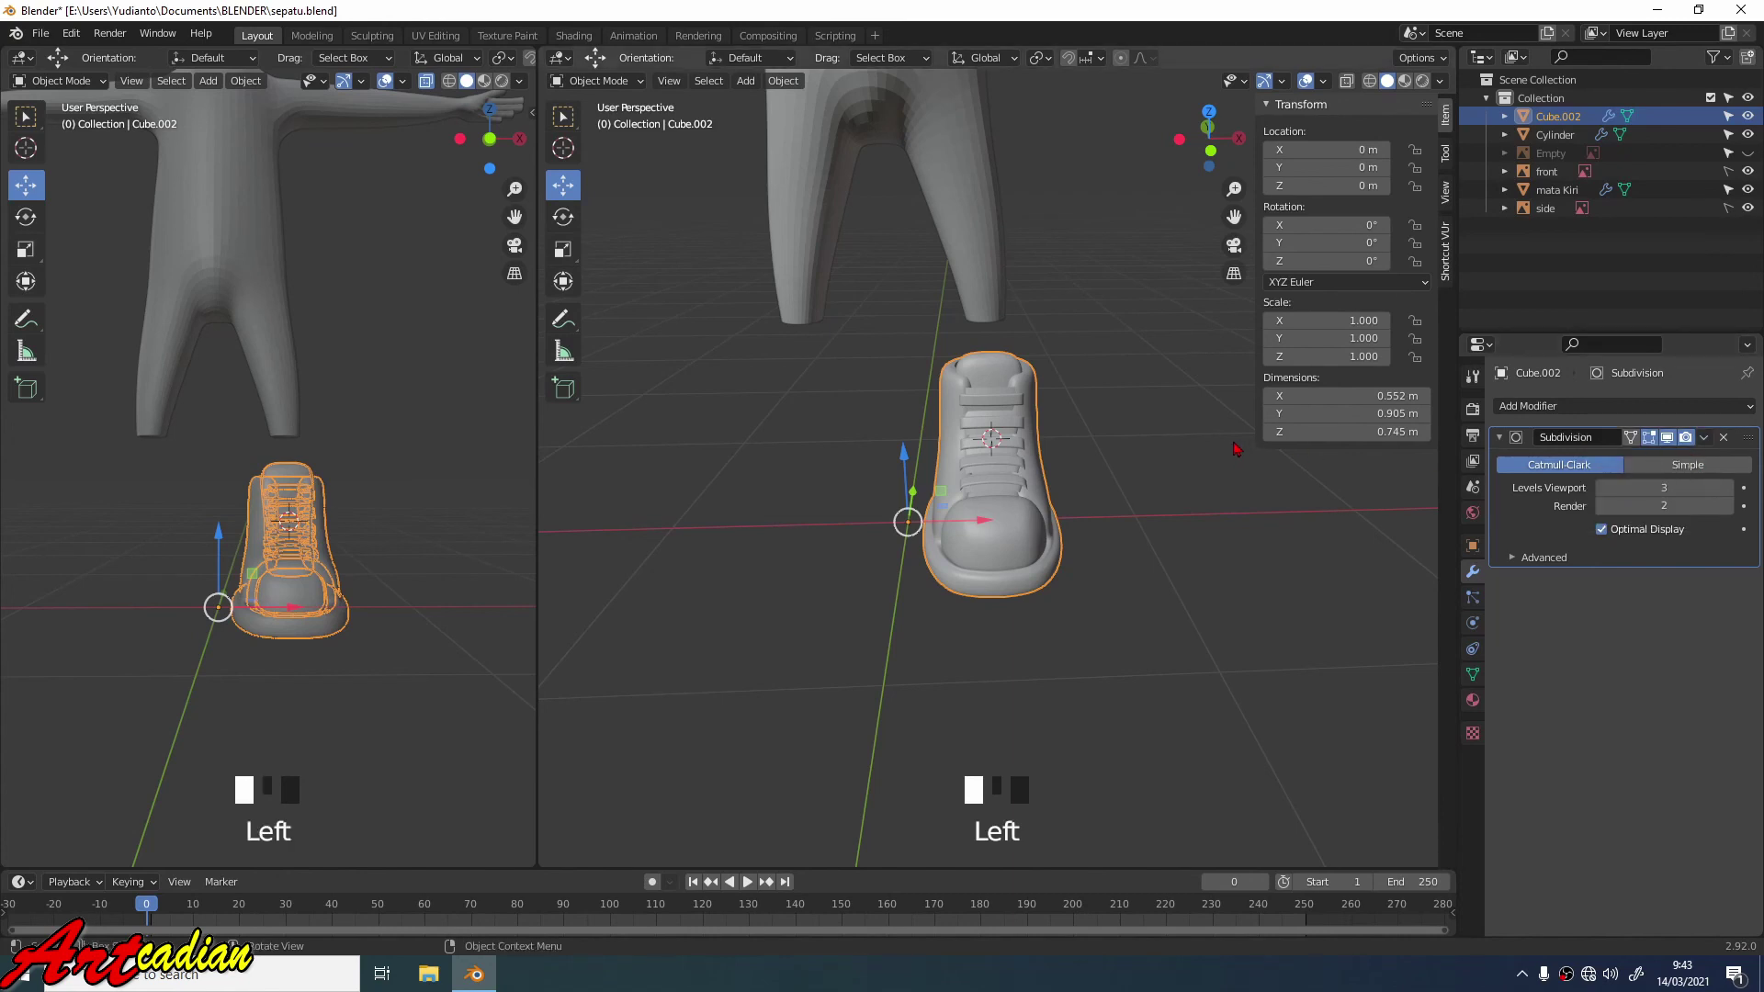
# Add a Mirror modifier on the X axis to the shoe and place it above the Subdivision modifier in the stack.
pyautogui.moveTo(1194, 446)
pyautogui.mouseDown(button='middle')
pyautogui.moveTo(1162, 504)
pyautogui.moveTo(1174, 470)
pyautogui.mouseUp(button='middle')
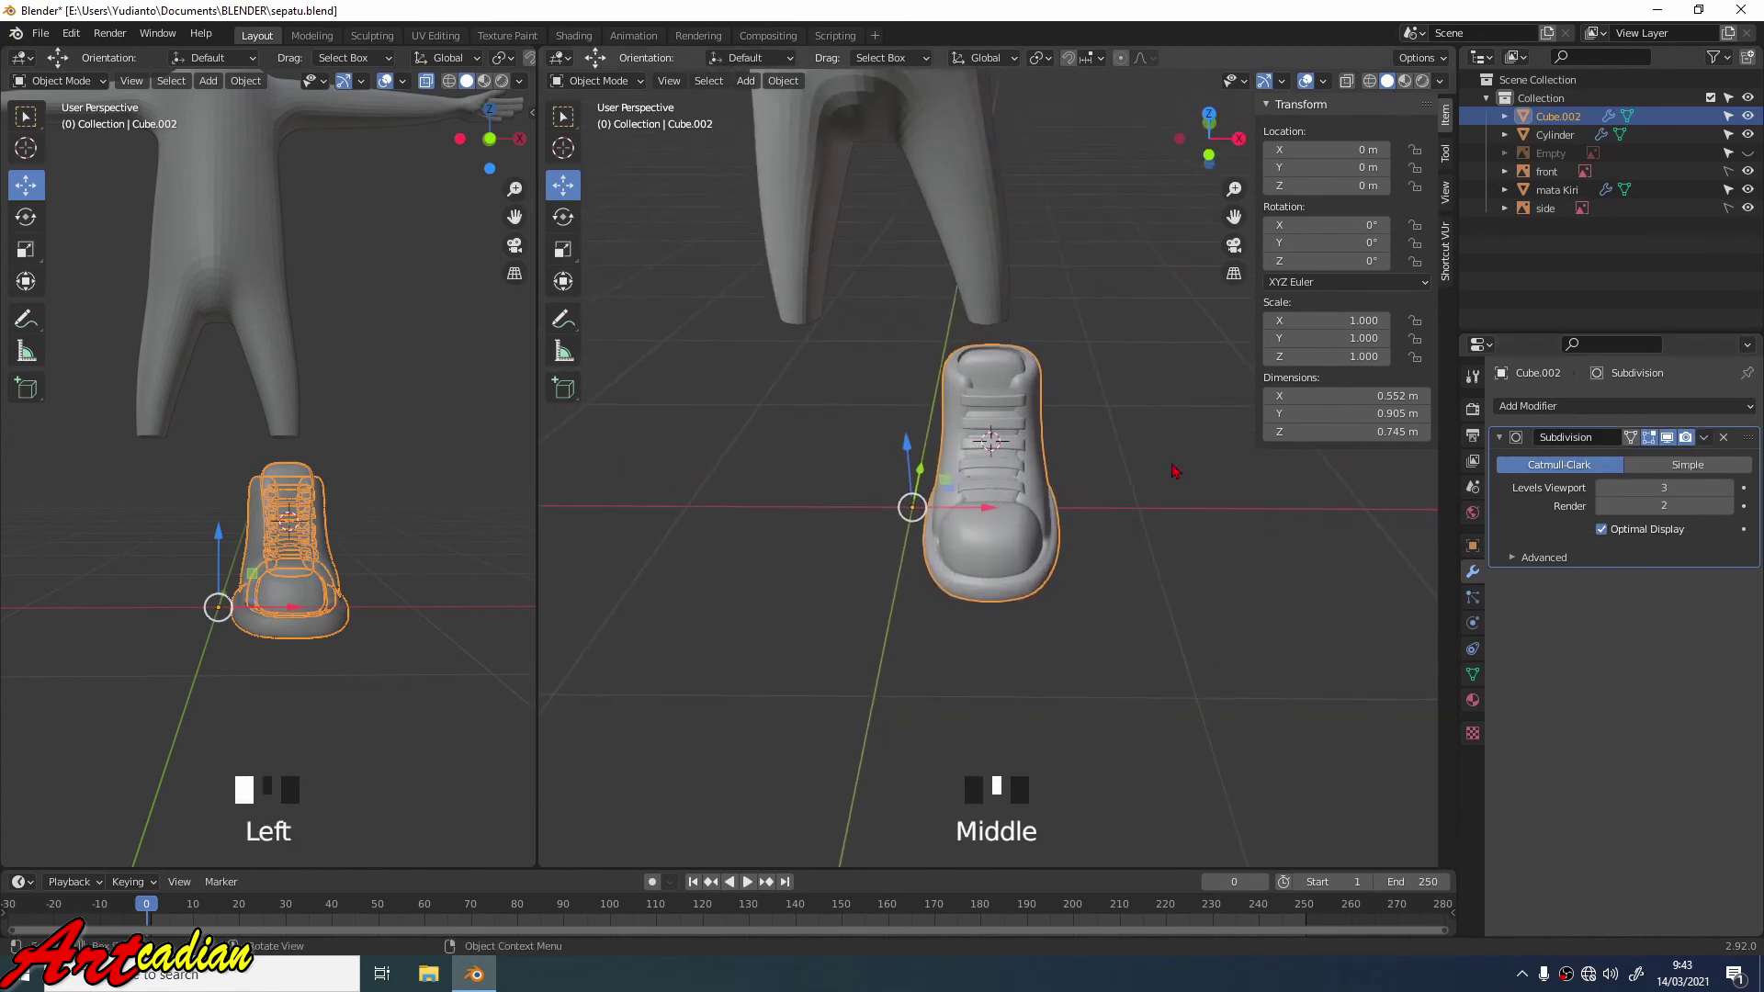
pyautogui.click(1571, 407)
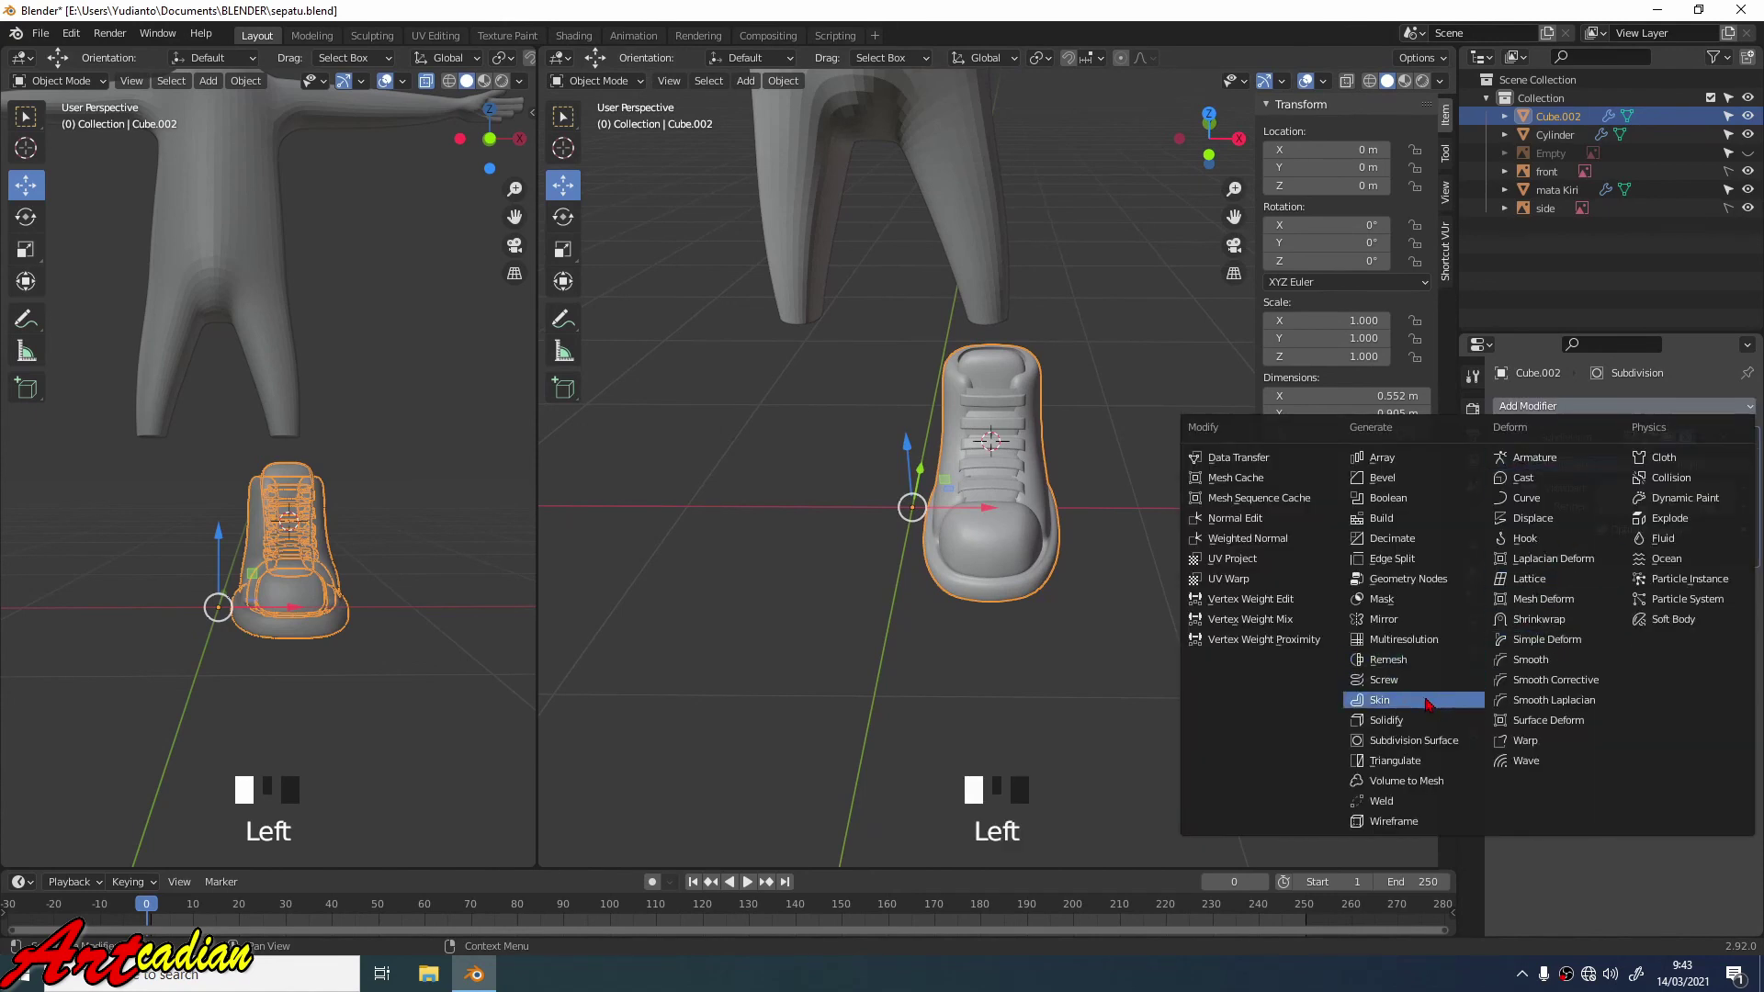
pyautogui.click(1386, 621)
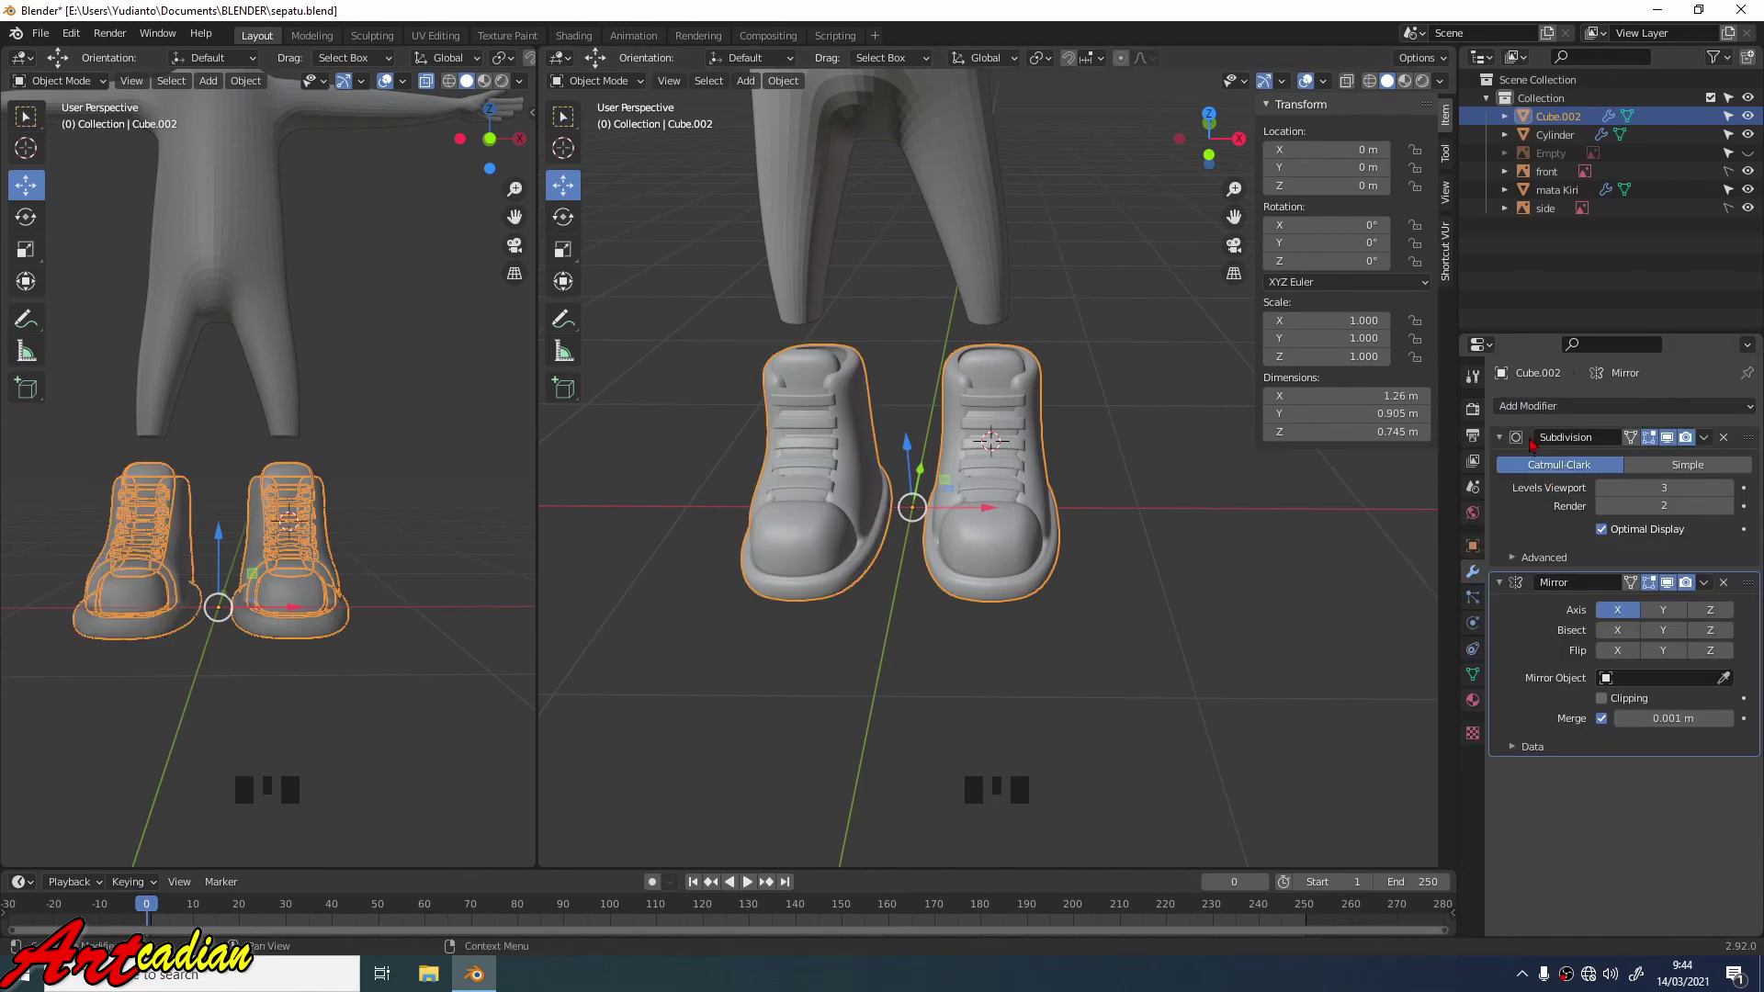
pyautogui.moveTo(988, 441); pyautogui.dragTo(960, 432, button='middle')
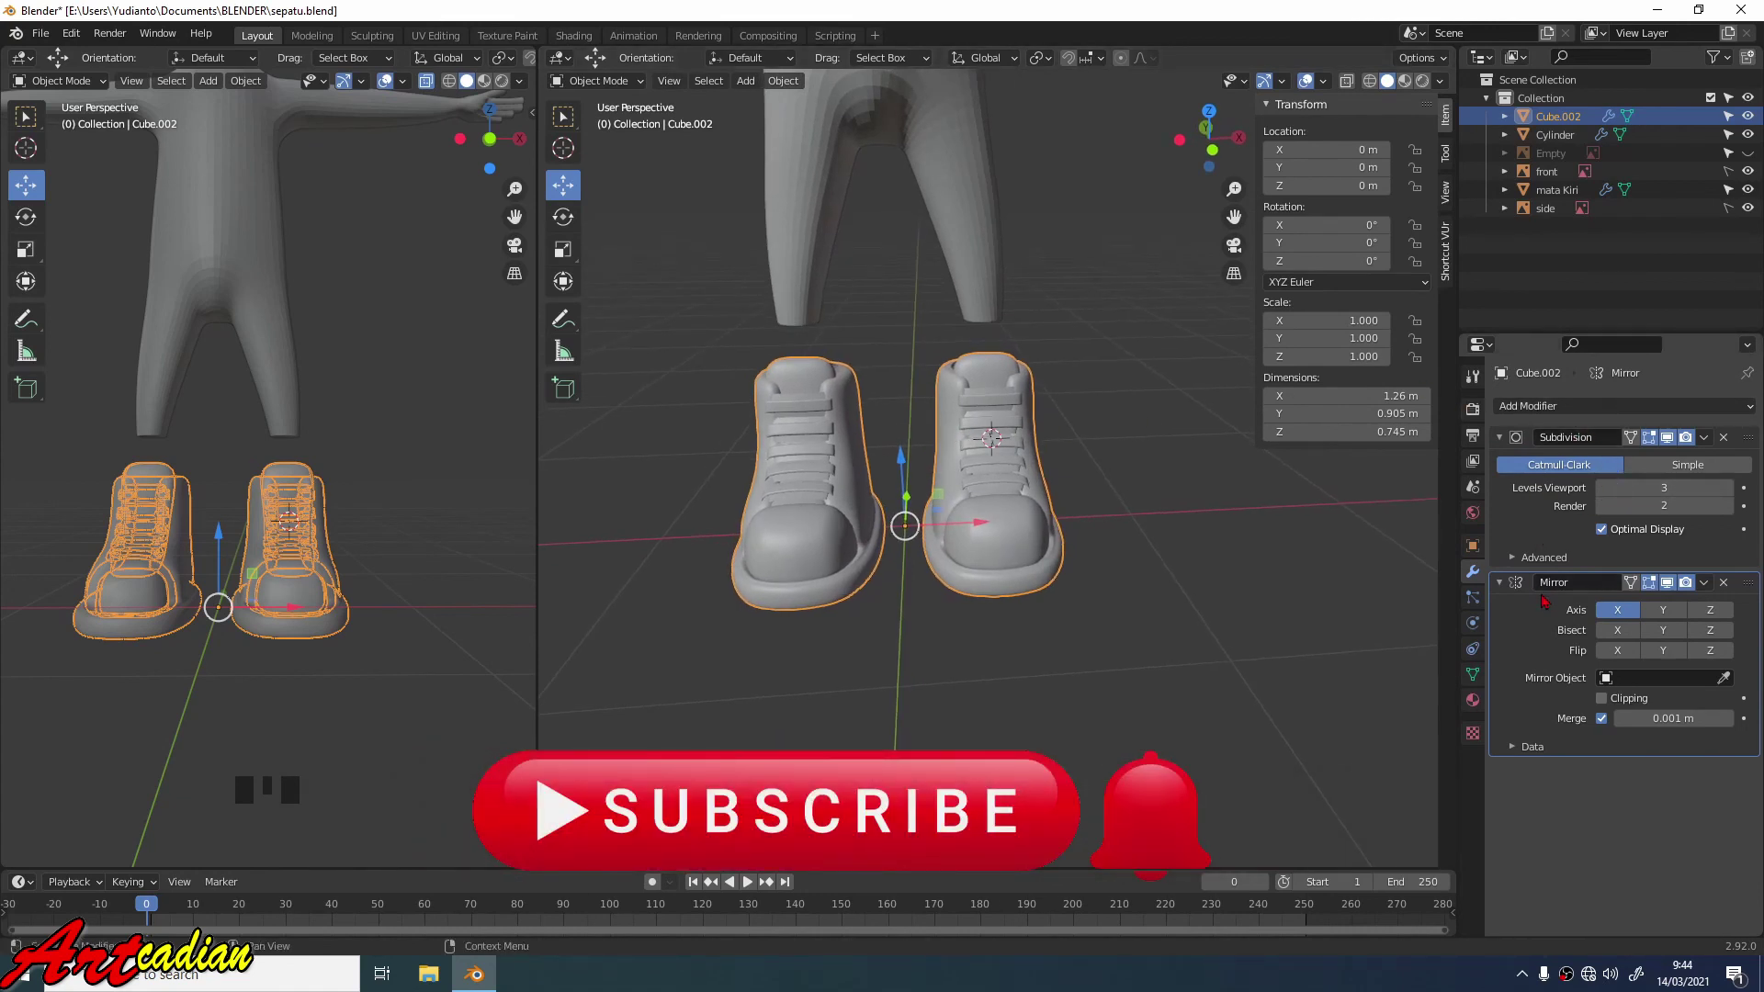
pyautogui.moveTo(1749, 589); pyautogui.dragTo(1732, 444)
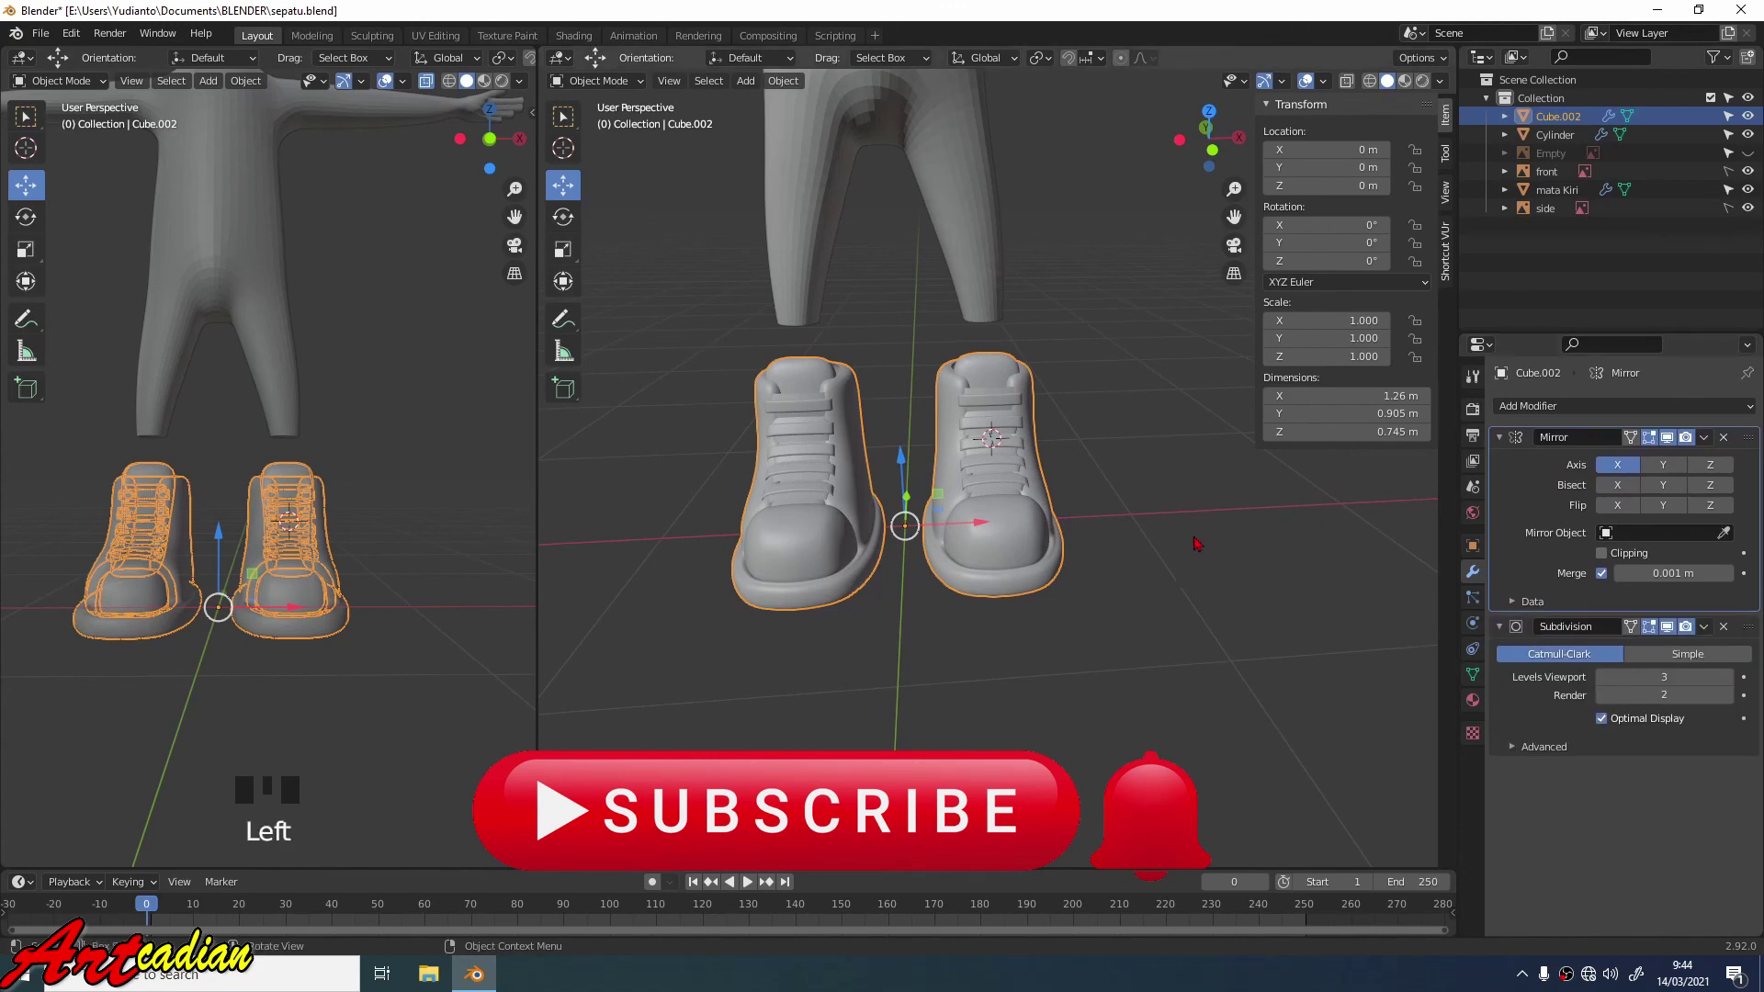
# Examine the pair of shoes against the whole character model and, in front view, against the front reference image.
pyautogui.scroll(2, 1139, 551)
pyautogui.moveTo(1139, 551); pyautogui.dragTo(1121, 493, button='middle')
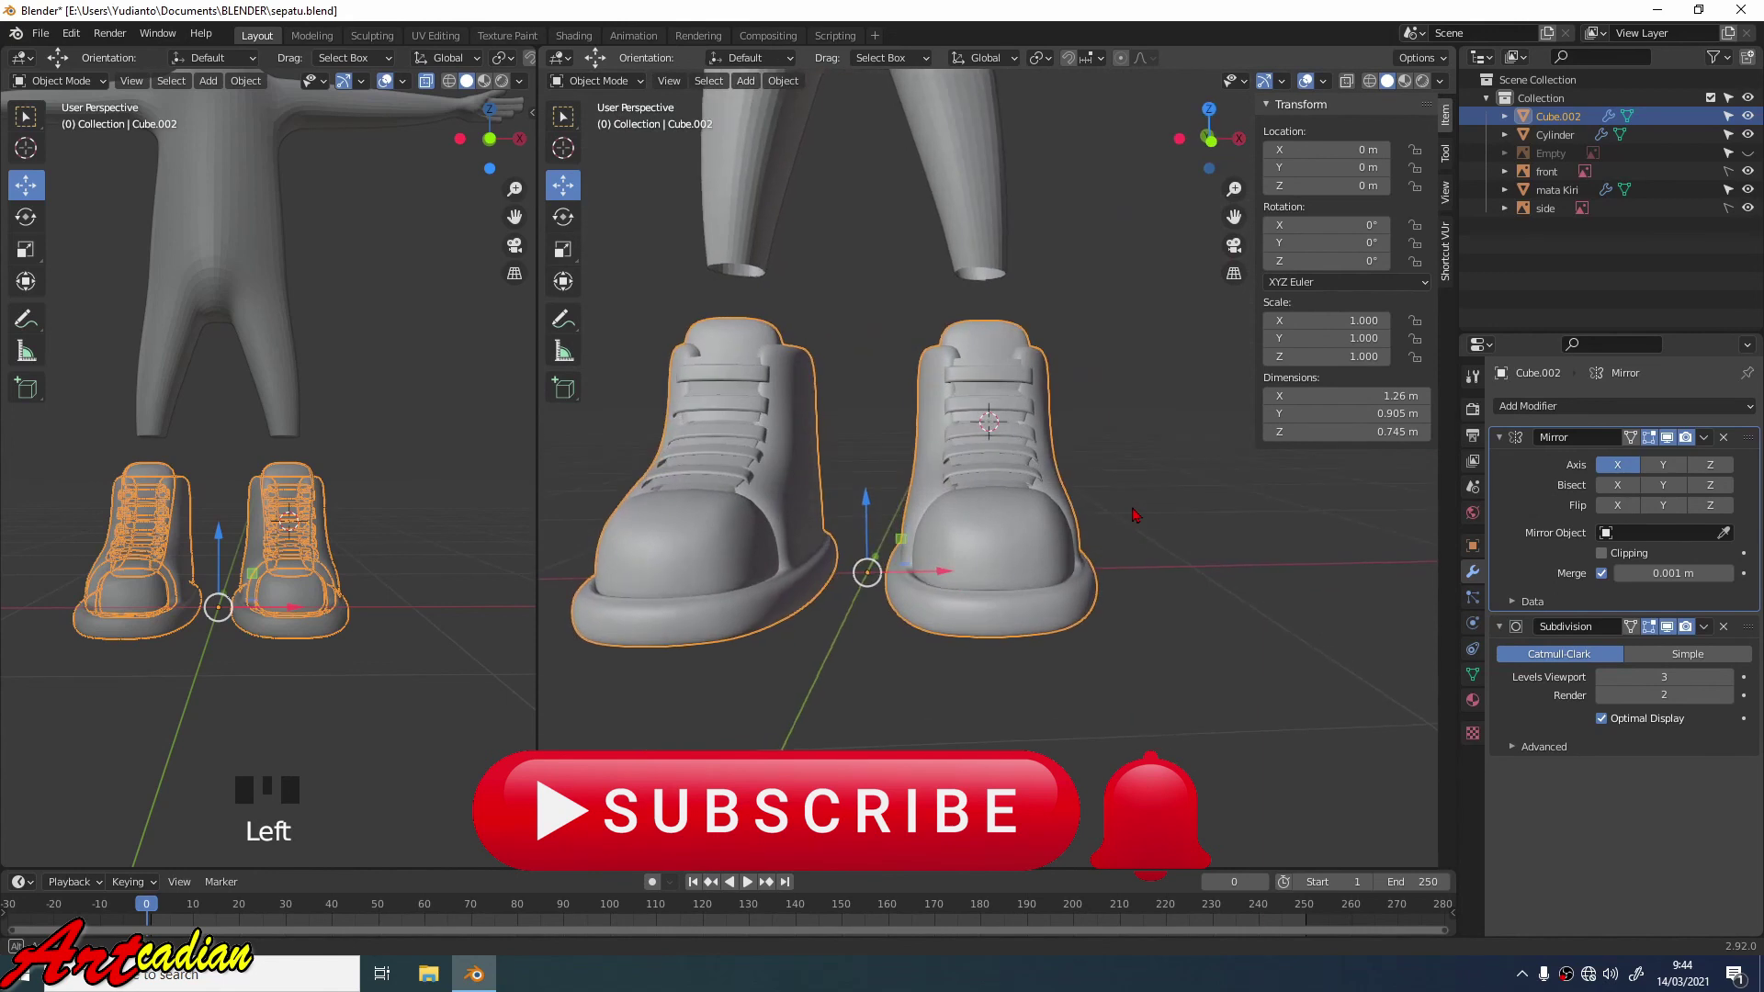
pyautogui.scroll(-3, 1131, 493)
pyautogui.scroll(5, 1121, 471)
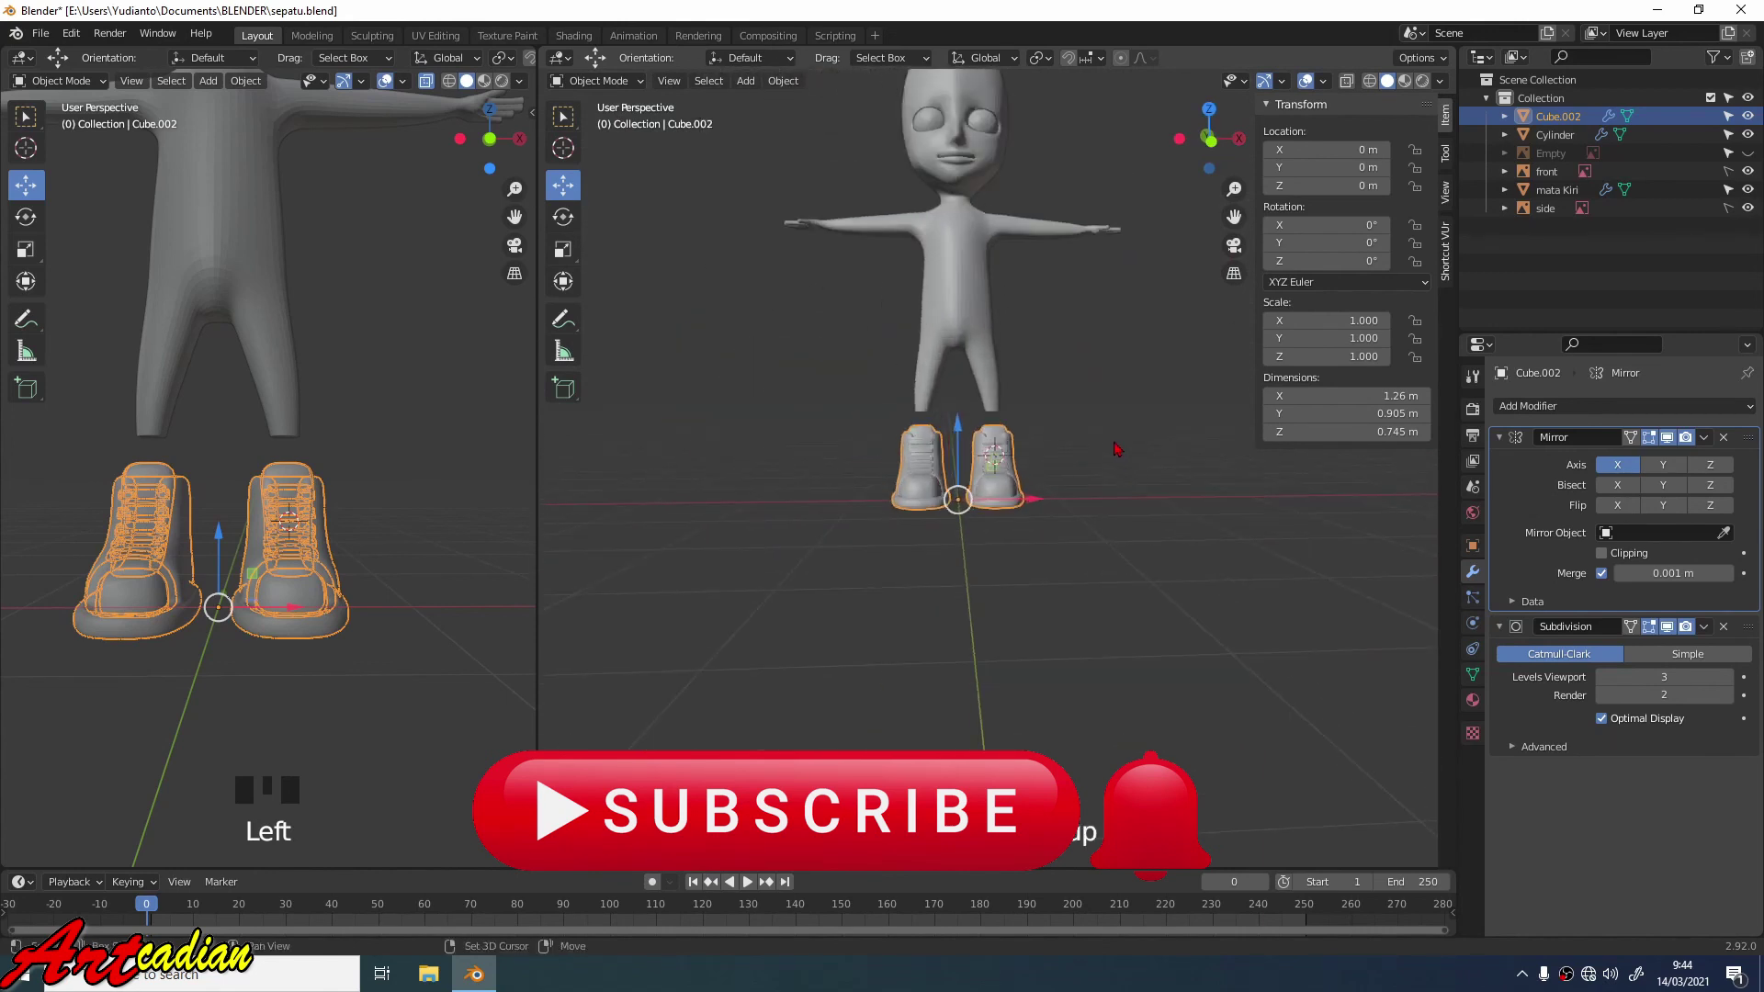
pyautogui.moveTo(1093, 493); pyautogui.dragTo(1042, 500, button='middle')
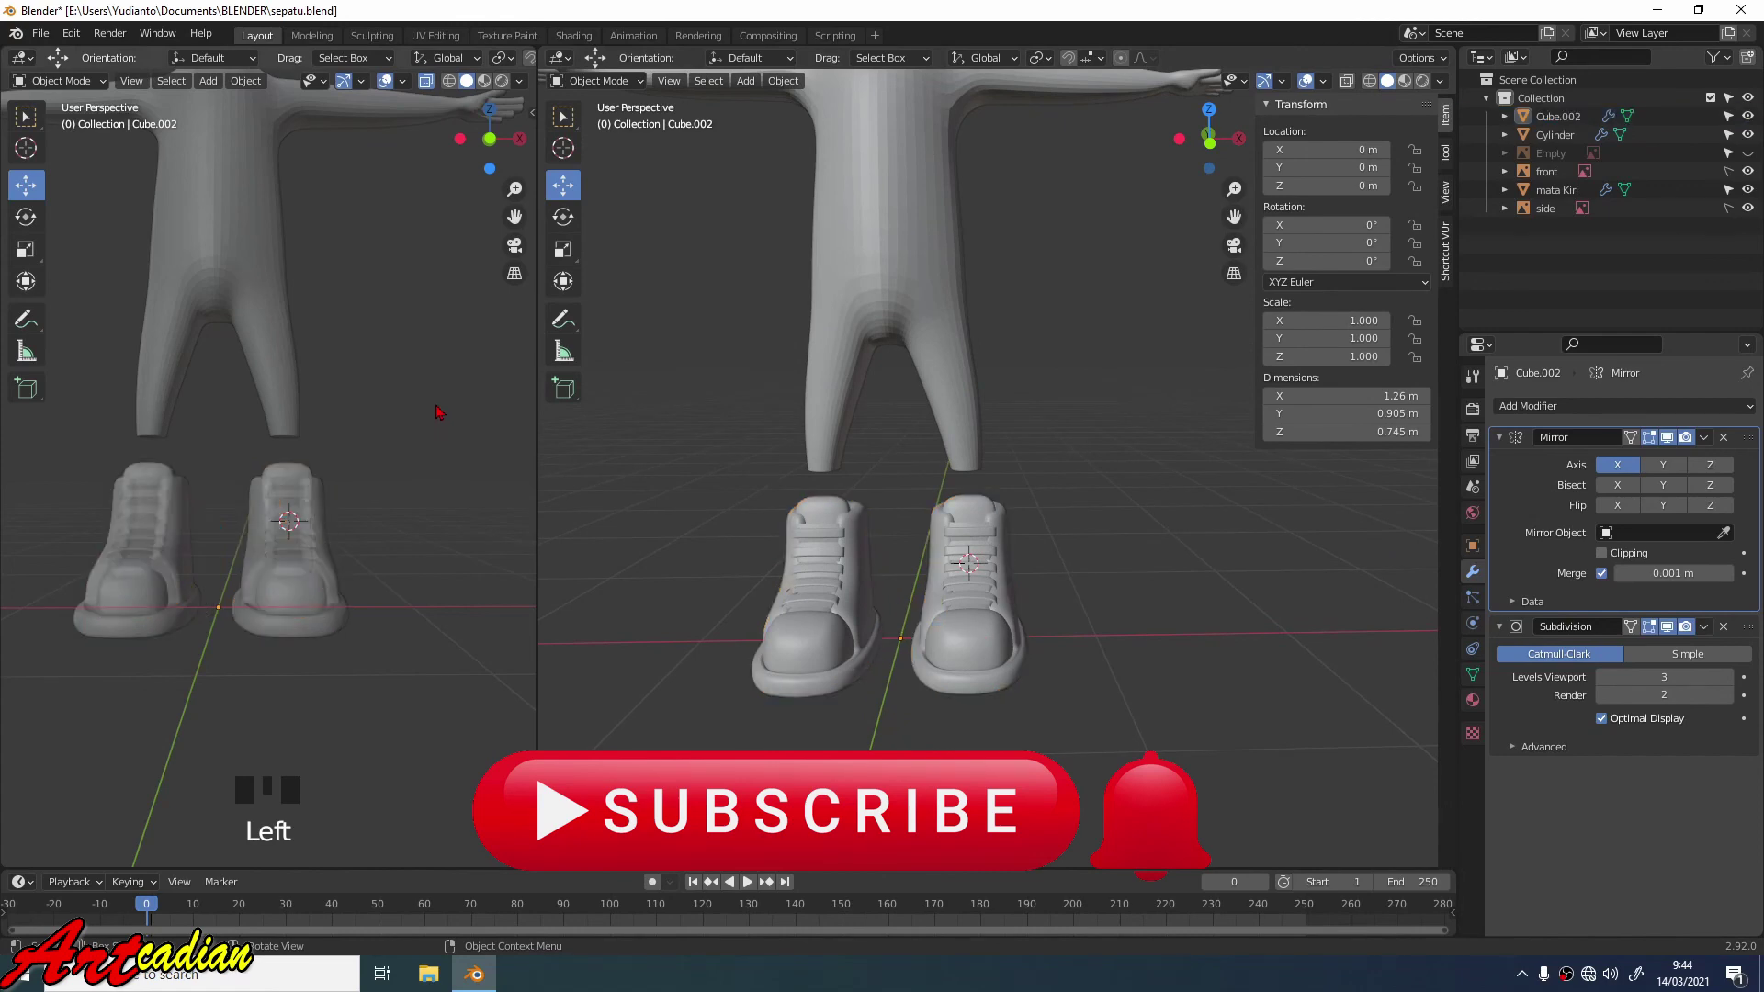
pyautogui.press('KP_1')
pyautogui.scroll(-4, 450, 412)
pyautogui.scroll(2, 469, 421)
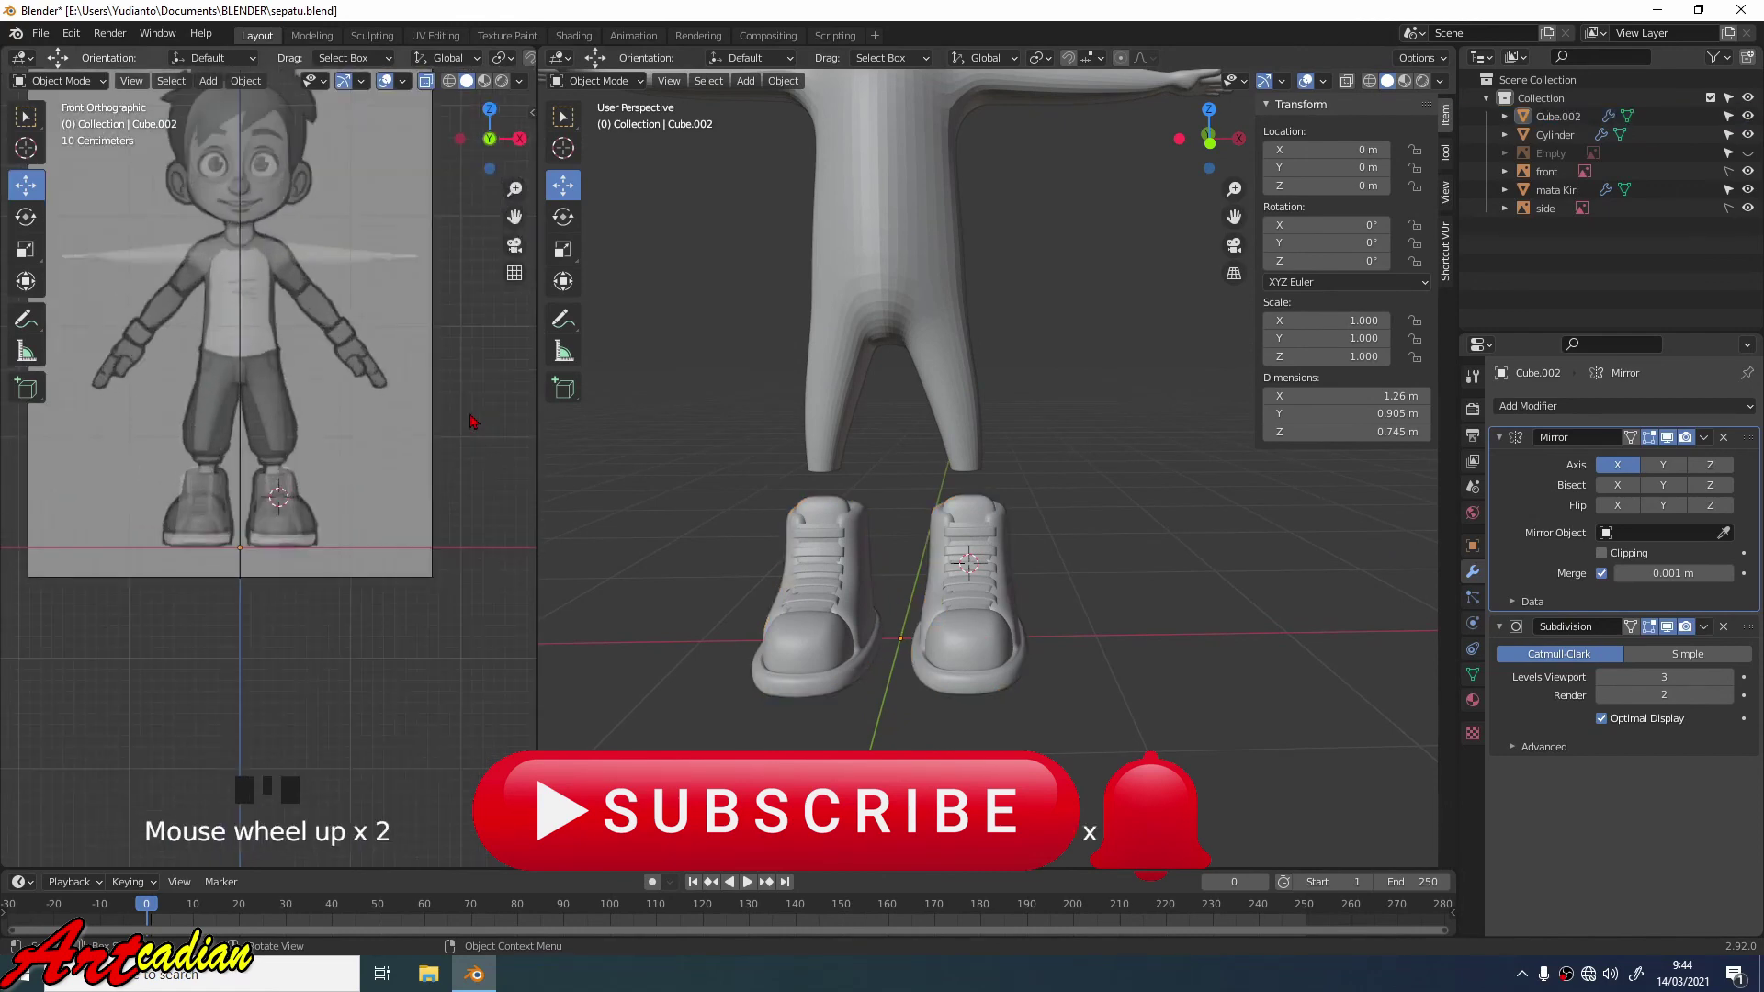
pyautogui.keyDown('shift'); pyautogui.moveTo(476, 398); pyautogui.dragTo(486, 488, button='middle'); pyautogui.keyUp('shift')
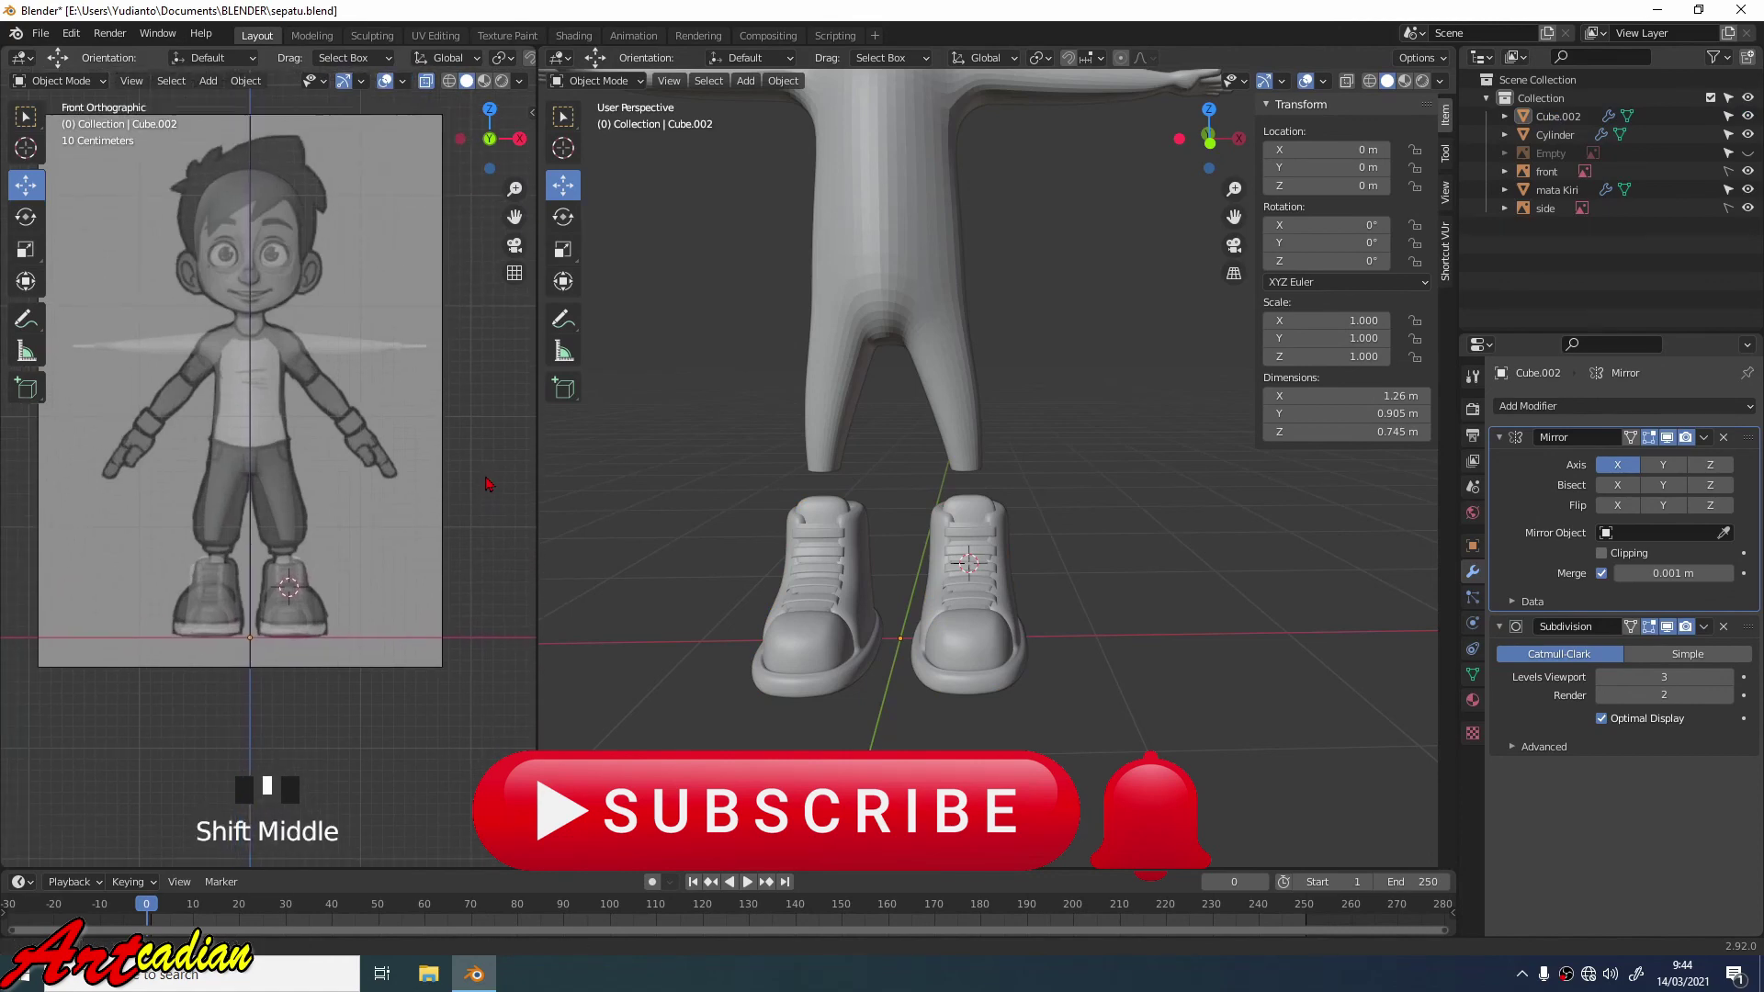
pyautogui.scroll(-4, 1026, 393)
pyautogui.scroll(-2, 1044, 373)
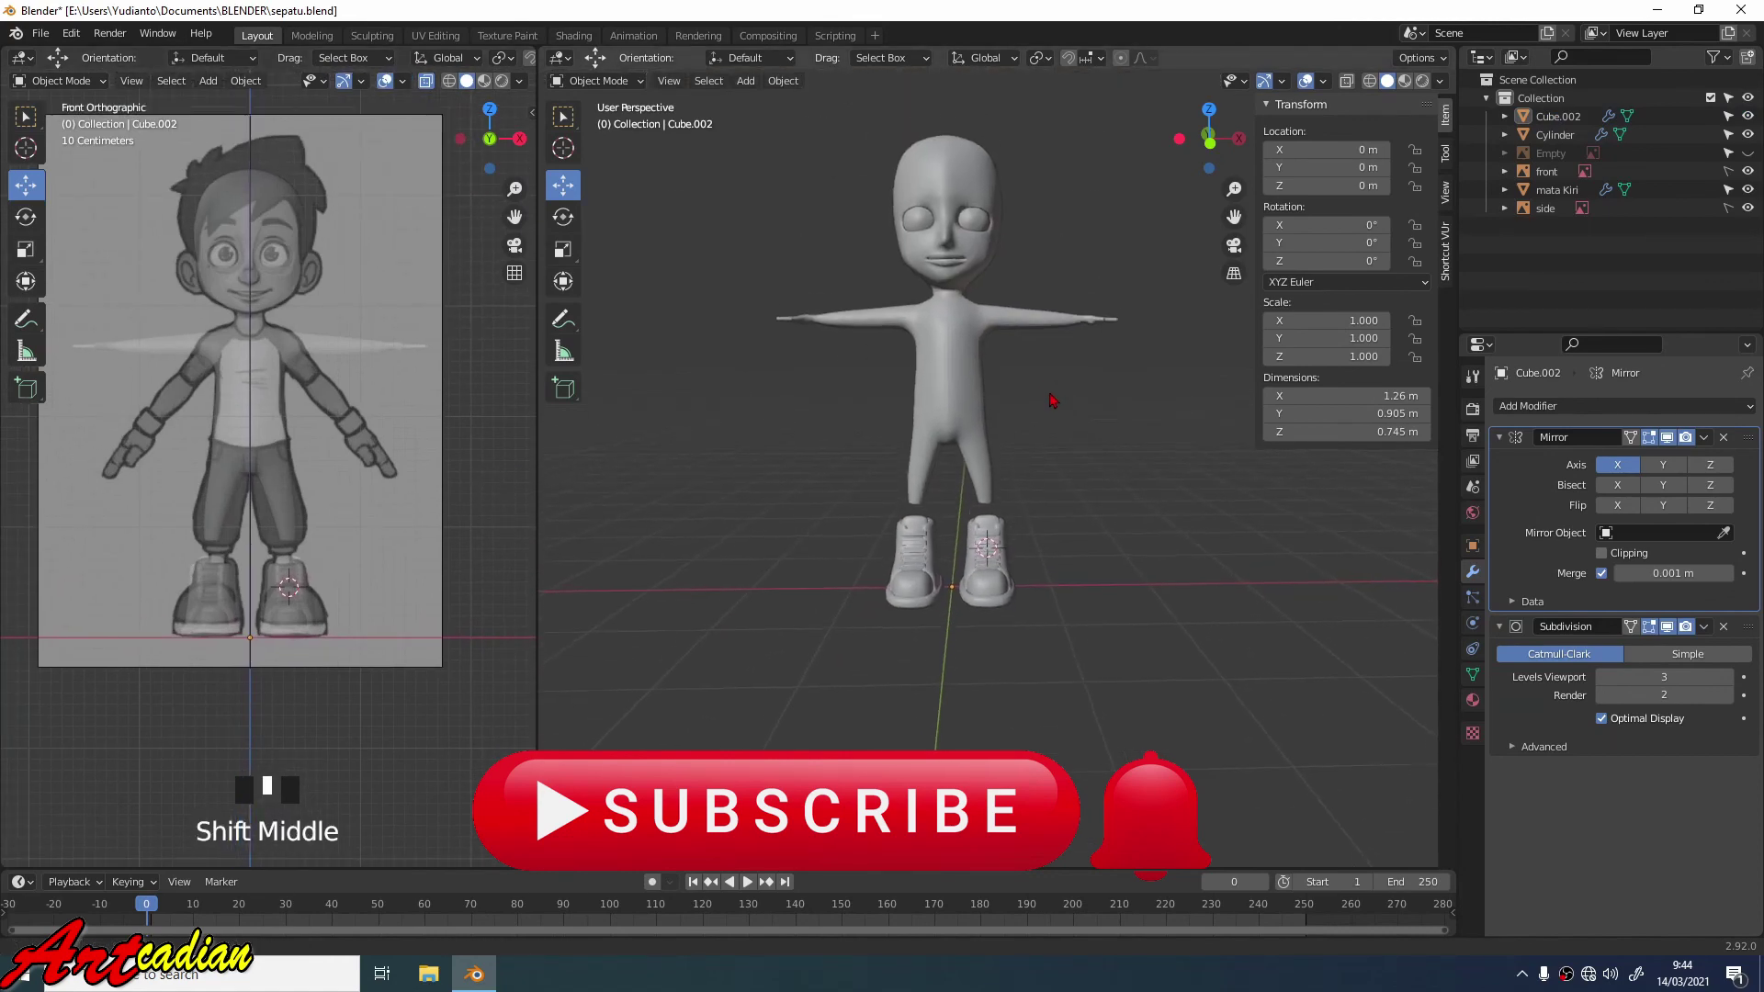